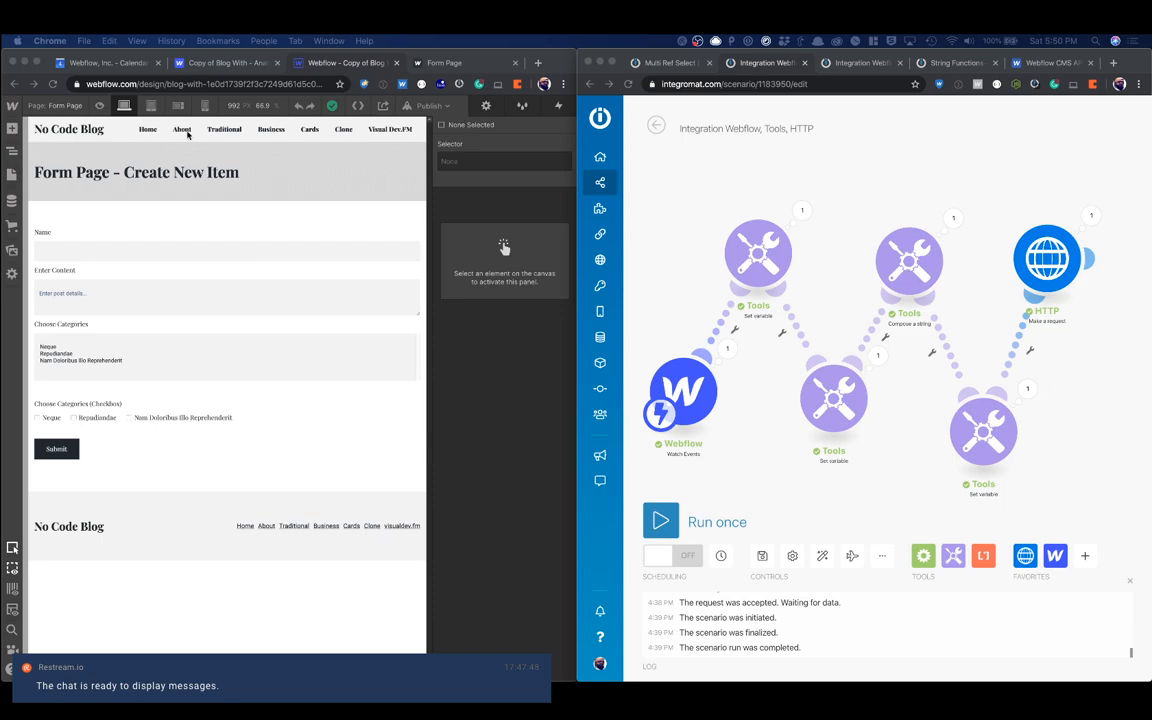
Step: Open the Multi Ref Select scenario in Integromat, close the HTTP module's settings and unlink HTTP from the Webflow Watch Events module
left_click(695, 136)
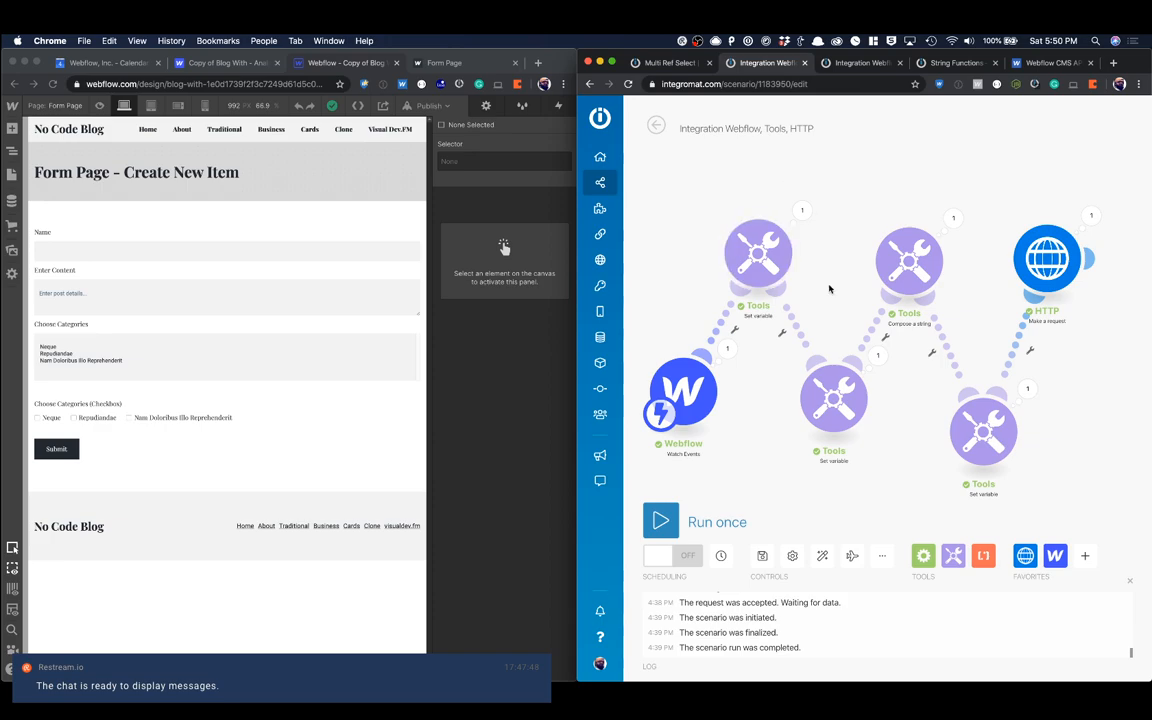
left_click(676, 64)
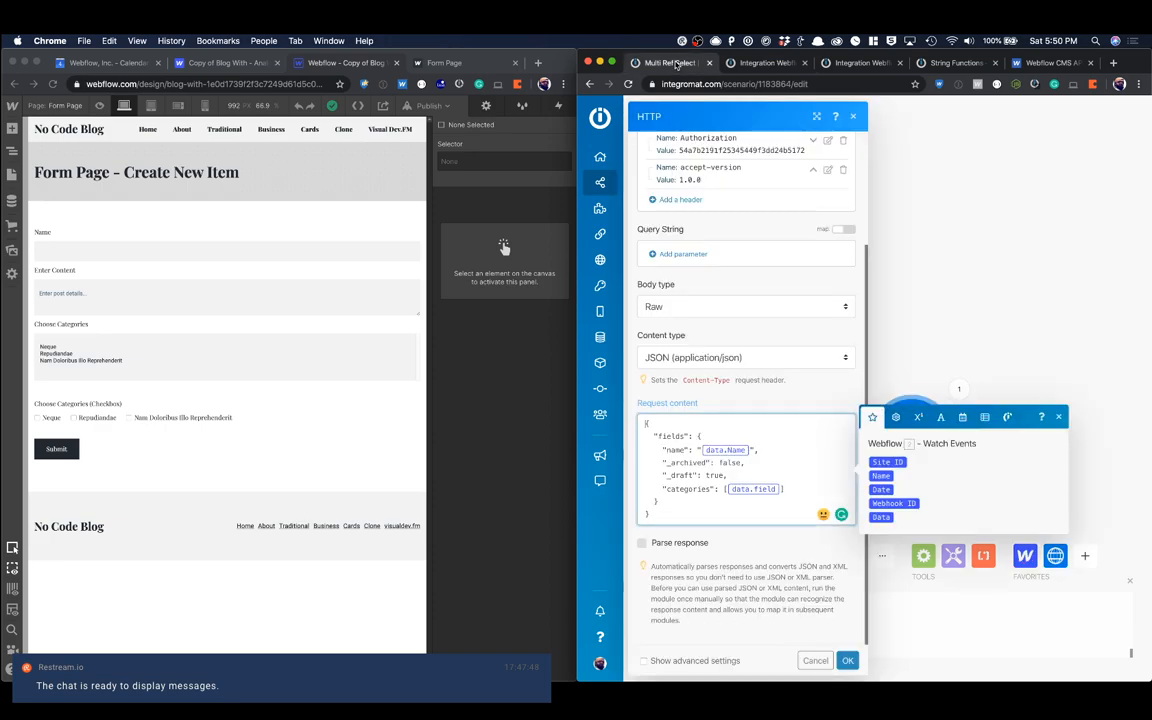
left_click(864, 105)
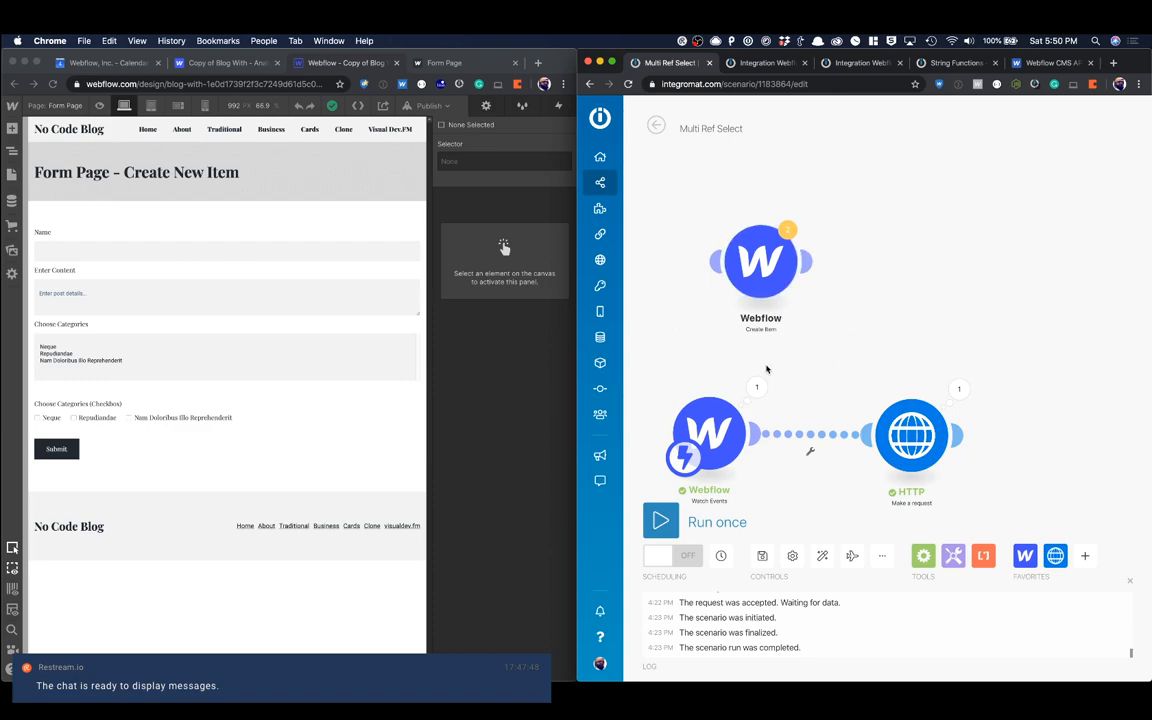
left_click(810, 451)
left_click(846, 463)
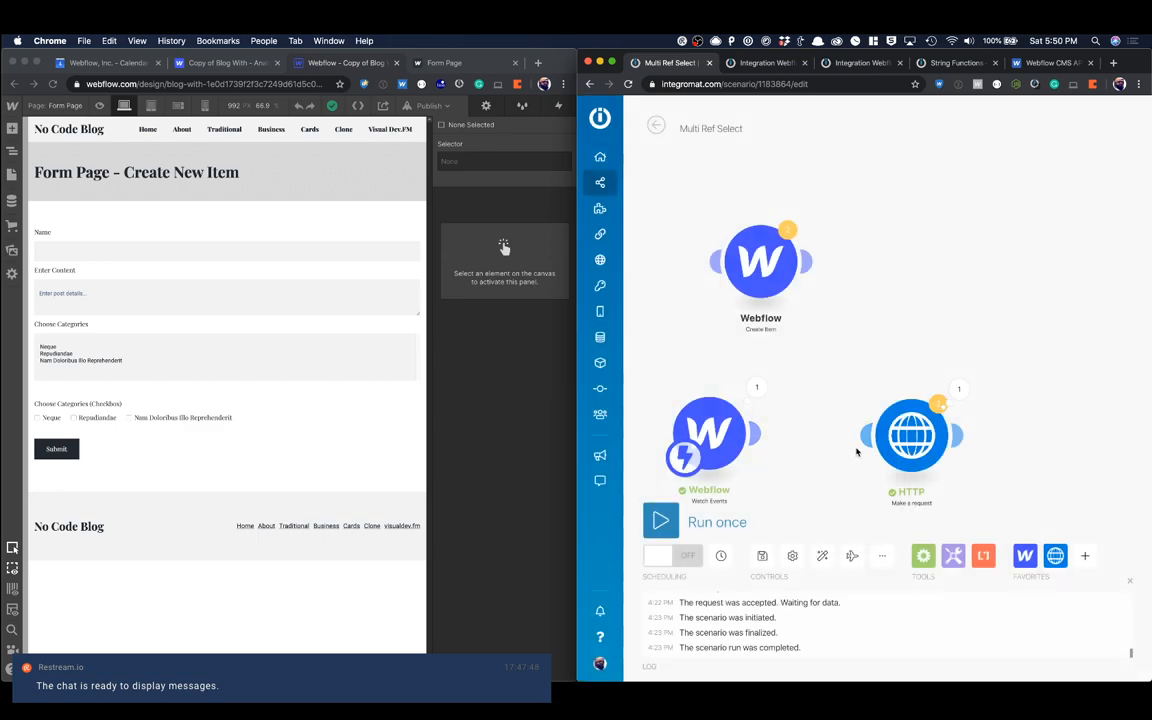
Step: Move the HTTP module aside, connect the Webflow Create Item module after Watch Events, and leave HTTP unlinked from it
left_click_drag(914, 438, 948, 290)
left_click_drag(775, 270, 872, 456)
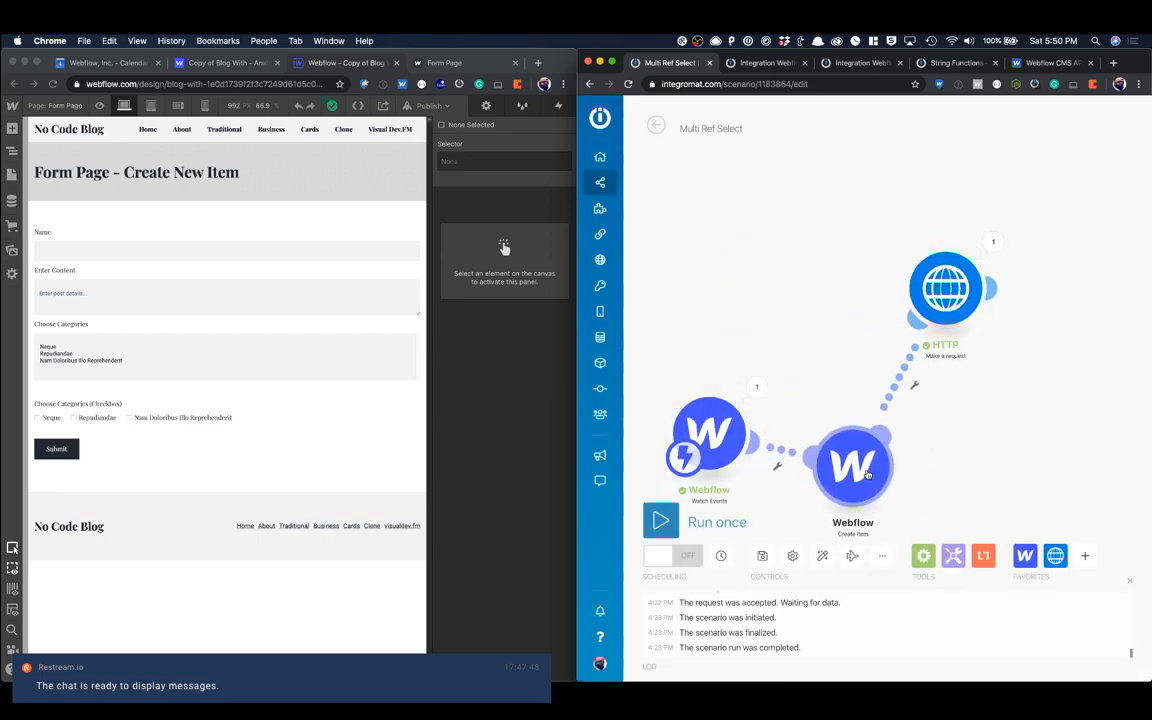
left_click(910, 379)
left_click(929, 403)
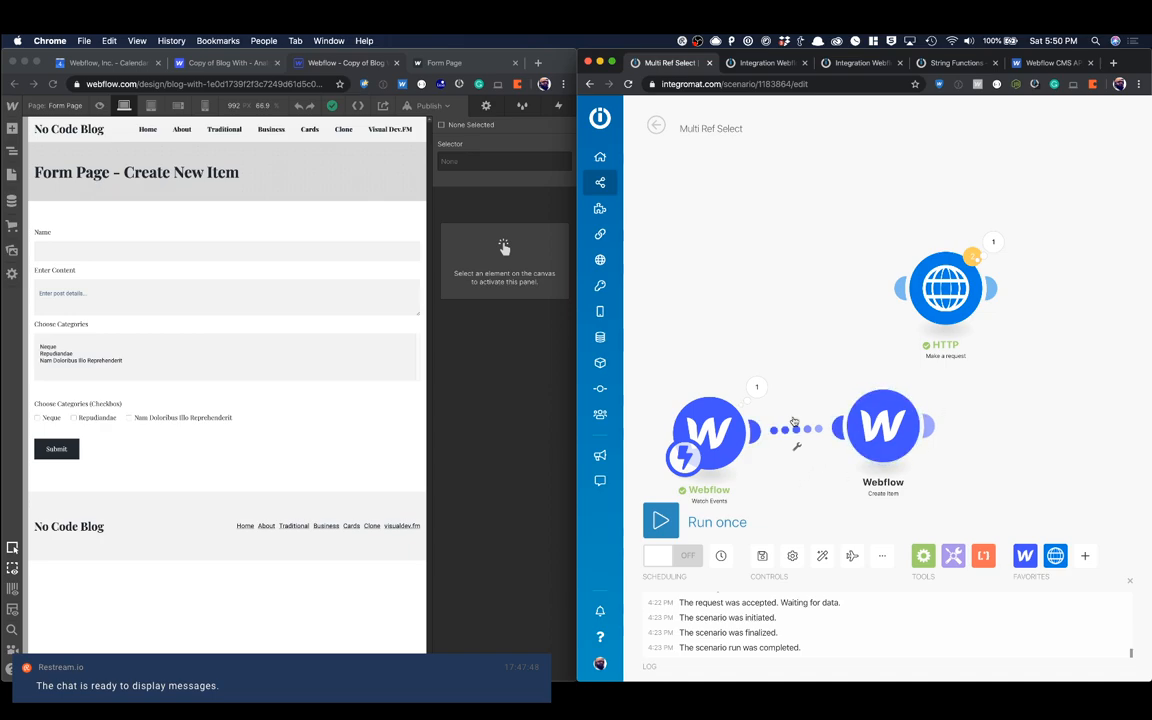
Step: Widen the Webflow Designer window and show the full item list of the Blog Posts collection
left_click(309, 358)
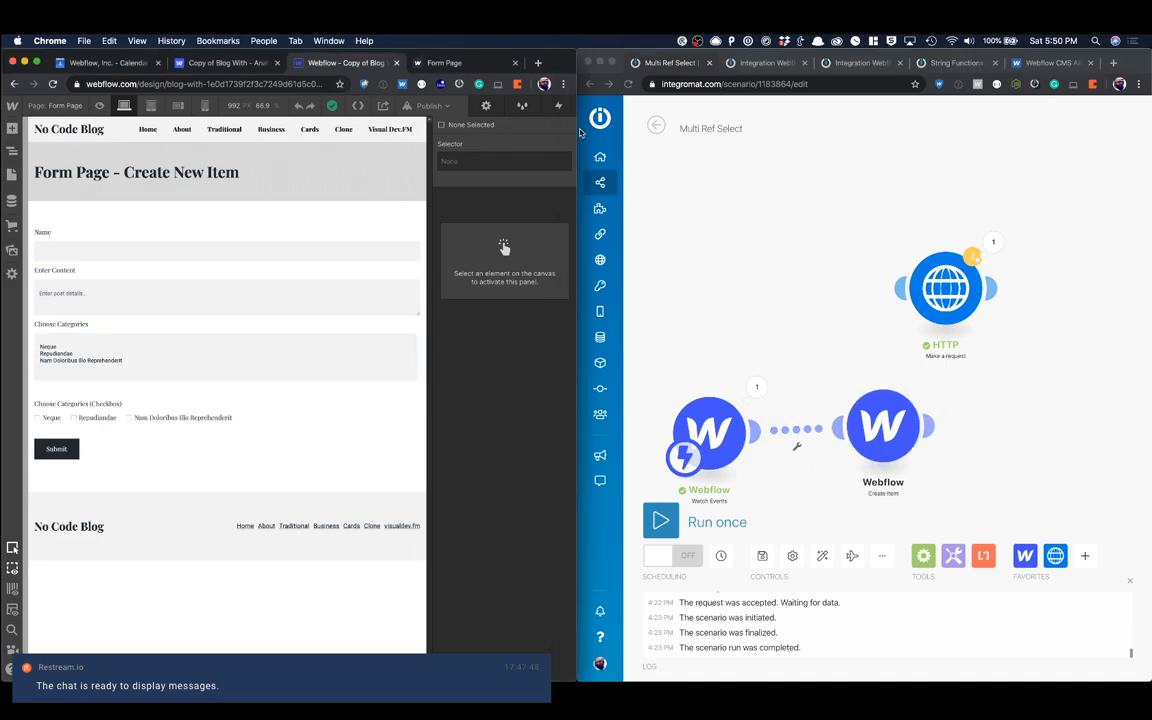
left_click_drag(578, 129, 832, 130)
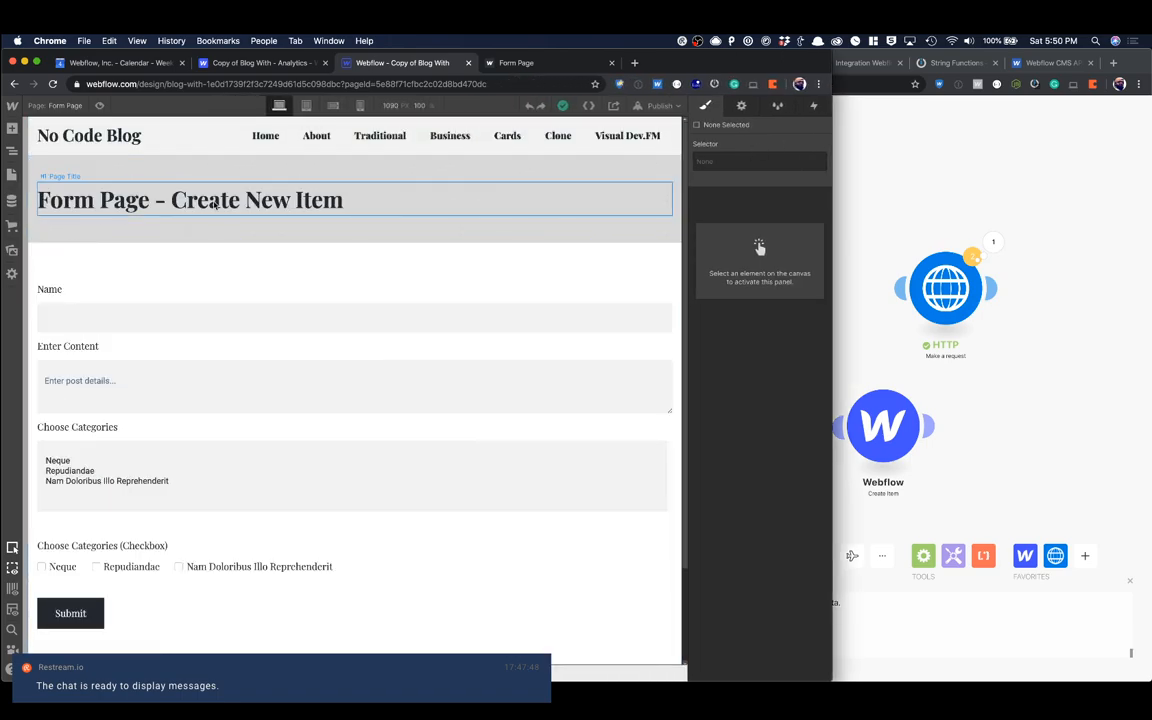
left_click(14, 200)
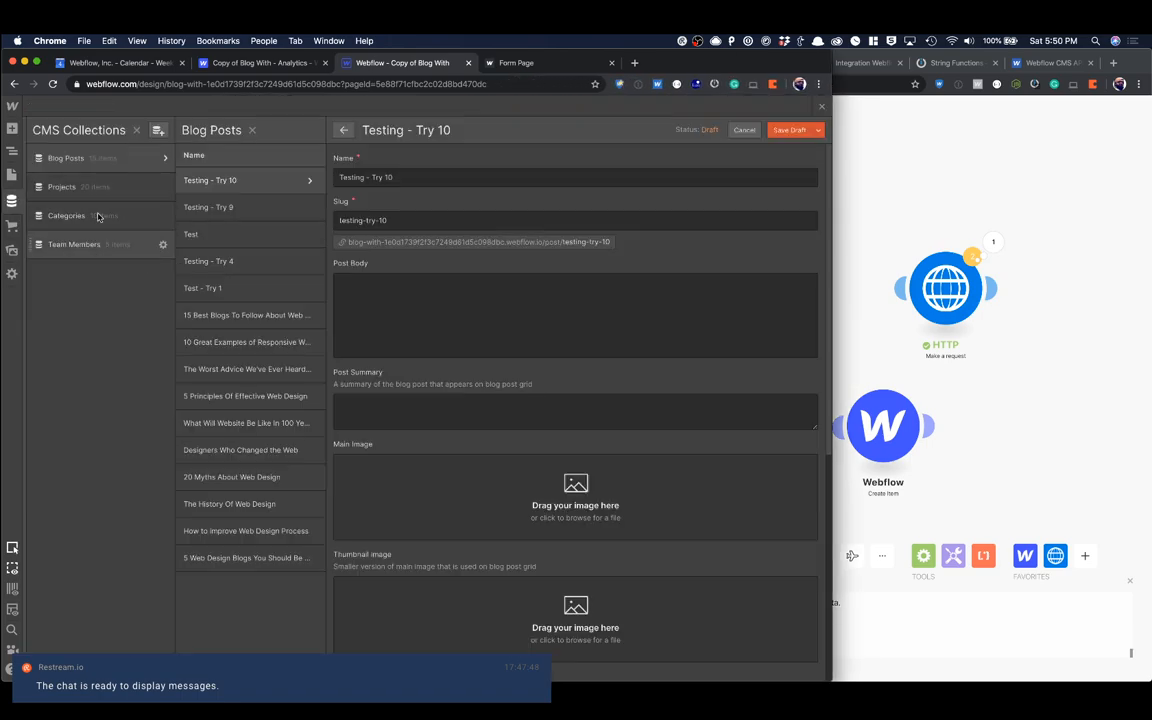
left_click(341, 133)
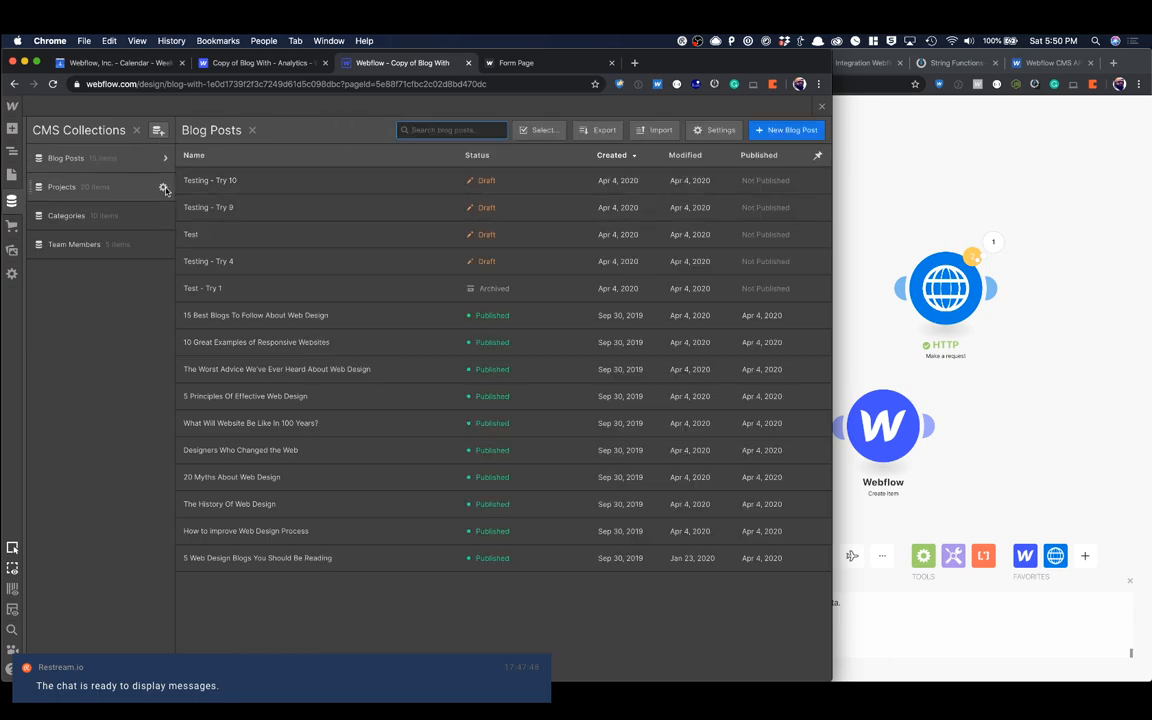
Step: Delete the blog posts Testing - Try 10, Testing - Try 9, Test, Testing - Try 4 and Test - Try 1
left_click(543, 134)
left_click(189, 180)
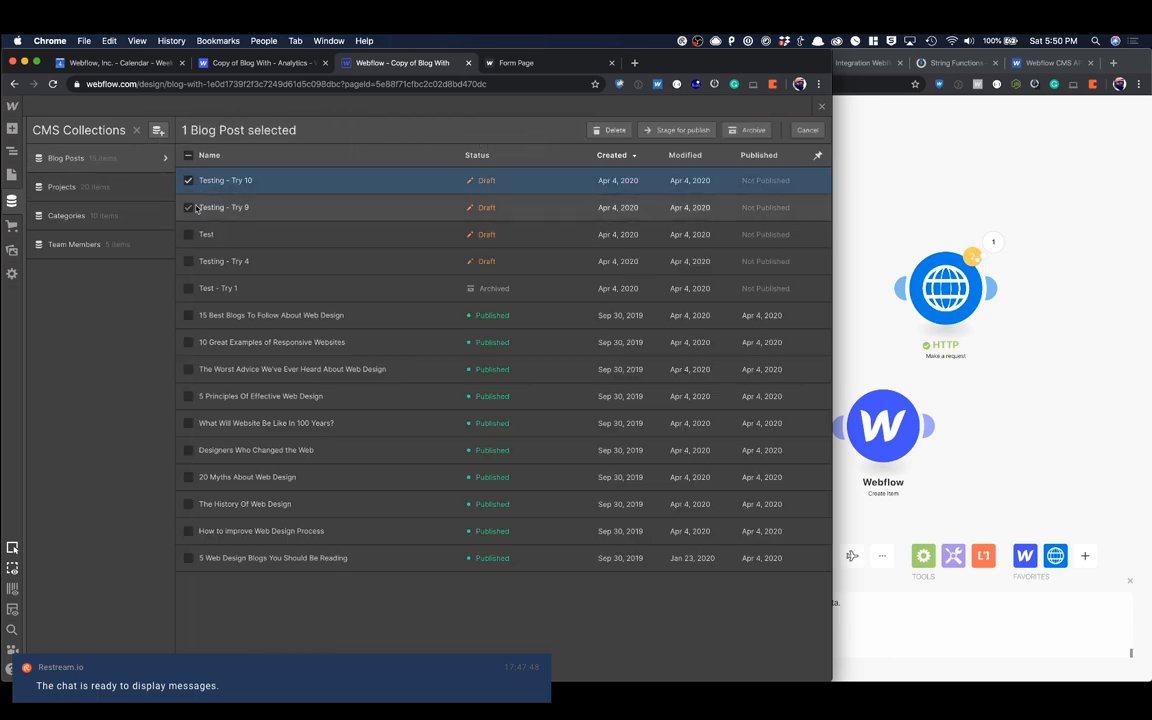
left_click(189, 207)
left_click(189, 234)
left_click(189, 261)
left_click(189, 288)
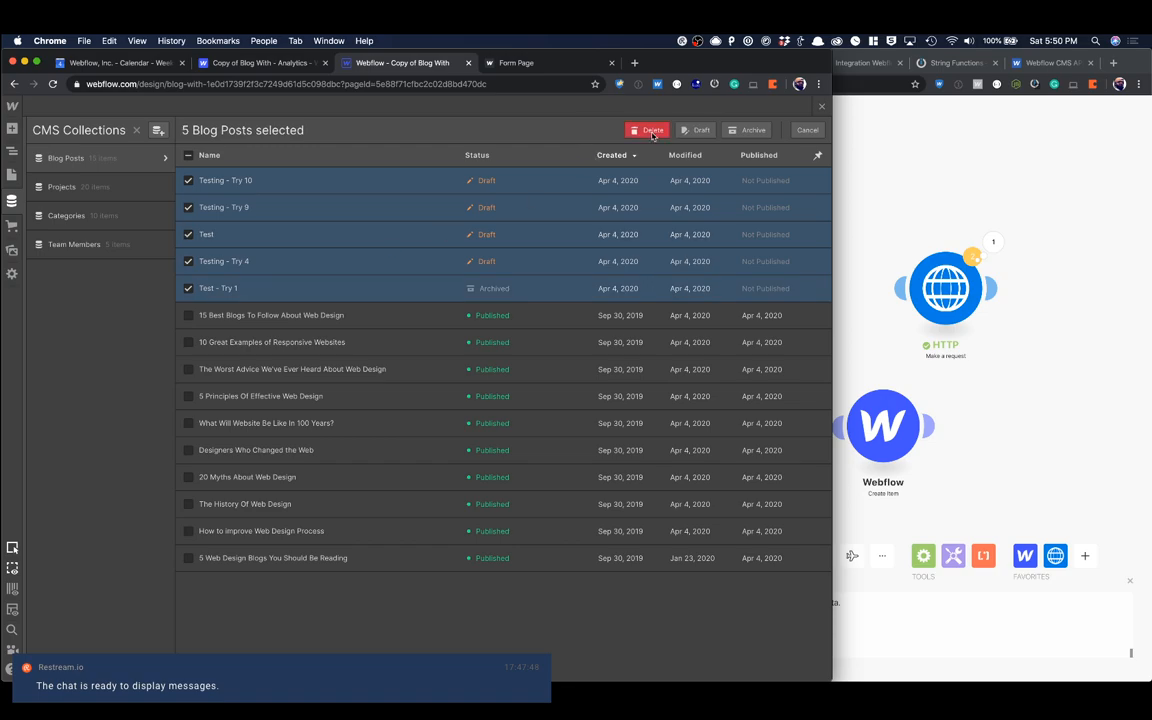
left_click(611, 130)
left_click(515, 423)
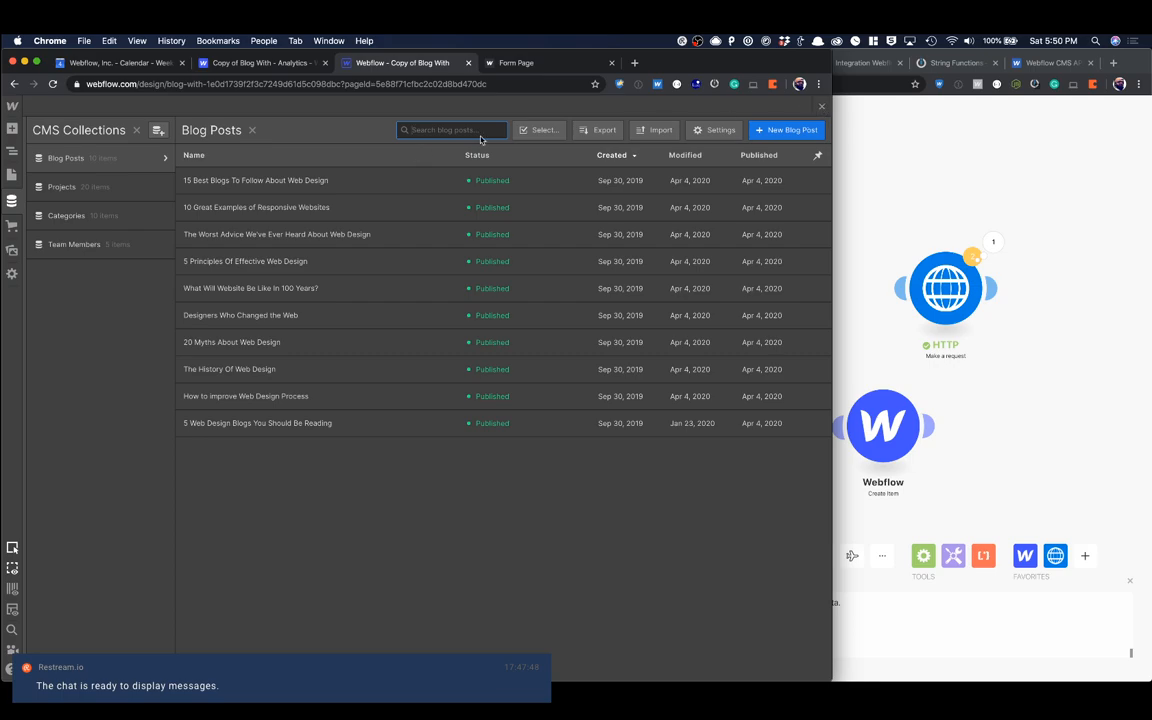
Step: Review the field list in the Blog Posts collection settings and the items in the Categories collection, and return to the form page
left_click(160, 157)
scroll(290, 337, "down", 2)
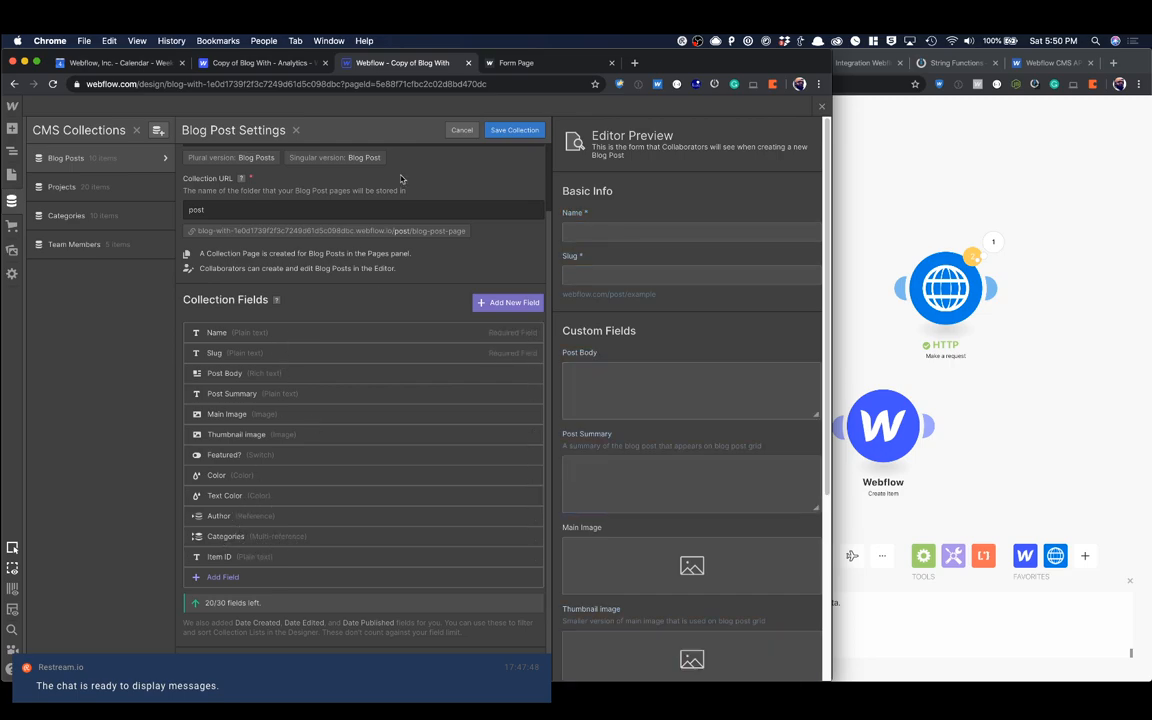
left_click(461, 130)
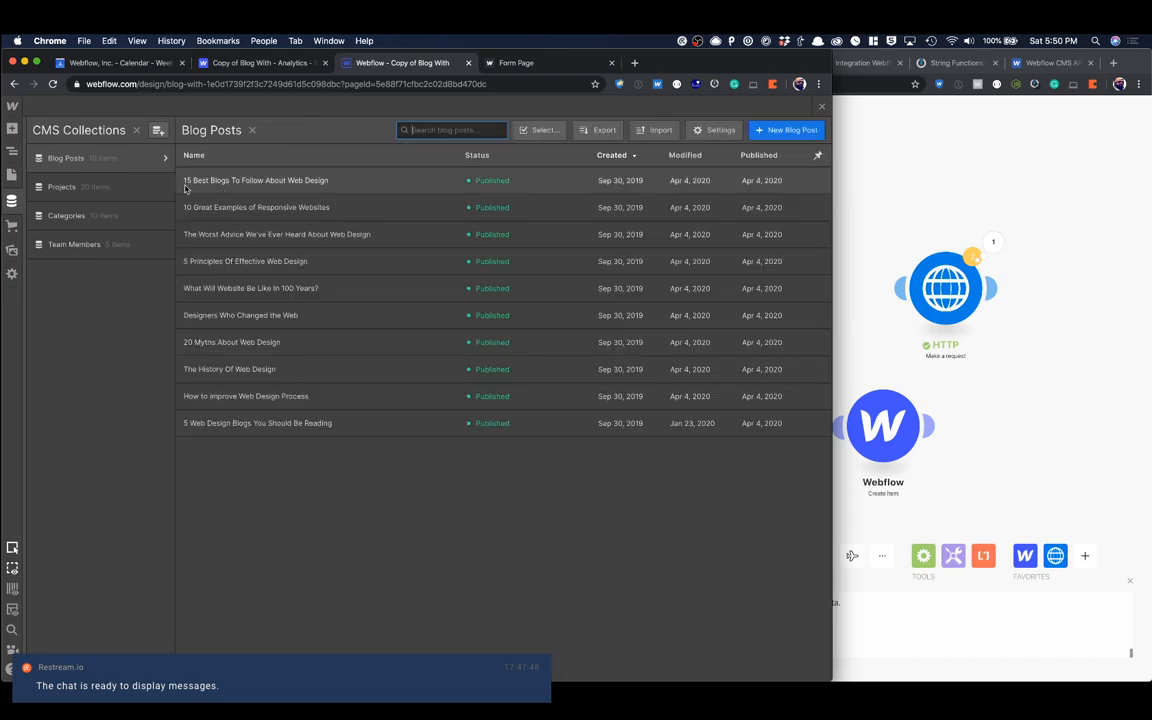
left_click(117, 222)
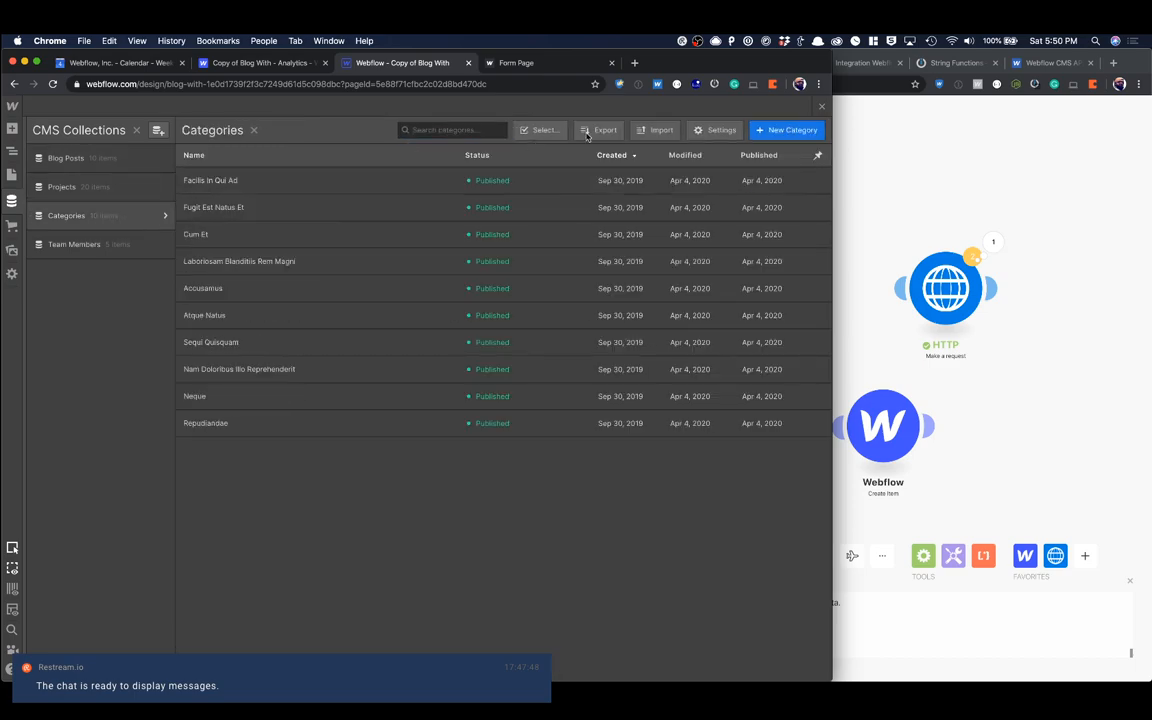
left_click(821, 107)
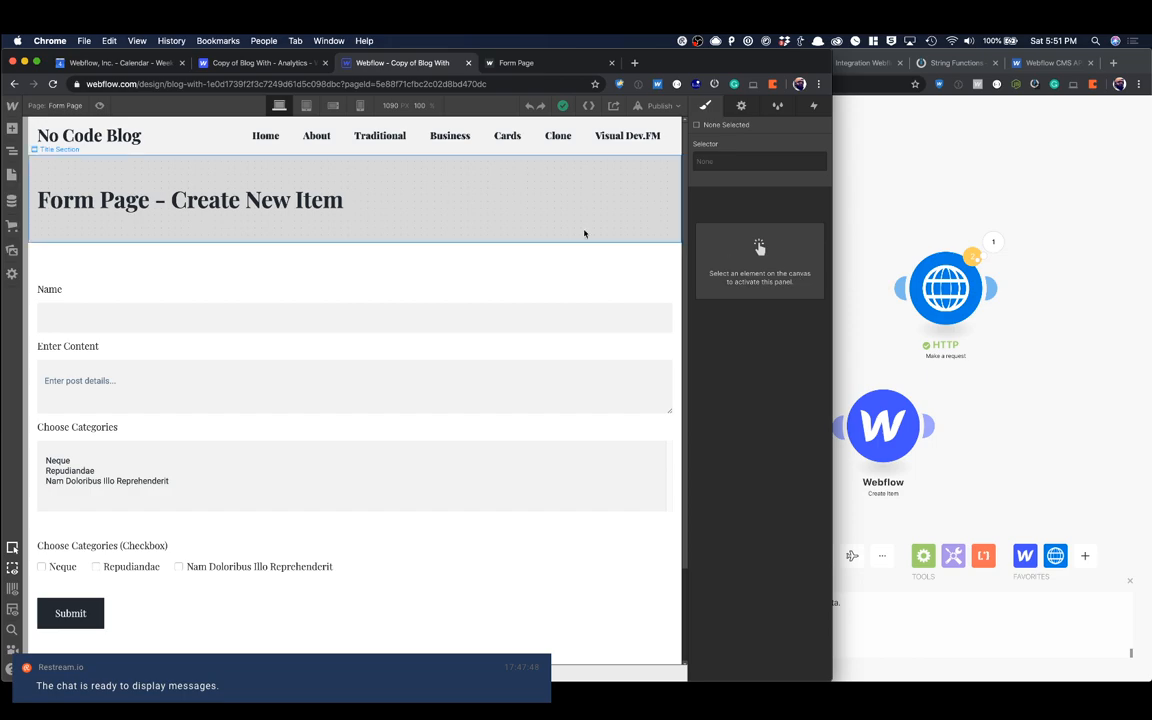
Step: Inspect the value stored for the Neque choice in the Choose Categories select field's settings
left_click(45, 446)
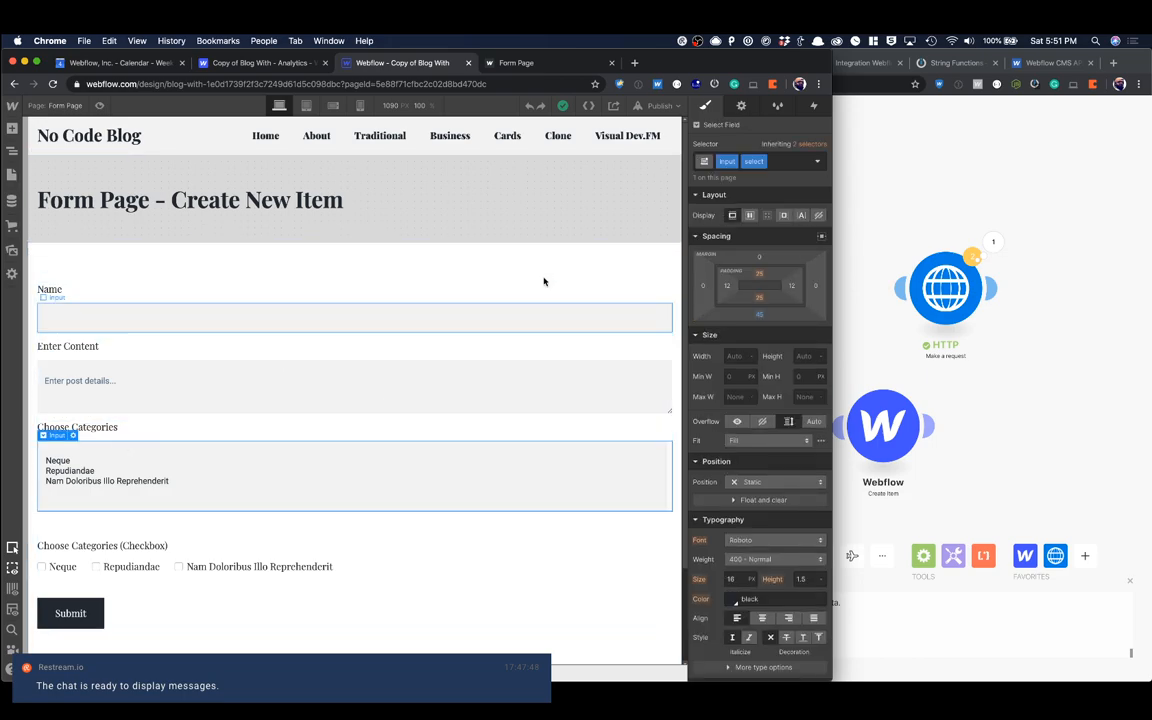
left_click(740, 106)
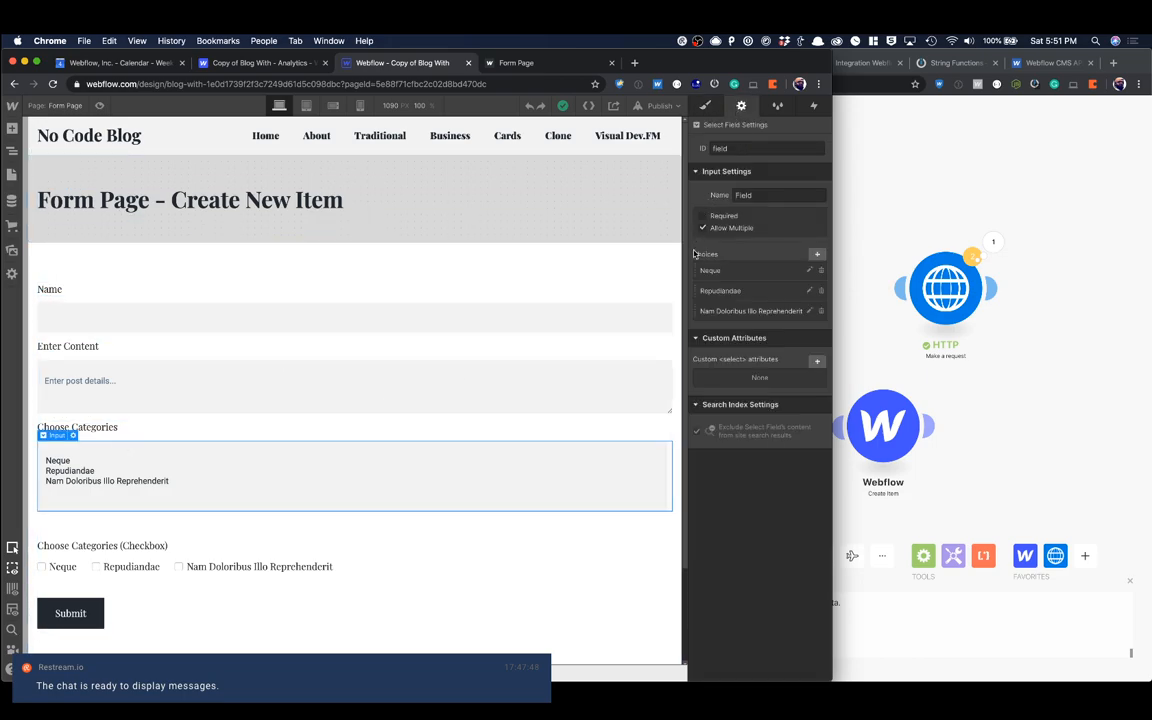
left_click(734, 270)
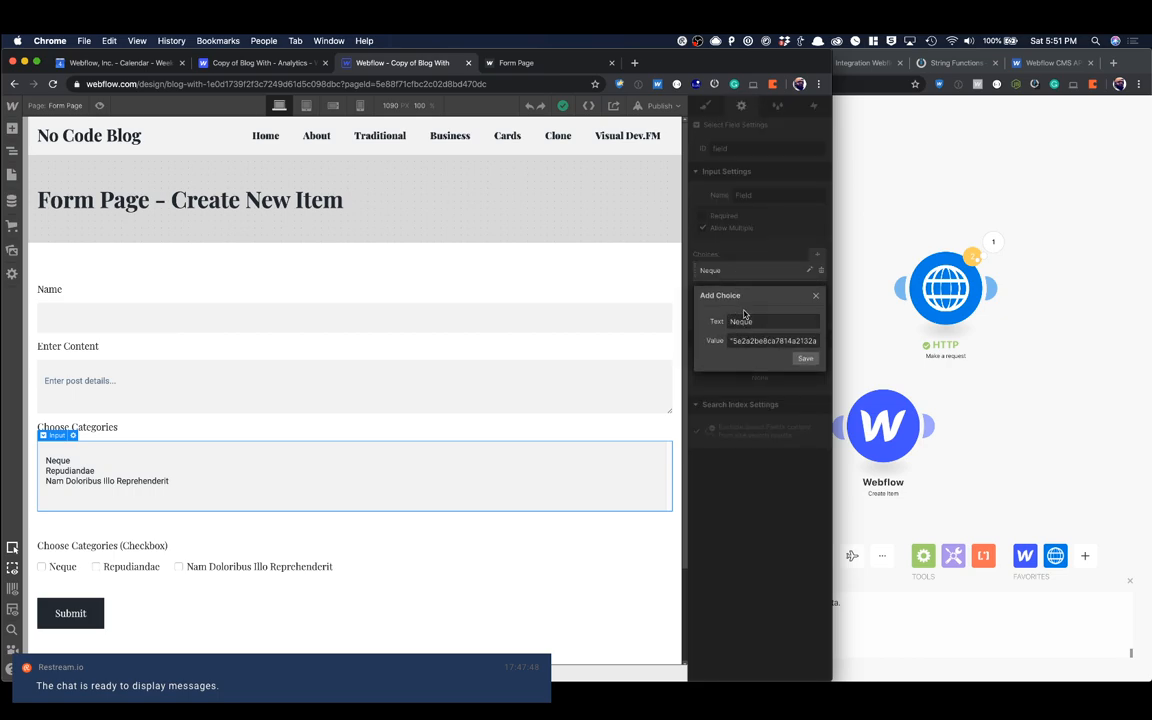
left_click(733, 341)
left_click_drag(731, 341, 818, 341)
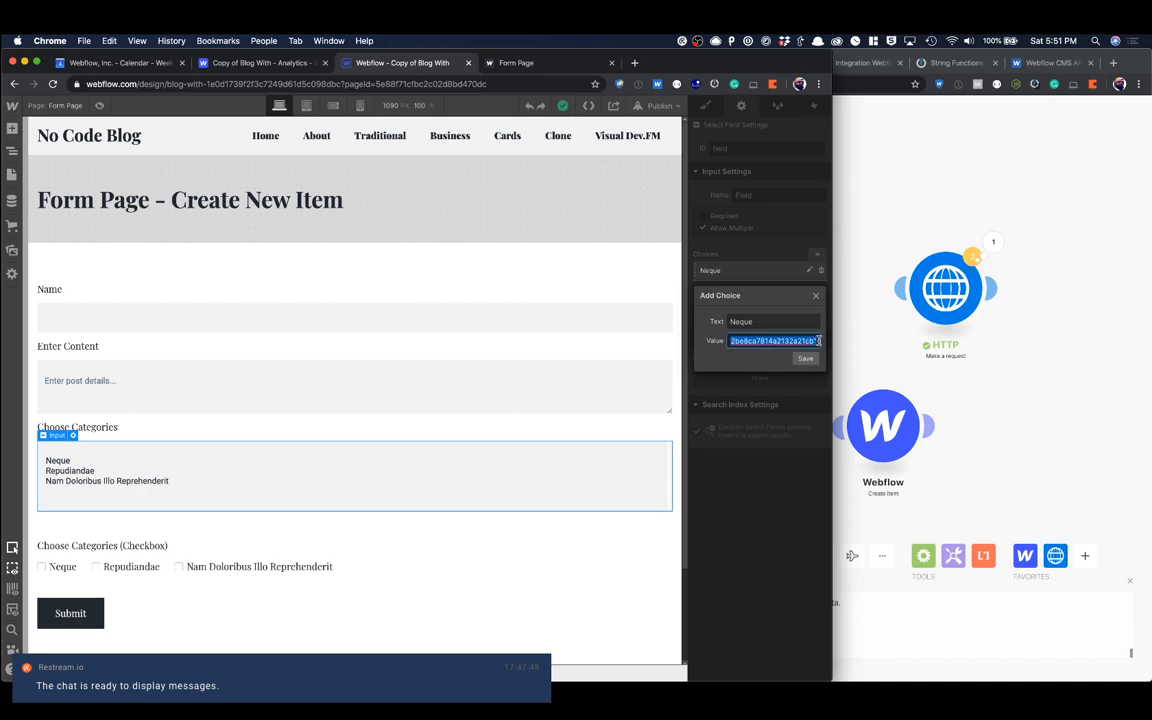
left_click(817, 297)
left_click(435, 275)
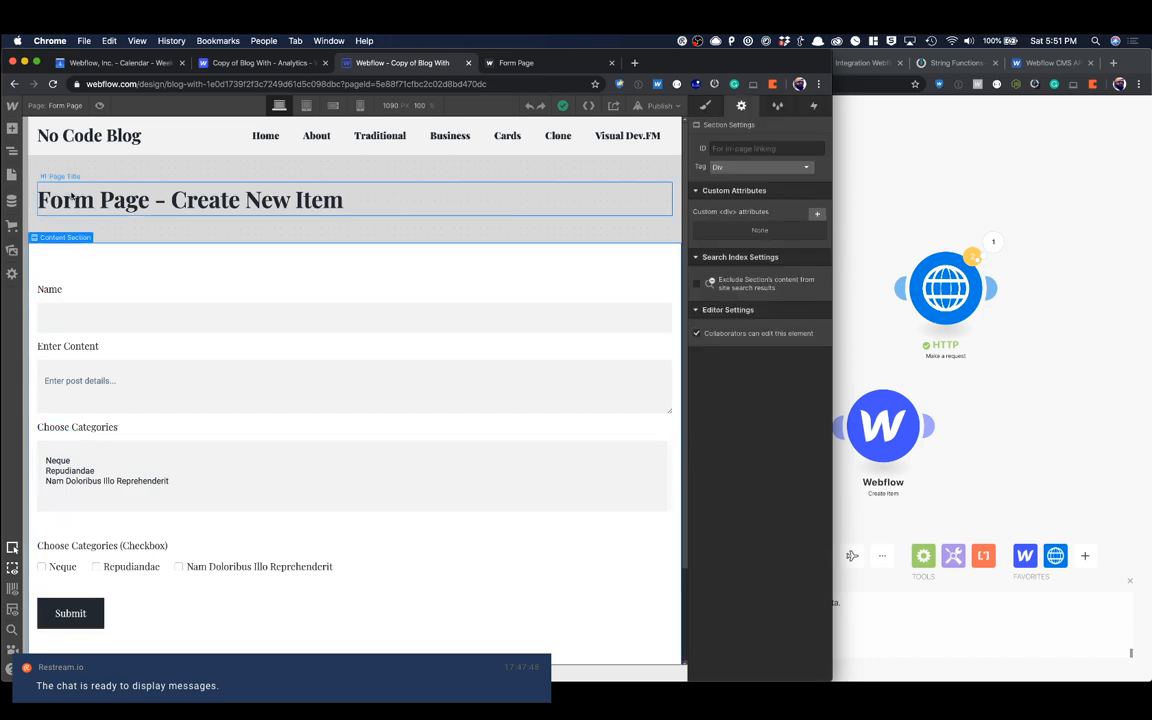
Step: Open the Neque item in the Categories collection, examine its Item ID and custom Item ID field, and leave it without changes
left_click(12, 200)
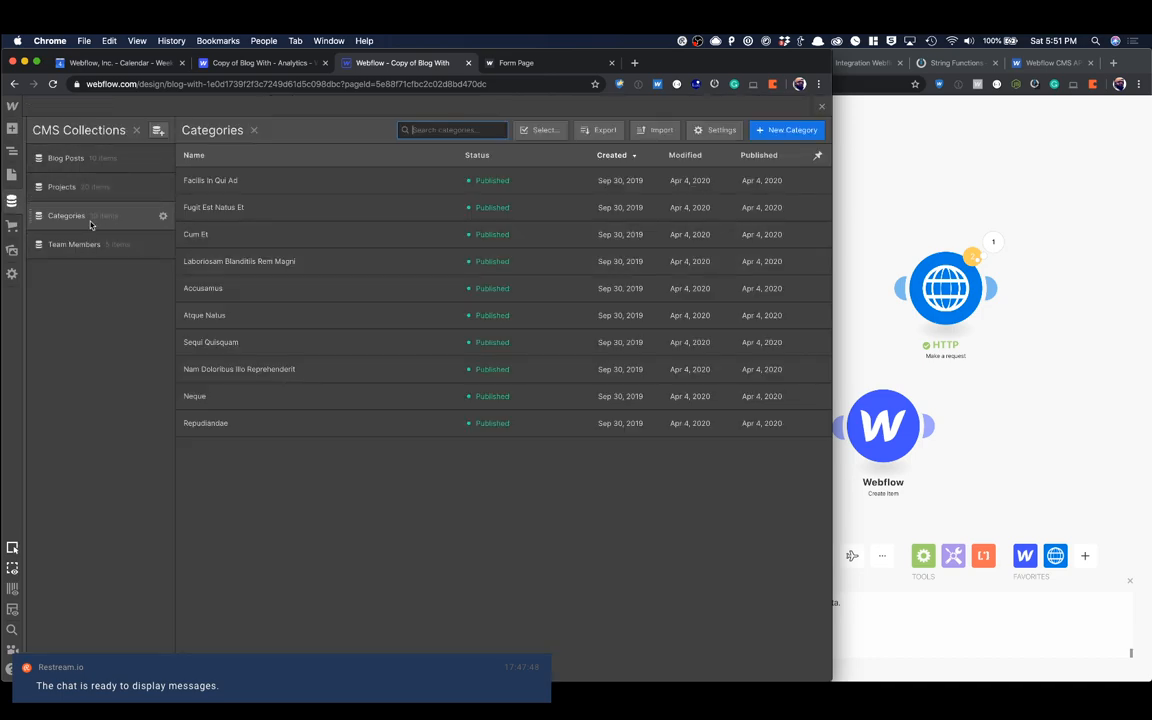
left_click(229, 400)
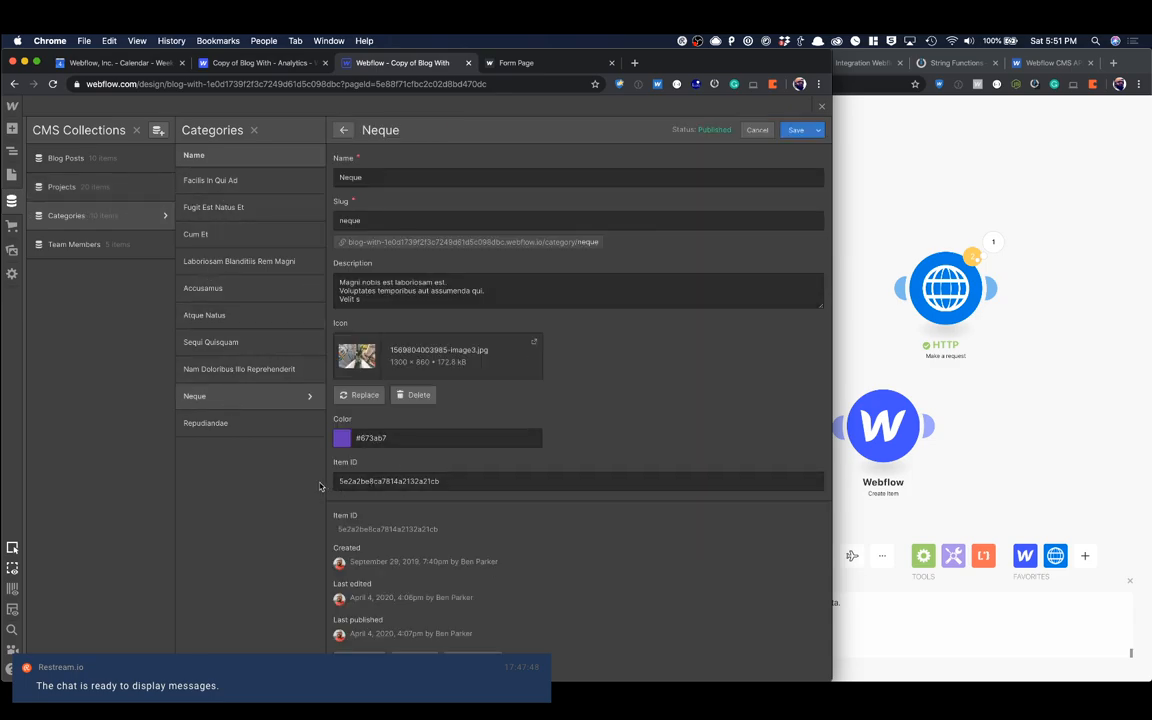
double_click(358, 530)
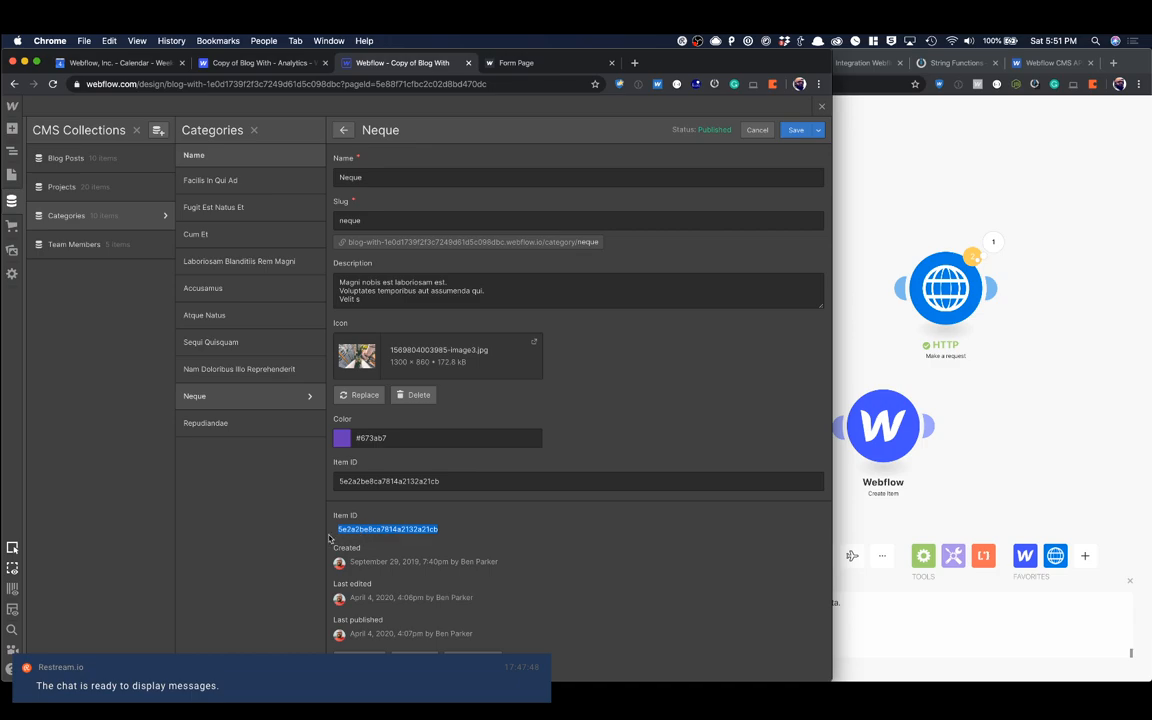
left_click(383, 481)
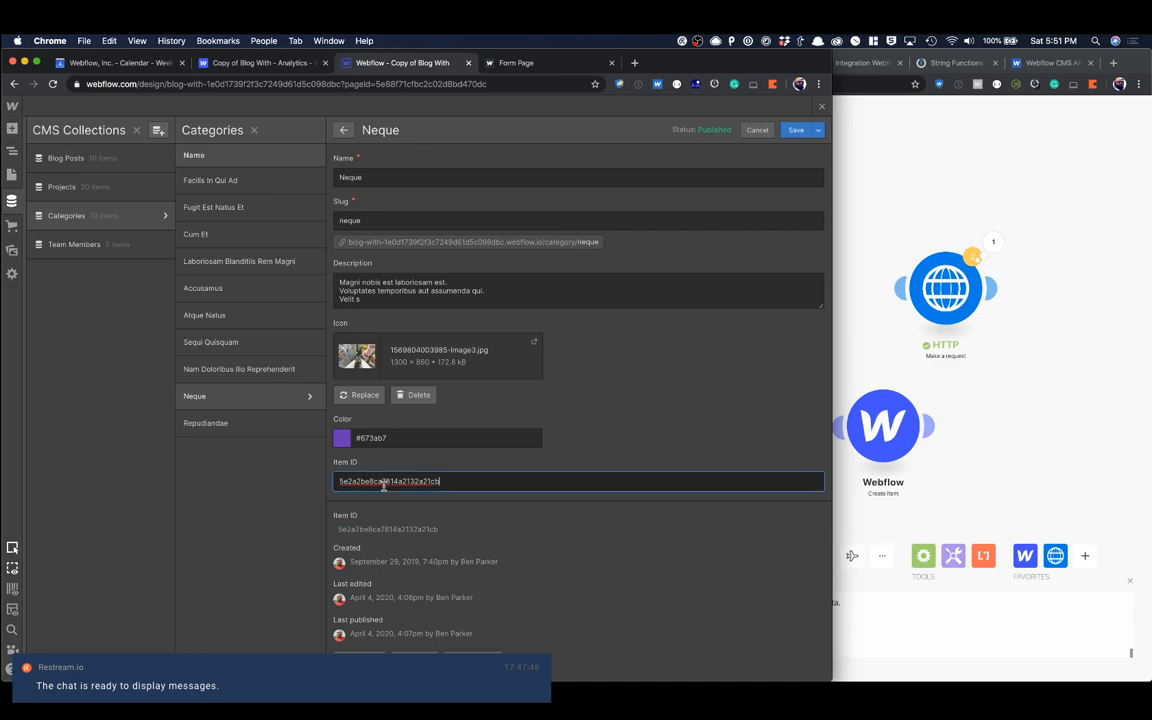
double_click(373, 530)
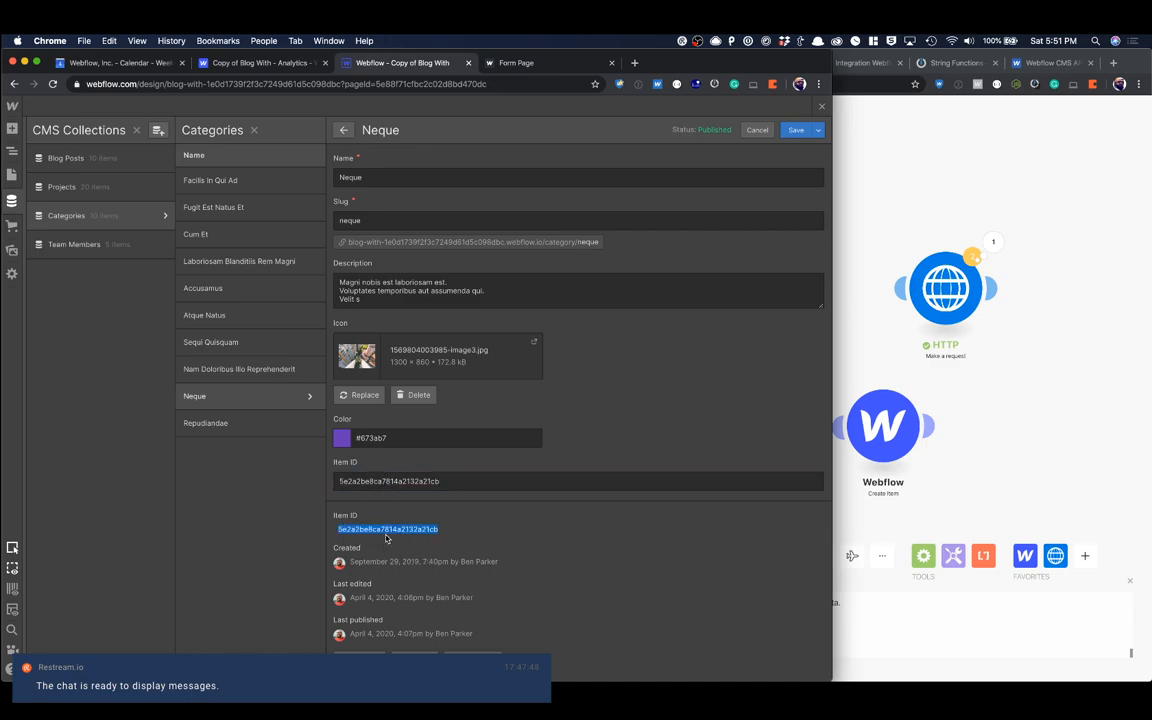
left_click(757, 130)
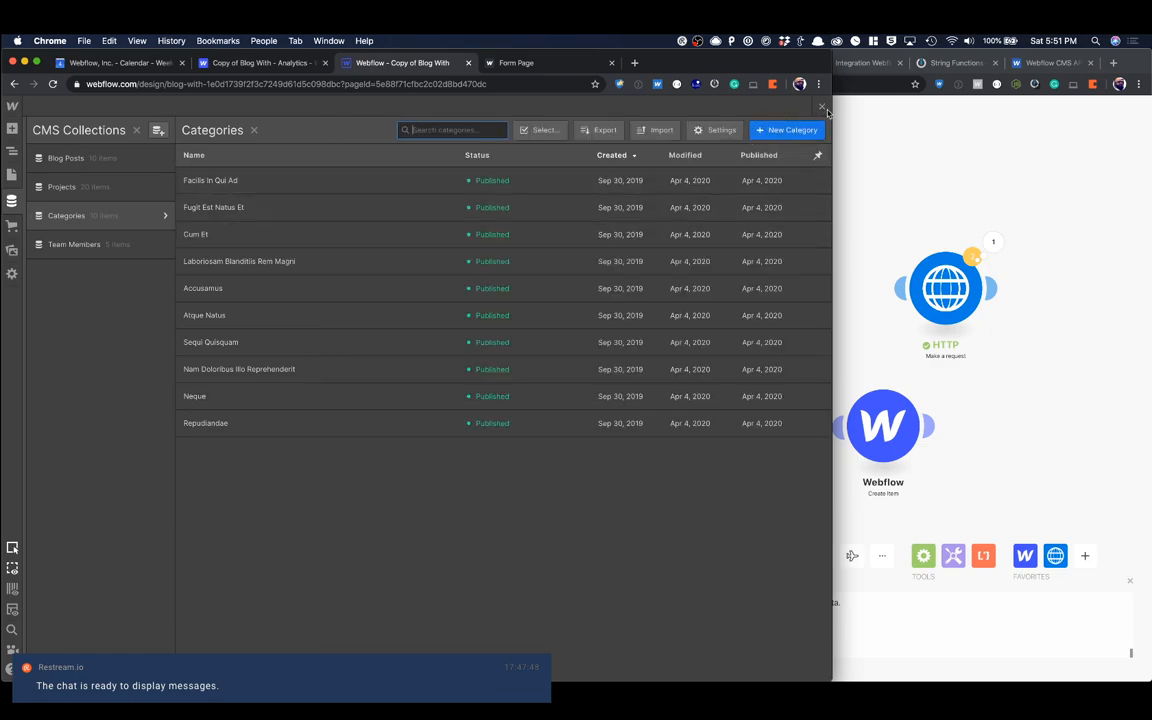
Step: Check the Collection ID in the Categories collection settings and the Item ID of the Cum Et category
left_click(163, 217)
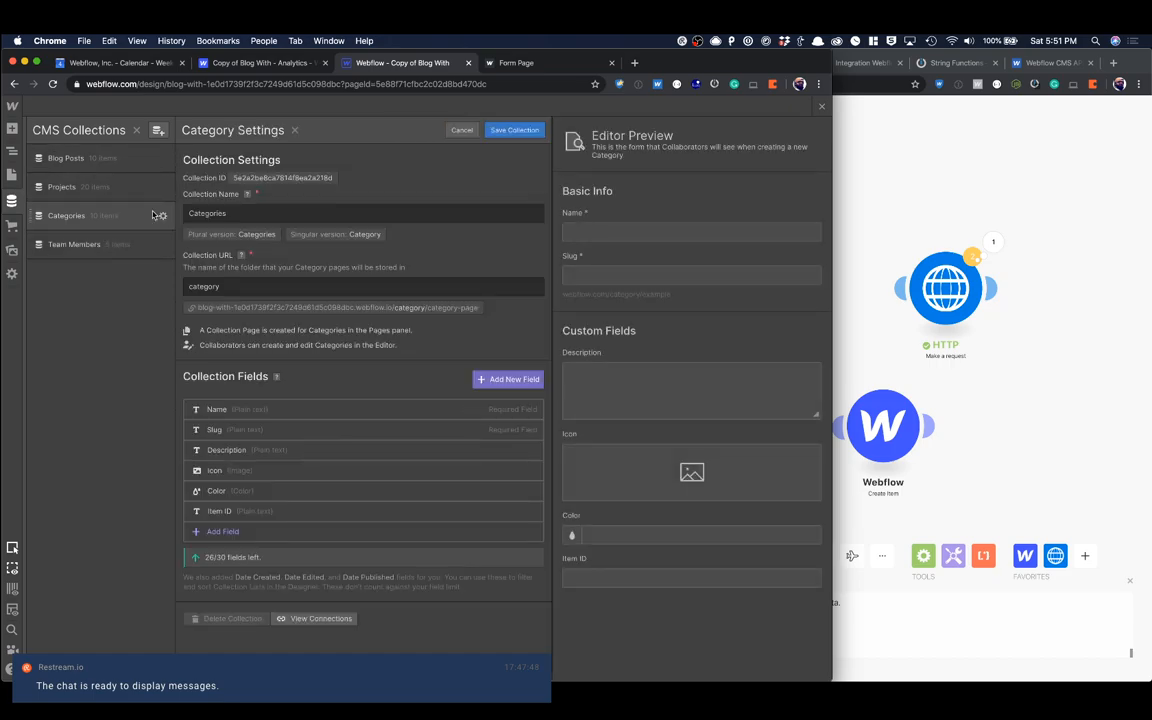
double_click(259, 178)
left_click(461, 130)
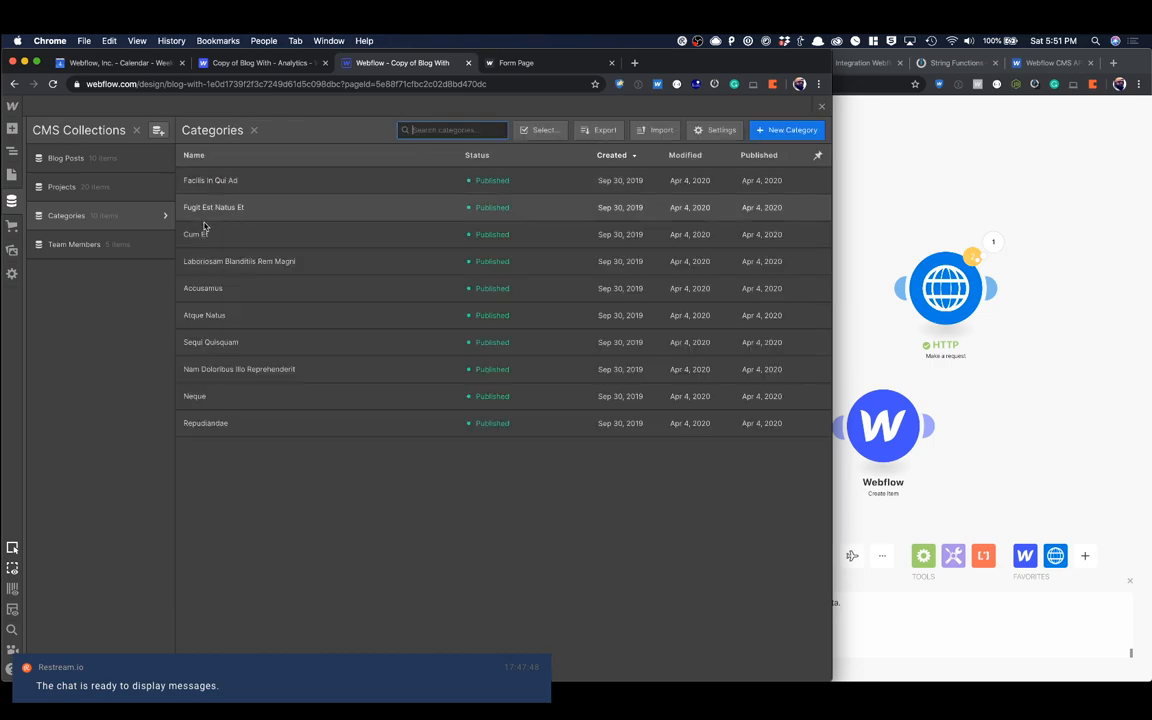
left_click(196, 234)
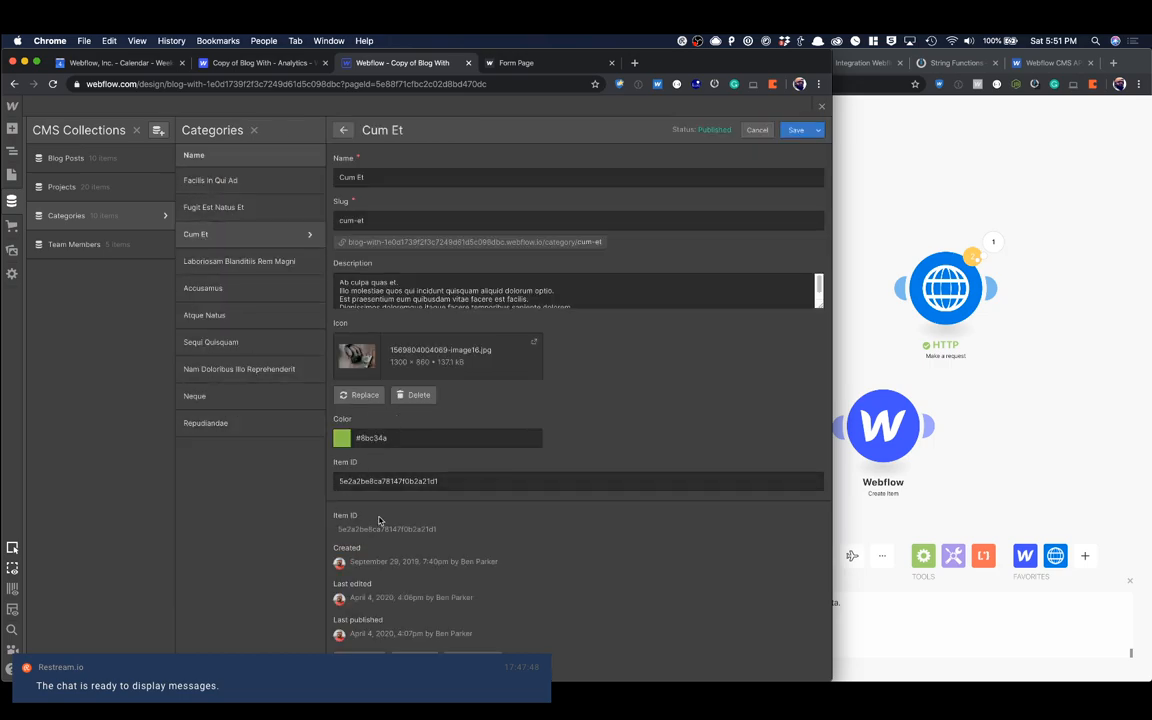
left_click(741, 105)
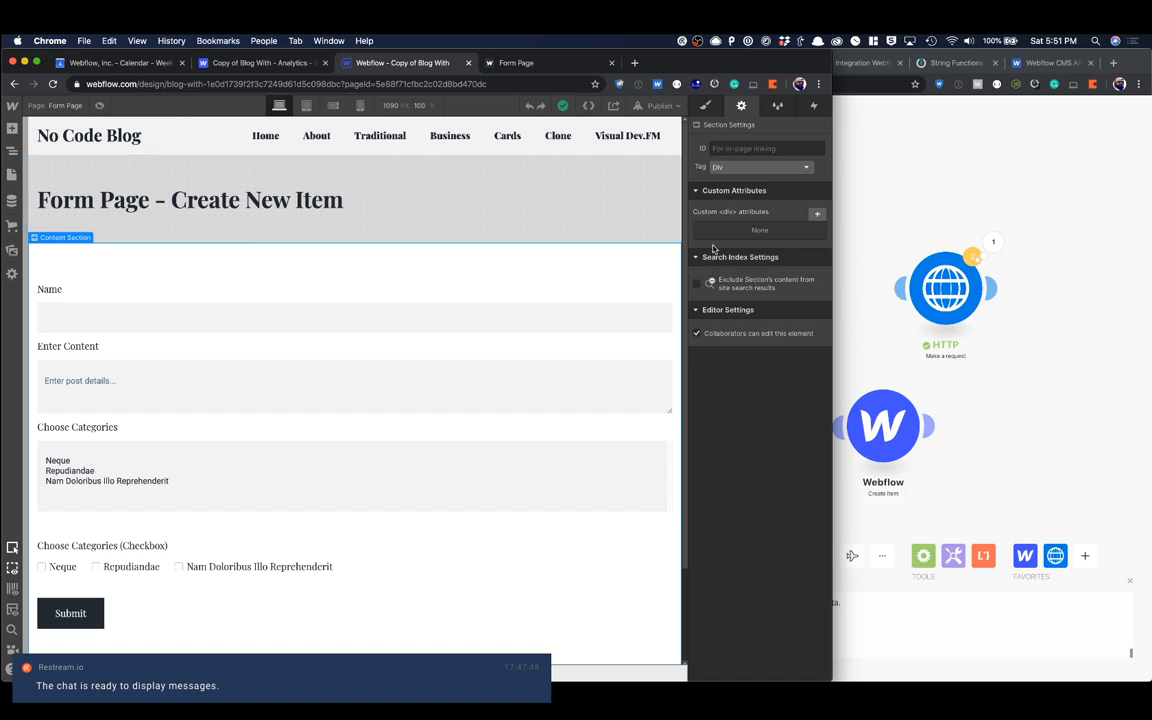
Step: Inspect the value stored for the Repudiandae choice in the Choose Categories select field, and leave it without changes
left_click(160, 467)
left_click(753, 290)
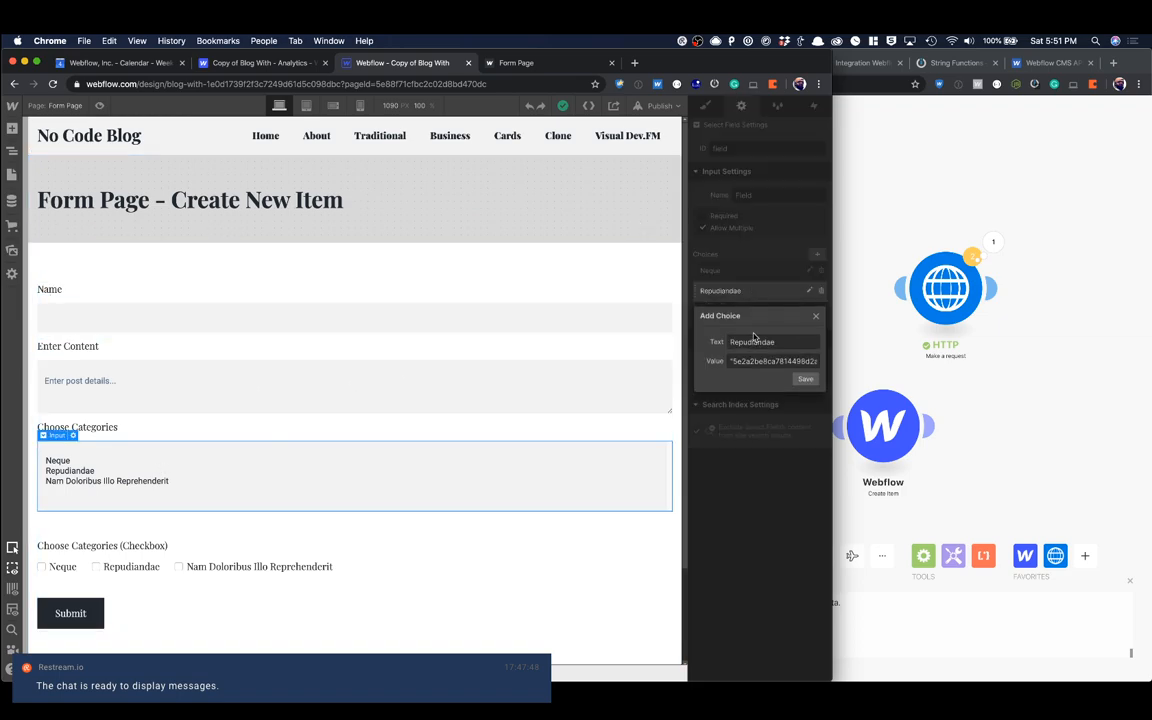
left_click_drag(762, 361, 811, 360)
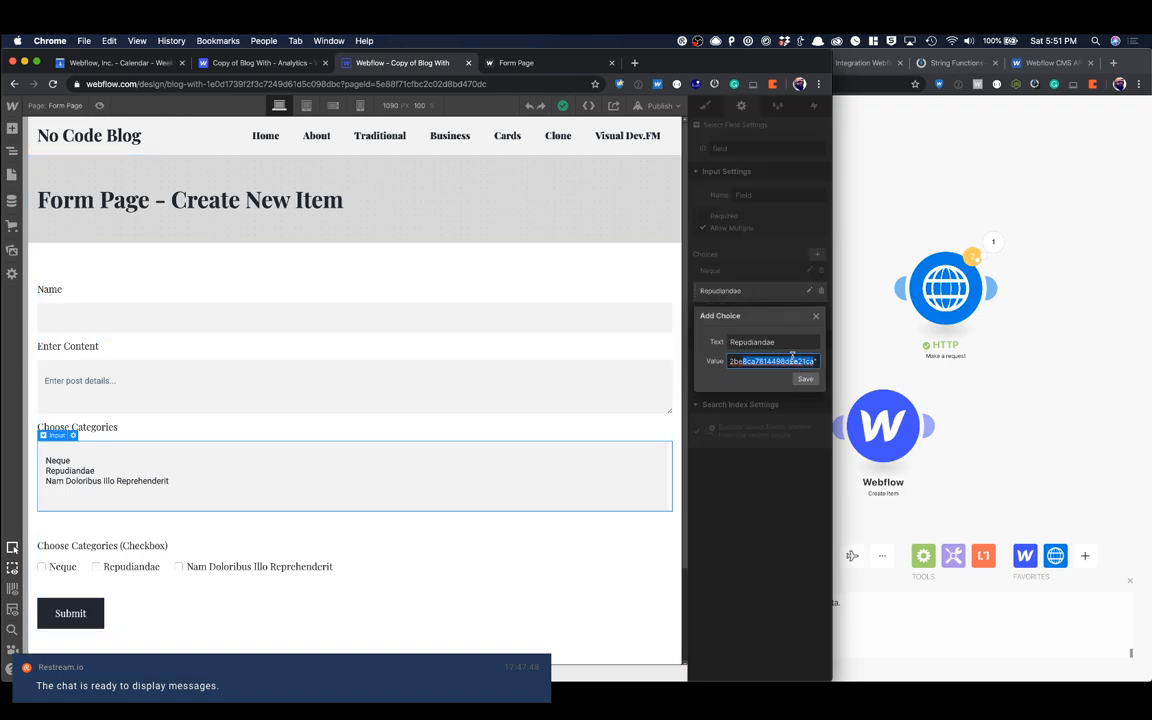
left_click(742, 343)
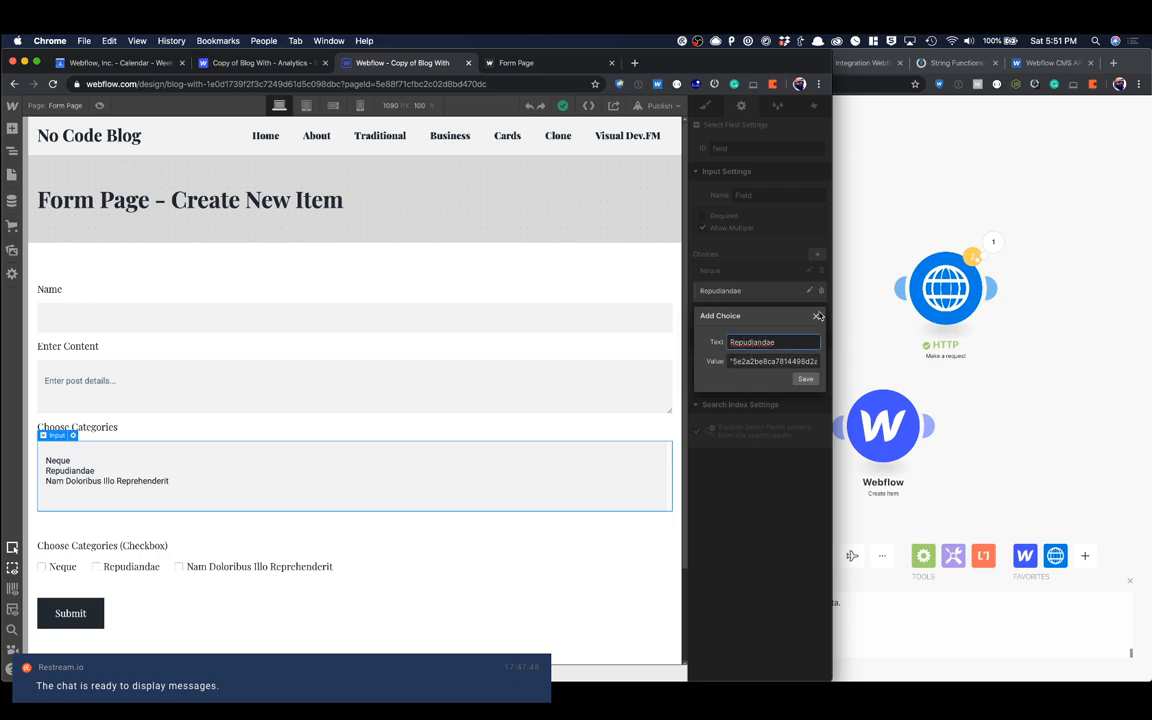
left_click(765, 361)
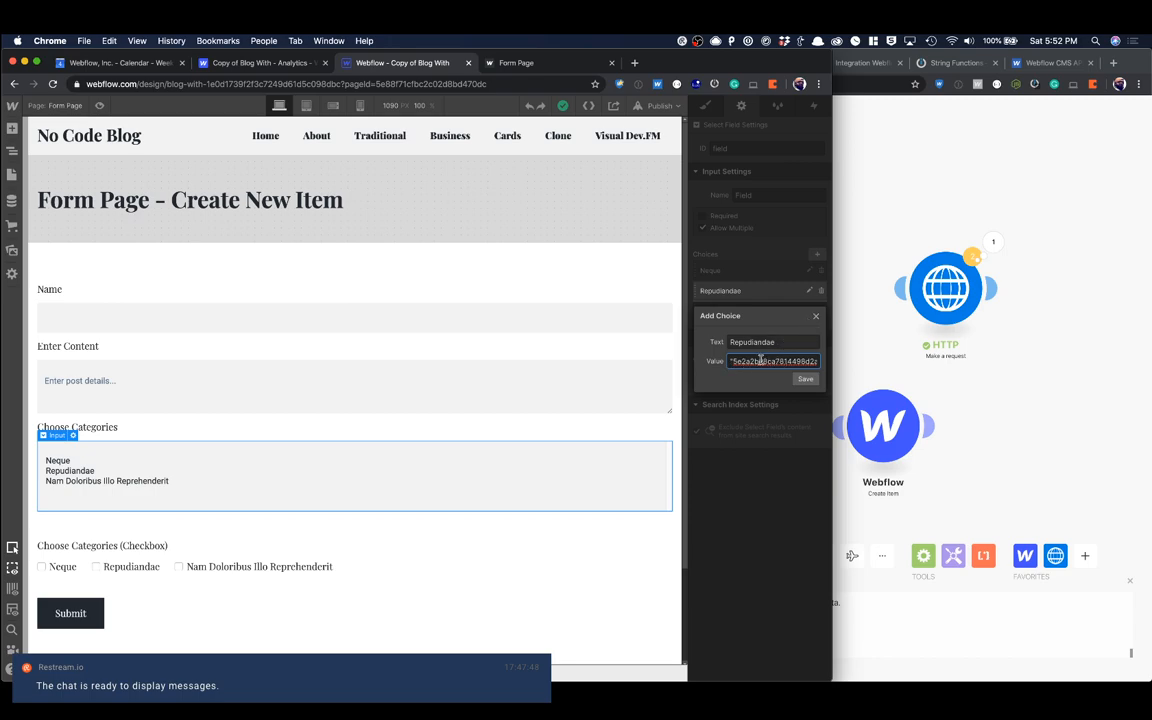
left_click(816, 318)
left_click(535, 345)
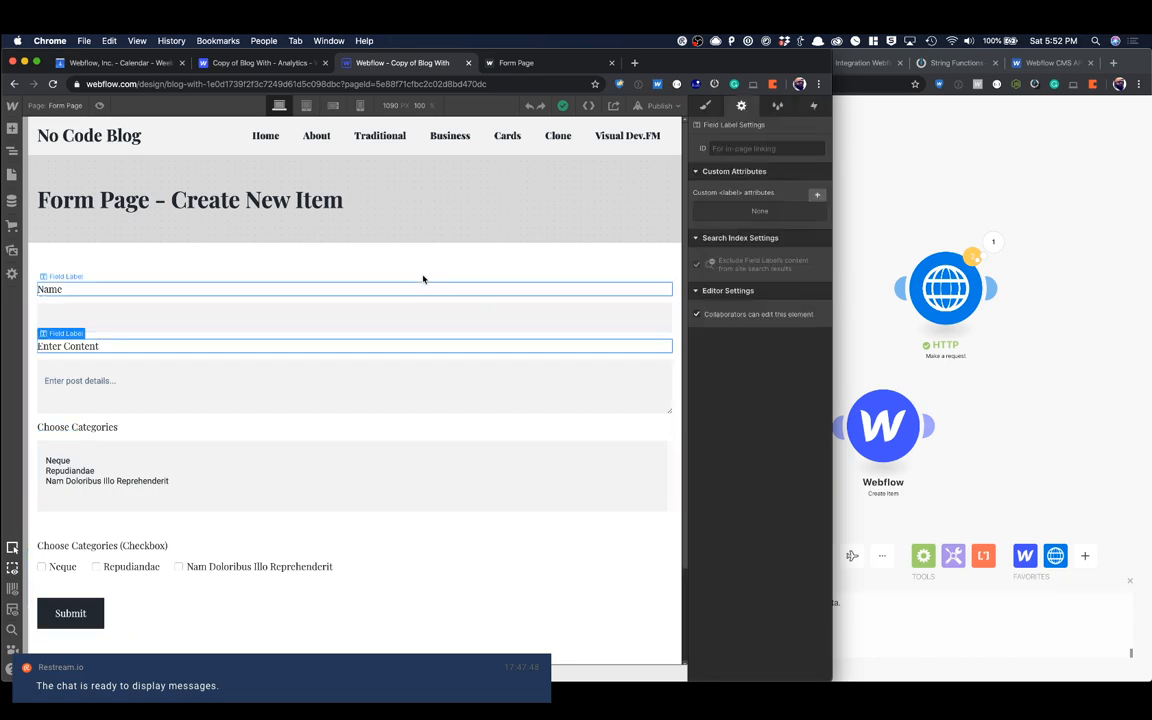
Step: Publish the site to its webflow.io domain and reload the live form page to check the Choose Categories lists
left_click(203, 486)
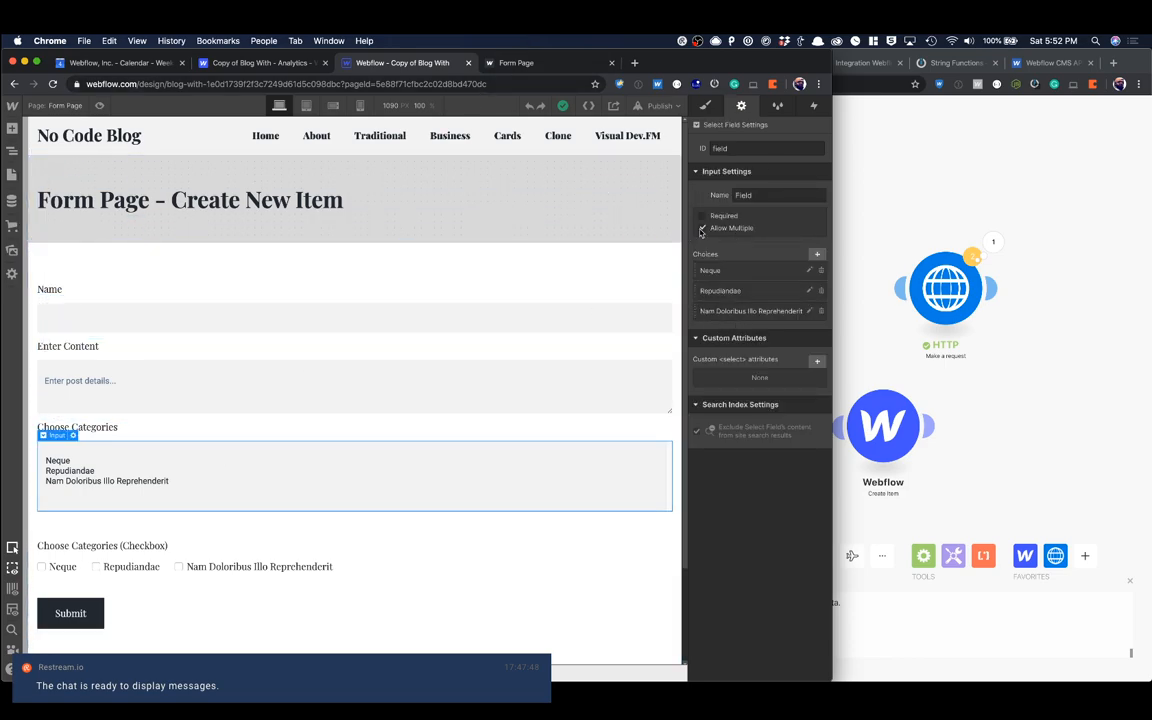
left_click(660, 105)
left_click(594, 255)
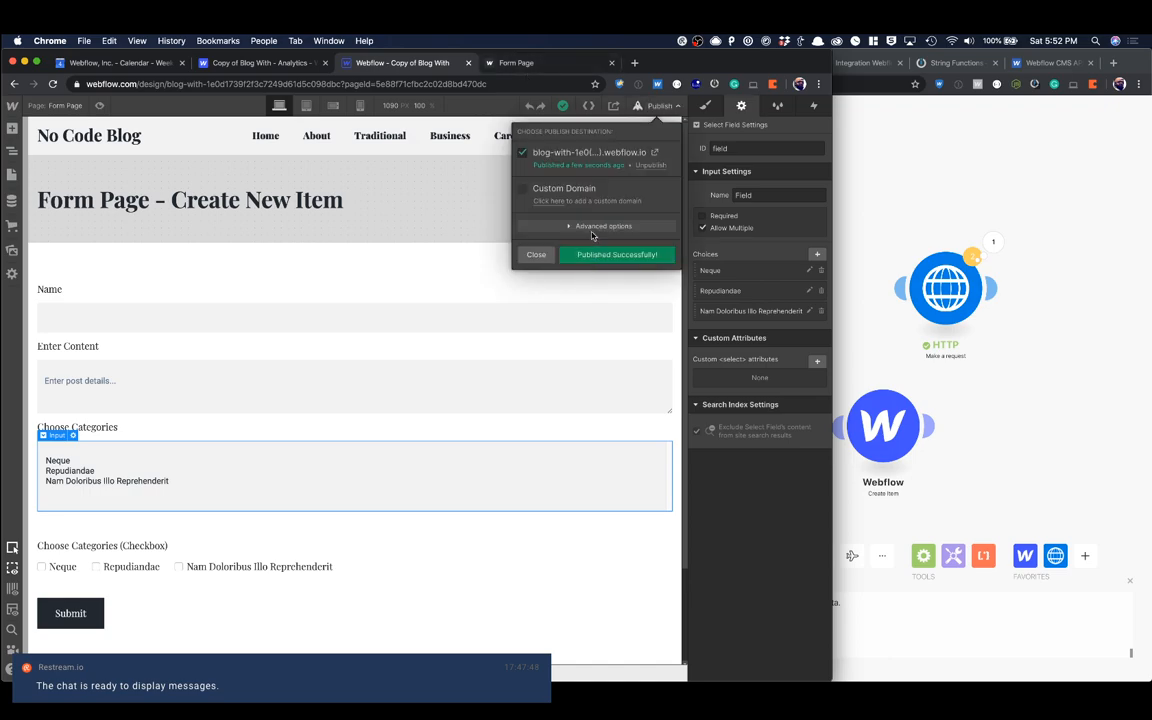
left_click(516, 64)
key("super+r")
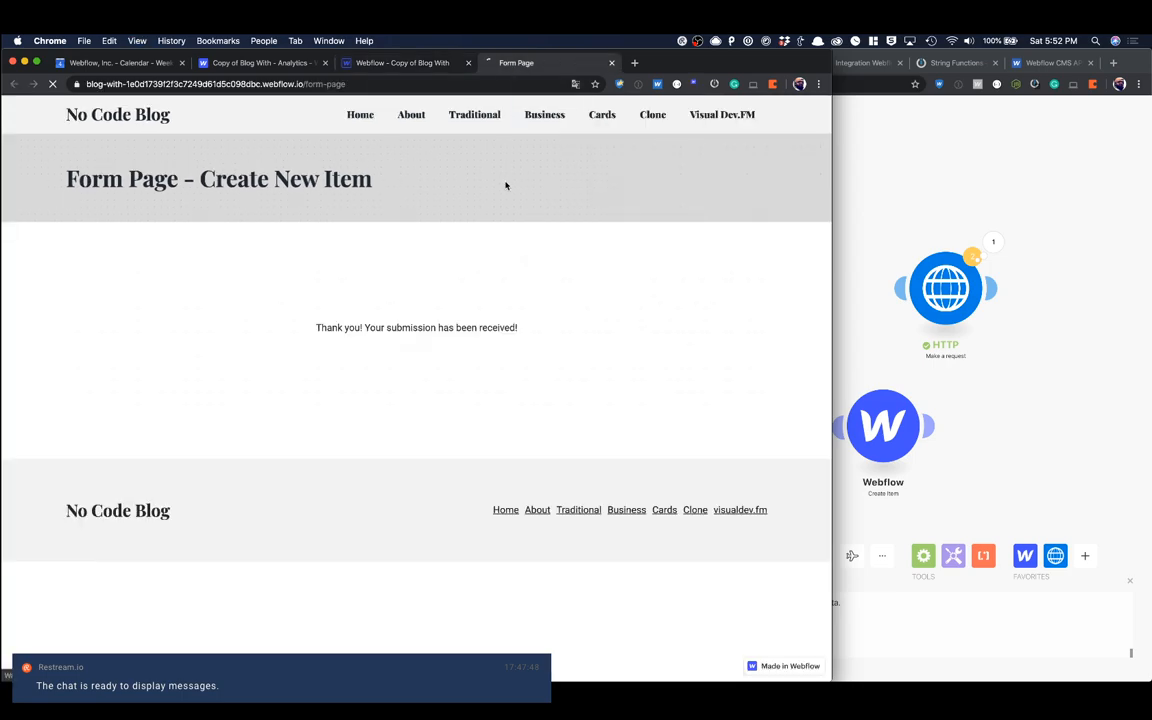
scroll(365, 340, "down", 2)
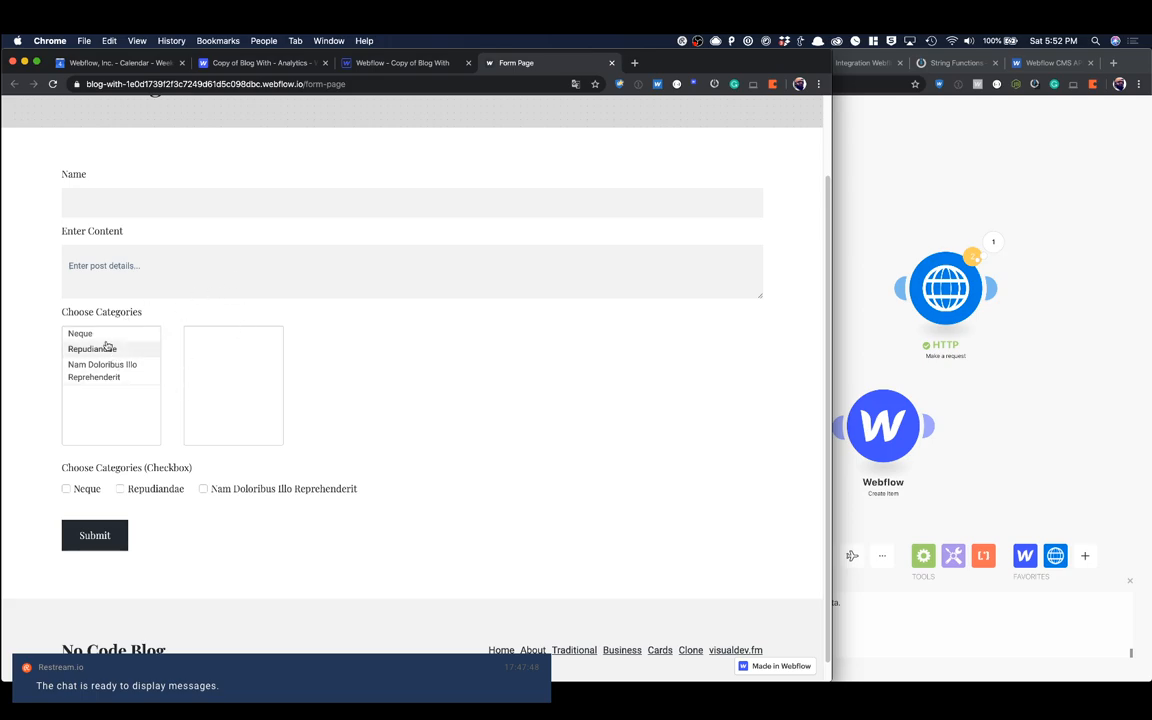
mouse_move(120, 348)
left_mouse_down()
mouse_move(212, 344)
mouse_move(108, 349)
mouse_move(200, 342)
mouse_move(120, 344)
left_mouse_up()
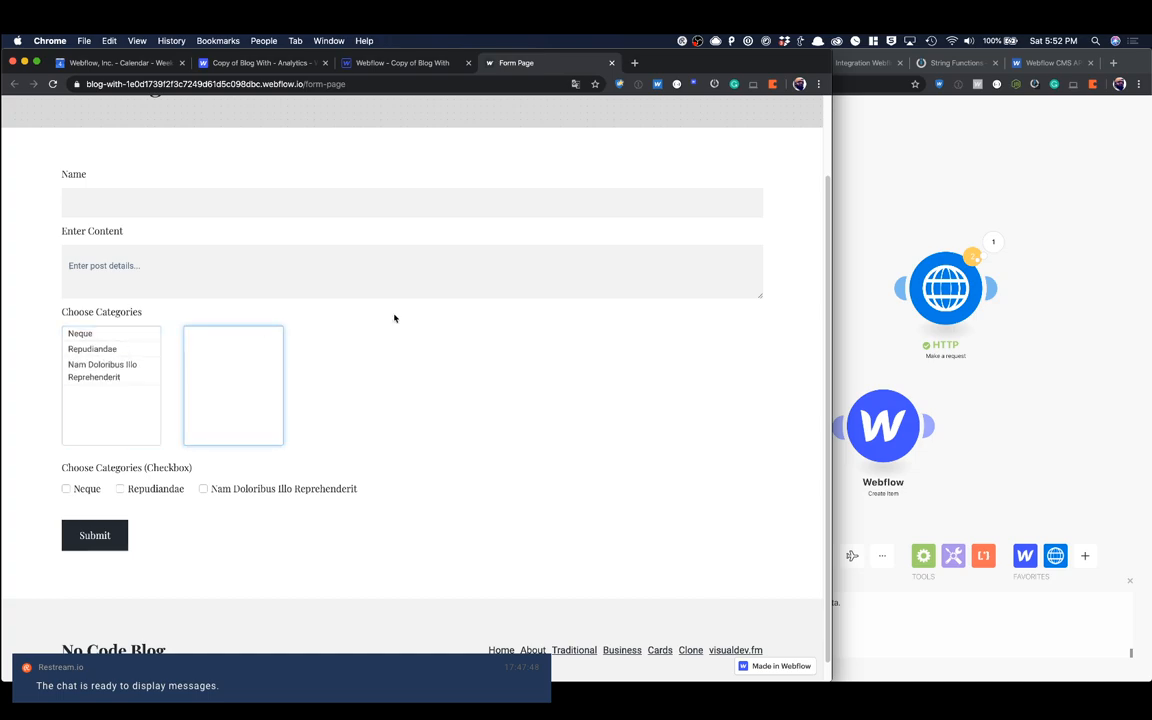
scroll(395, 320, "up", 2)
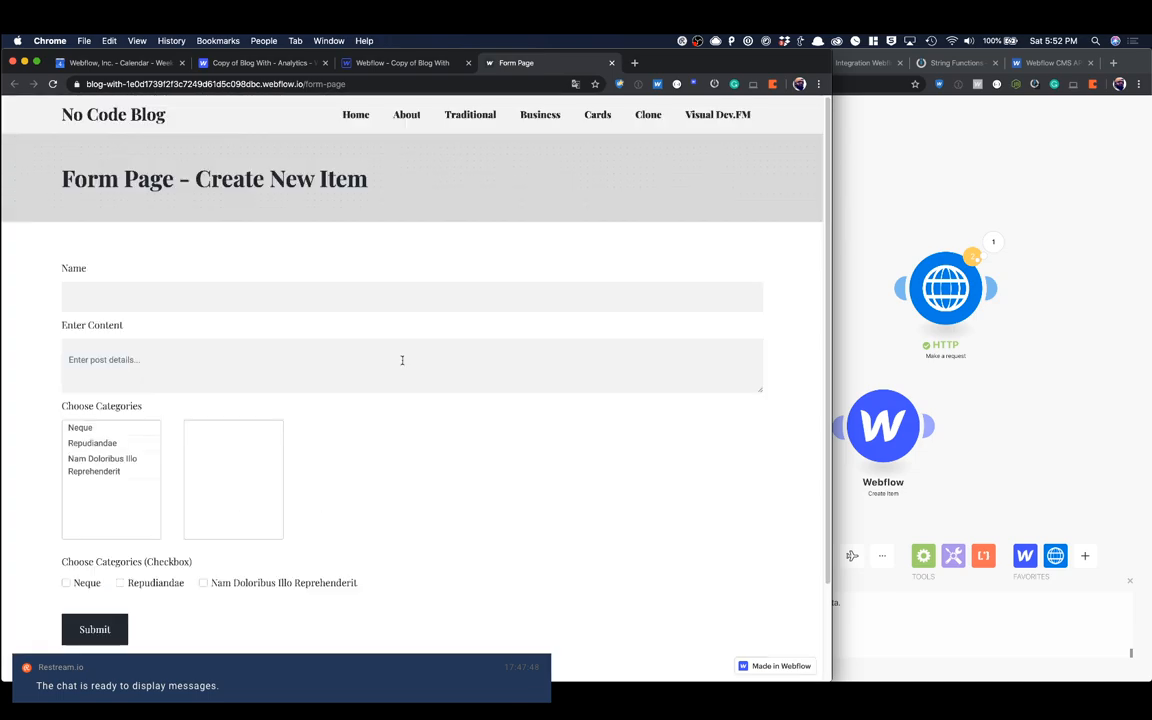
Step: Fill in the live form with the name Test #1, the content "This is a test" and the categories Neque and Repudiandae
left_click(222, 302)
type("Test")
key("Tab")
type("This i")
key("shift+Tab")
key("Right")
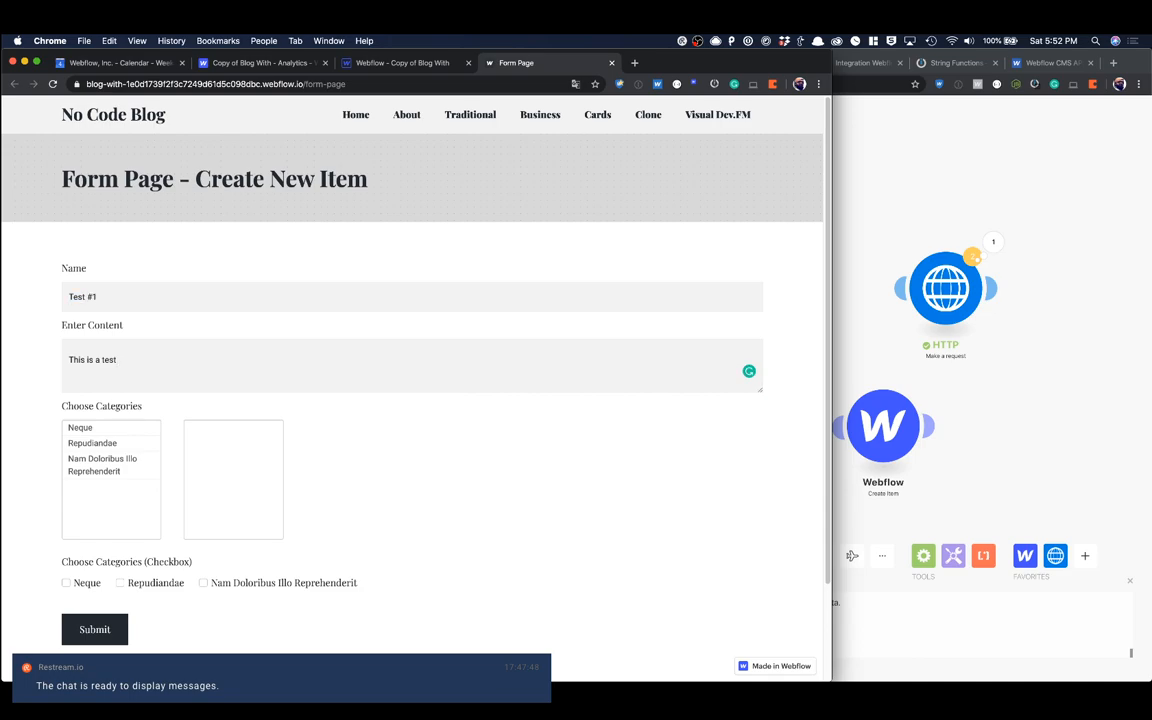
double_click(78, 427)
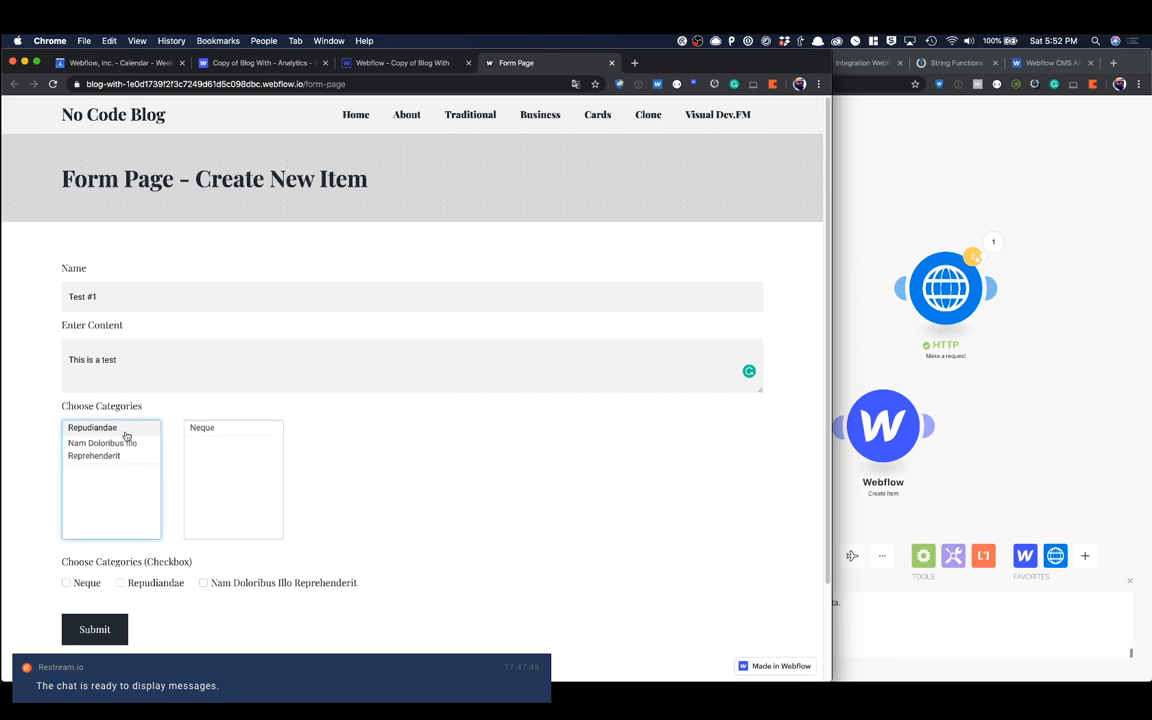
double_click(117, 431)
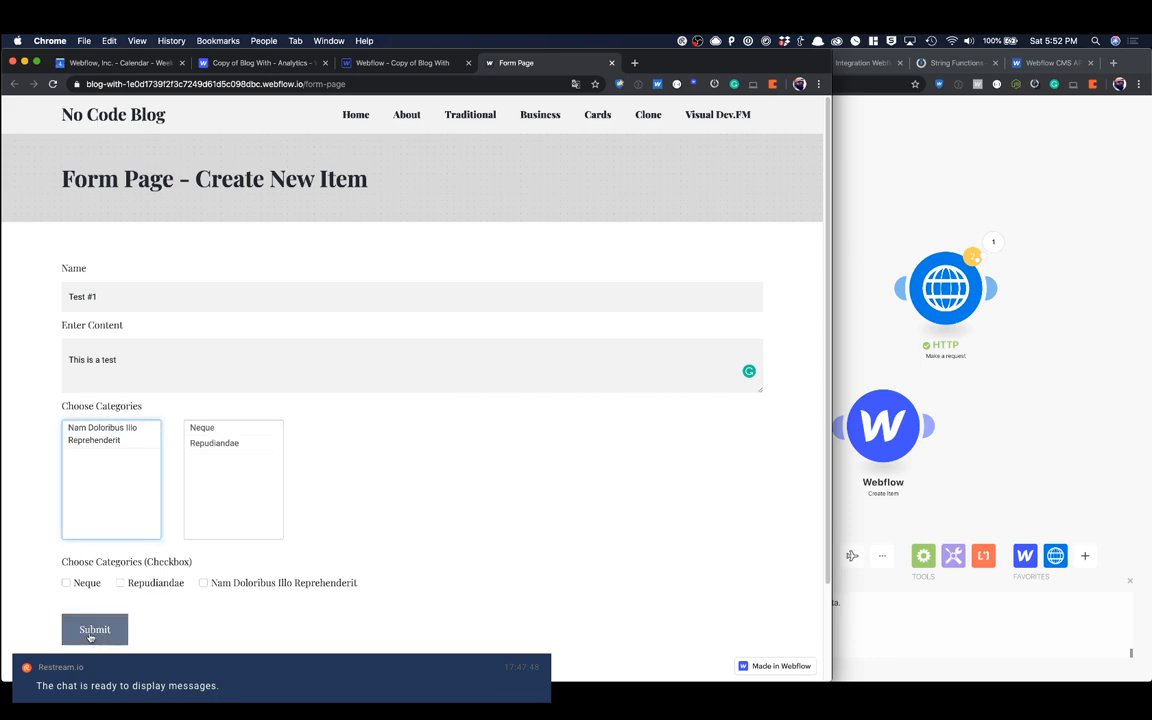
Step: In Integromat, run the Multi Ref Select scenario once, listening for new bundles, and reposition the scenario canvas
left_click(867, 302)
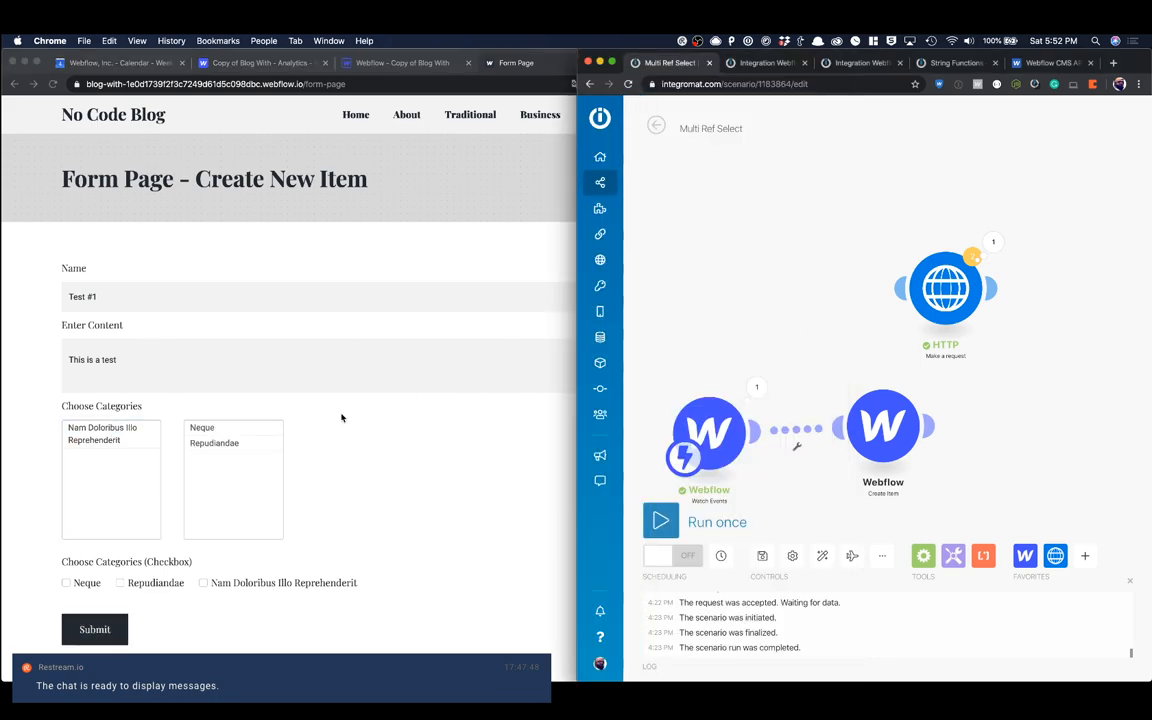
left_click(660, 520)
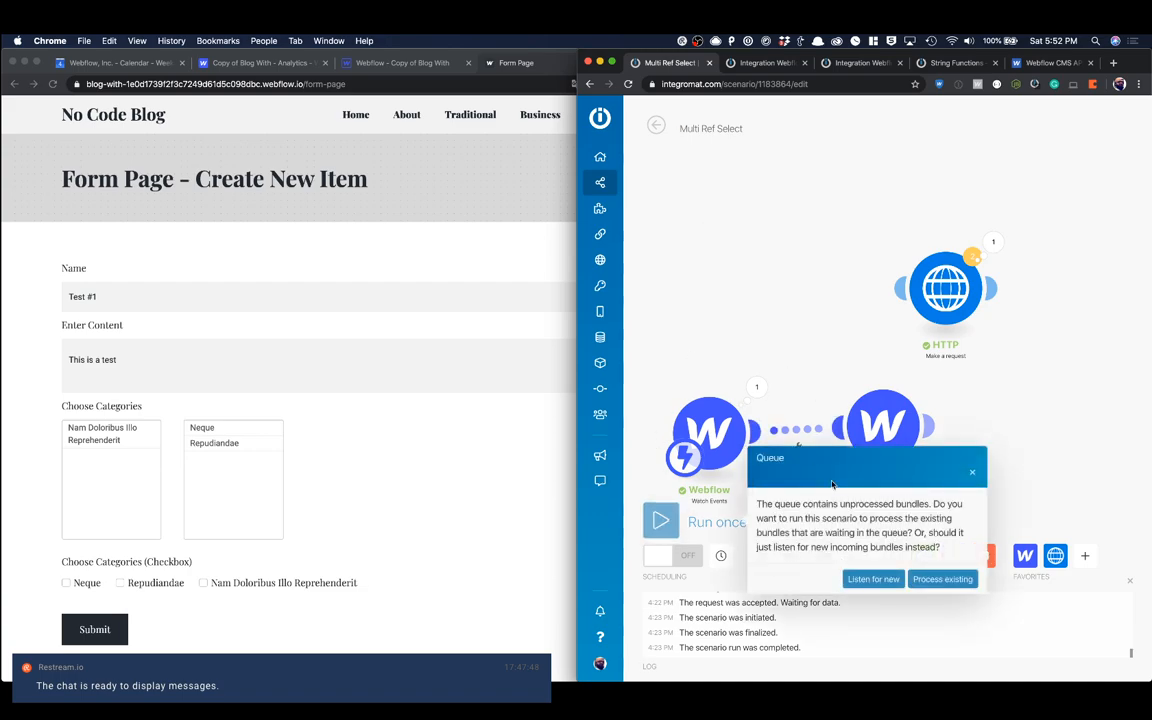
left_click(873, 579)
left_click_drag(705, 450, 730, 358)
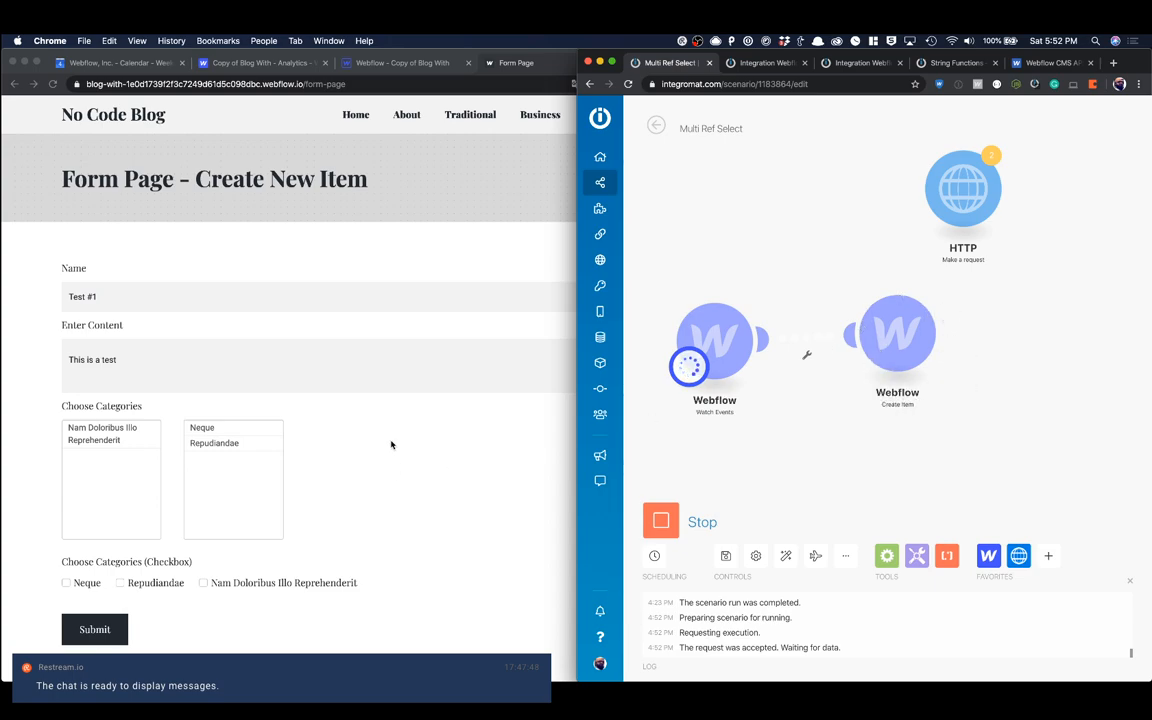
Step: Submit the Test #1 form entry and check the scenario's run result in Integromat
left_click(352, 425)
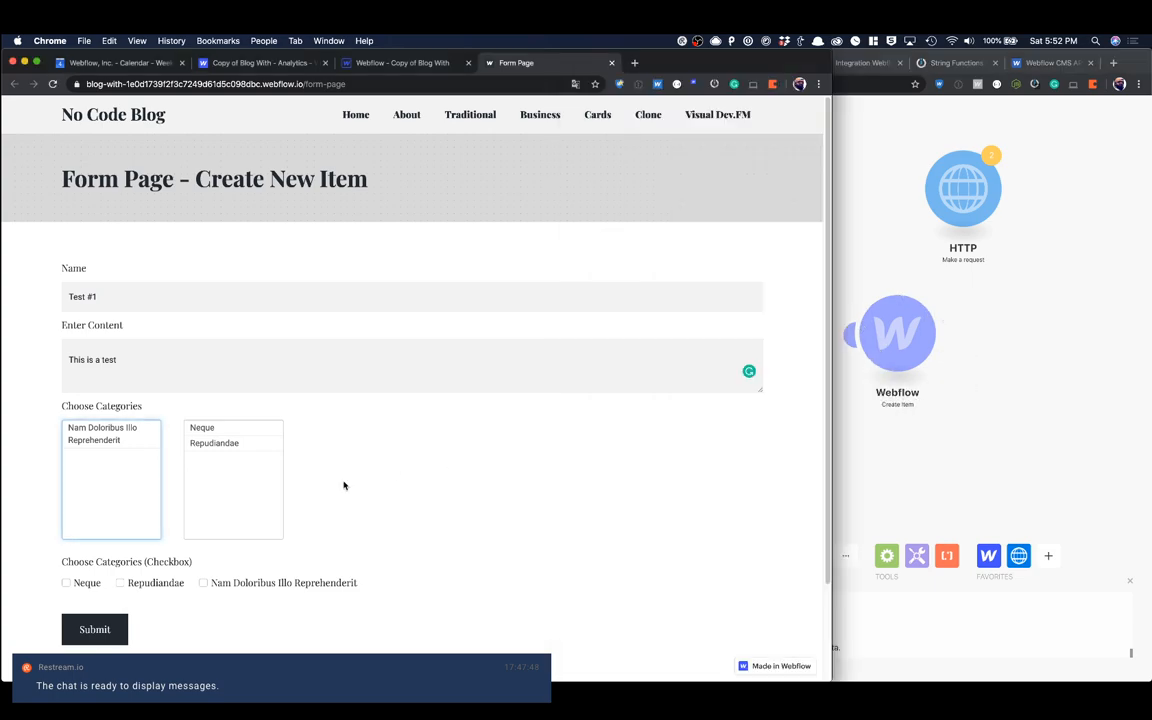
left_click(112, 629)
left_click(845, 350)
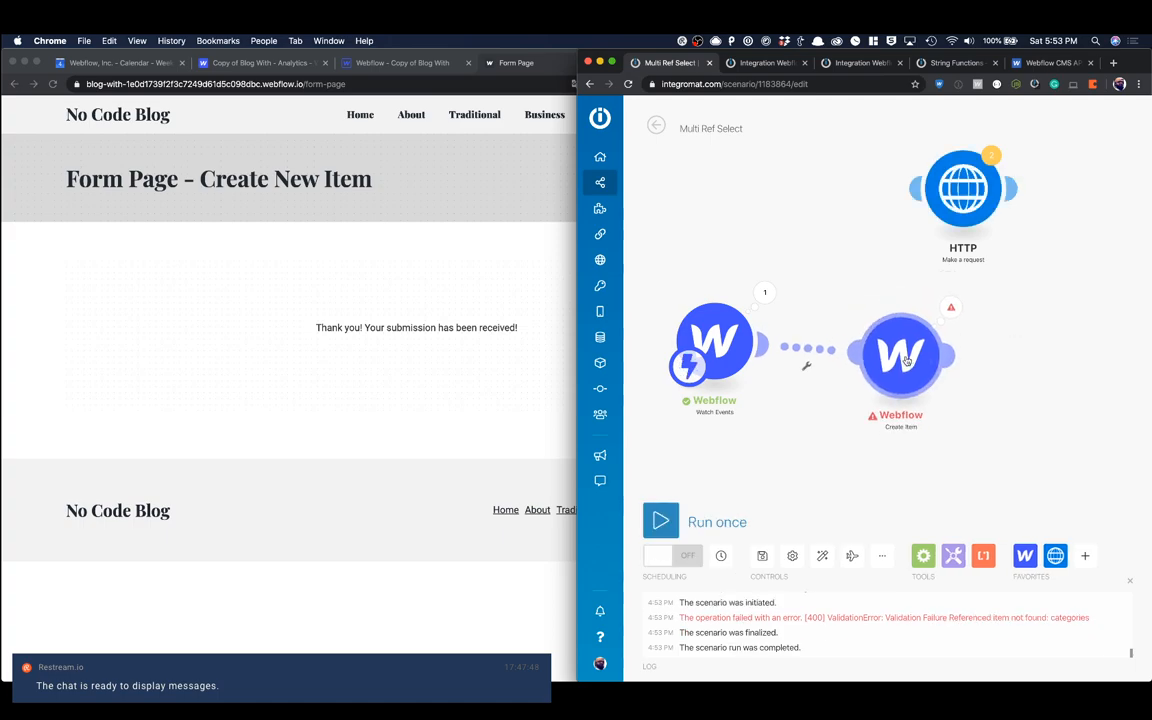
Step: In the Webflow Designer, remove the quotation marks around the Neque choice's value in the Choose Categories field and save the choice
left_click(480, 314)
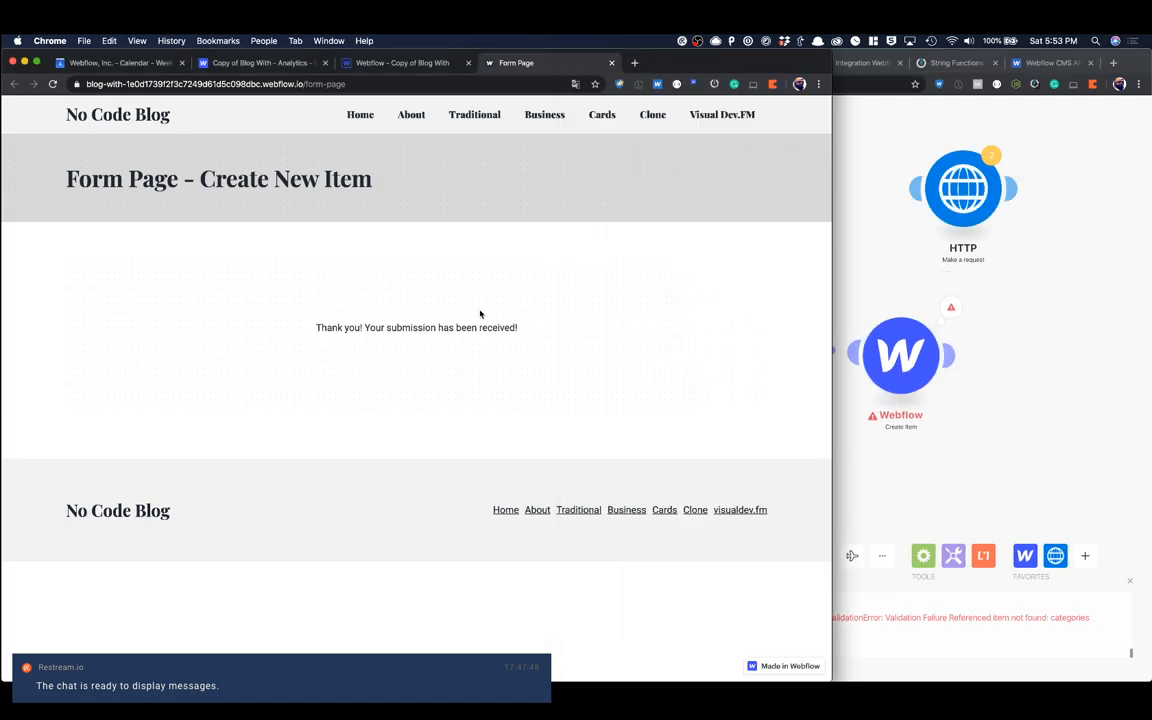
left_click(390, 63)
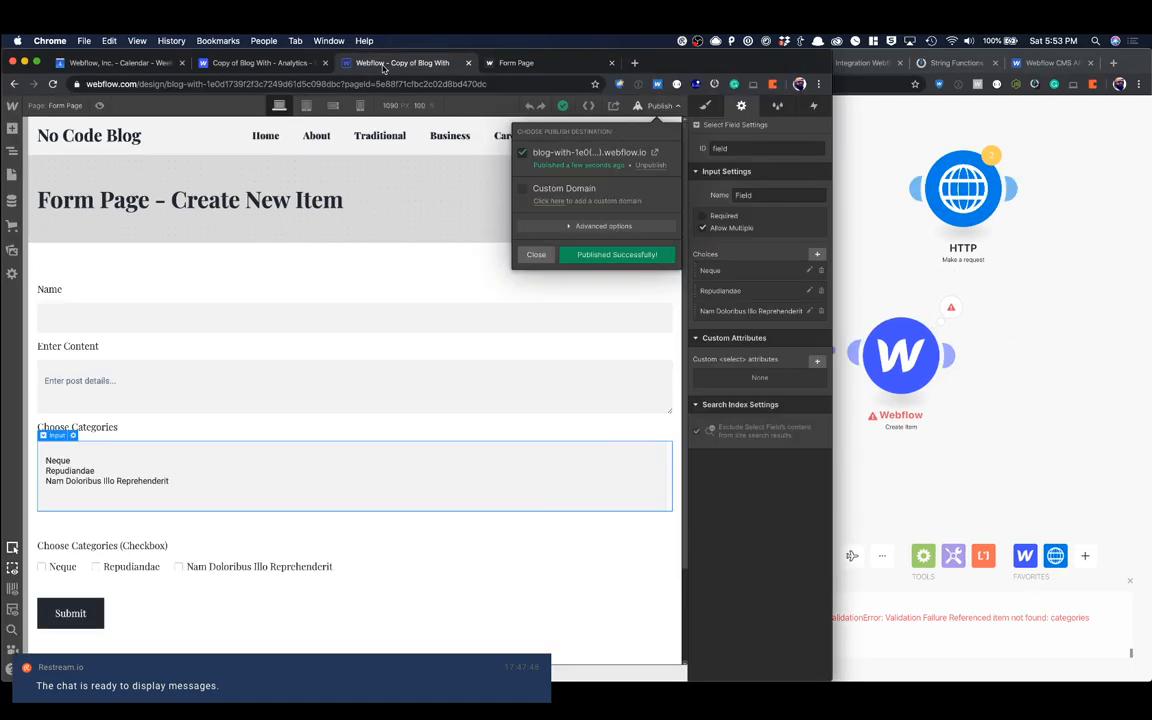
left_click(536, 254)
left_click(809, 270)
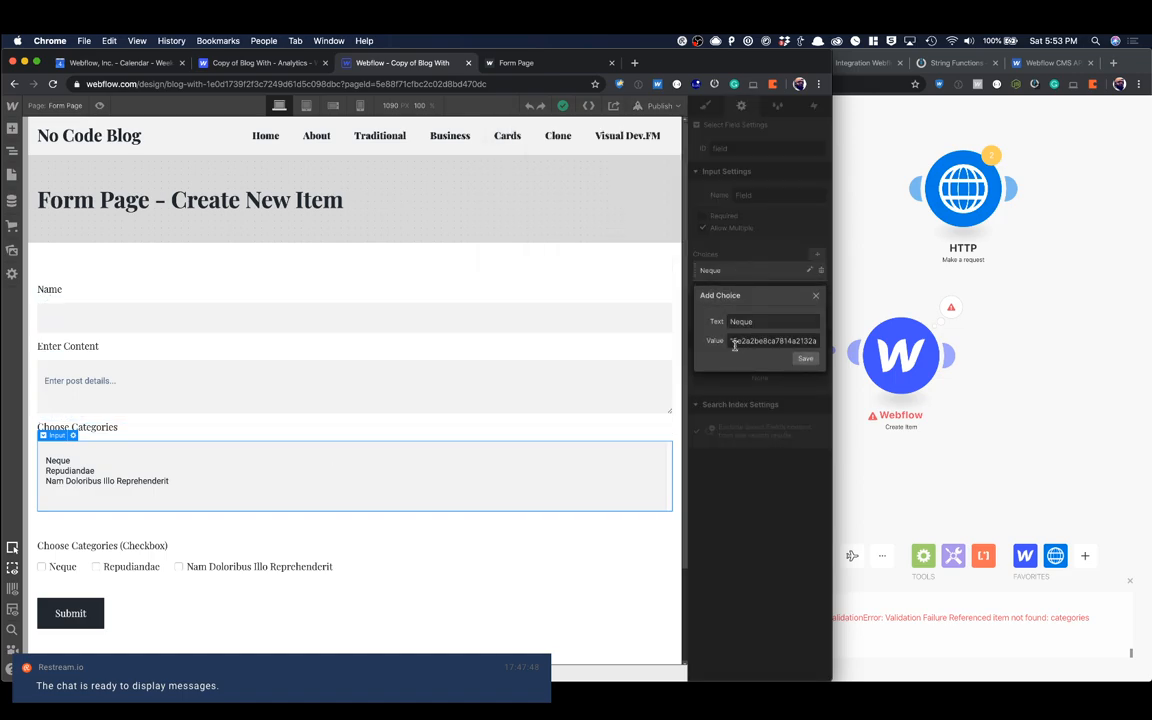
left_click(733, 341)
key("BackSpace")
key("super+a")
key("Right")
key("BackSpace")
left_click(806, 359)
Step: Remove the quotation marks around the Repudiandae choice's value and save the choice
left_click(809, 290)
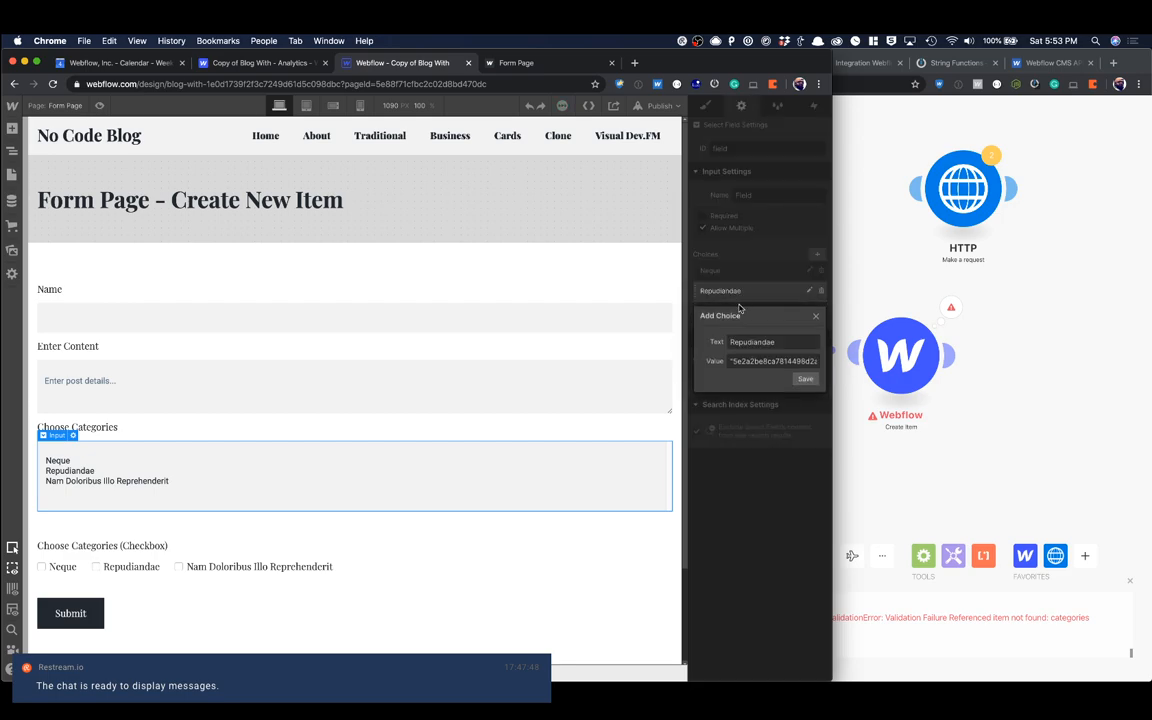
key("super+a")
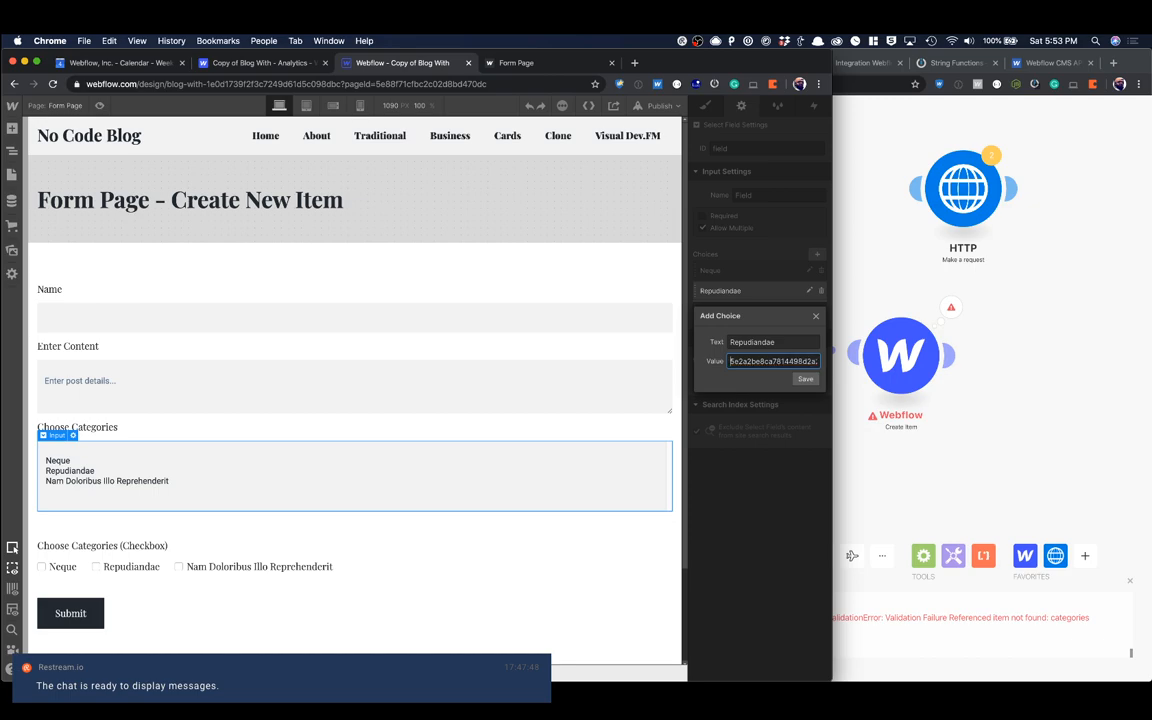
key("Right")
key("BackSpace")
left_click(803, 379)
Step: Publish the updated site to its webflow.io domain and reload the live form page
left_click(548, 347)
key("shift+p")
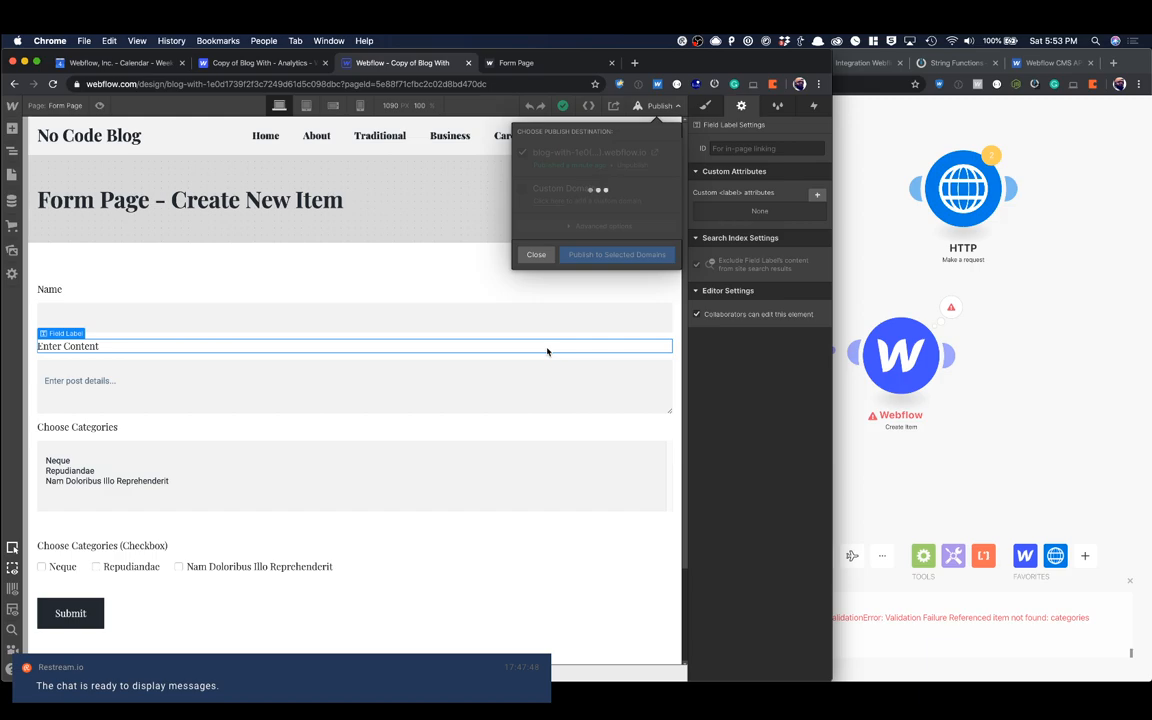
left_click(505, 62)
key("super+r")
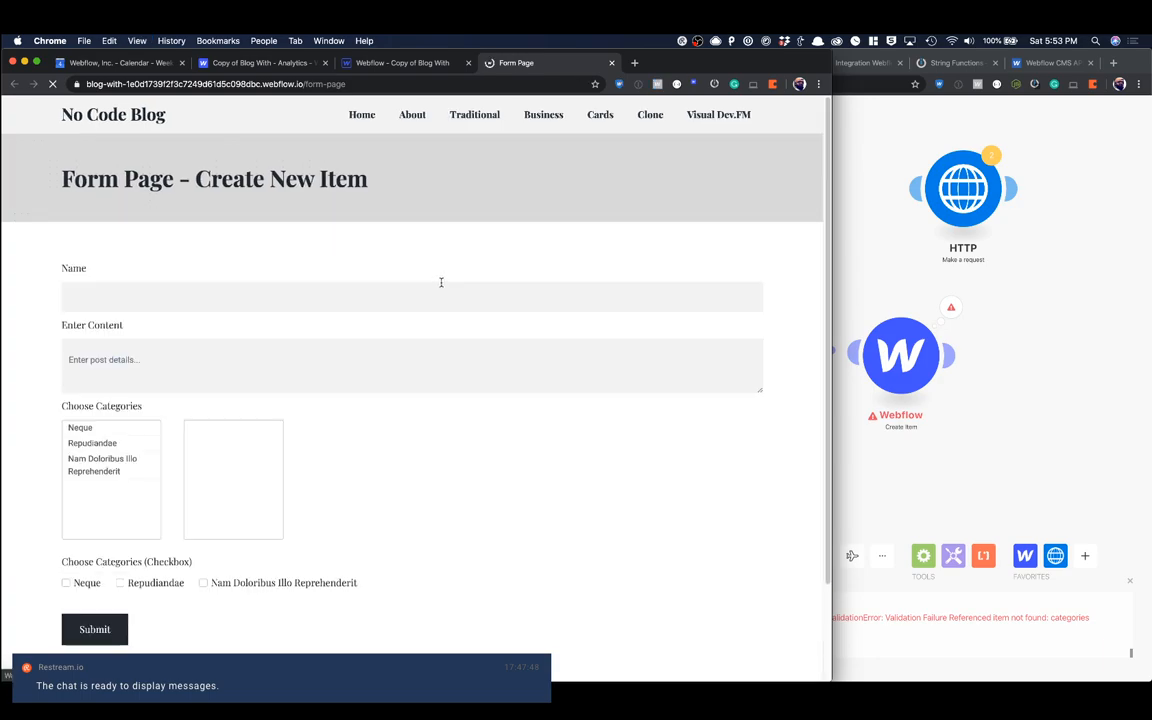
Step: Fill in the form with the name Test #2, the content "This is a test" and the category Neque
left_click(222, 300)
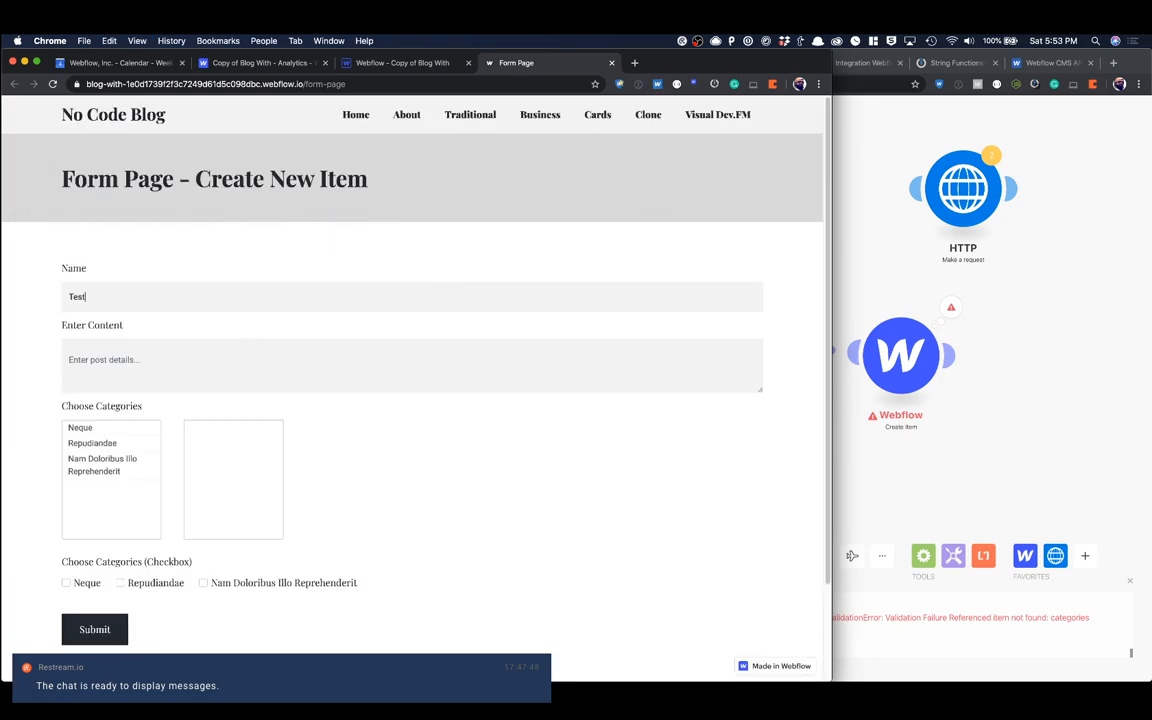
key("Tab")
type("This")
left_click(140, 428)
Step: Switch to Integromat and run the scenario once more, listening for new bundles
left_click(878, 279)
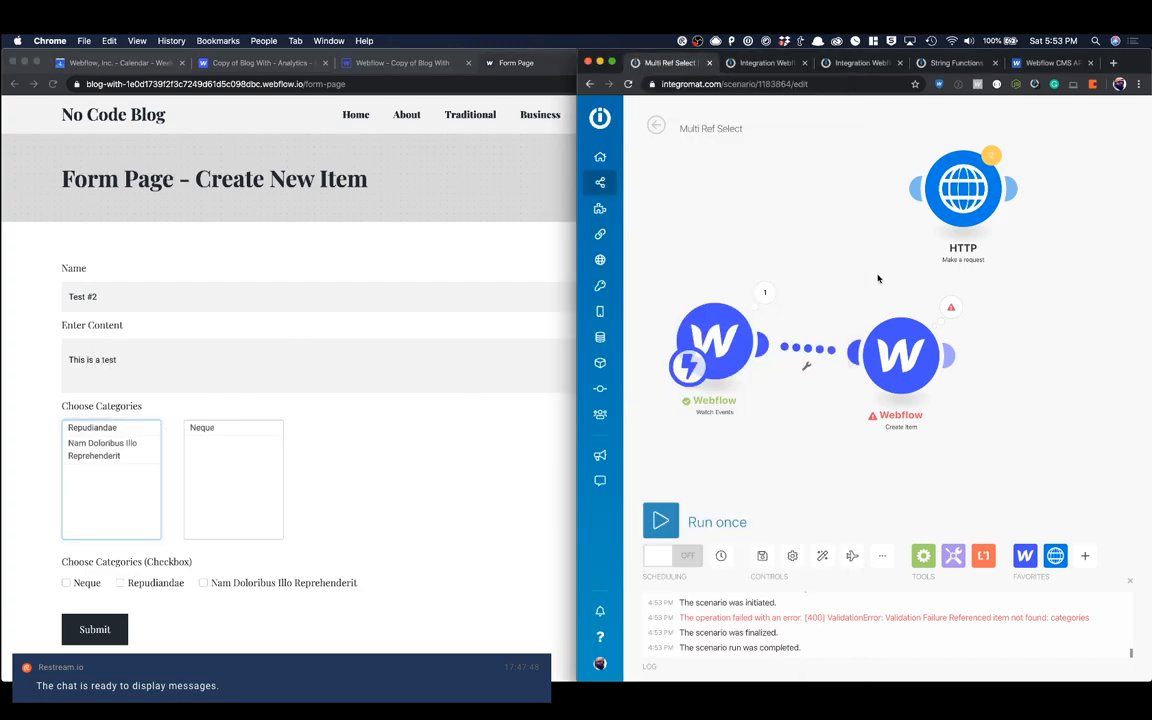
left_click(658, 518)
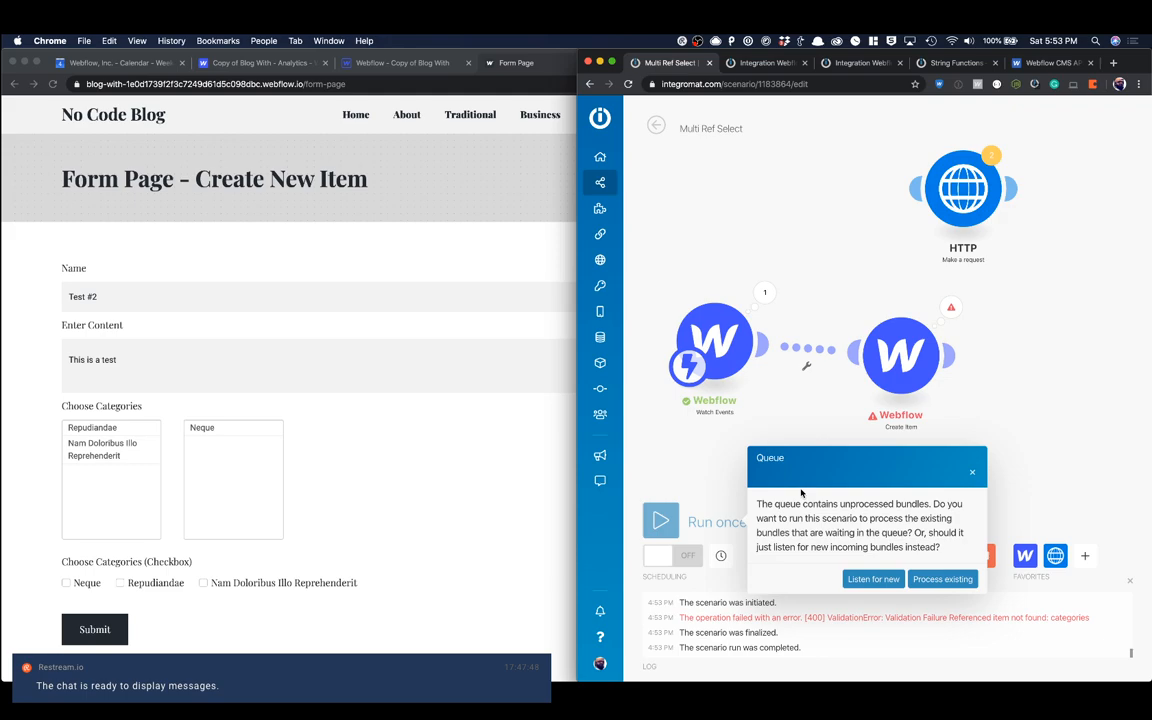
left_click(900, 584)
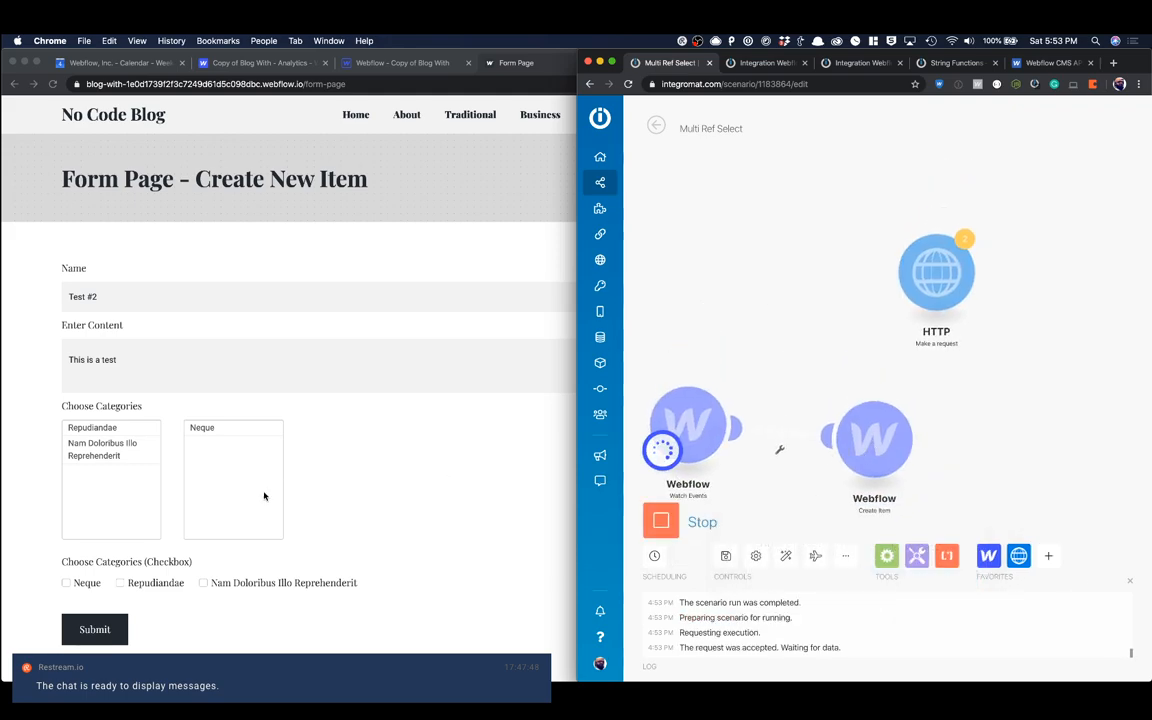
Step: Submit the Test #2 form entry and check the scenario's run result in Integromat
left_click(298, 494)
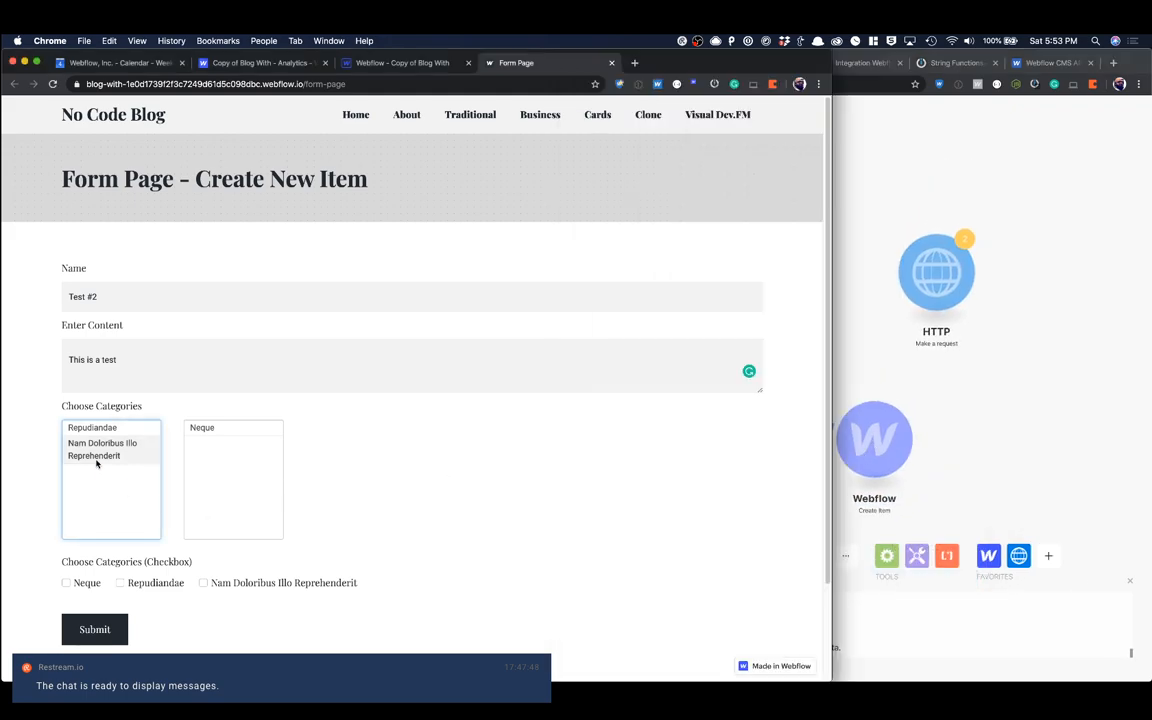
left_click(83, 638)
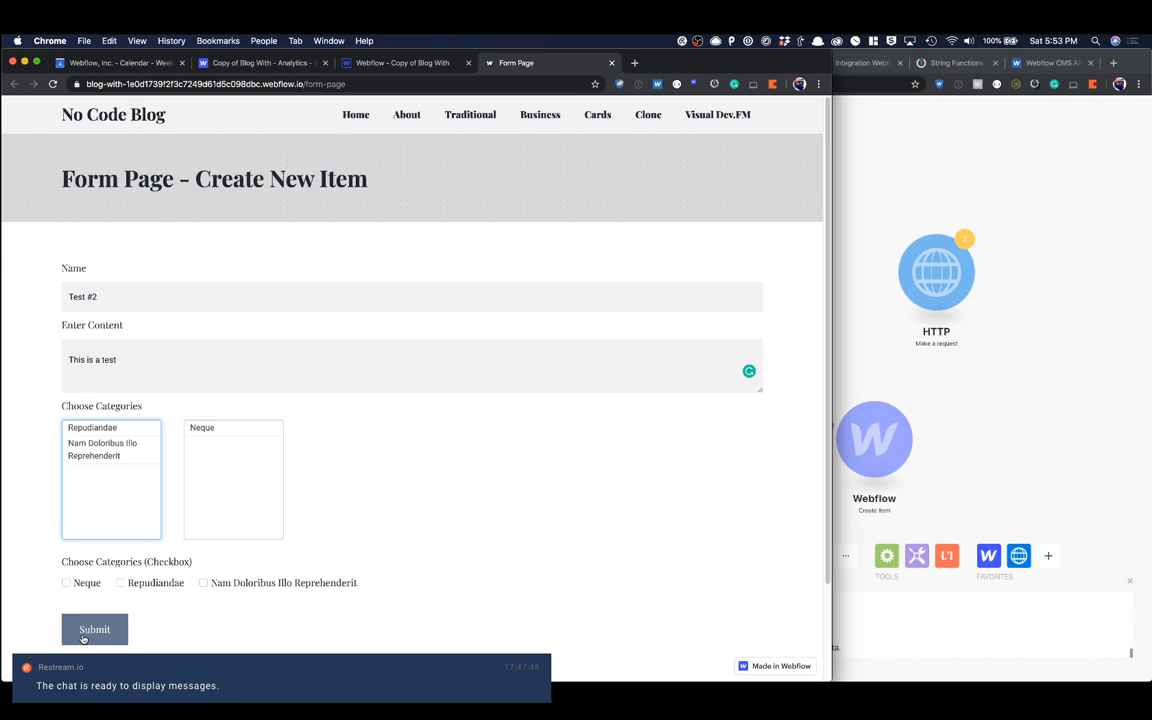
left_click(990, 416)
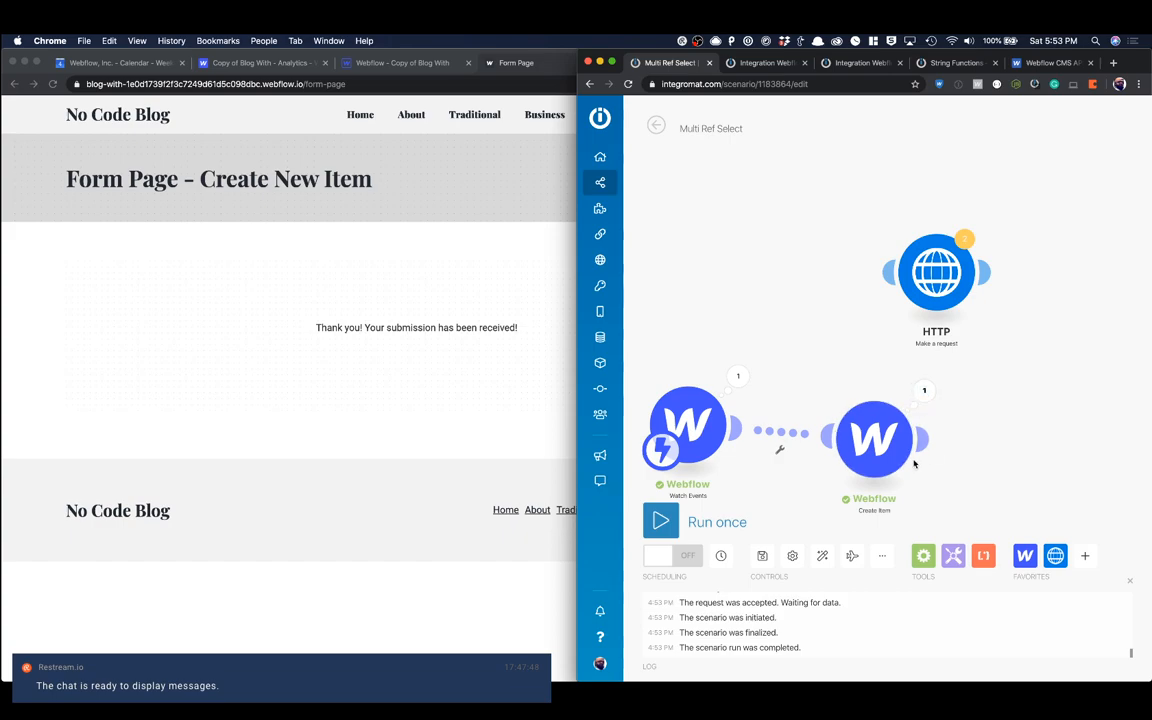
Step: Reload the form page project in the Webflow Designer and open its list of CMS collections
left_click(356, 66)
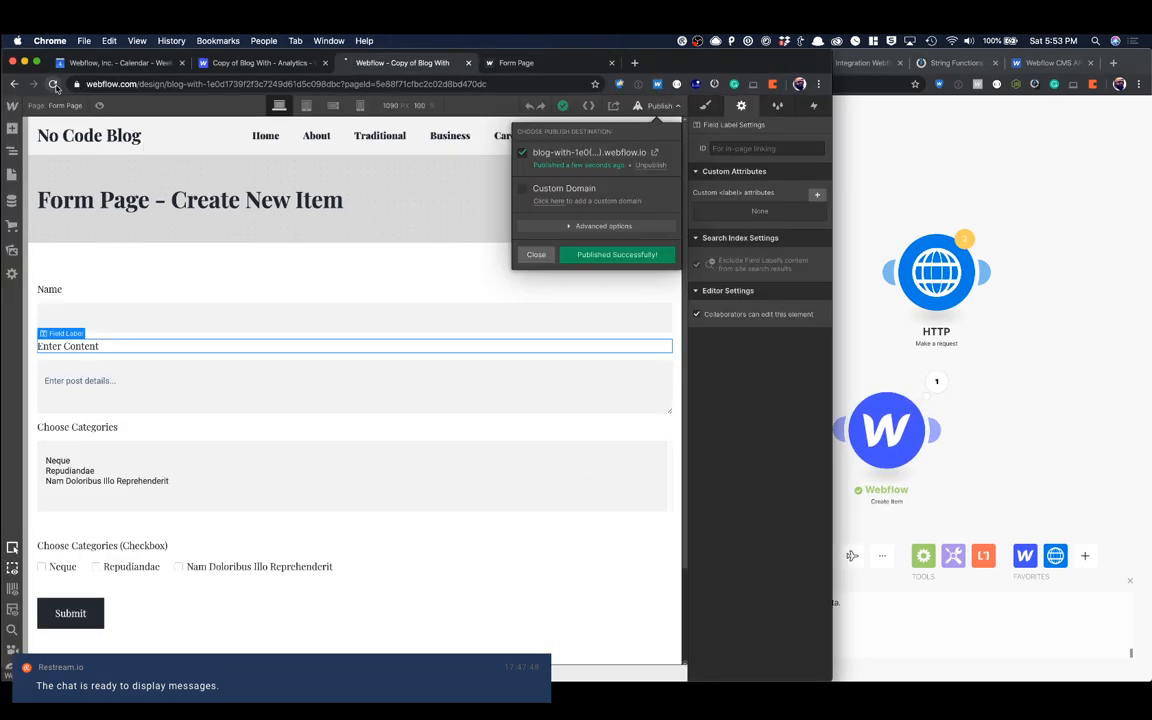
left_click(52, 84)
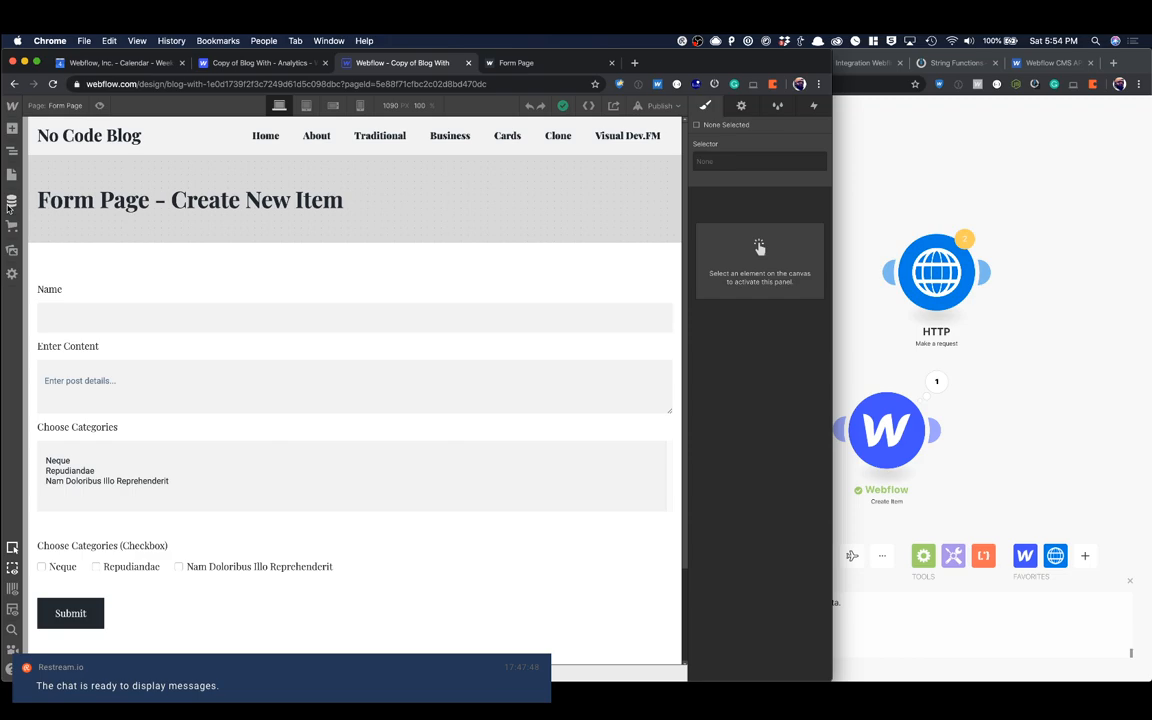
left_click(12, 200)
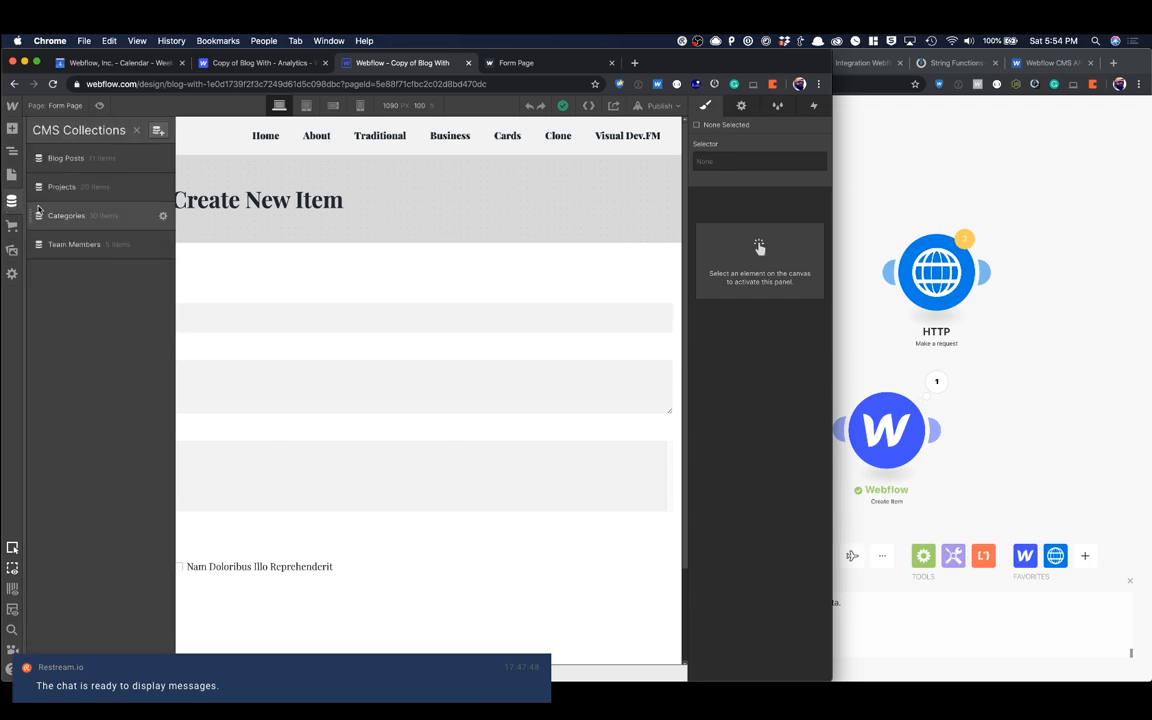
Step: Open the Test #2 entry in the Blog Posts collection, check its Categories field, and close the collection view
left_click(100, 160)
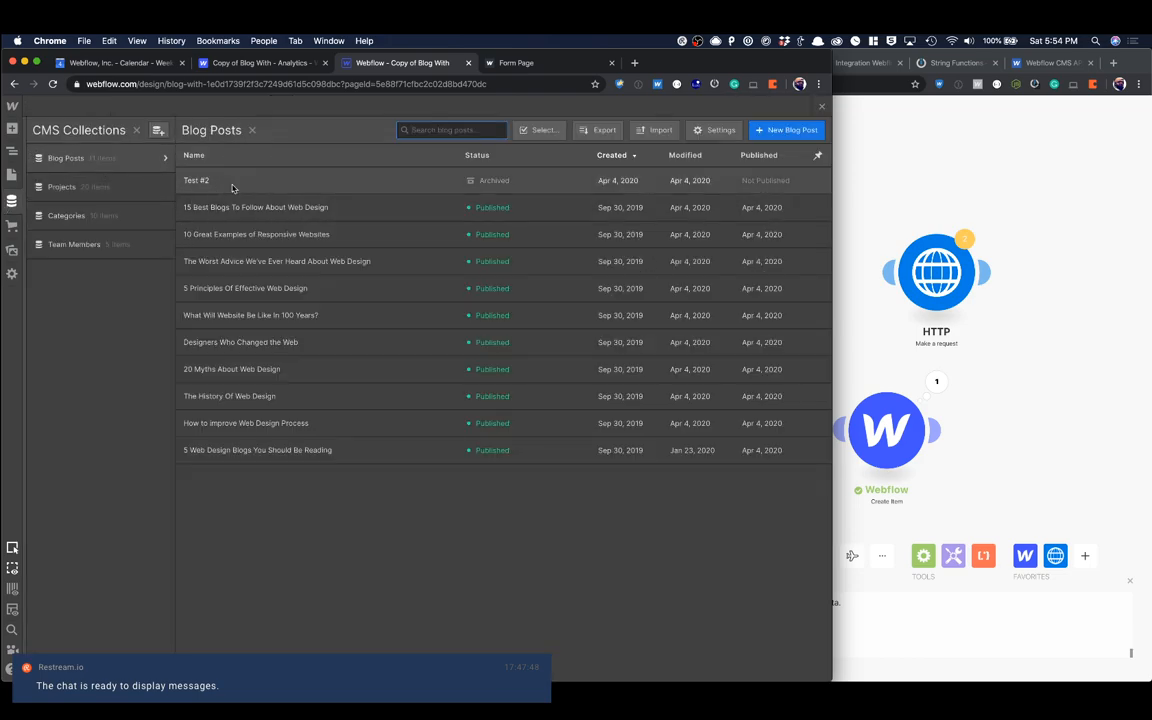
left_click(290, 183)
scroll(445, 345, "down", 5)
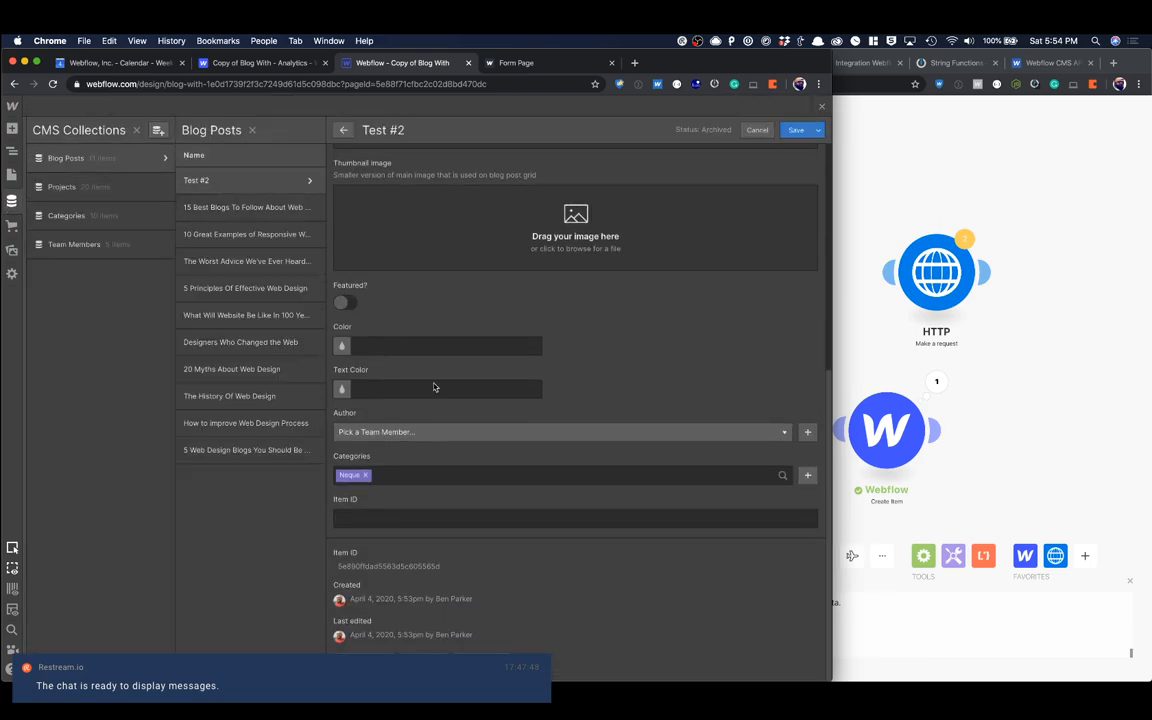
left_click(822, 108)
Step: Reload the live form page for a new entry and switch to the Integromat scenario
left_click(515, 62)
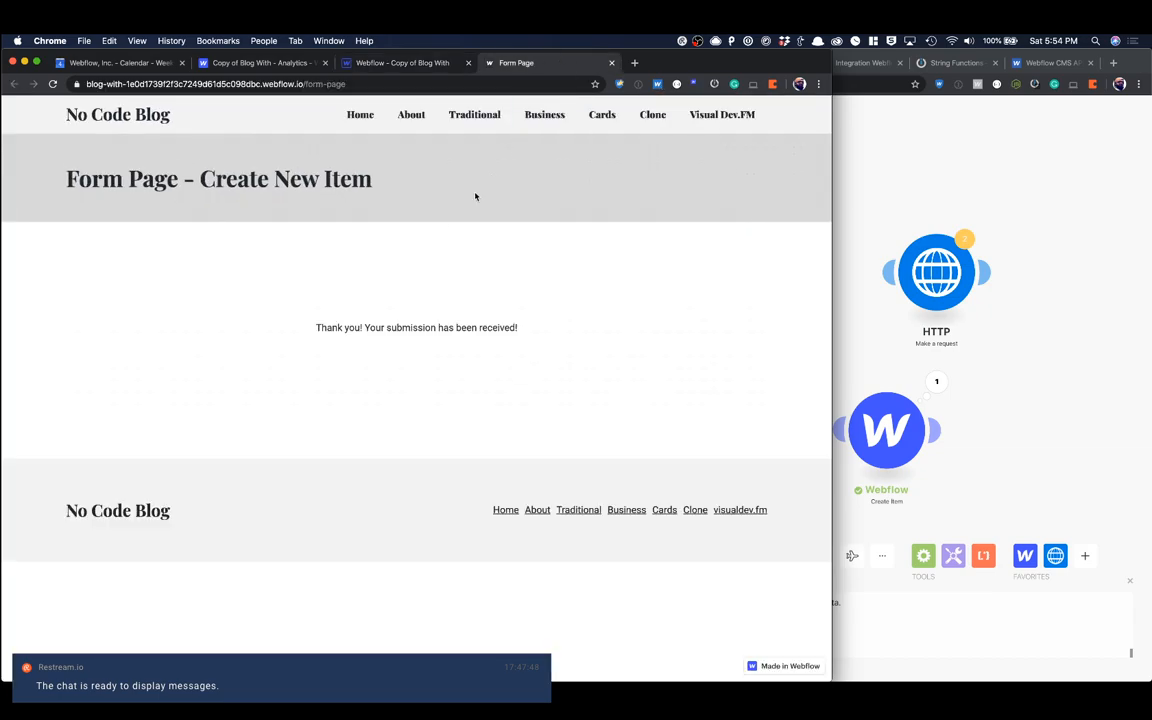
key("super+r")
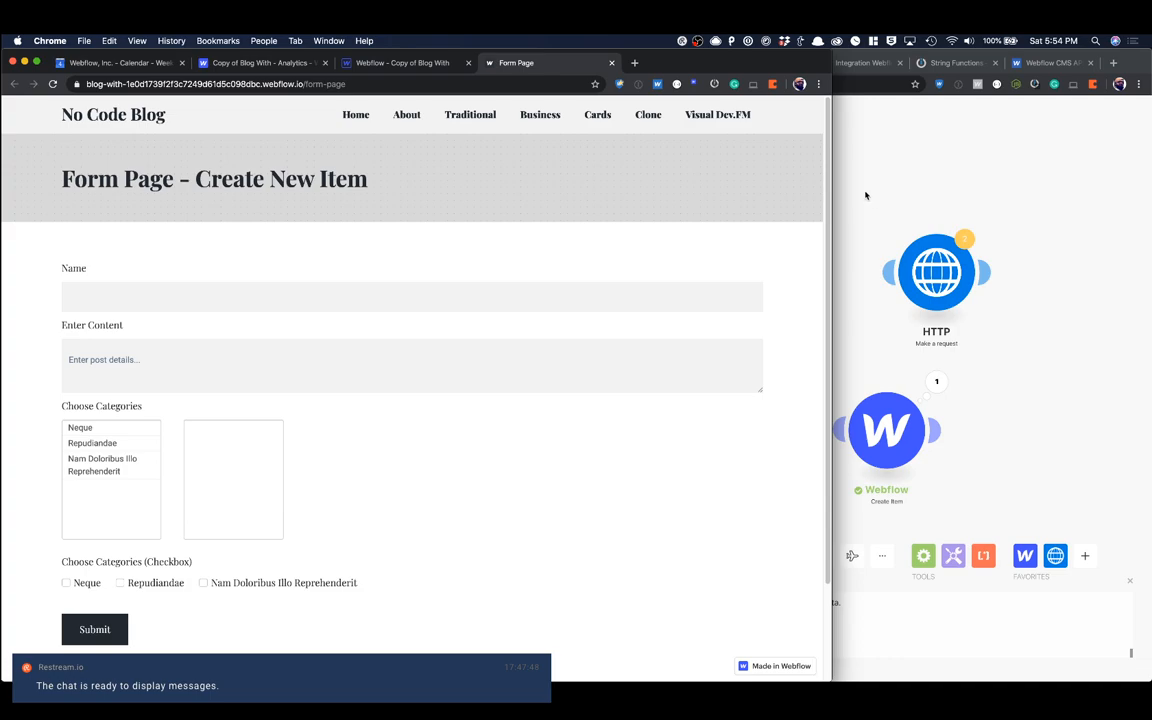
left_click(865, 195)
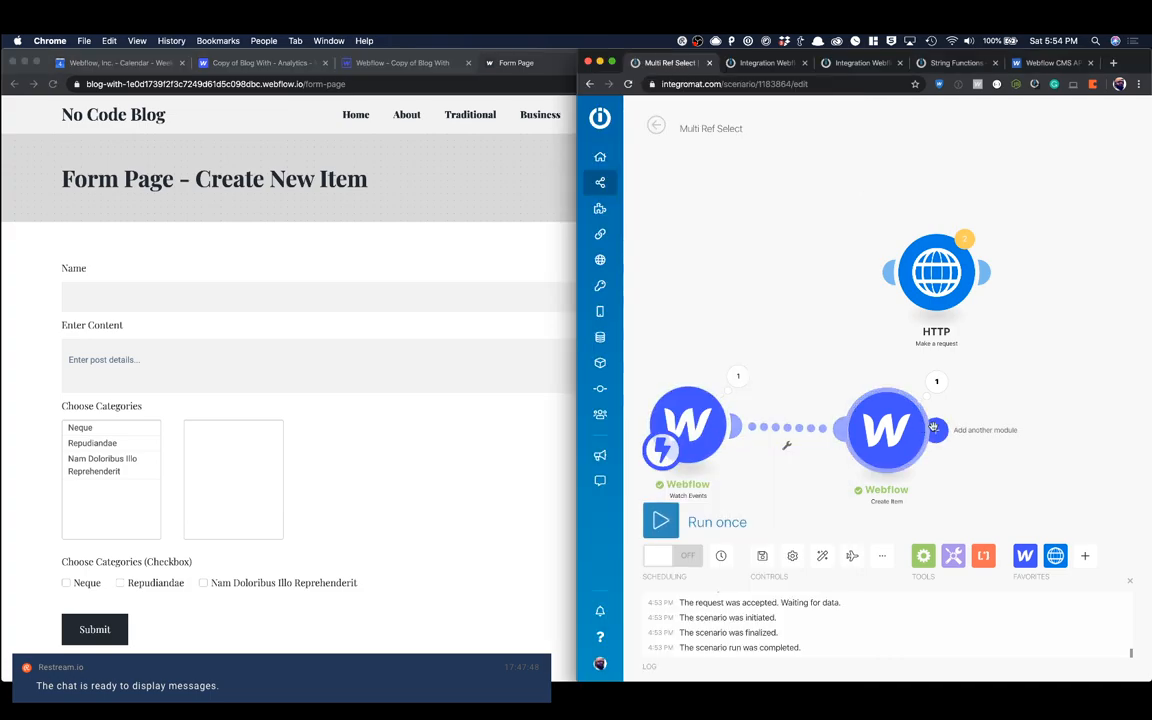
Step: Review the Create Item module's field mappings, checking which form data feeds Categories, and close its settings
left_click_drag(899, 408, 850, 435)
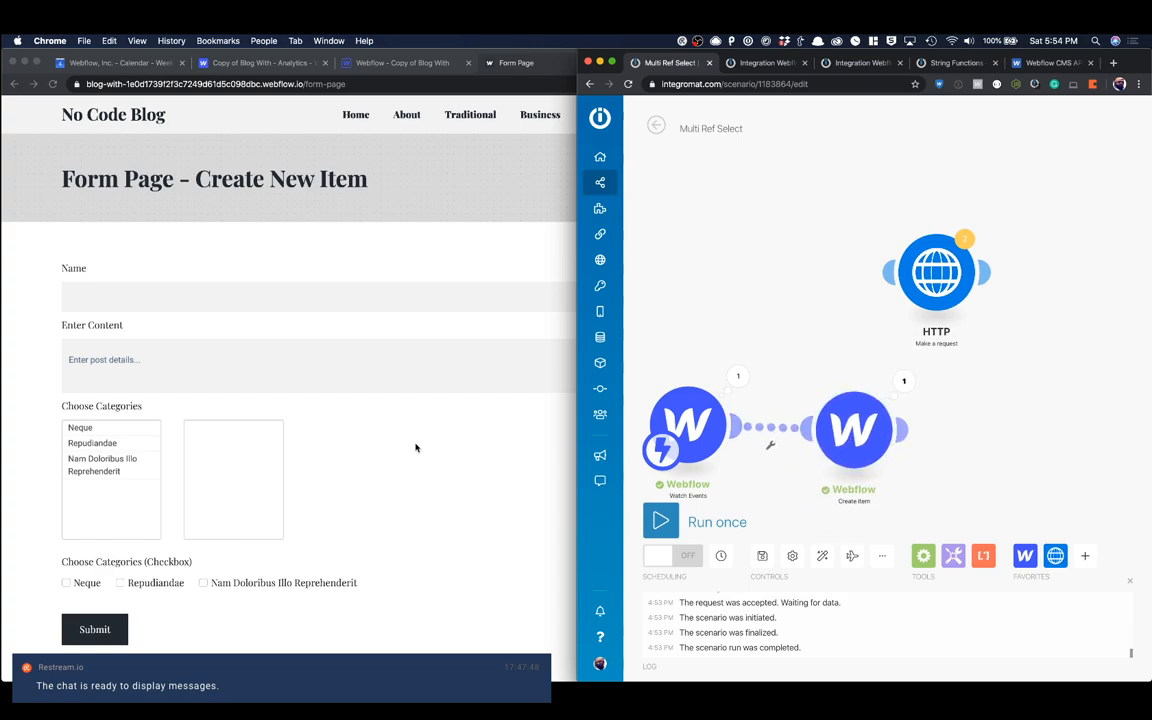
left_click(680, 410)
left_click(958, 330)
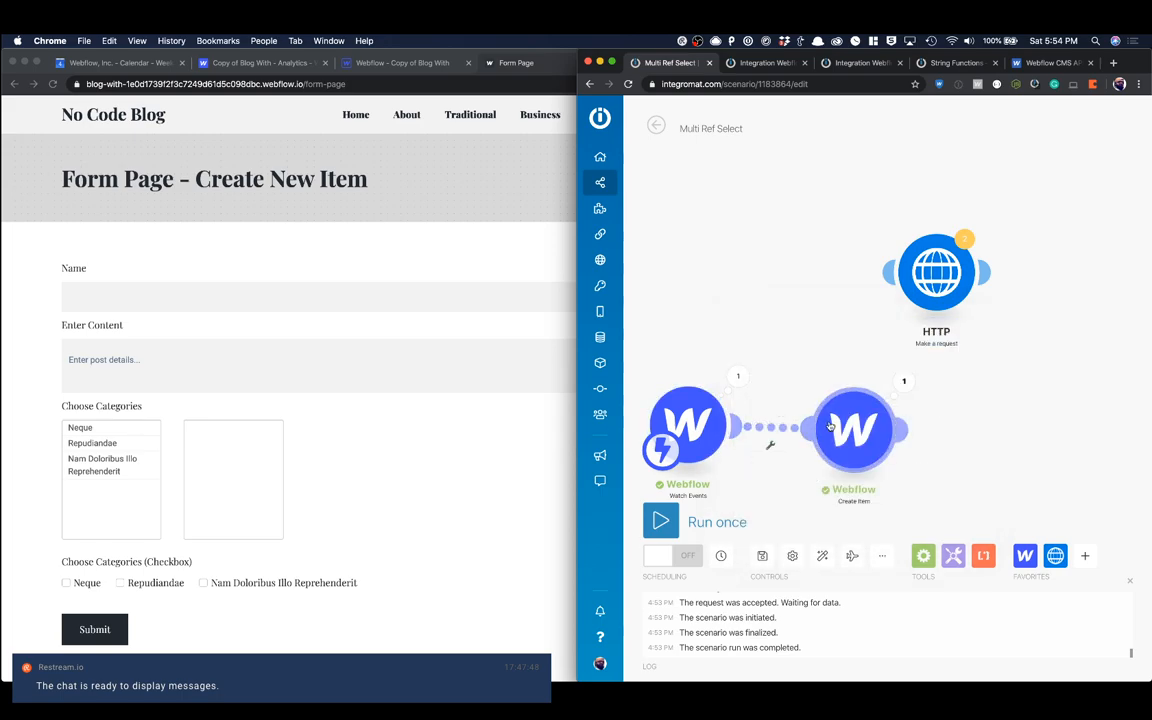
left_click(829, 427)
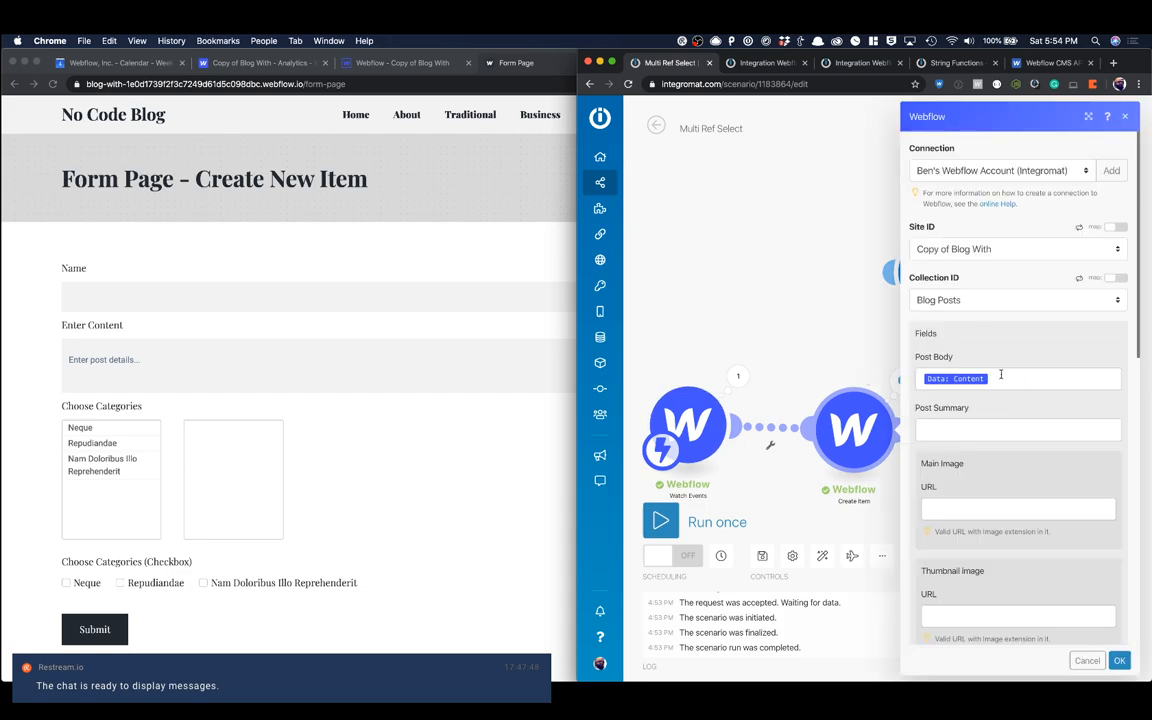
left_click(1013, 375)
scroll(1026, 425, "down", 1)
scroll(1026, 425, "down", 10)
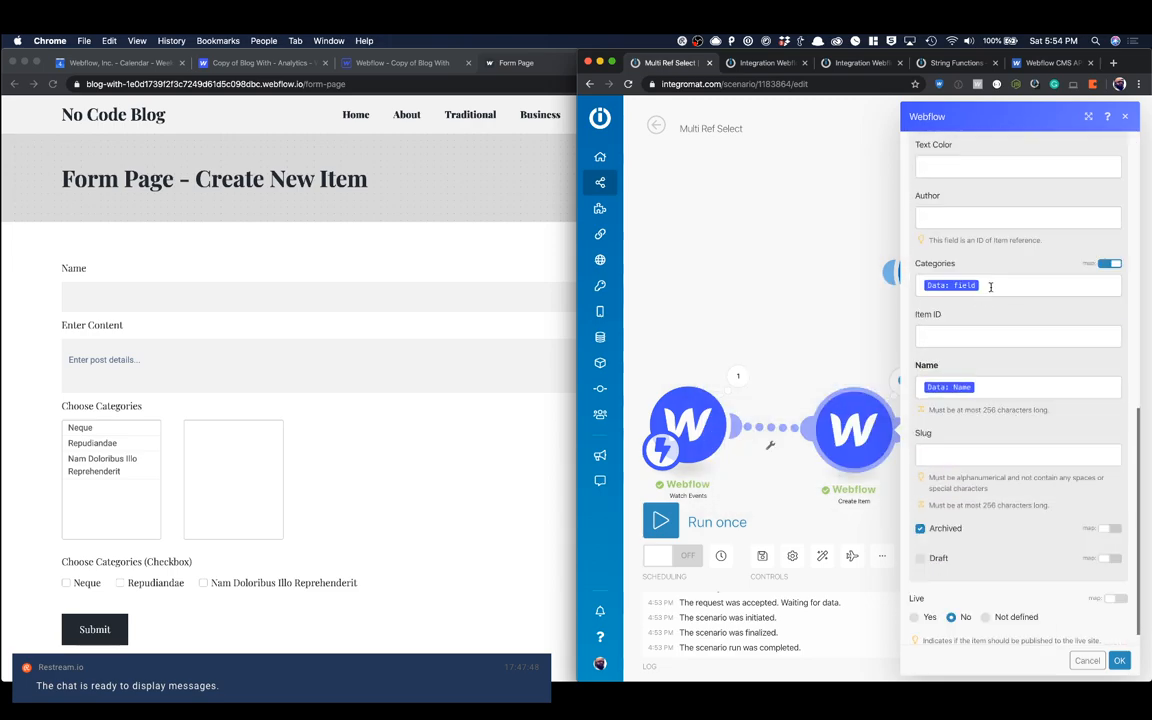
left_click(993, 287)
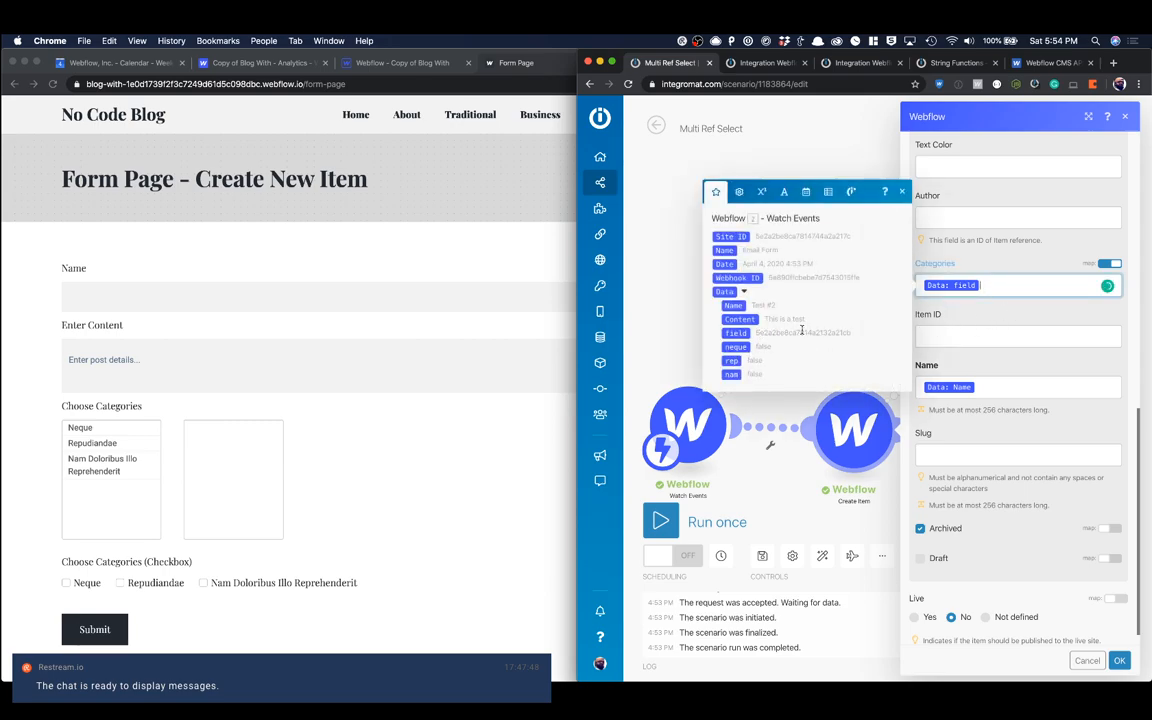
left_click(963, 317)
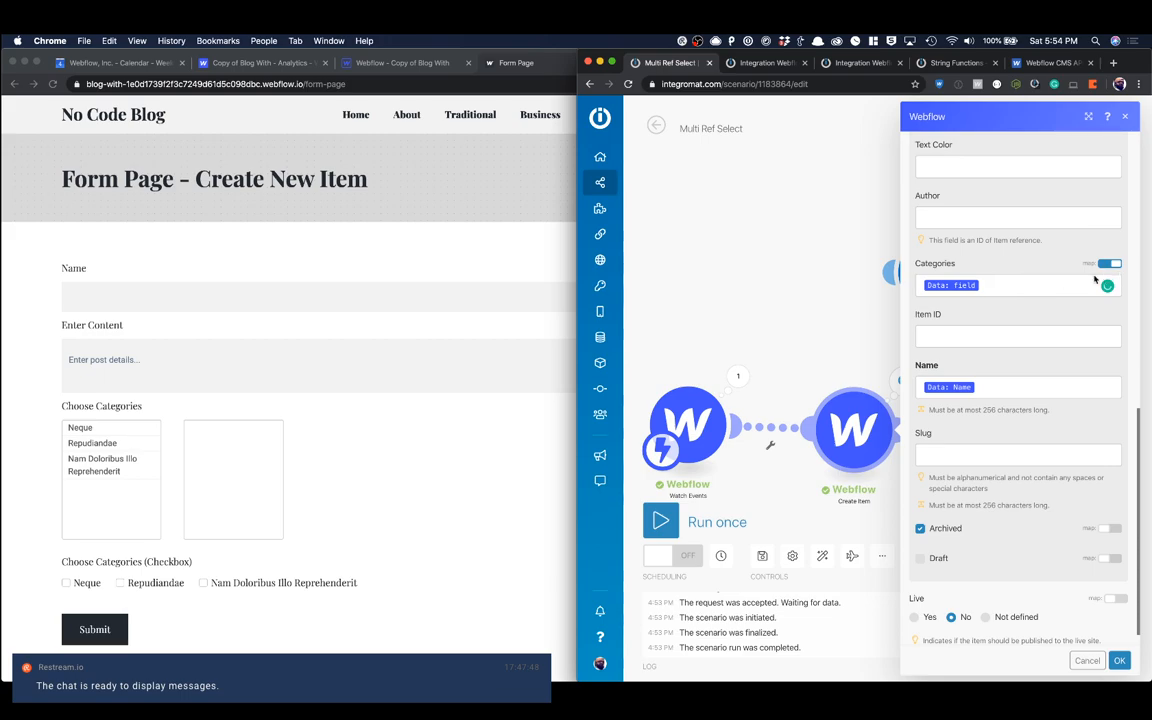
scroll(1000, 370, "down", 1)
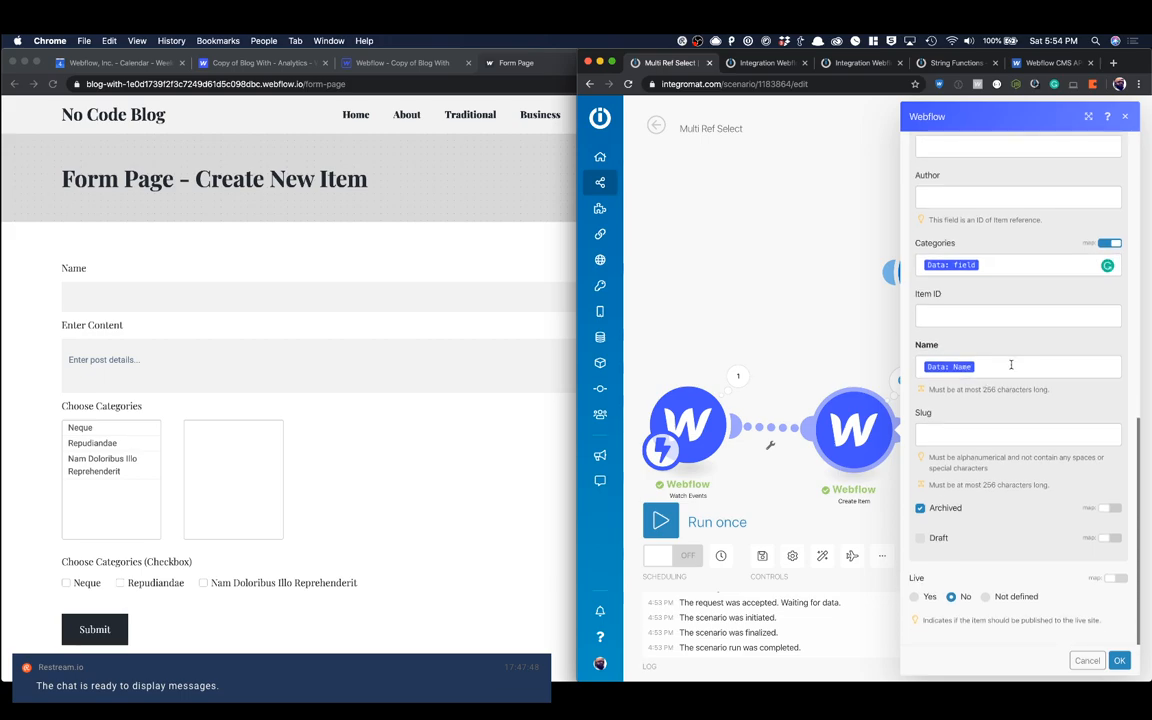
left_click(1125, 117)
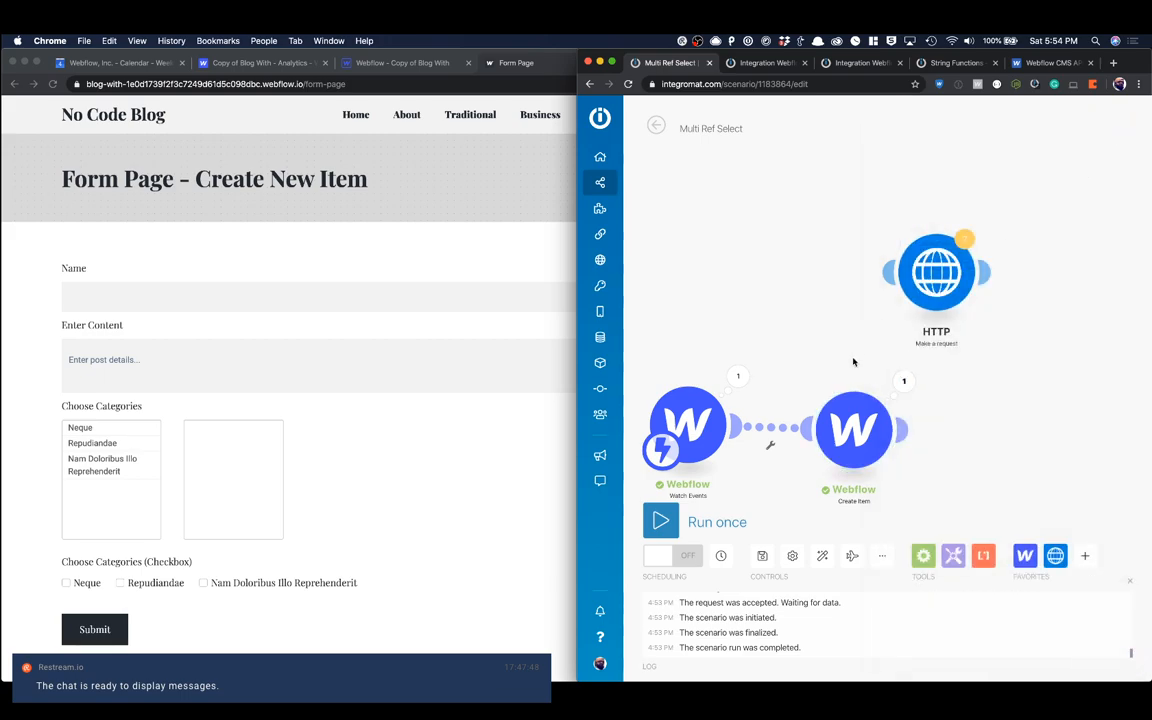
Step: Run the Multi Ref Select scenario once so that it waits for a new form submission
left_click_drag(837, 422, 856, 405)
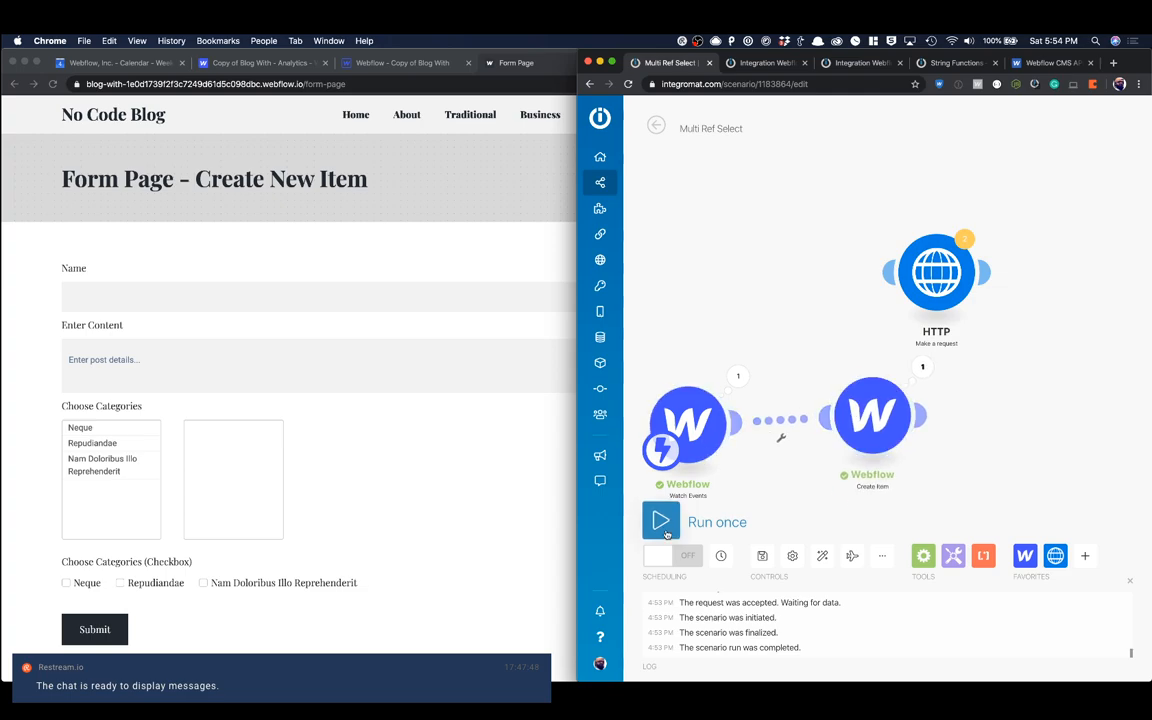
left_click(663, 527)
left_click(870, 578)
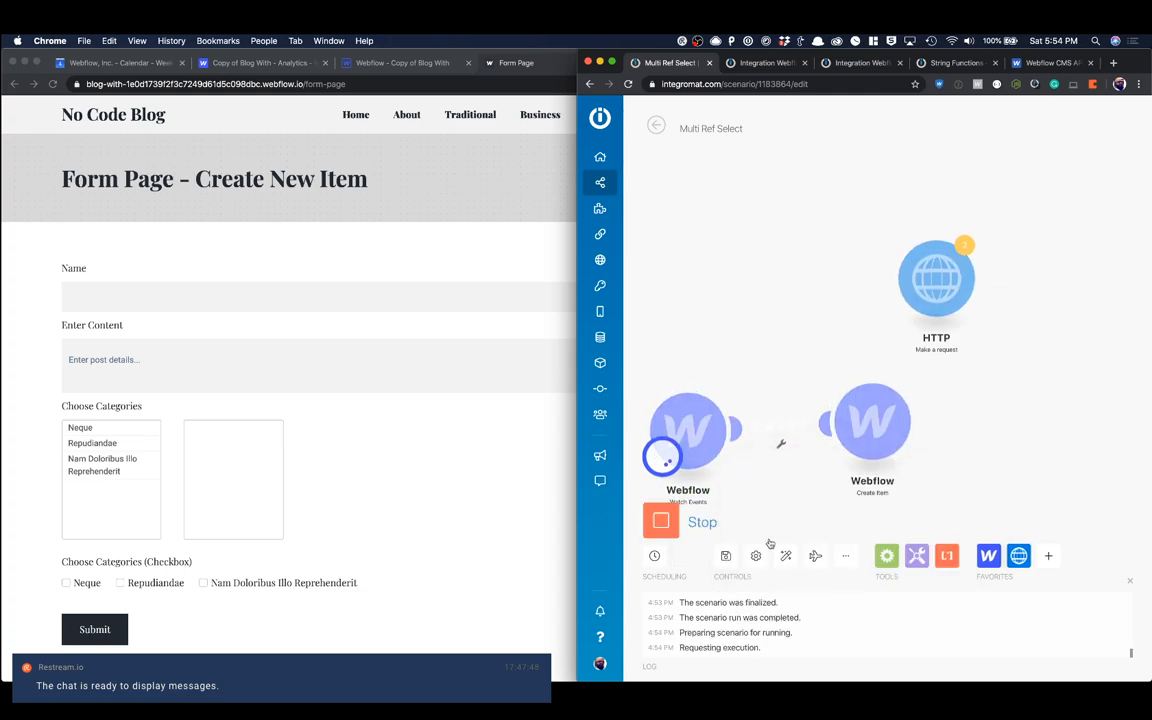
Step: Submit the form with the name Test #3, the content "This is a test" and the categories Neque and Repudiandae
left_click(494, 429)
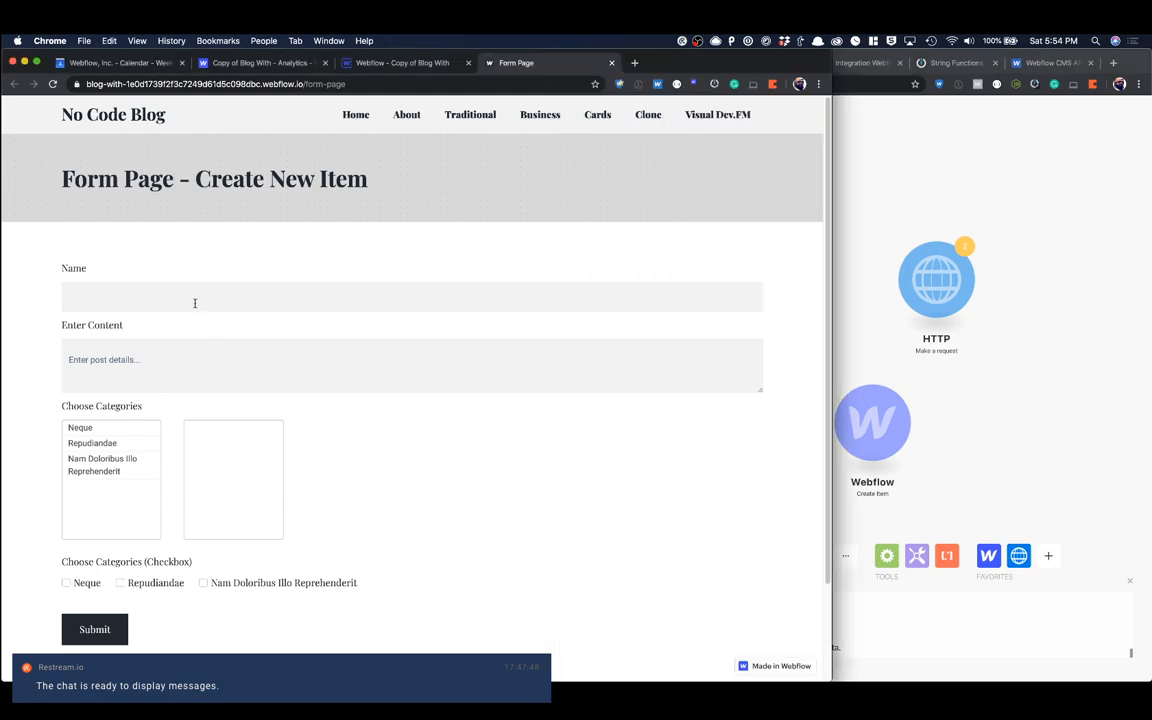
type("RT")
type("This is a test")
left_click(109, 428)
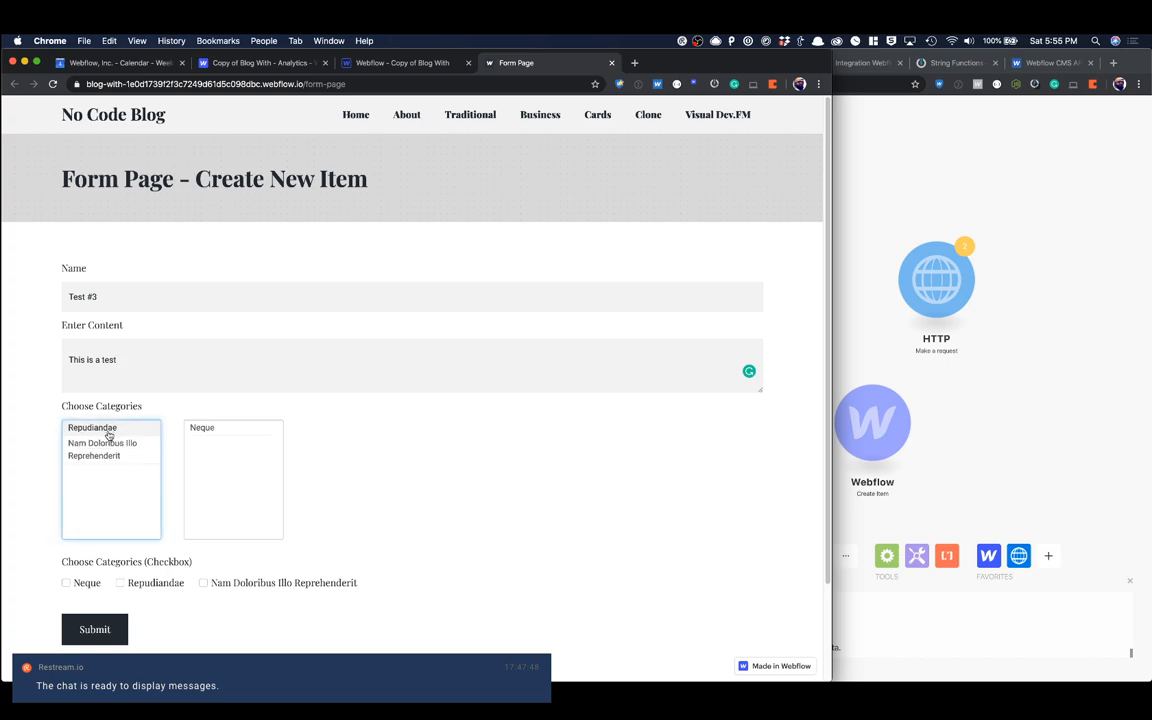
left_click(100, 428)
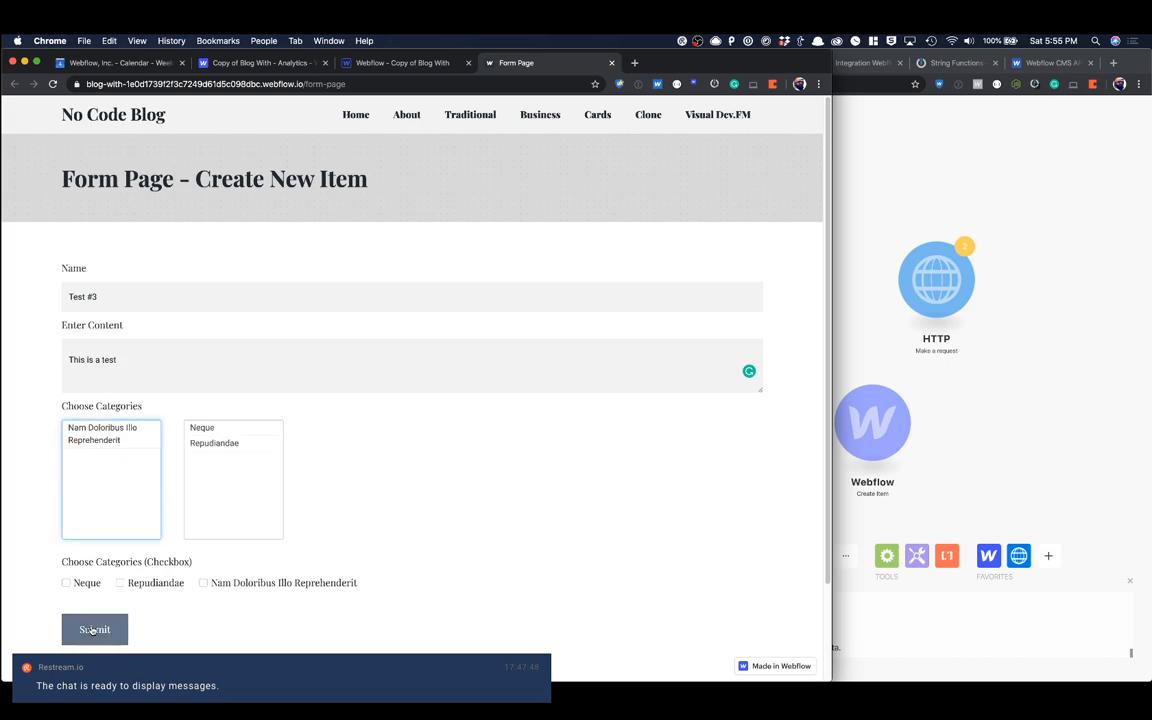
left_click(93, 630)
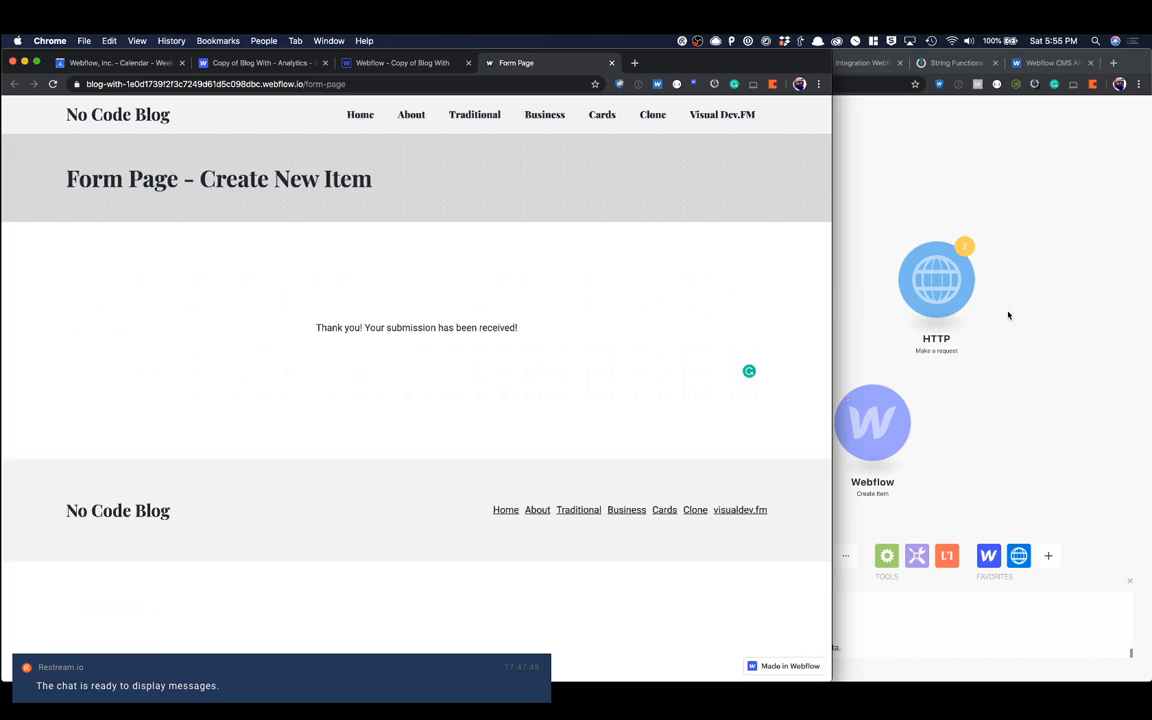
Step: Inspect the Integromat run details of the Create Item operation and the category IDs output by Watch Events
left_click(1010, 316)
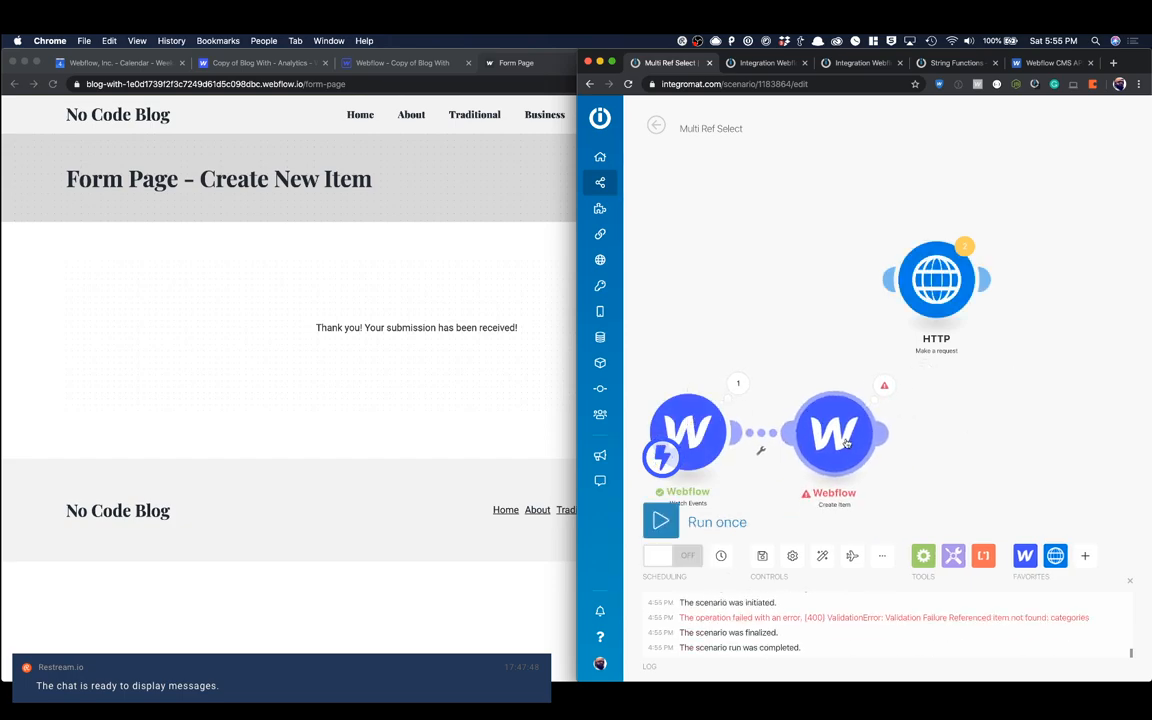
left_click(884, 388)
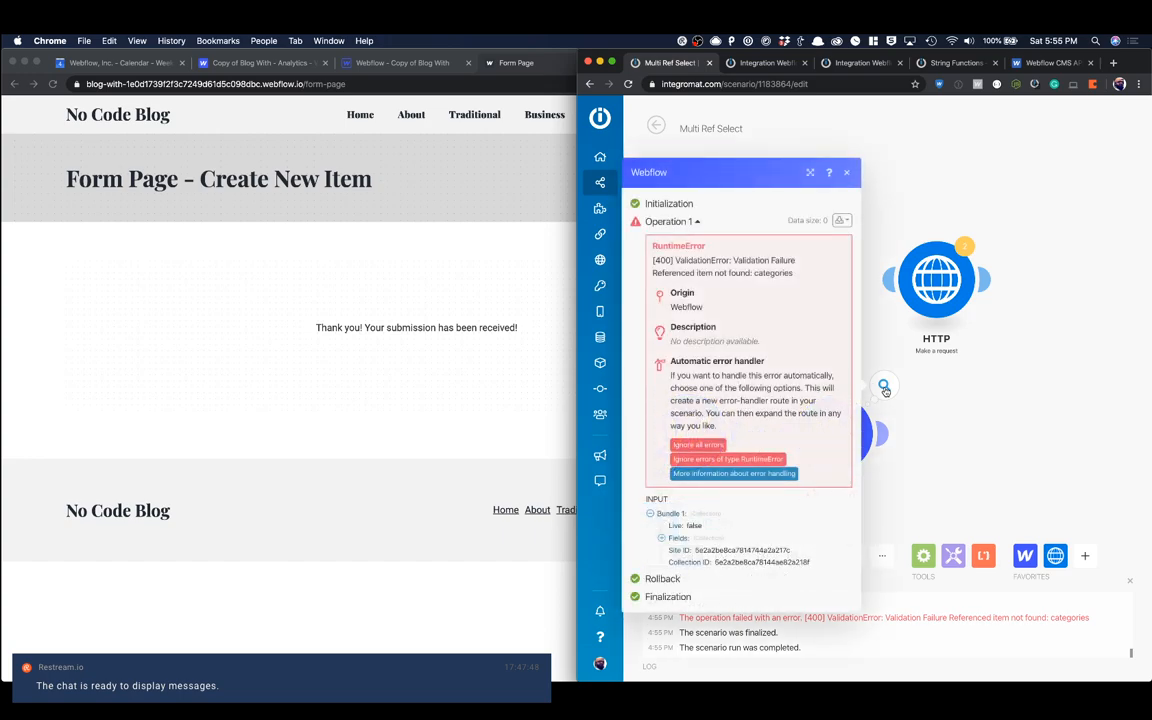
left_click(762, 155)
left_click(738, 386)
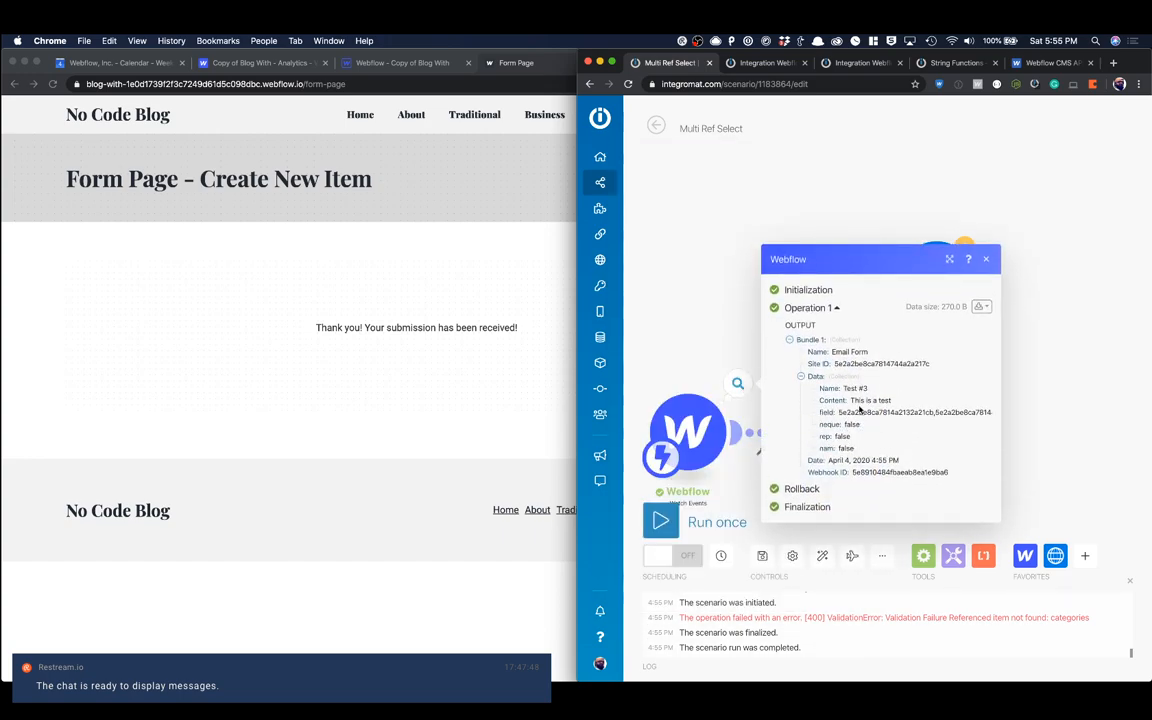
double_click(864, 411)
left_click(986, 260)
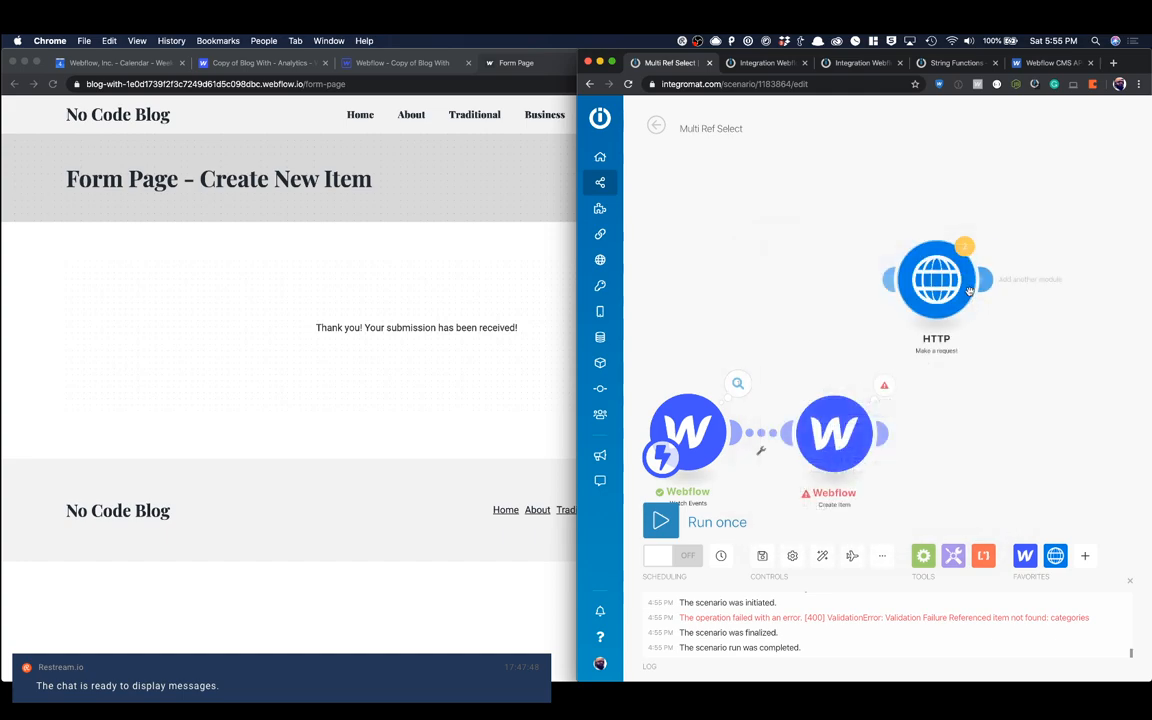
Step: Check the form data mapped to Categories in the Create Item module against the Test #3 bundle, and close its settings
left_click(806, 414)
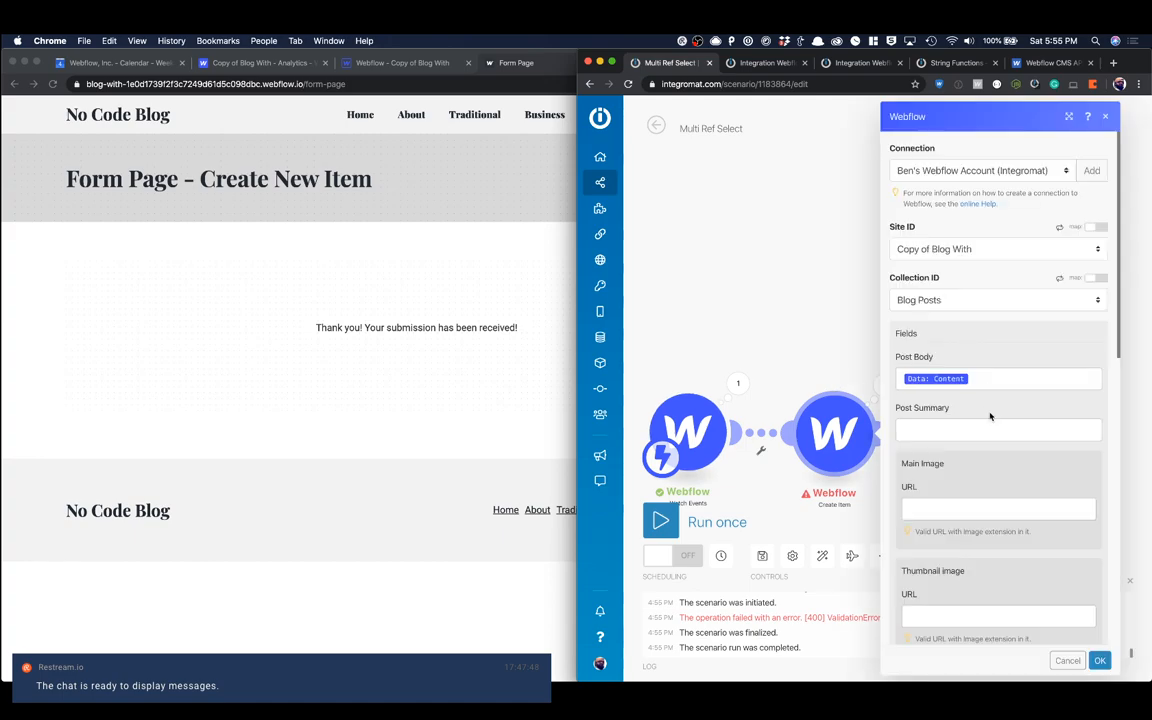
scroll(976, 422, "down", 5)
scroll(967, 387, "down", 3)
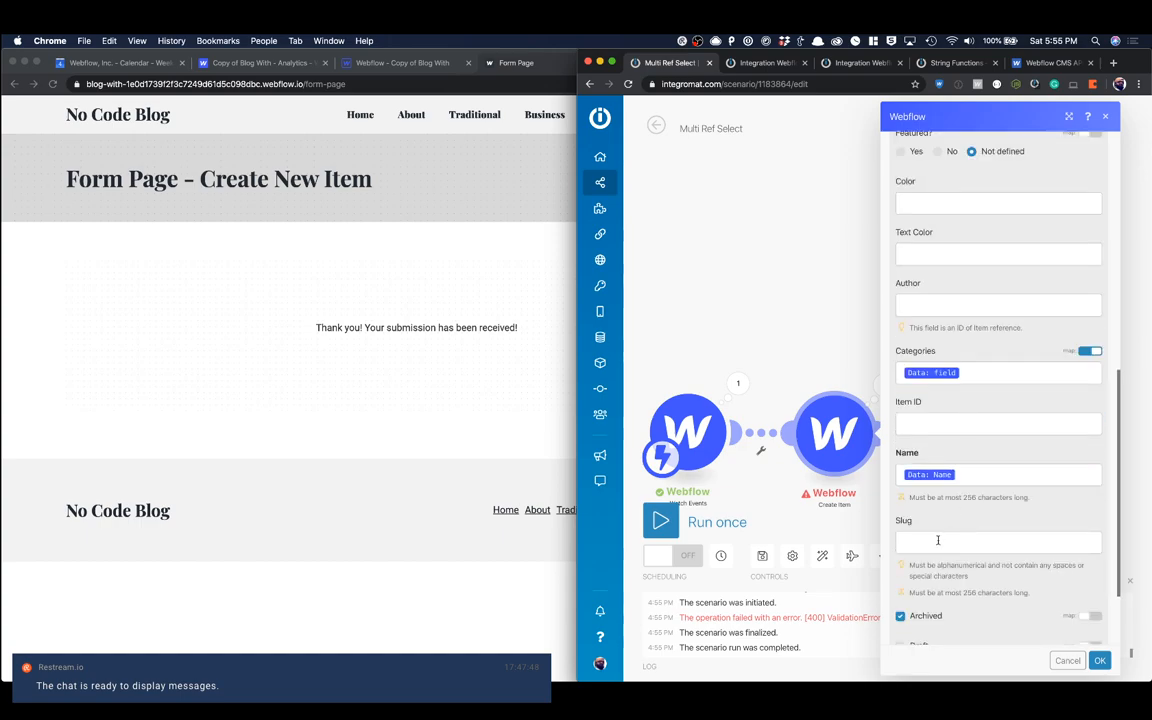
left_click(973, 477)
left_click(976, 372)
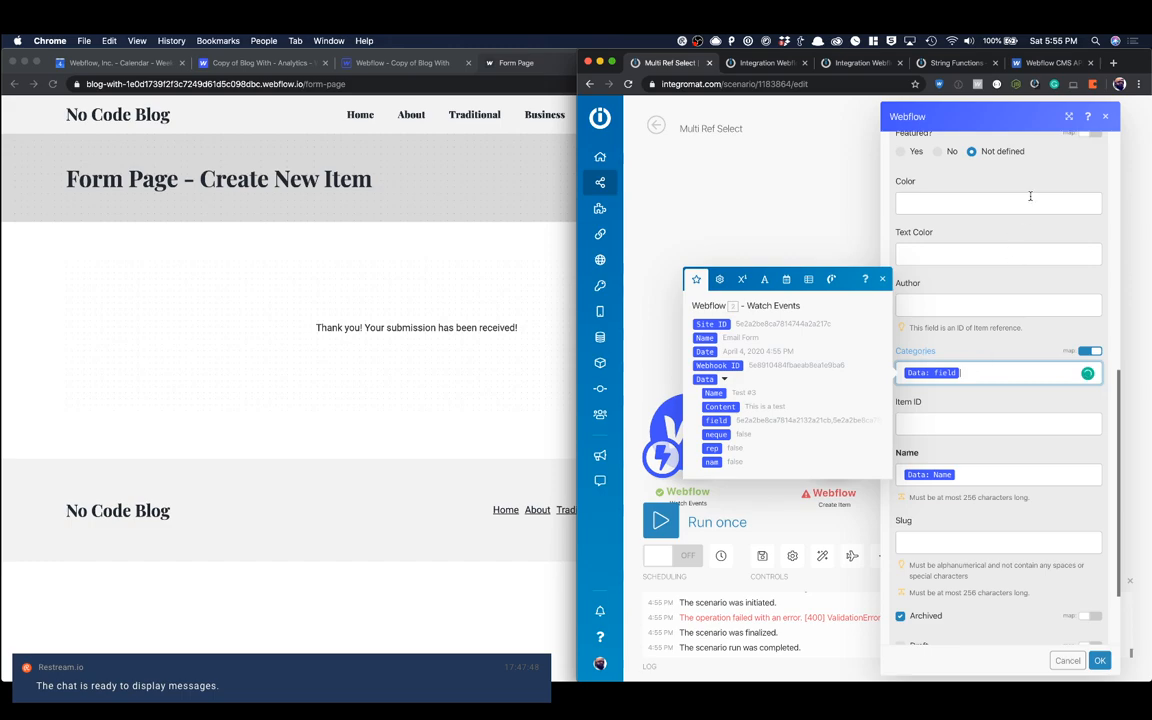
left_click(1106, 118)
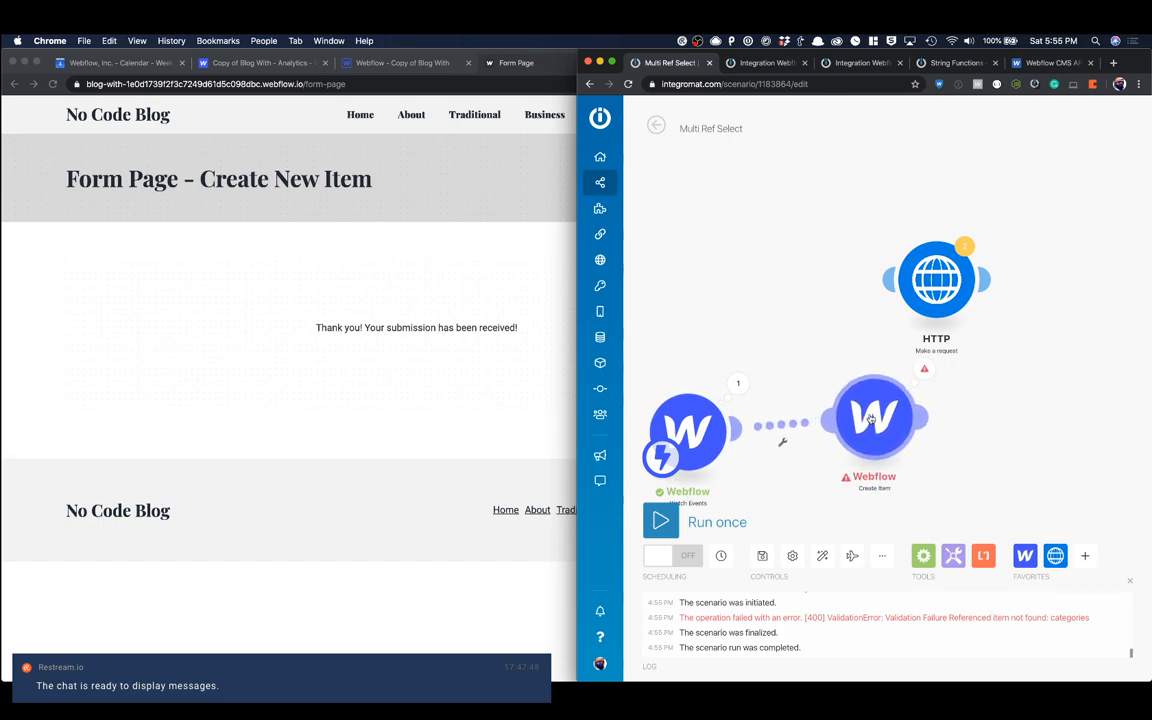
left_click_drag(871, 418, 965, 434)
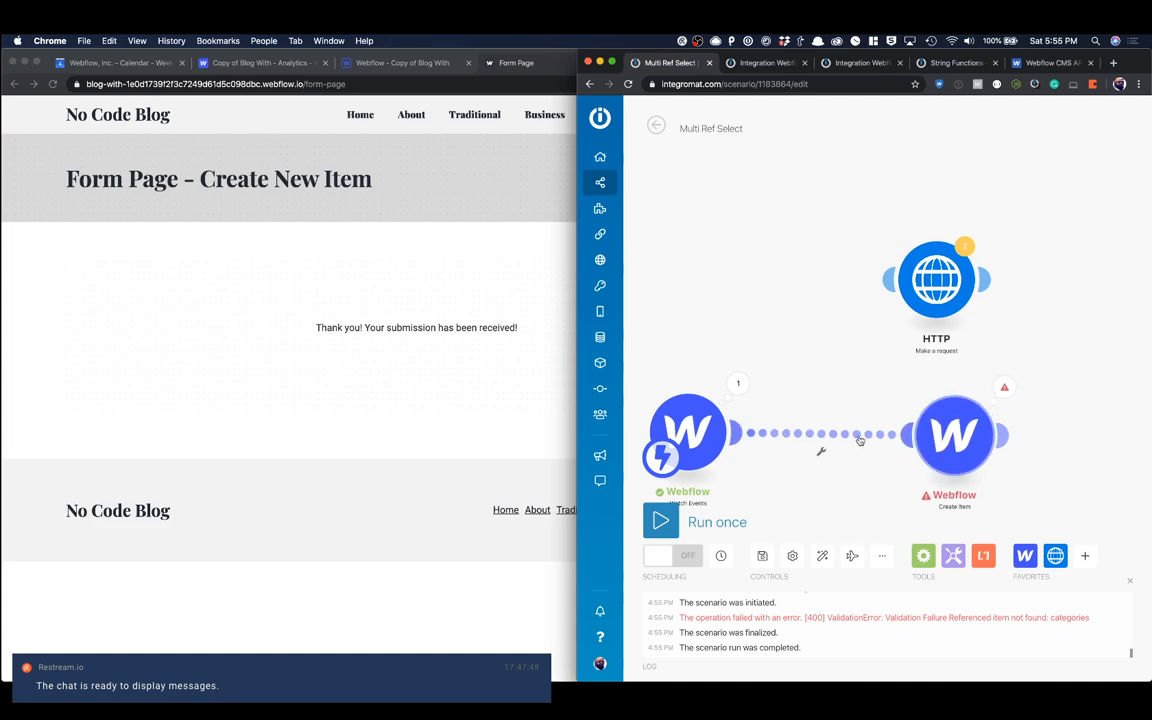
left_click_drag(954, 440, 903, 428)
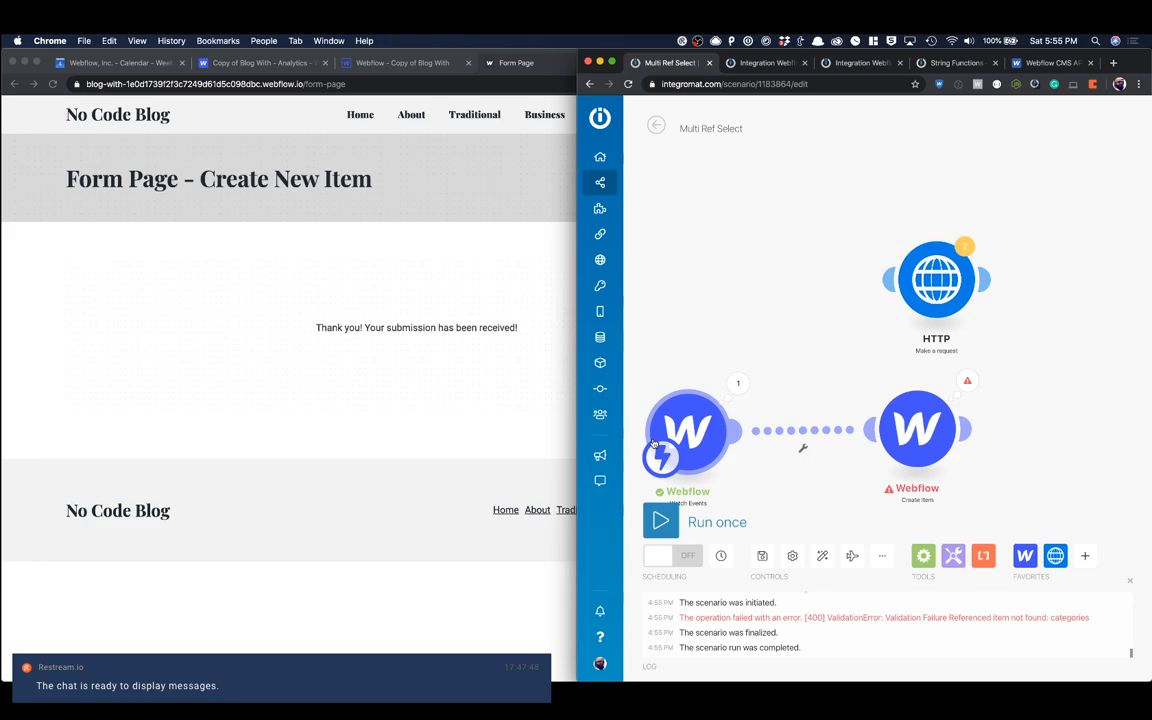
Step: In the Webflow Designer, wrap the item ID value of the Neque choice in the category select field in double quotes and save it
left_click(358, 62)
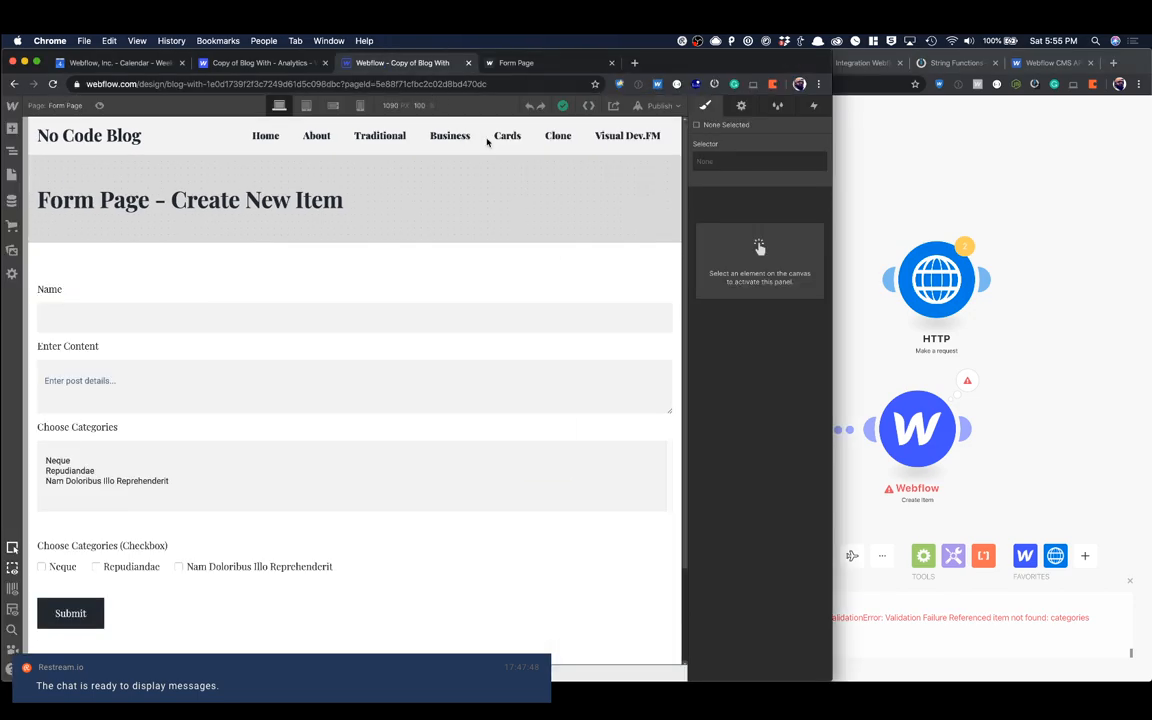
left_click(275, 445)
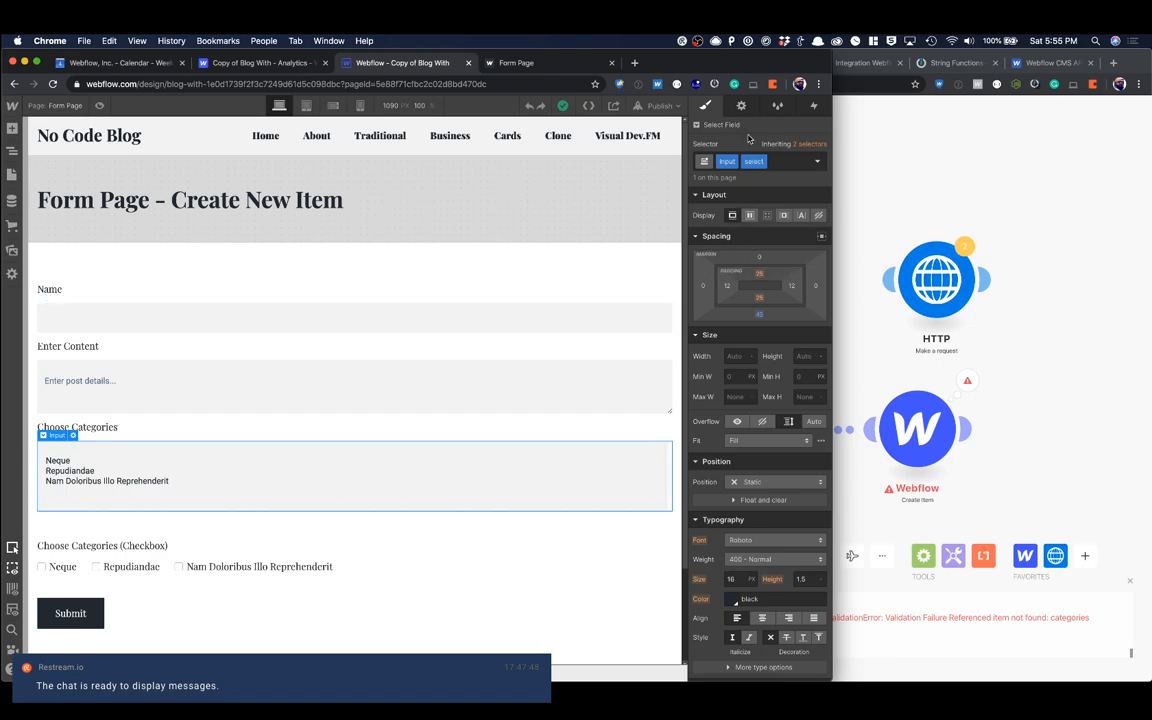
left_click(740, 107)
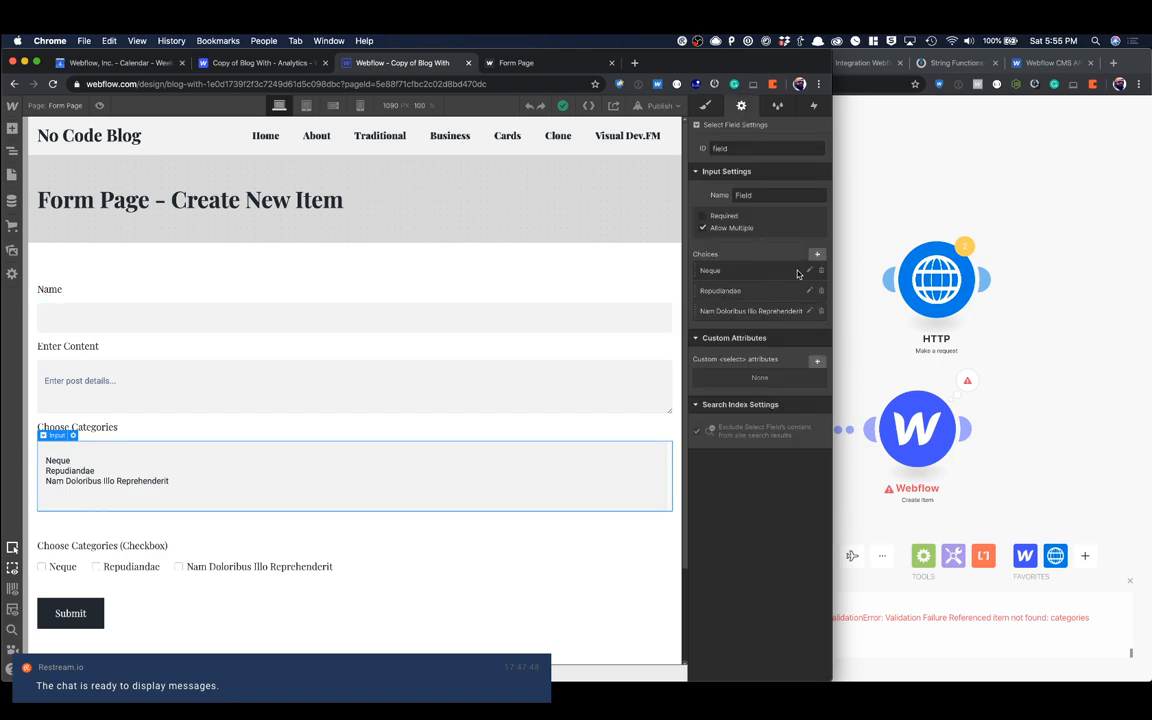
left_click(809, 271)
left_click(729, 341)
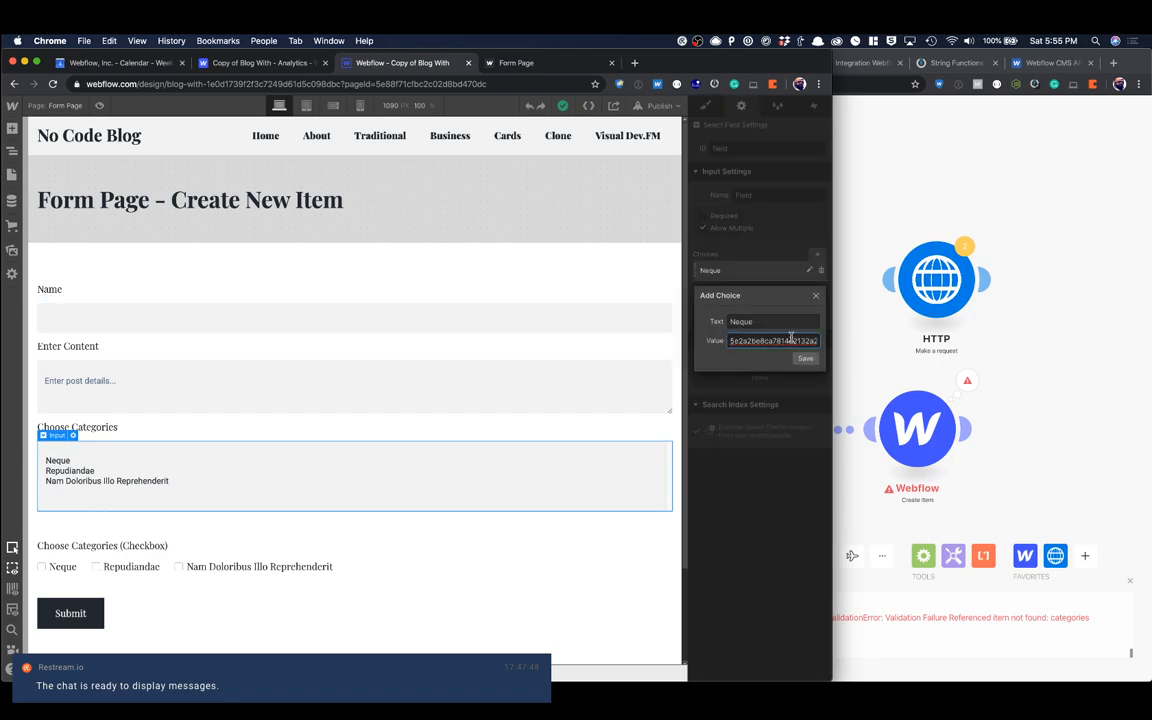
type("\"")
key("super+a")
key("Right")
left_click(805, 359)
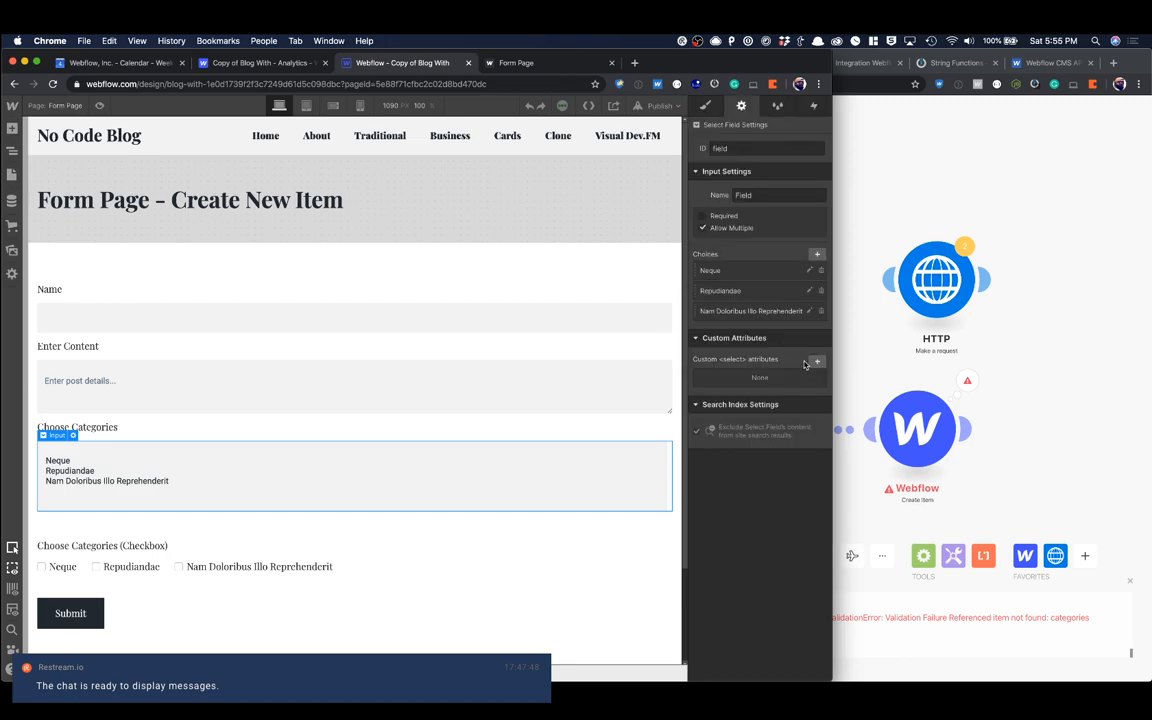
Step: Wrap the item ID value of the Repudiandae choice in double quotes and save the choice
left_click(809, 290)
triple_click(779, 360)
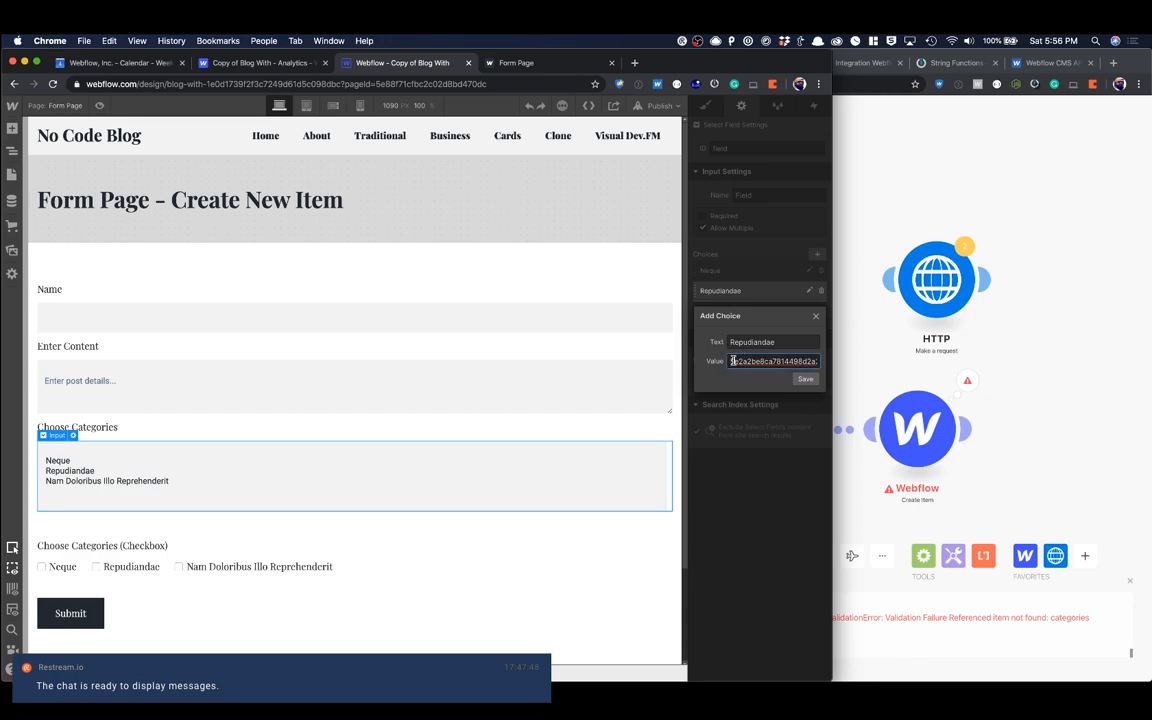
key("super+a")
key("Right")
left_click(805, 379)
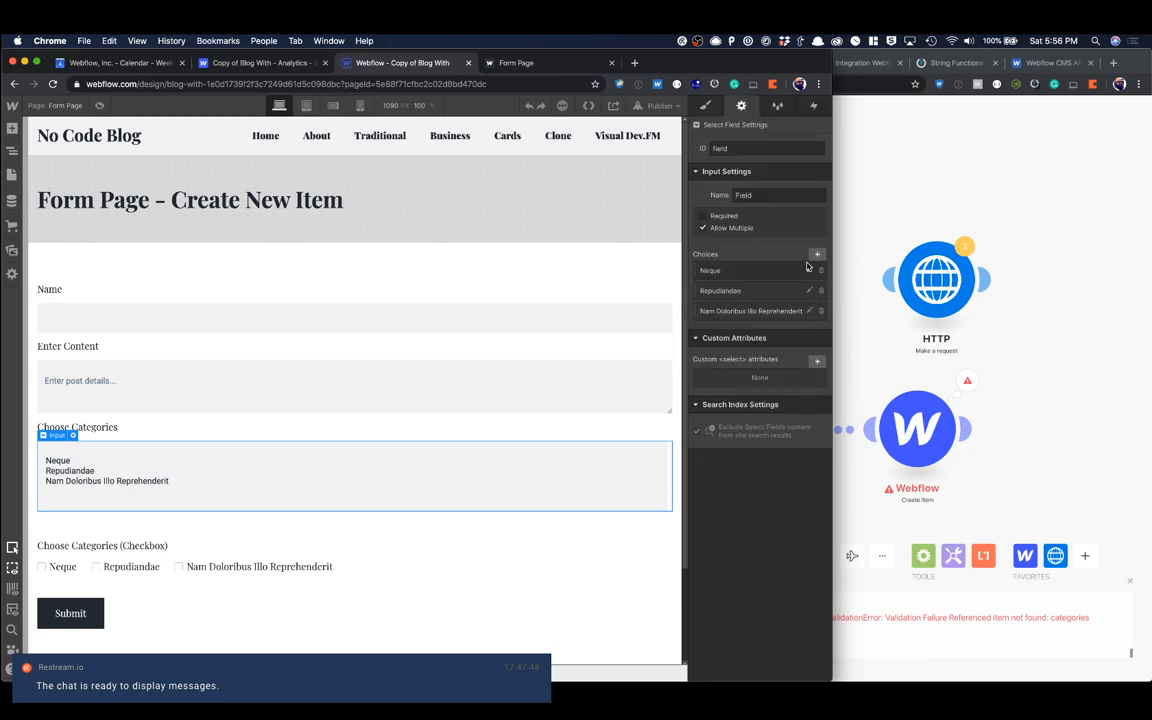
Step: Publish the site to its webflow.io domain and reload the live form page
left_click(622, 261)
key("shift+p")
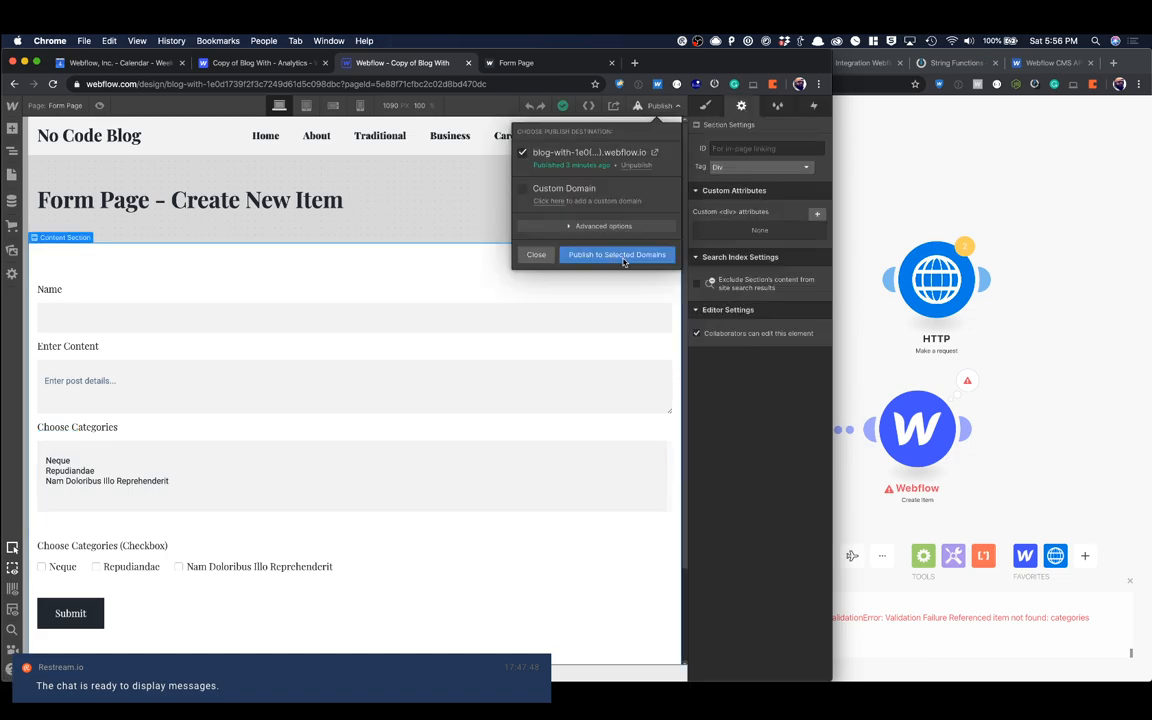
left_click(620, 256)
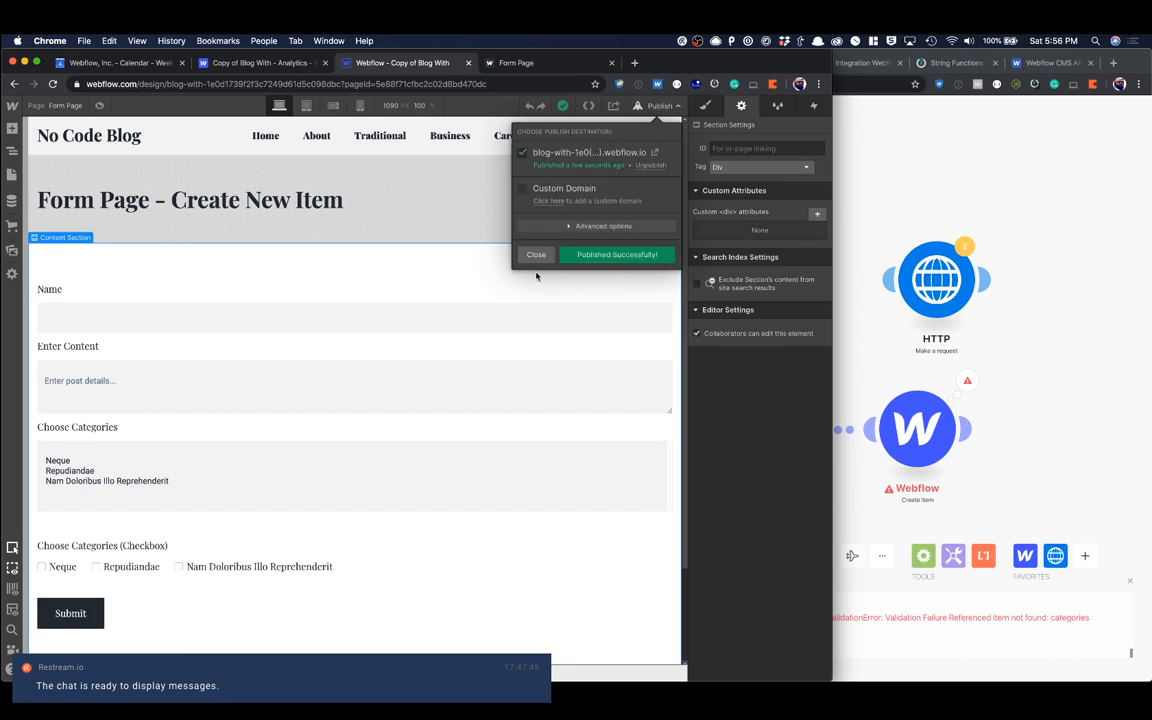
left_click(400, 240)
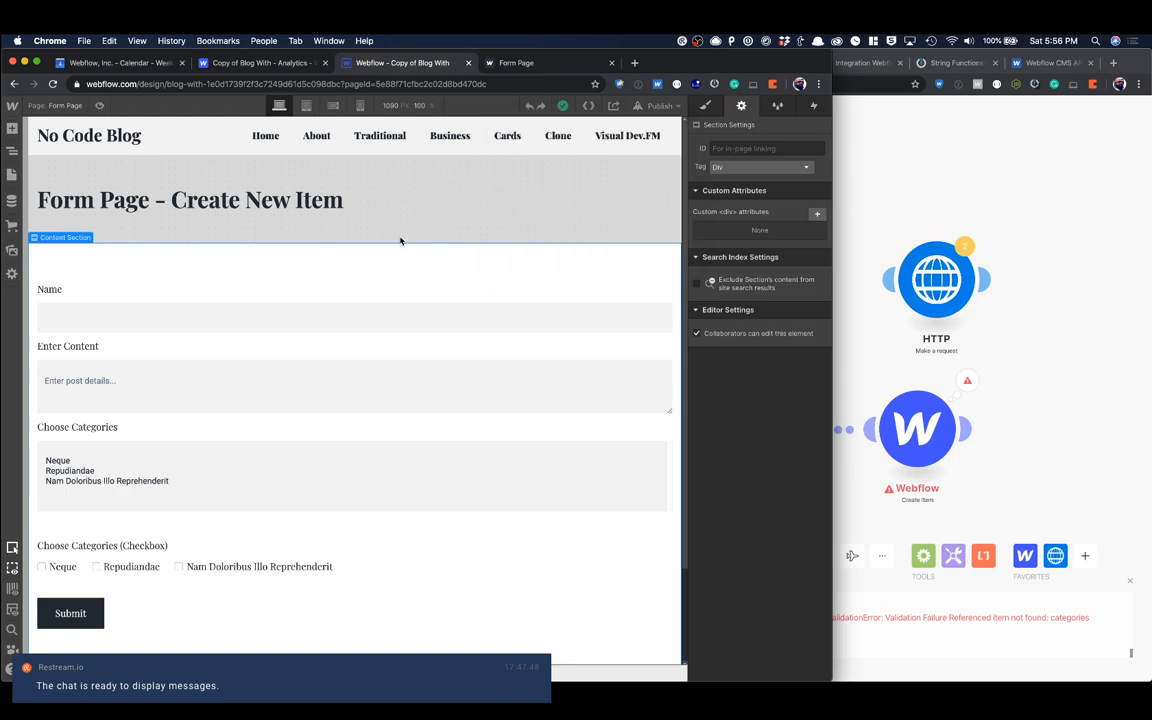
left_click(516, 66)
key("super+r")
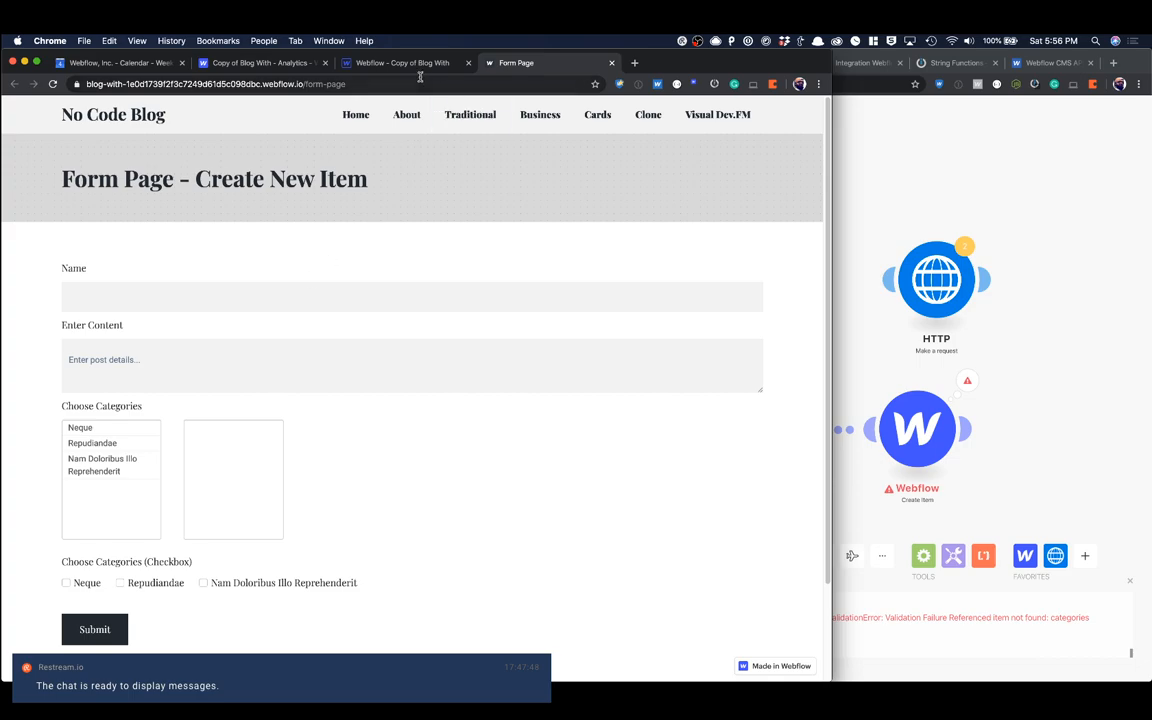
Step: Check the saved value of the Neque choice in the Designer's category select field, and return to the live form page
left_click(378, 66)
left_click(384, 450)
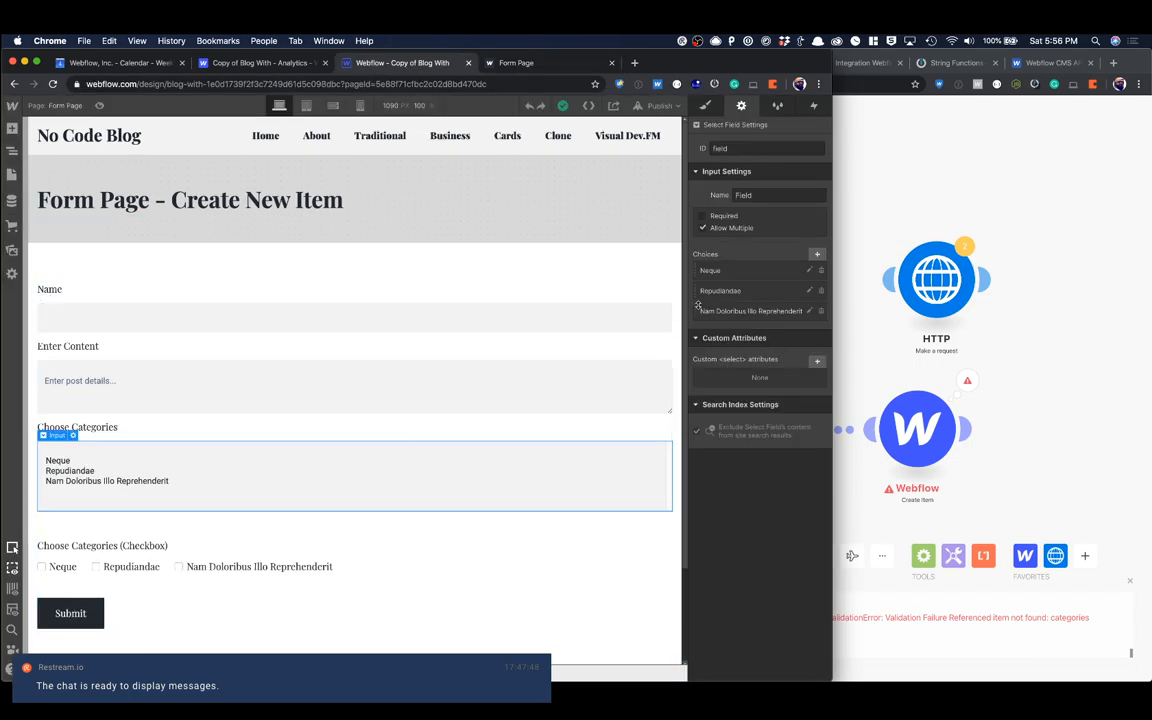
left_click(809, 270)
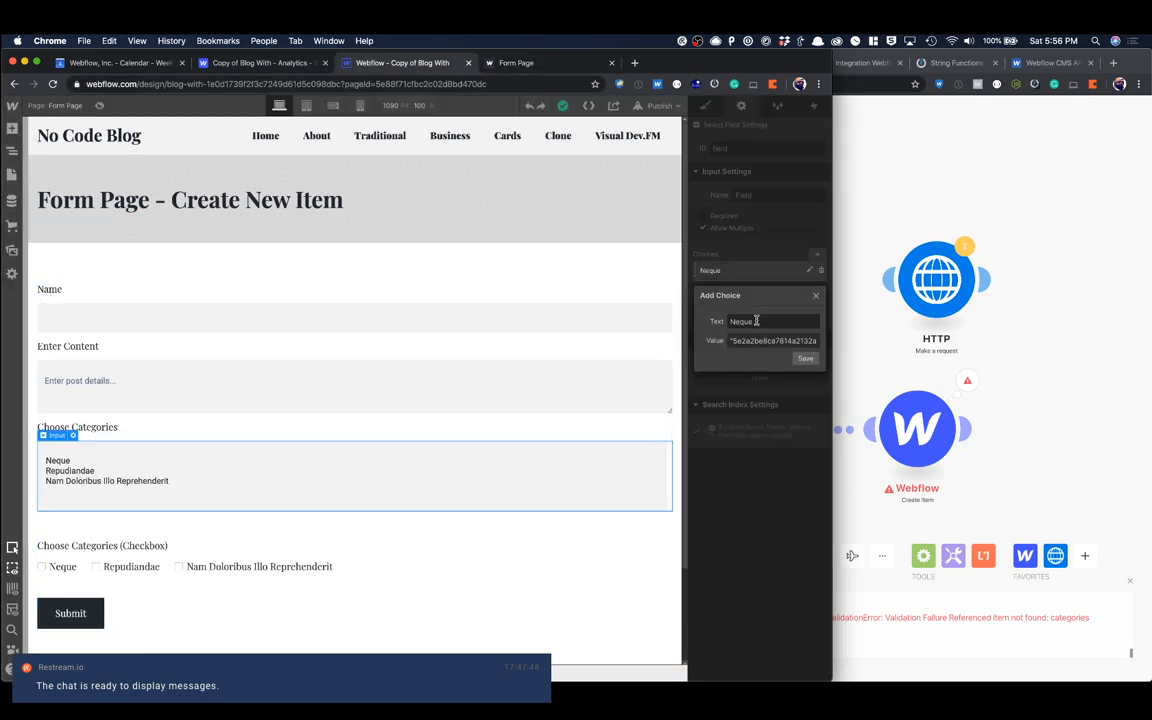
left_click(816, 297)
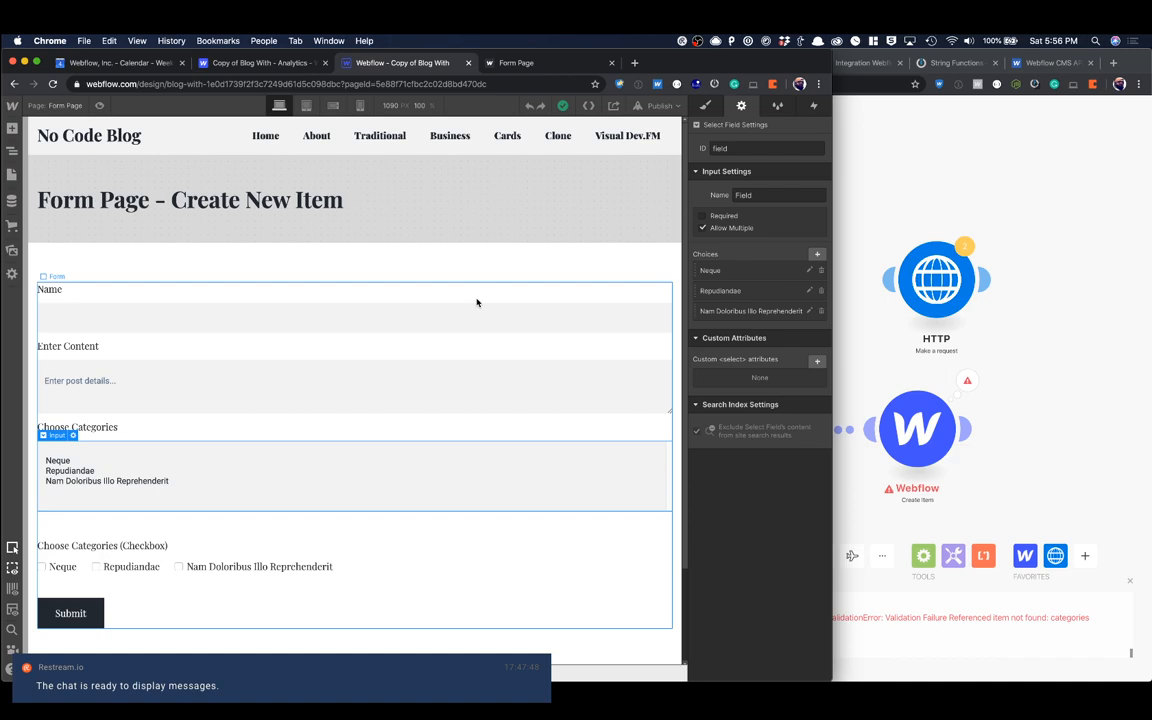
left_click(515, 64)
Step: In the Integromat scenario, unlink the Webflow Create Item module and connect the HTTP module to Watch Events in its place
left_click(860, 210)
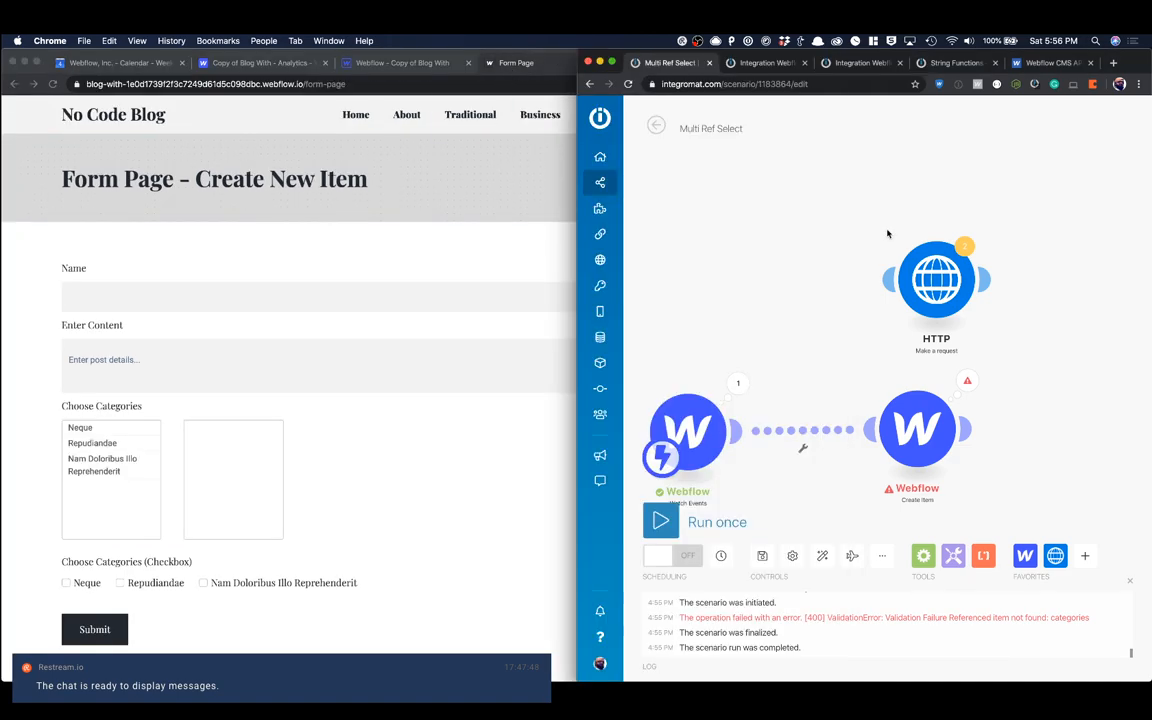
left_click(803, 445)
left_click(833, 466)
left_click_drag(915, 428, 774, 230)
left_click_drag(936, 288, 879, 442)
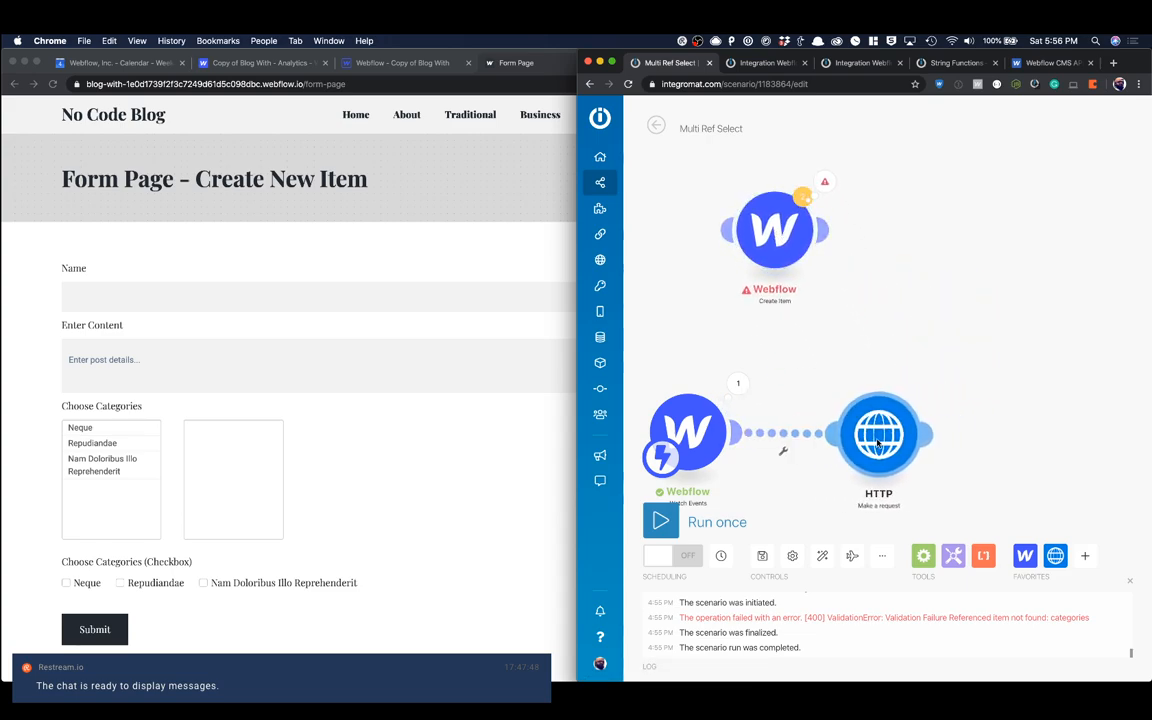
Step: Open the HTTP module's settings and copy the example request URL for Create New Collection Item from the Webflow CMS API reference
left_click(899, 435)
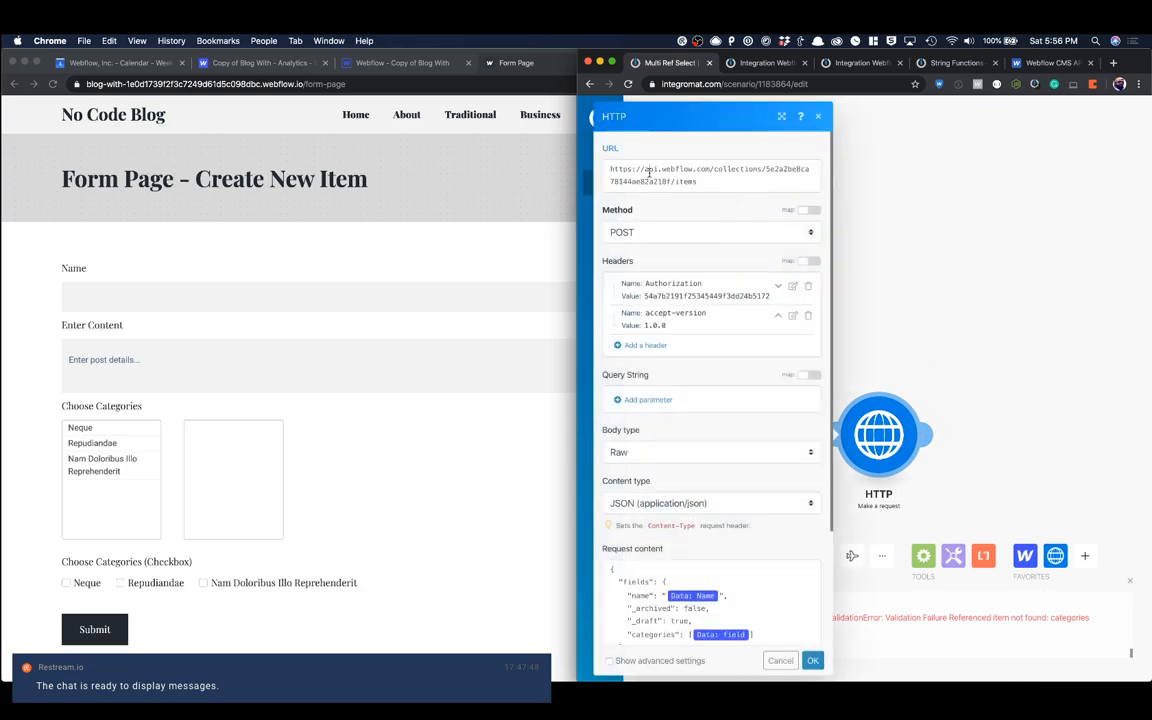
left_click(726, 189)
left_click(1047, 62)
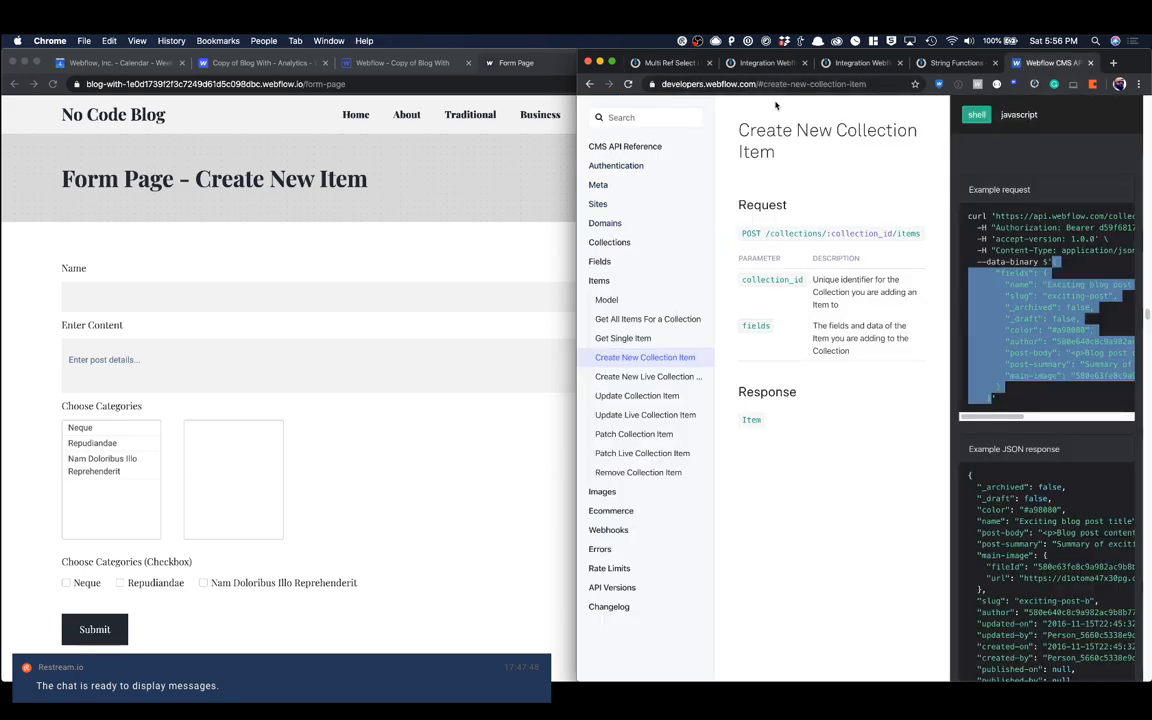
left_click(631, 363)
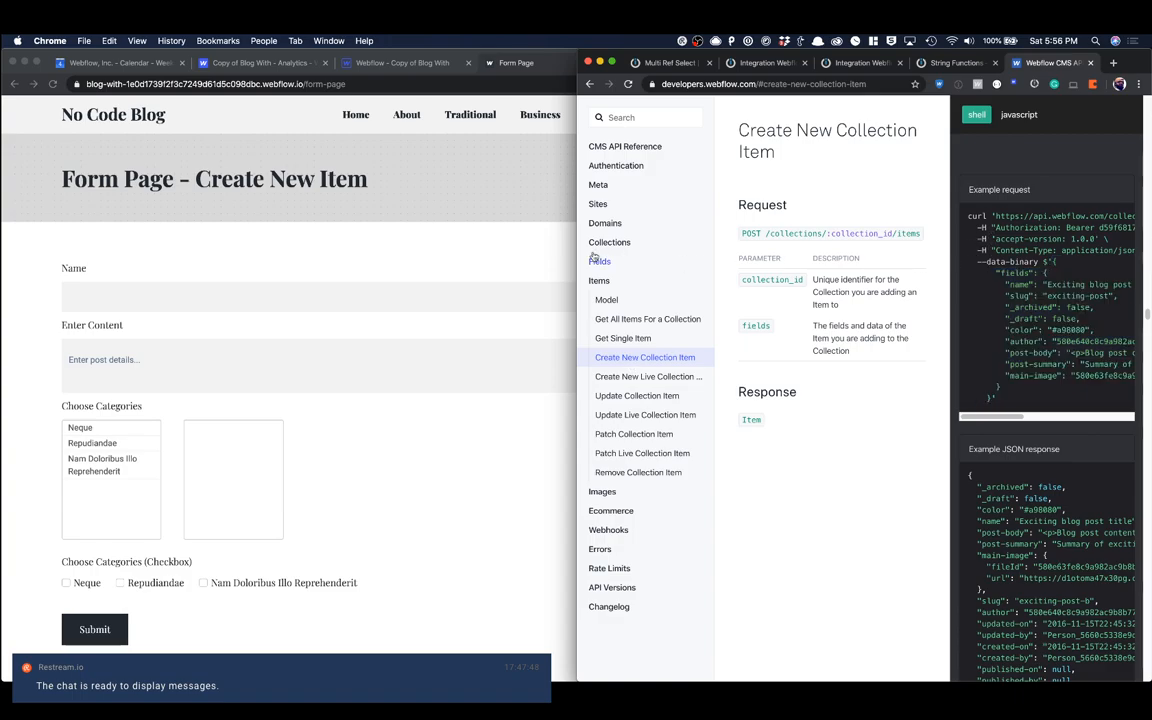
left_click_drag(577, 252, 233, 268)
left_click(329, 358)
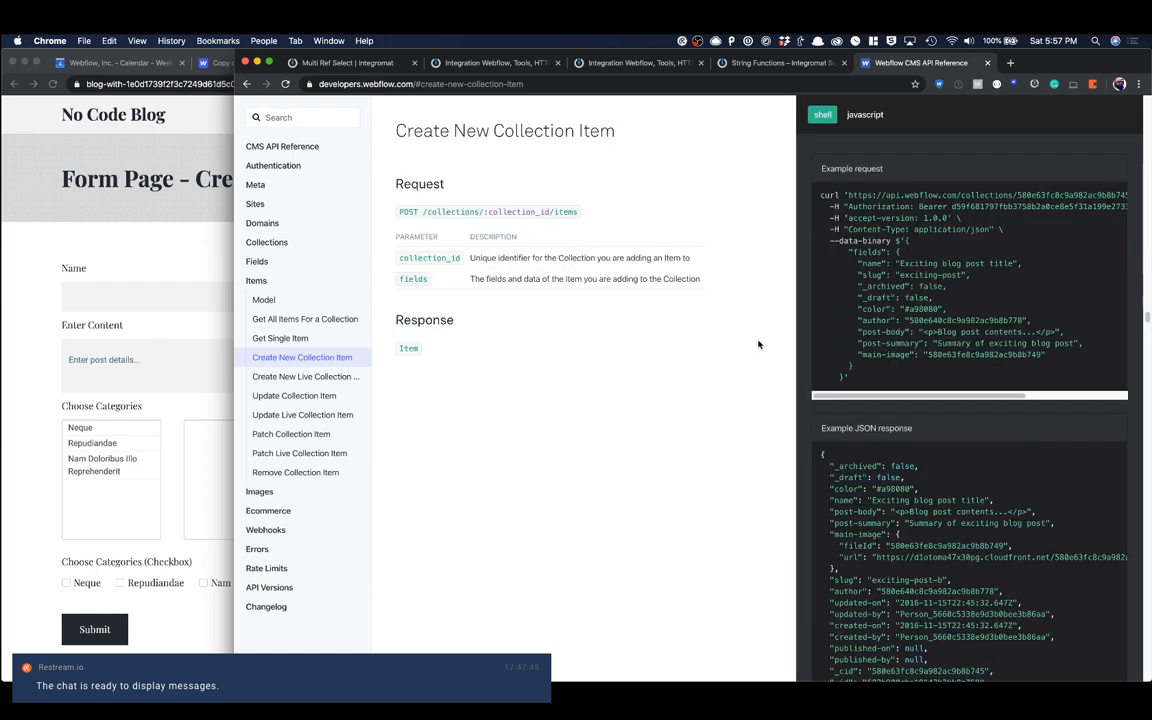
left_click_drag(848, 196, 1013, 195)
key("super+c")
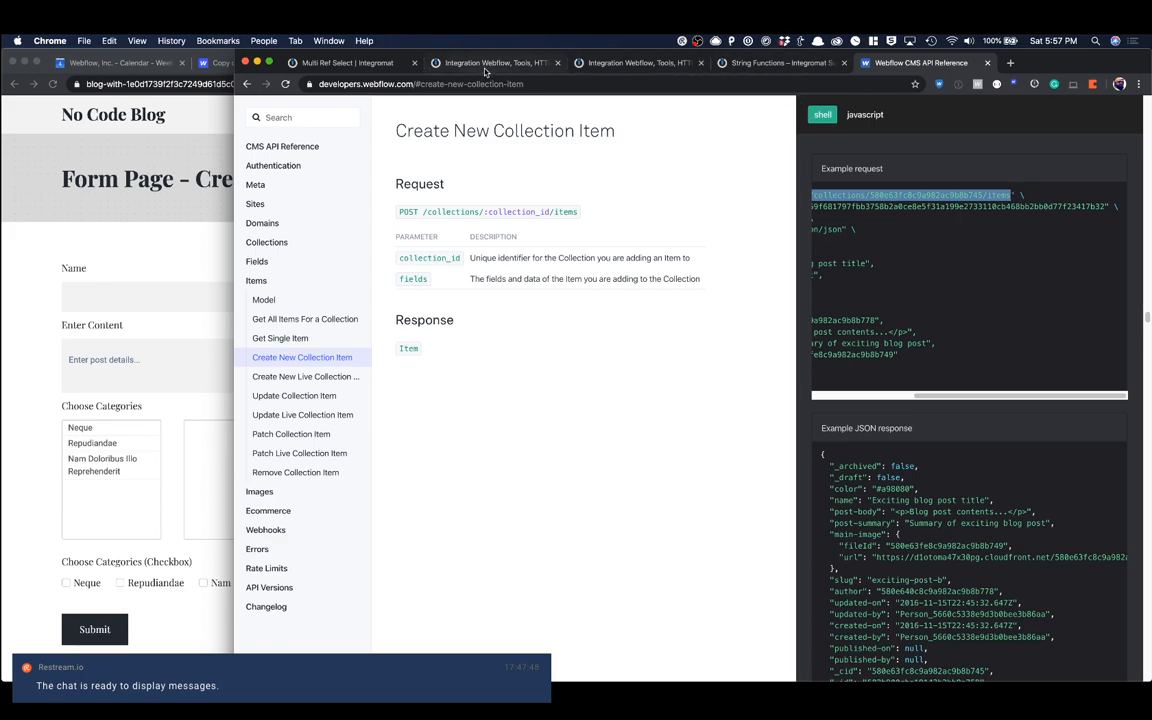
left_click(350, 62)
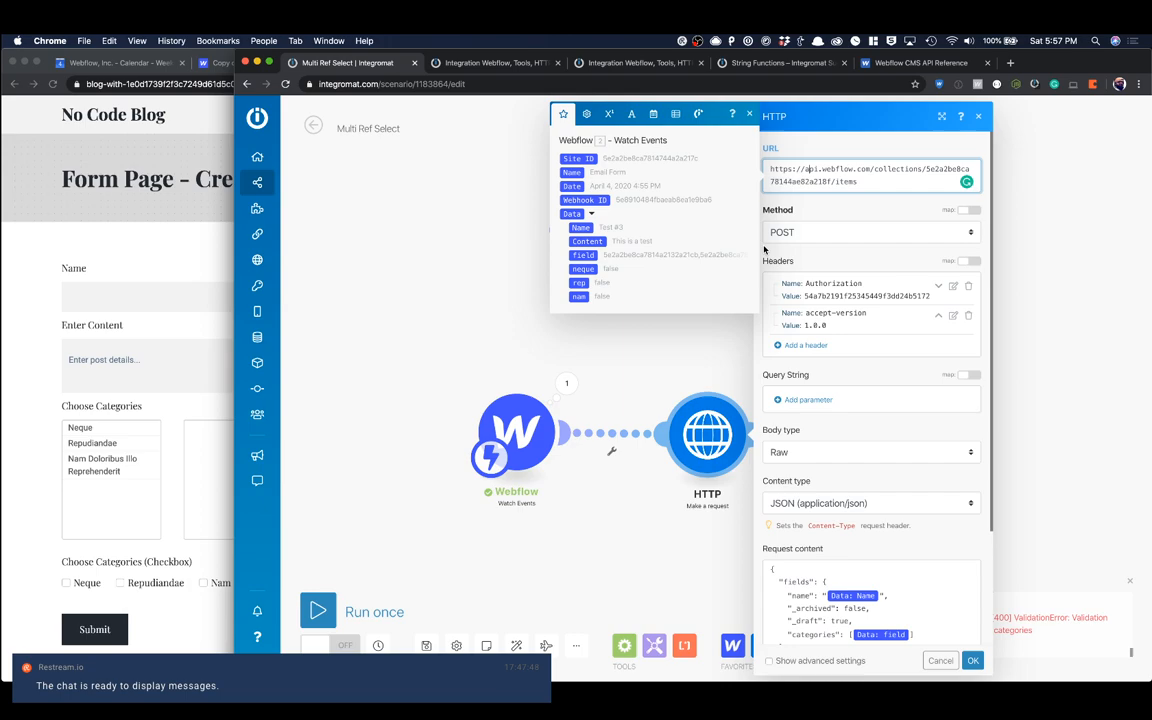
triple_click(825, 173)
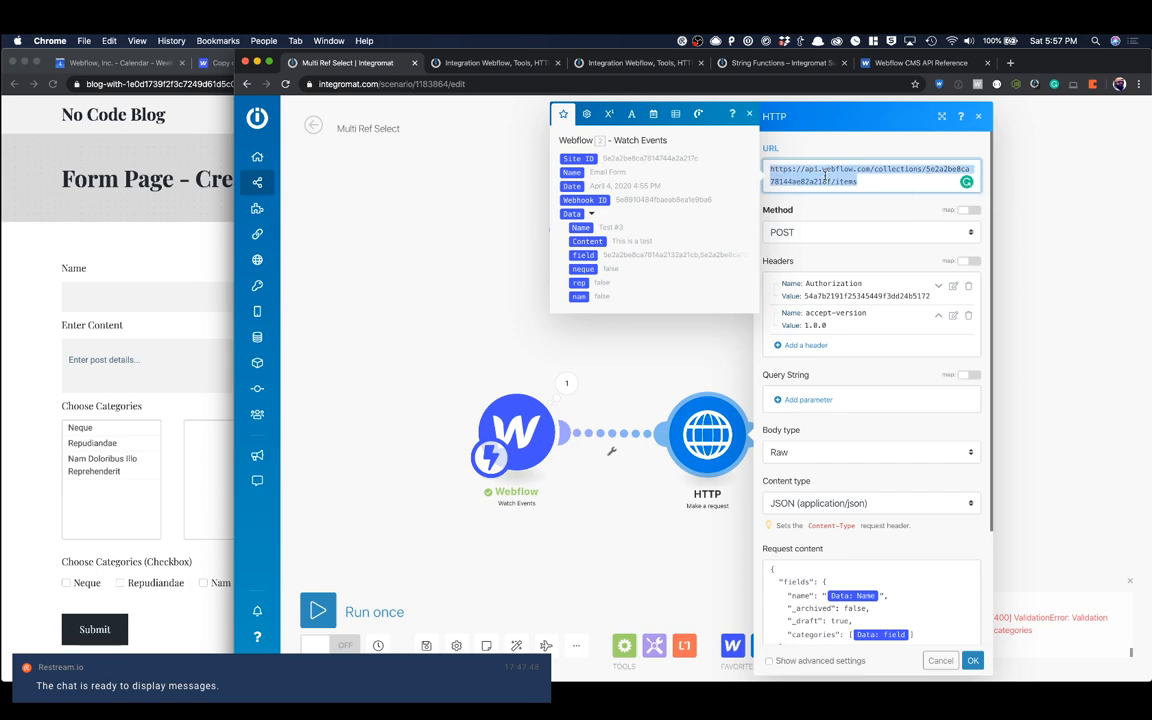
key("BackSpace")
key("super+v")
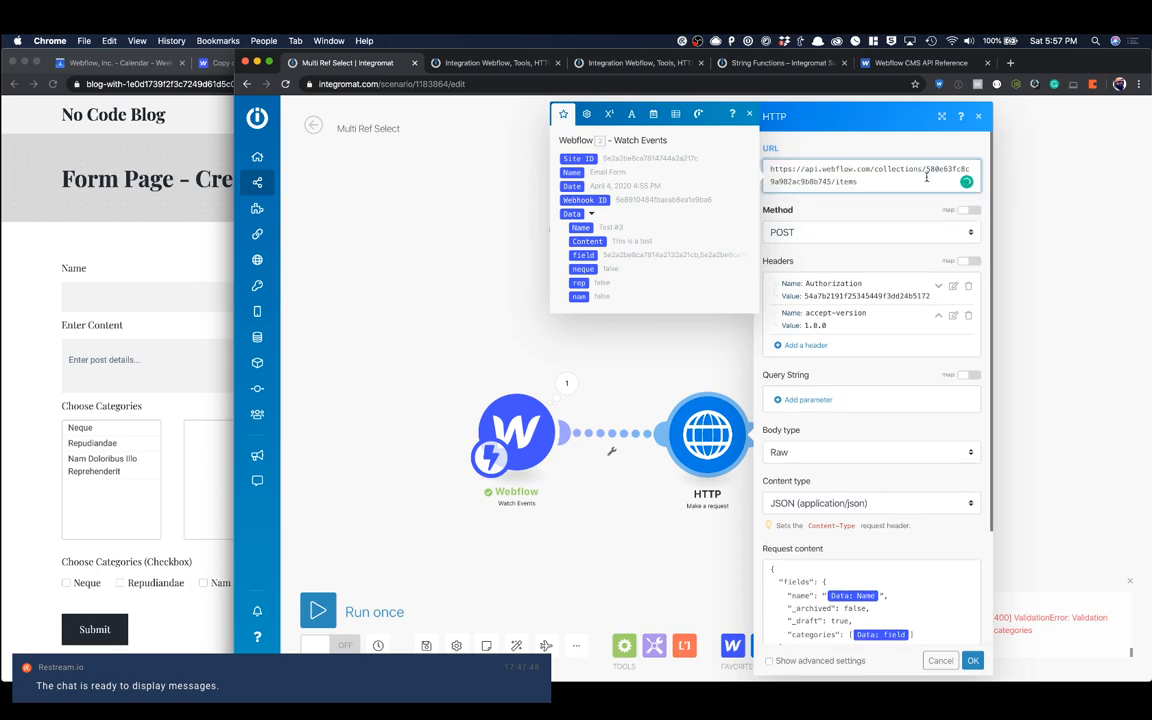
Step: Copy the collection ID of Blog Posts from its collection settings in the Webflow Designer
left_click_drag(927, 169, 831, 182)
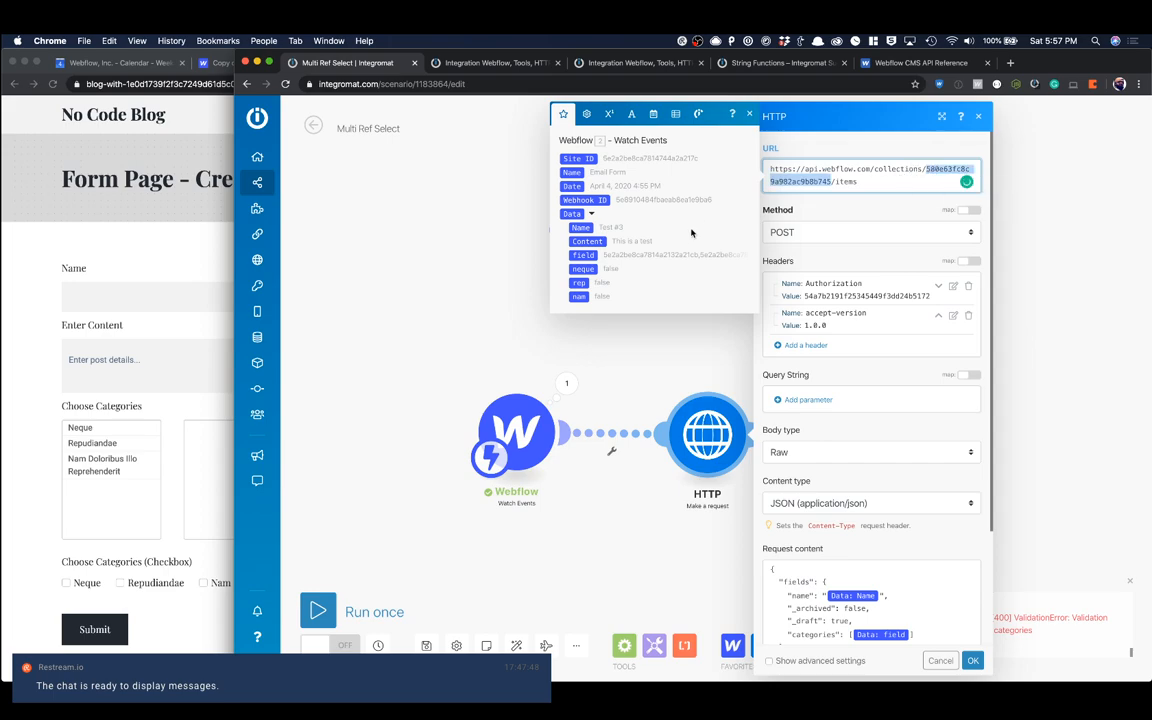
left_click(213, 196)
left_click(347, 66)
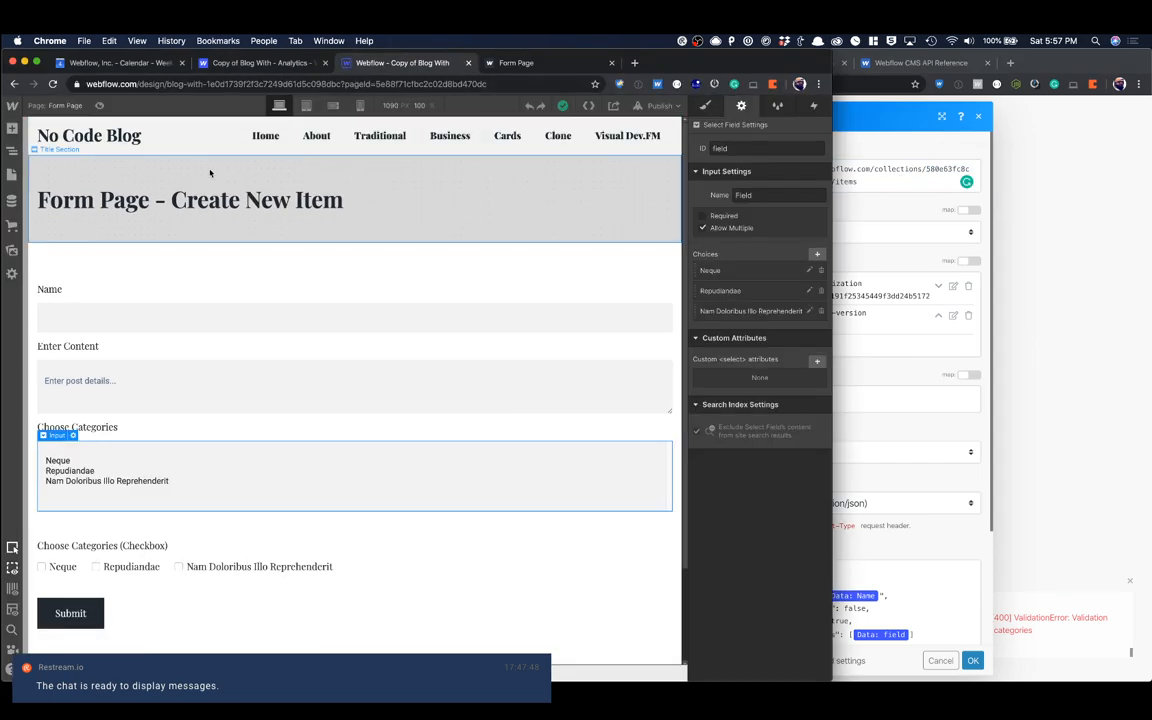
left_click(12, 200)
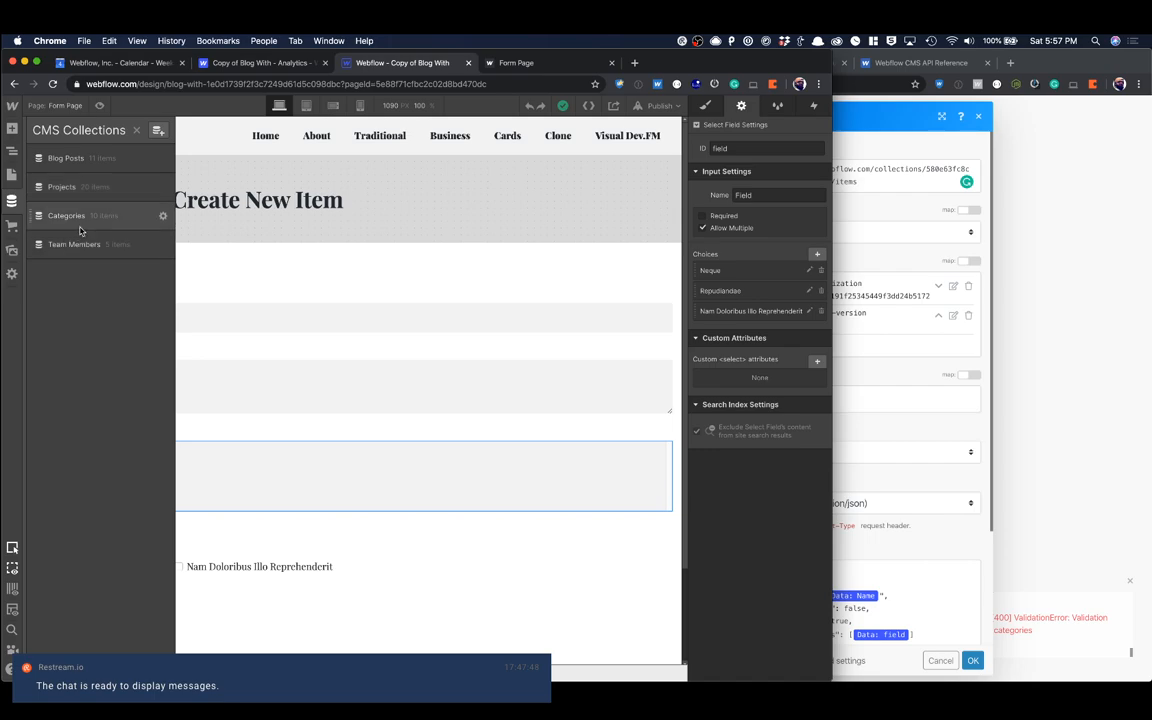
left_click(162, 216)
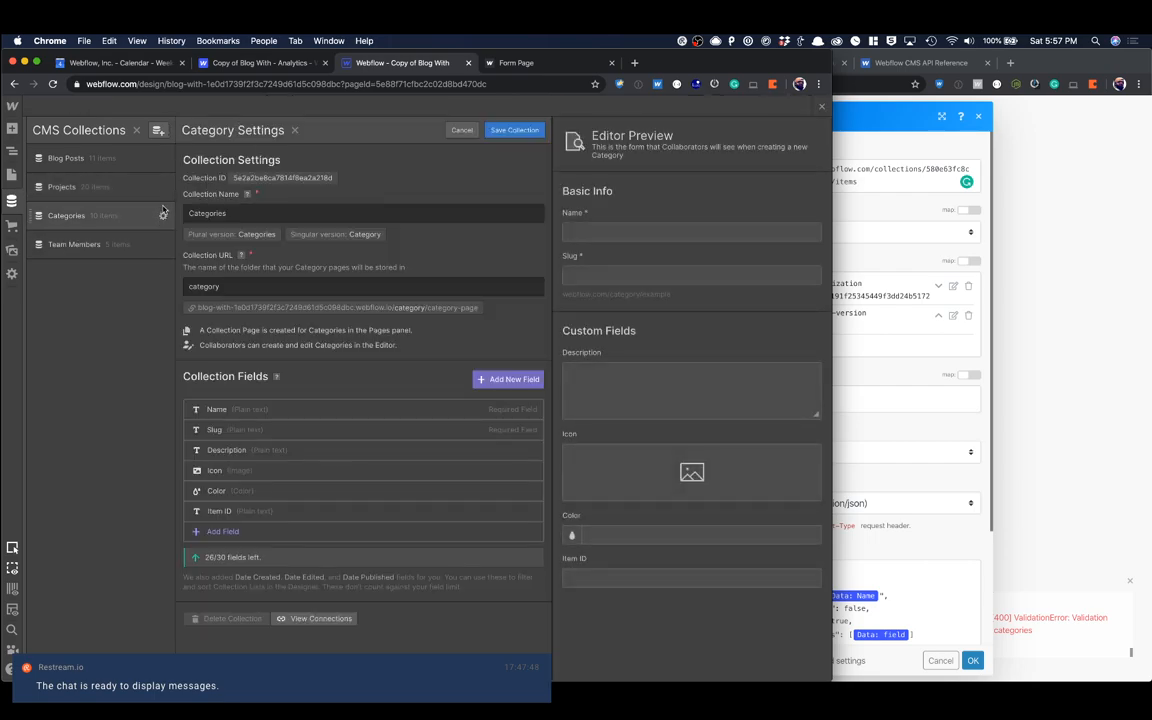
left_click(145, 185)
left_click(130, 156)
left_click(162, 158)
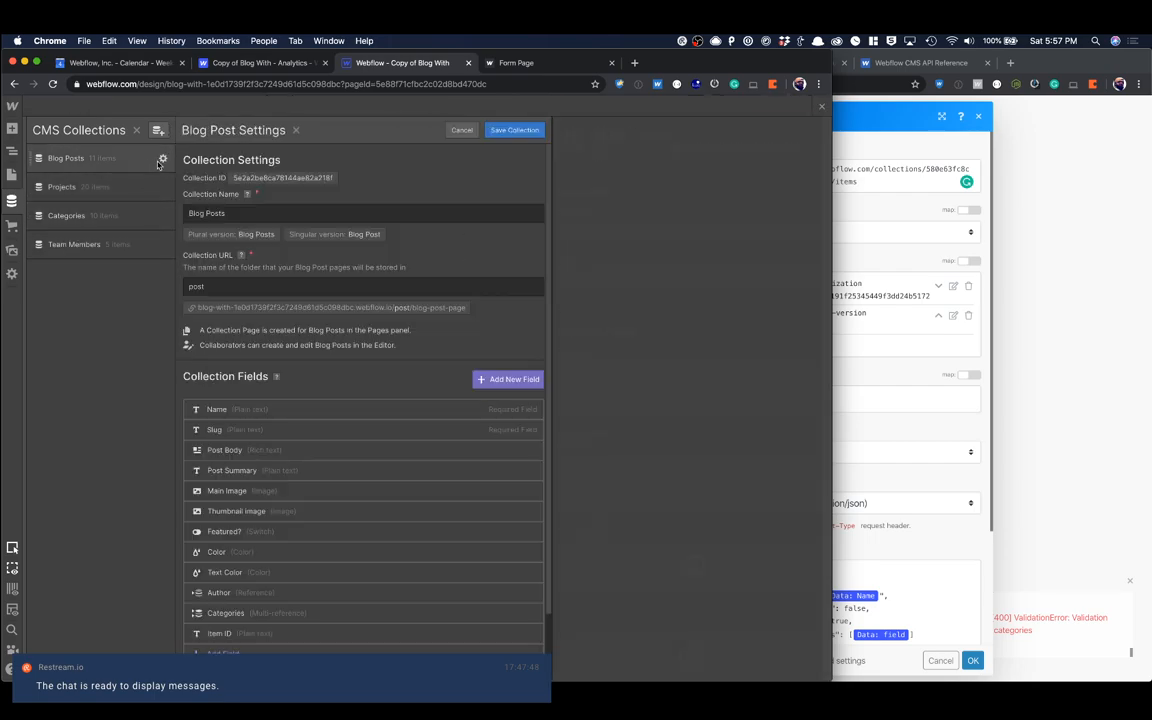
double_click(285, 177)
key("cmd+c")
Step: Replace the example collection ID in the HTTP module's URL with the Blog Posts ID 5e2a2be8ca78144ae82a218f
left_click(878, 186)
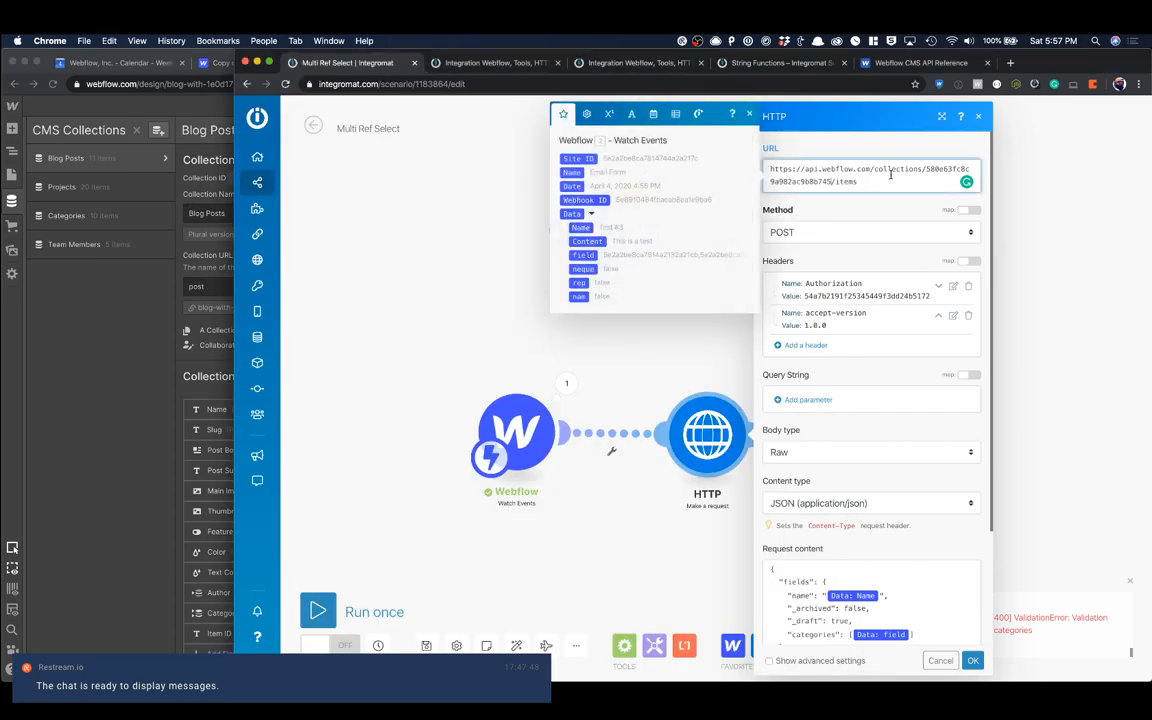
double_click(951, 169)
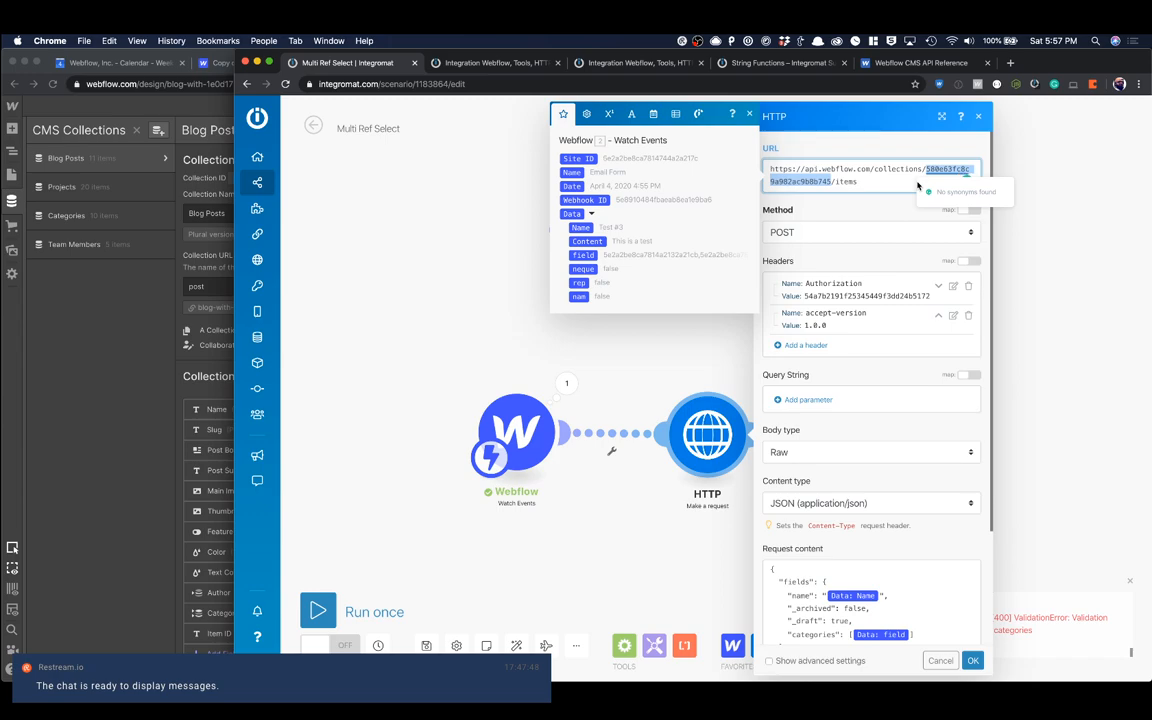
key("cmd+v")
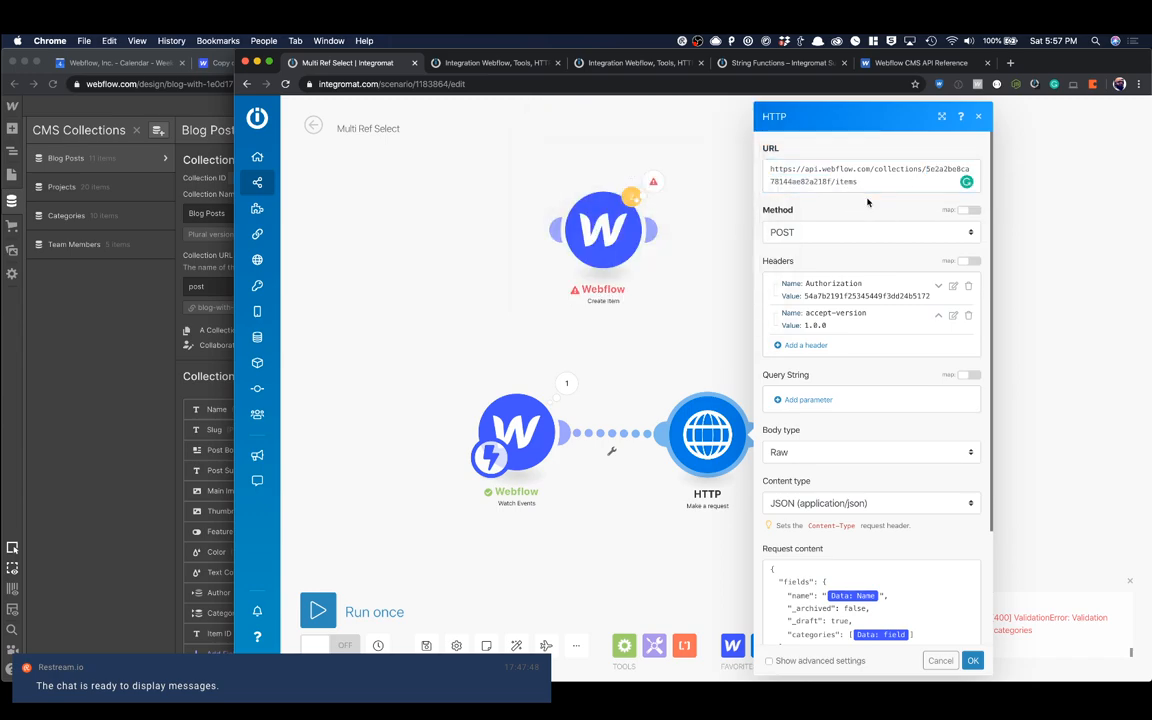
Step: Review the request method options and the headers of the HTTP module
left_click(821, 231)
left_click(793, 233)
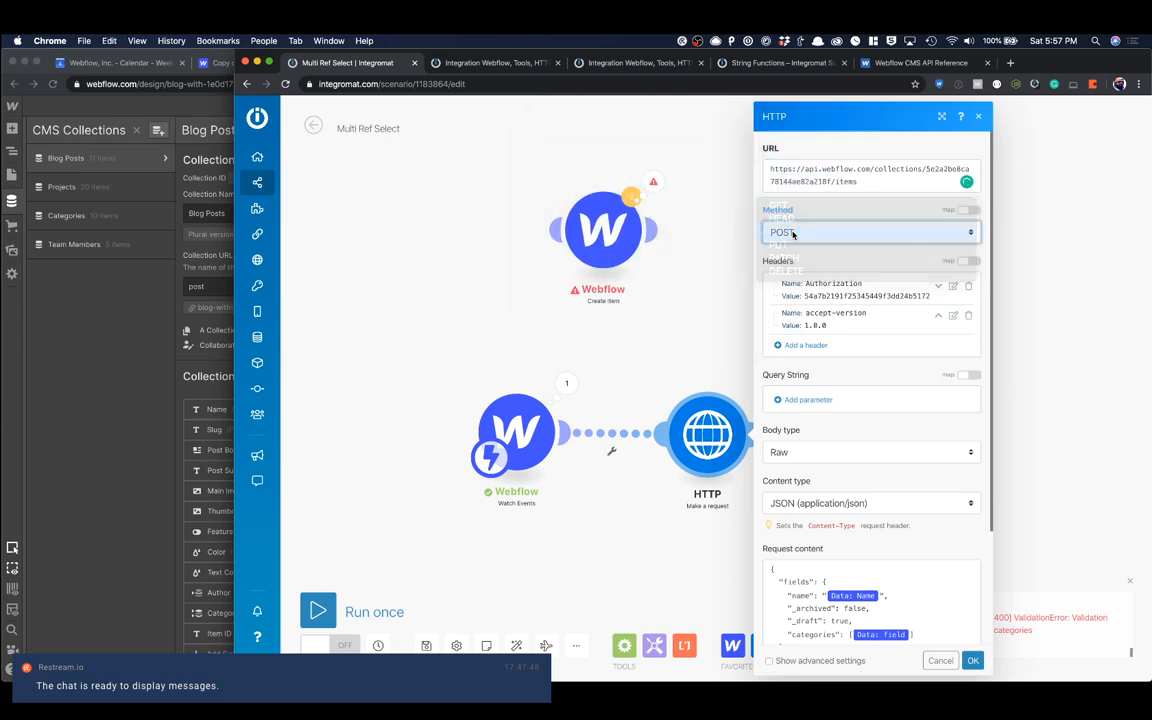
left_click(908, 259)
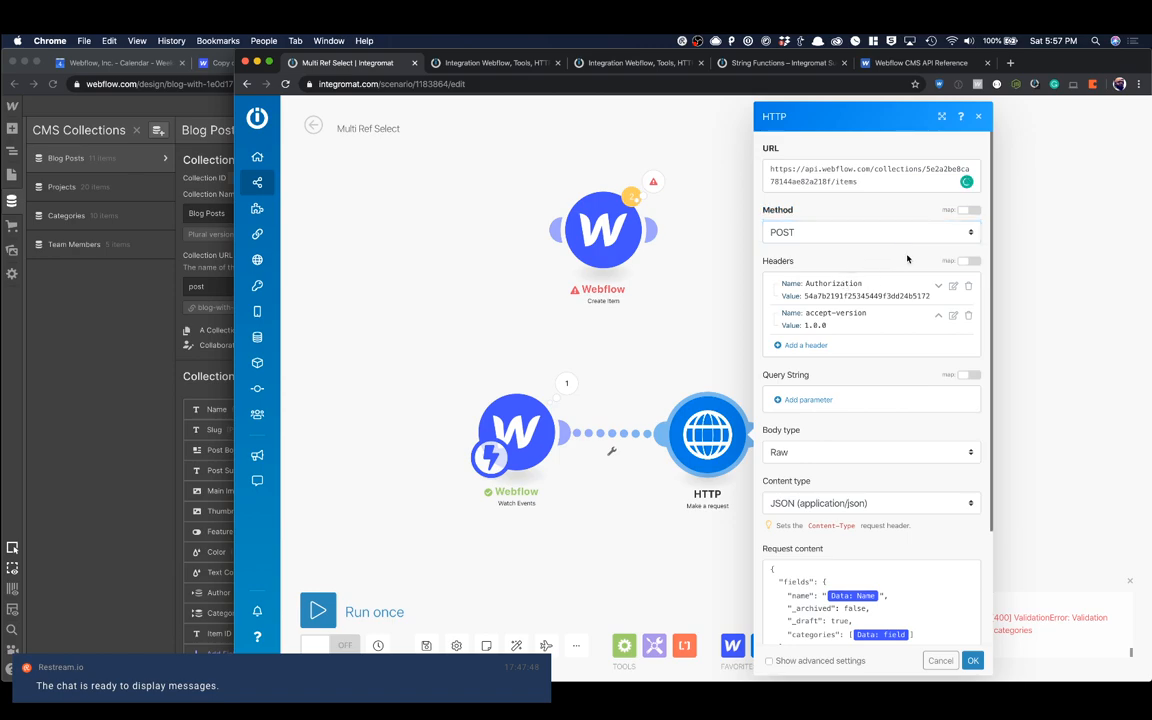
left_click(803, 348)
left_click(1056, 270)
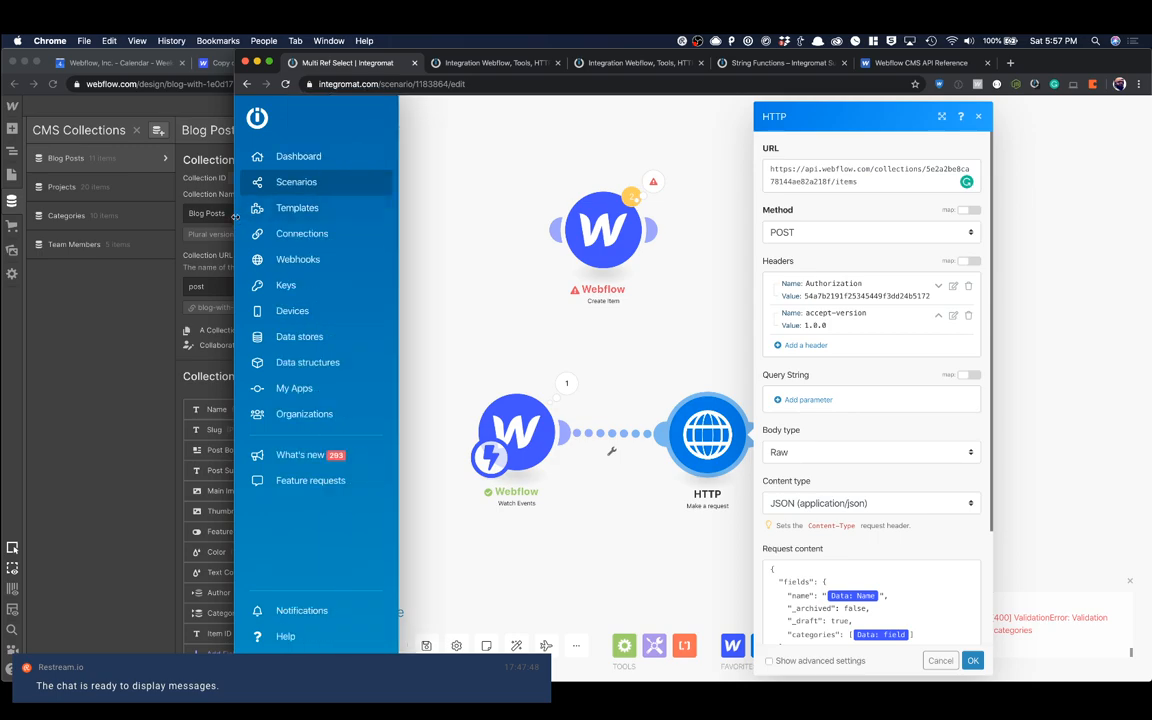
Step: Locate the API token under API Access in the Webflow site's Integrations settings, and return to the HTTP module in Integromat
left_click_drag(250, 216, 490, 229)
left_click(383, 205)
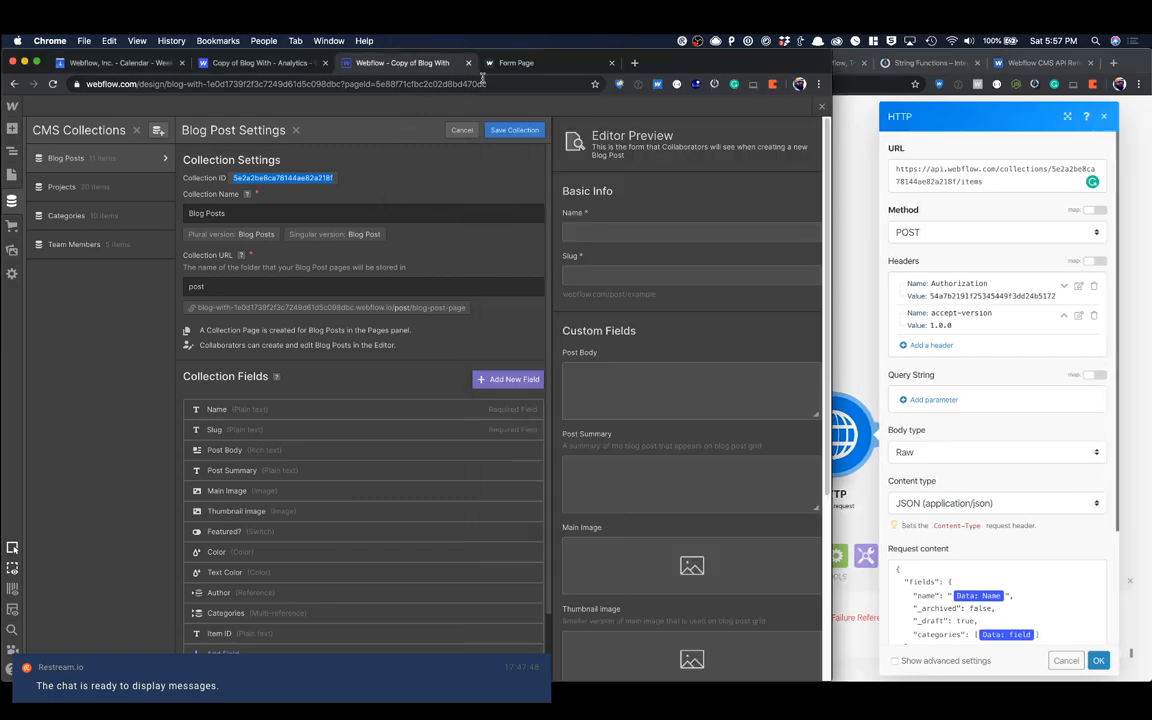
left_click(237, 64)
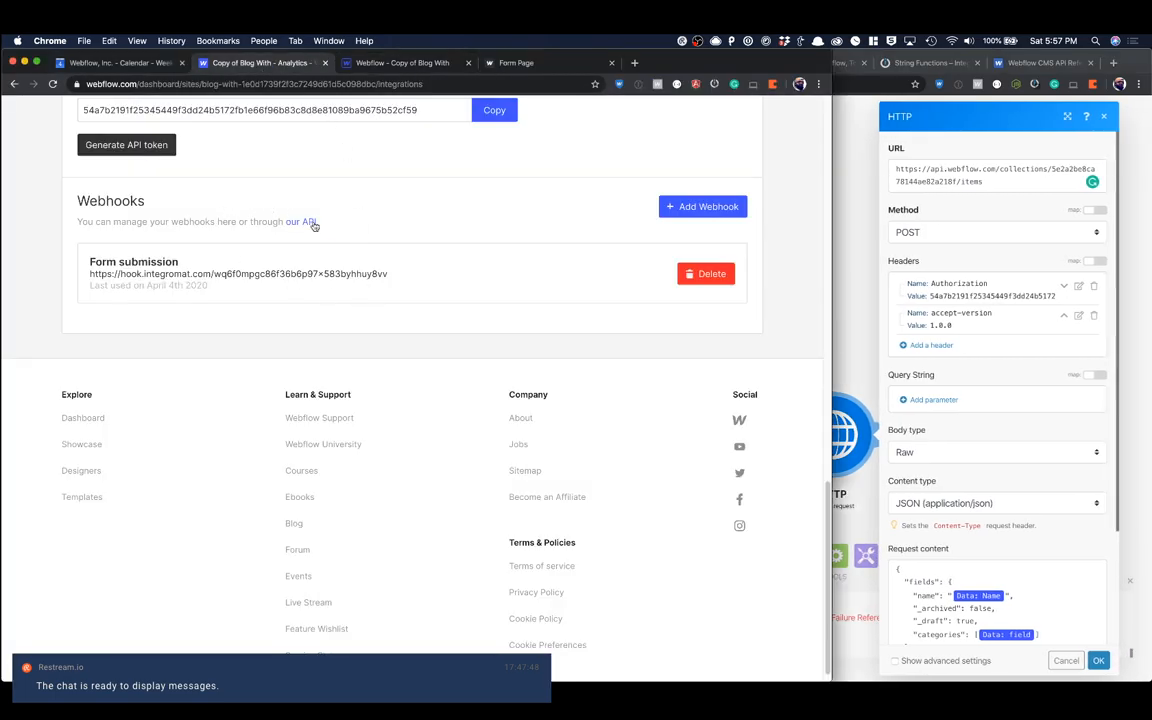
scroll(318, 230, "up", 20)
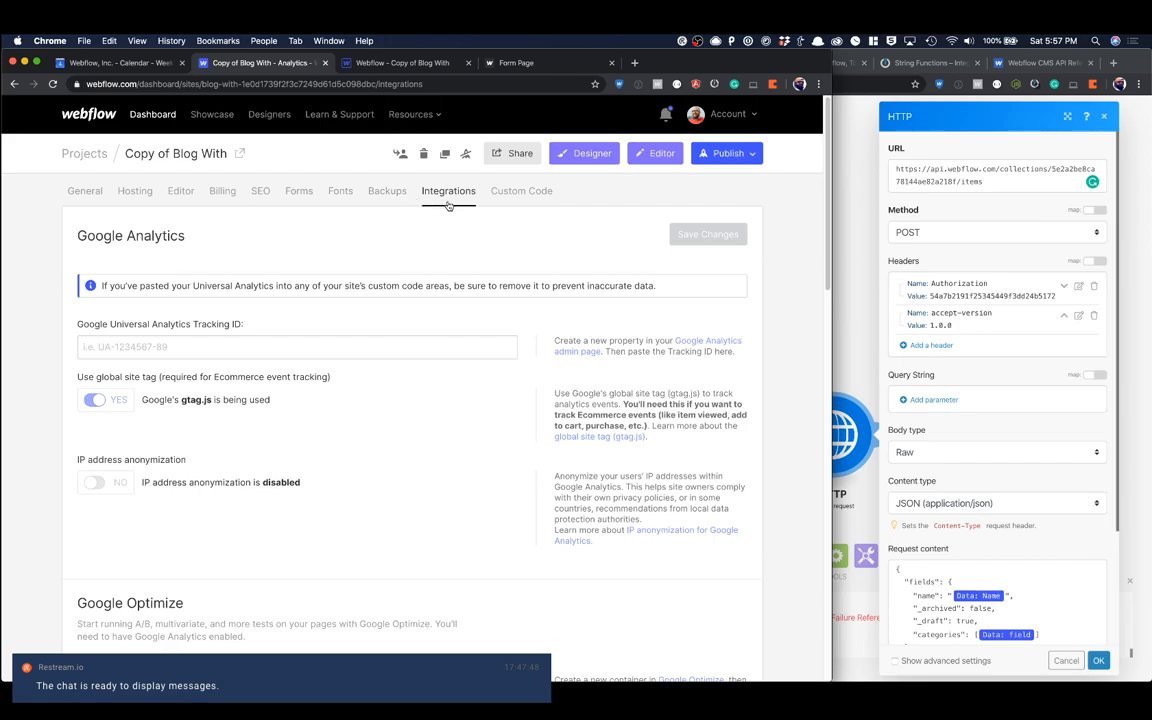
scroll(450, 211, "down", 10)
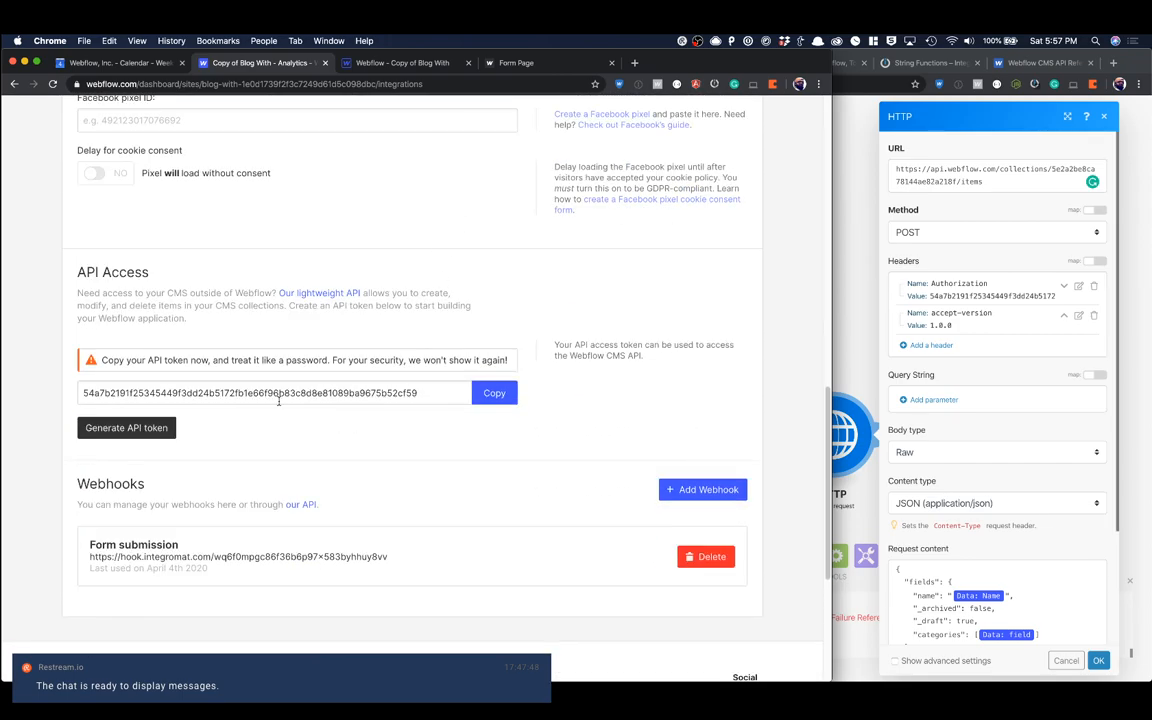
left_click(926, 275)
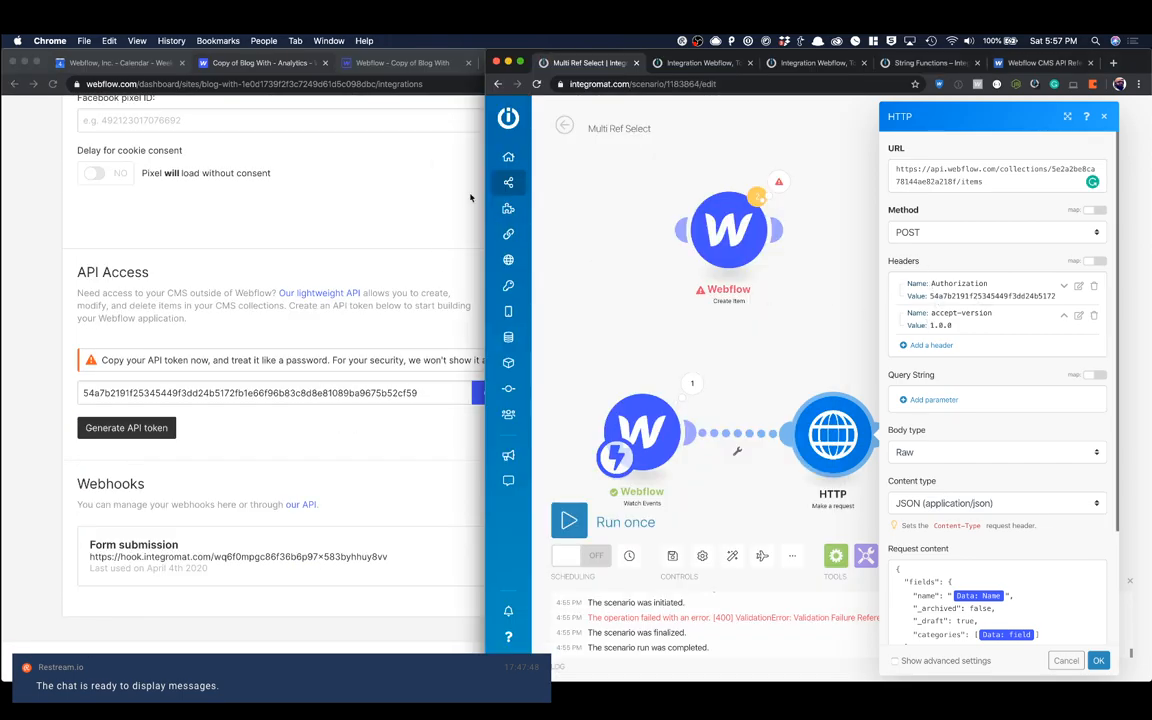
Step: Review the HTTP module's headers and its body type options, keeping the body type set to Raw
left_click(410, 65)
left_click(868, 275)
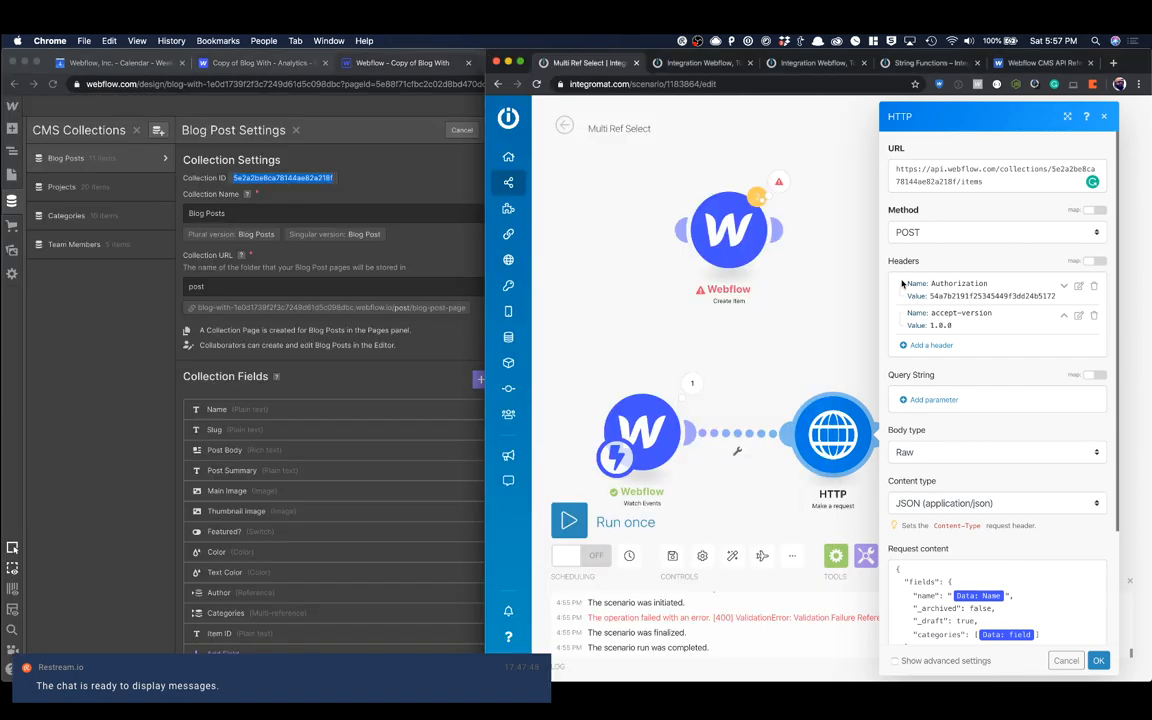
scroll(945, 332, "down", 3)
left_click(962, 306)
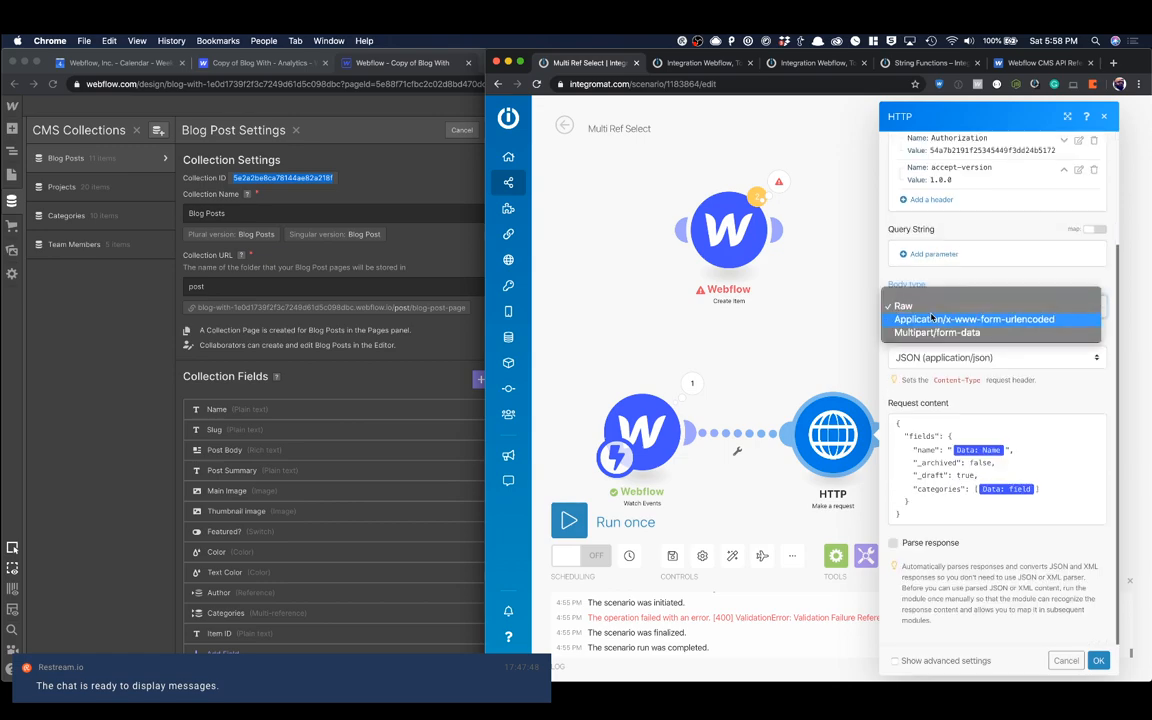
left_click(951, 306)
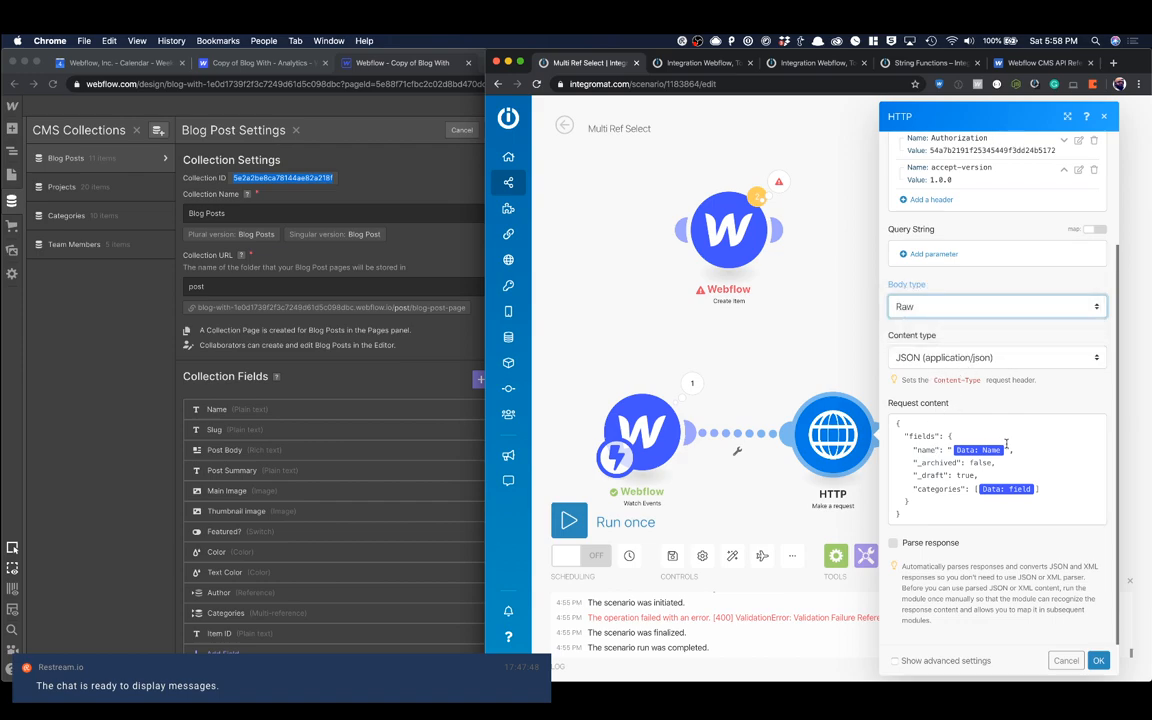
Step: Examine the JSON body of the example request under Create New Collection Item in the Webflow API reference, and return to the Integromat scenario
left_click(1040, 62)
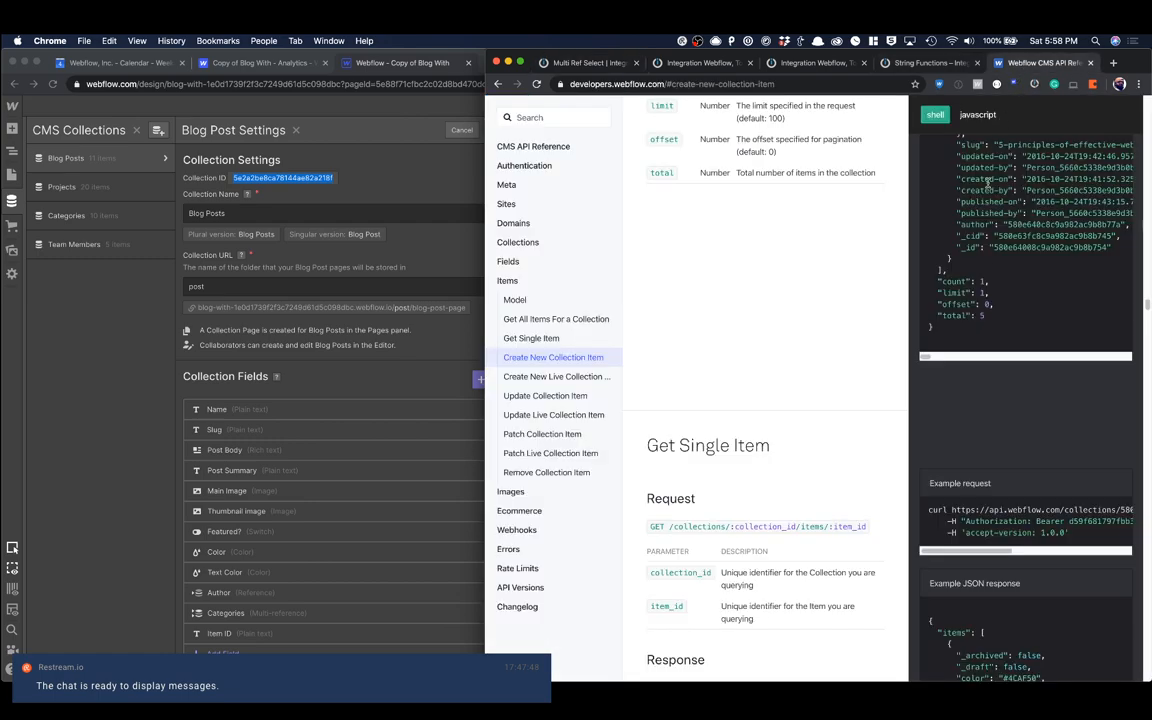
scroll(975, 300, "up", 1)
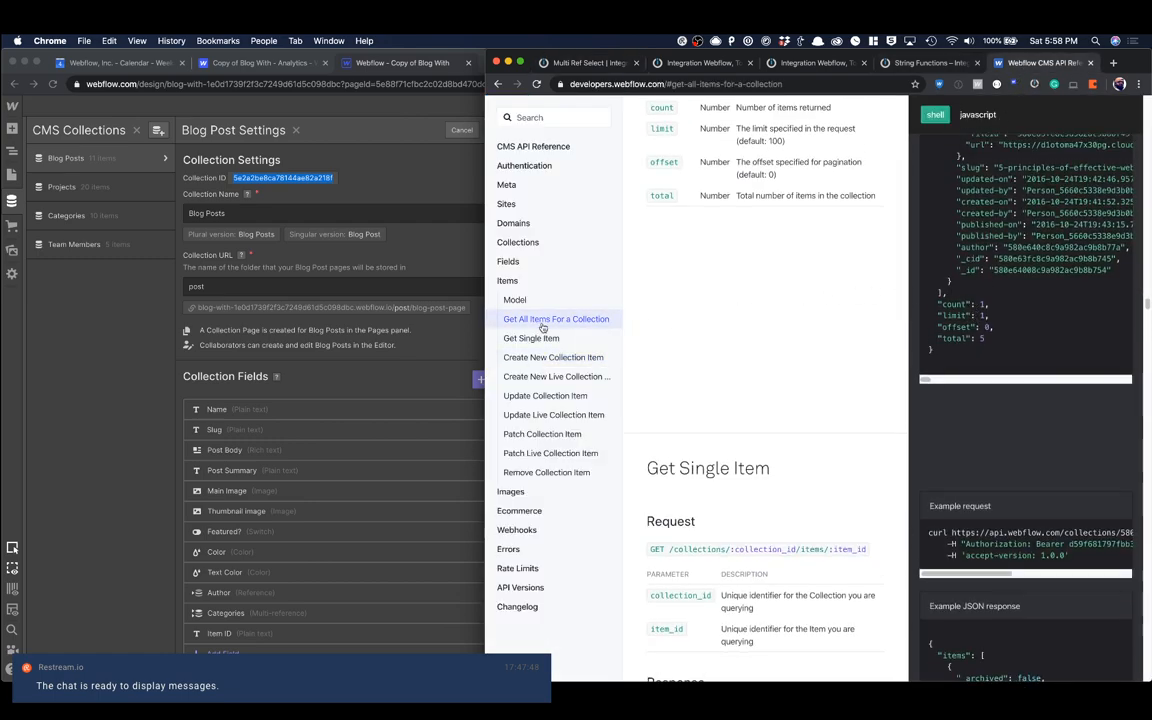
left_click(555, 357)
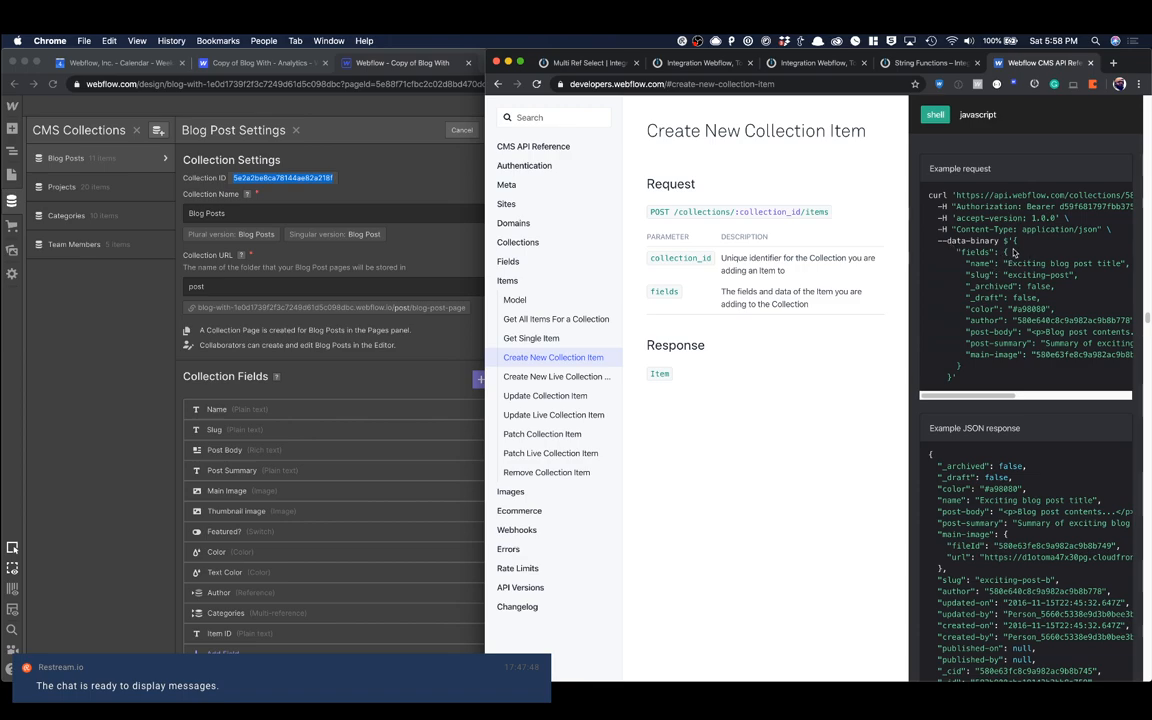
left_click_drag(1016, 241, 951, 379)
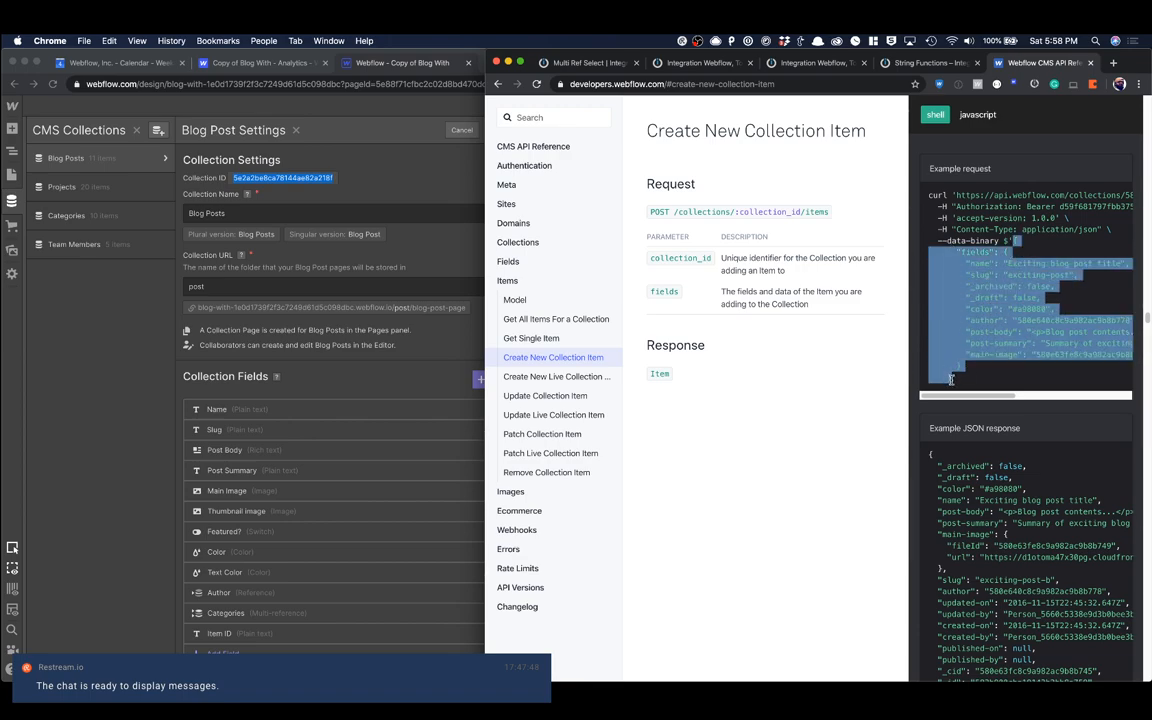
right_click(1018, 290)
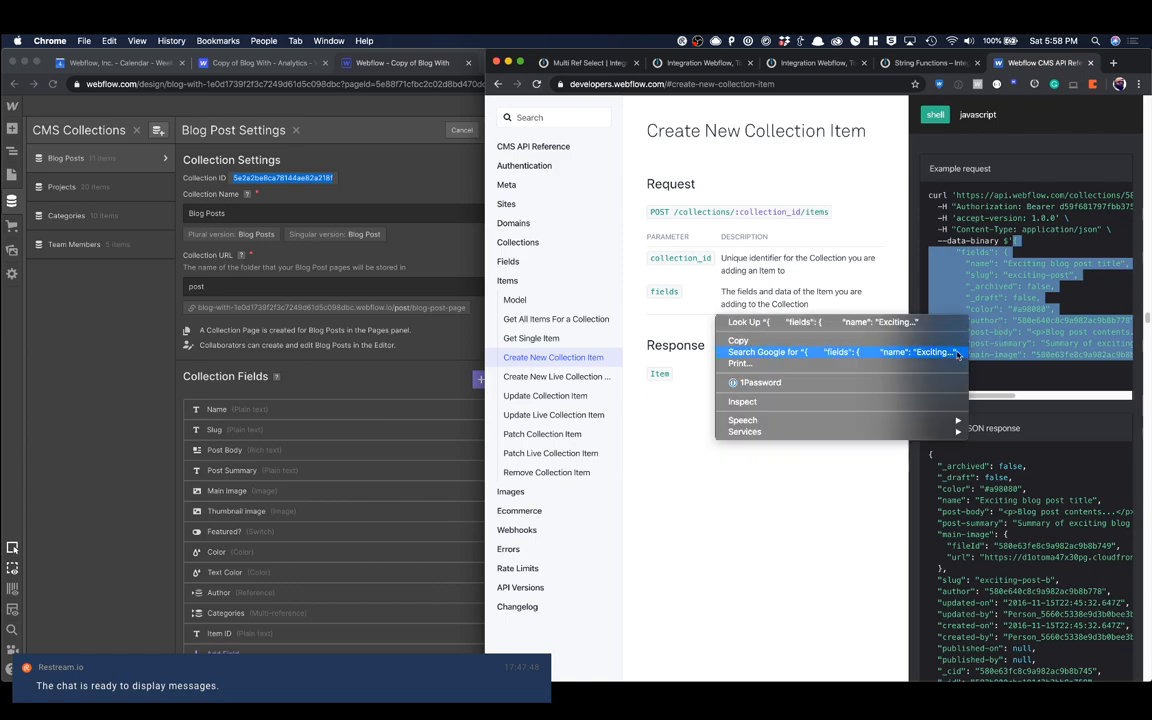
left_click(1018, 291)
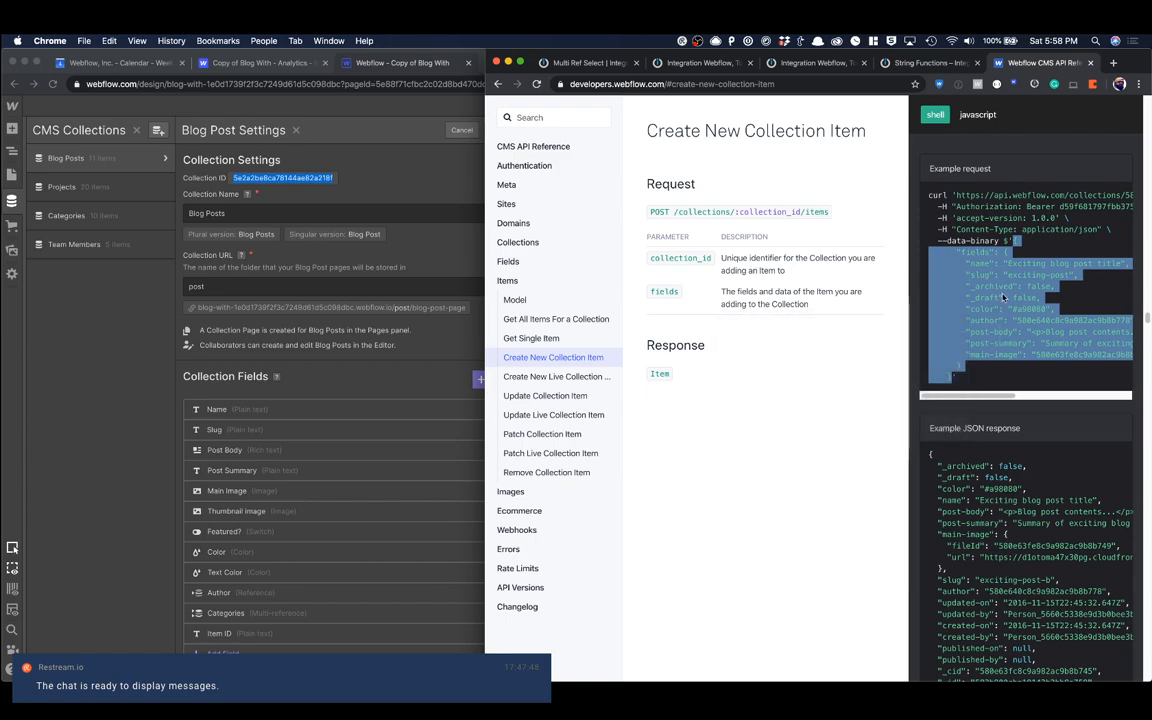
left_click(595, 64)
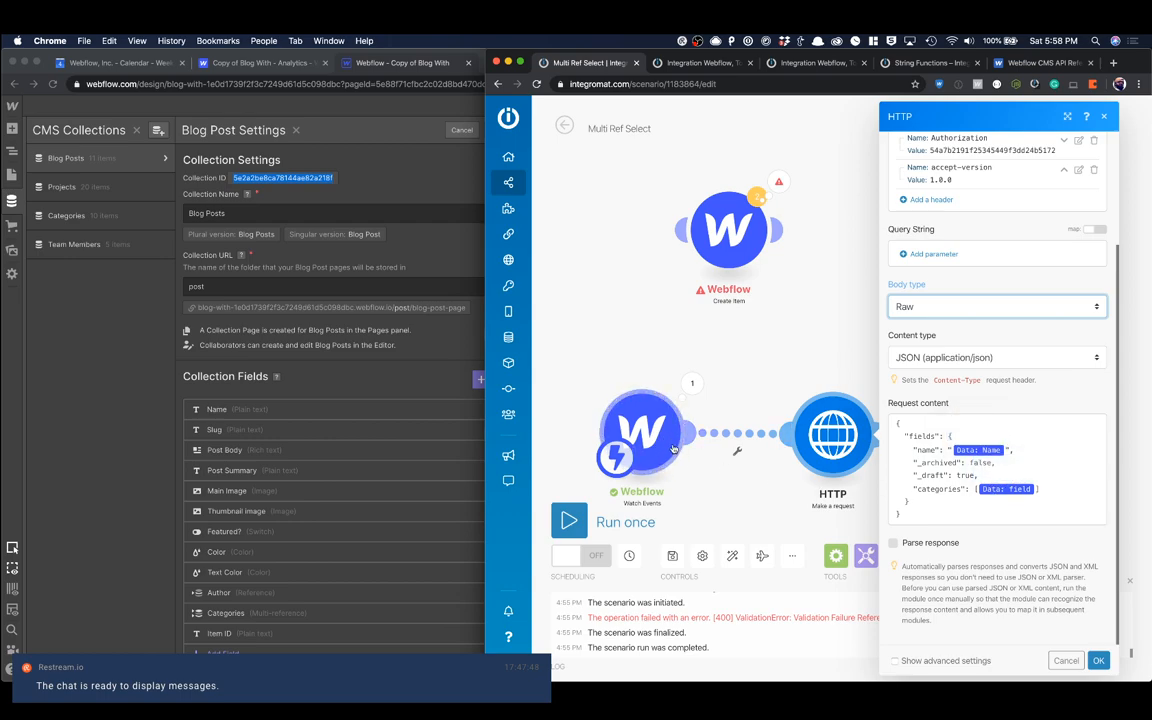
Step: Check the fields on the published Form Page against the request content of the HTTP module
left_click(383, 70)
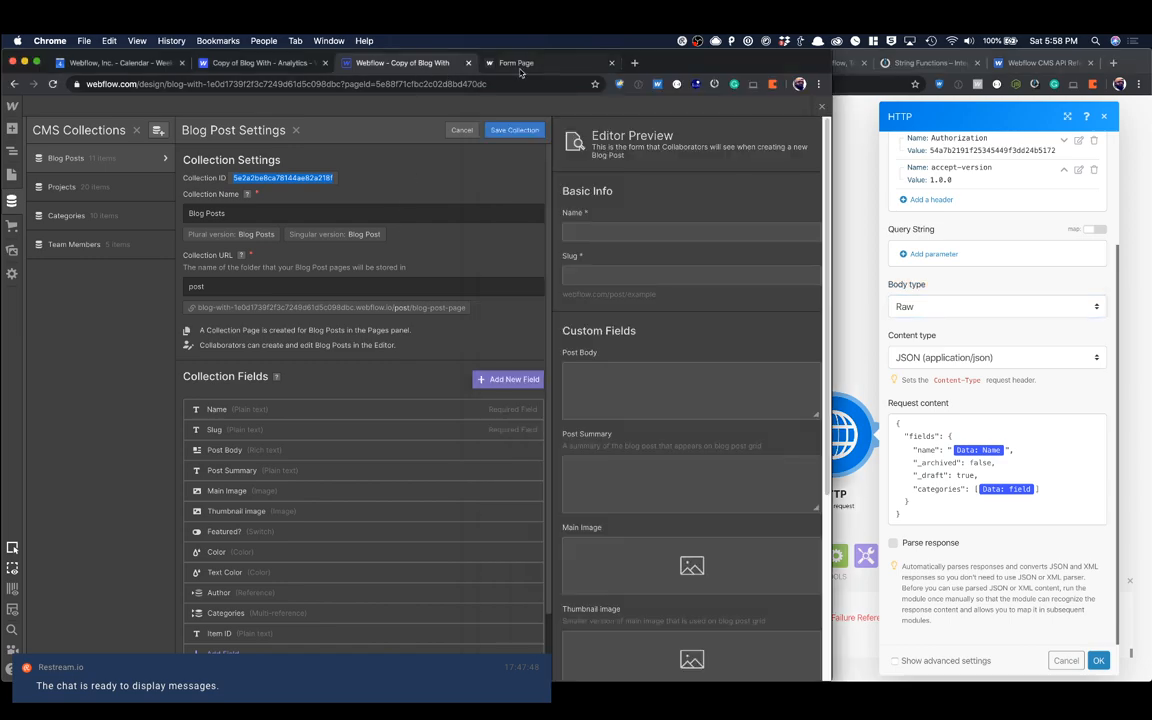
left_click(518, 66)
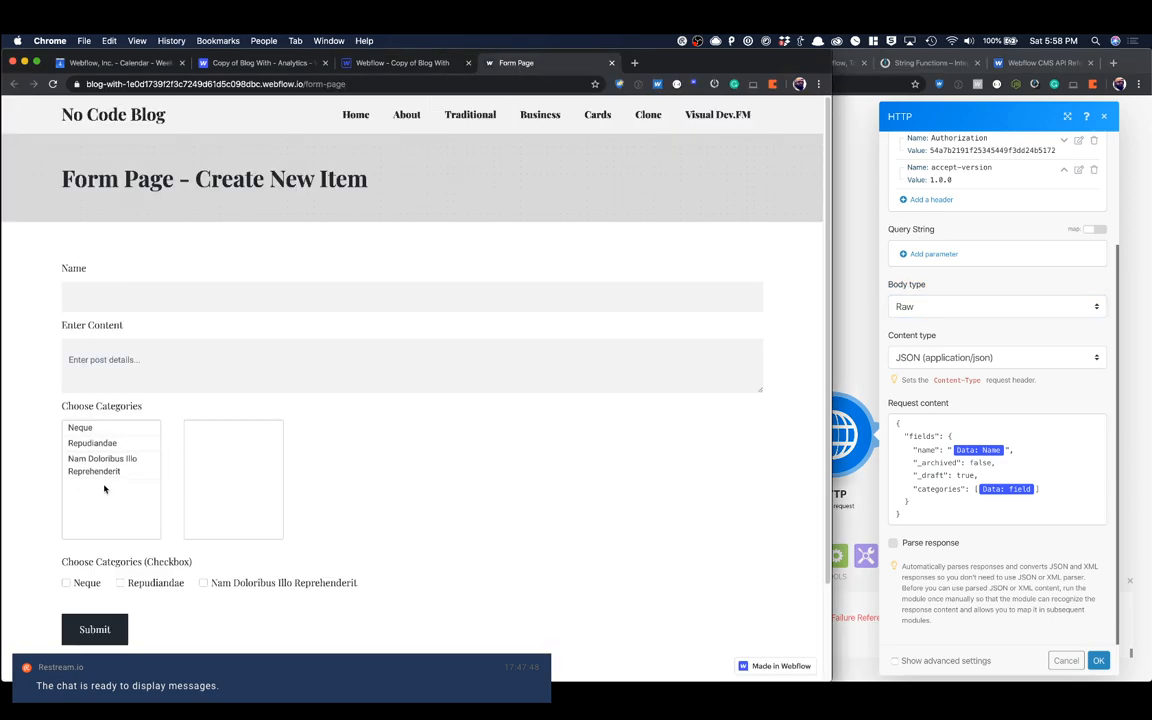
left_click(929, 404)
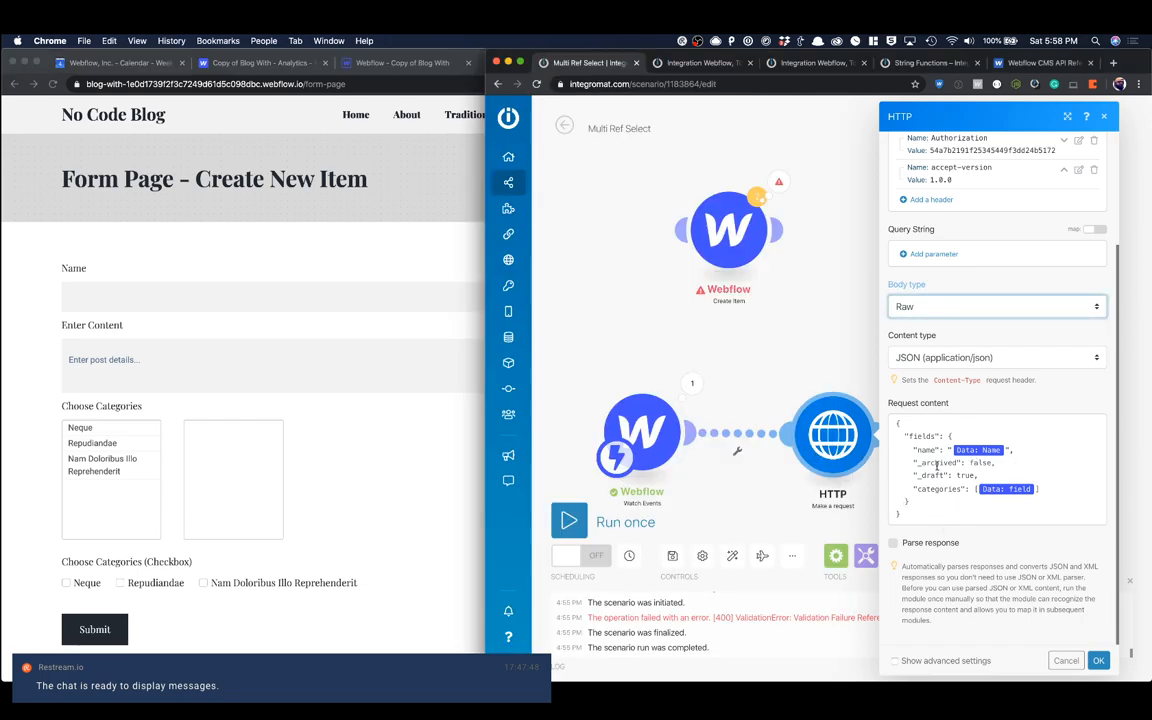
Step: Try adding an empty "your-field" entry after categories in the HTTP request content, and discard the edits
left_click(1046, 488)
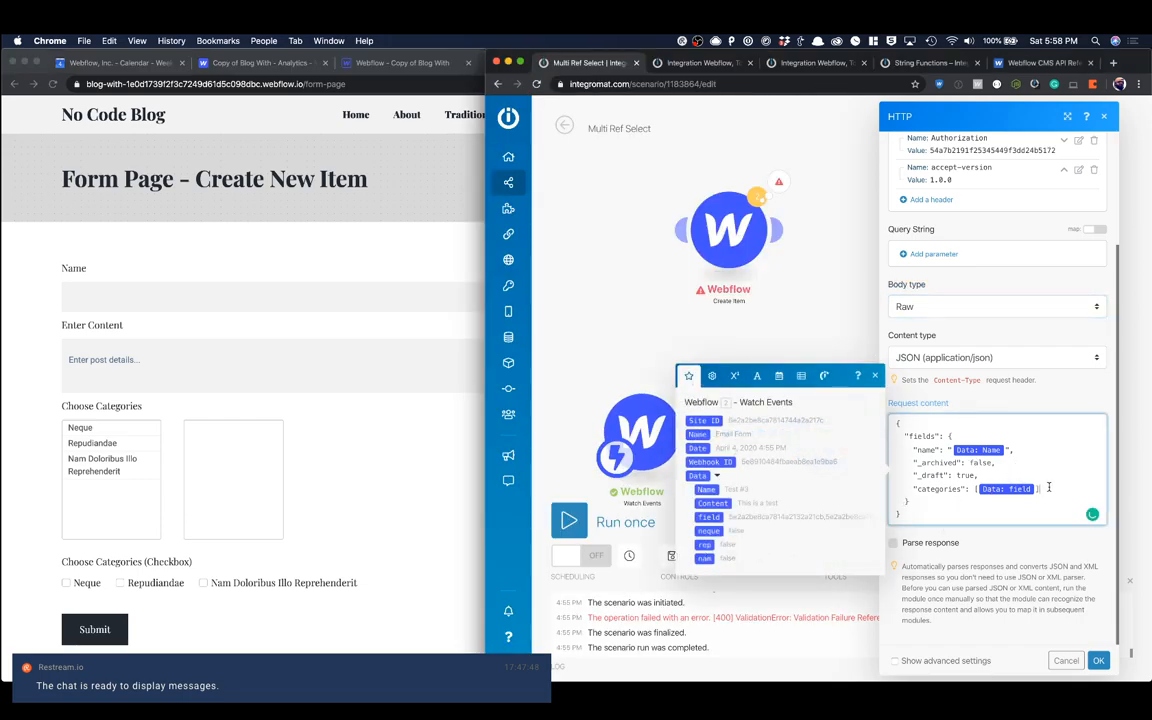
type(",")
key("Return")
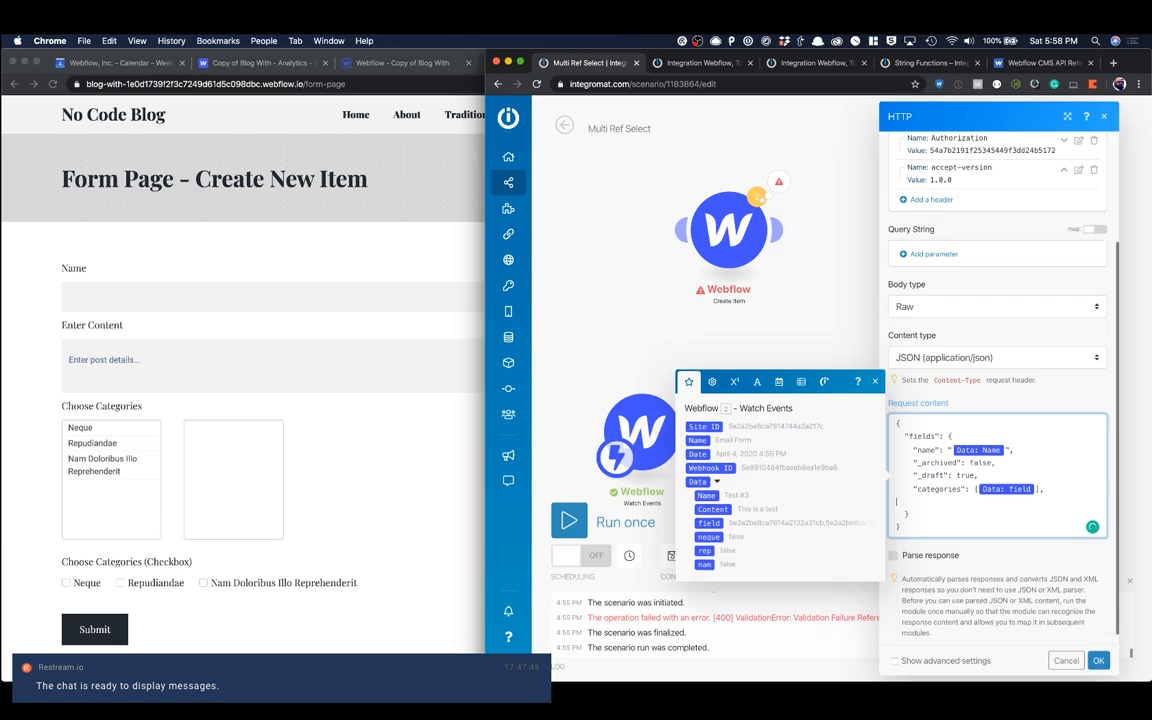
key("Tab")
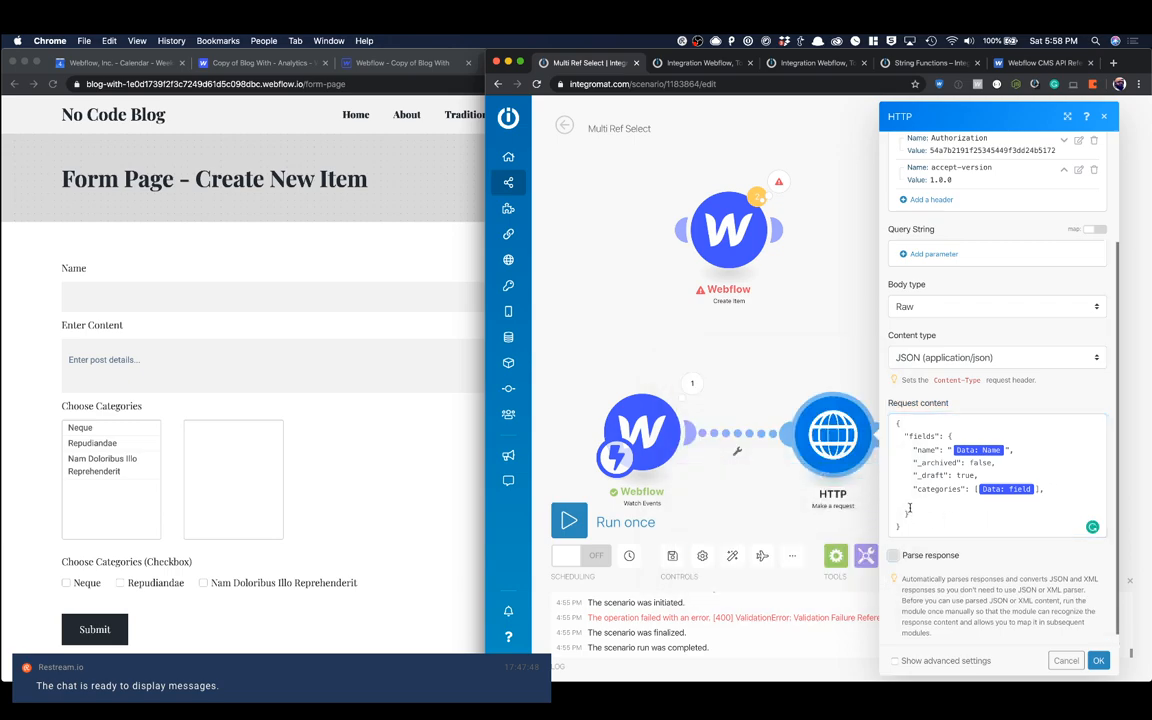
left_click(946, 497)
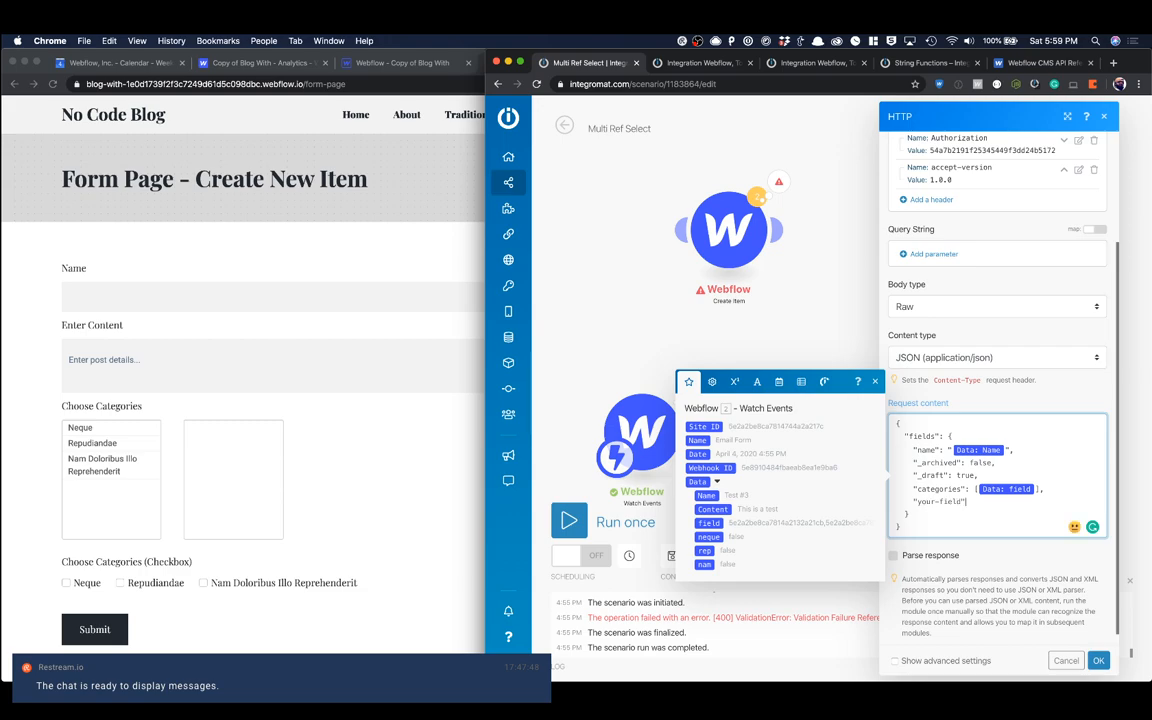
type(":")
left_click_drag(983, 502, 889, 501)
key("super+c")
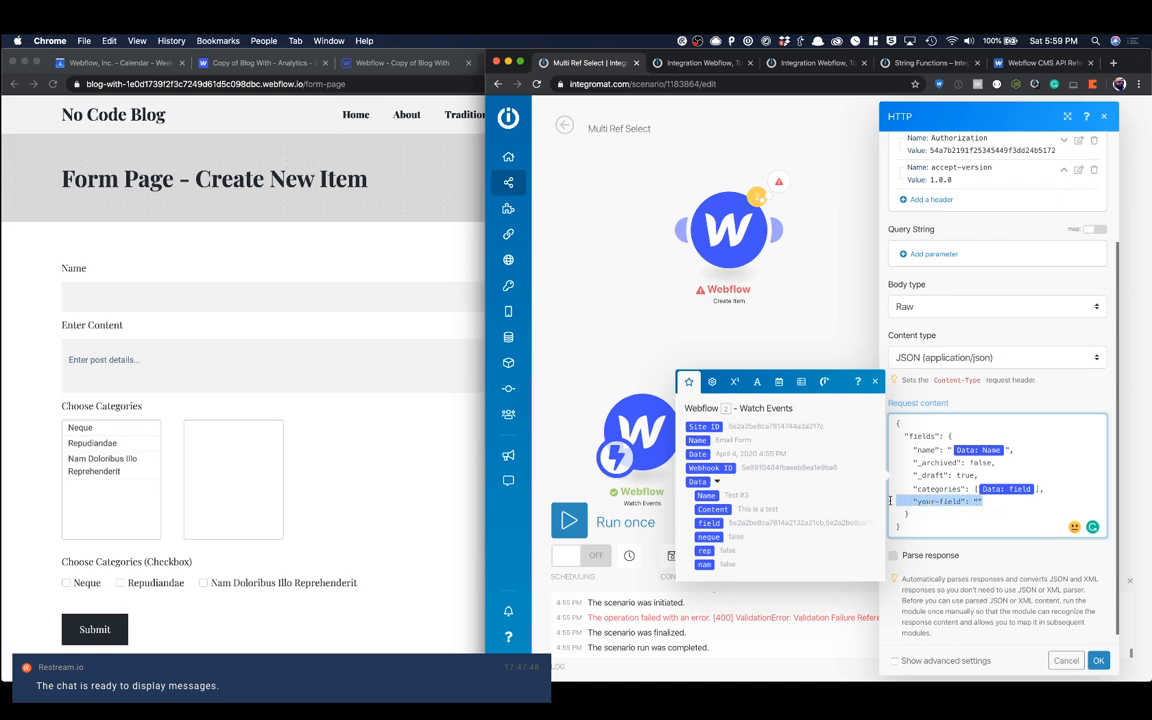
key("BackSpace")
key("Return")
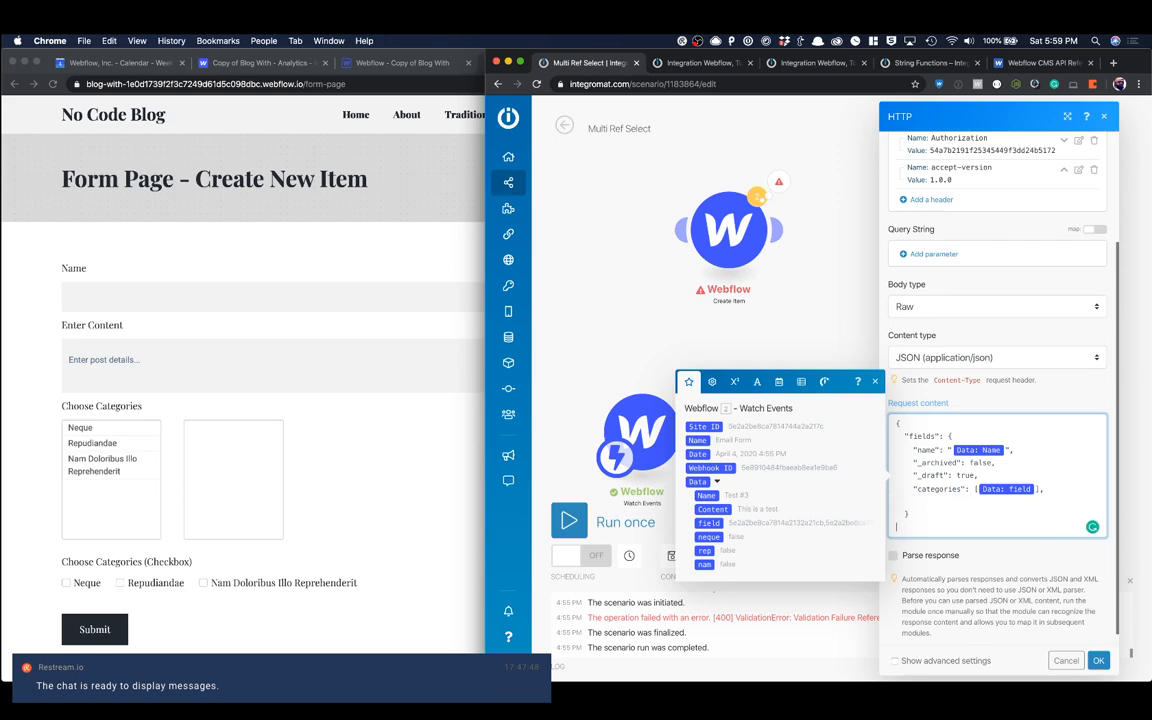
scroll(939, 521, "down", 1)
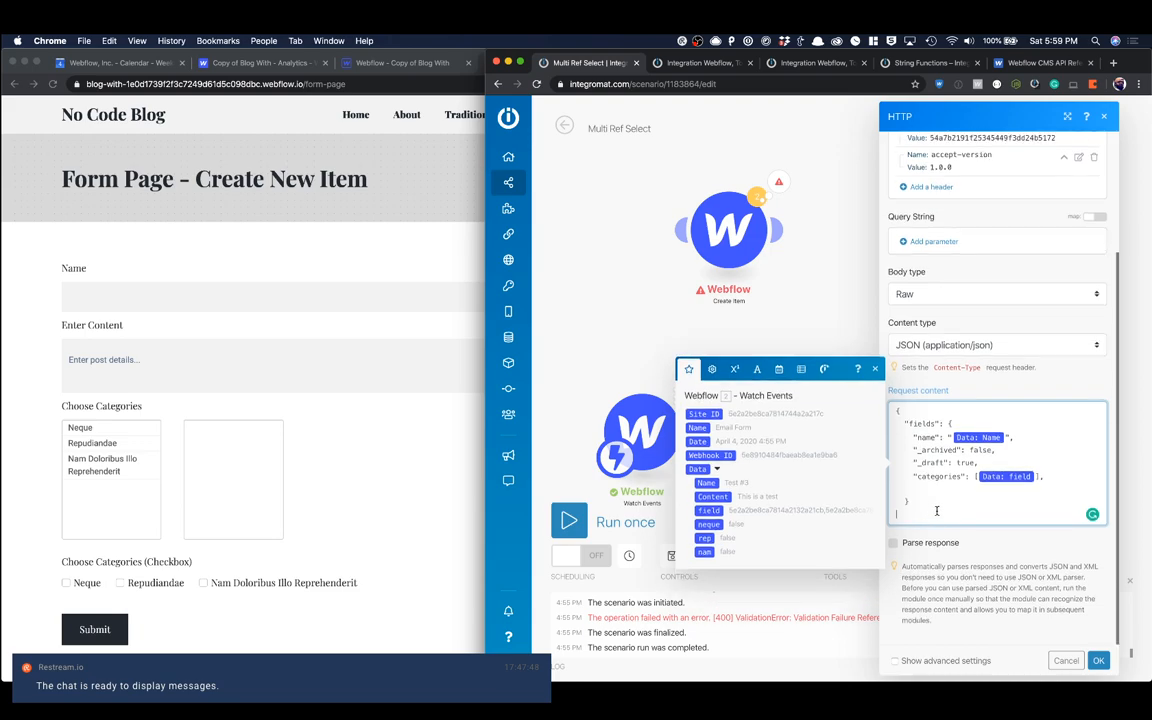
key("super+v")
left_click_drag(995, 487, 916, 486)
key("BackSpace")
left_click(1071, 659)
Step: Reopen the HTTP module to check its request content, and close it without changes
left_click(811, 433)
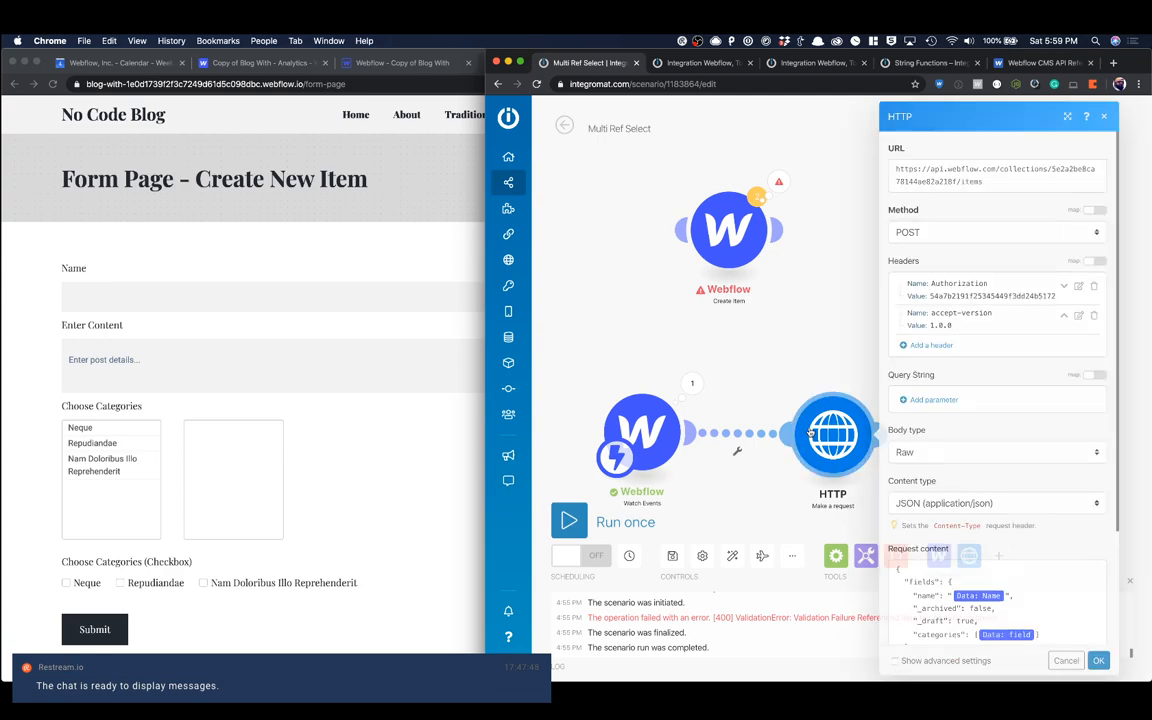
scroll(988, 449, "down", 3)
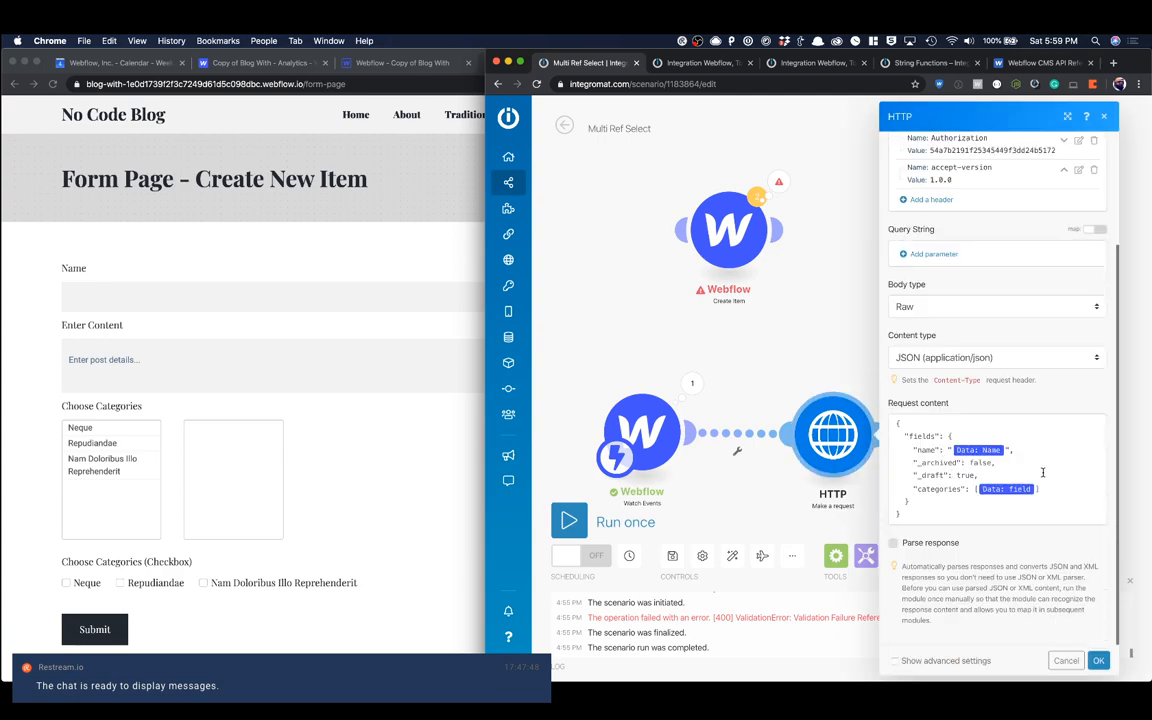
left_click(1105, 117)
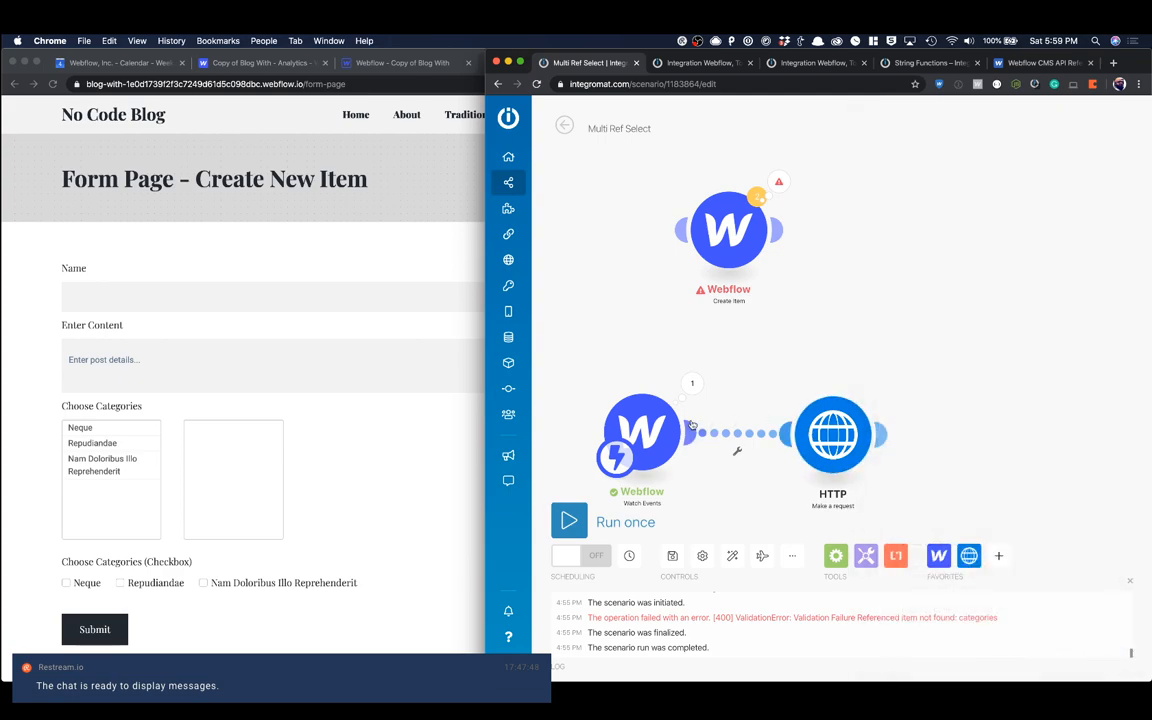
mouse_move(646, 440)
left_mouse_down()
mouse_move(658, 370)
mouse_move(769, 396)
mouse_move(670, 440)
mouse_move(655, 435)
left_mouse_up()
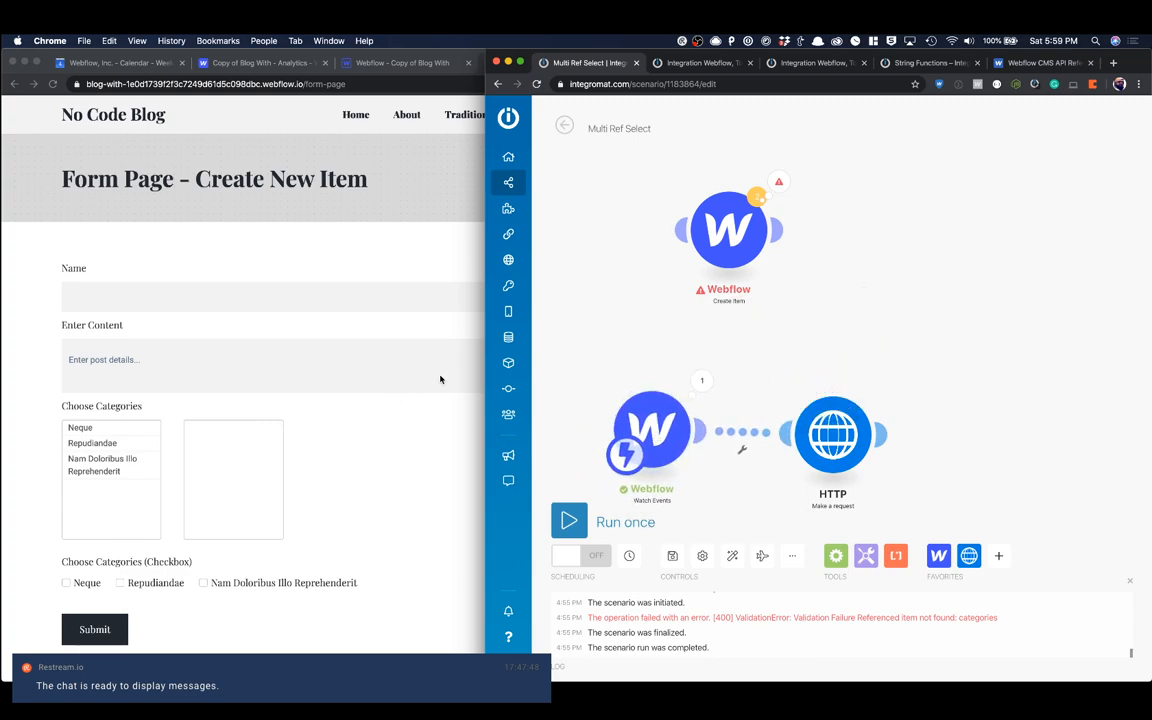
Step: Fill in the reloaded form page with name "Test #3", content "This is test #3" and the categories Neque and Repudiandae
left_click(390, 388)
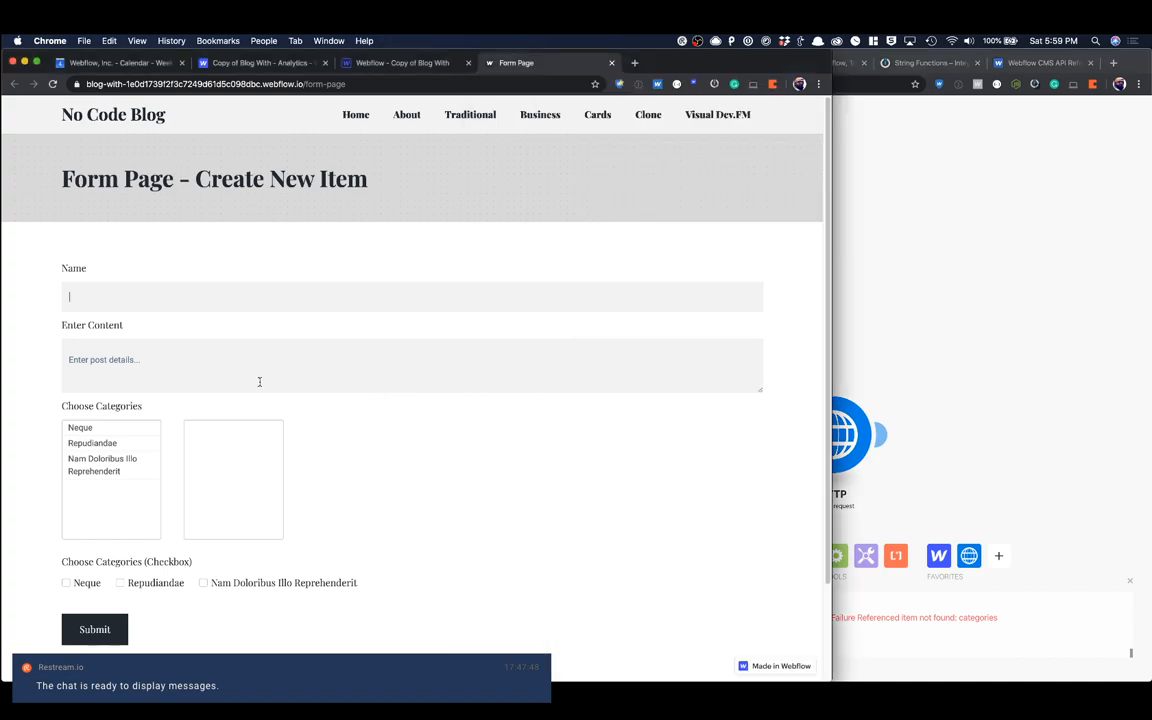
left_click(52, 84)
type("Test")
type("This is test #3")
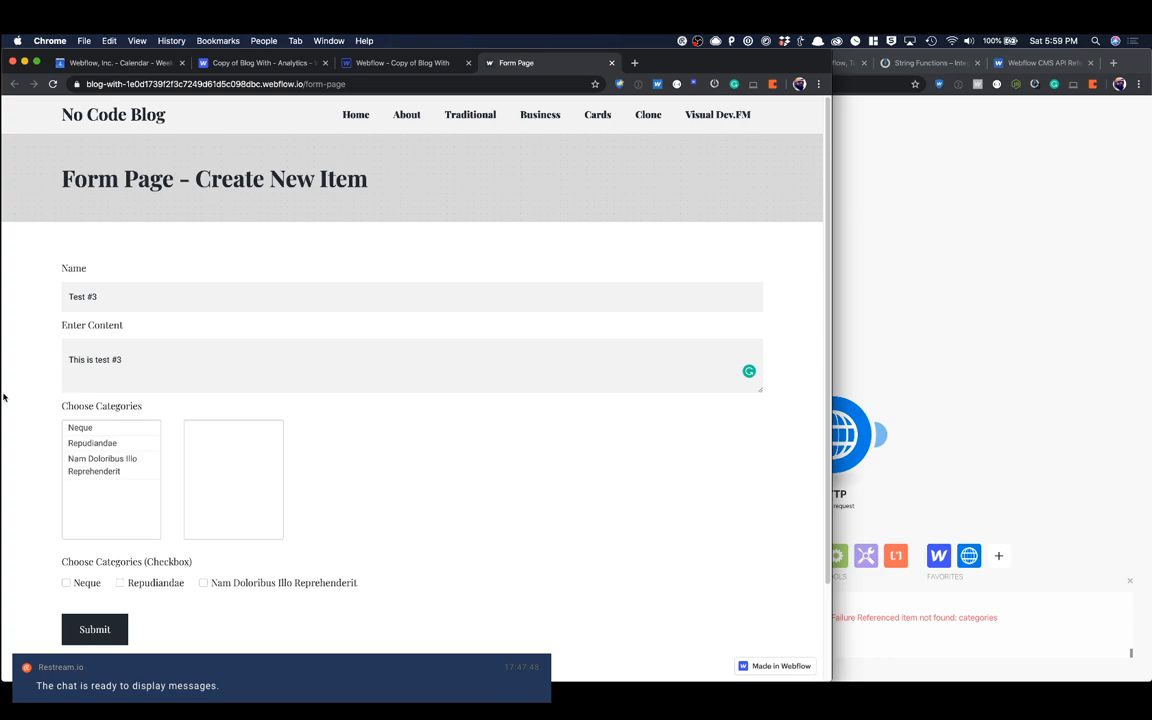
left_click(120, 427)
left_click(143, 428)
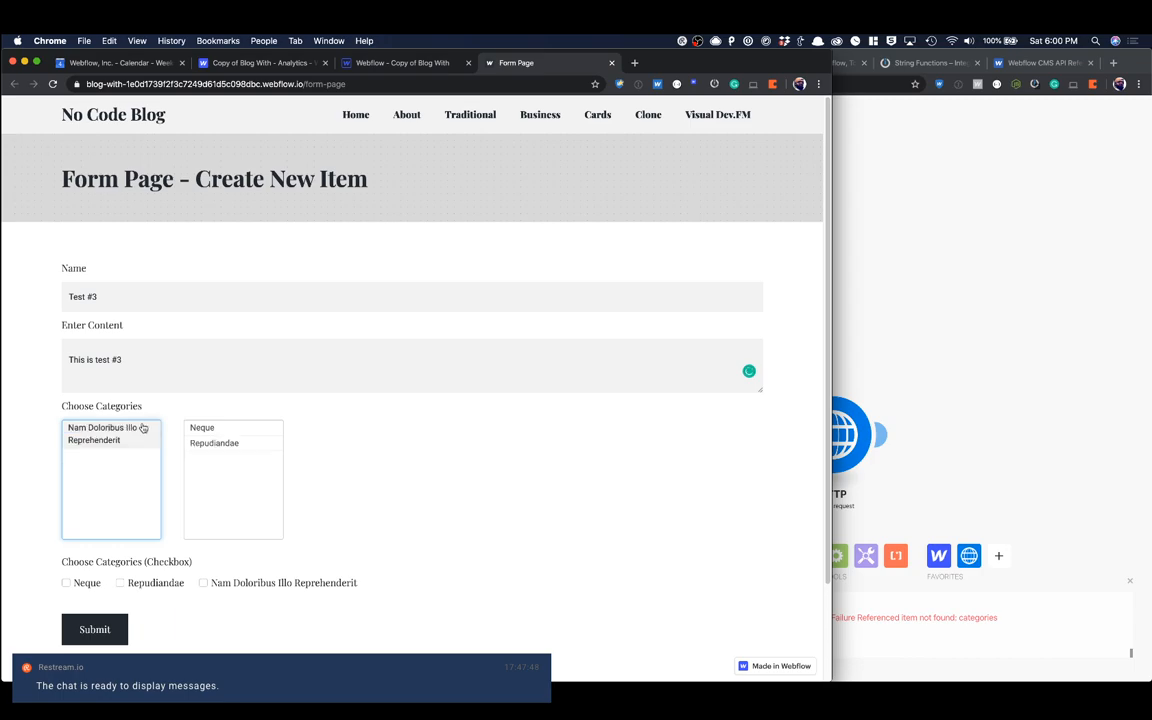
Step: Run the Integromat scenario once, listening for new bundles, and submit the Test #3 form
left_click(966, 336)
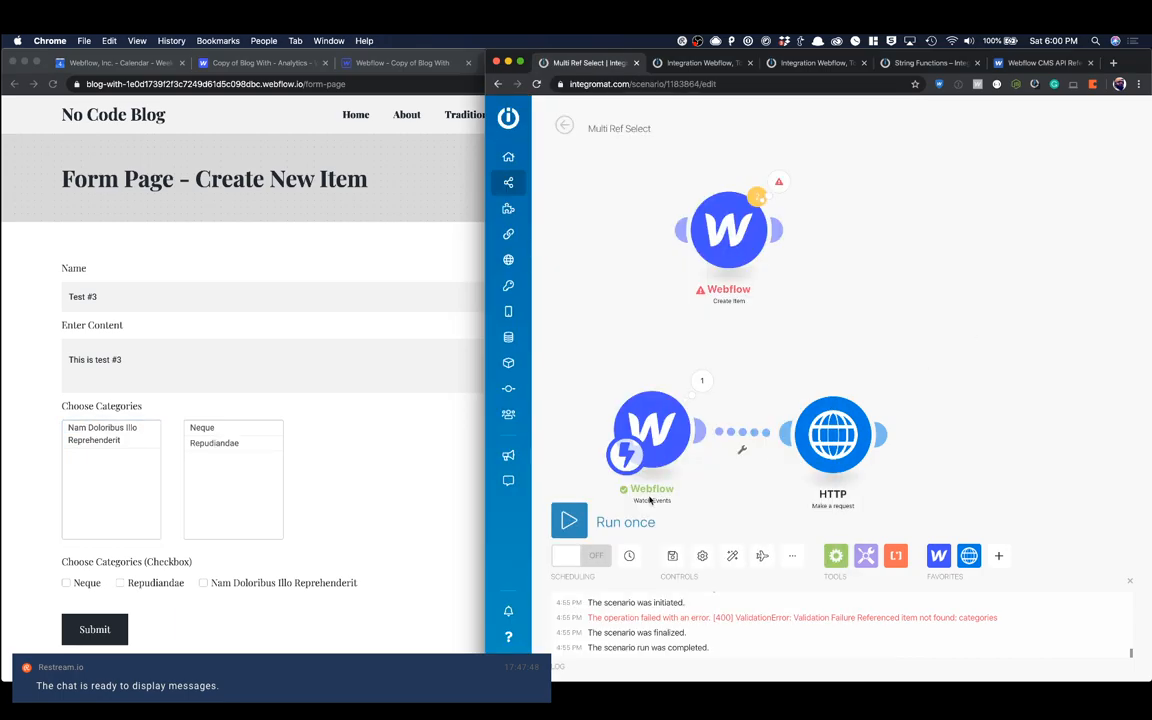
left_click(569, 521)
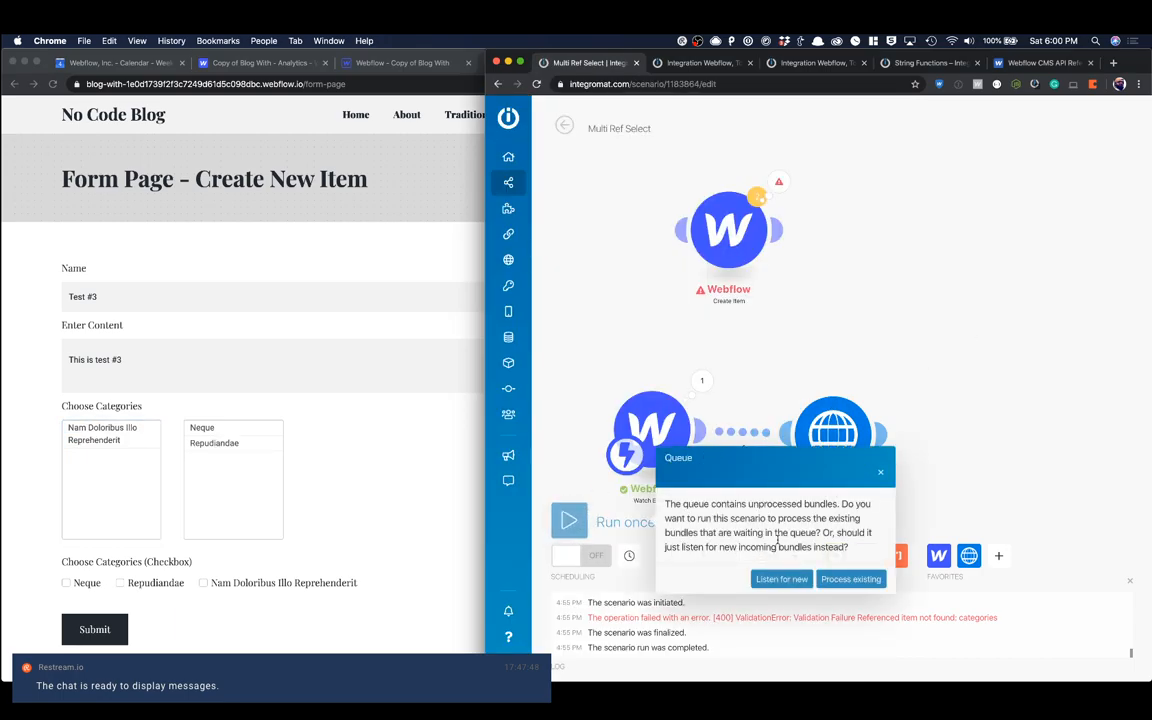
left_click(791, 578)
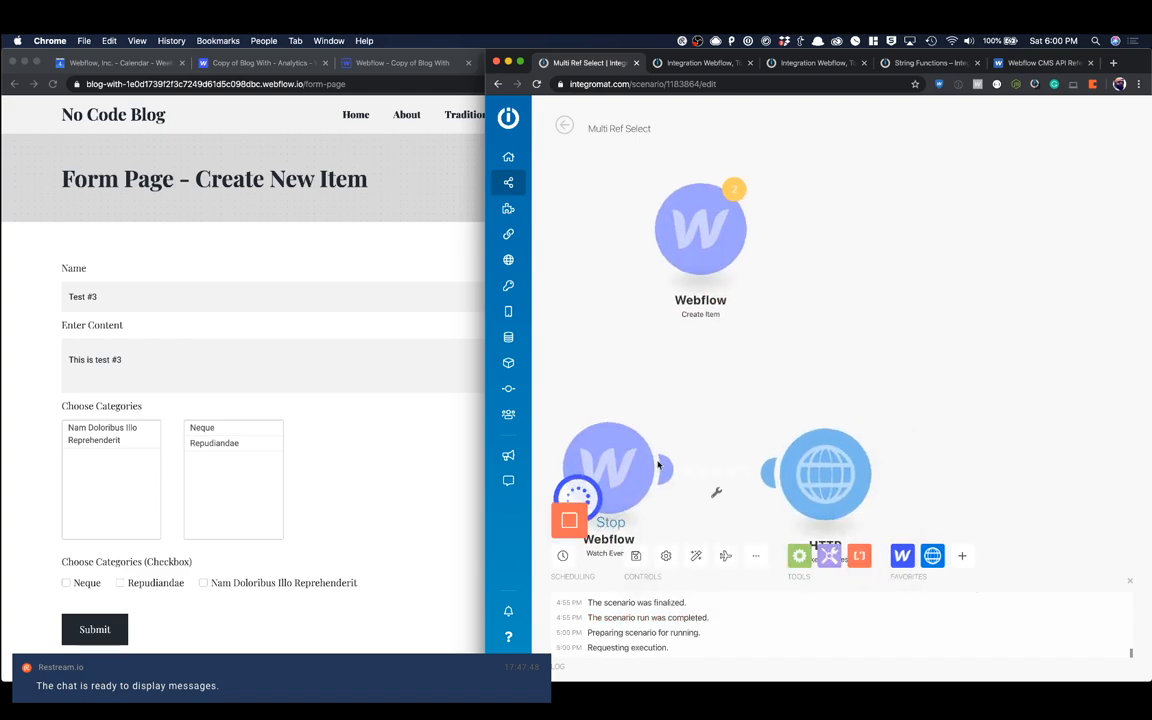
left_click(363, 422)
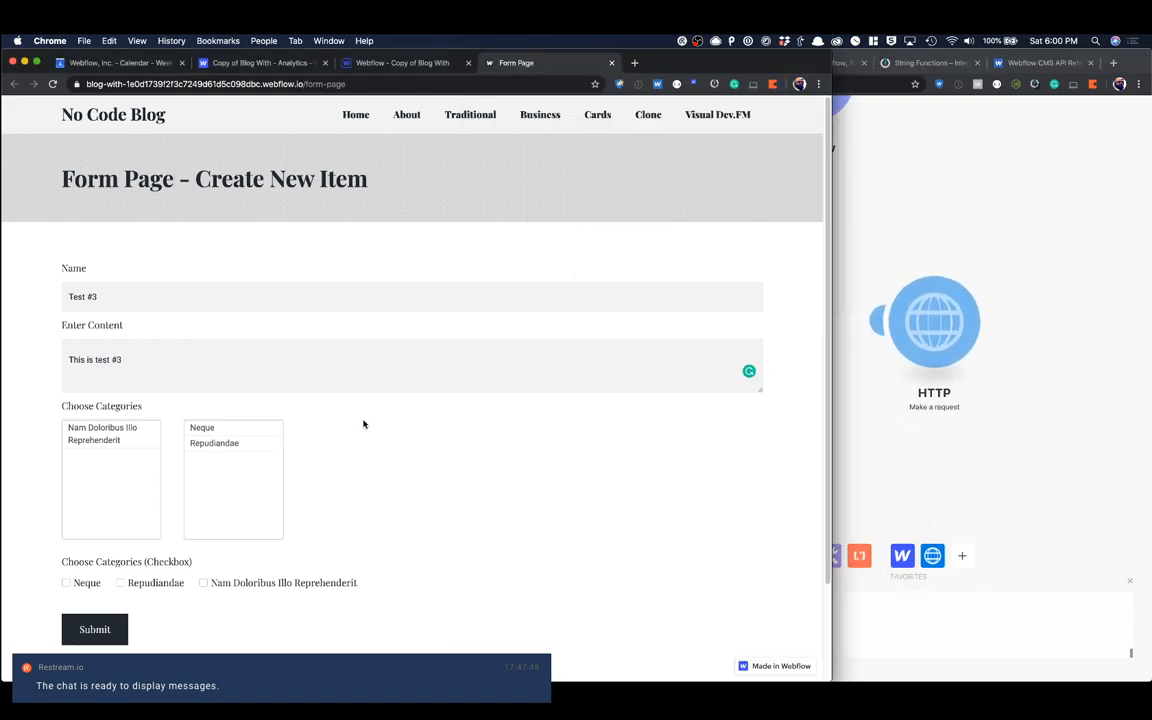
left_click(93, 634)
Step: Inspect the input and output bundles of the HTTP module's run, including the status code
left_click(894, 446)
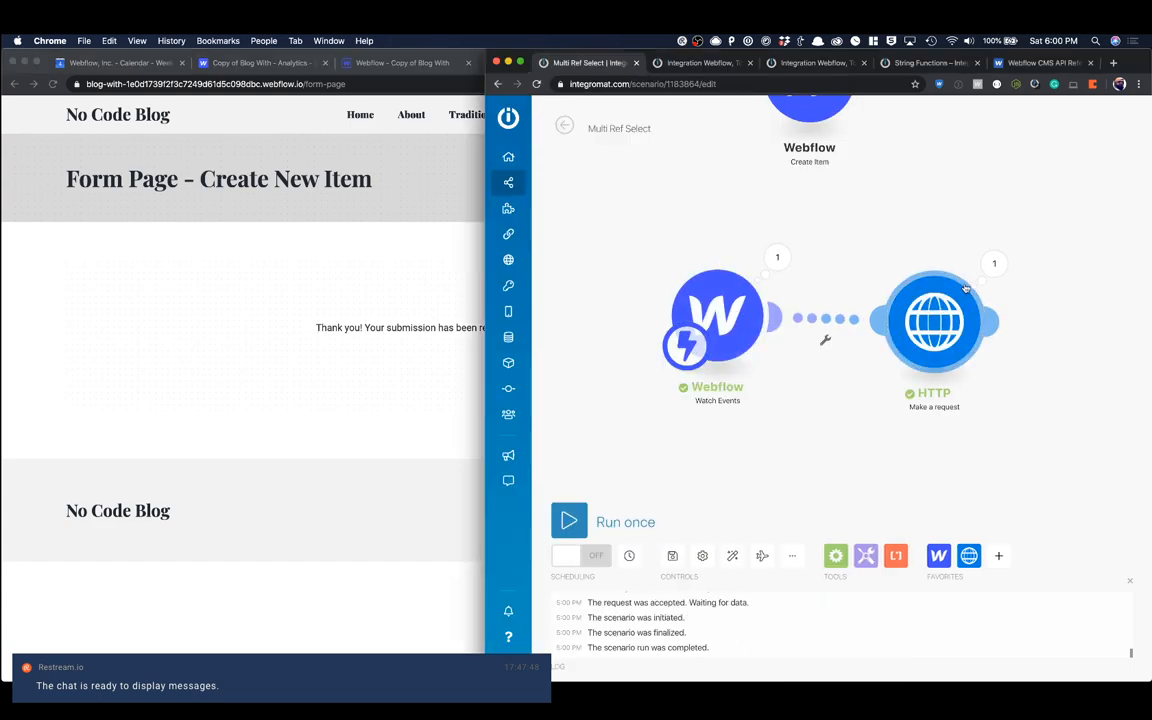
left_click(992, 266)
scroll(857, 410, "down", 2)
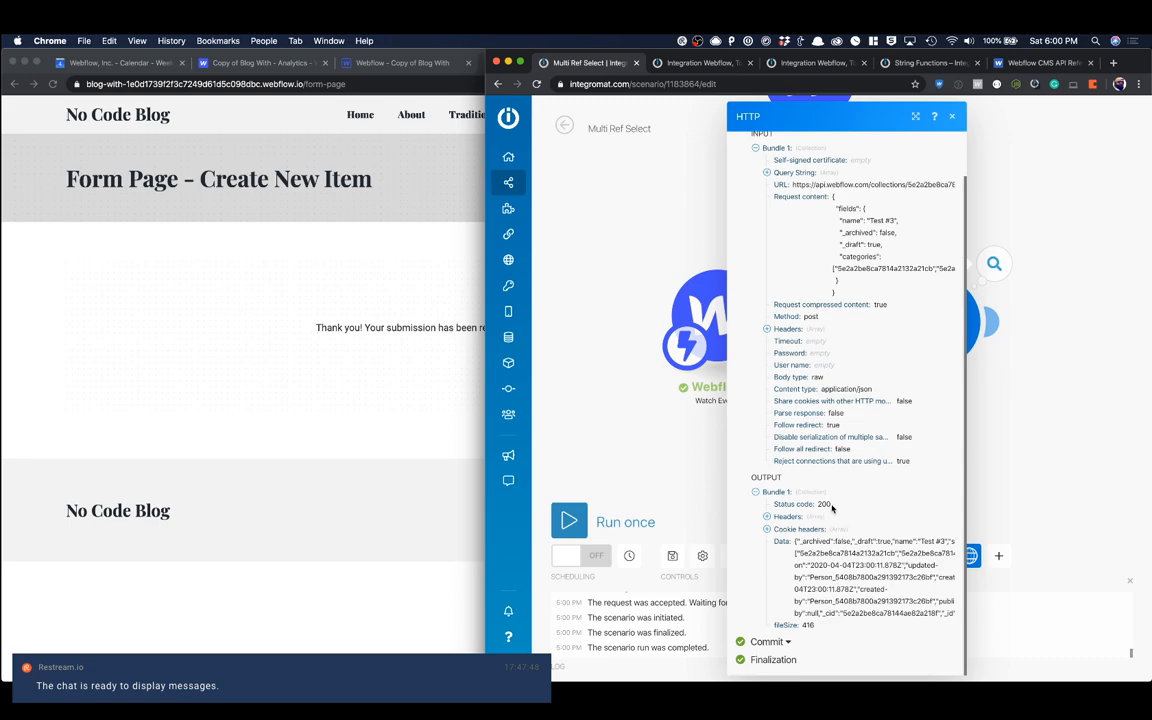
Step: Switch to the Webflow Designer, close the open collection settings, reload the project and open the Blog Posts collection
left_click(632, 449)
left_click(380, 62)
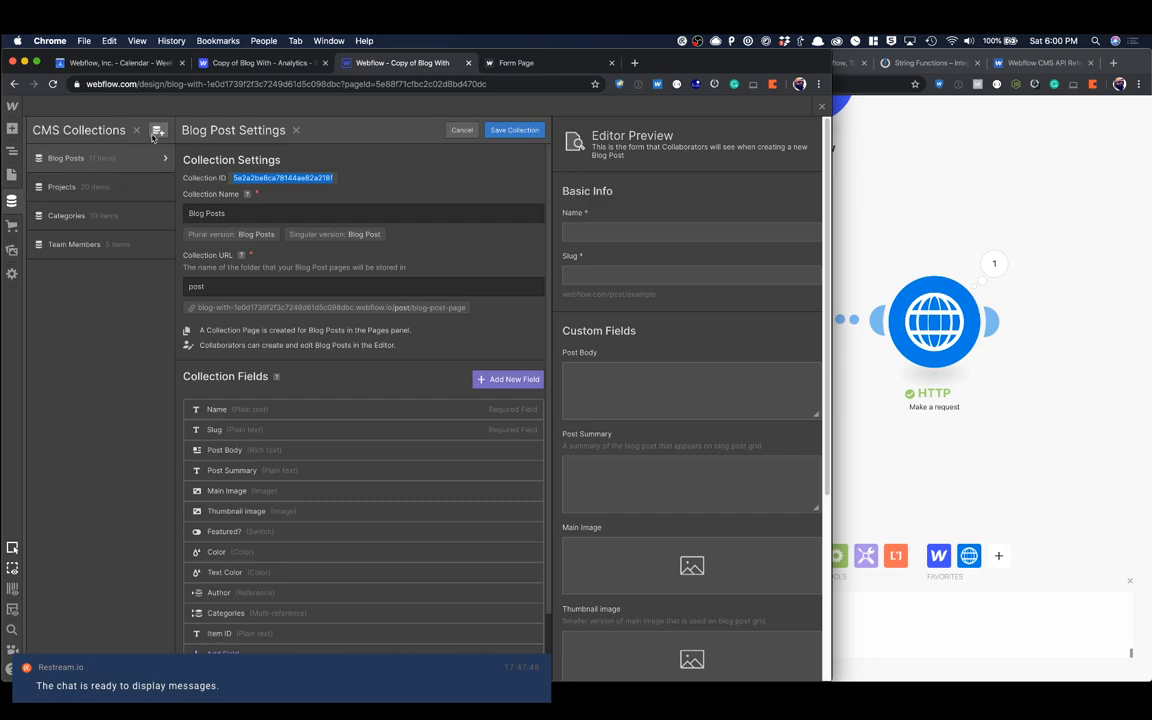
left_click(821, 106)
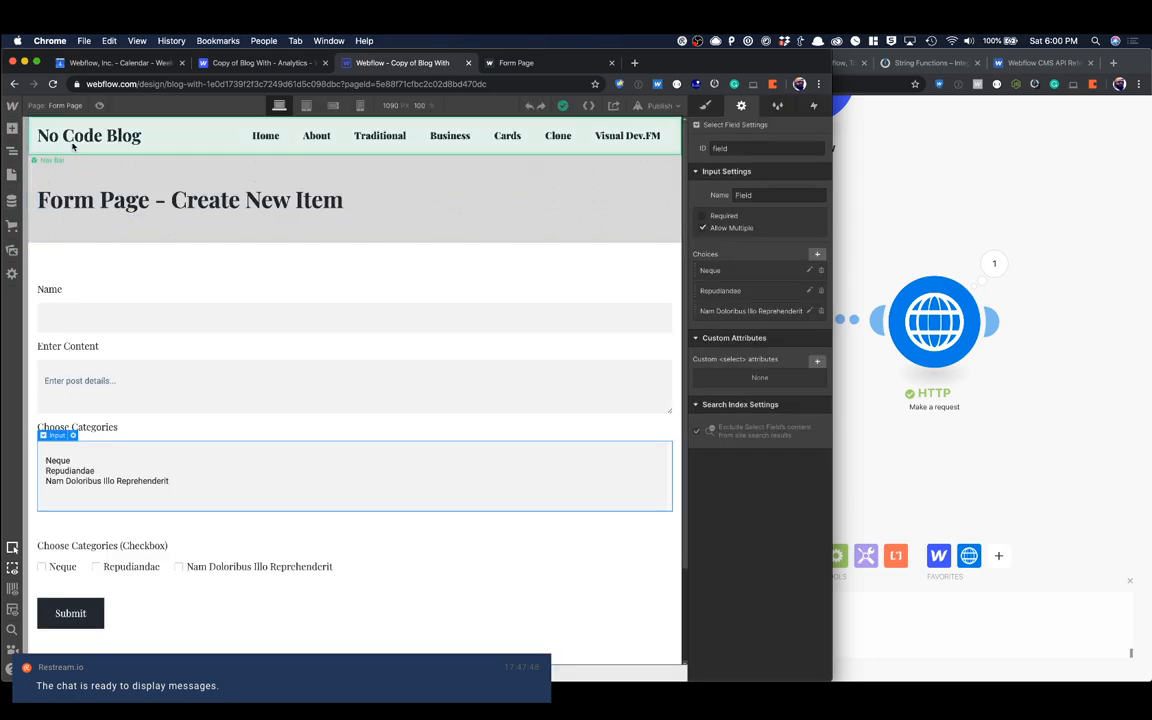
left_click(54, 84)
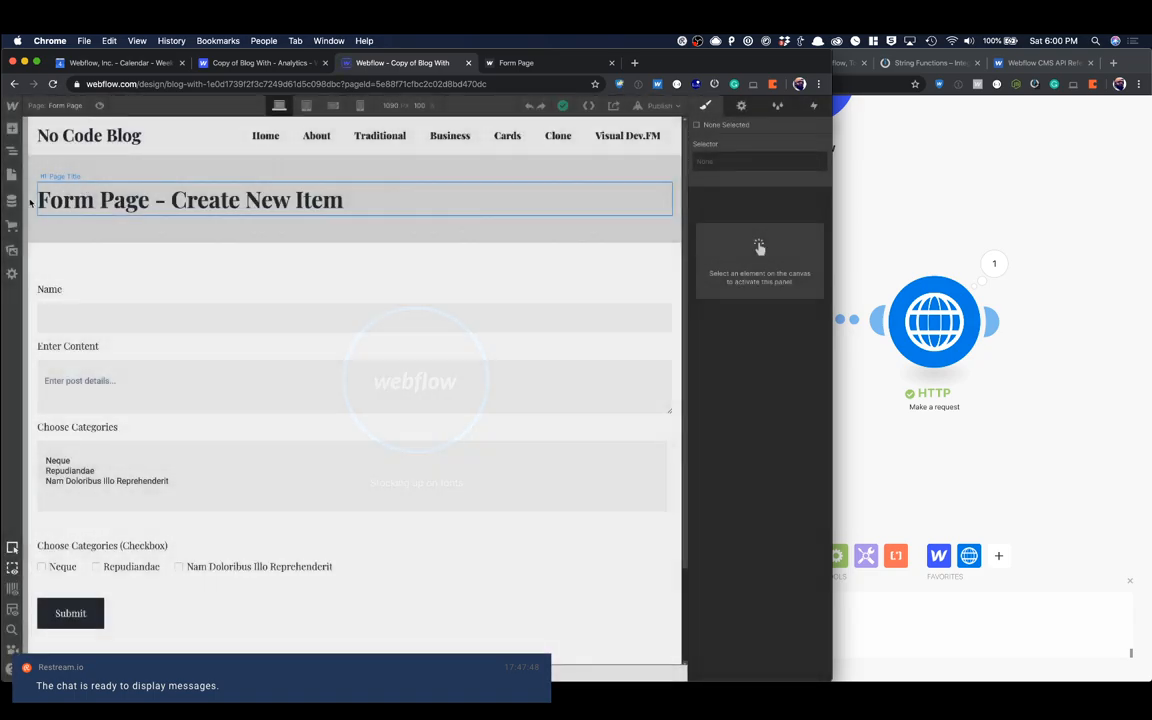
left_click(12, 201)
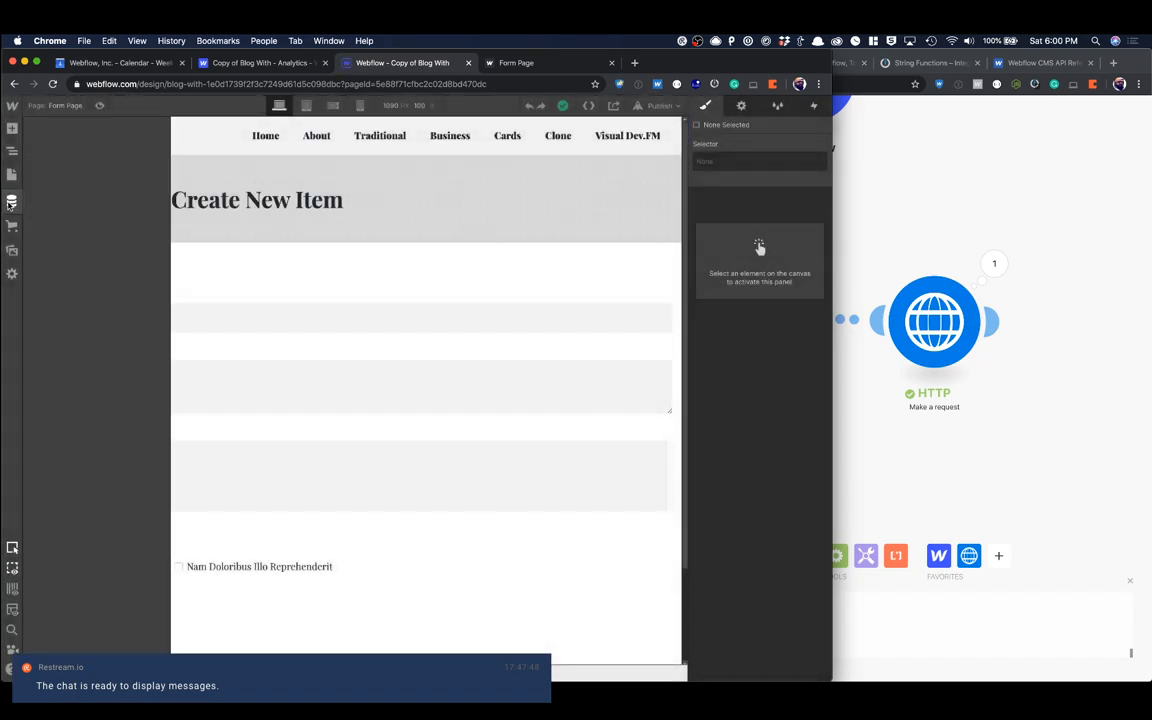
left_click(72, 159)
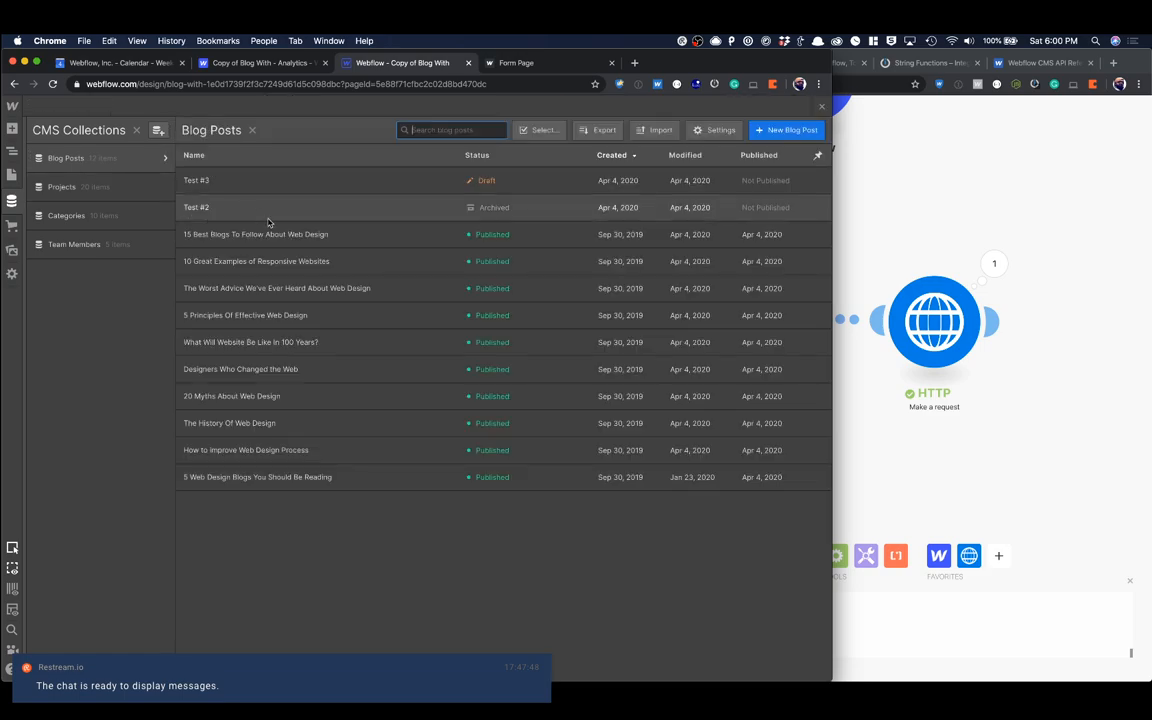
Step: Open the Test #3 blog post, check its fields including the Categories, and close the CMS collections
left_click(226, 184)
scroll(455, 275, "down", 5)
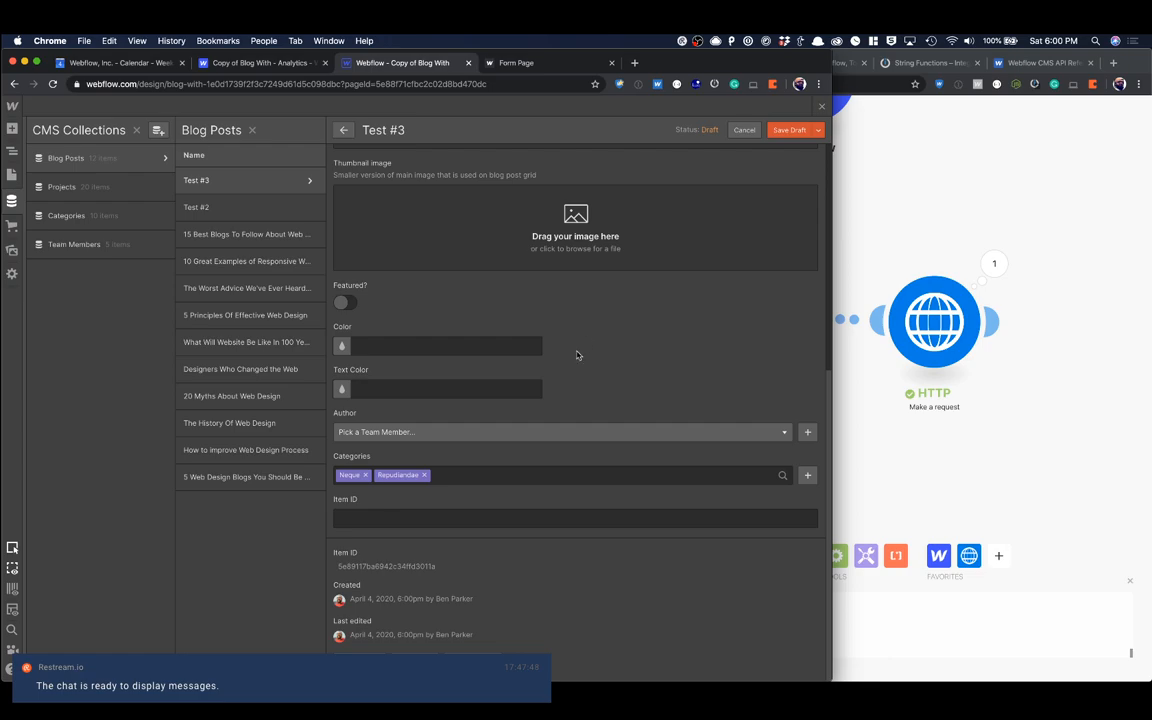
scroll(478, 488, "up", 3)
scroll(478, 488, "down", 3)
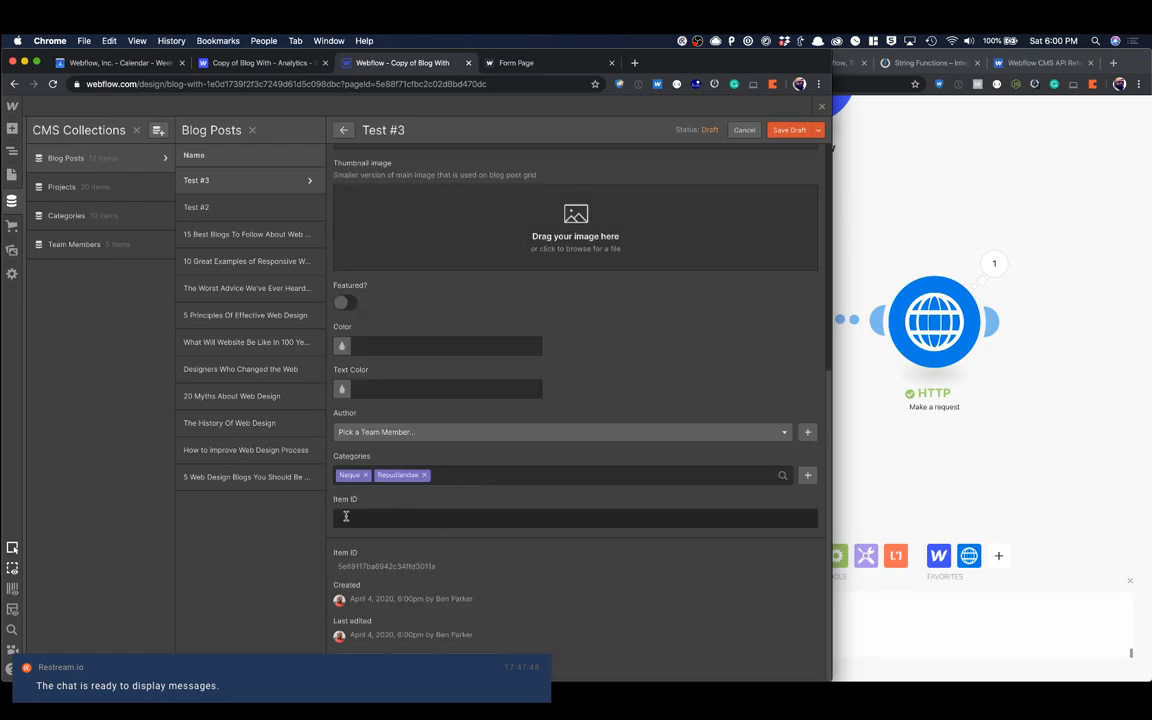
left_click(820, 107)
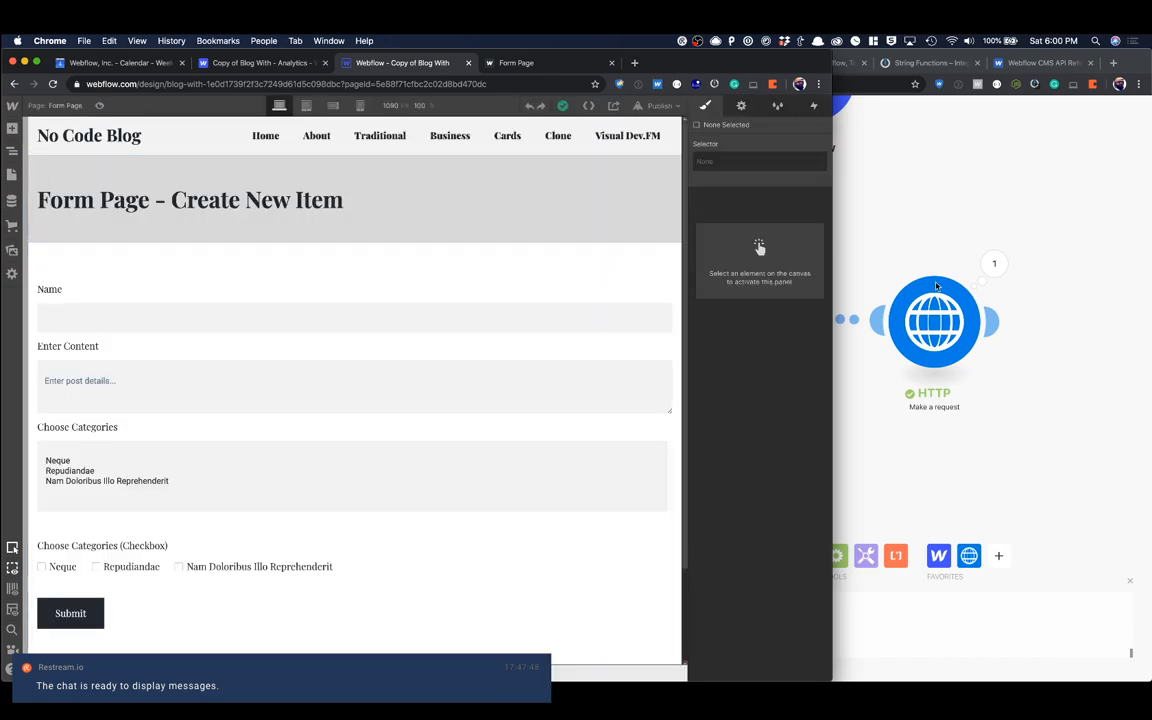
left_click(850, 320)
mouse_move(742, 328)
left_mouse_down()
mouse_move(701, 342)
mouse_move(724, 314)
mouse_move(727, 342)
left_mouse_up()
mouse_move(951, 331)
left_mouse_down()
mouse_move(902, 346)
mouse_move(980, 333)
mouse_move(863, 339)
mouse_move(1000, 324)
mouse_move(962, 347)
left_mouse_up()
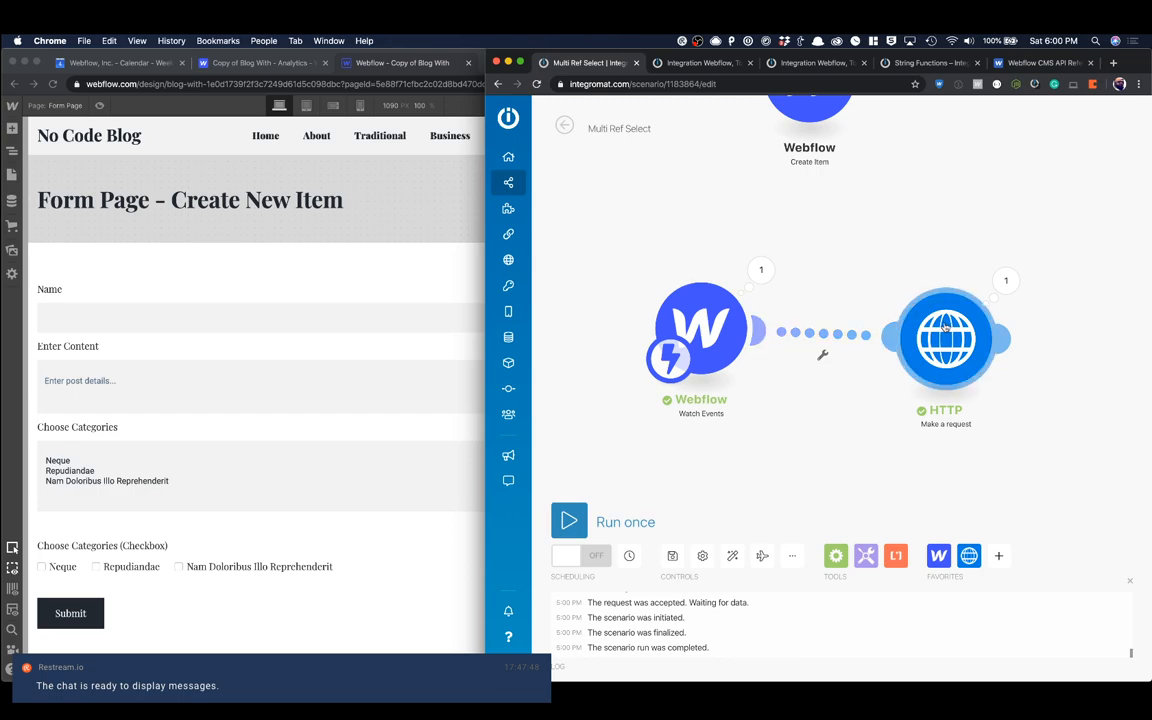
left_click_drag(944, 327, 904, 312)
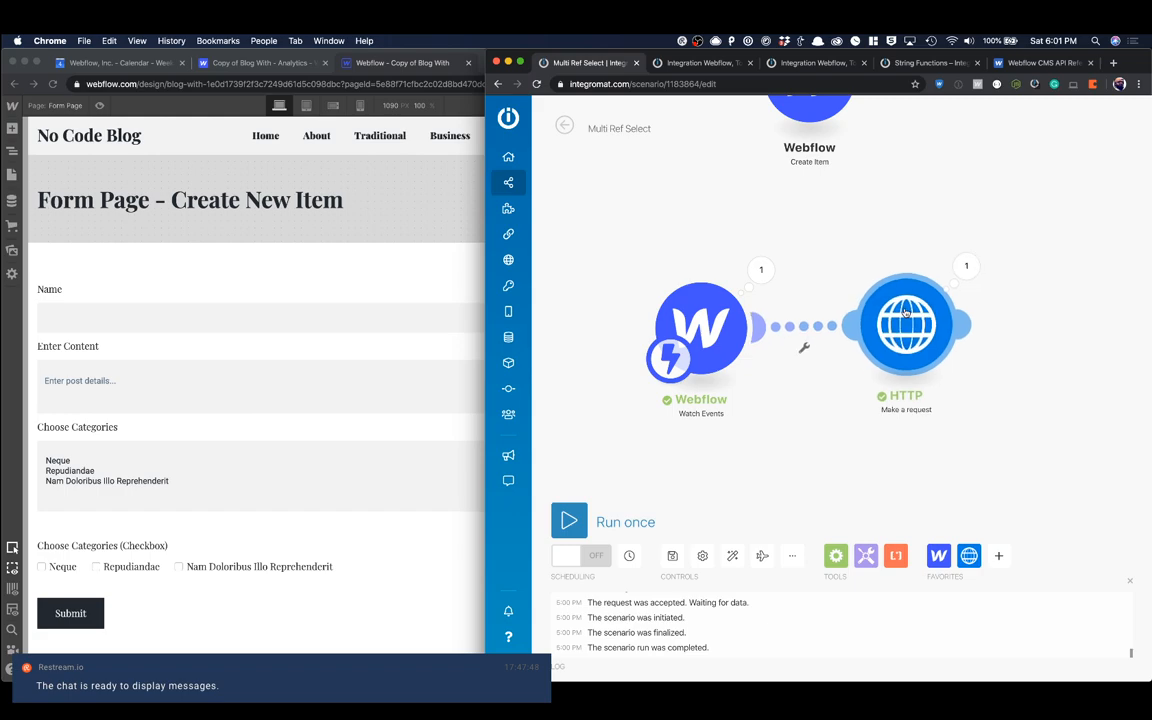
left_click(400, 322)
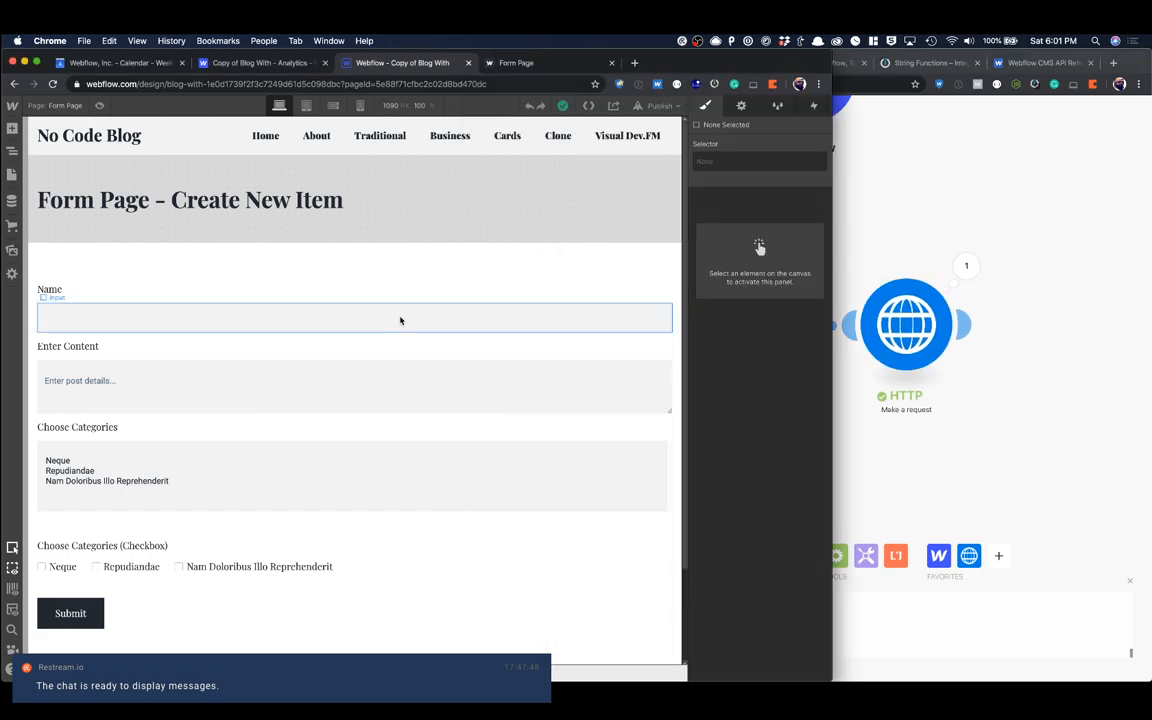
Step: Check the value of the Neque choice in the Choose Categories select field without changing it, and select the category checkboxes' div block
left_click(213, 455)
key("d")
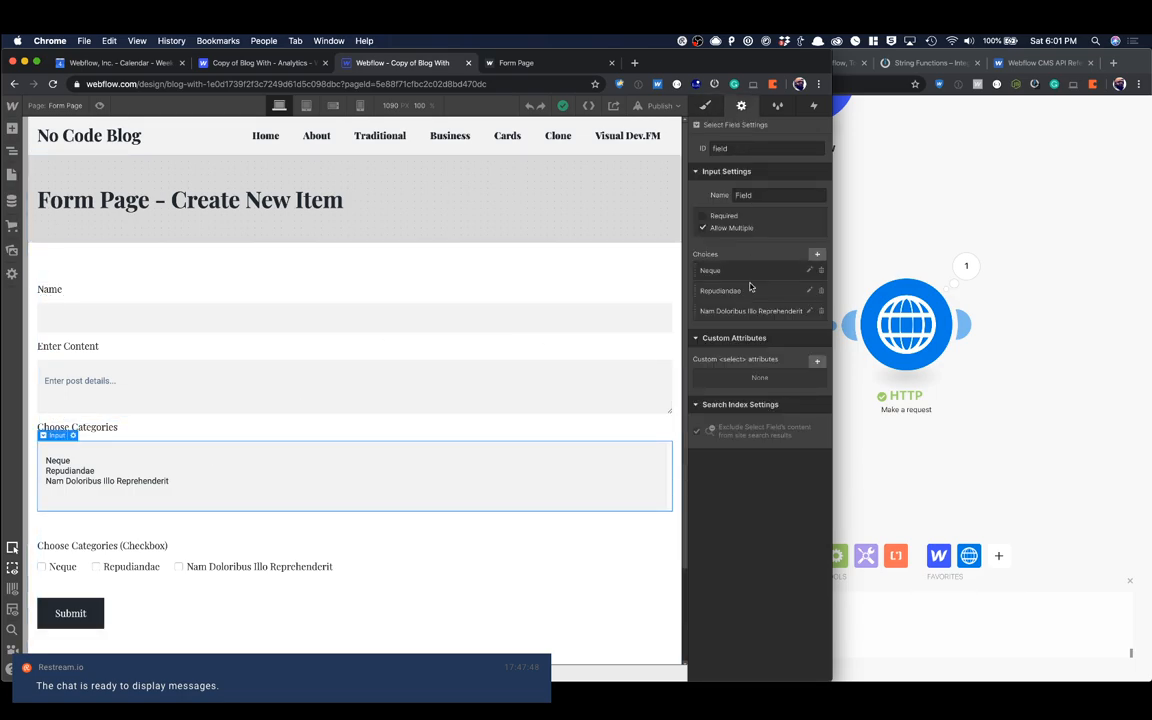
left_click(740, 272)
left_click_drag(731, 341, 816, 341)
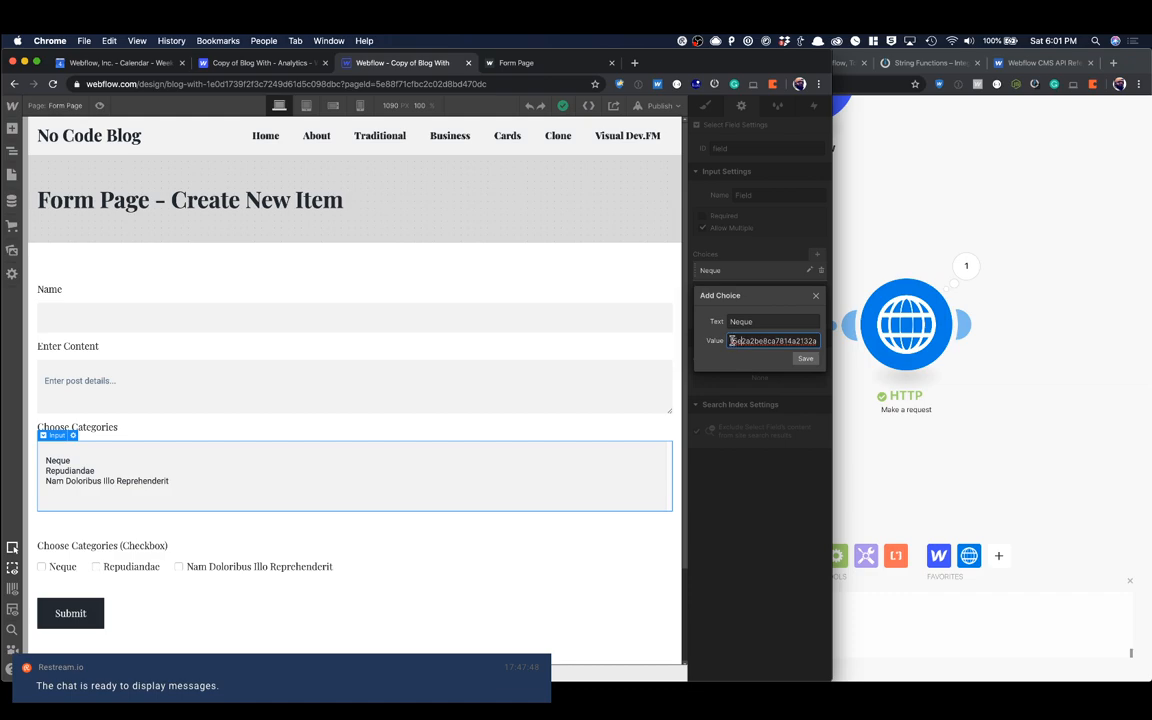
left_click(806, 359)
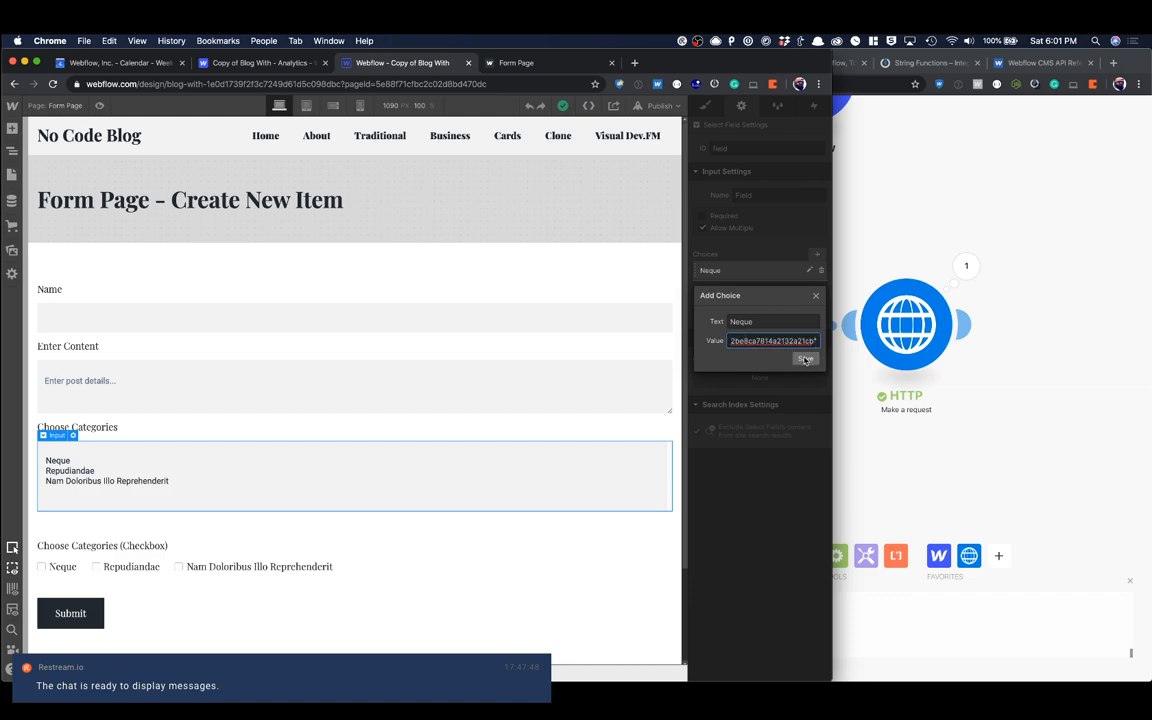
type(",")
key("BackSpace")
type(",")
key("BackSpace")
left_click(817, 295)
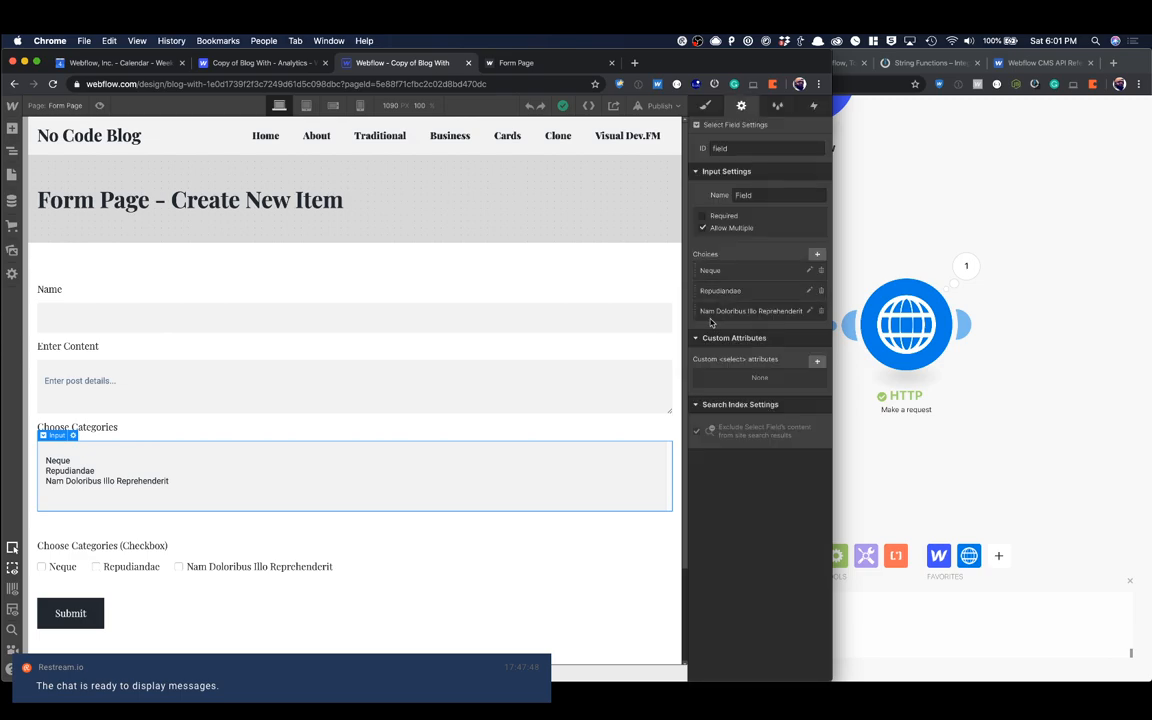
scroll(316, 406, "down", 1)
left_click(369, 522)
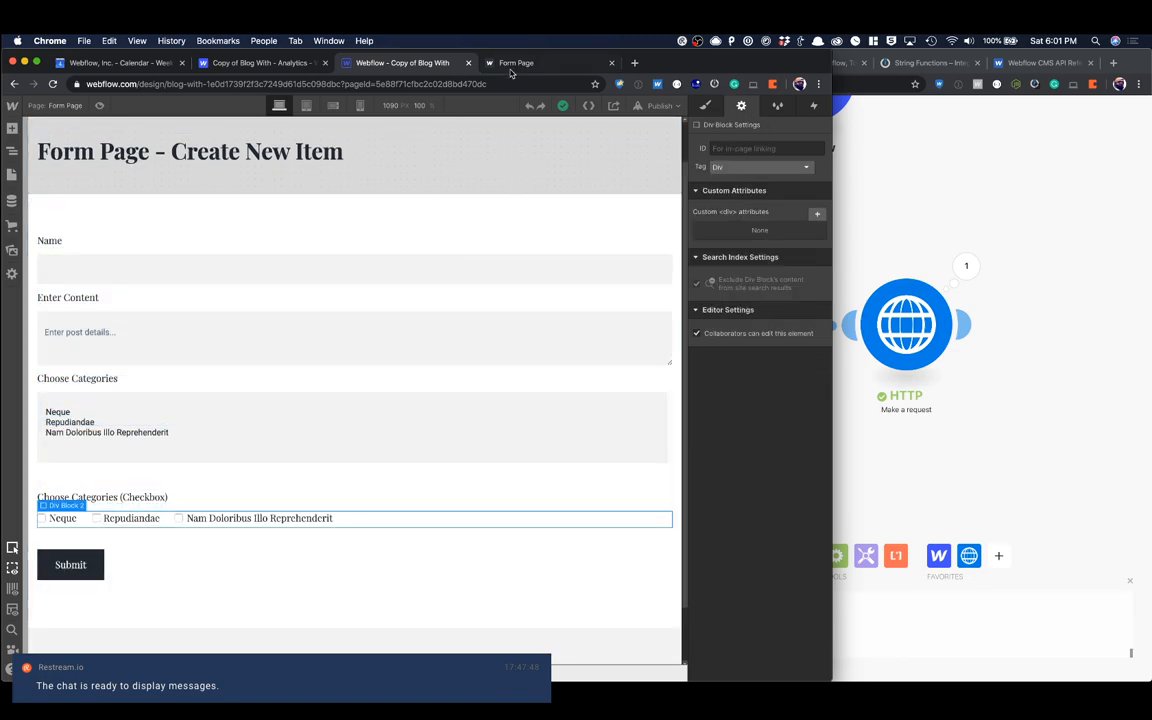
Step: Unlink the HTTP module from the Webflow Watch Events module in the Integromat scenario and move the two modules apart
left_click(856, 224)
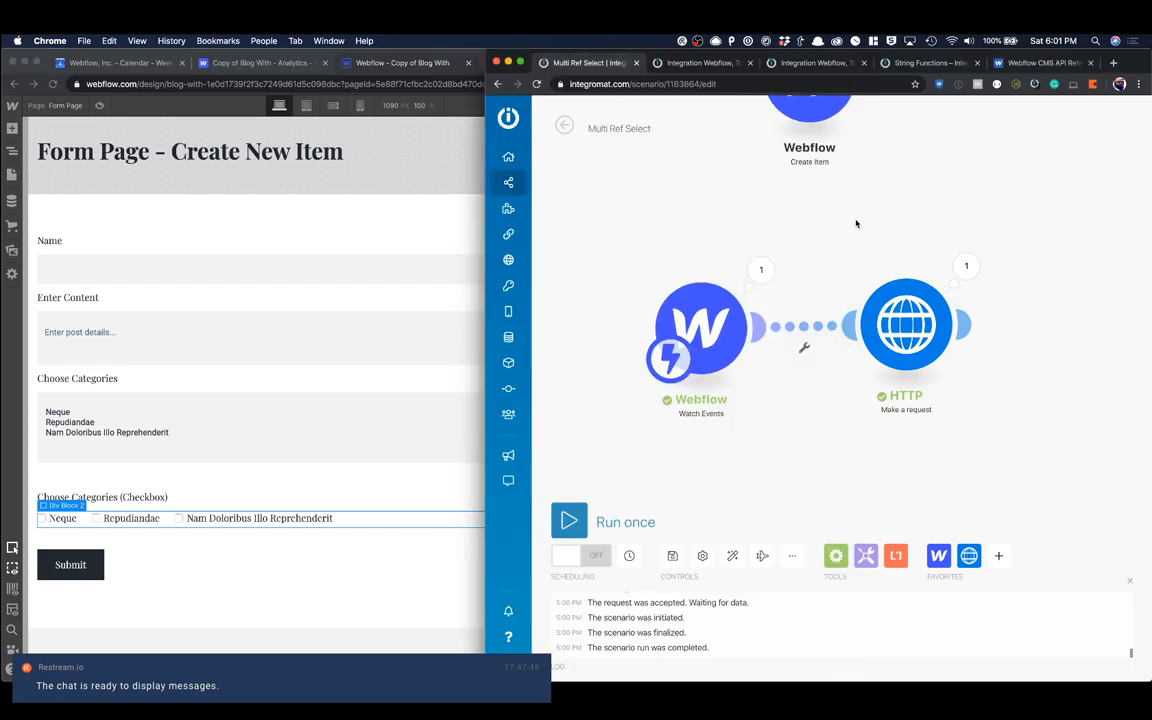
left_click_drag(731, 312, 703, 221)
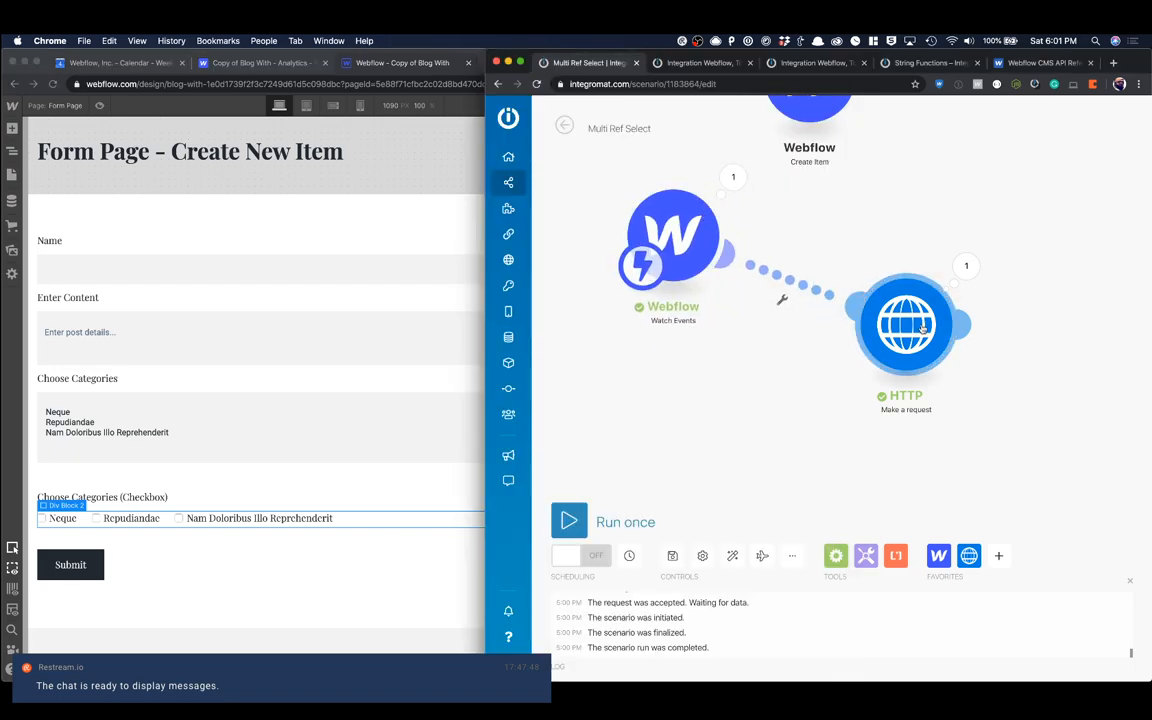
mouse_move(892, 315)
left_mouse_down()
mouse_move(914, 248)
mouse_move(896, 327)
left_mouse_up()
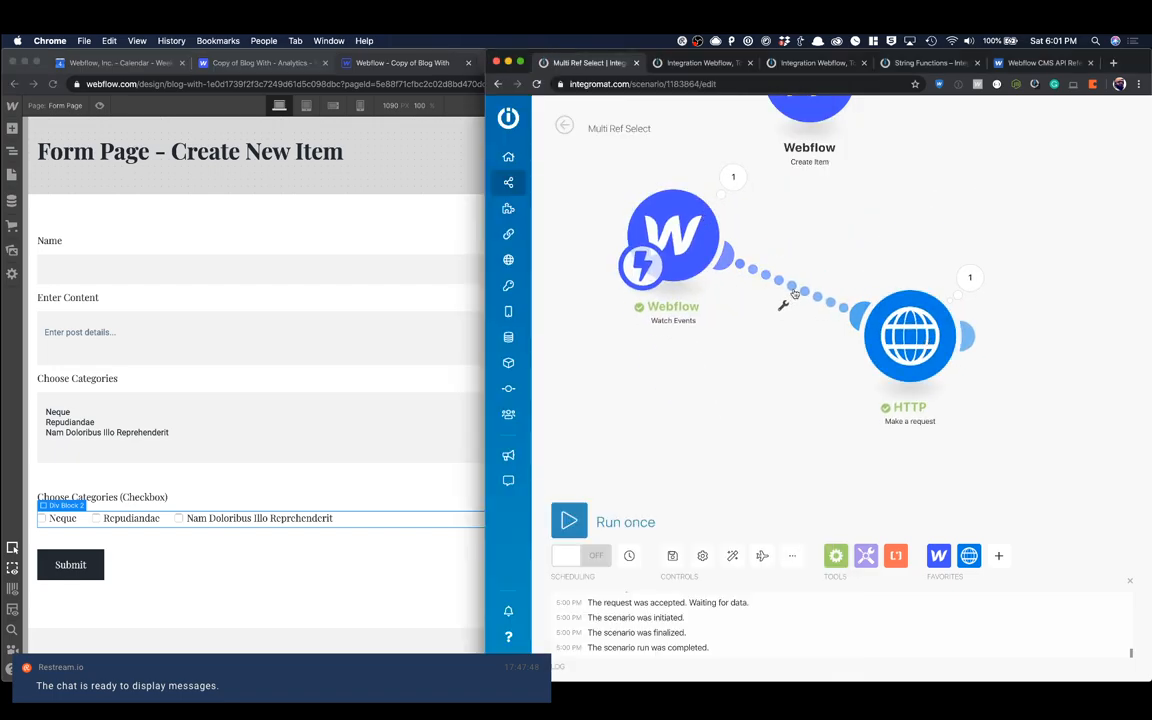
left_click(783, 304)
left_click(808, 323)
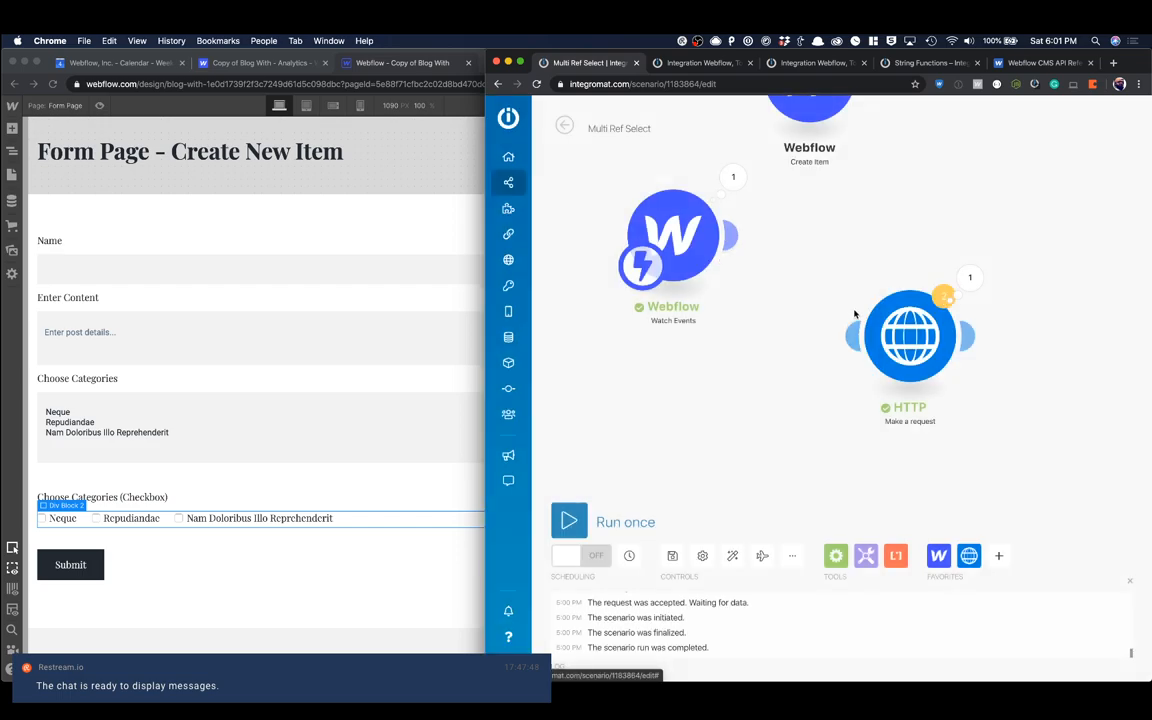
left_click_drag(907, 334, 1027, 207)
left_click_drag(692, 249, 646, 354)
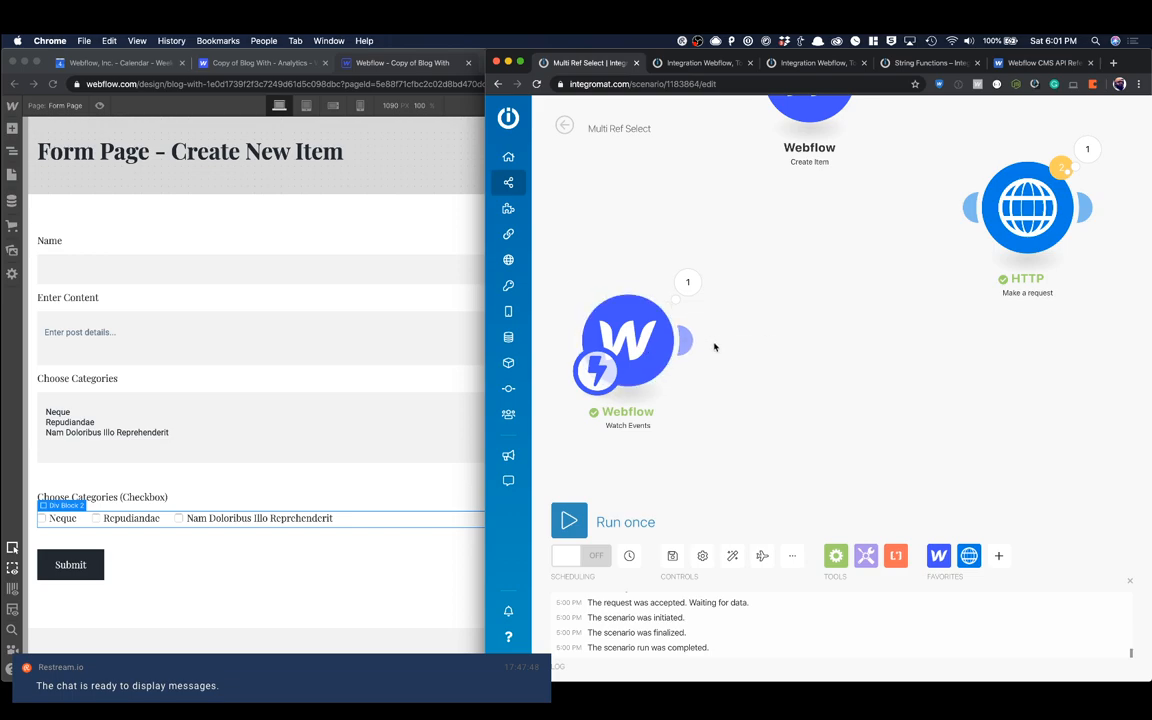
Step: Add a Tools Set variable module between Watch Events and HTTP, and unlink it from the Webflow trigger
left_click(863, 558)
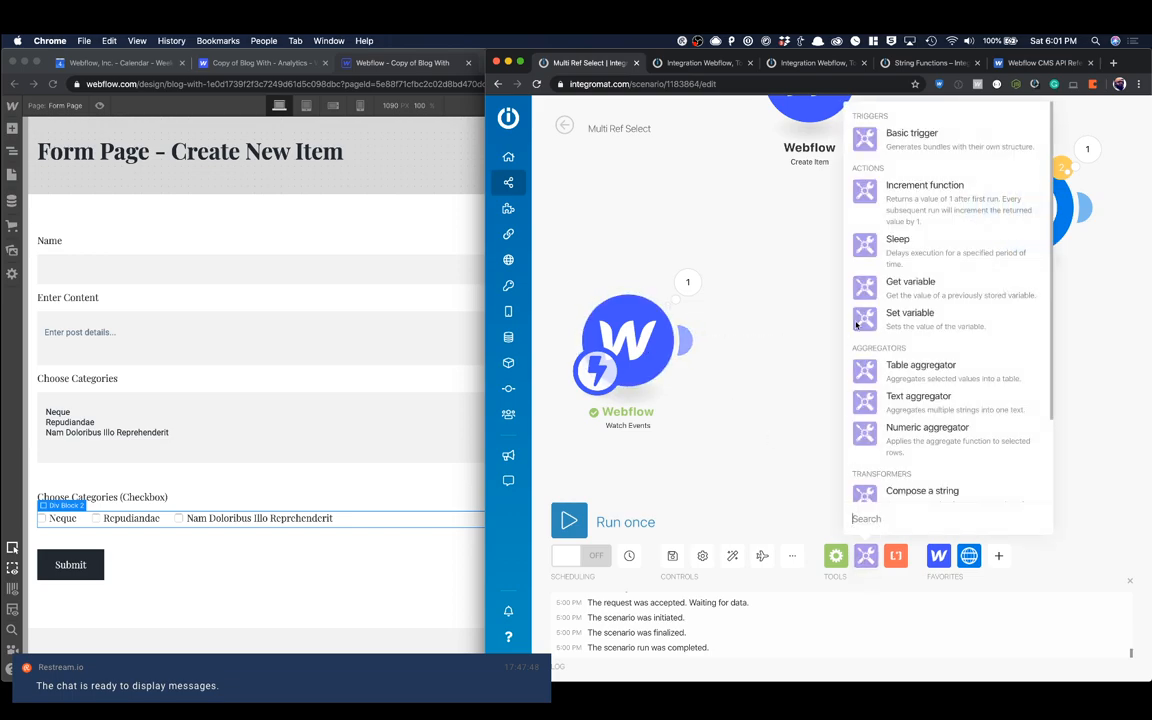
left_click(925, 292)
left_click_drag(910, 345, 775, 275)
left_click(628, 334)
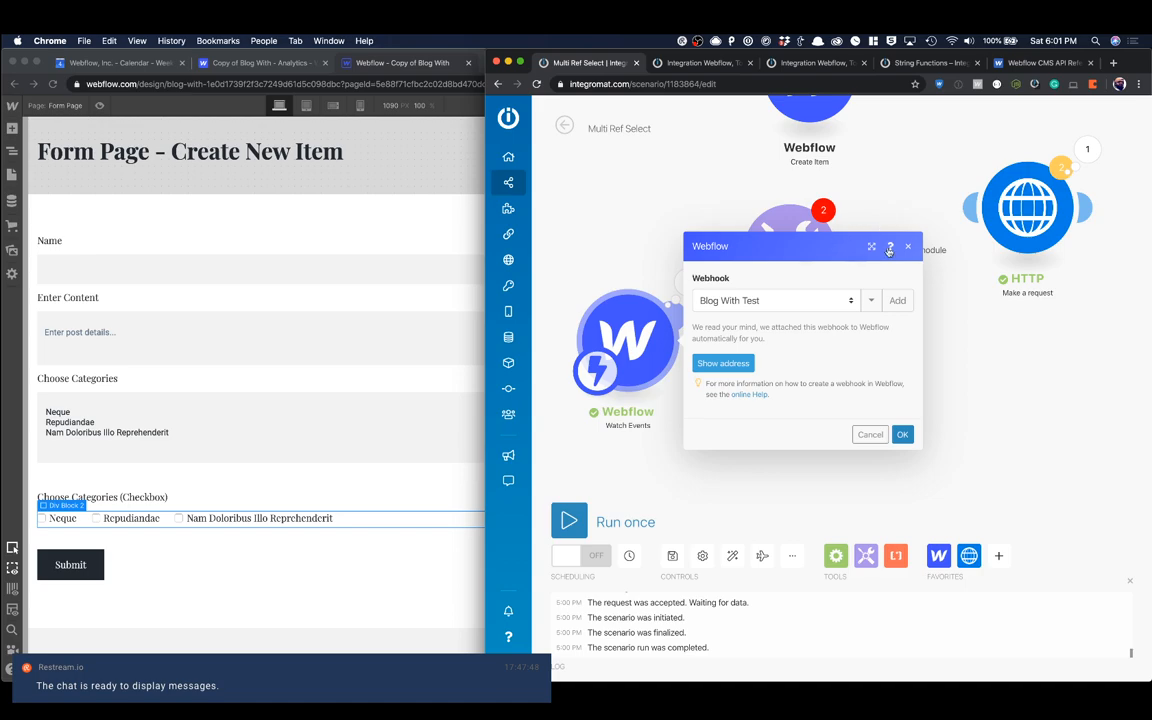
left_click(907, 246)
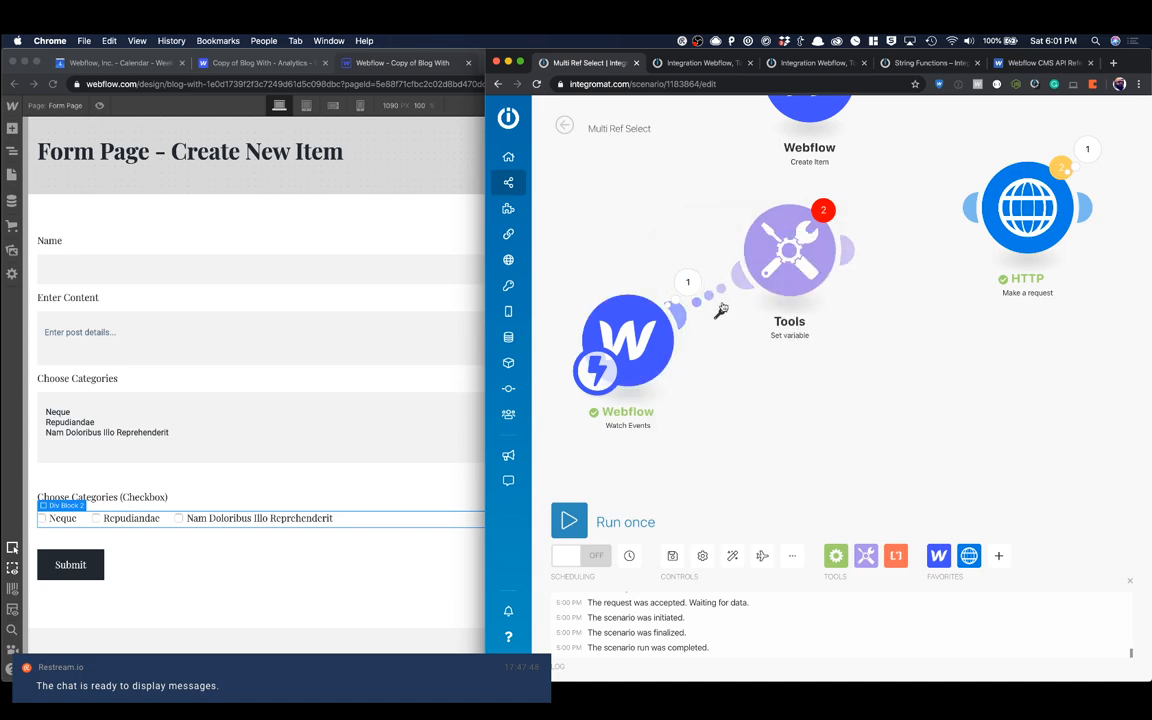
left_click(720, 311)
left_click(748, 327)
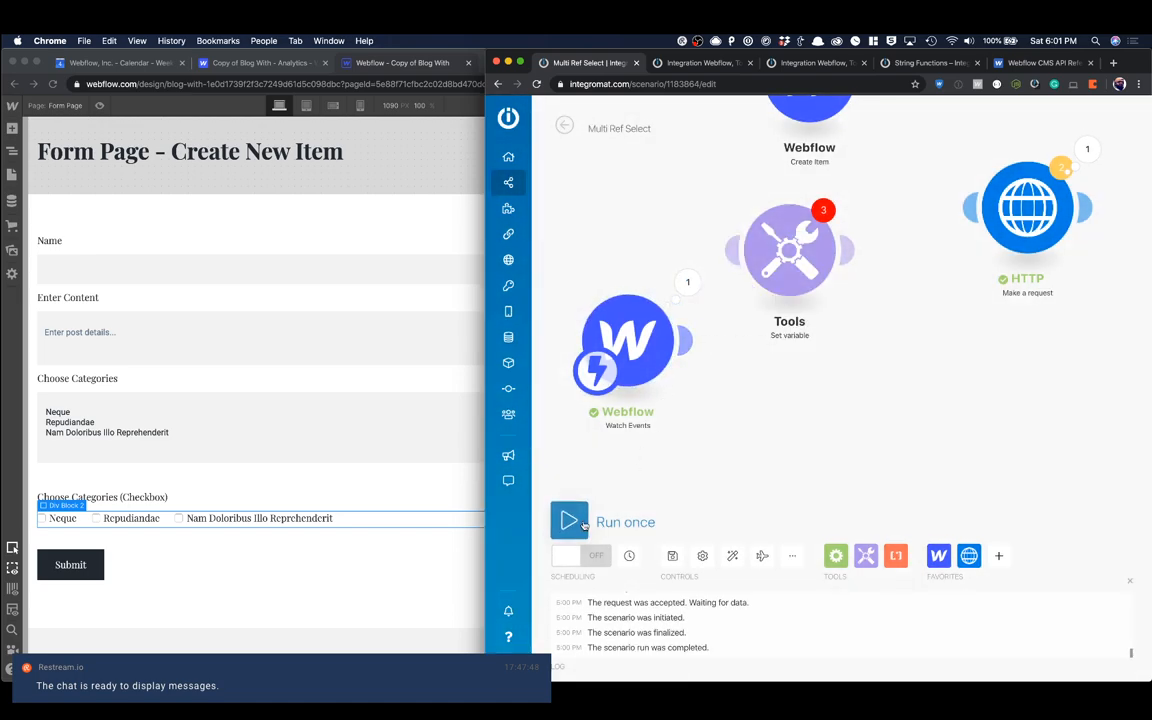
Step: Run the Webflow Watch Events module on its own, listening for new bundles
right_click(648, 334)
left_click(676, 369)
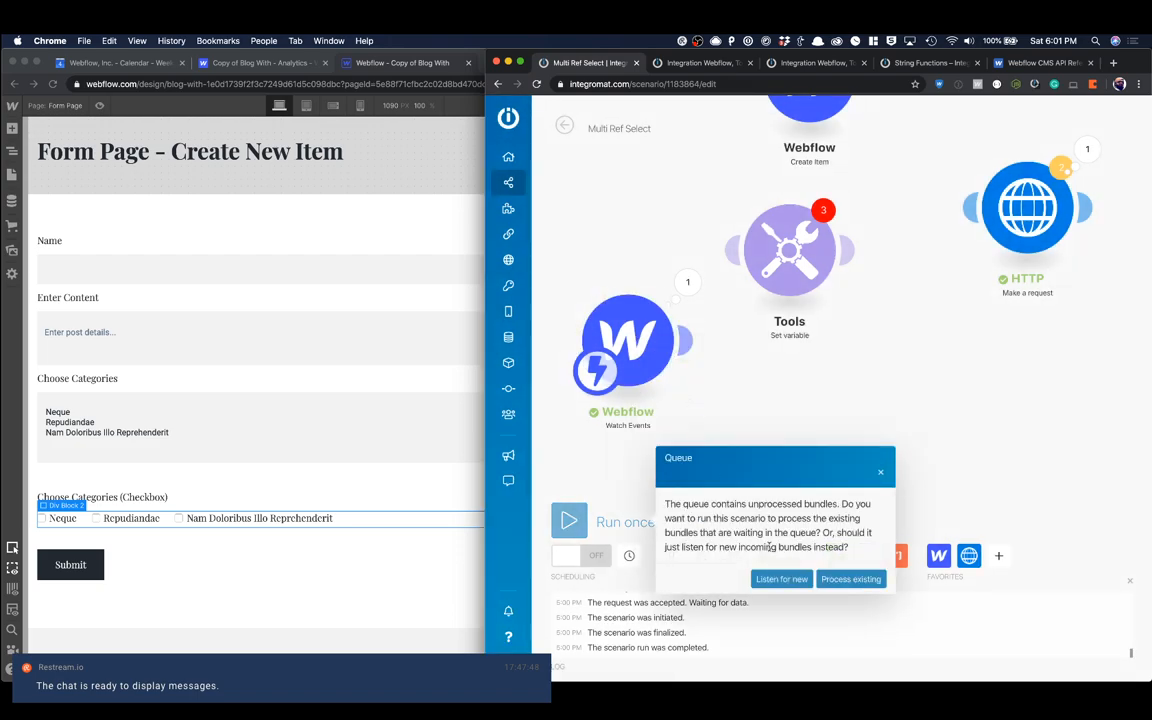
left_click(781, 579)
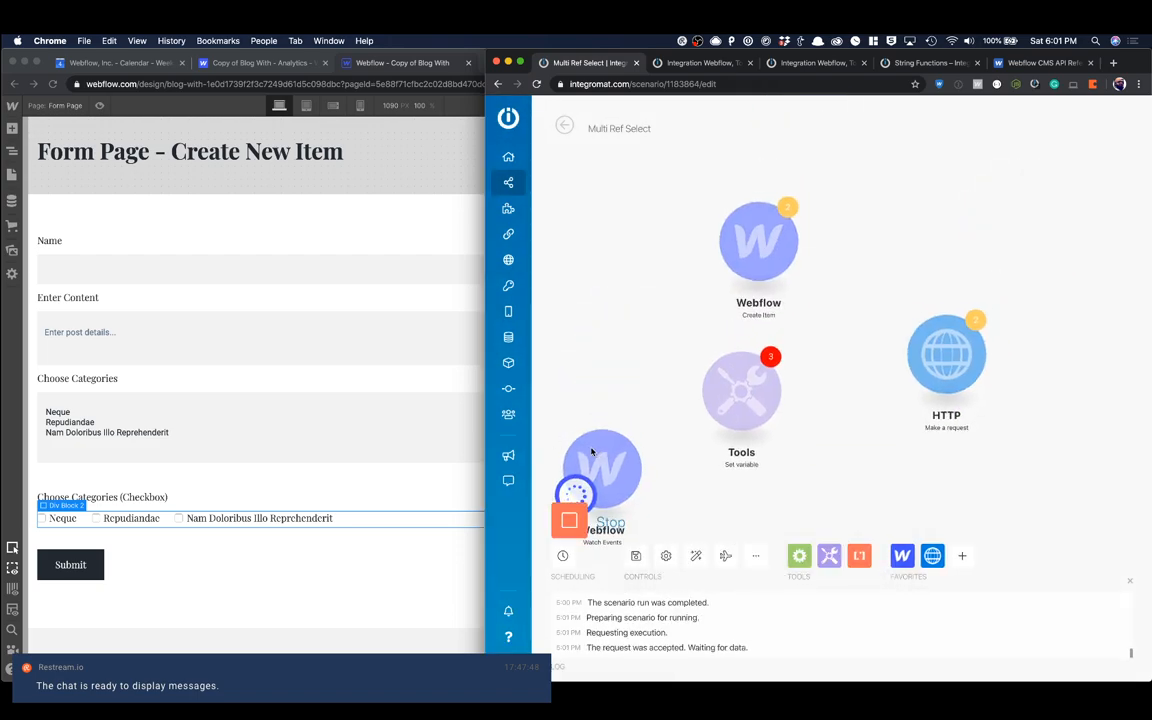
Step: Fill in the form page with name "Test #4", content "This is test 4" and the checkboxes Neque and Repudiandae, and submit it
left_click(393, 364)
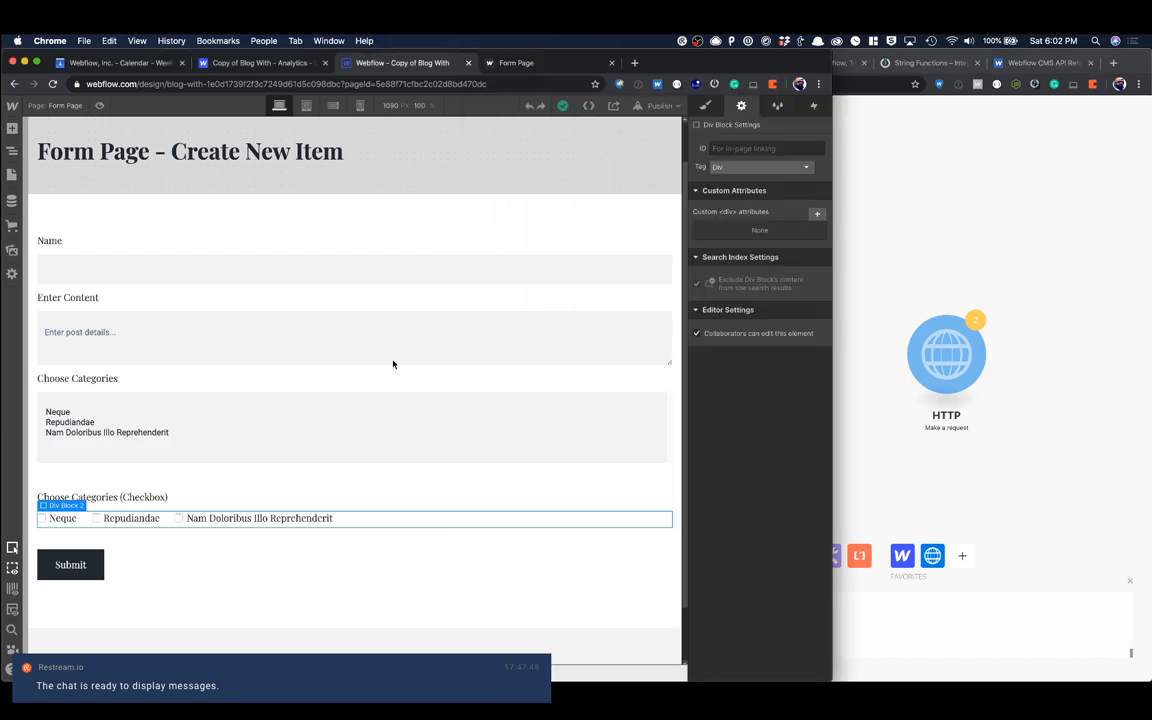
left_click(521, 70)
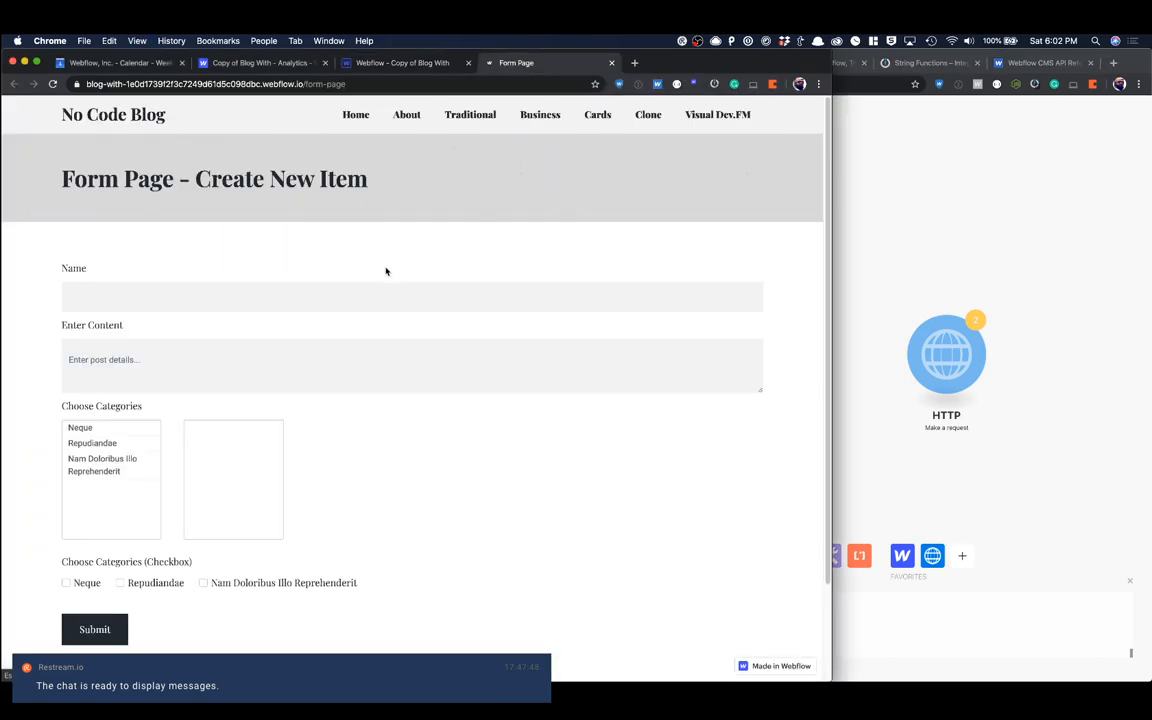
left_click(276, 302)
type("Testing")
type("This is test 4")
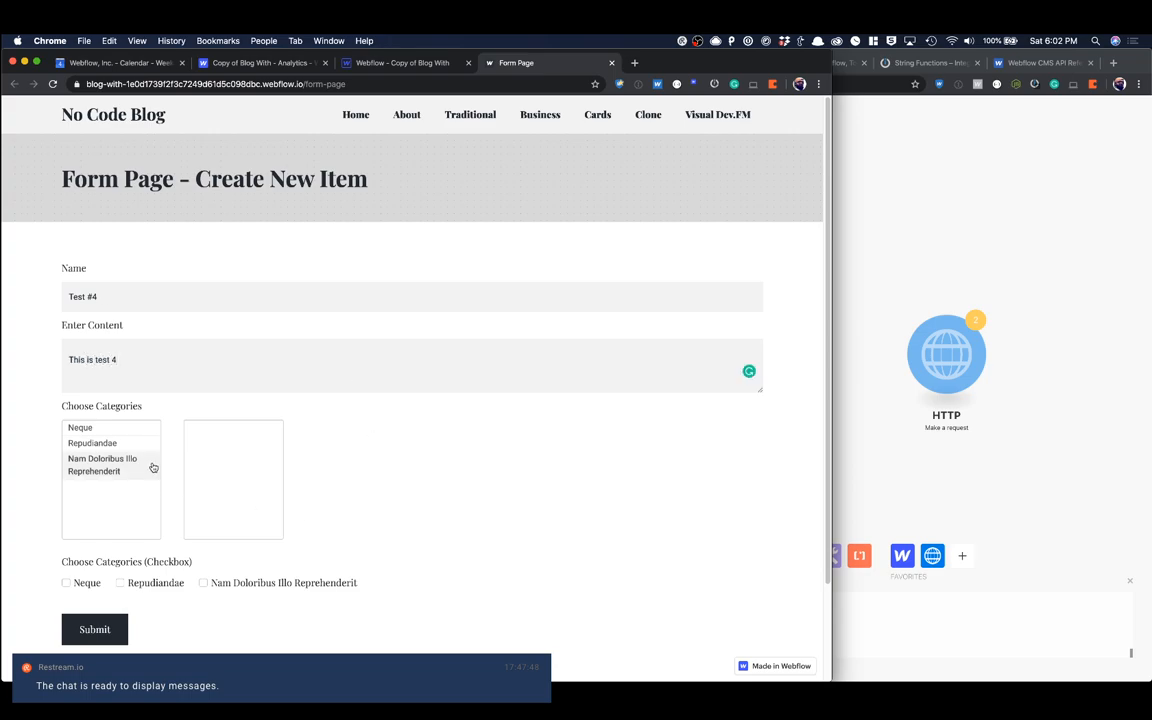
scroll(280, 463, "down", 2)
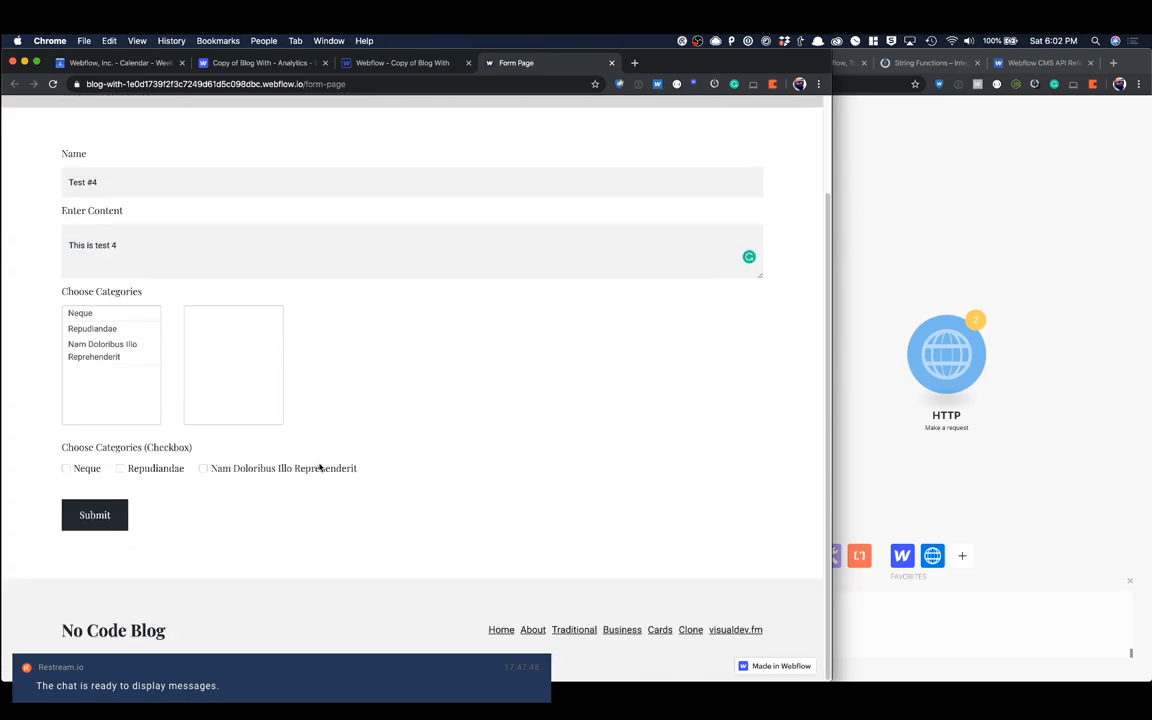
left_click(67, 470)
left_click(95, 515)
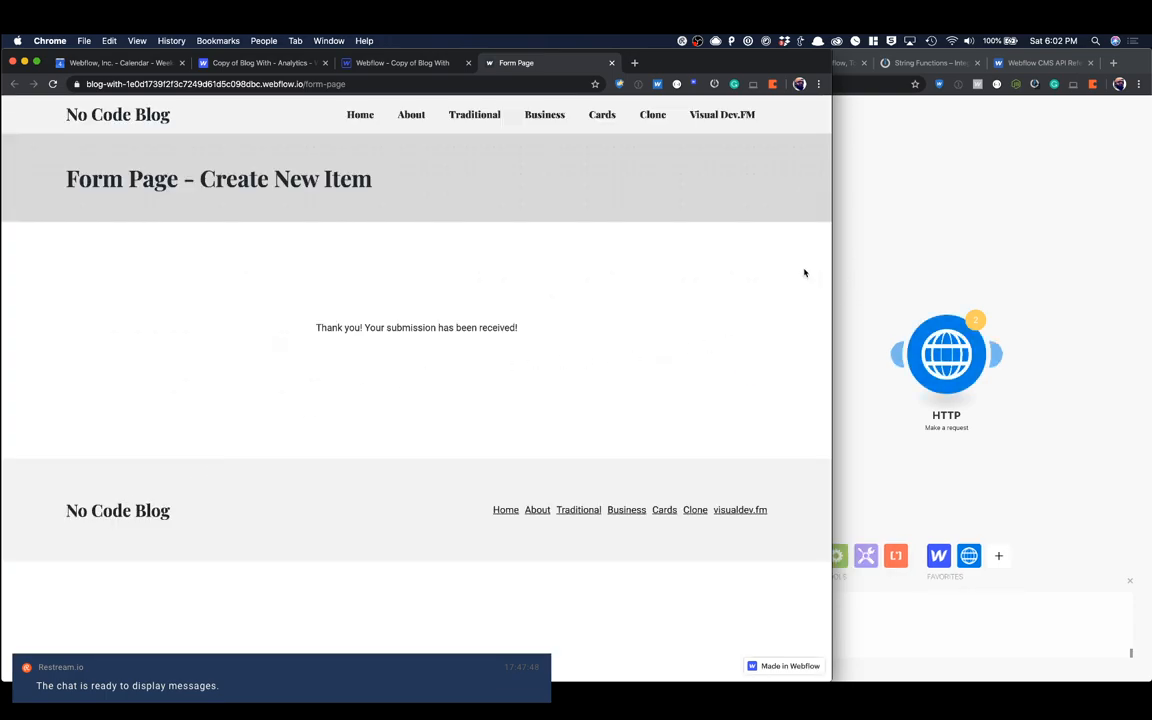
Step: Inspect the Data collection in the Watch Events output bundle, and return to the form page in the Webflow Designer
left_click(895, 237)
left_click(653, 418)
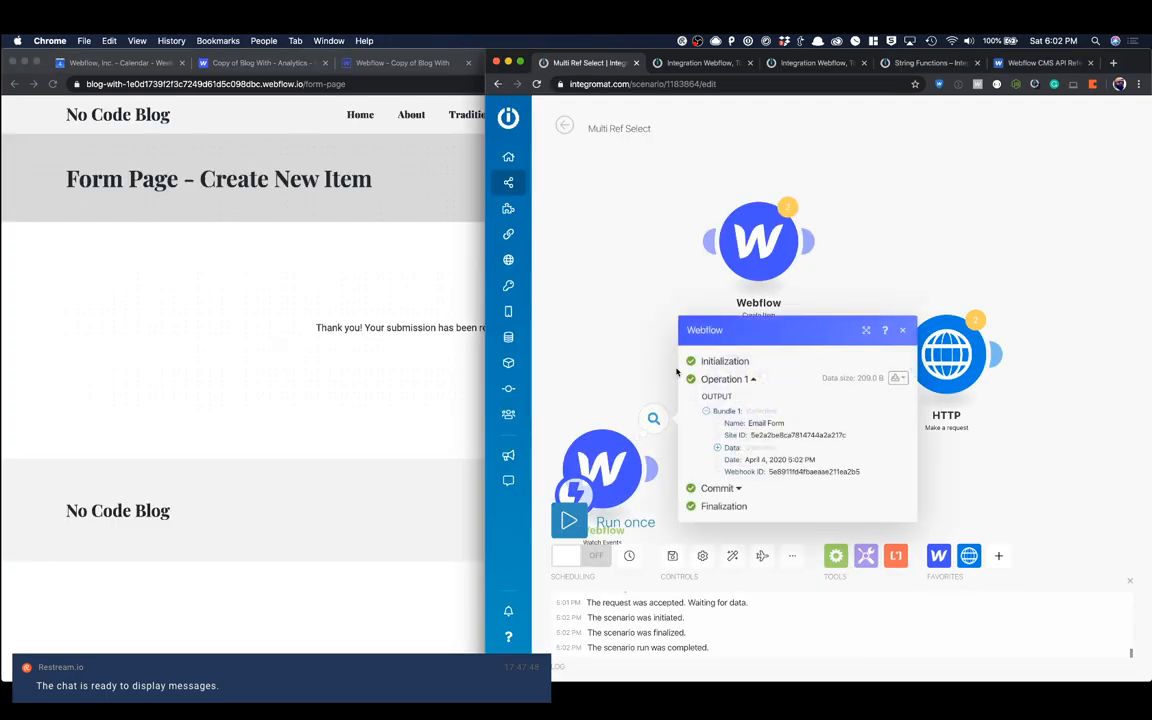
left_click(718, 447)
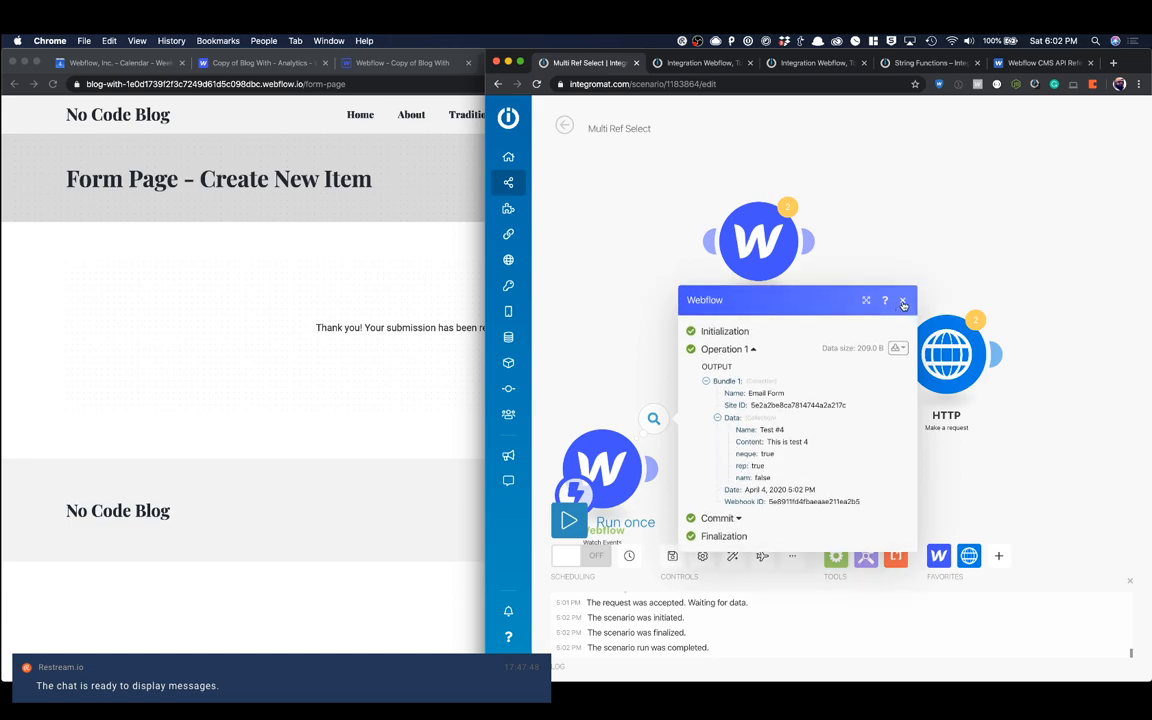
left_click(418, 68)
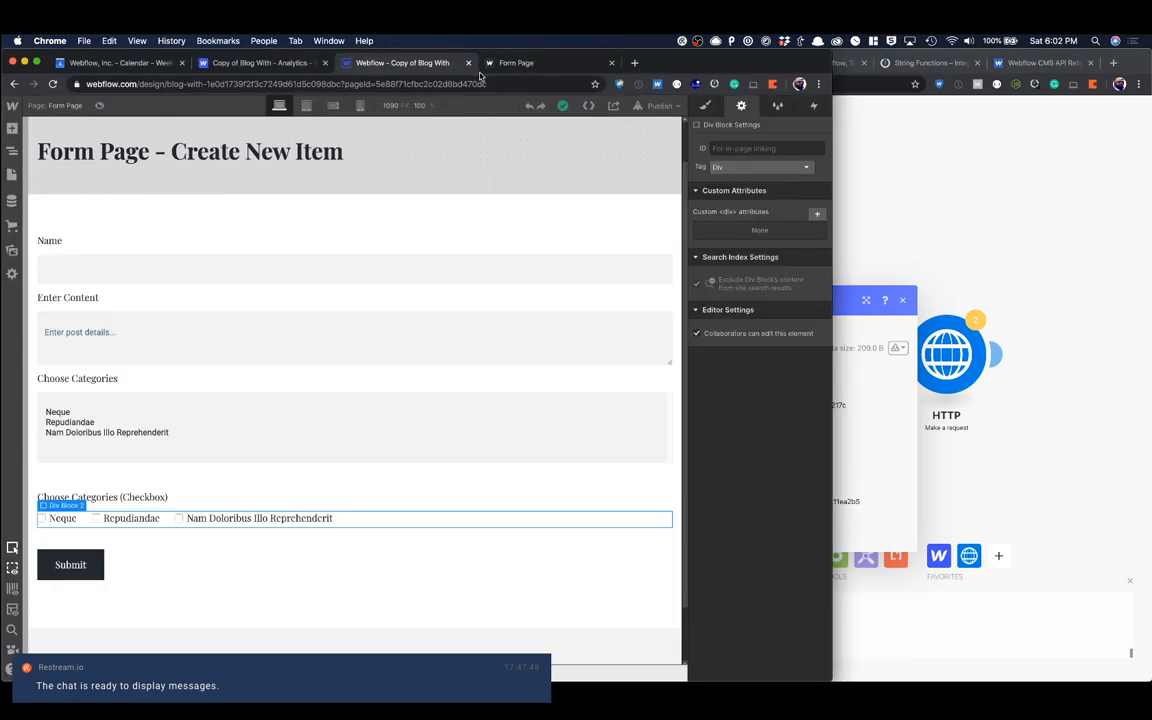
Step: Reload the published form page, and run the Webflow Watch Events module on its own, listening for new bundles
left_click(536, 66)
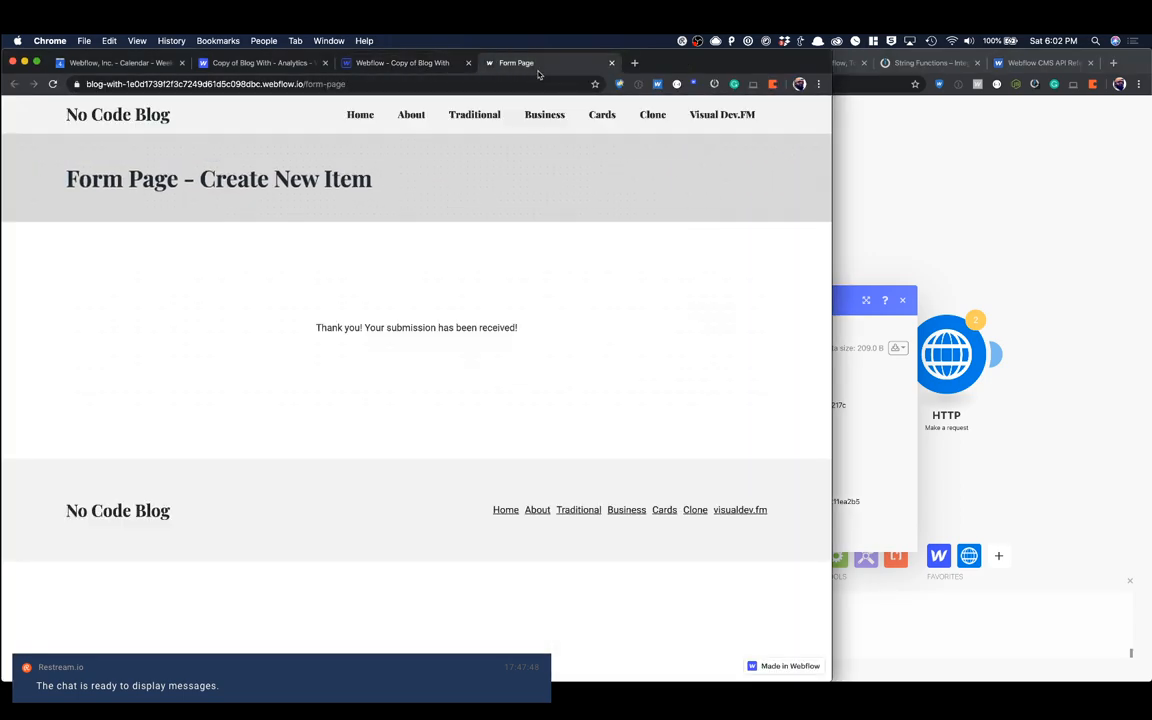
key("super+r")
left_click(908, 222)
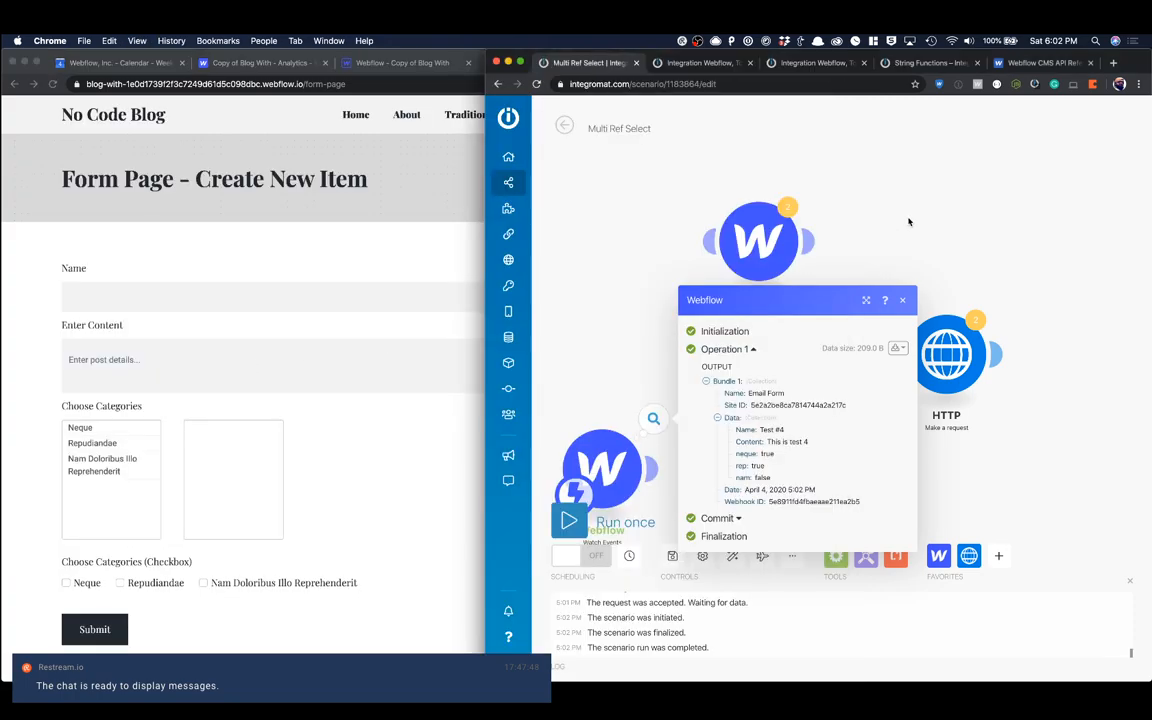
left_click(902, 300)
right_click(607, 457)
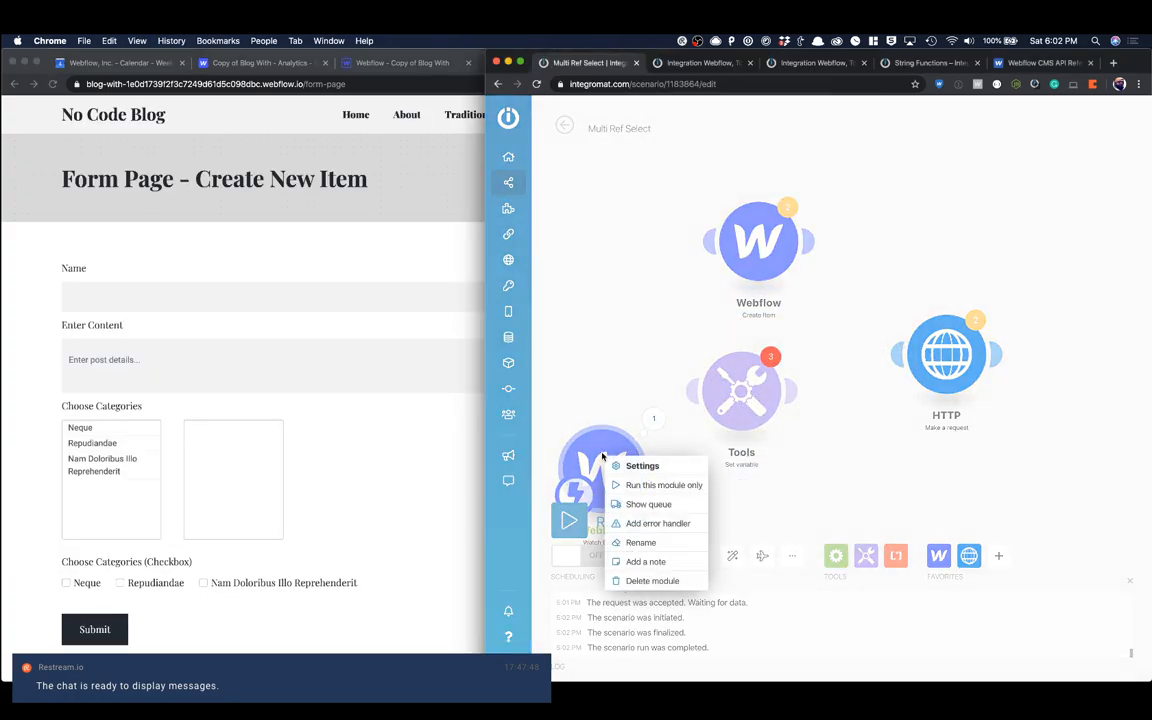
left_click(650, 485)
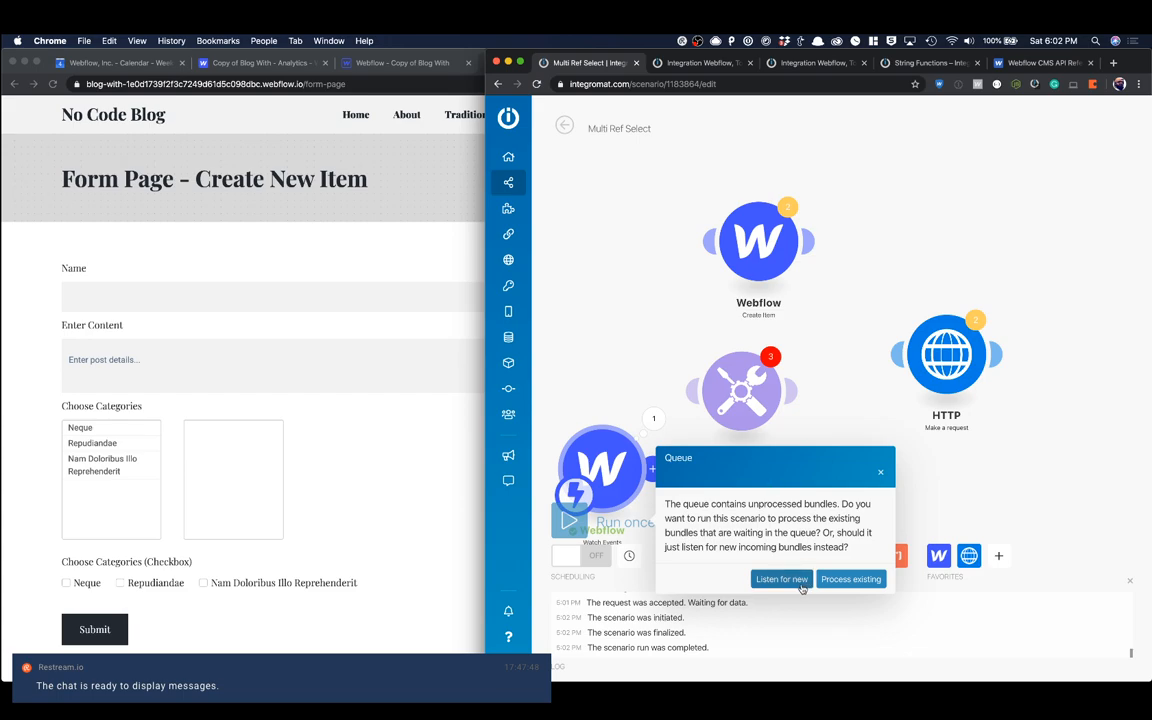
left_click(779, 578)
Step: Fill in the form with name "Test #5", content "This is test 5" and the checkboxes Neque and Nam Doloribus Illo Reprehenderit, and submit it
left_click(256, 370)
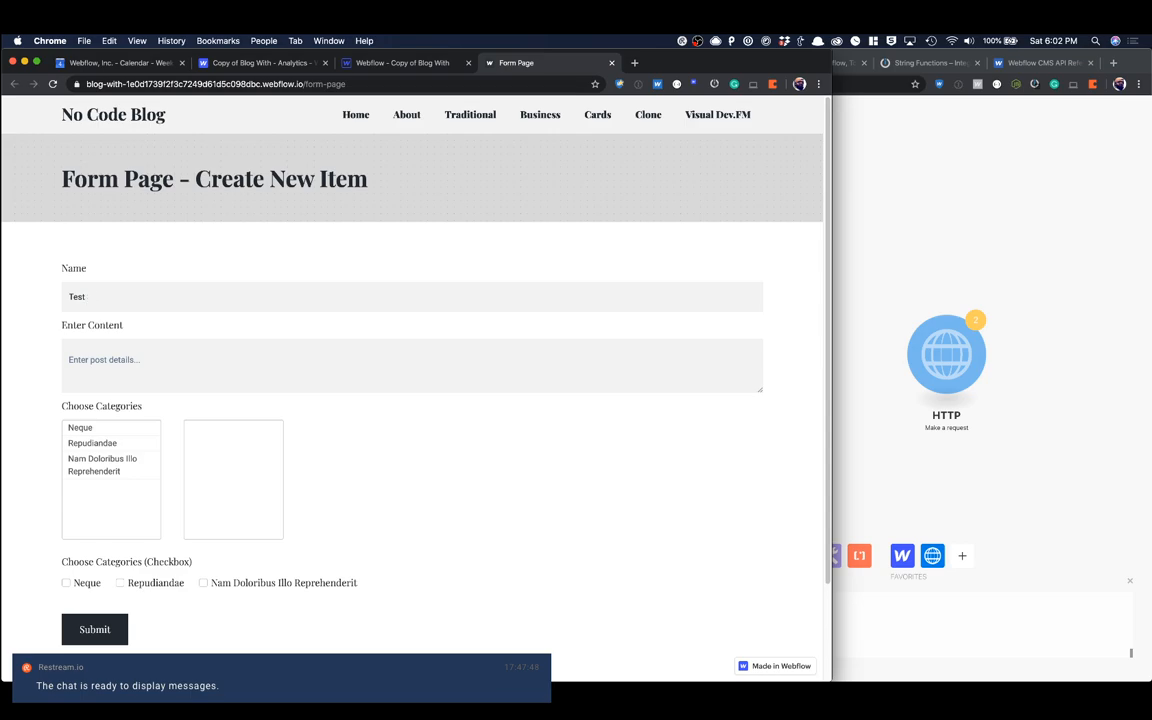
key("Tab")
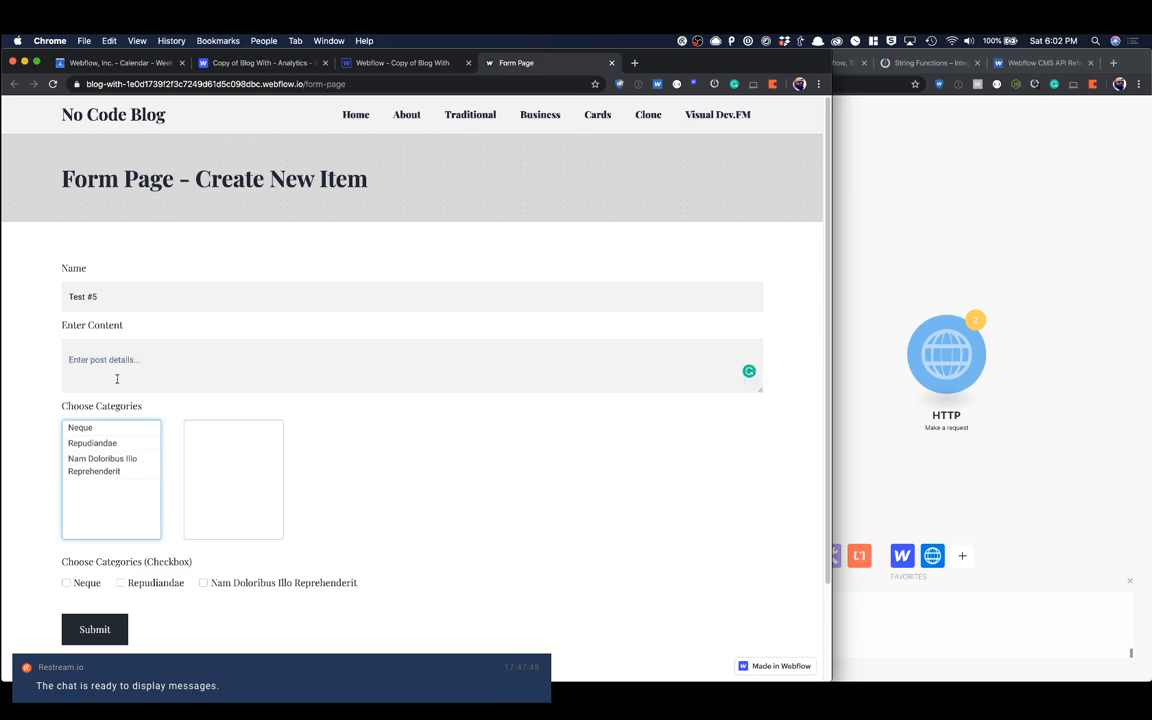
left_click(117, 379)
type("Thi")
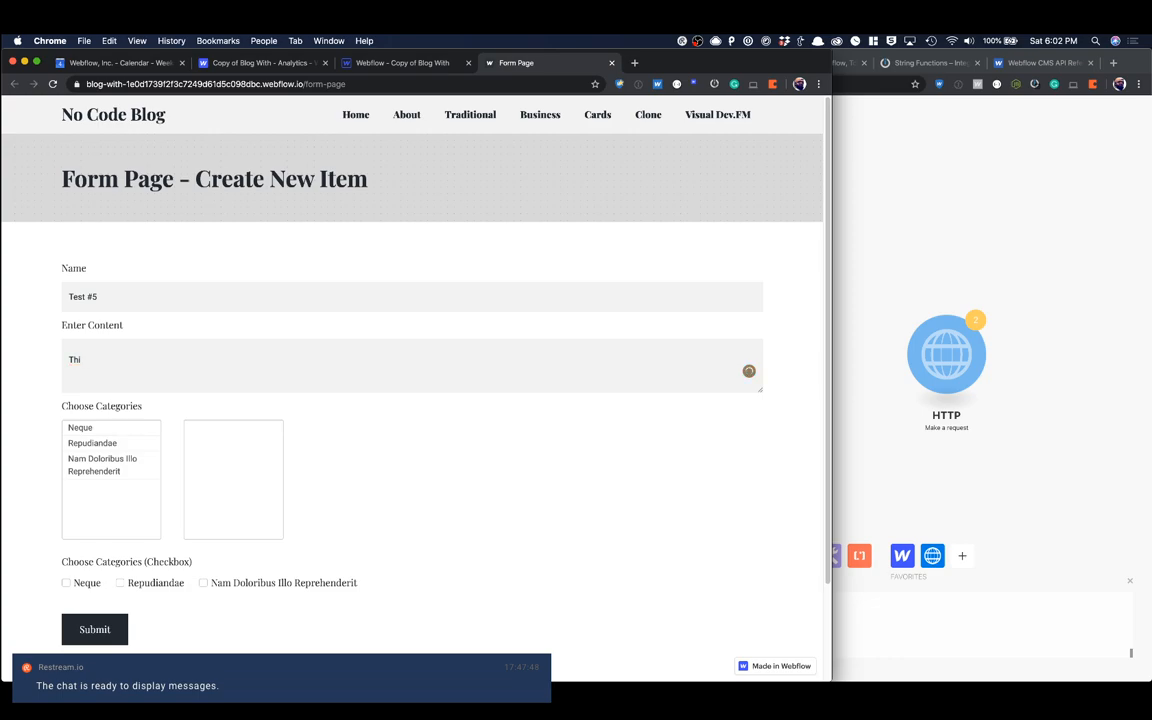
type("usis test 5")
left_click(68, 582)
left_click(205, 582)
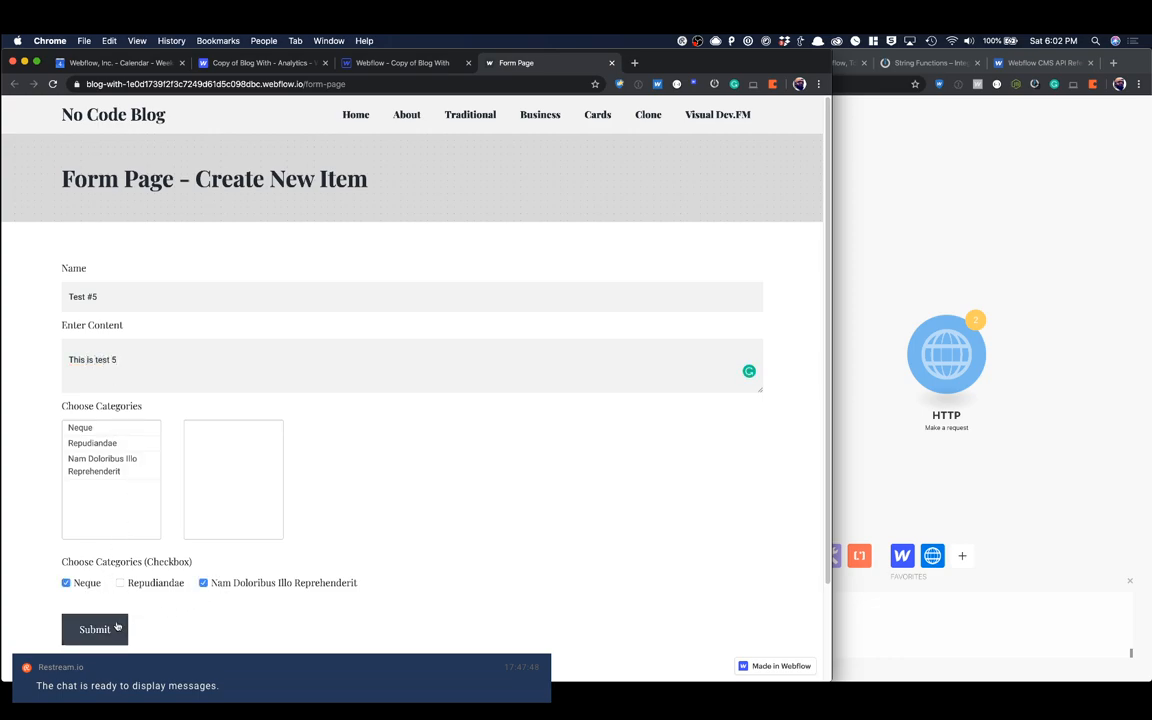
left_click(95, 629)
Step: Inspect the checkbox values in the Data collection of the latest Watch Events output bundle
left_click(910, 352)
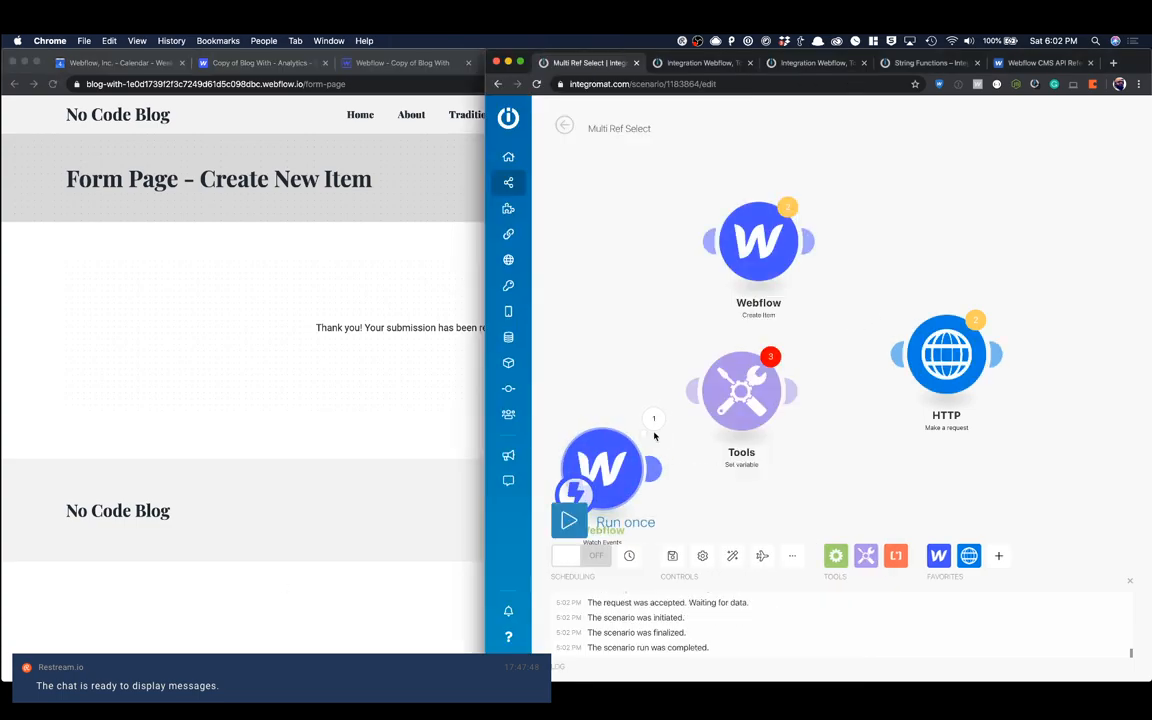
left_click(657, 430)
left_click(718, 447)
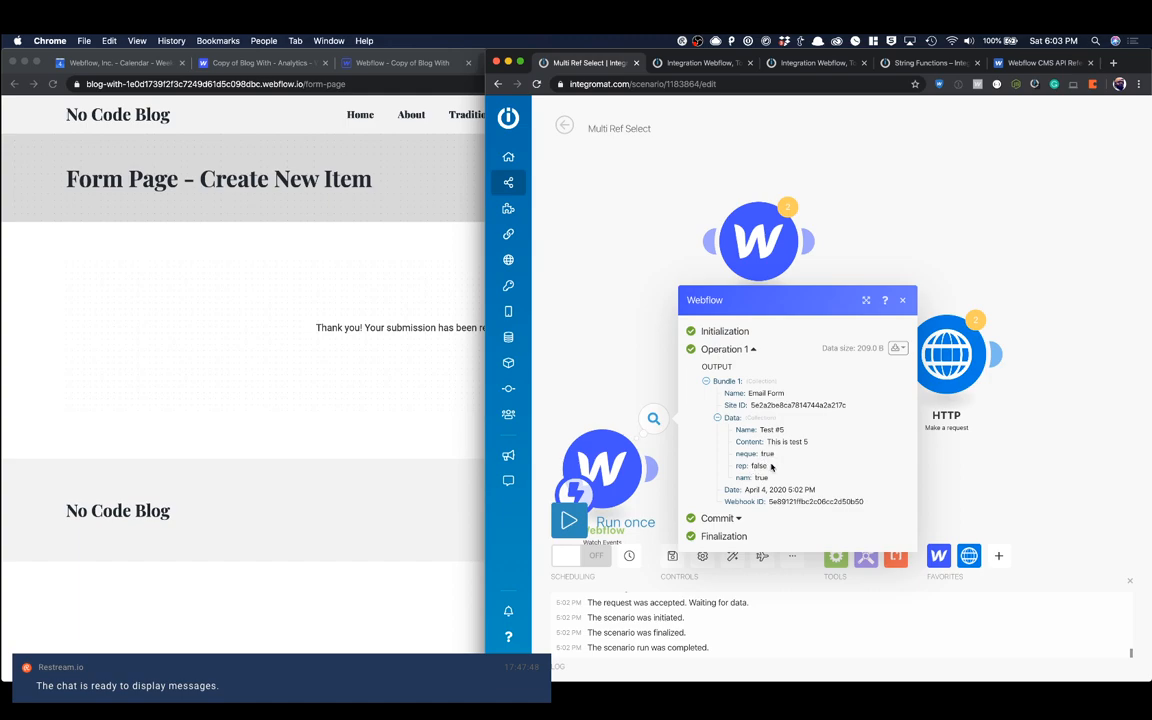
left_click(902, 301)
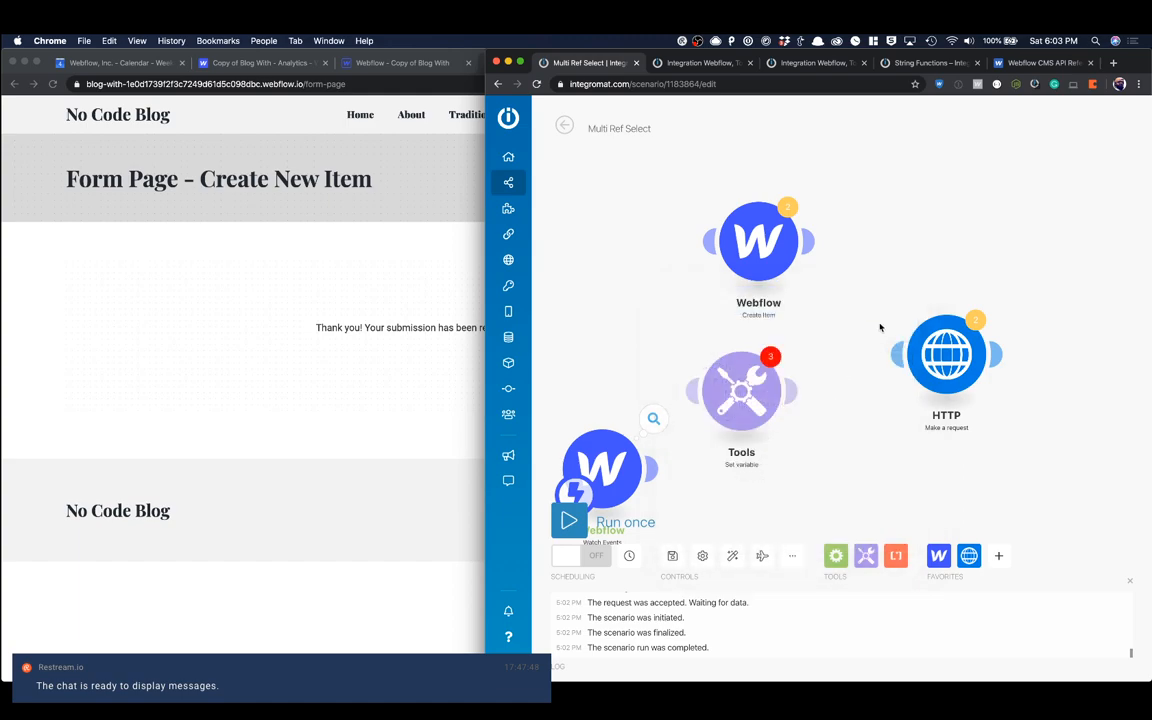
Step: Link the Watch Events trigger to the Tools Set variable module, and spread the Create Item, HTTP and Tools modules apart on the canvas
left_click(653, 472)
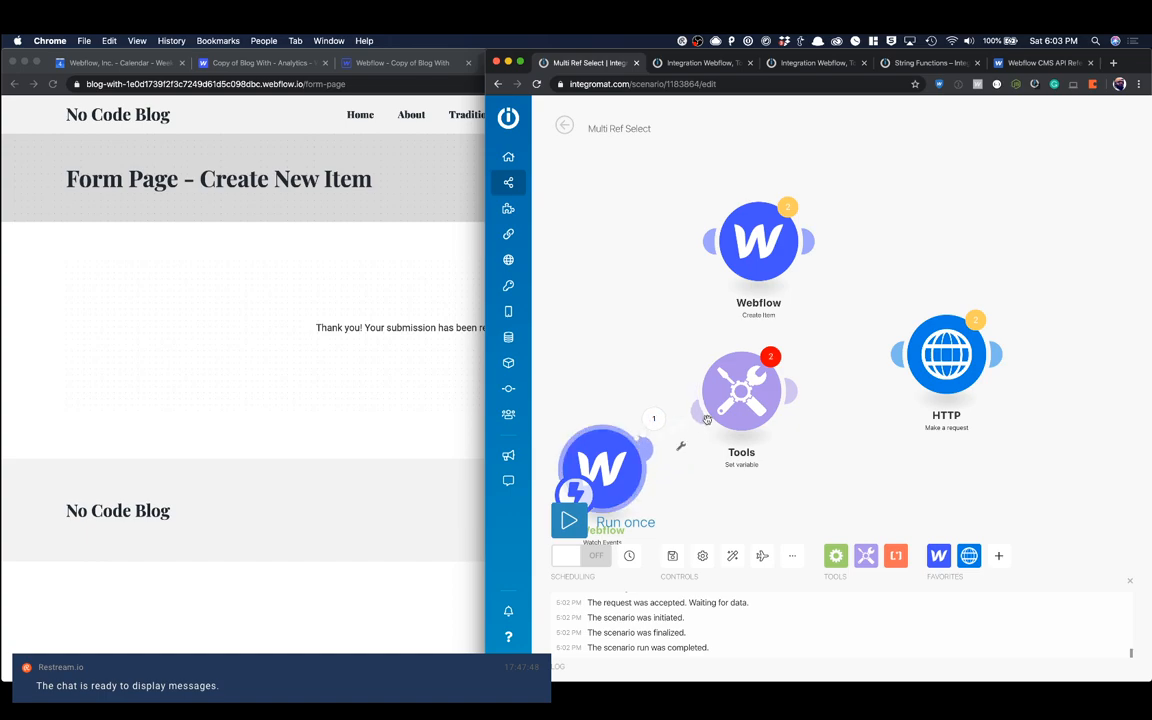
left_click_drag(741, 408, 722, 409)
left_click_drag(777, 279, 674, 214)
left_click_drag(951, 328, 961, 178)
left_click_drag(722, 410, 716, 343)
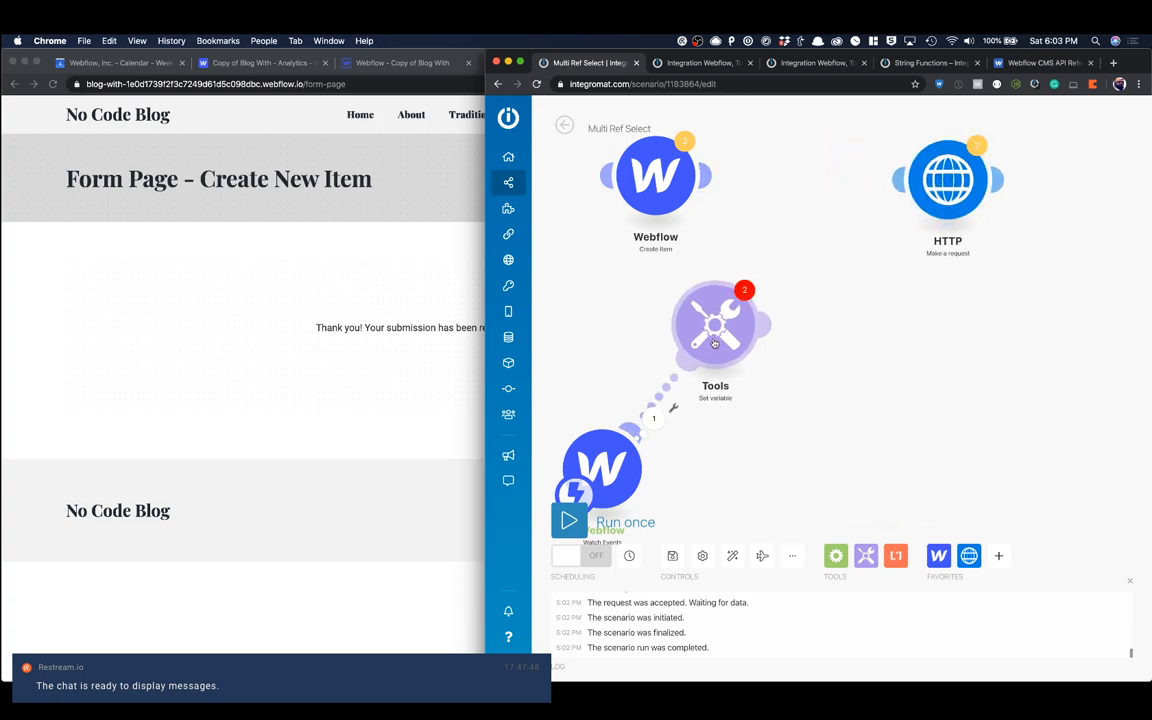
Step: Name the Tools module's variable "neque", keeping its lifetime at One cycle
left_click(716, 343)
left_click(823, 270)
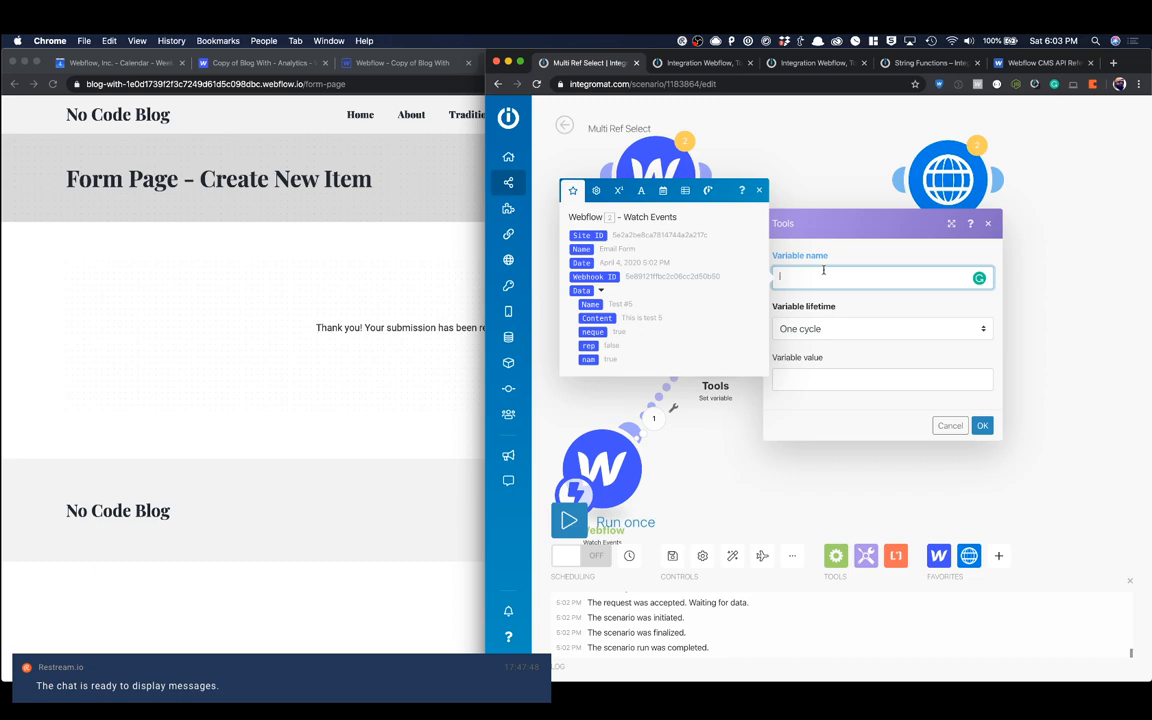
type("neq")
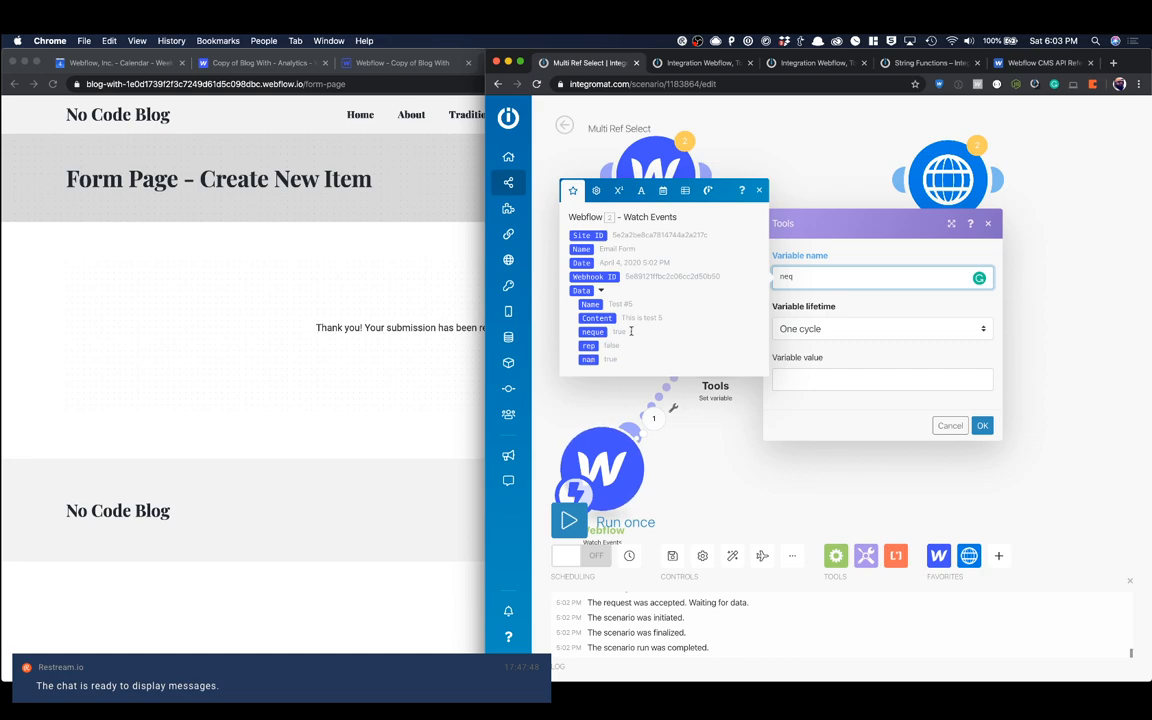
type("ue")
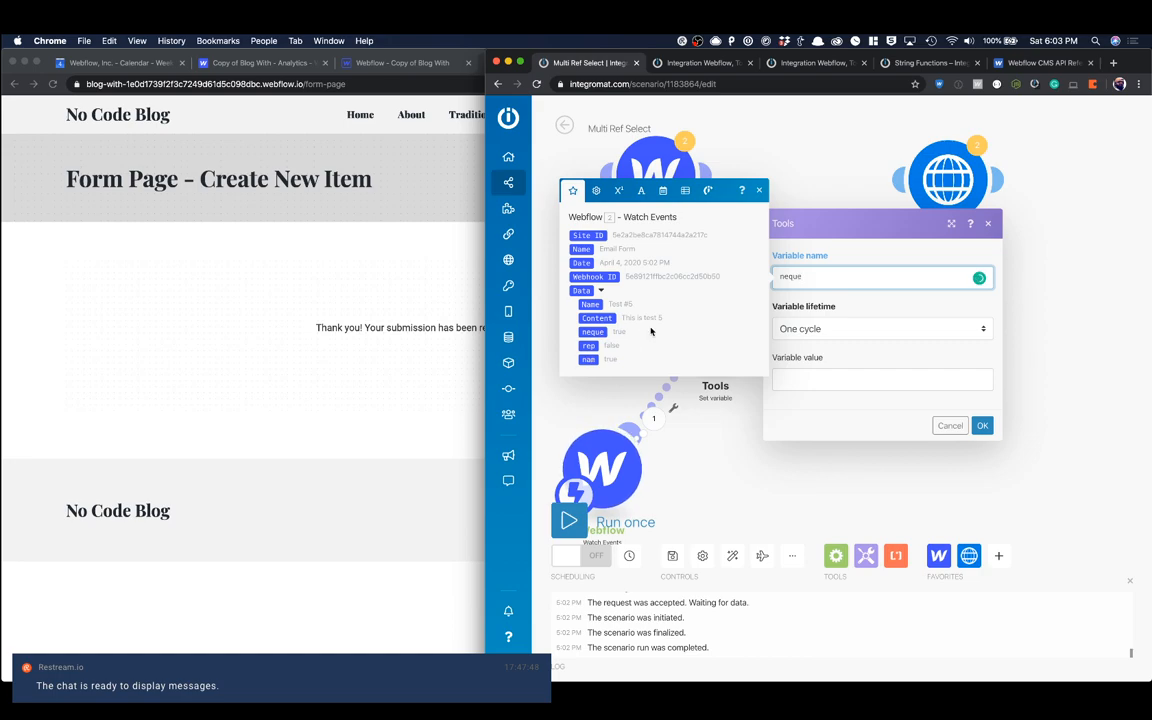
left_click(818, 379)
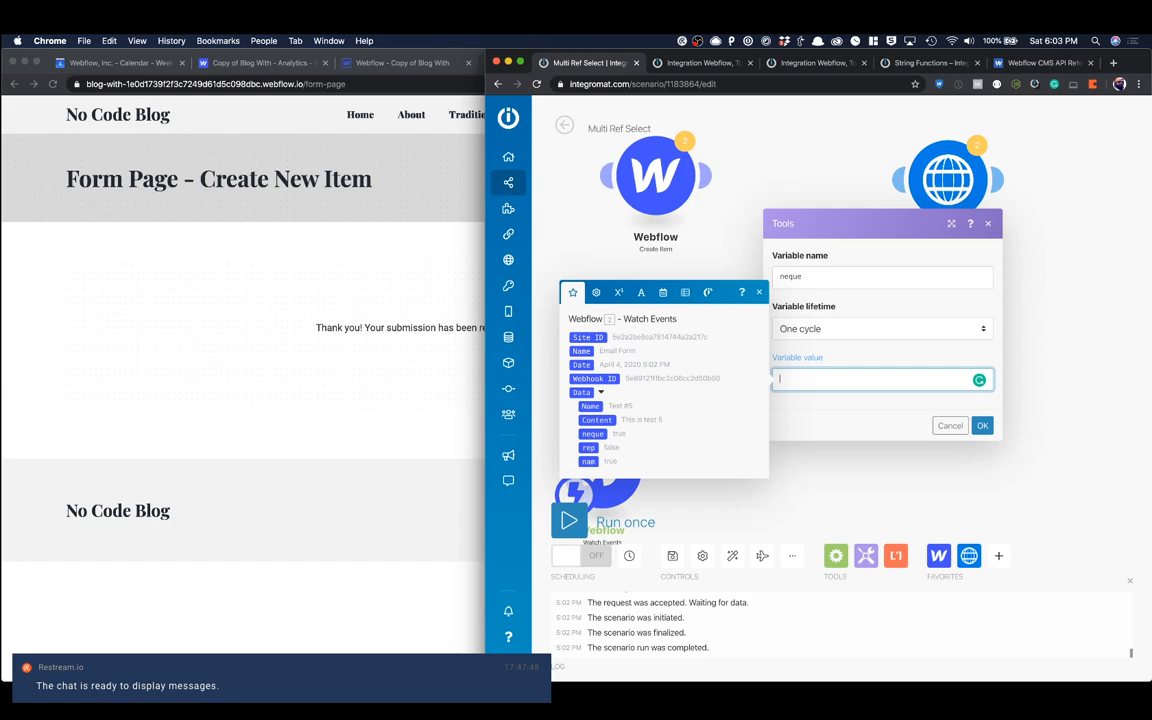
key("super+Tab")
key("super+Tab")
key("super+Tab")
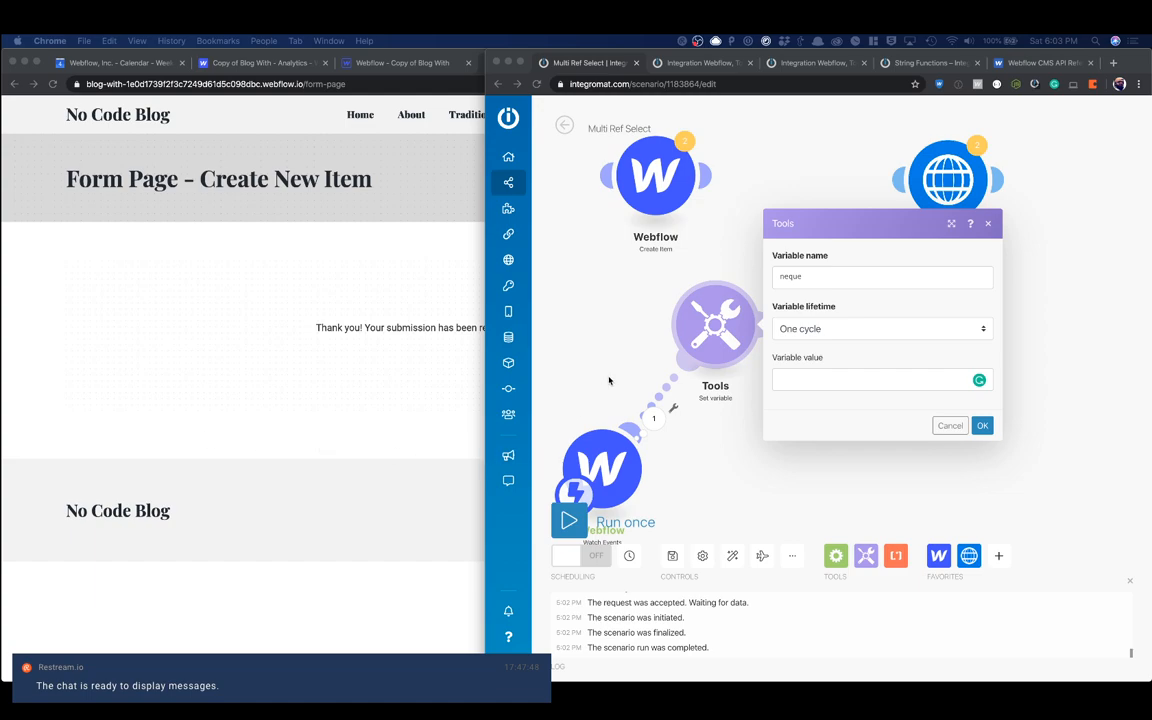
Step: Begin the variable value as a switch function on Data: neque, with the case true and empty quotes for its result
left_click(794, 382)
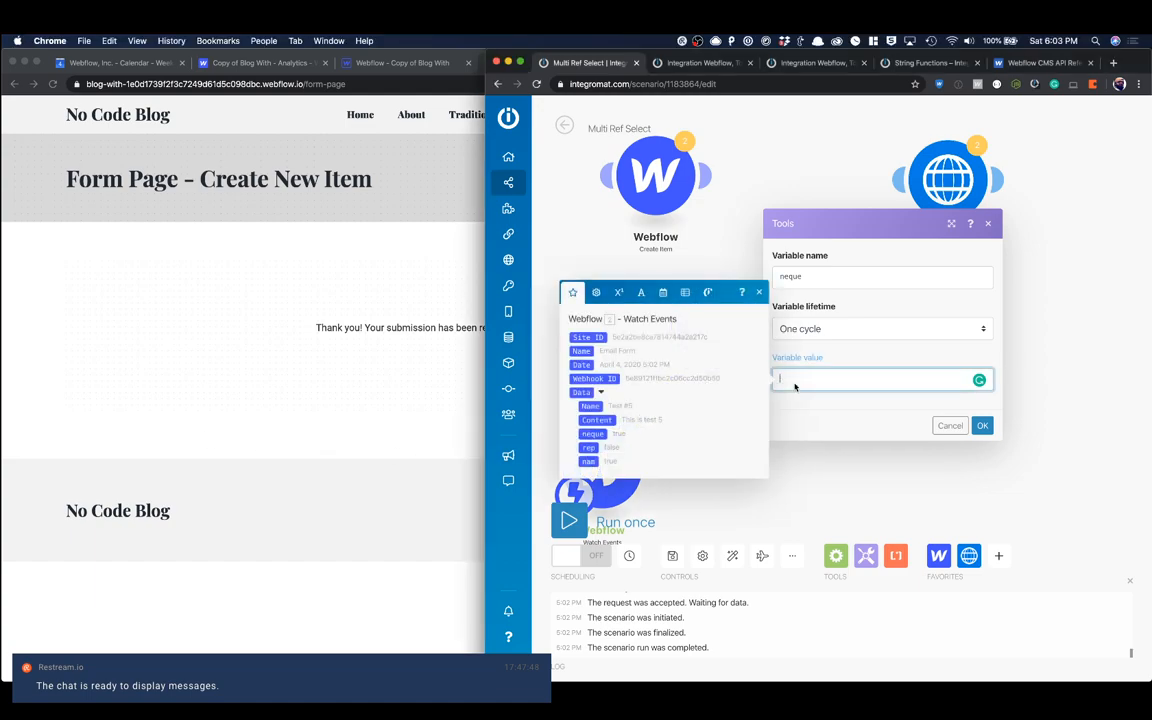
type("switch( ; ")
type(")")
left_click(592, 433)
type("; ")
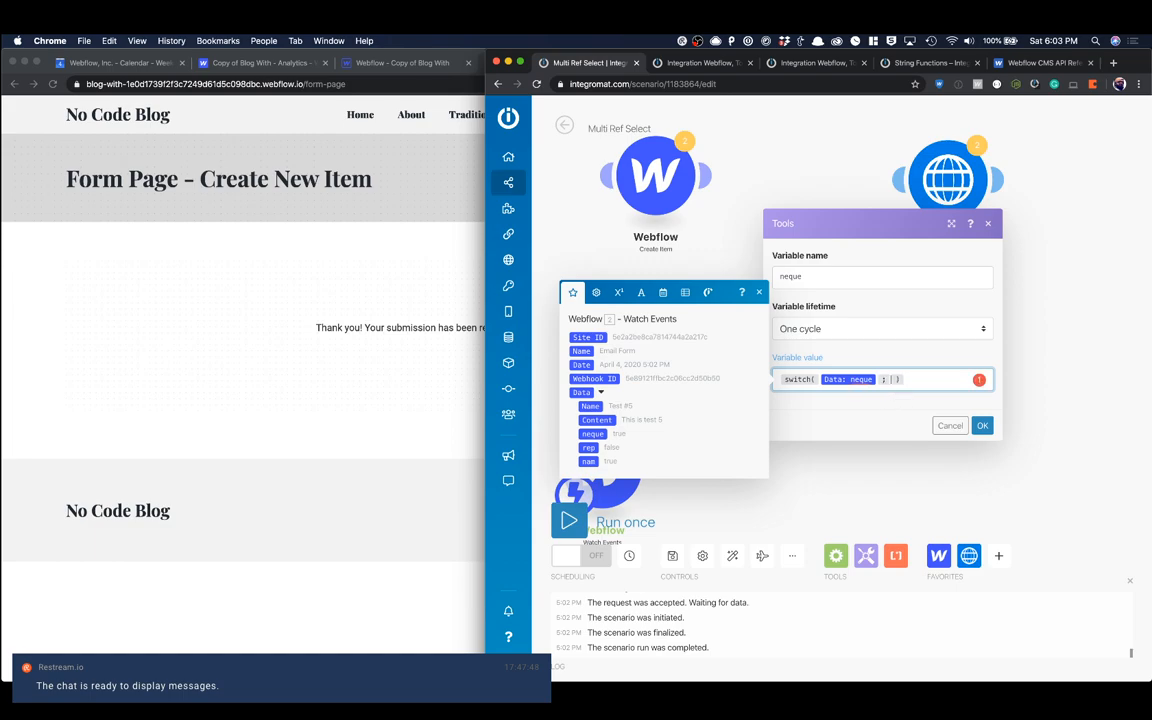
type("true ; \"\",")
Step: Open the Neque item in the Webflow Categories collection and copy its Item ID
left_click(382, 62)
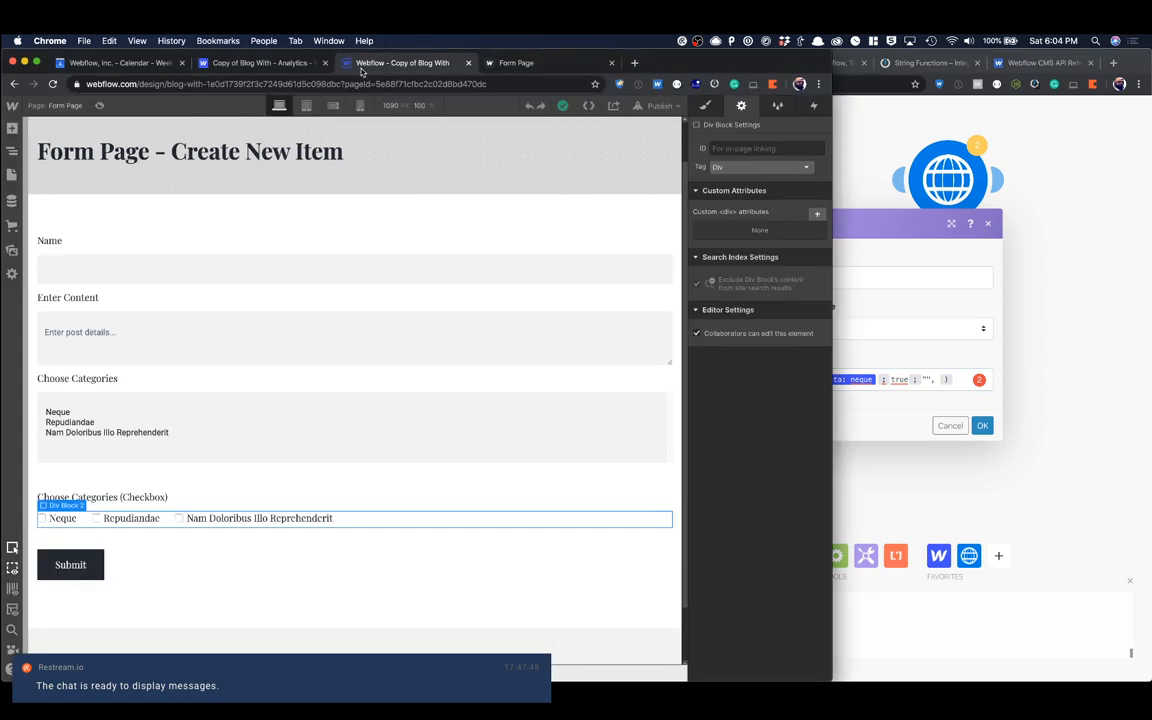
left_click(12, 200)
left_click(120, 214)
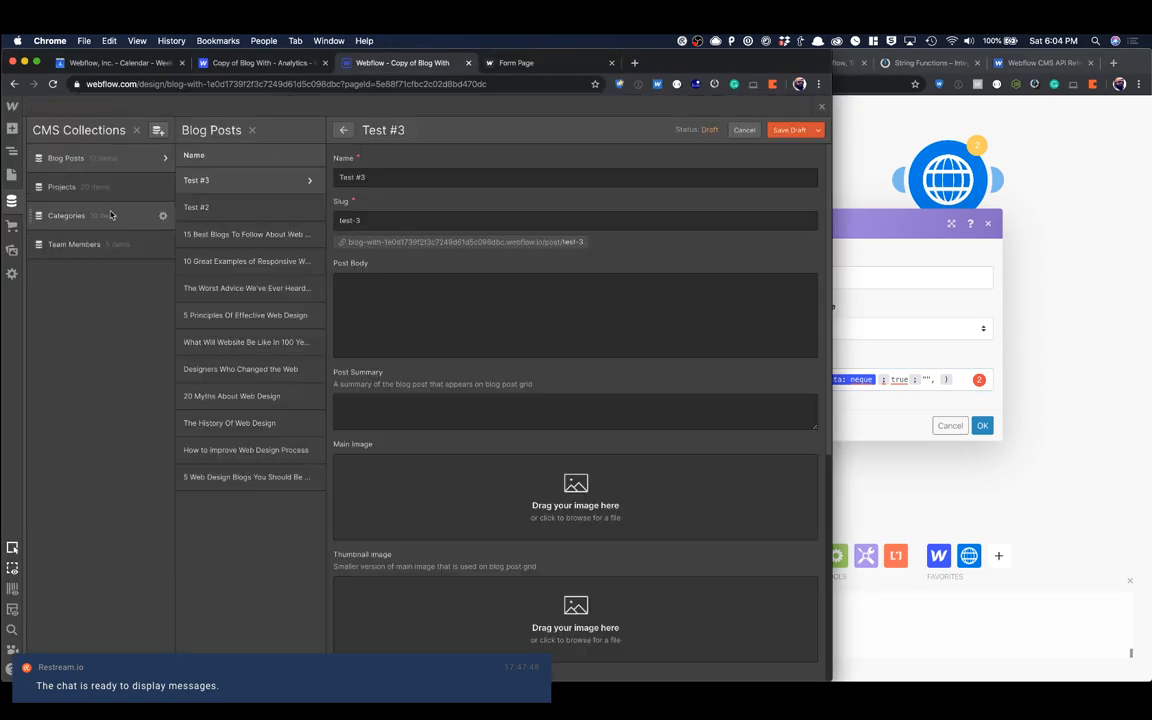
left_click(221, 398)
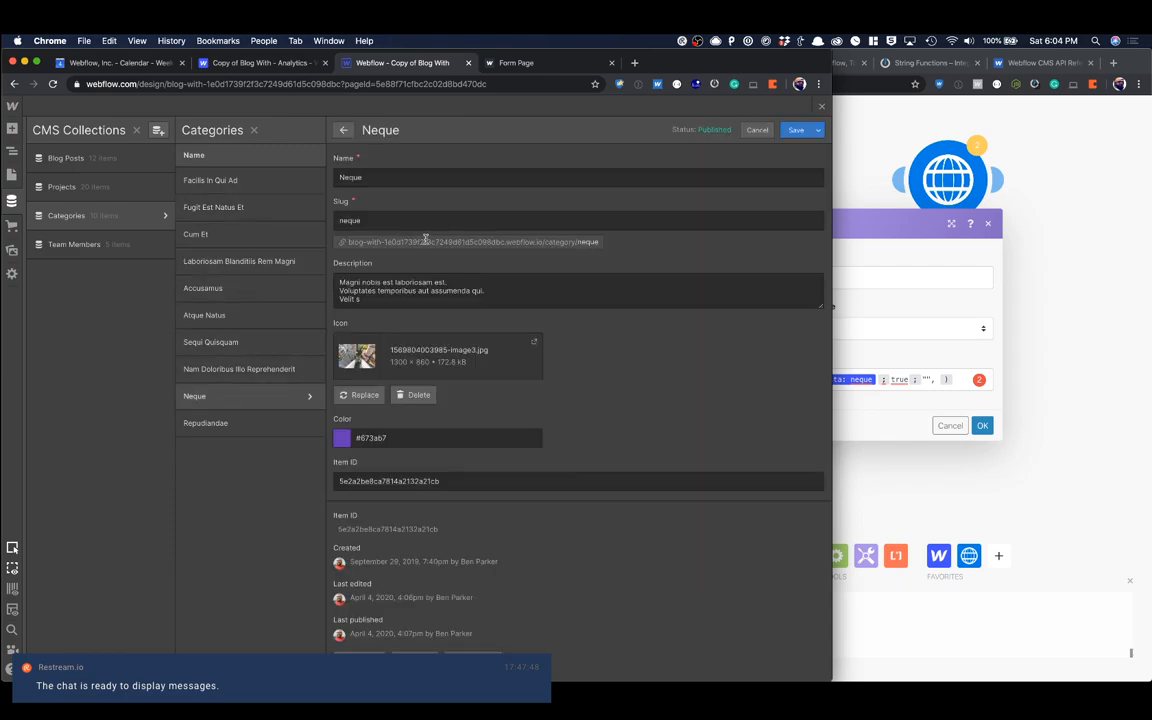
double_click(372, 529)
key("super+c")
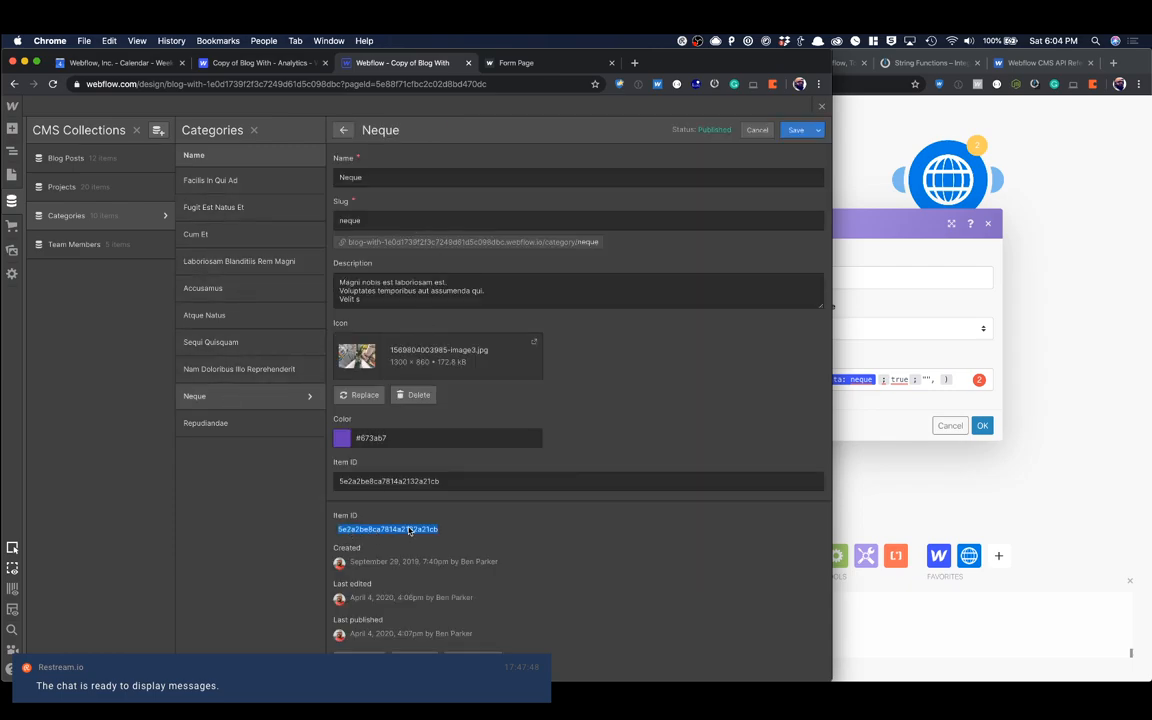
Step: Paste the Neque Item ID 5e2a2be8ca7814a2132a21cb into the true result of the switch function, add "" as the fallback, and save the module
left_click(944, 442)
left_click(925, 380)
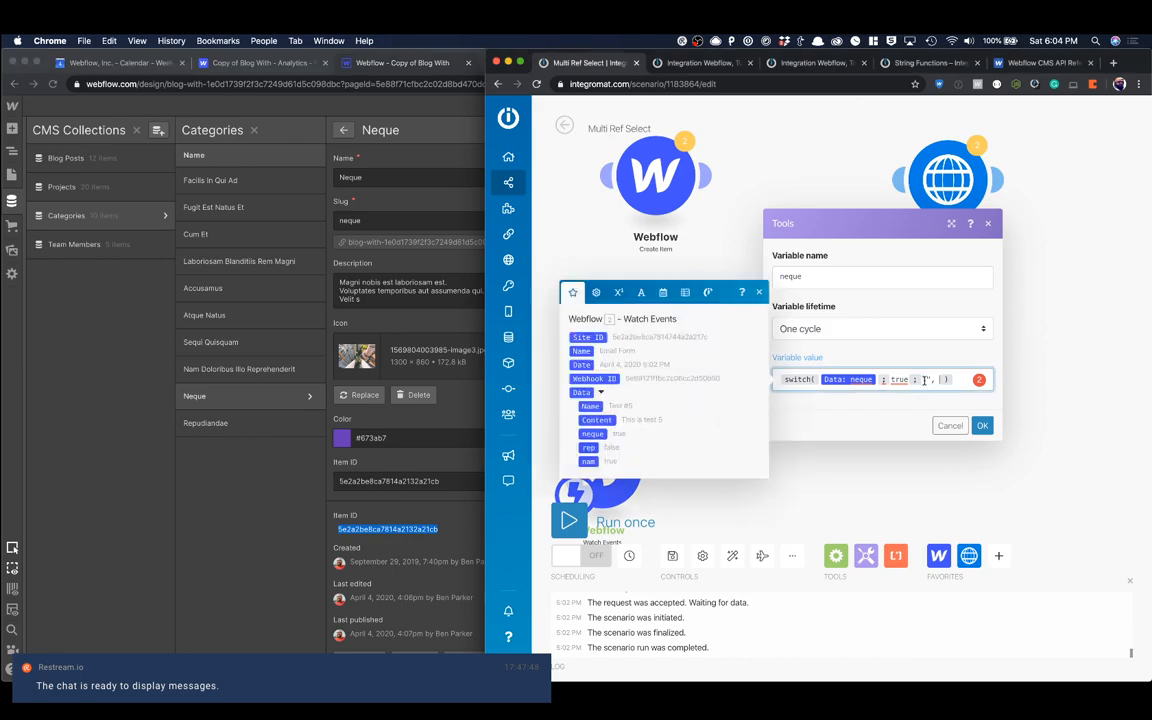
key("super+v")
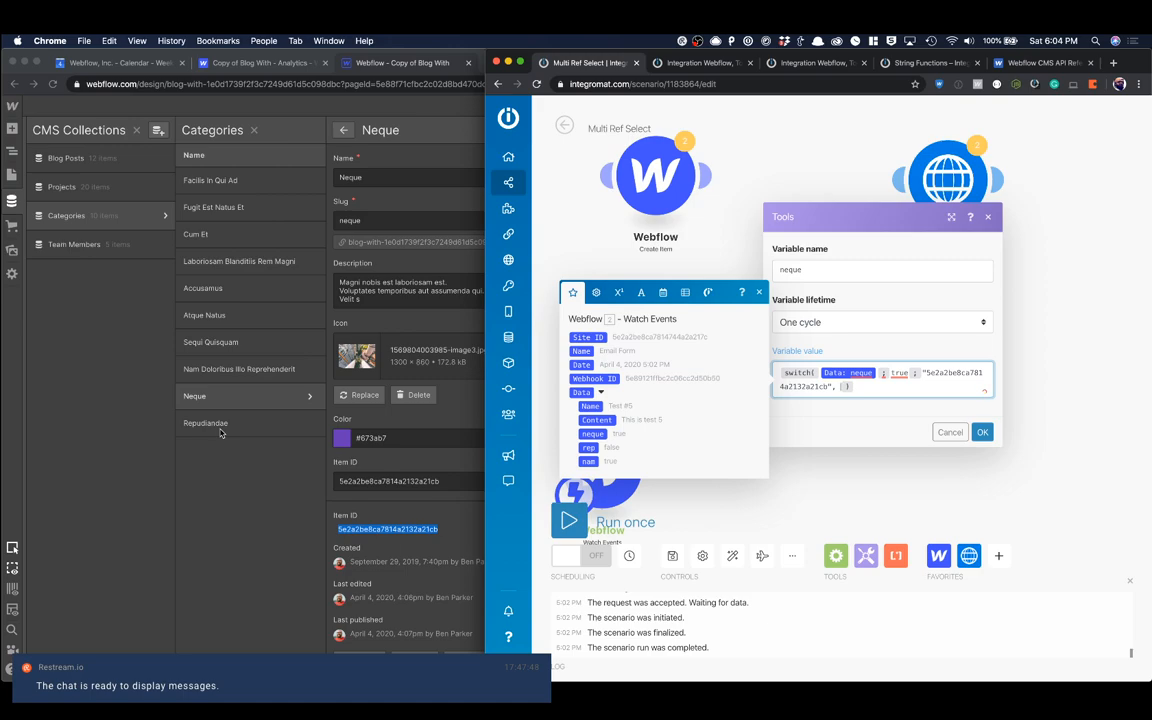
type("; \"\"")
left_click(975, 433)
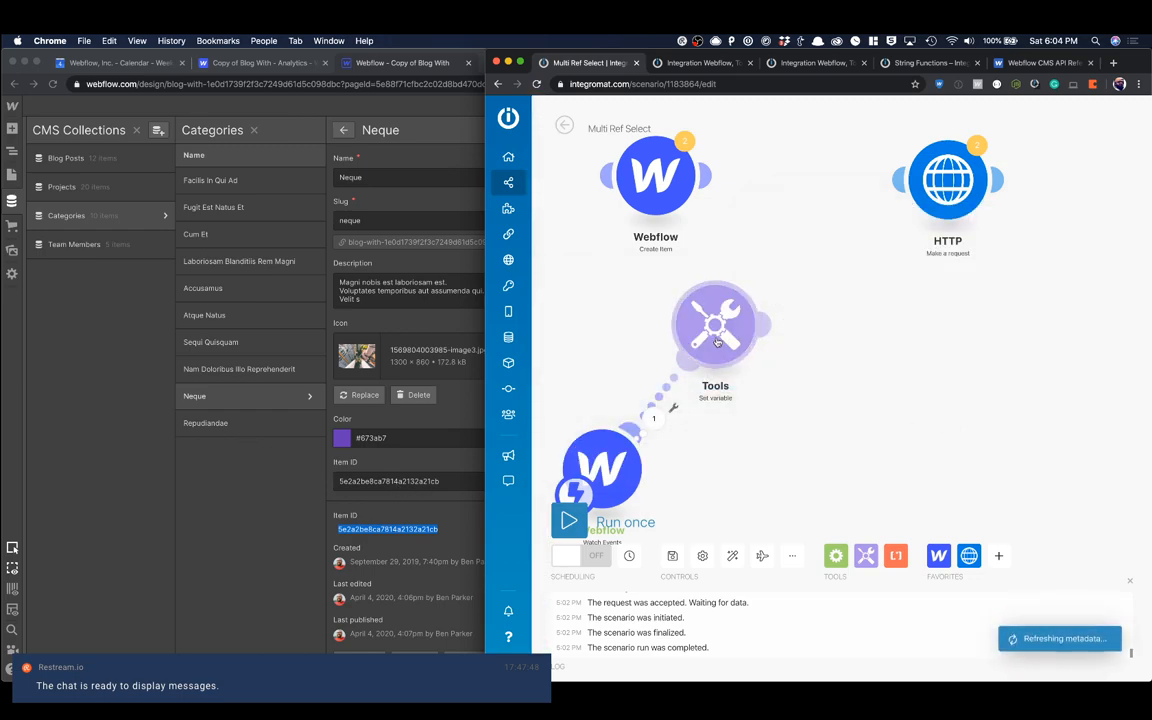
Step: Add a second Tools Set variable module and link it after the neque variable module
left_click_drag(714, 338, 713, 325)
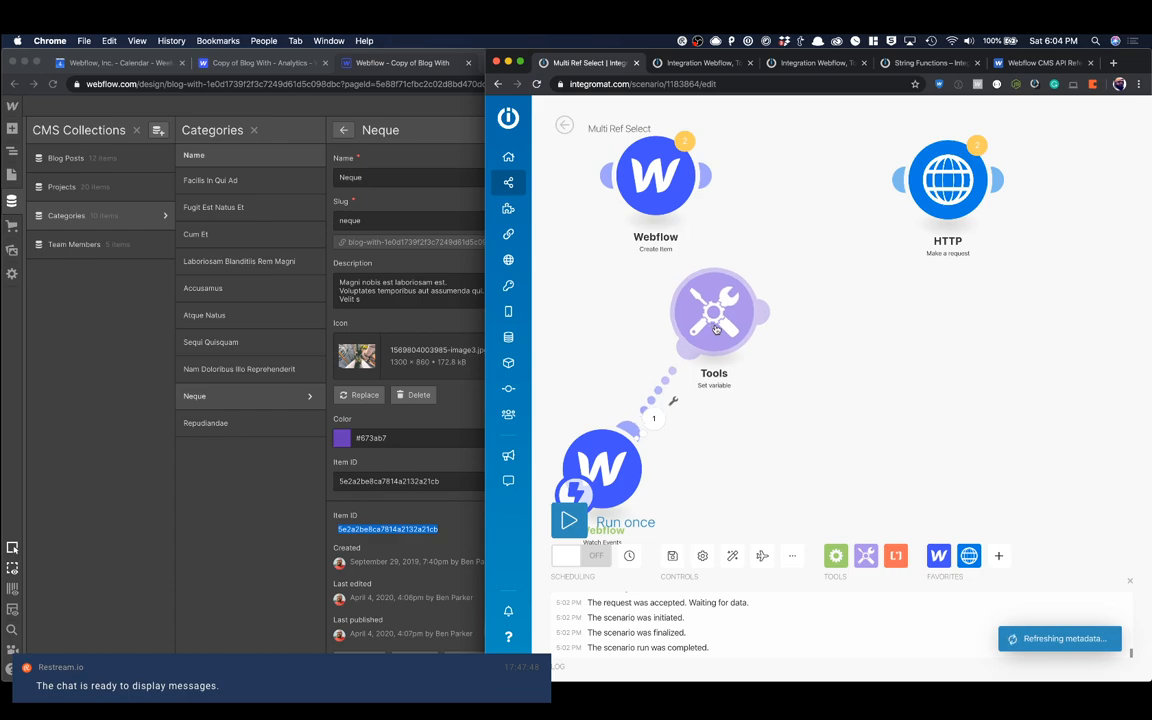
left_click(866, 555)
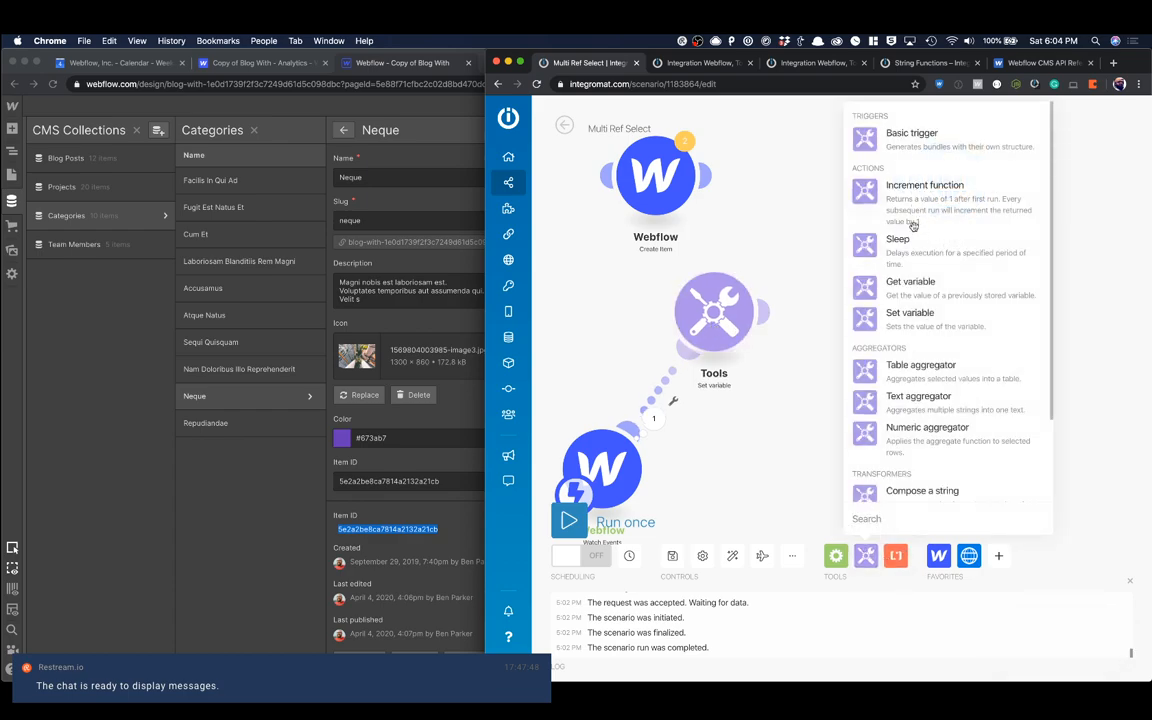
left_click(907, 325)
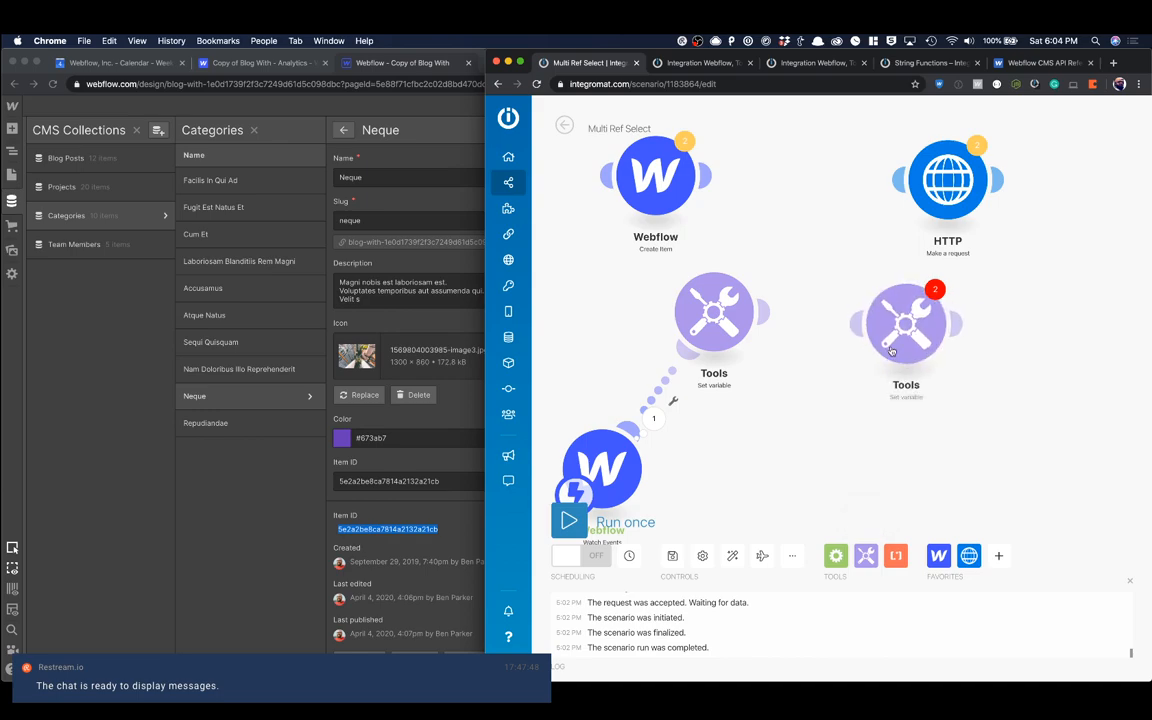
left_click_drag(897, 340, 827, 432)
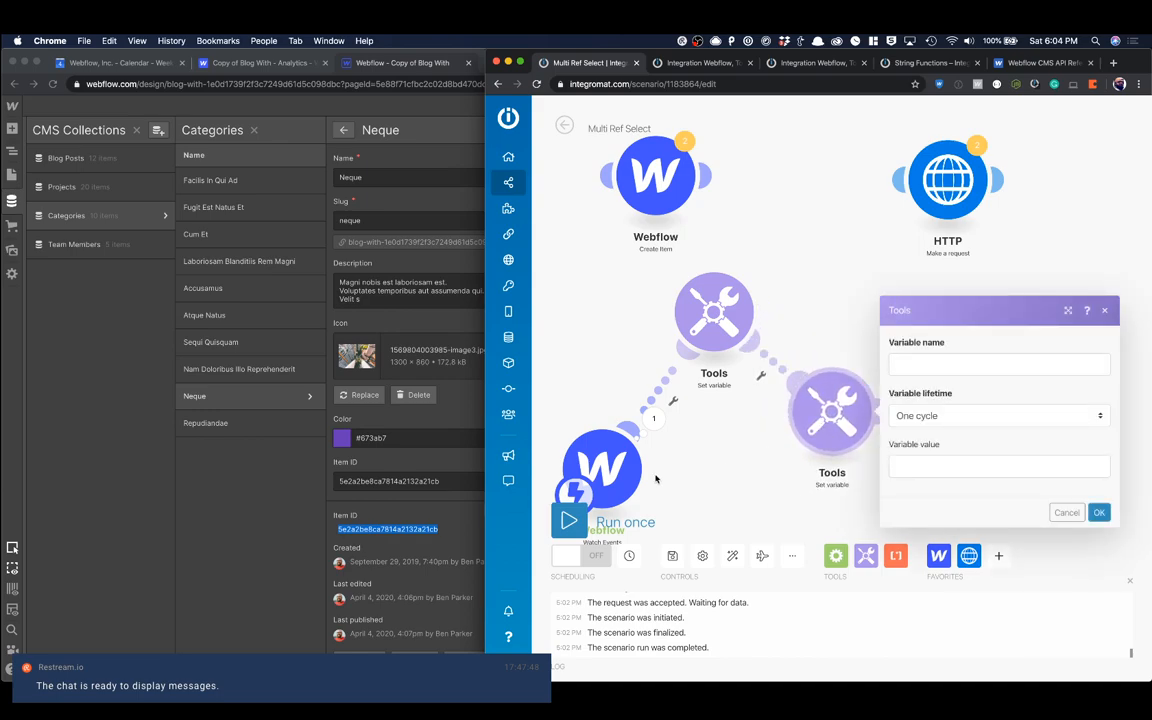
Step: Check the checkbox field names in the Watch Events output bundle, and reopen the second Set variable module's settings
left_click(598, 468)
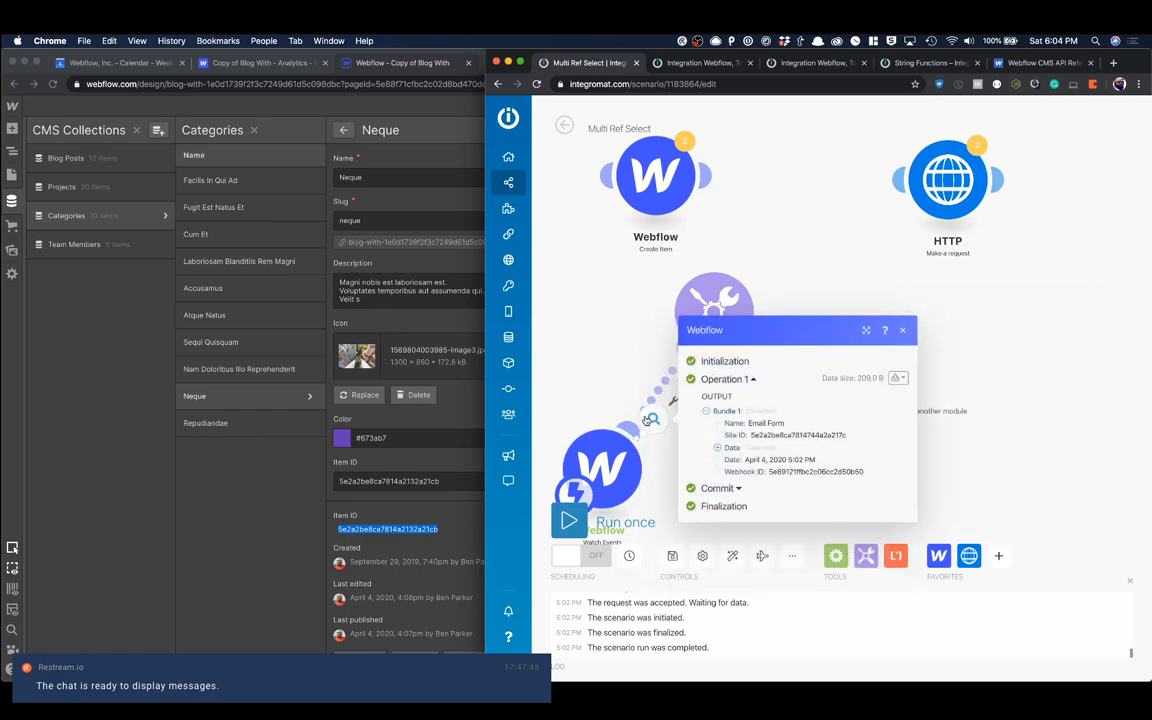
left_click(726, 417)
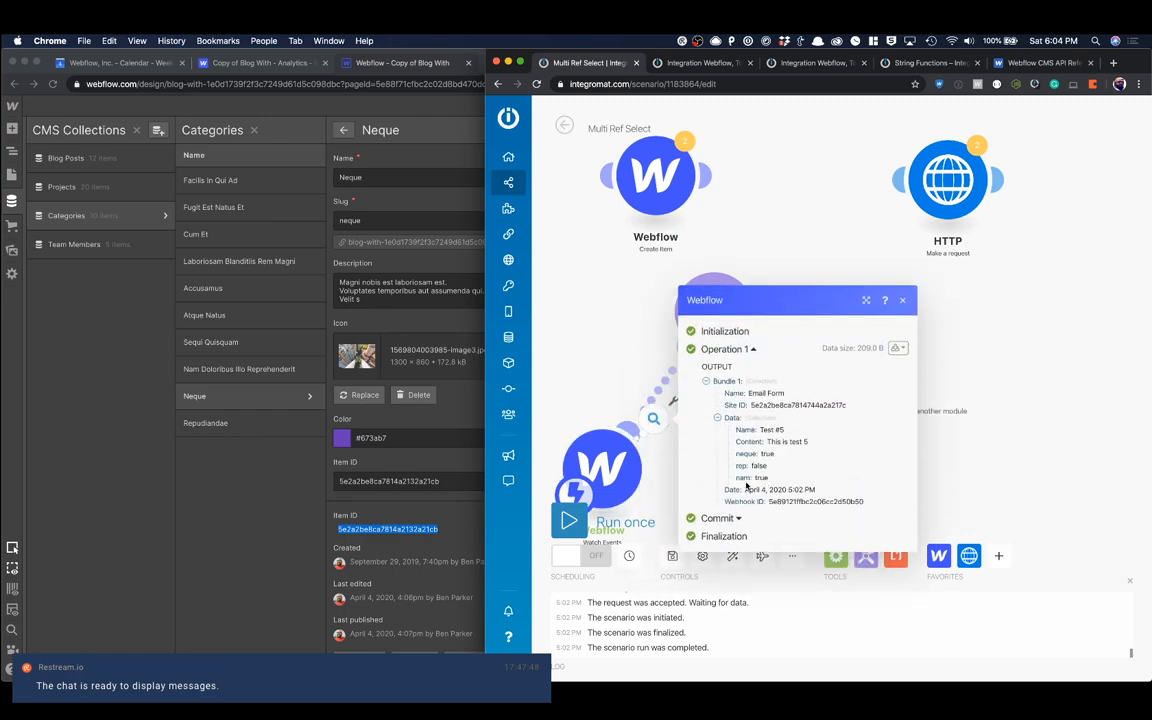
left_click(906, 302)
left_click(830, 405)
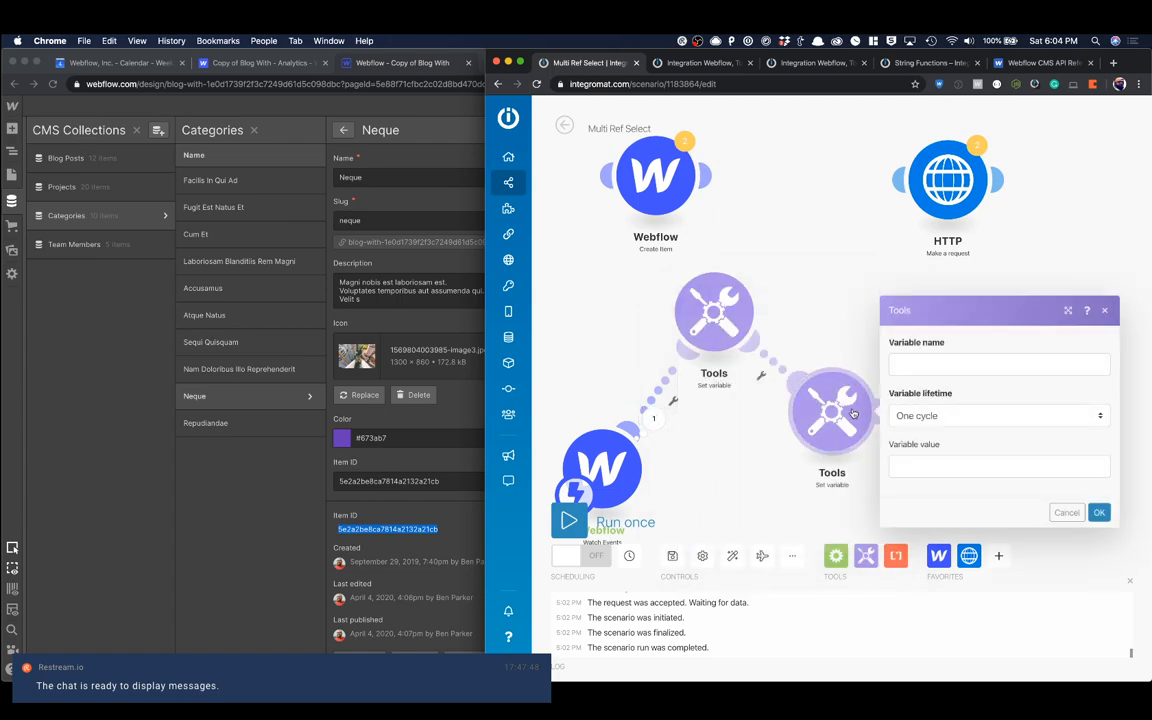
Step: Name the second variable nam and build its value as a switch function testing Data: nam for true with an empty "" result
left_click(922, 367)
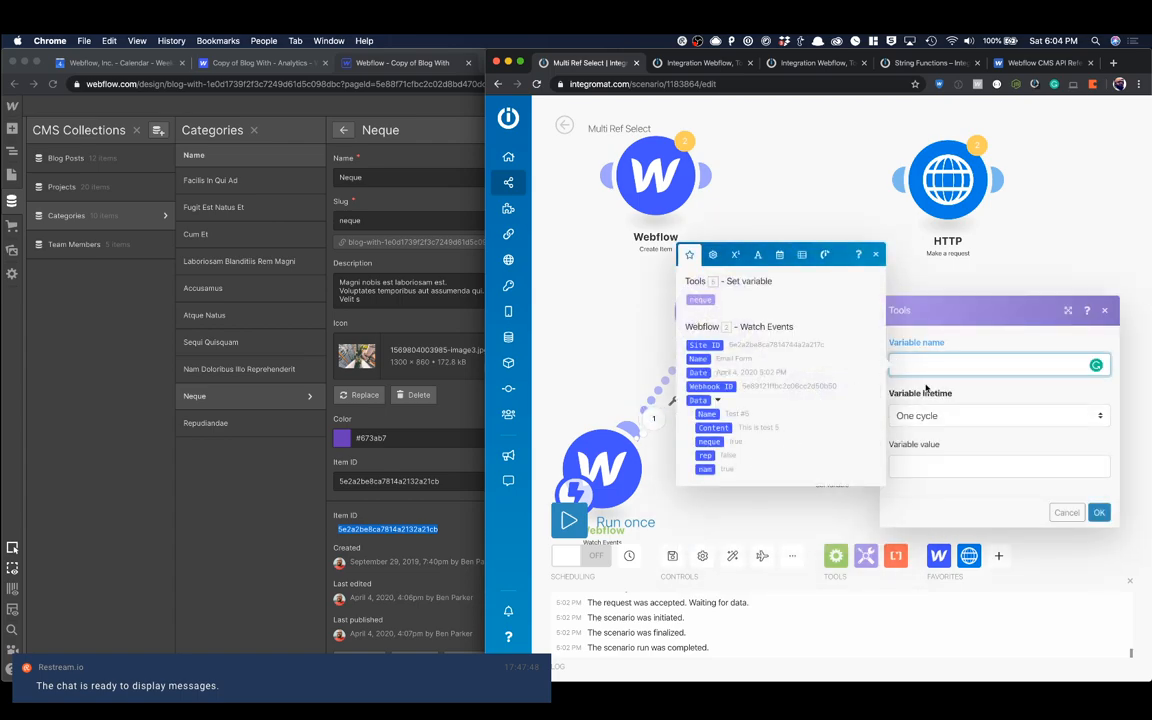
left_click(915, 468)
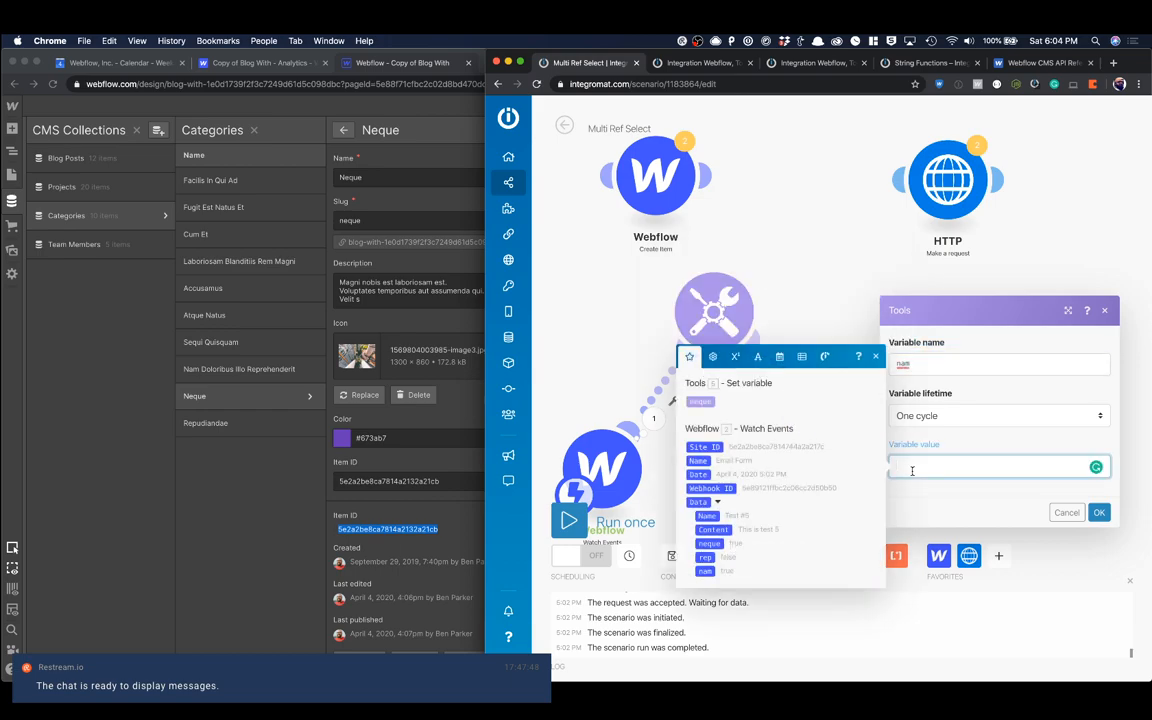
type("si")
type("itch( ;")
left_click(705, 571)
type("; ")
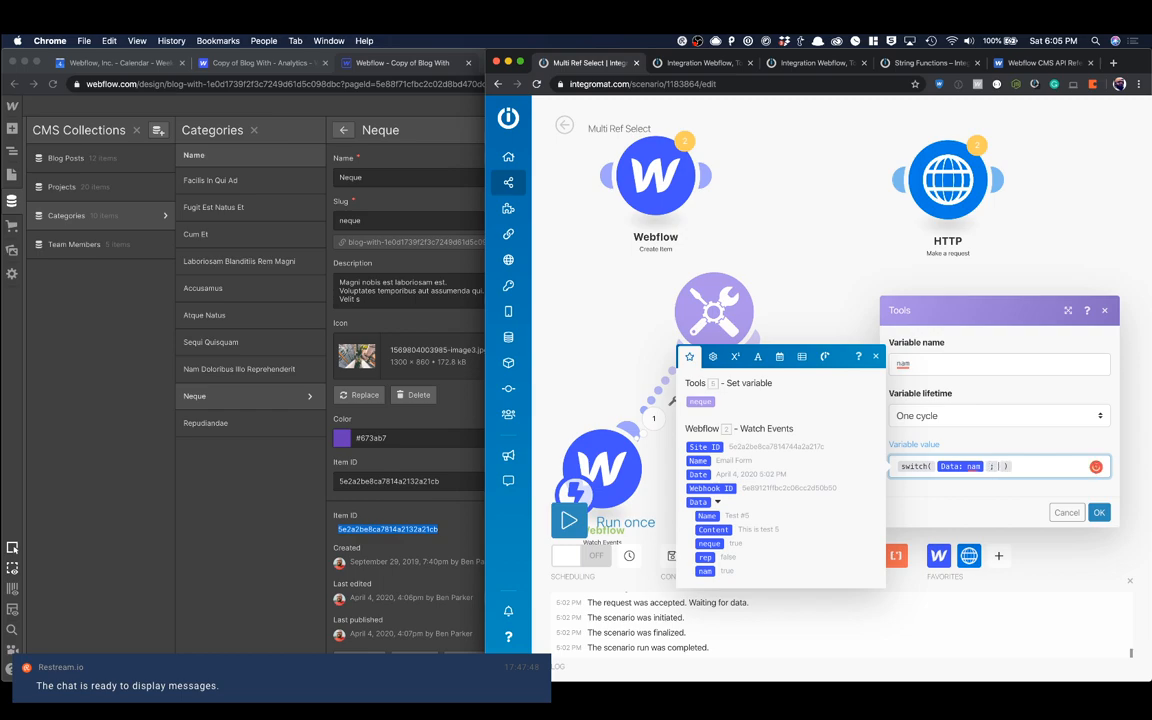
type("true ; \"\" ;")
Step: Open the Nam Doloribus Illo Reprehenderit item in the Webflow Categories collection and copy its Item ID
left_click(148, 404)
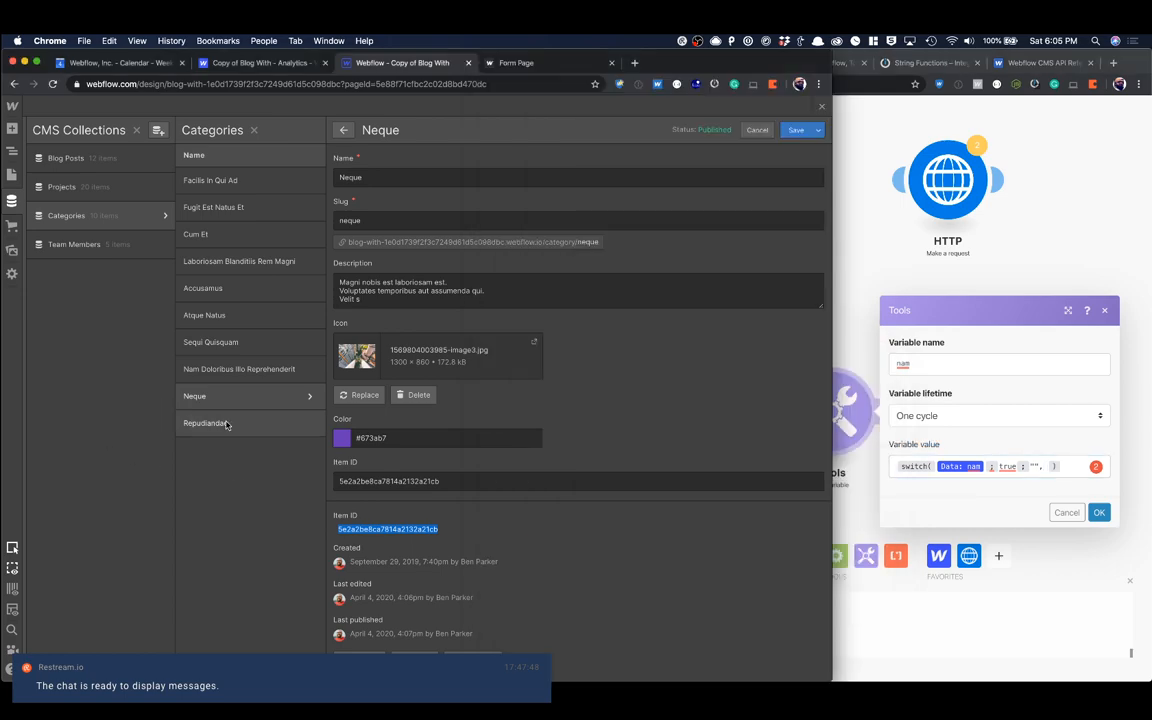
left_click(240, 369)
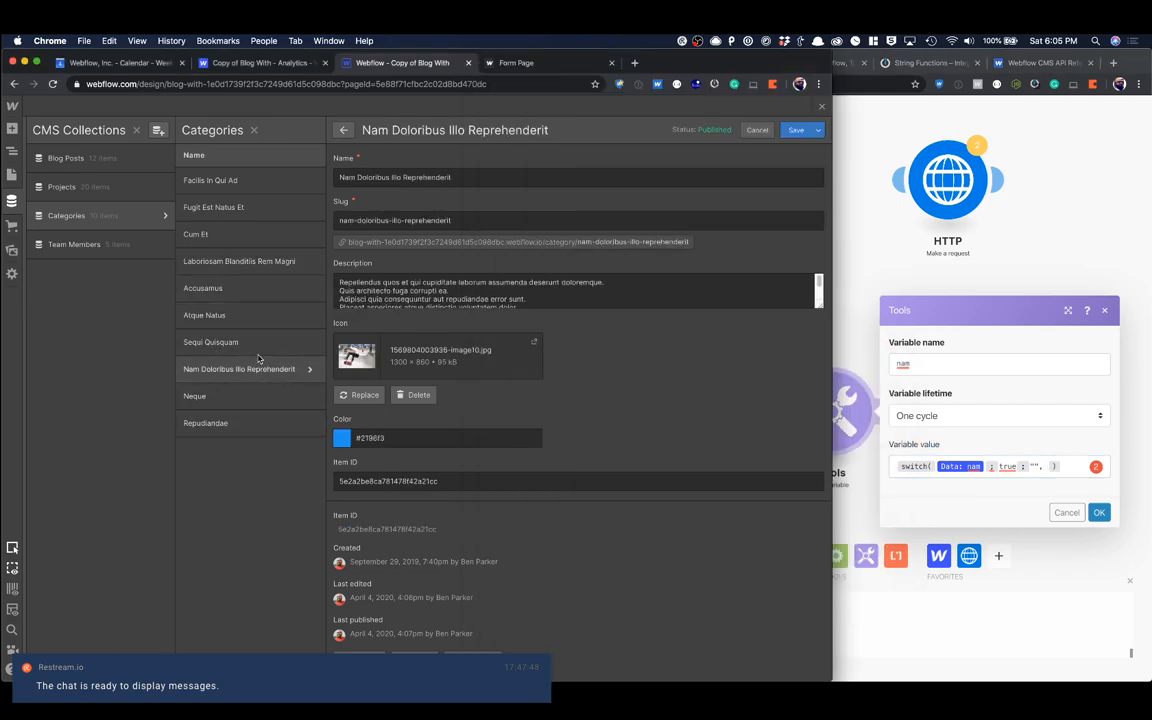
double_click(393, 480)
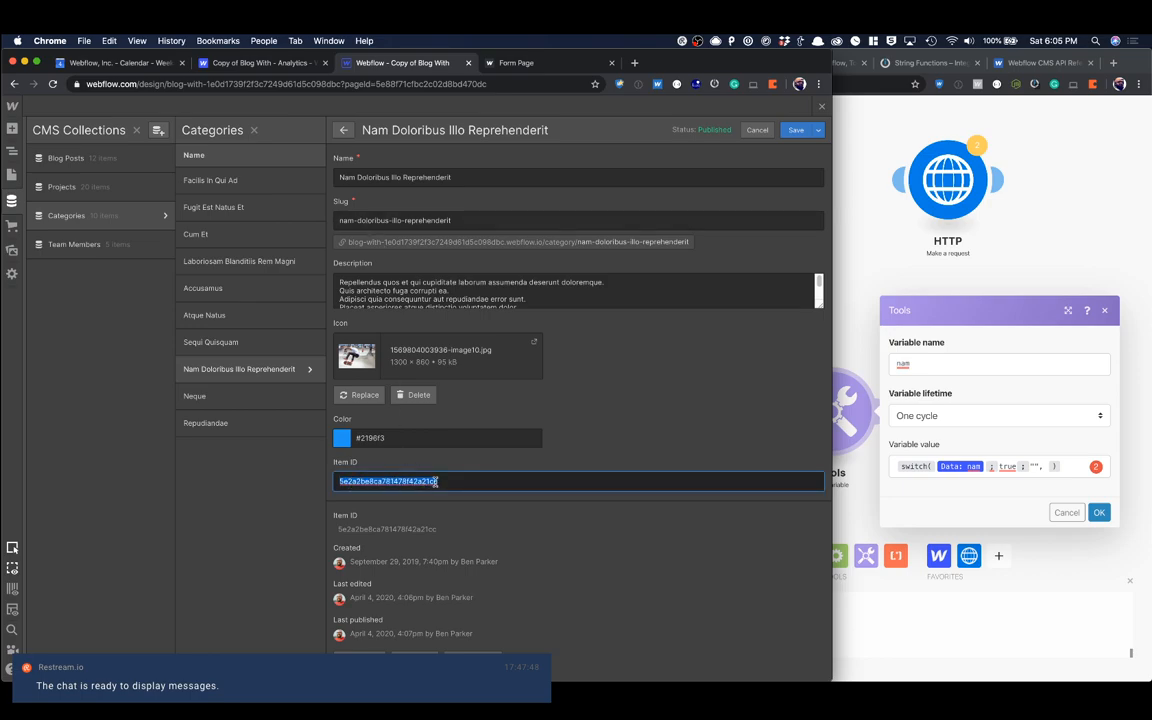
double_click(384, 530)
key("super+c")
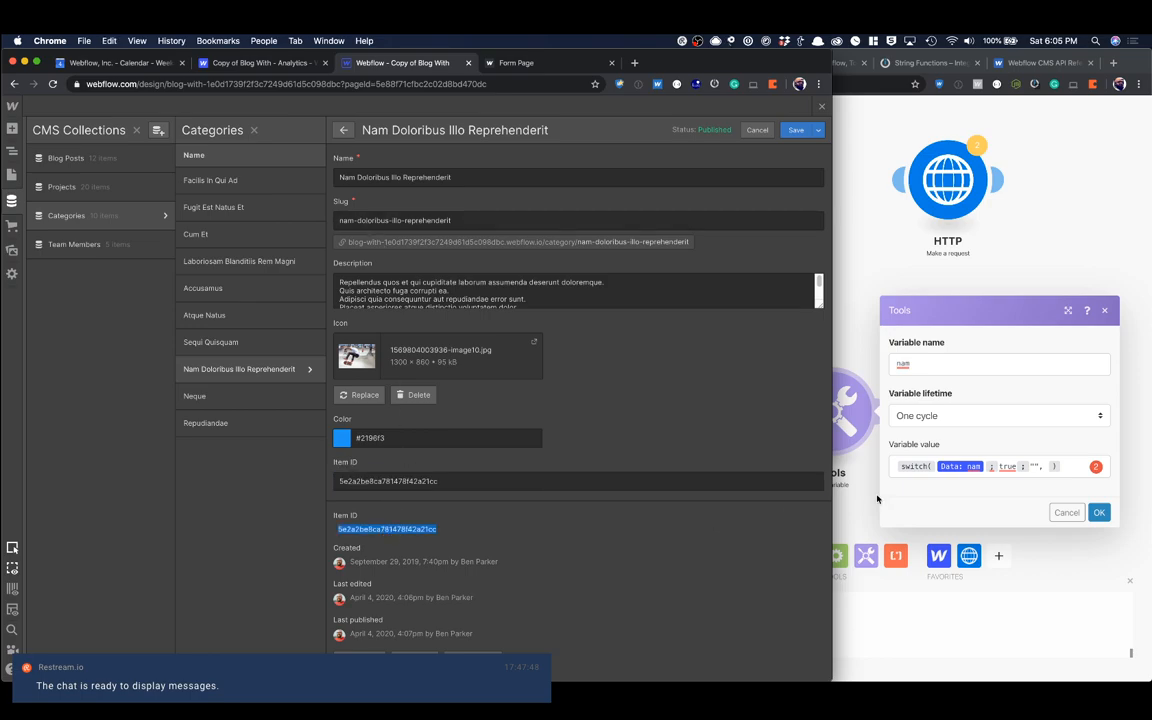
Step: Paste Item ID 5e2a2be8ca781478f42a21cc into the true result of the nam switch function, add a separator after it, and save the module
left_click(1033, 467)
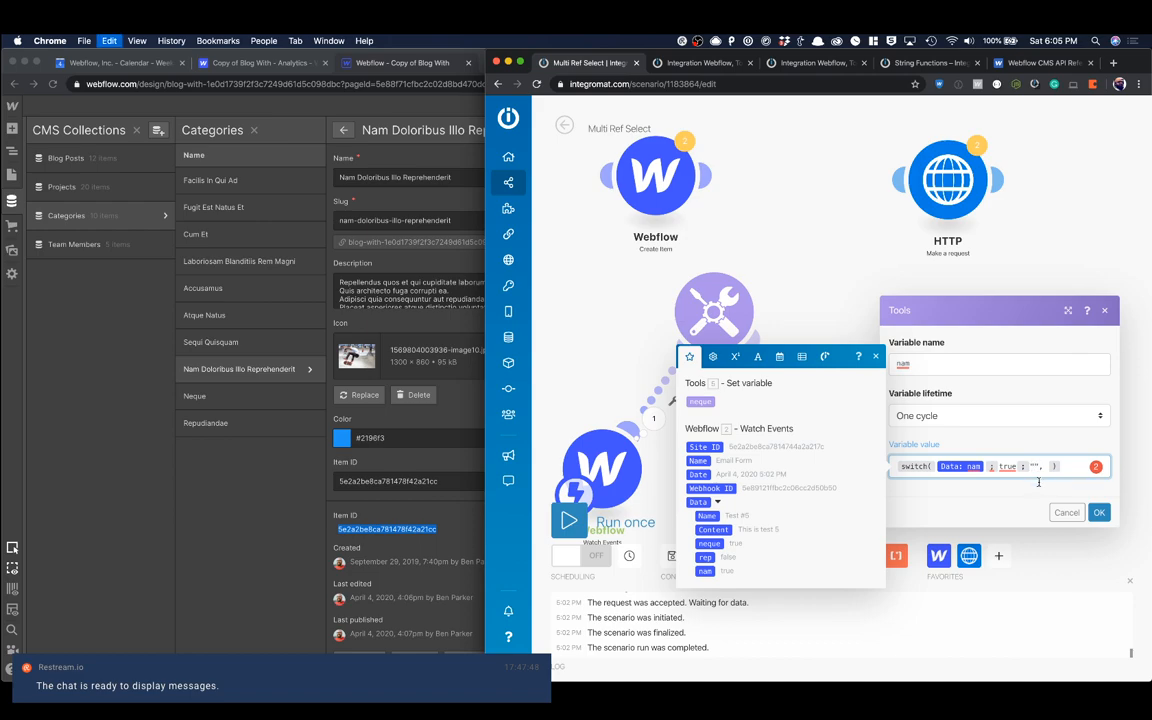
key("super+v")
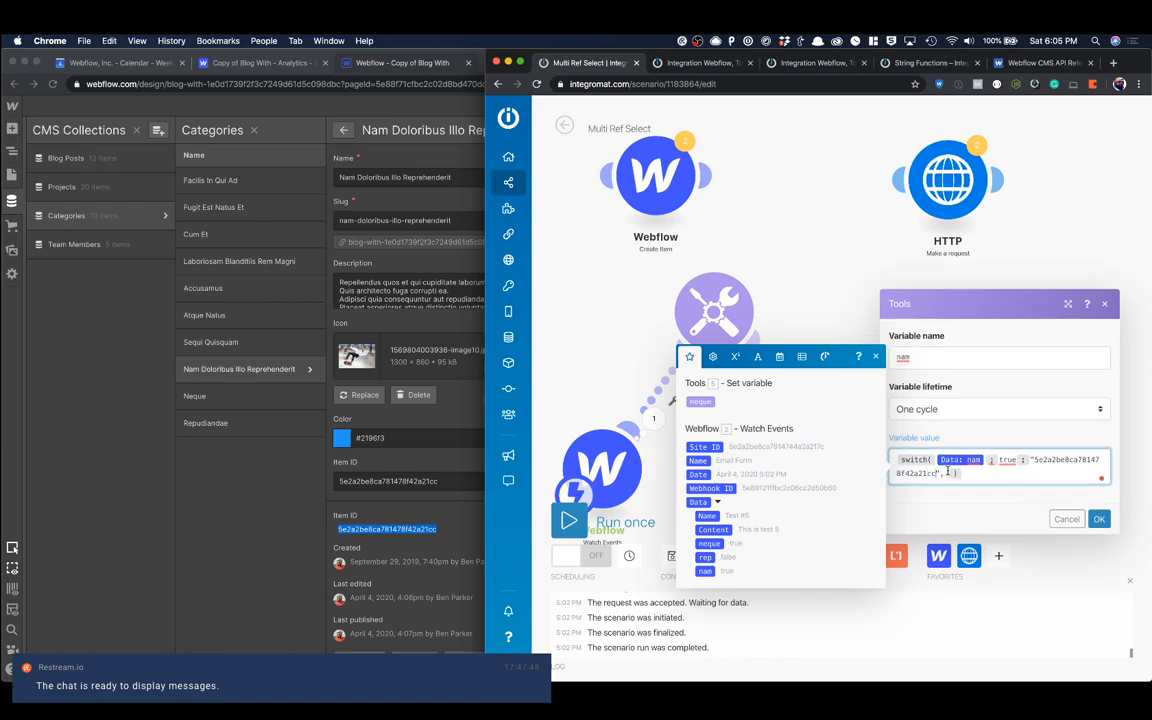
type(";")
left_click(1098, 519)
Step: Move the nam Set variable module slightly lower on the scenario canvas, below and beside the neque module
left_click_drag(835, 427, 826, 455)
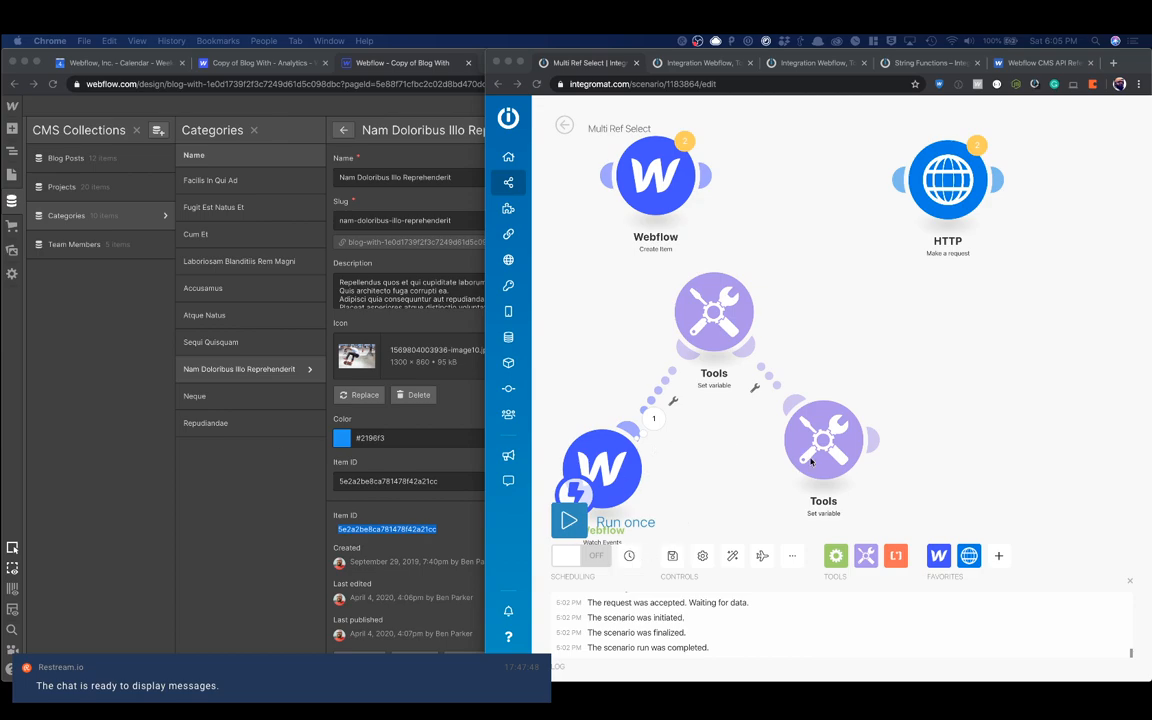
left_click(735, 417)
mouse_move(821, 448)
left_mouse_down()
mouse_move(848, 465)
mouse_move(814, 464)
left_mouse_up()
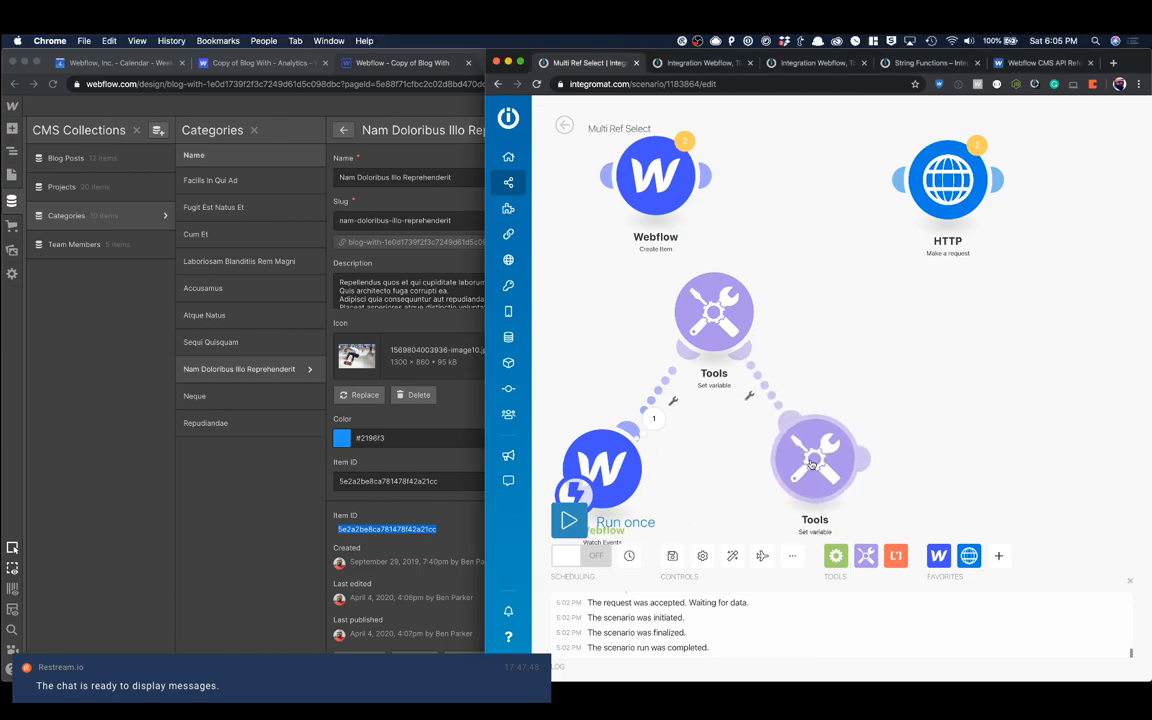
scroll(838, 394, "down", 1)
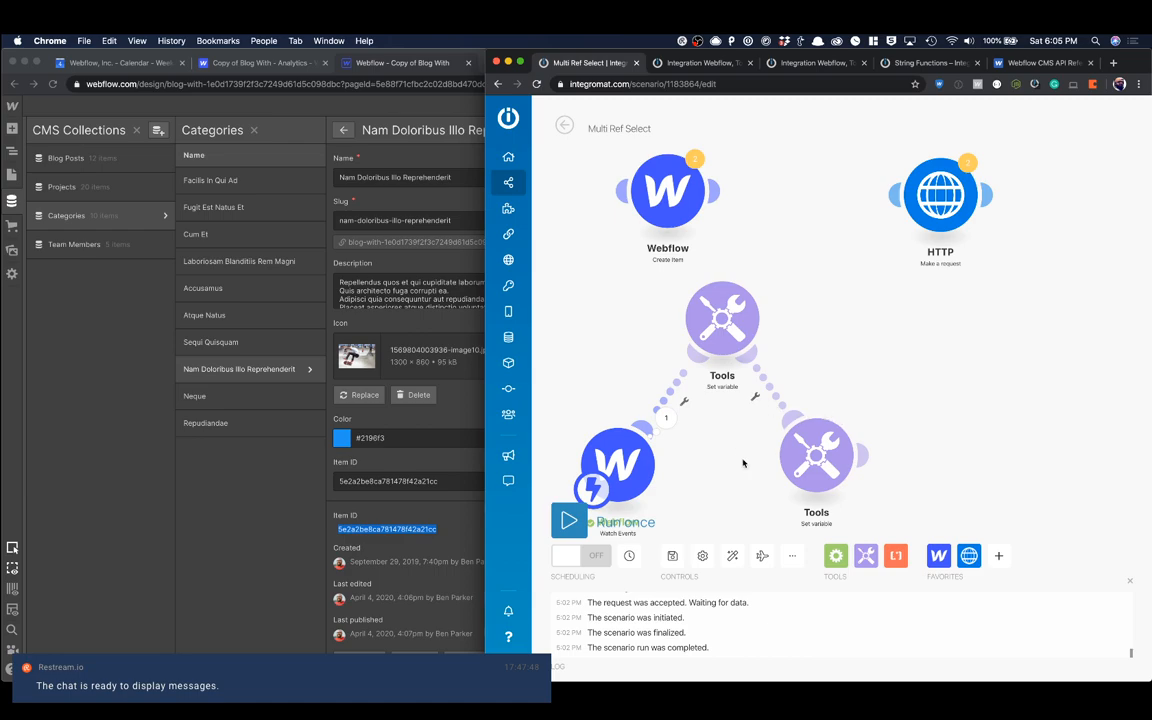
Step: Add a Tools Compose a string module after the nam module, map the neque and nam variables into its text, and save it
left_click(866, 555)
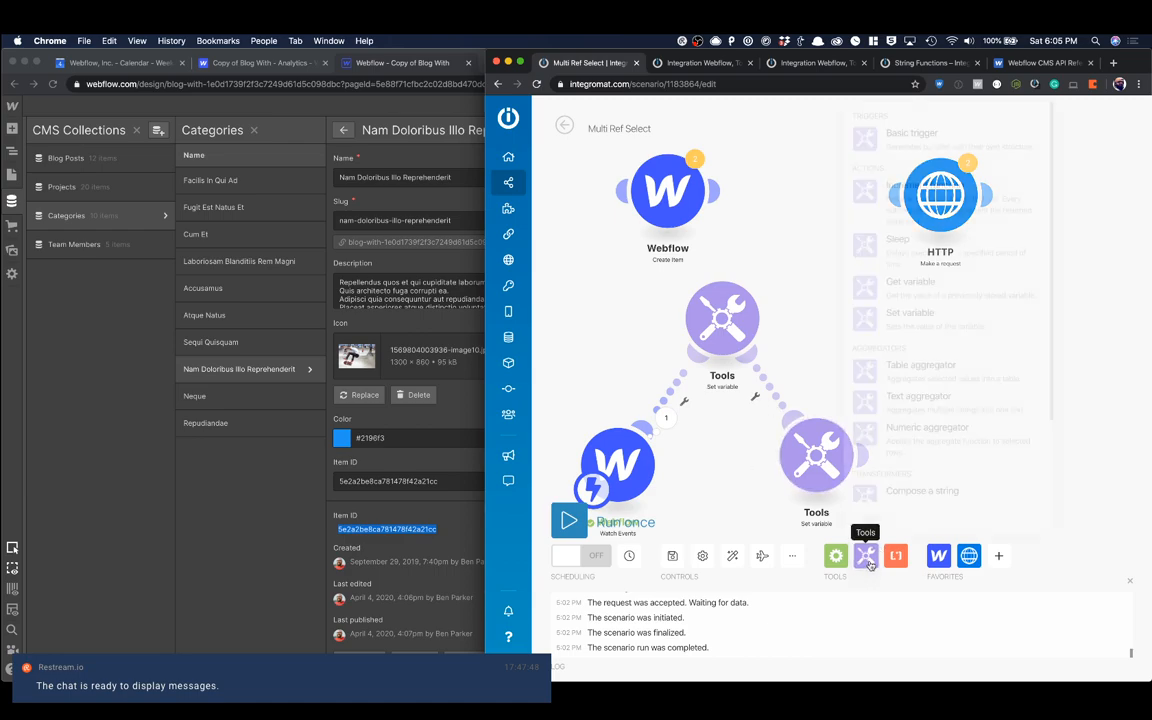
scroll(935, 483, "down", 1)
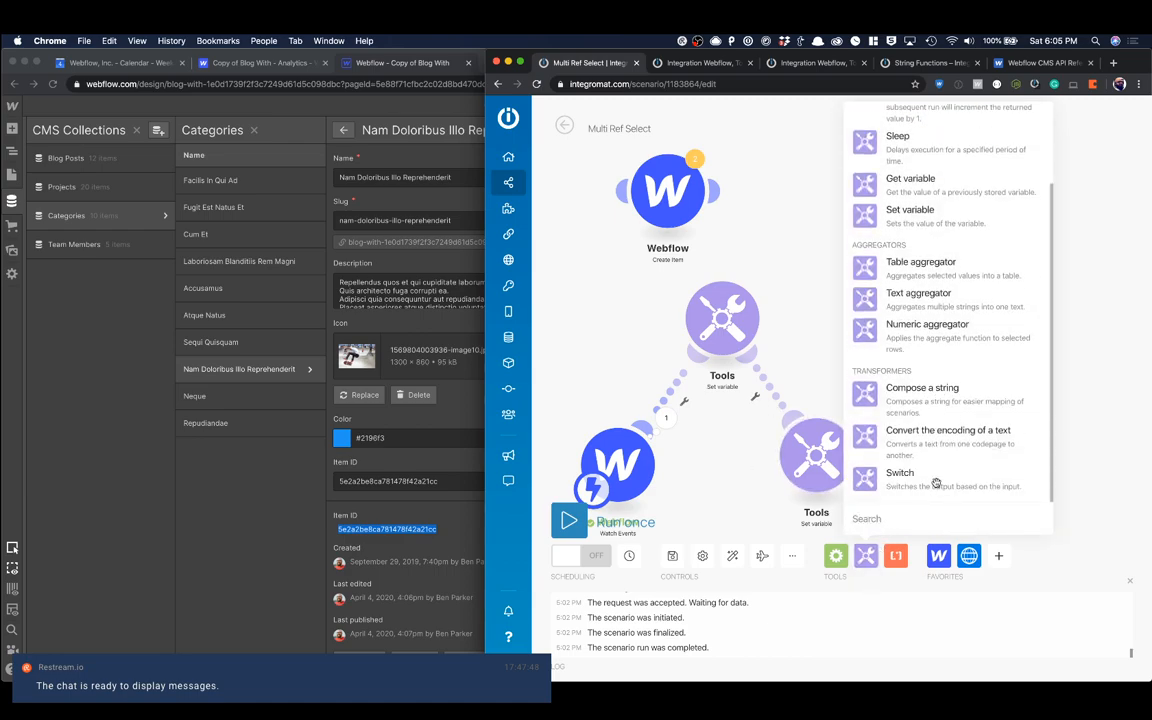
left_click(922, 390)
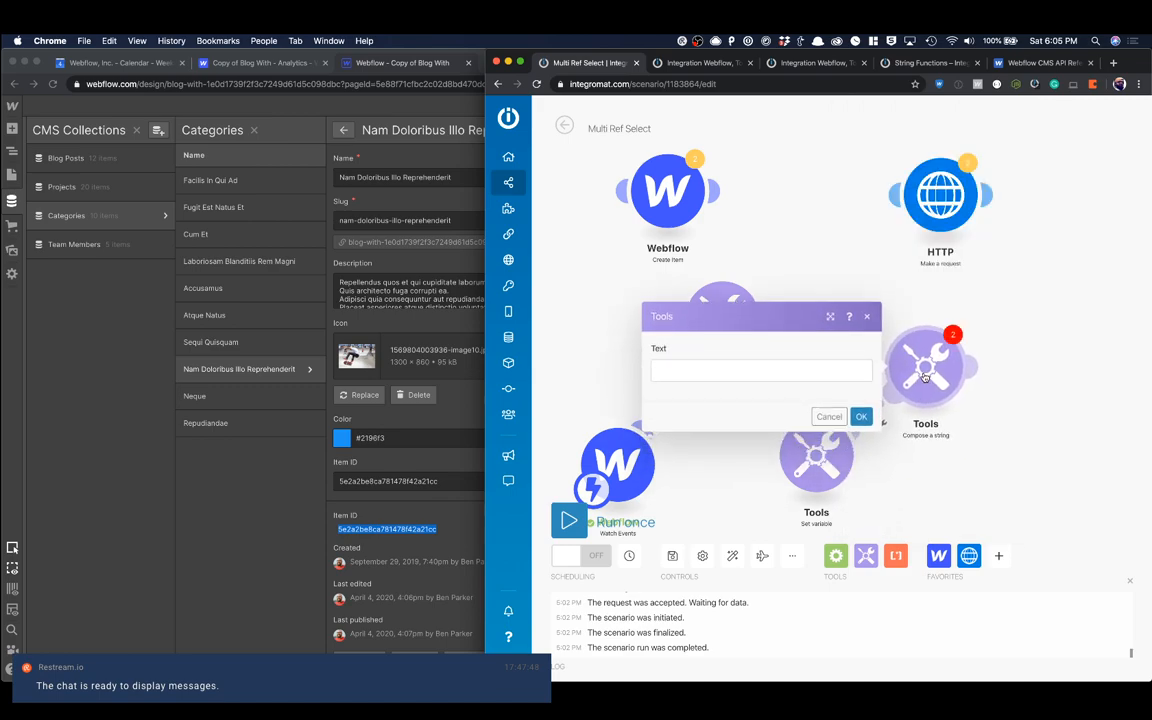
left_click(795, 370)
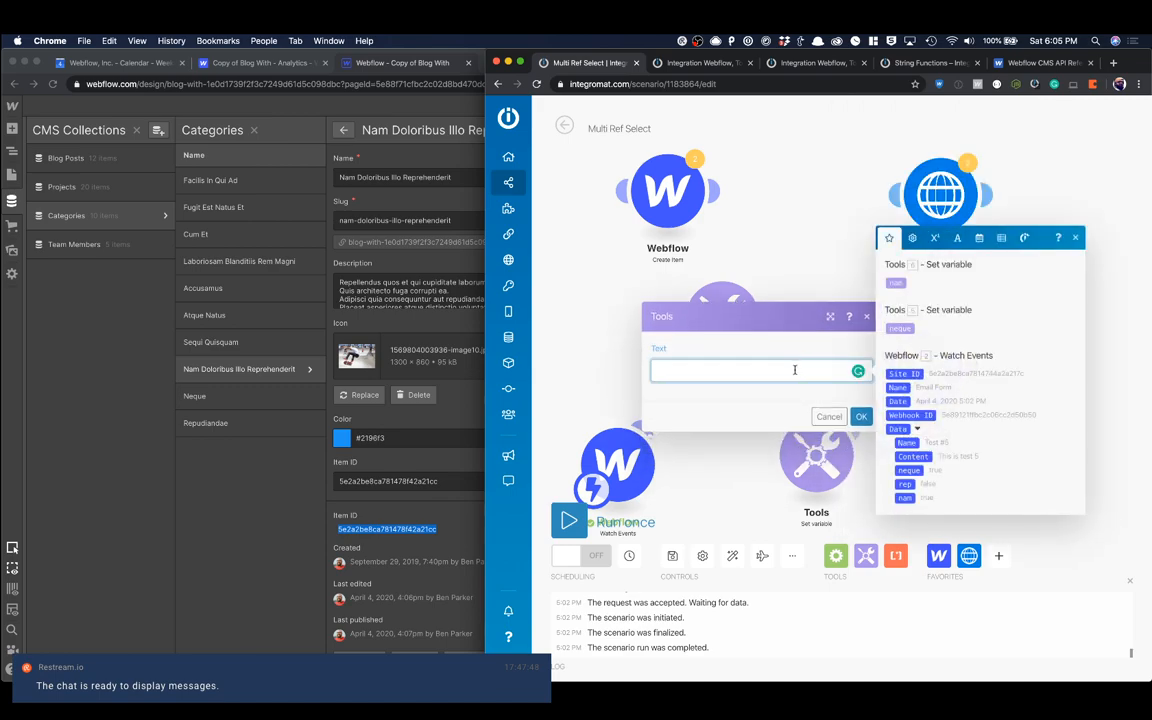
left_click(899, 328)
left_click(895, 283)
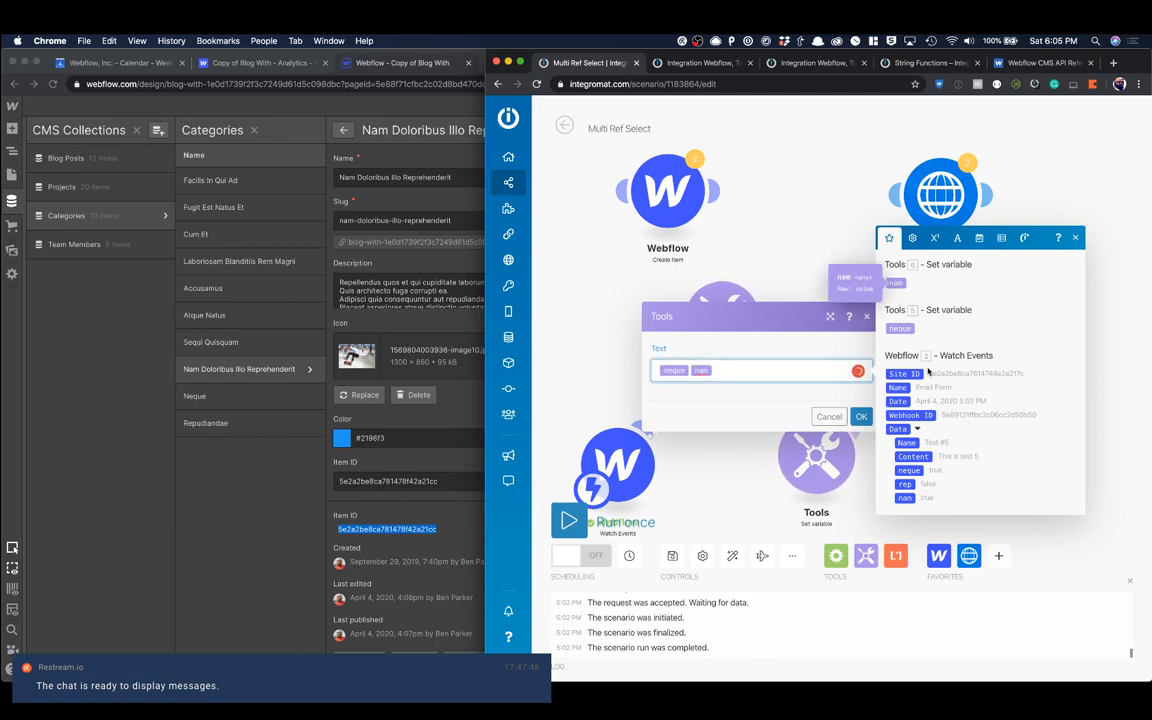
left_click(862, 417)
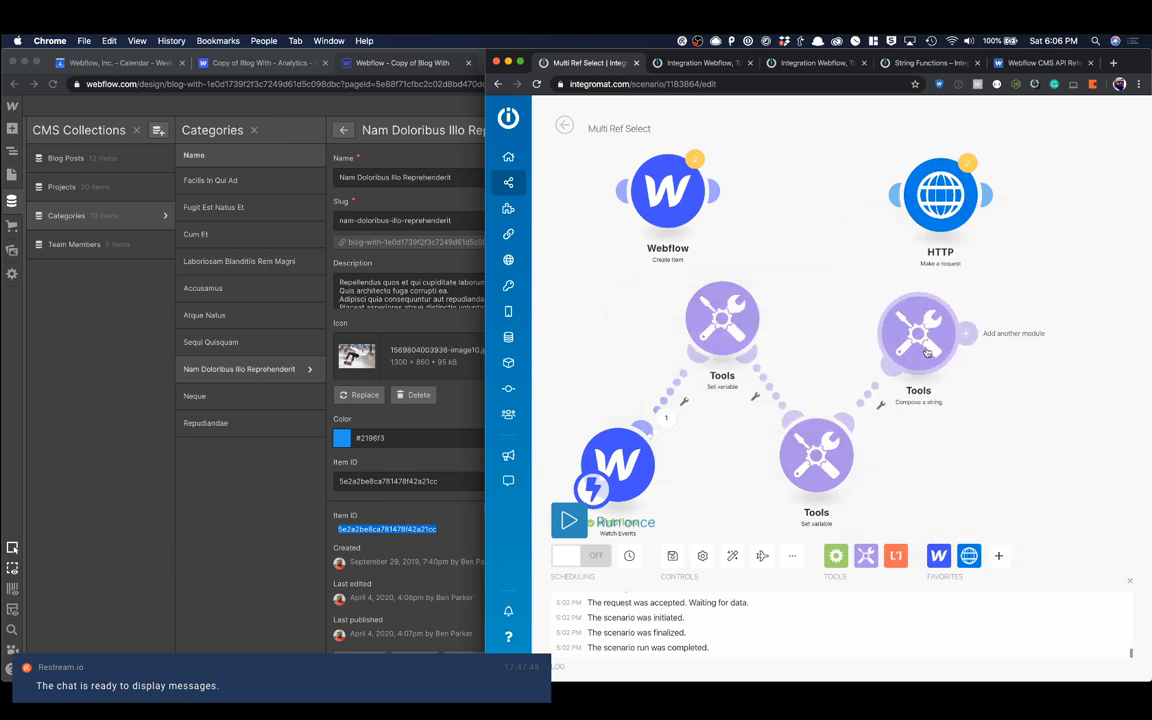
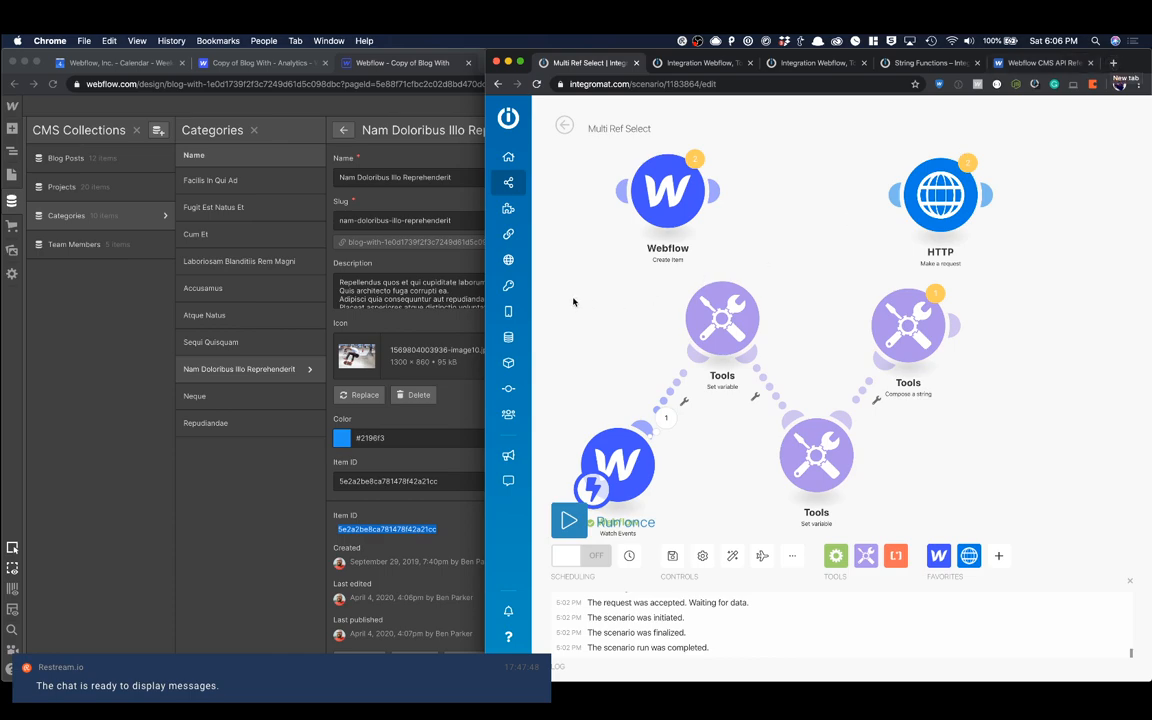
Step: Switch to the published Form Page in the other browser window and reload it to get a blank form
left_click(378, 255)
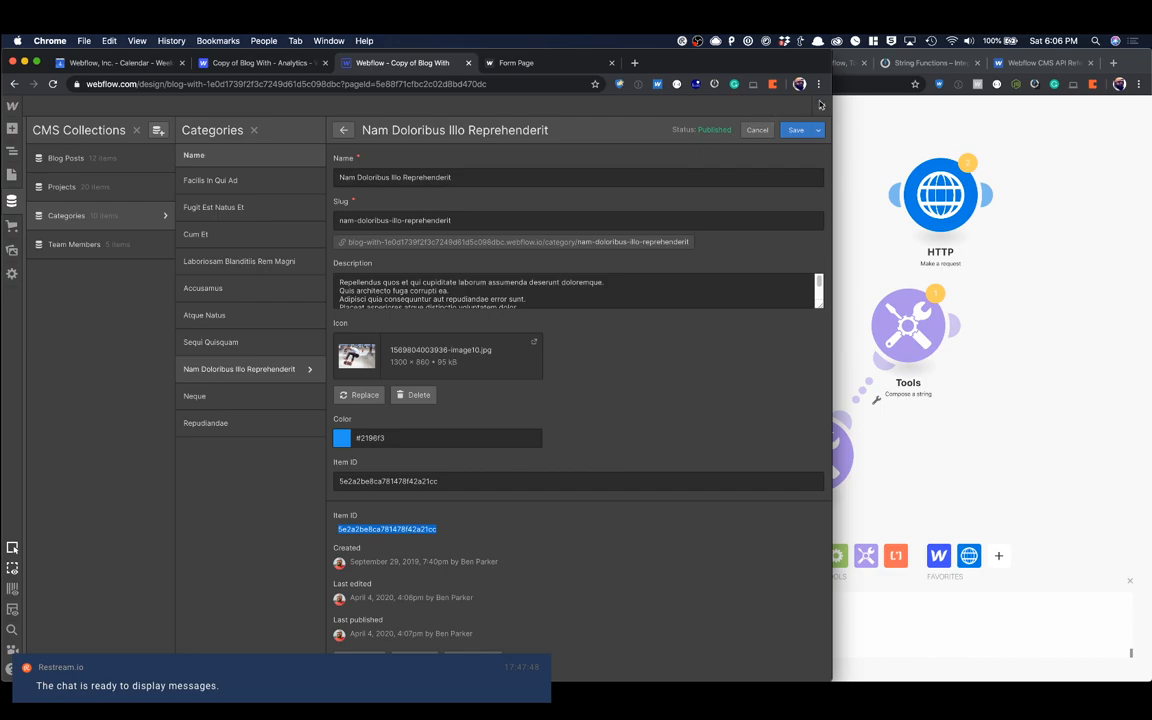
left_click(516, 62)
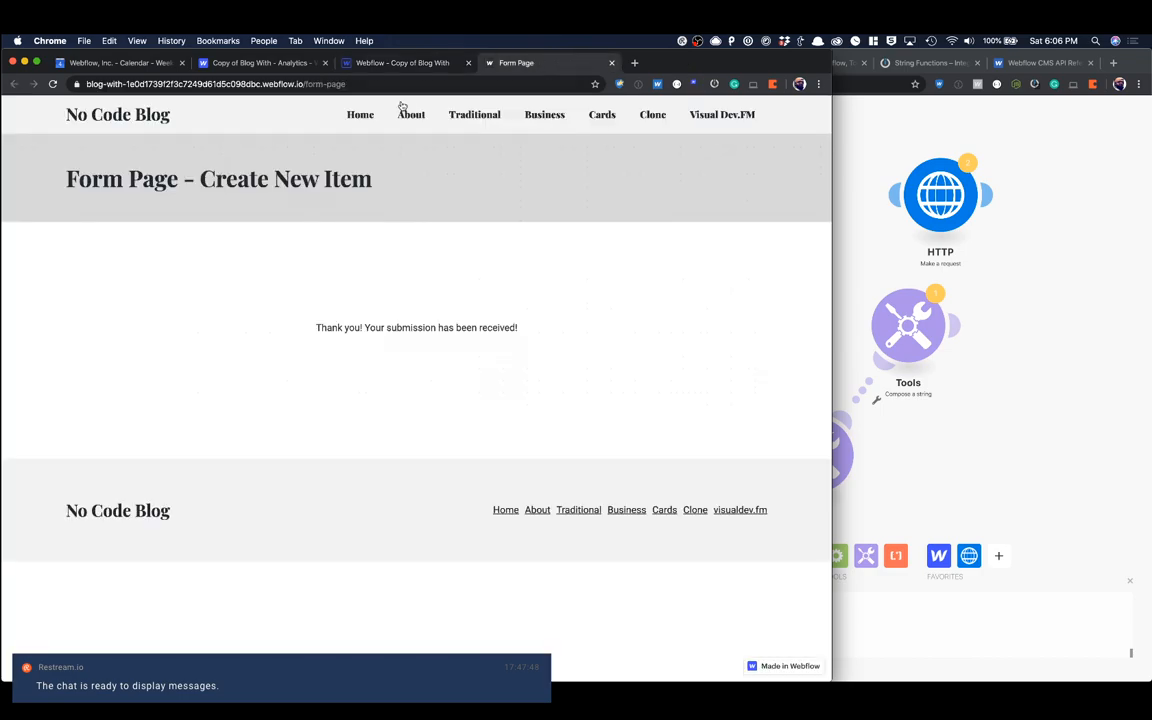
left_click(53, 83)
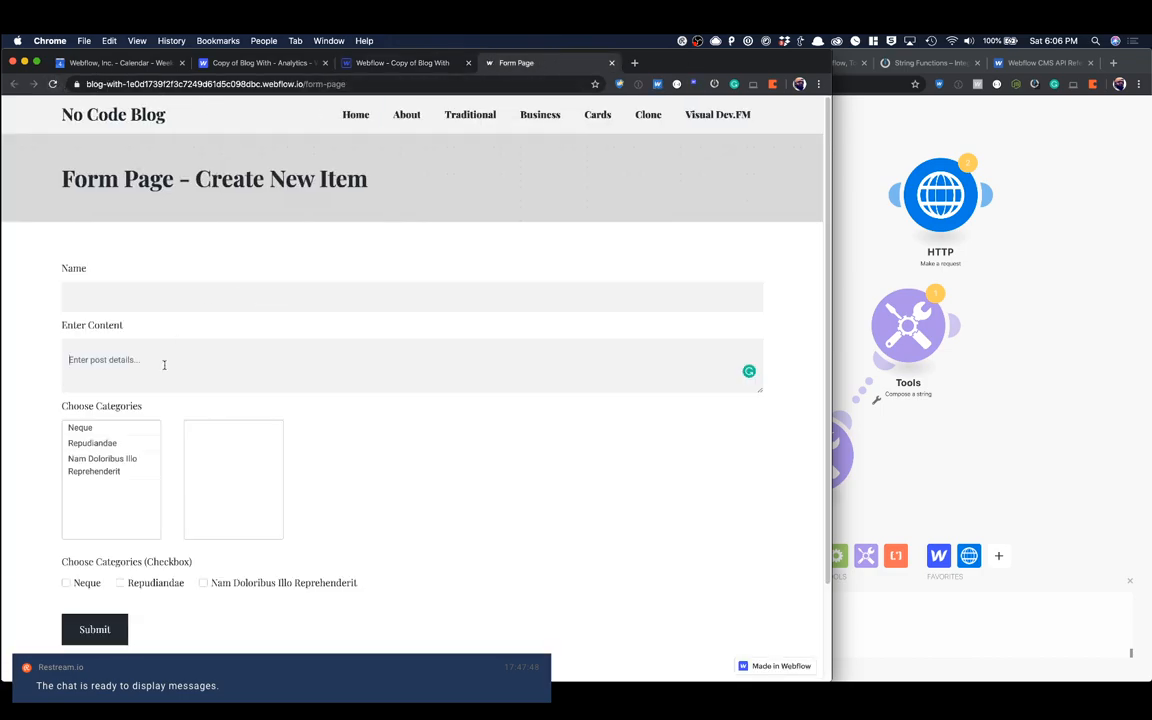
type("\"\"")
type("xxxxxxxxx")
type("XXXXXXXXX\", \"XXXXXXXXX\"")
key("super+a")
key("BackSpace")
Step: In the Integromat scenario, add a Tools Set variable module and attach it after the Compose a string module
left_click(1113, 457)
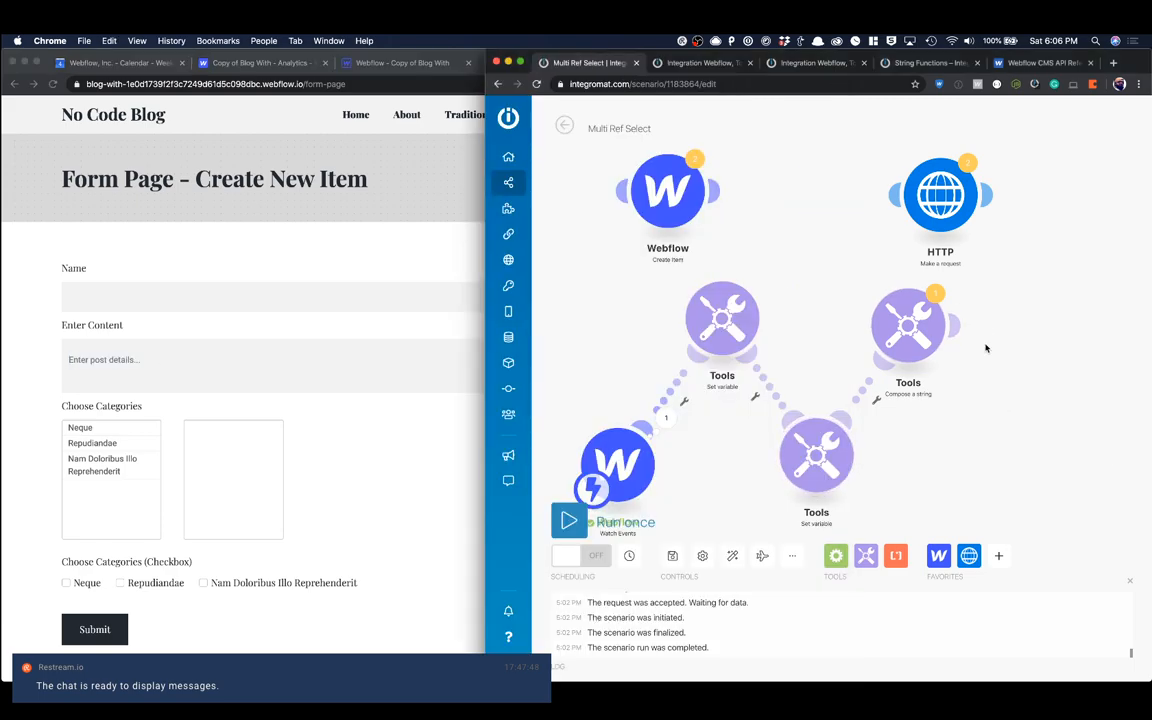
mouse_move(941, 354)
left_mouse_down()
mouse_move(915, 357)
mouse_move(930, 353)
left_mouse_up()
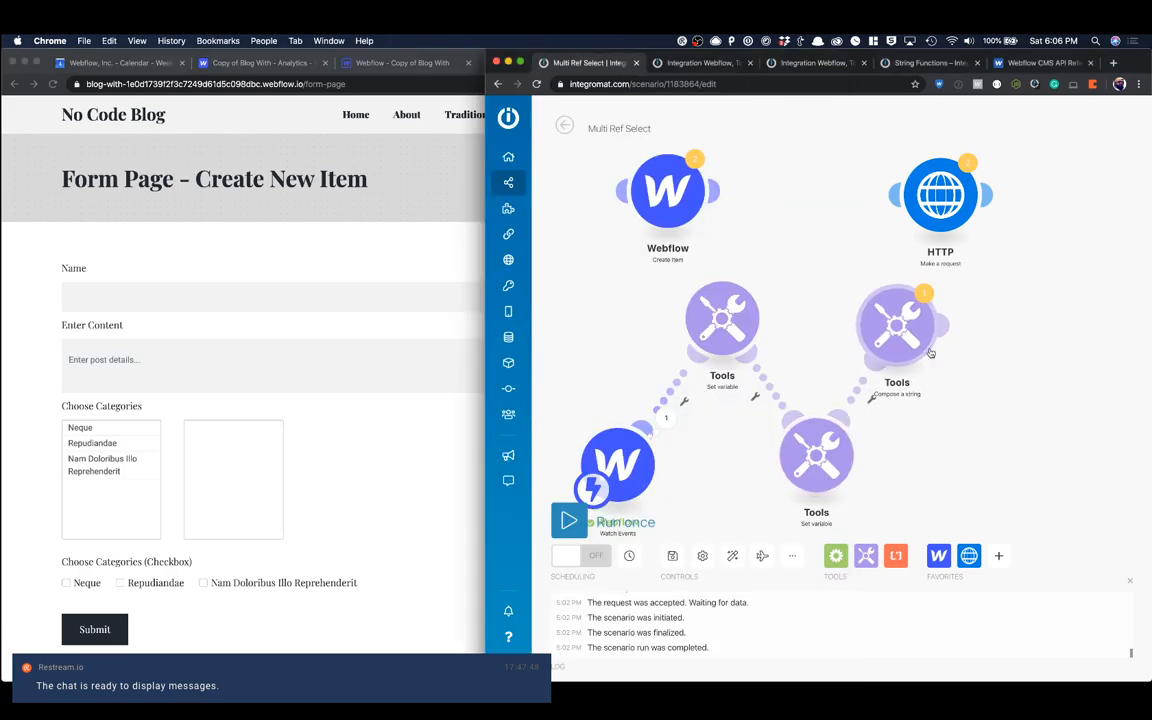
left_click(866, 555)
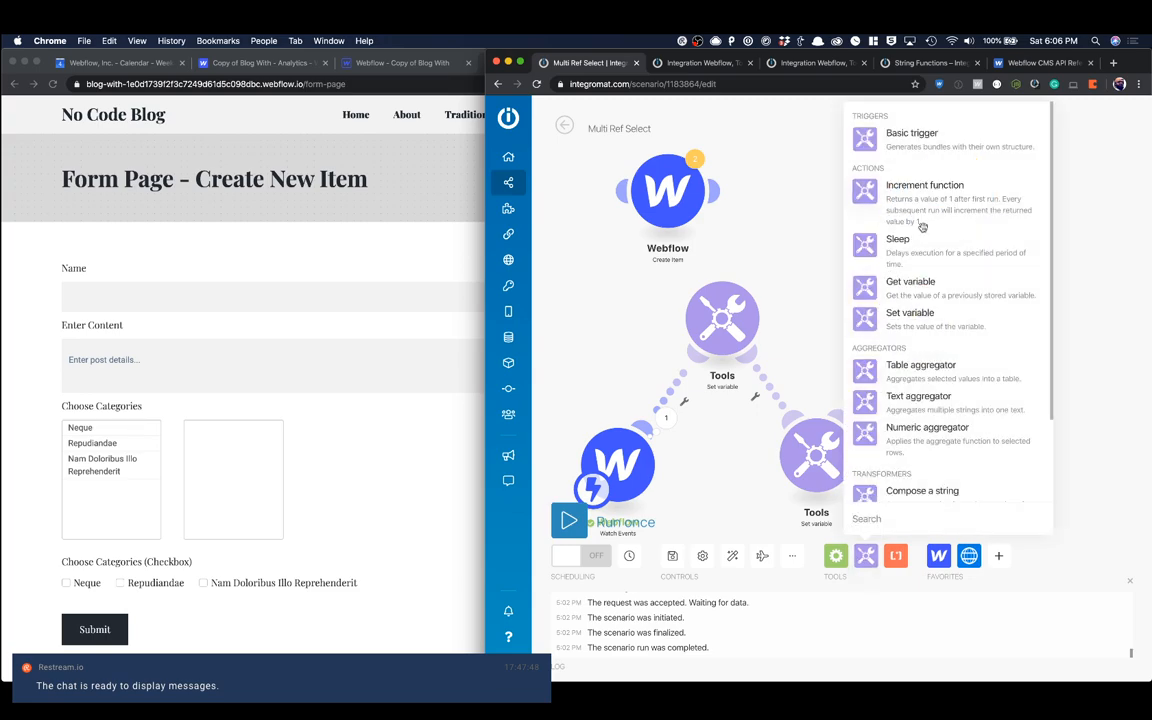
left_click(911, 327)
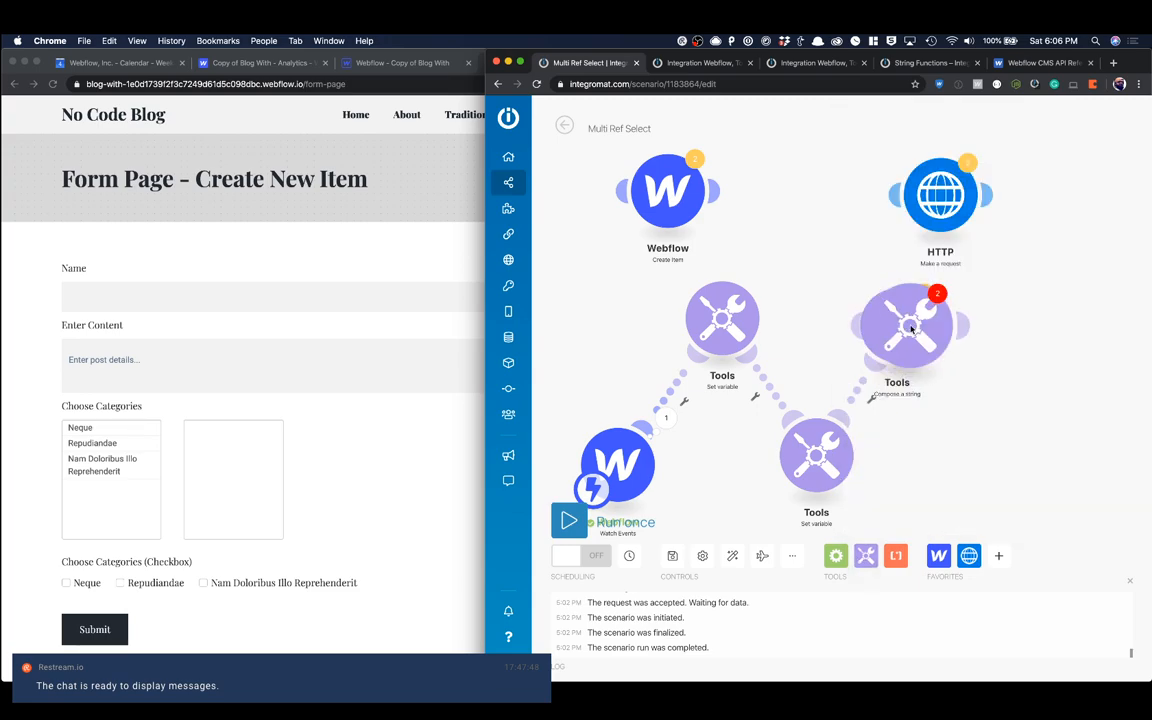
left_click_drag(911, 327, 1018, 430)
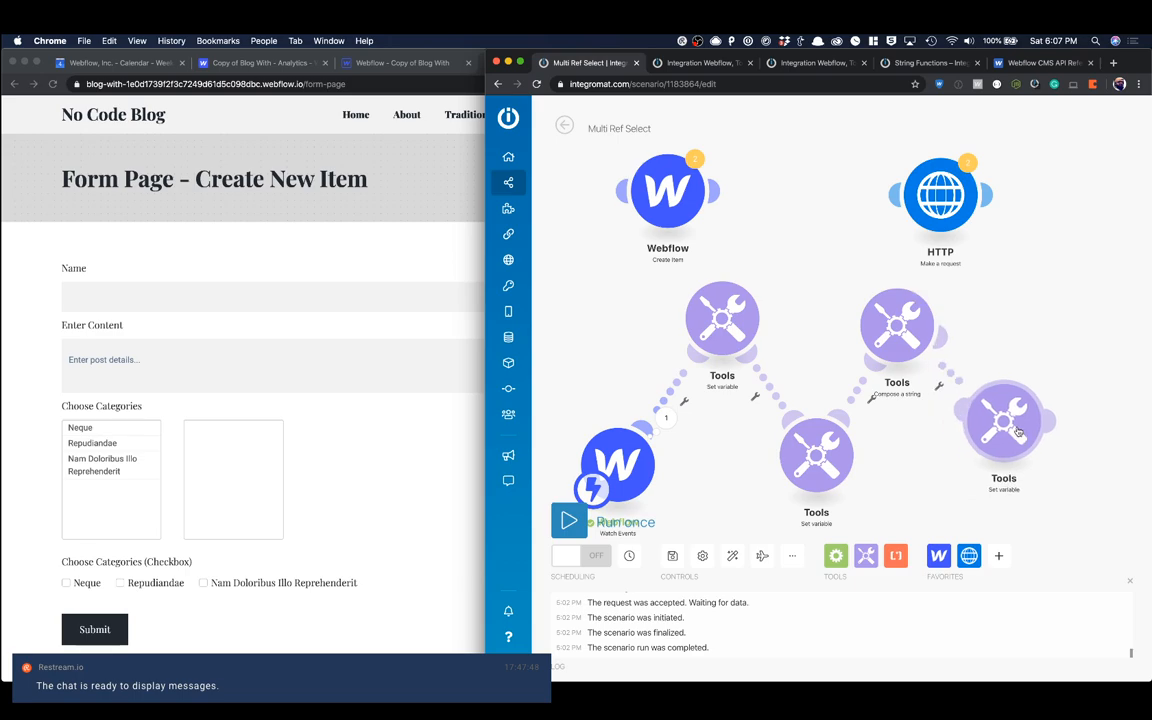
Step: Name the new variable ref and begin its value with a substring function on the Compose a string Text output
left_click(1018, 430)
left_click(848, 375)
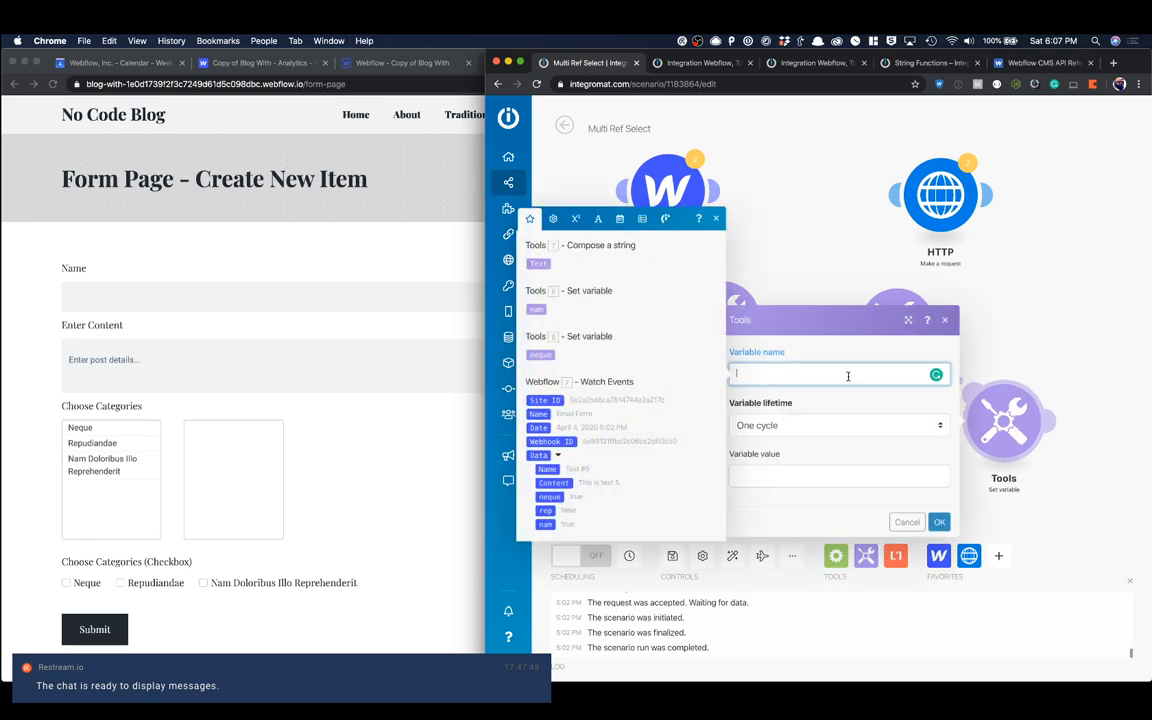
type("ref")
left_click(776, 470)
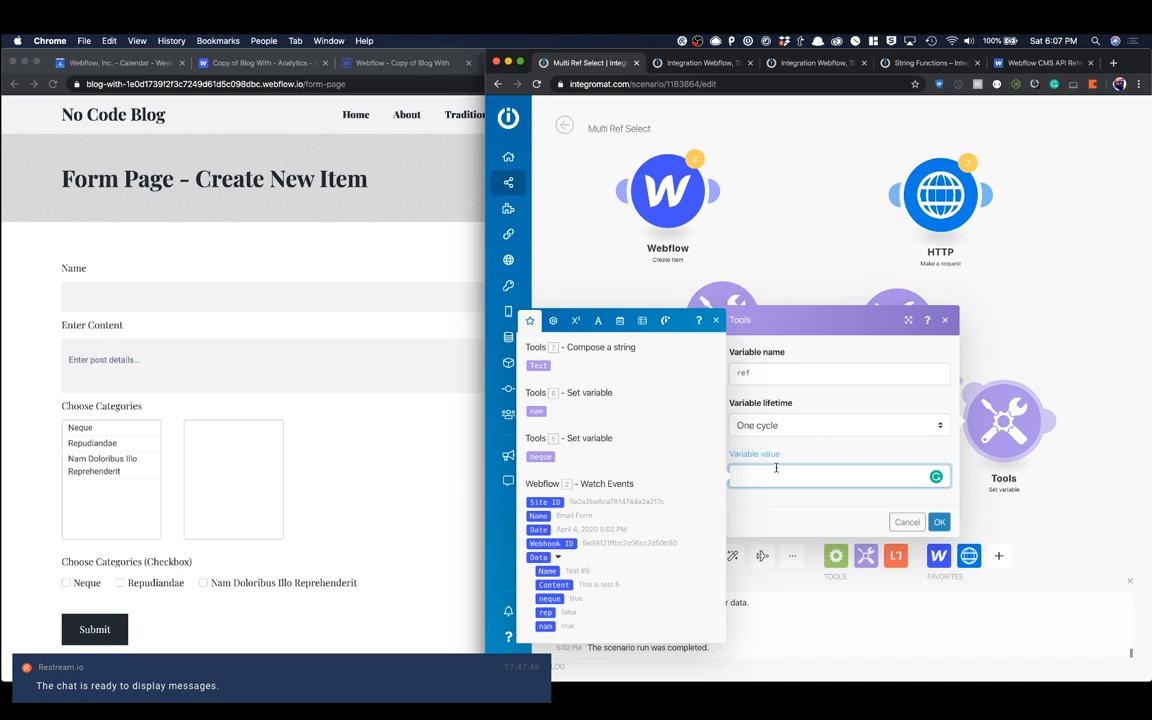
type("substring( ;")
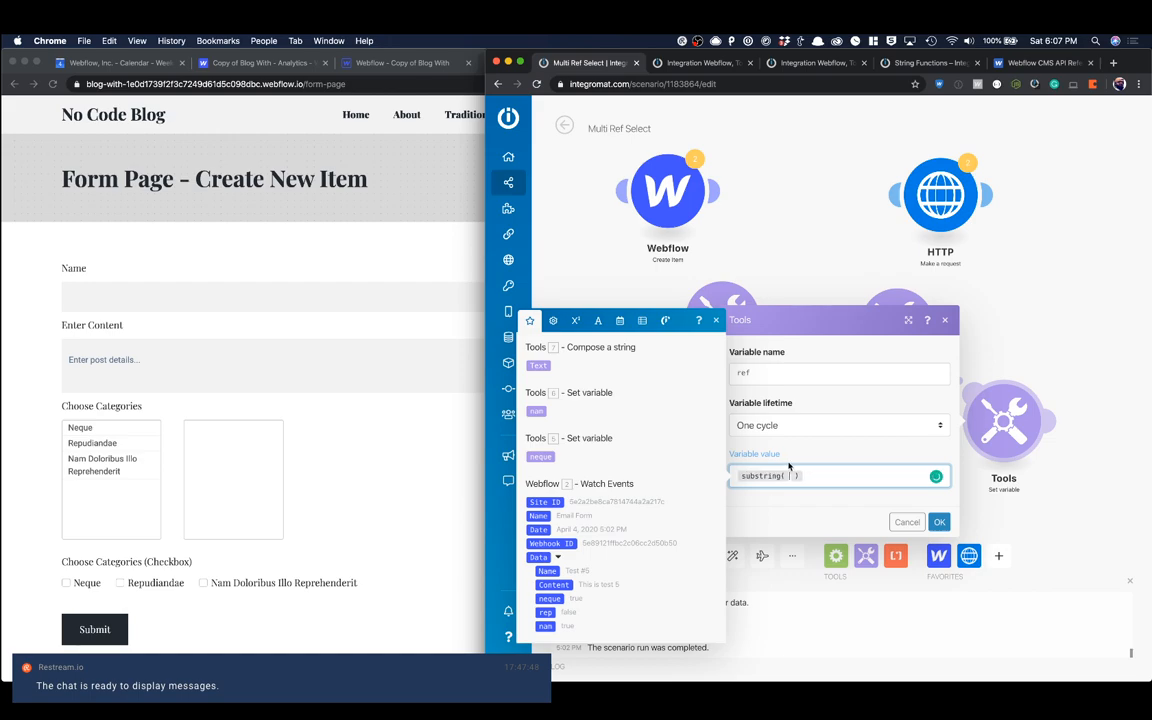
left_click(538, 364)
Step: Set the substring start to 0 and use the length of the composed Text as its end argument
type("; 0 ;")
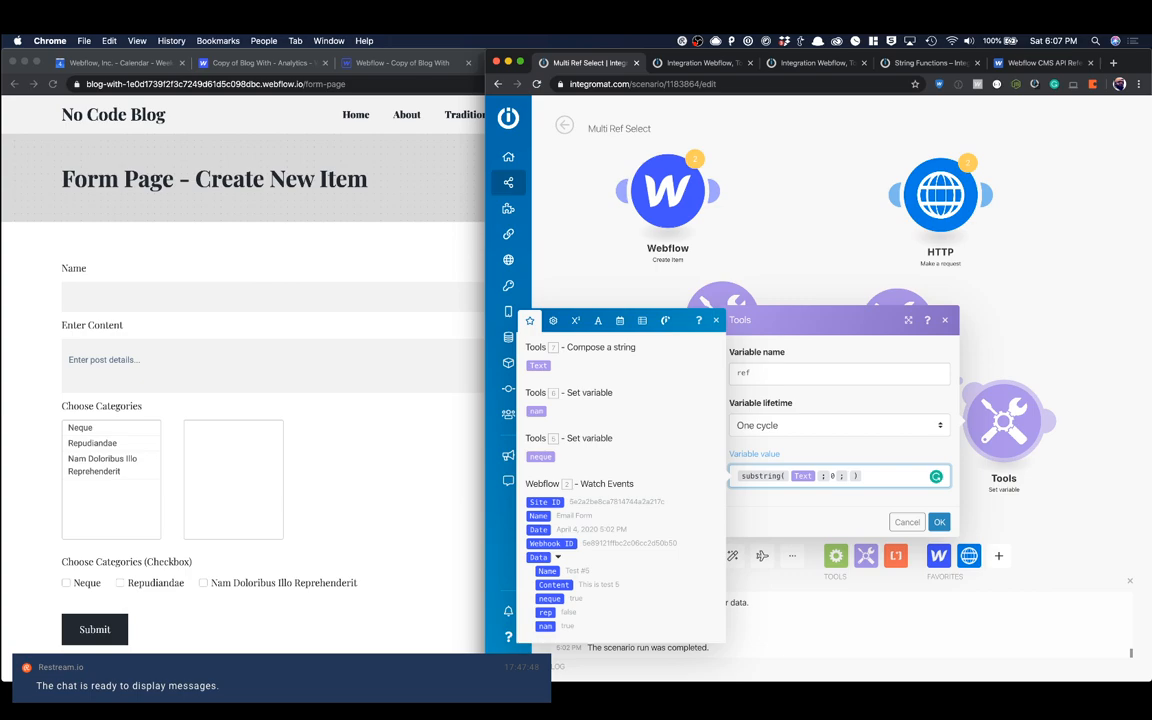
type("length(")
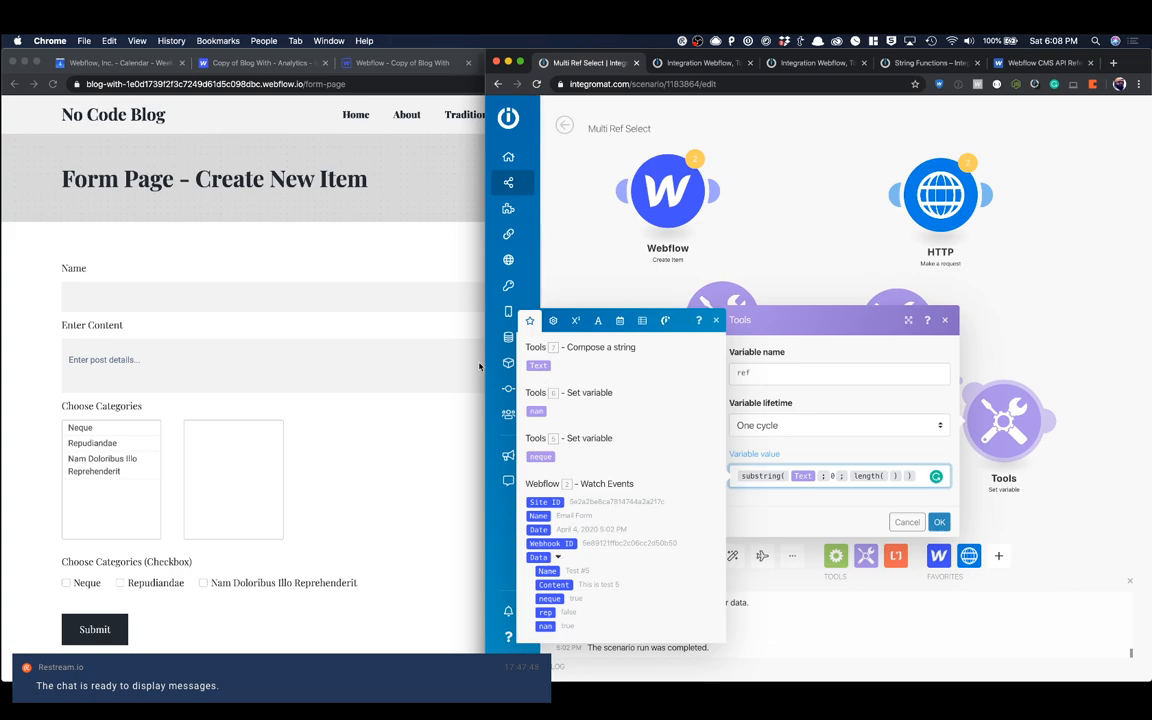
left_click(538, 365)
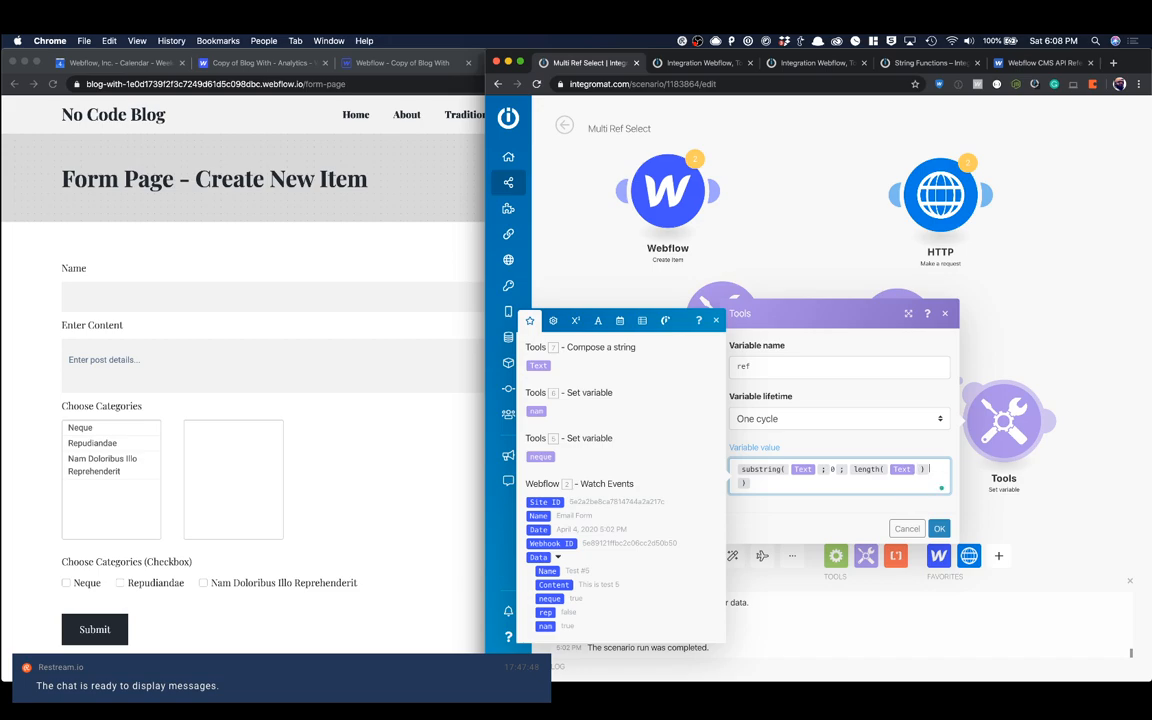
Step: Subtract 2 from the length inside the substring function using the minus operator, and save the ref module
left_click(867, 438)
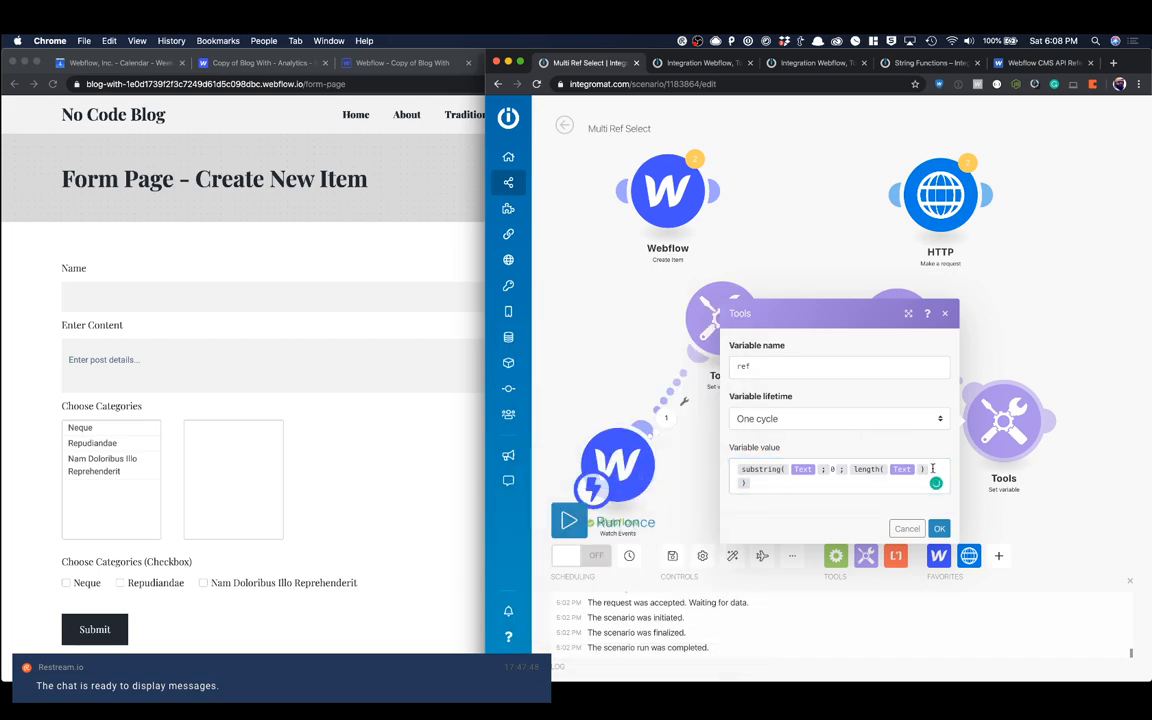
left_click(932, 468)
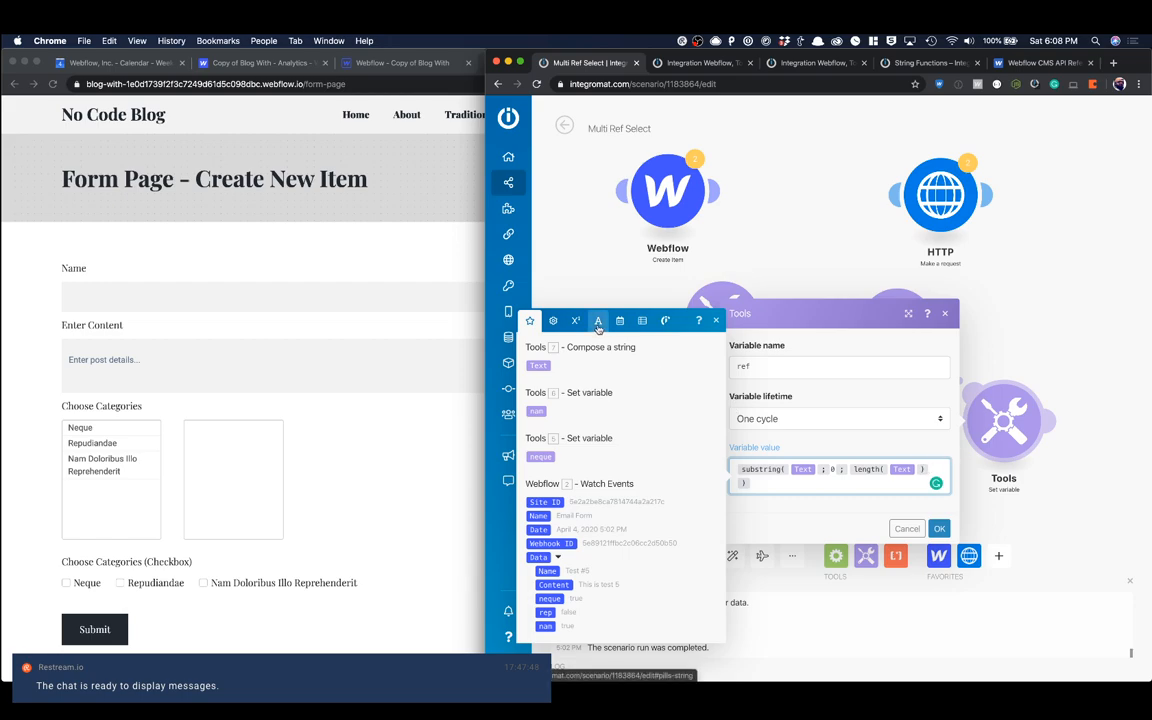
left_click(582, 323)
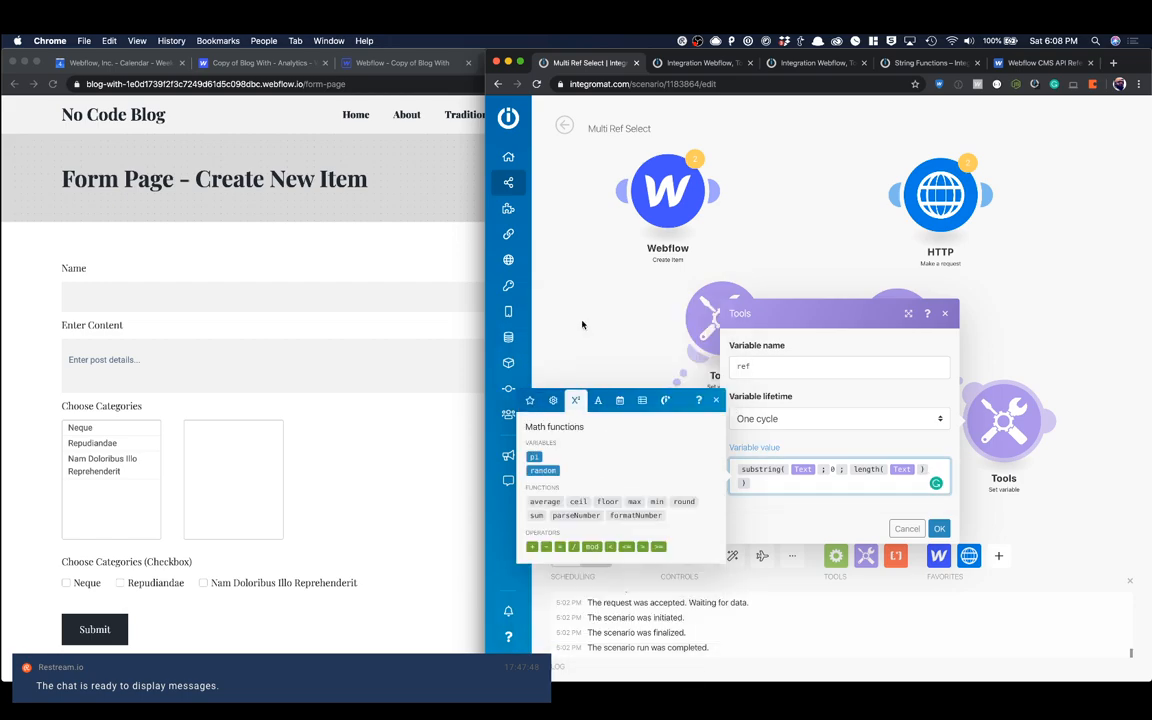
left_click(546, 547)
type("2")
left_click(938, 529)
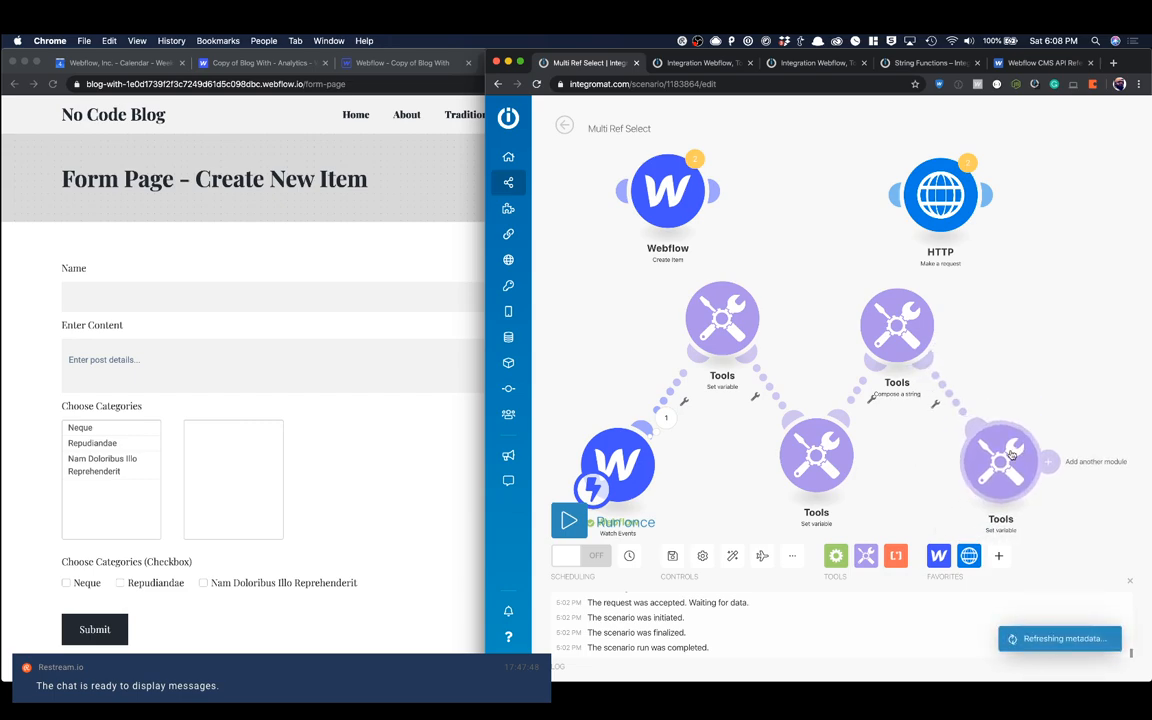
Step: Connect the HTTP module after the ref module, replace data.field with ref in its request's categories array, and close its settings
left_click_drag(895, 193, 1033, 288)
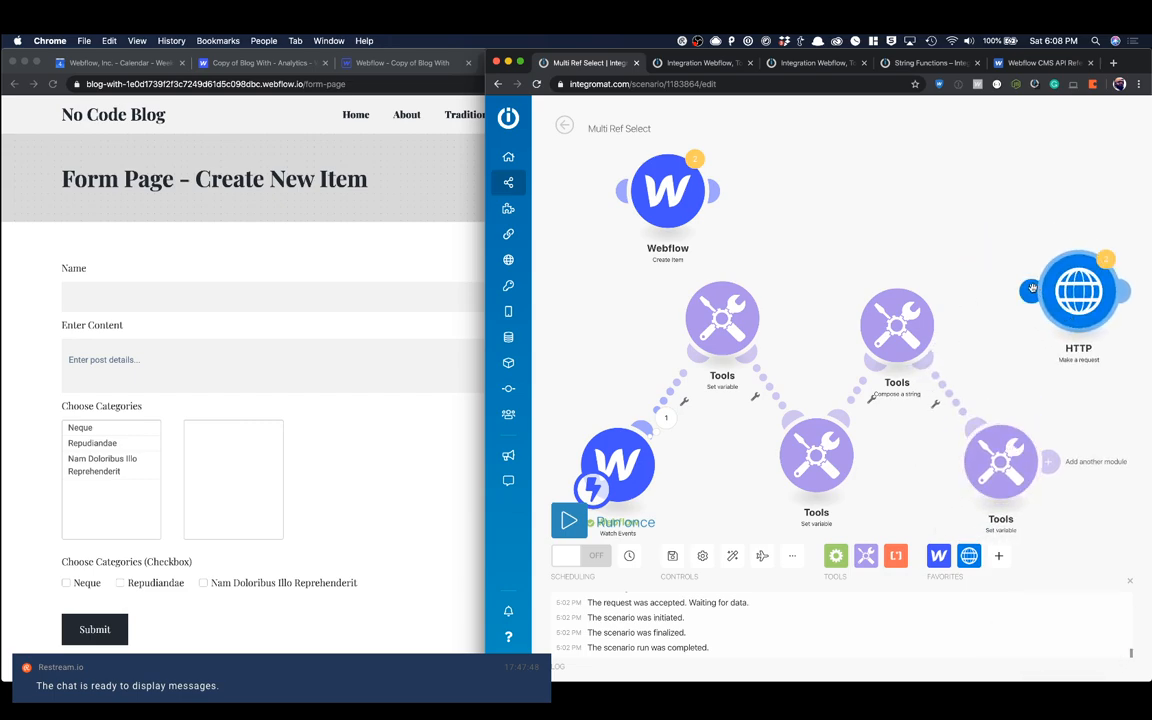
left_click(1076, 305)
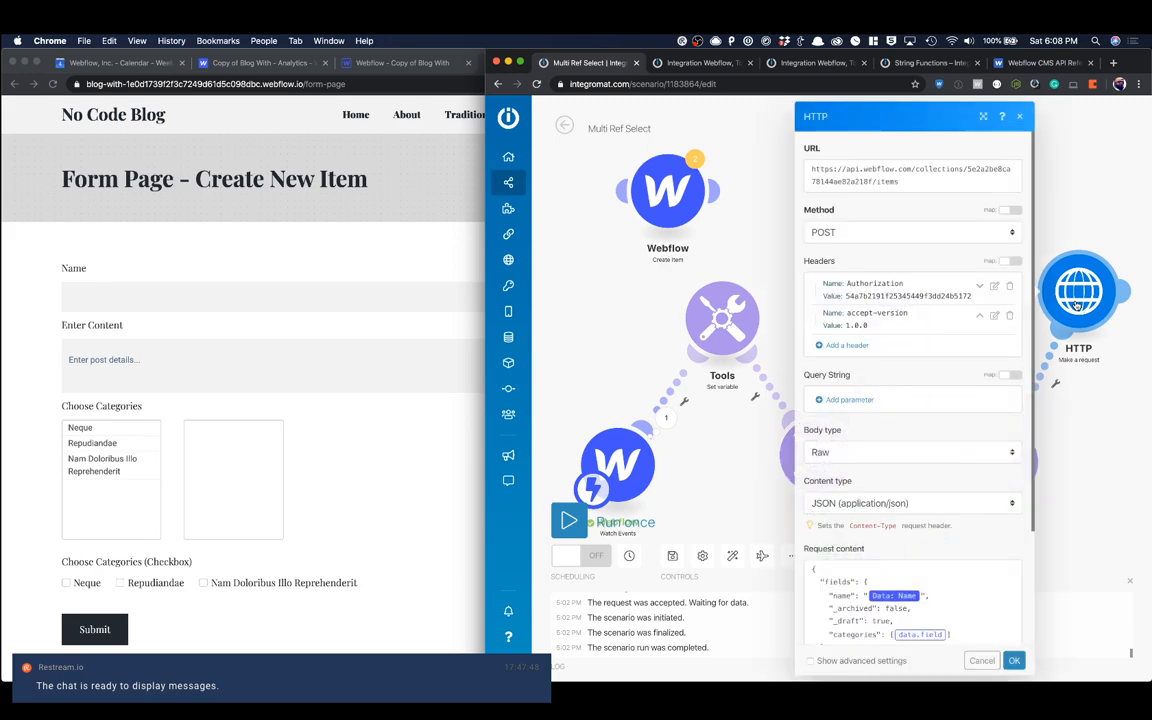
scroll(903, 333, "down", 3)
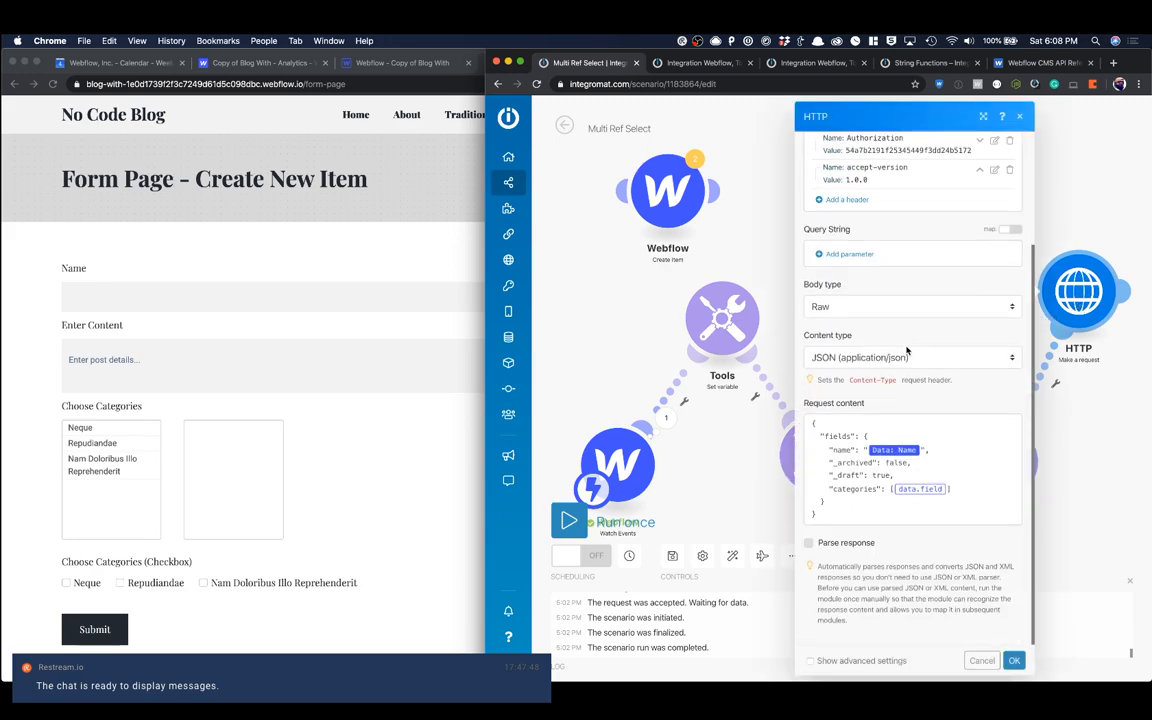
left_click(946, 489)
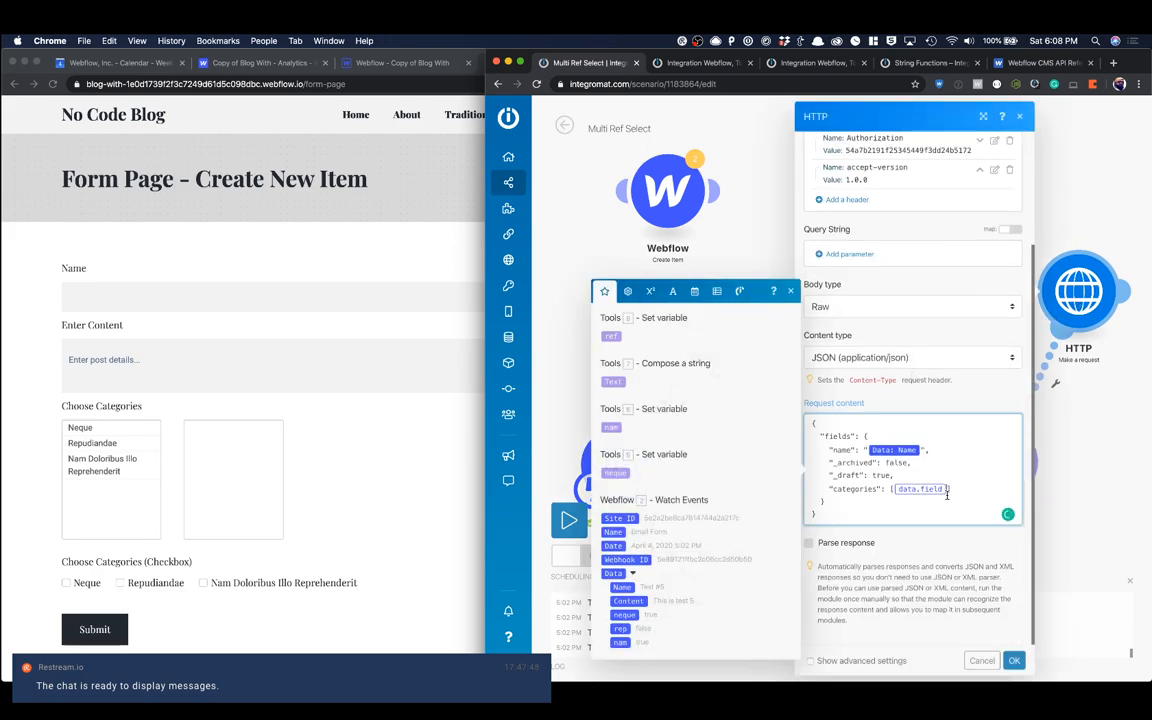
key("BackSpace")
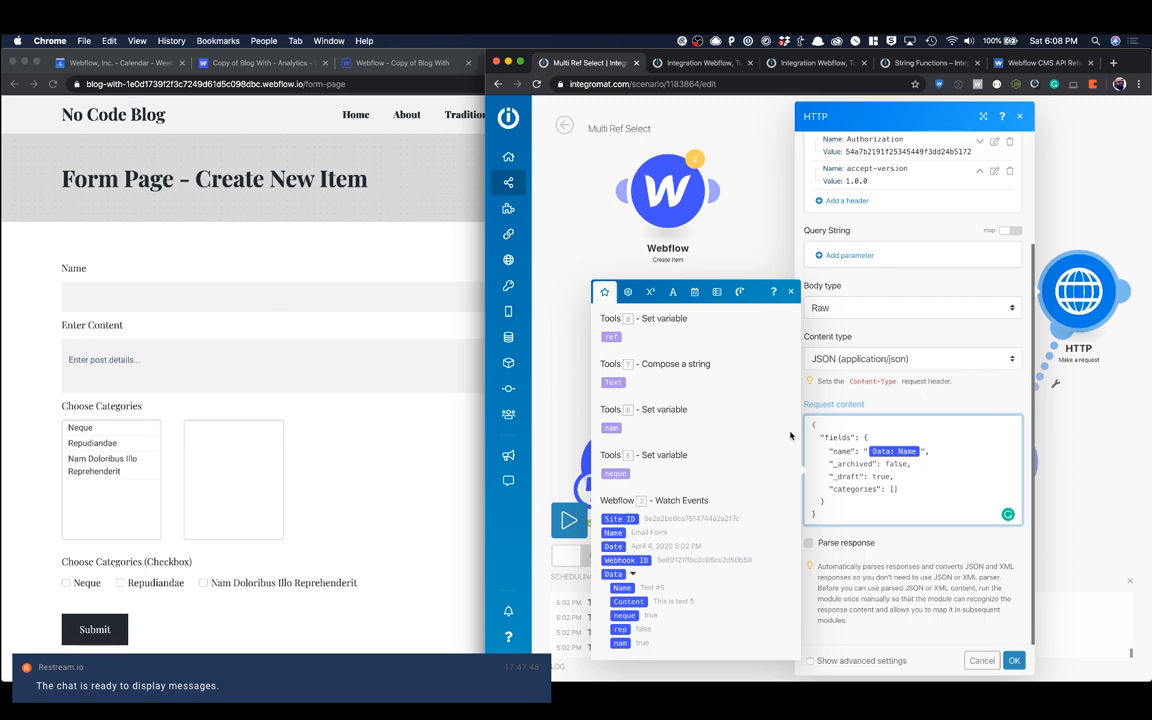
left_click(611, 336)
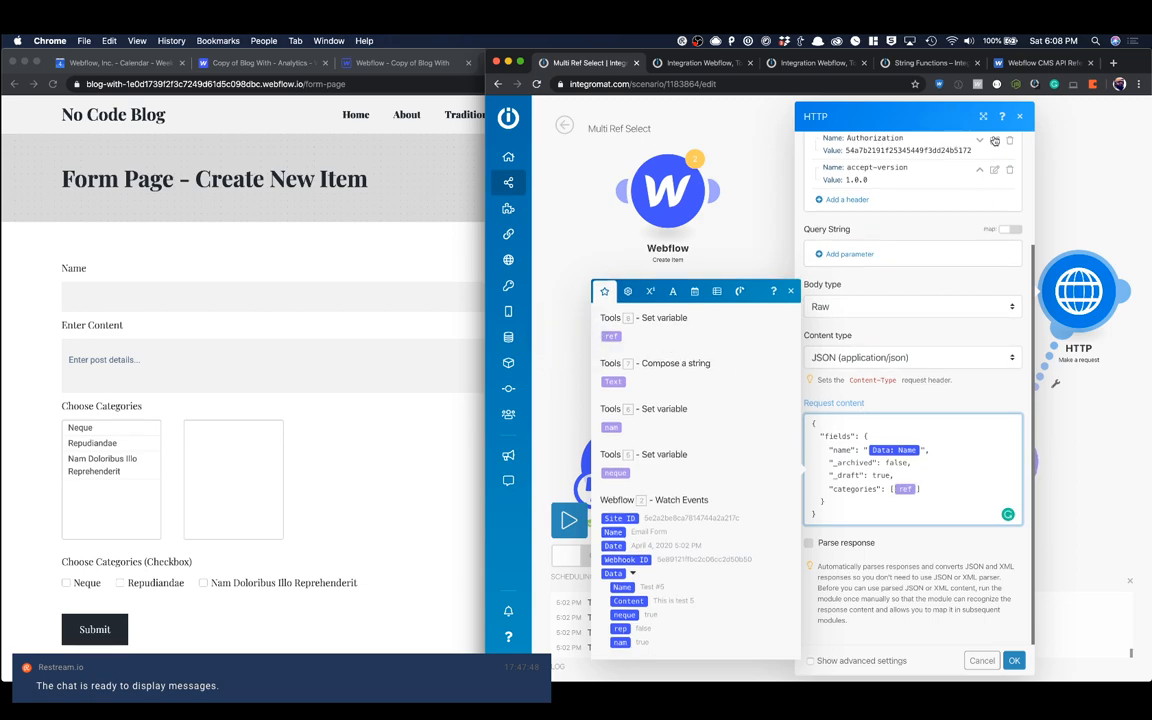
left_click(1019, 117)
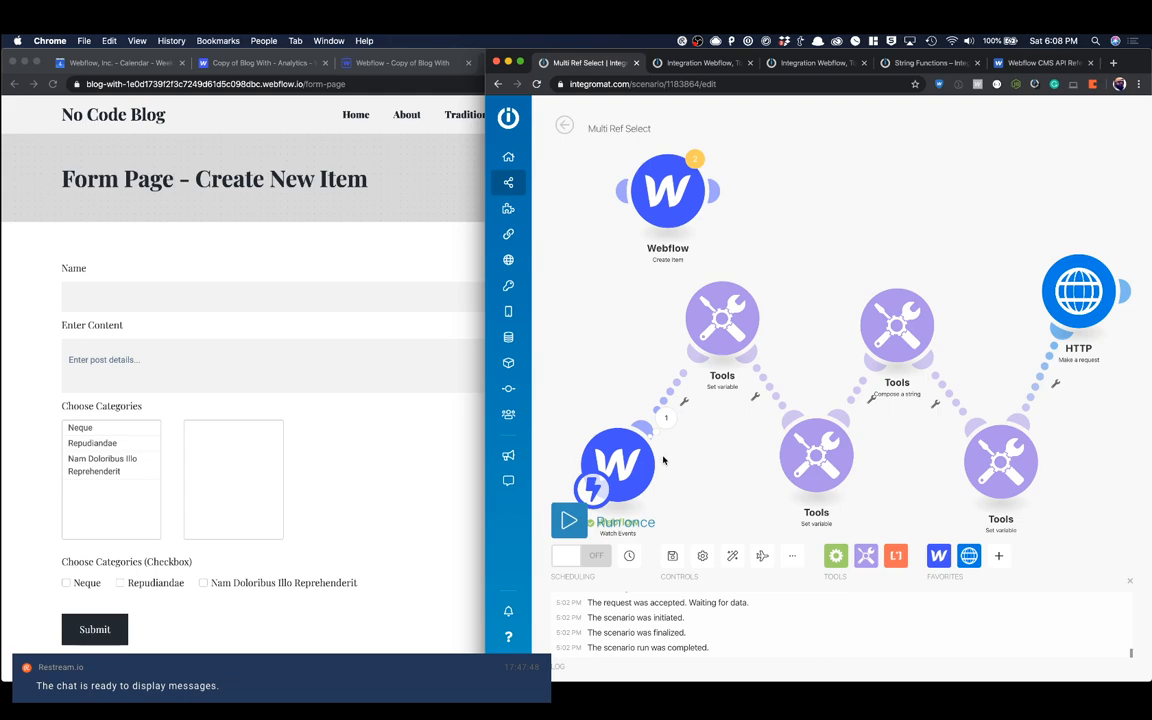
Step: Run the scenario once, listening for new incoming bundles instead of processing the queued ones
right_click(616, 468)
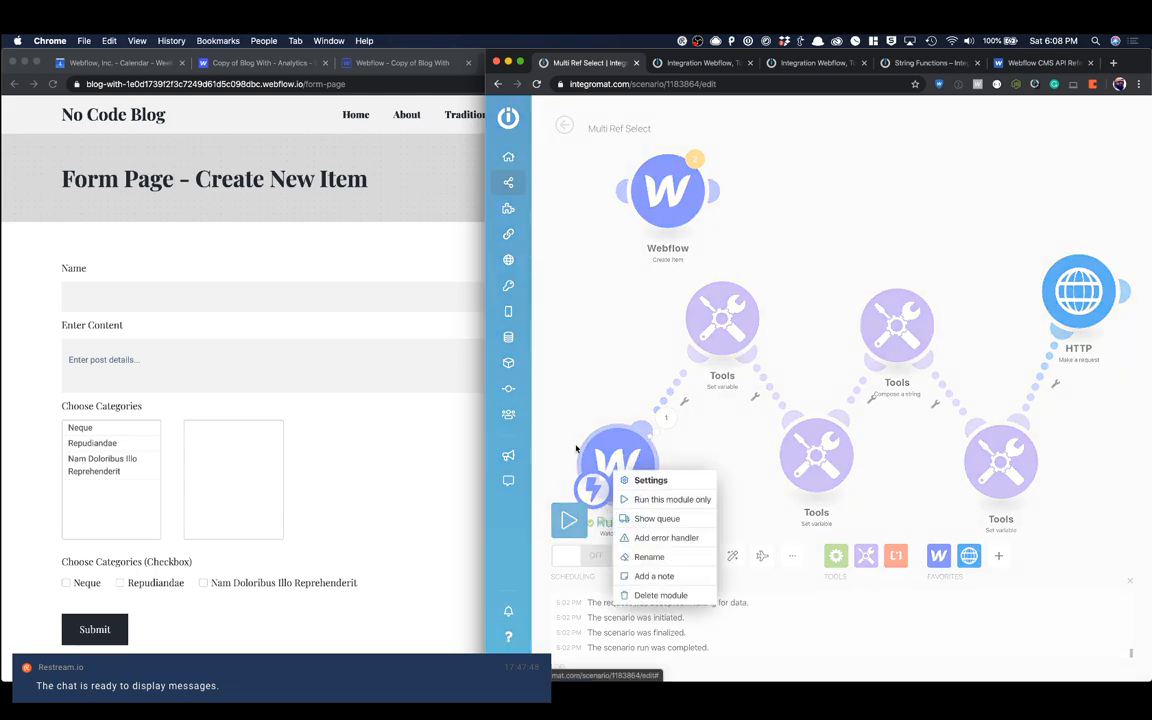
left_click(568, 520)
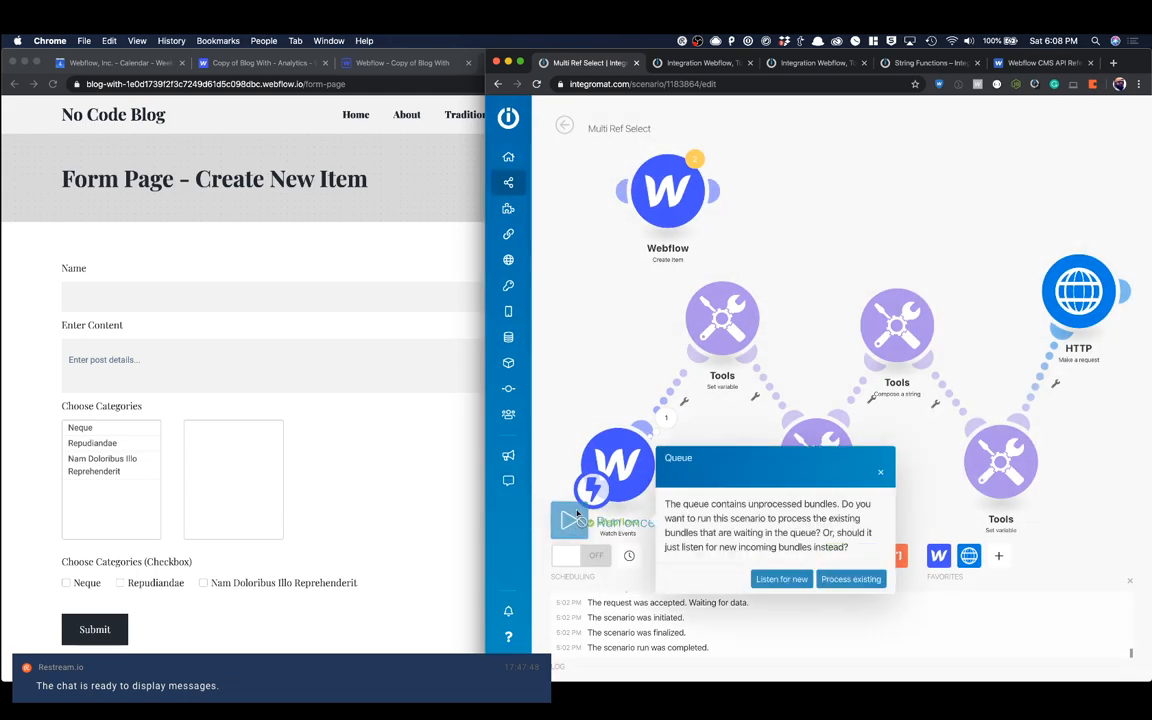
left_click(781, 579)
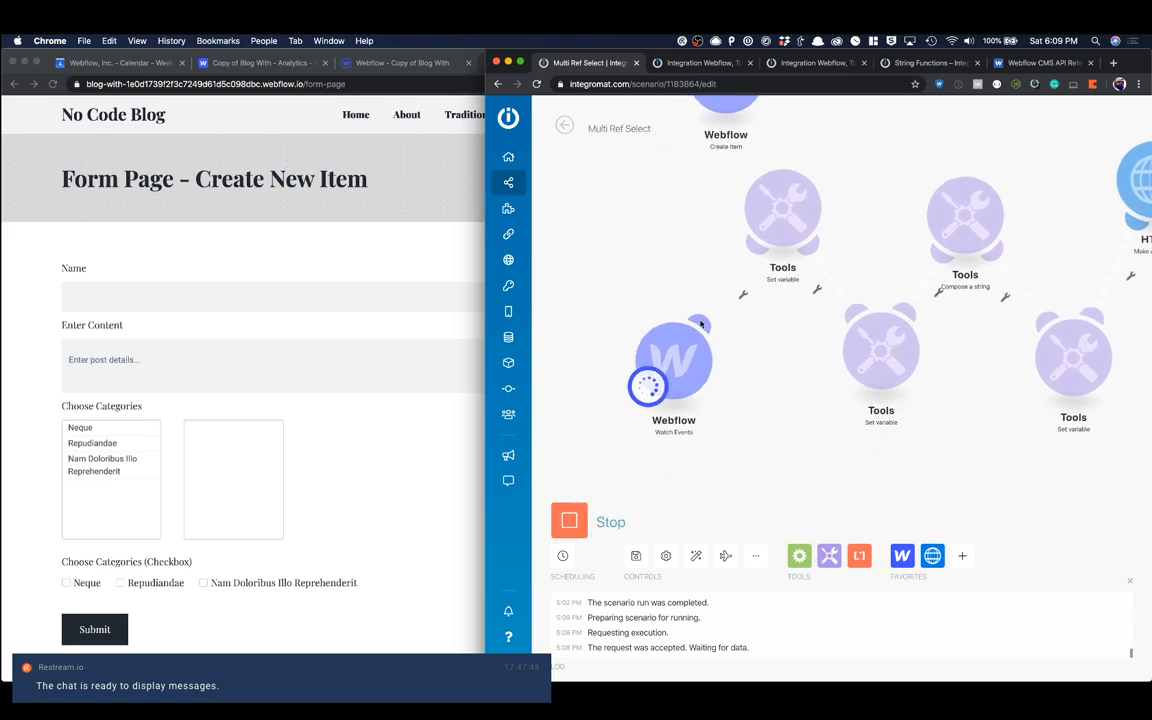
Step: On the Form Page, submit an entry named Test #7 with the Neque and Nam Doloribus Illo Reprehenderit checkboxes ticked
left_click(359, 351)
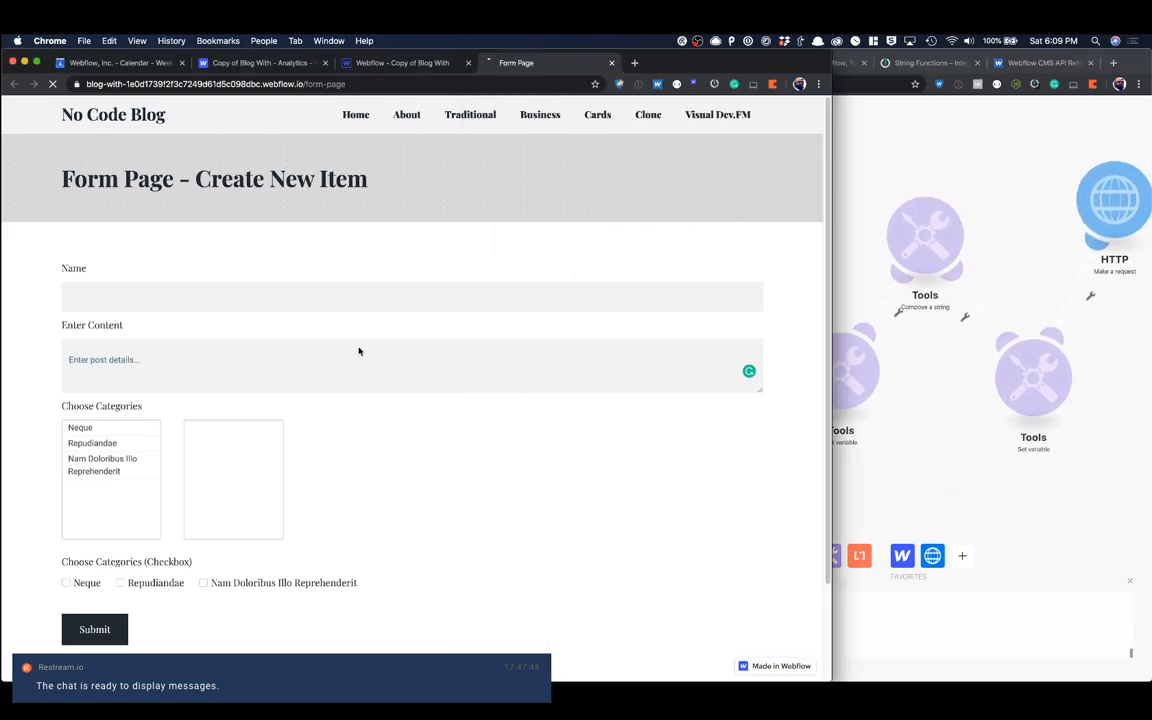
left_click(198, 297)
type("Test #7")
key("Tab")
key("Tab")
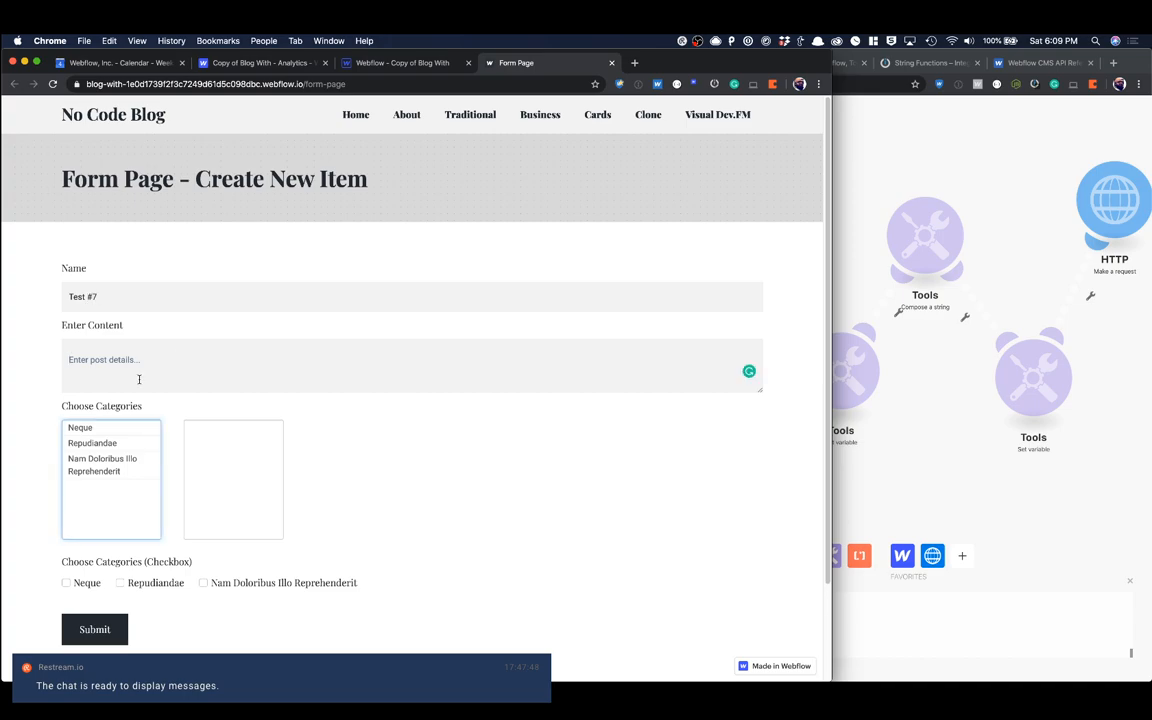
left_click(66, 582)
left_click(204, 582)
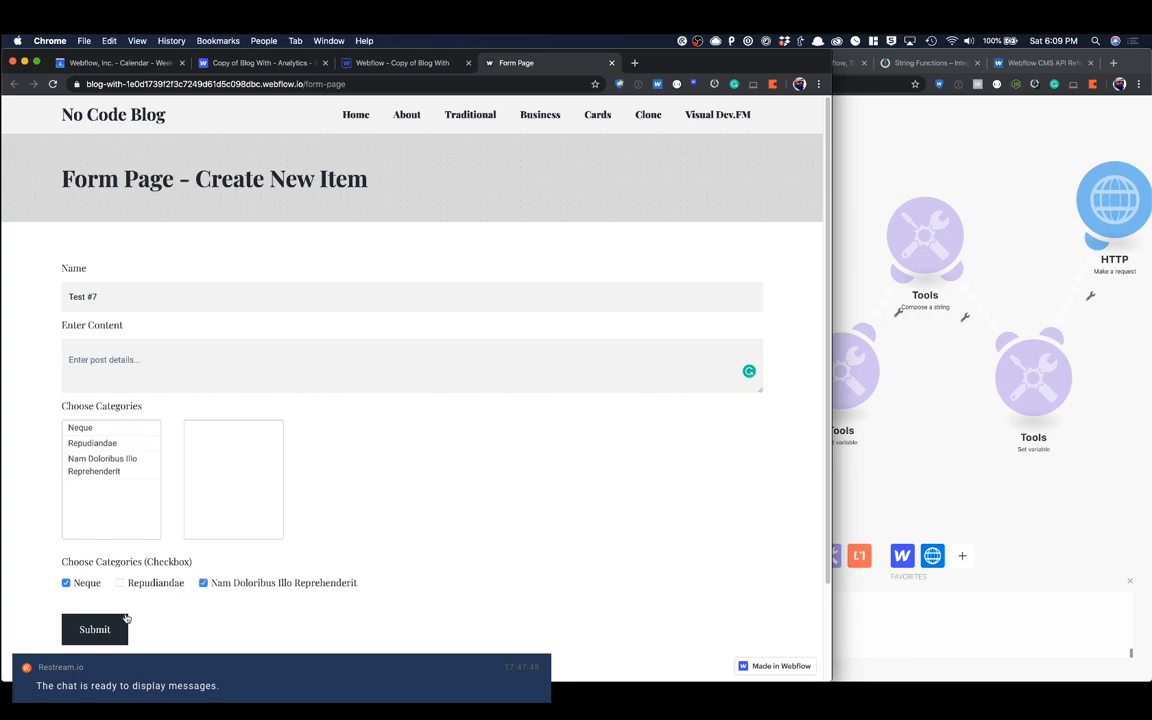
left_click(125, 620)
Step: Inspect the ref module's run output in the scenario, close it, and return to the Webflow browser window
left_click(942, 445)
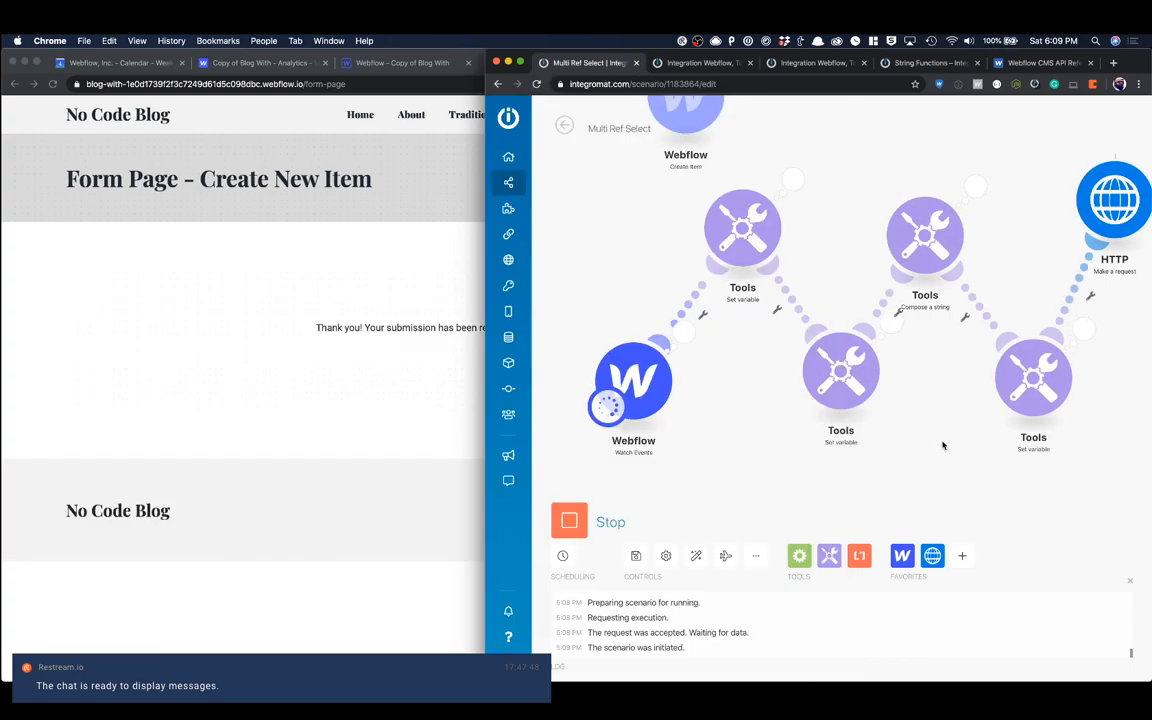
left_click_drag(935, 396, 696, 415)
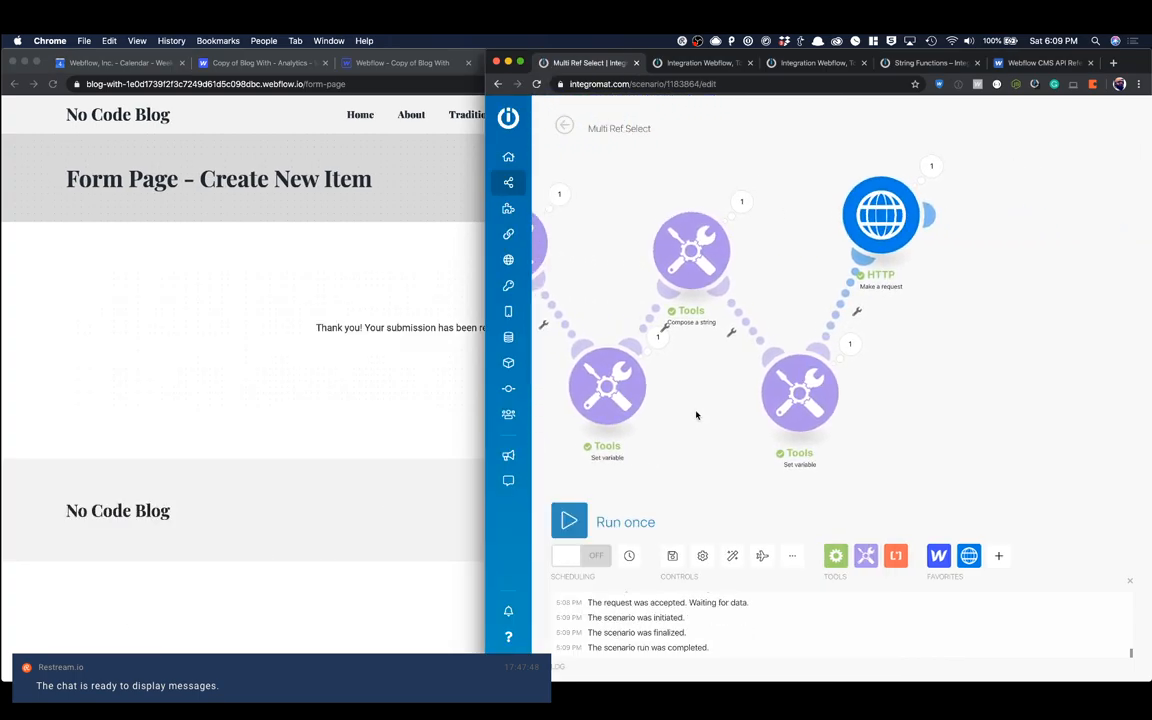
left_click(839, 361)
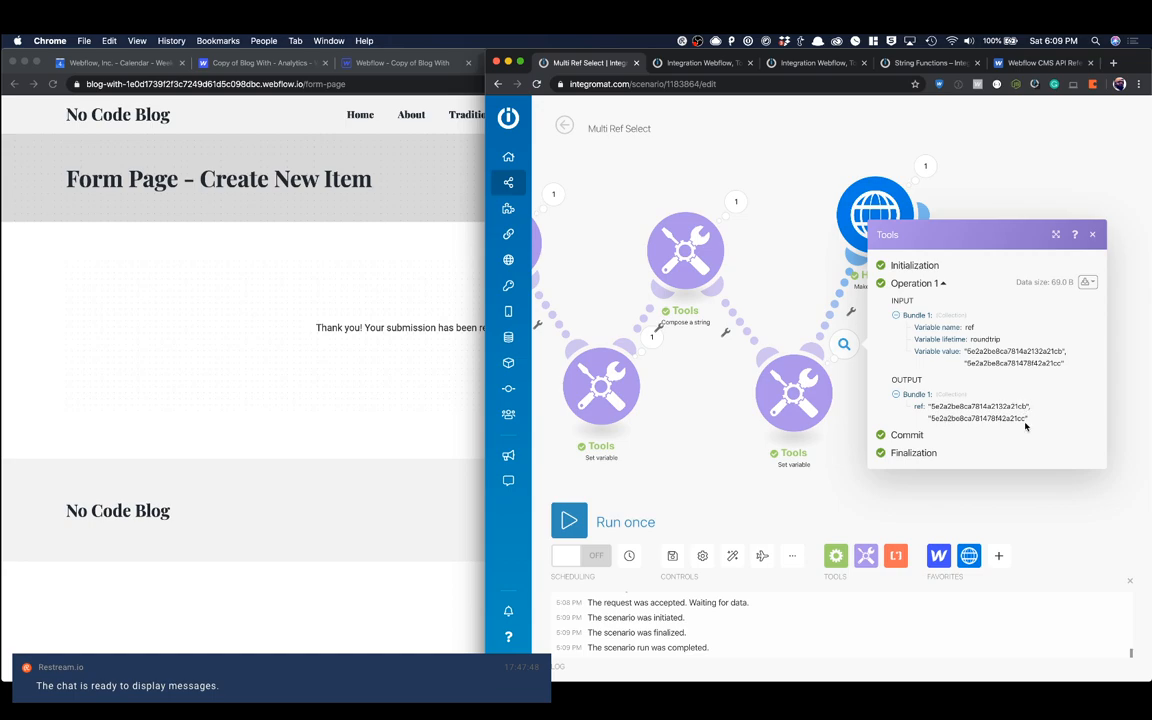
left_click(1092, 235)
left_click(342, 268)
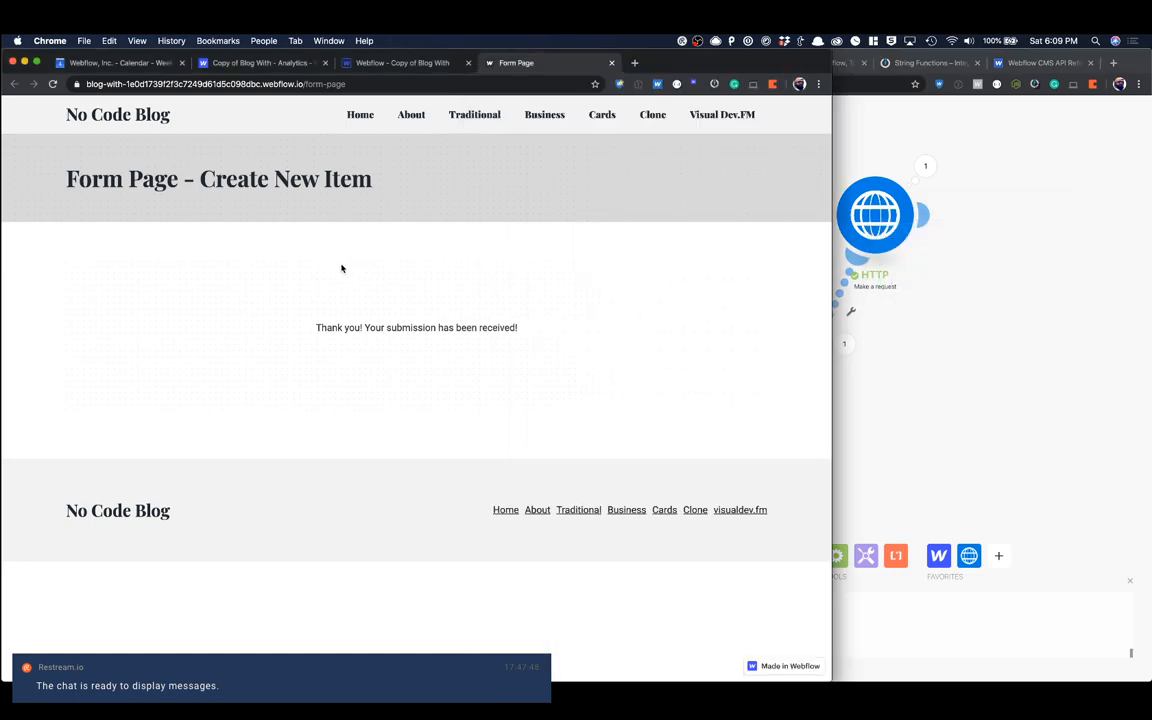
Step: Switch to the Webflow Designer, close the open category item, reload the project, and open the Blog Posts collection
left_click(347, 64)
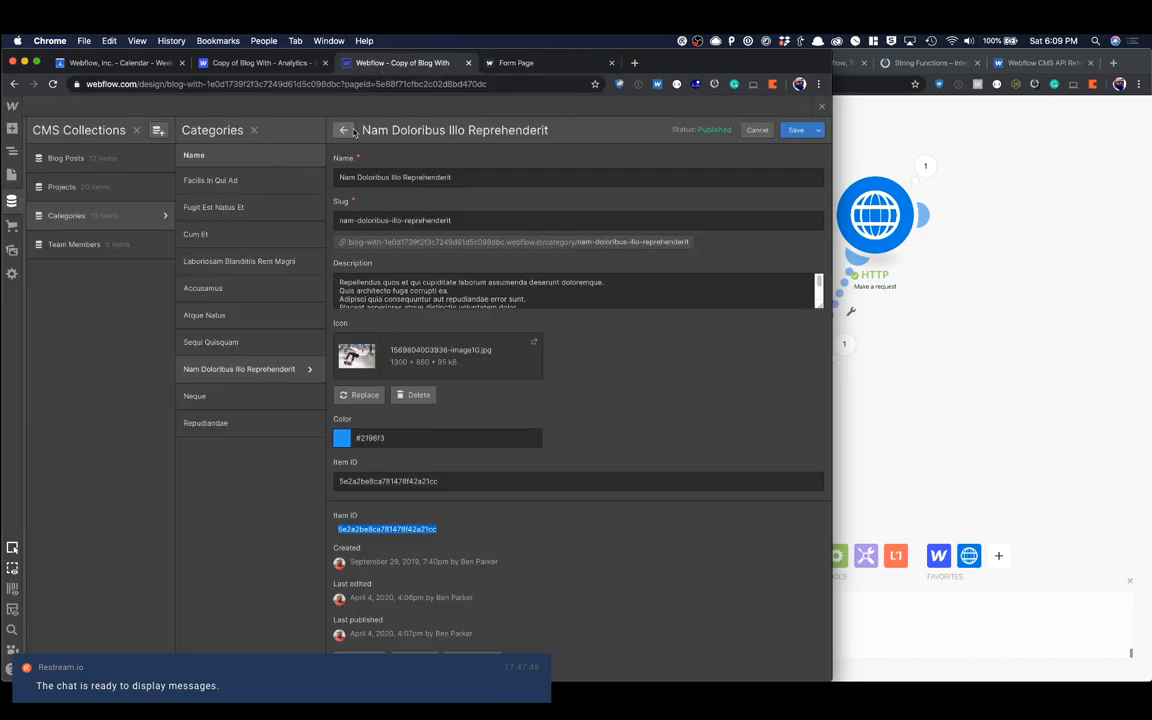
left_click(822, 107)
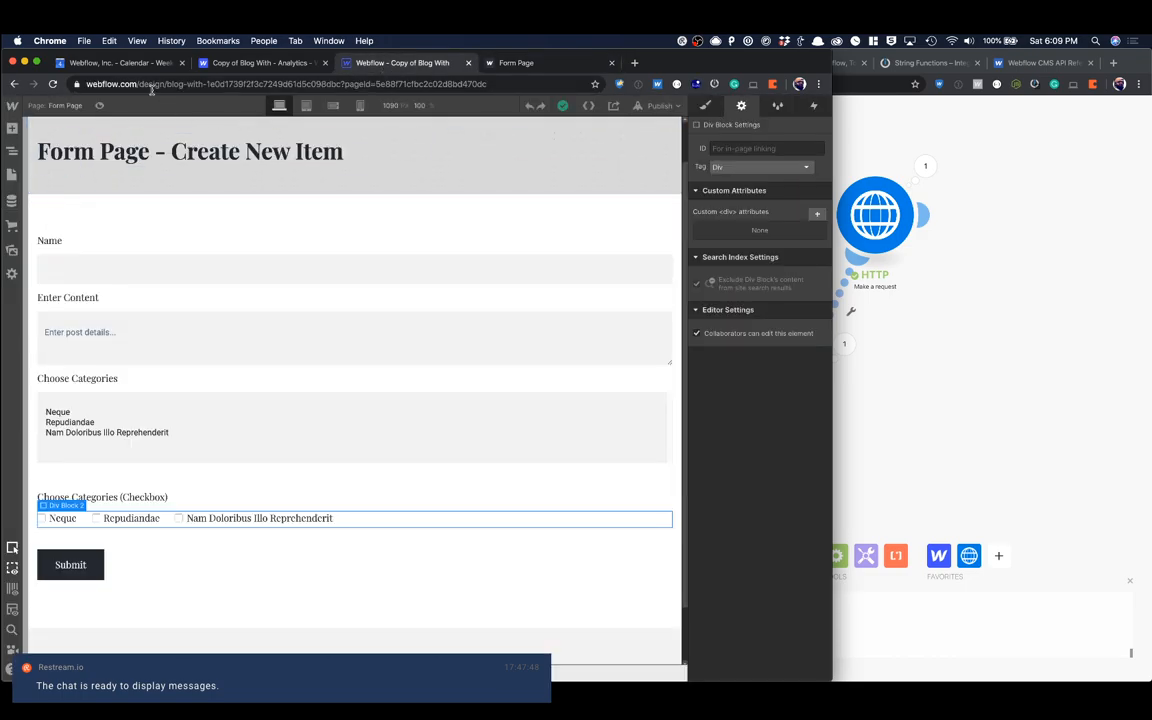
left_click(54, 84)
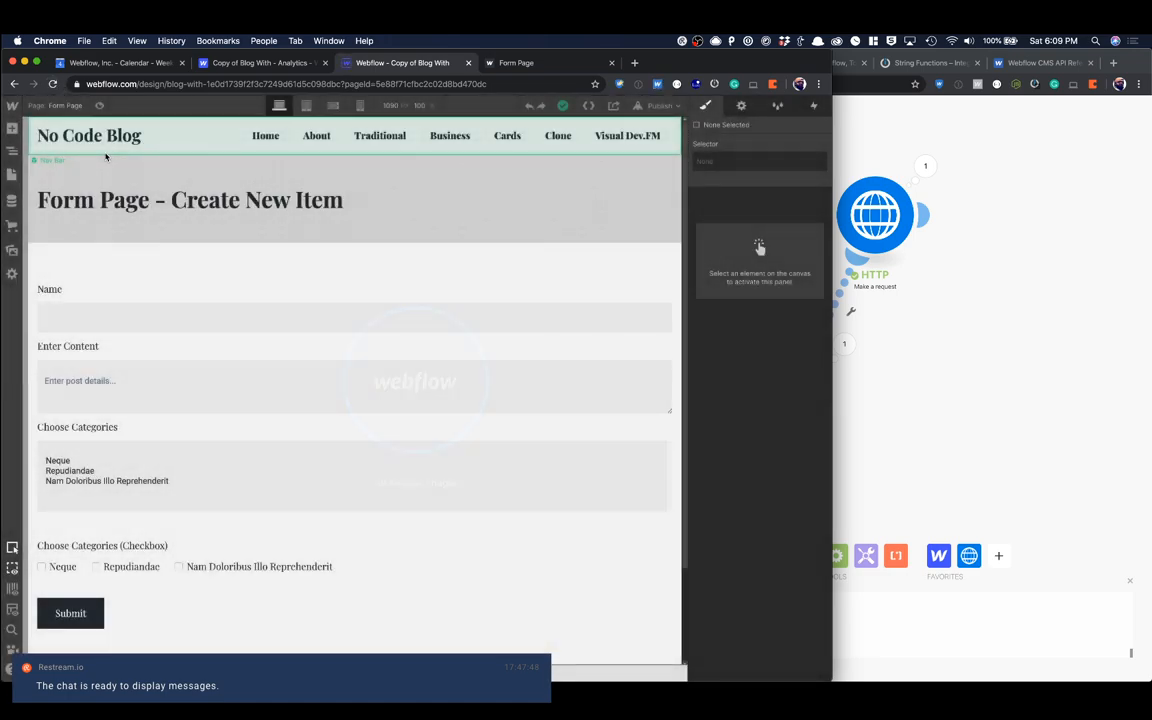
left_click(12, 200)
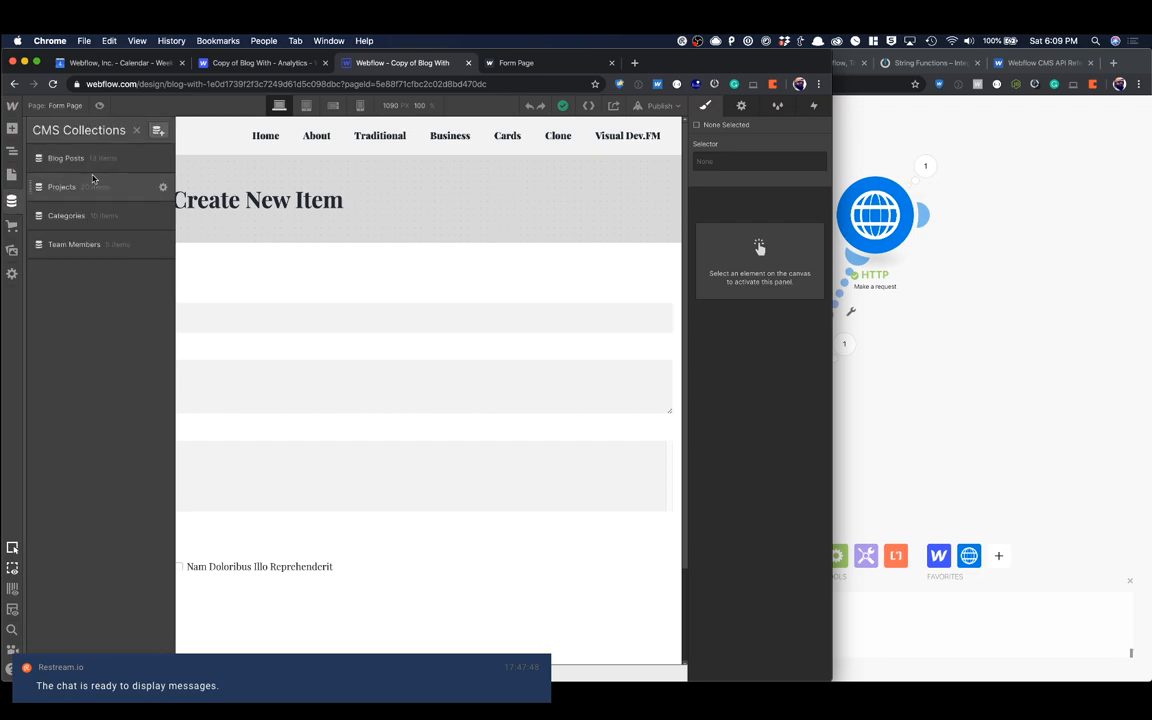
left_click(90, 158)
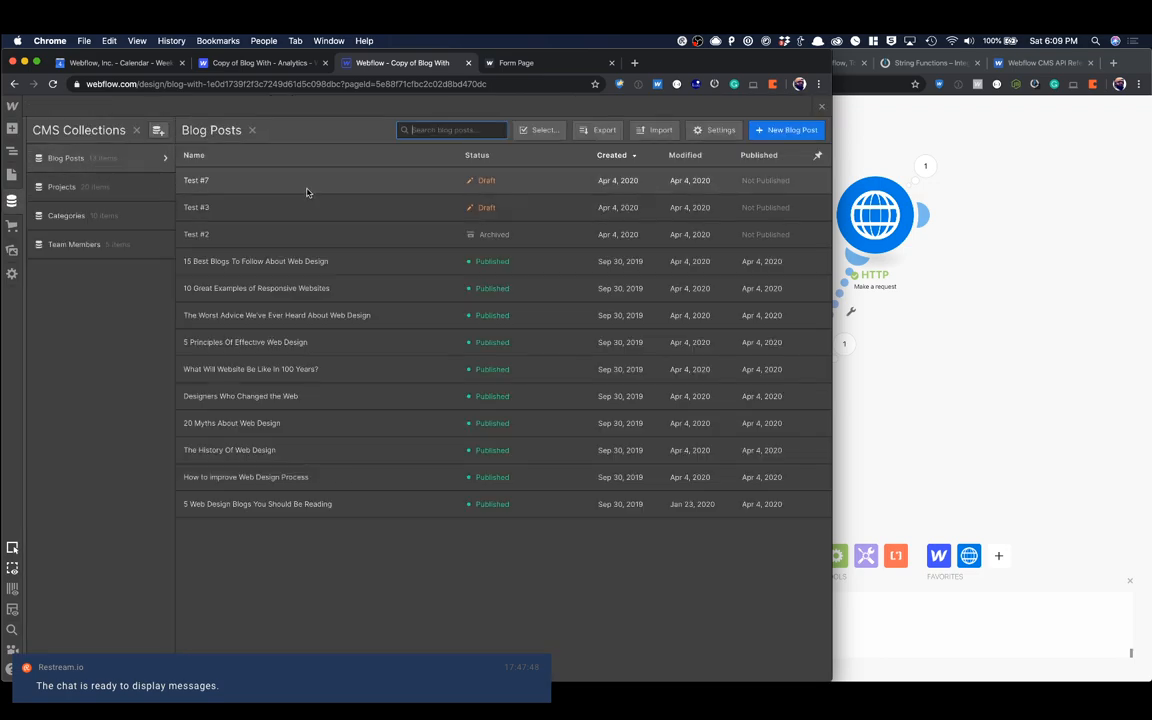
Step: Examine the Test #7 blog post's fields, especially its Categories, and close the collection without editing
left_click(305, 190)
scroll(410, 300, "down", 5)
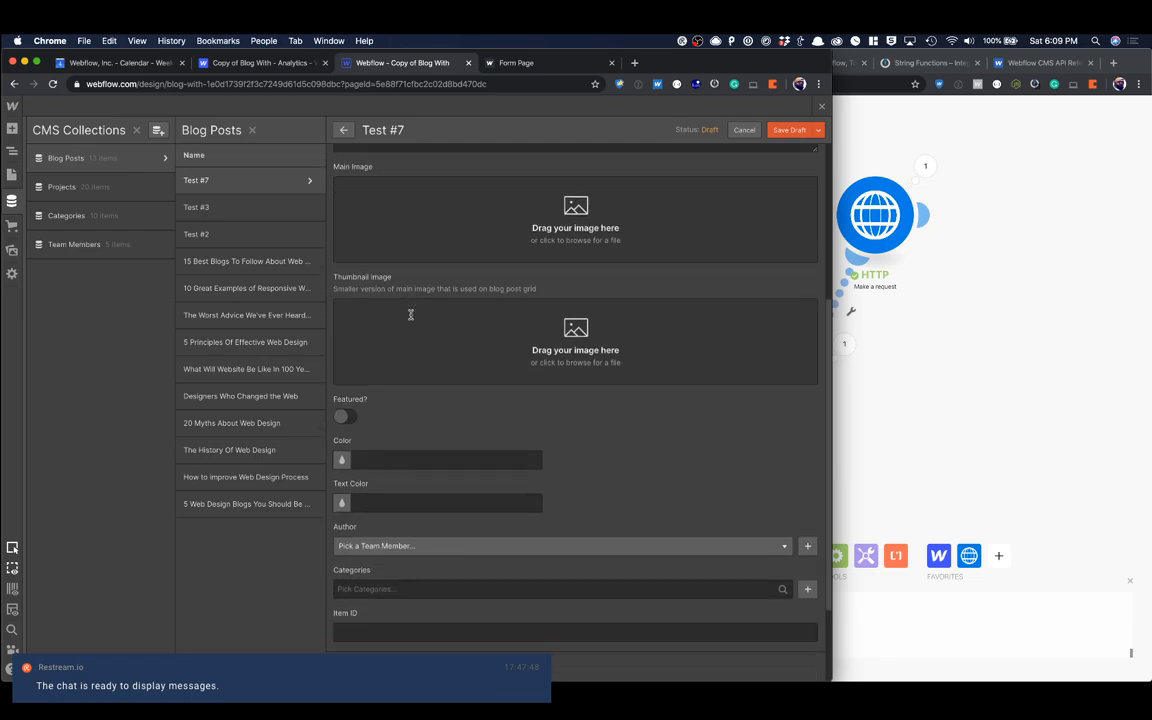
scroll(410, 315, "down", 3)
scroll(410, 318, "up", 8)
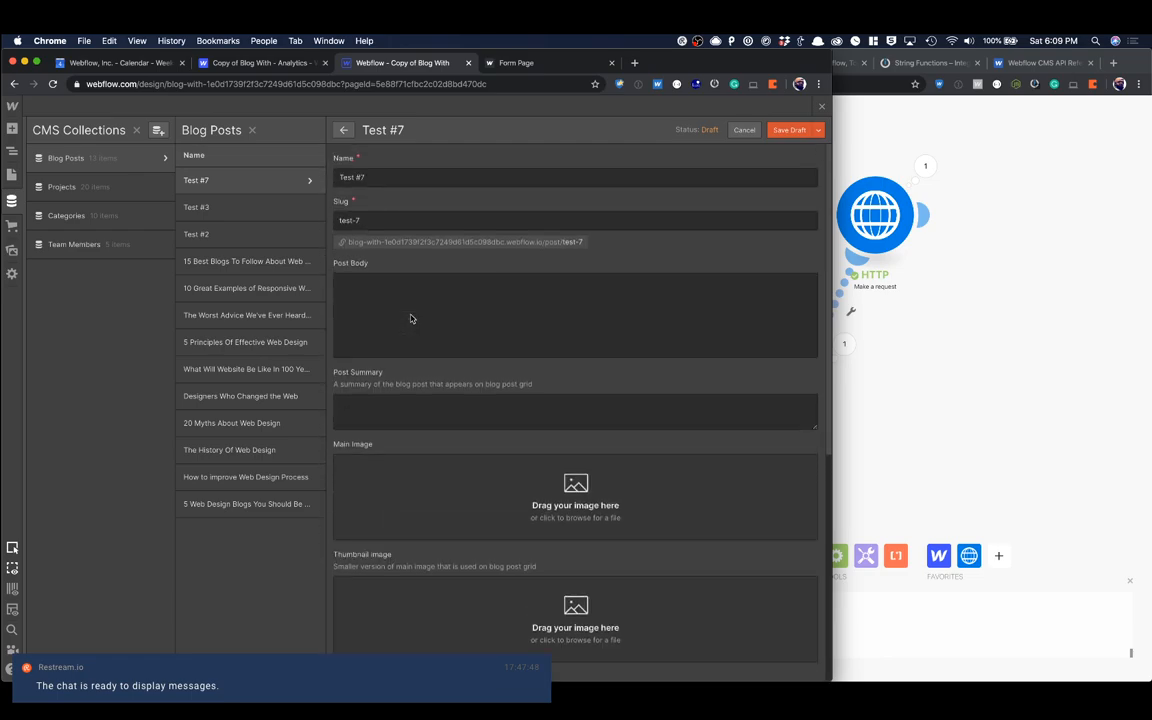
scroll(410, 318, "down", 5)
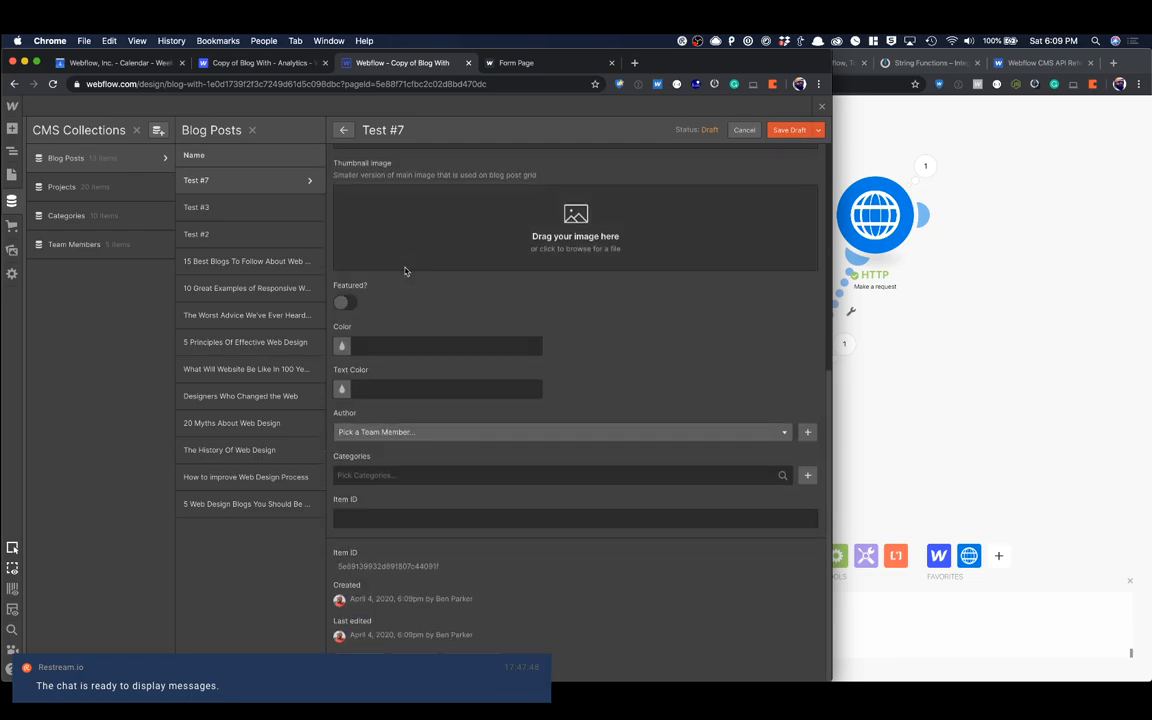
left_click(394, 473)
left_click(573, 409)
scroll(568, 392, "up", 3)
scroll(567, 388, "up", 4)
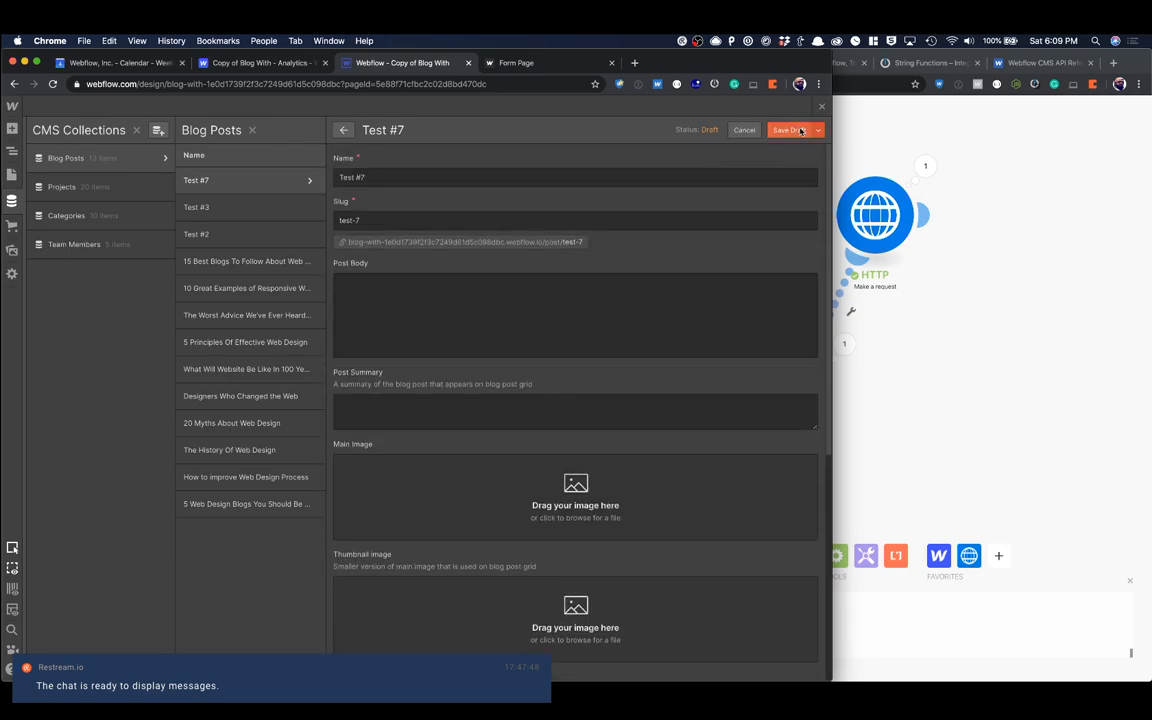
left_click(822, 107)
Step: In the Integromat HTTP module's request content, replace data.field in the categories array with the ref variable and save
left_click(873, 192)
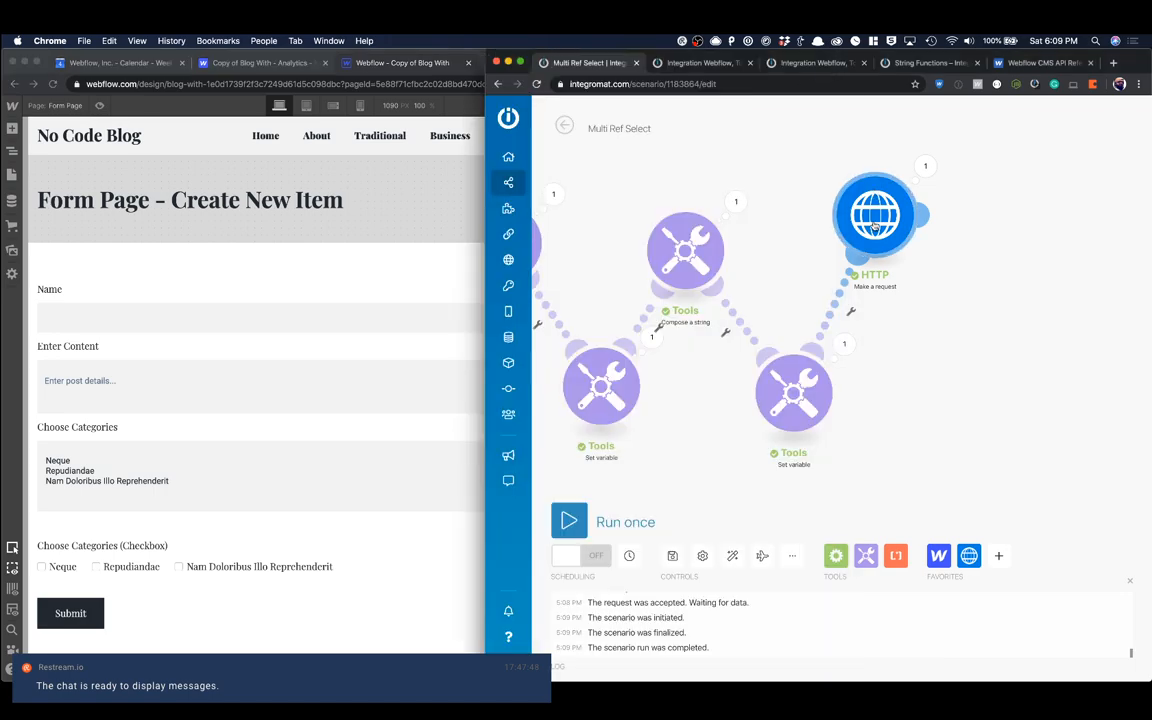
left_click(873, 200)
scroll(737, 451, "down", 5)
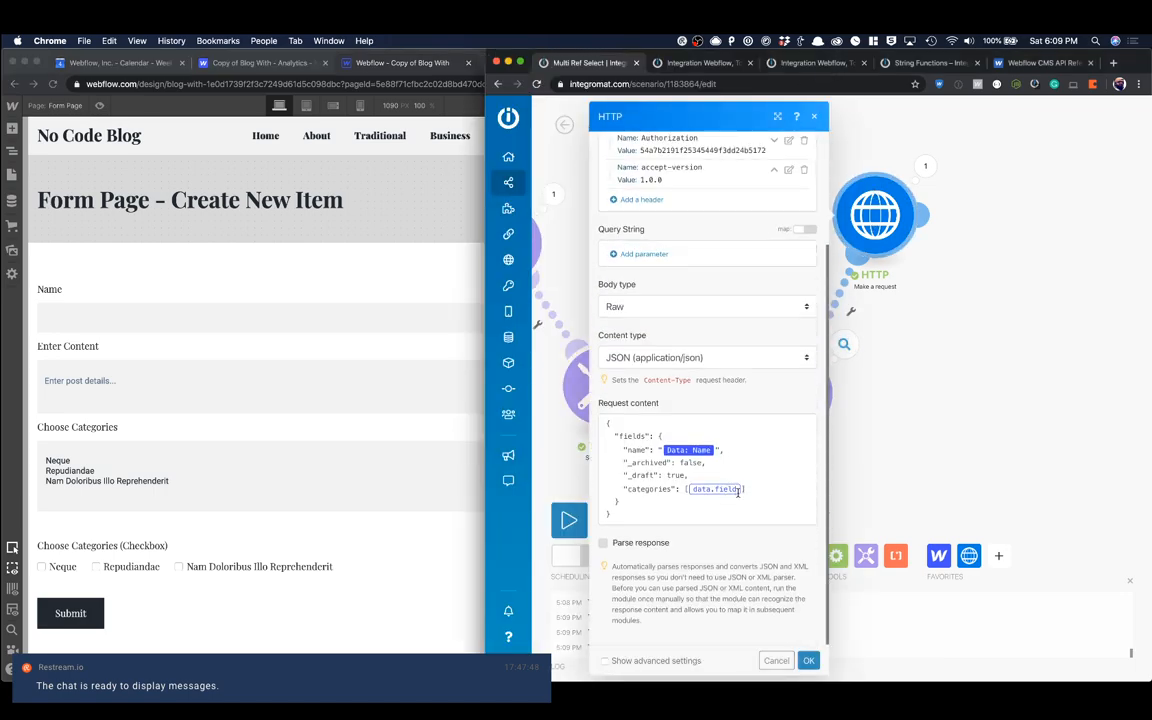
left_click(742, 488)
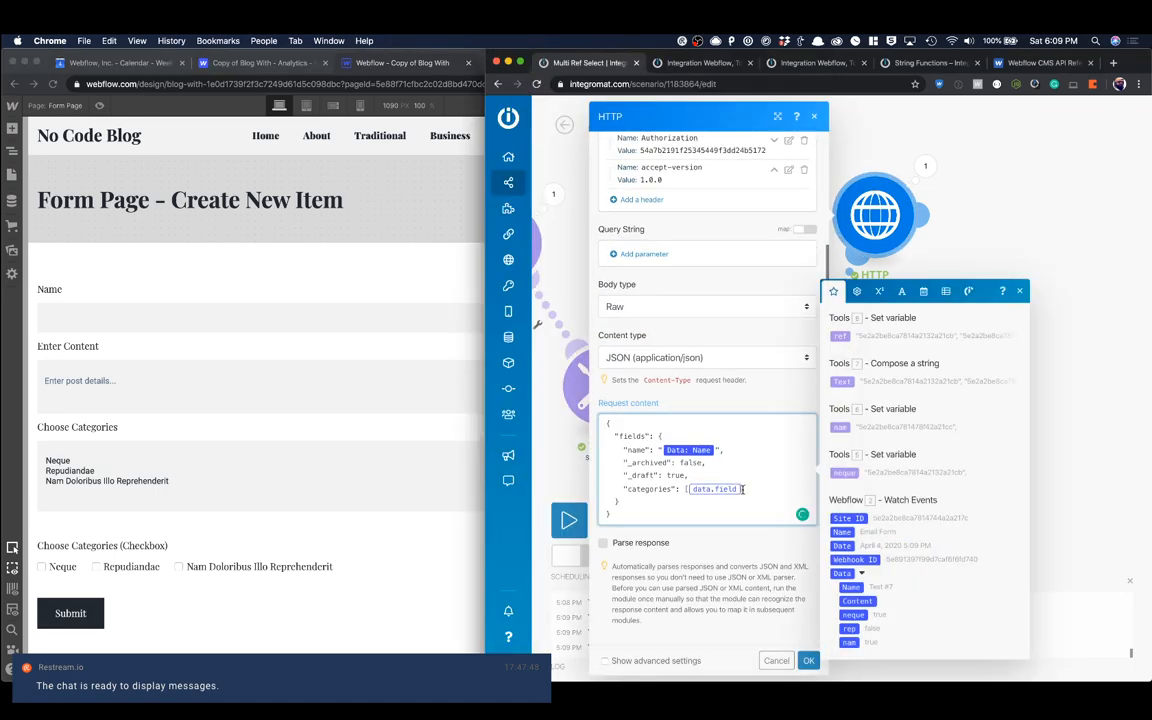
key("BackSpace")
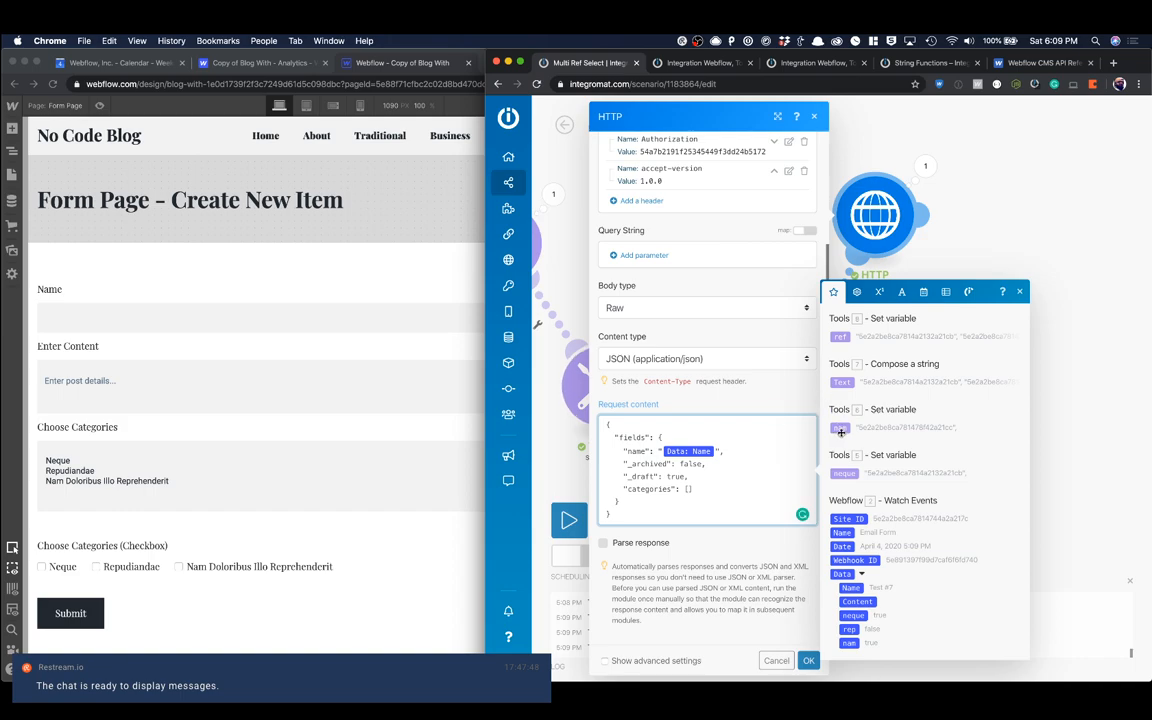
left_click(840, 337)
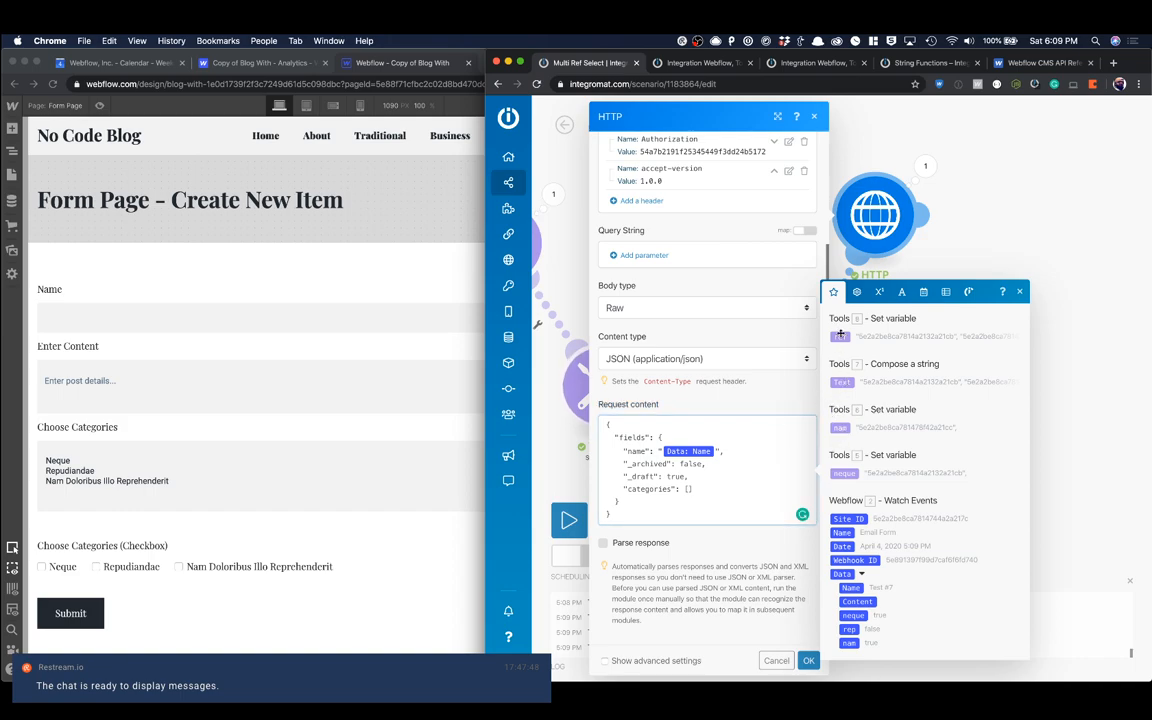
left_click(809, 661)
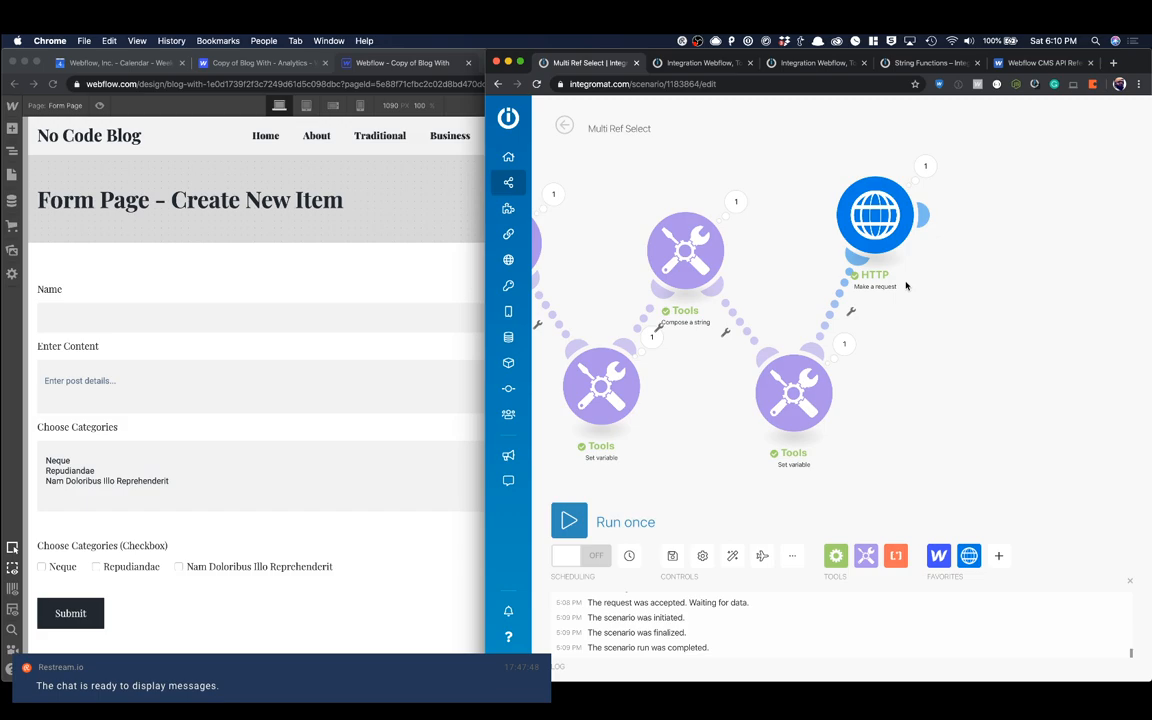
Step: Reopen the HTTP module to check the categories array in its request content, and confirm its settings
left_click(875, 218)
scroll(700, 470, "down", 3)
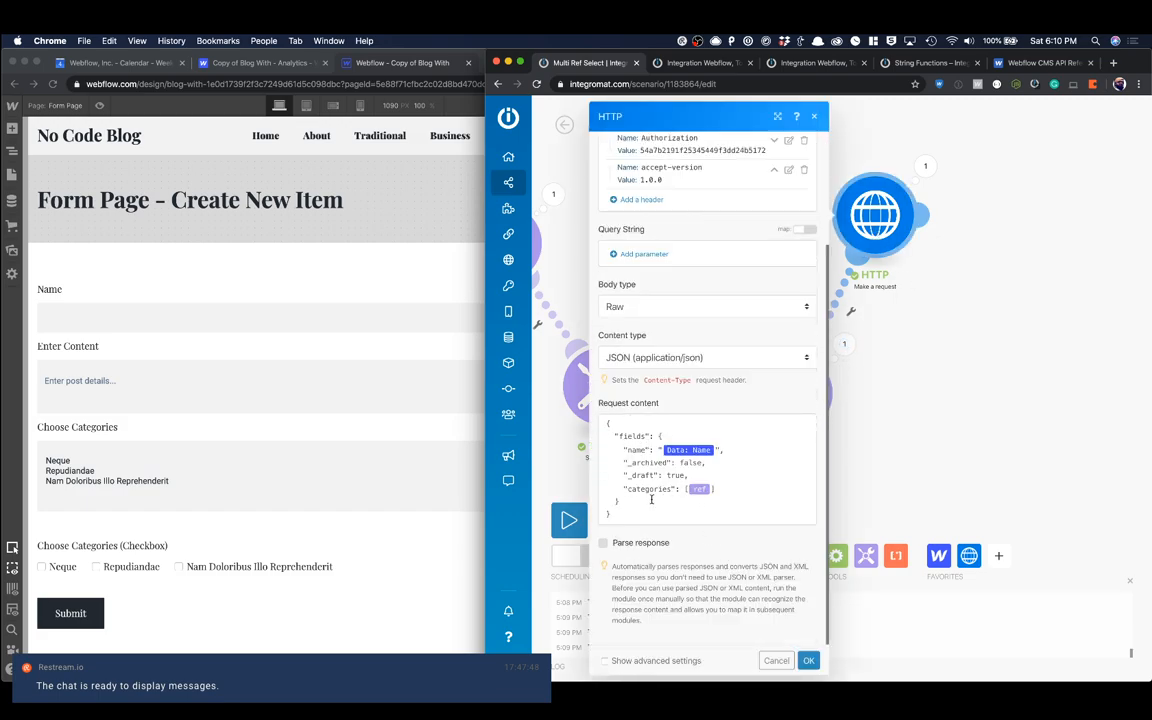
left_click(626, 490)
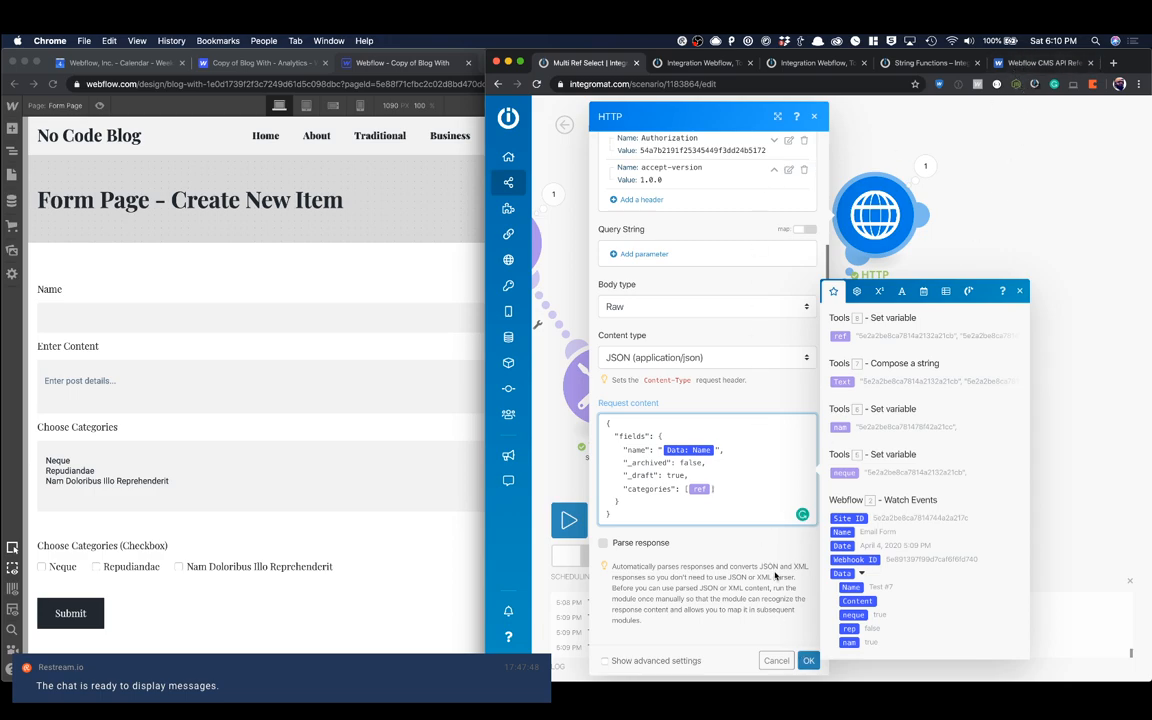
left_click(808, 660)
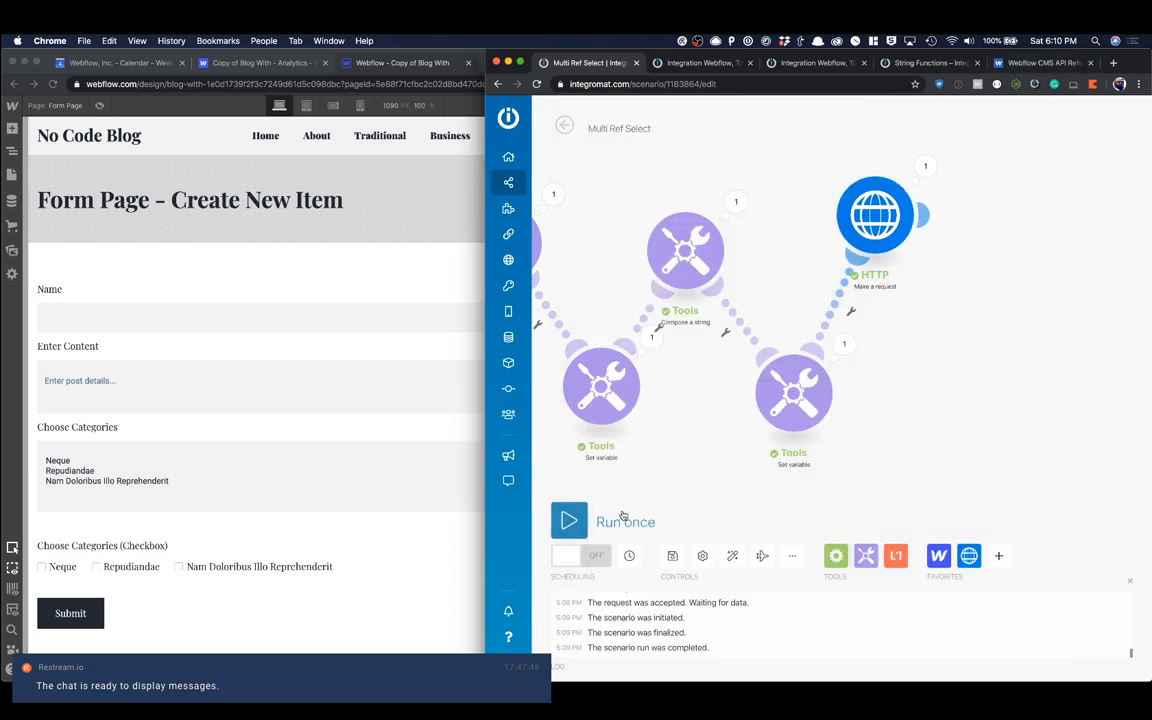
Step: Run the scenario once, waiting for new data, and reload the published Form Page for another submission
left_click(569, 521)
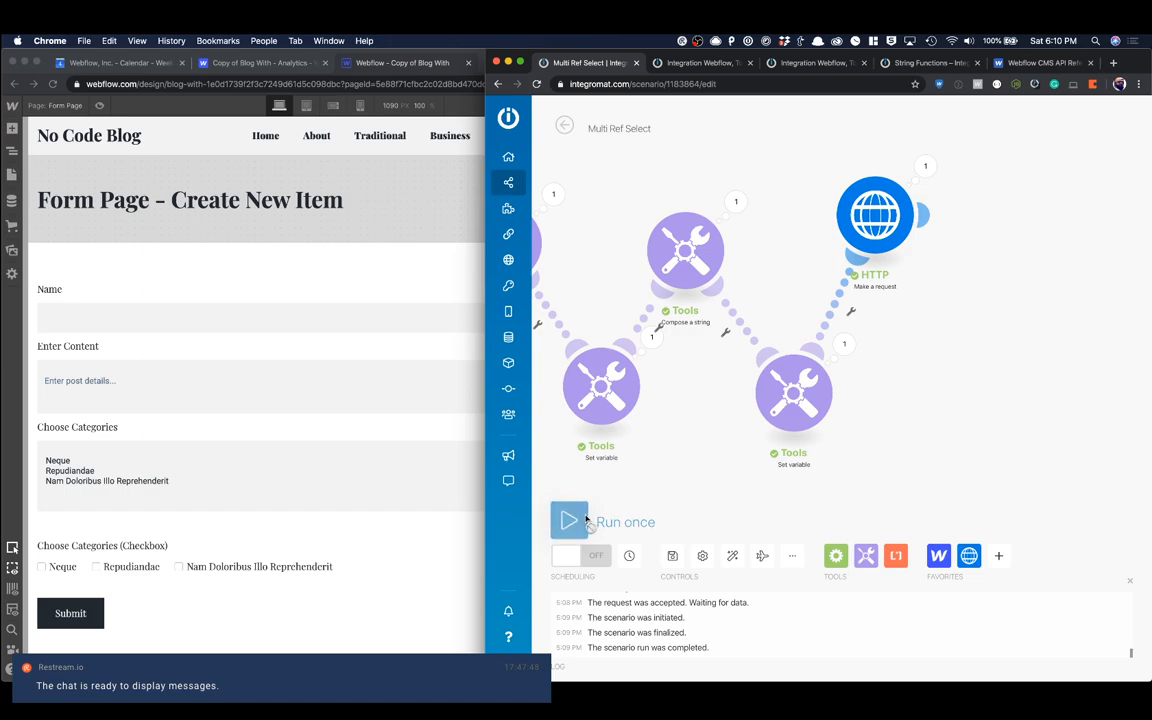
left_click(782, 578)
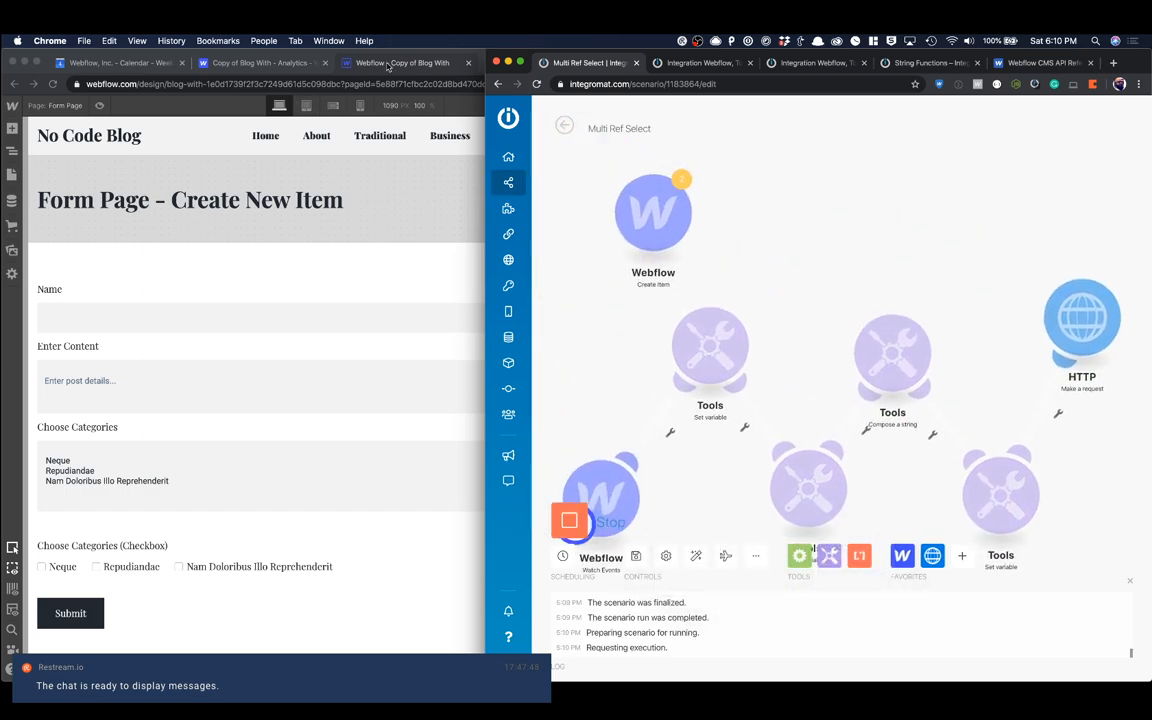
left_click(422, 65)
left_click(518, 63)
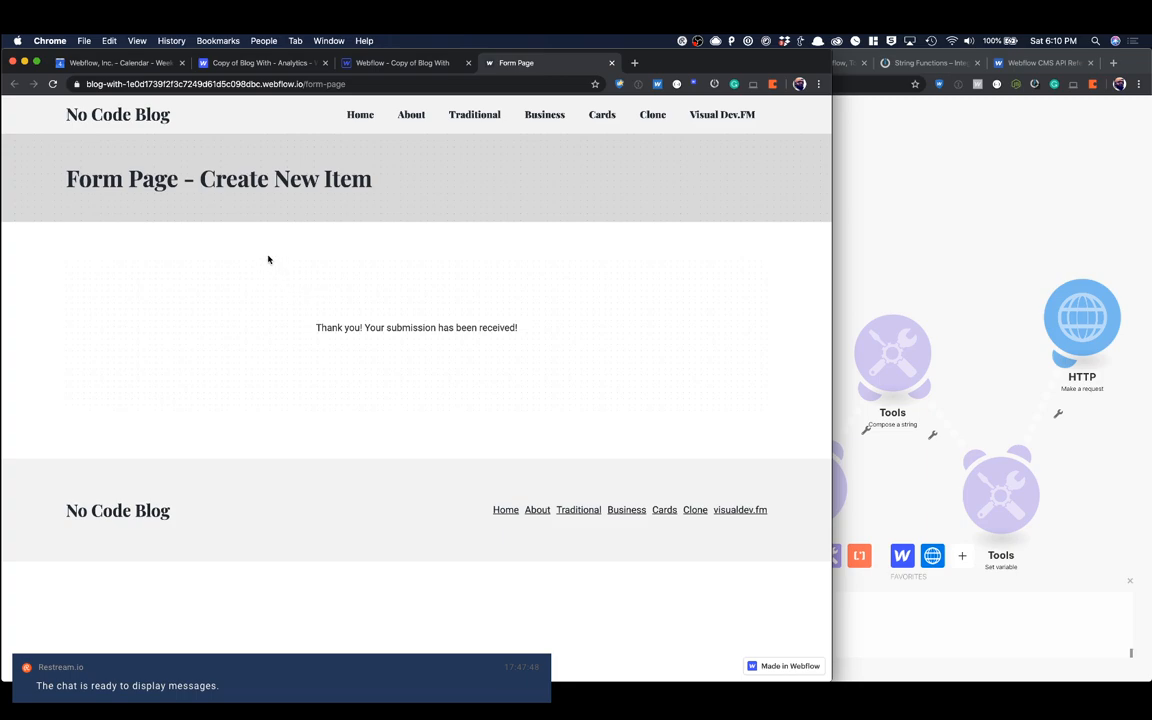
key("super+r")
Step: Submit a form entry named Test #8 with content This is test 8 and the Neque and Nam Doloribus Illo Reprehenderit checkboxes ticked
left_click(252, 291)
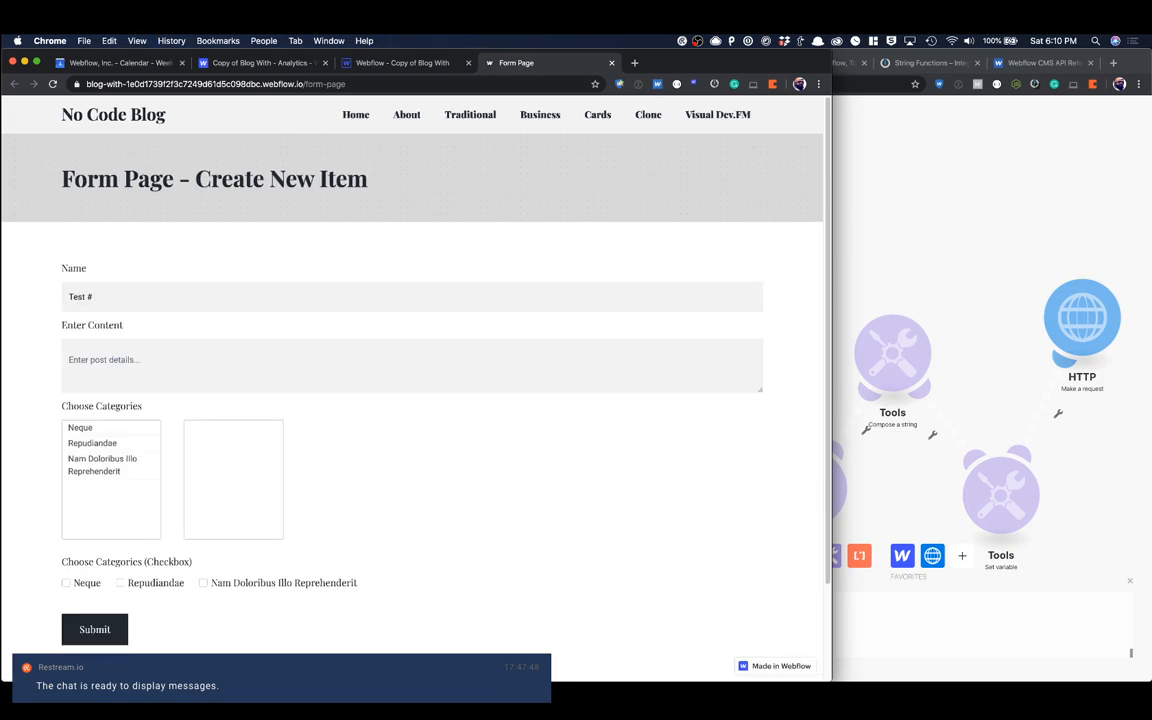
left_click(187, 378)
type("This is test 8")
scroll(162, 437, "down", 2)
left_click(66, 468)
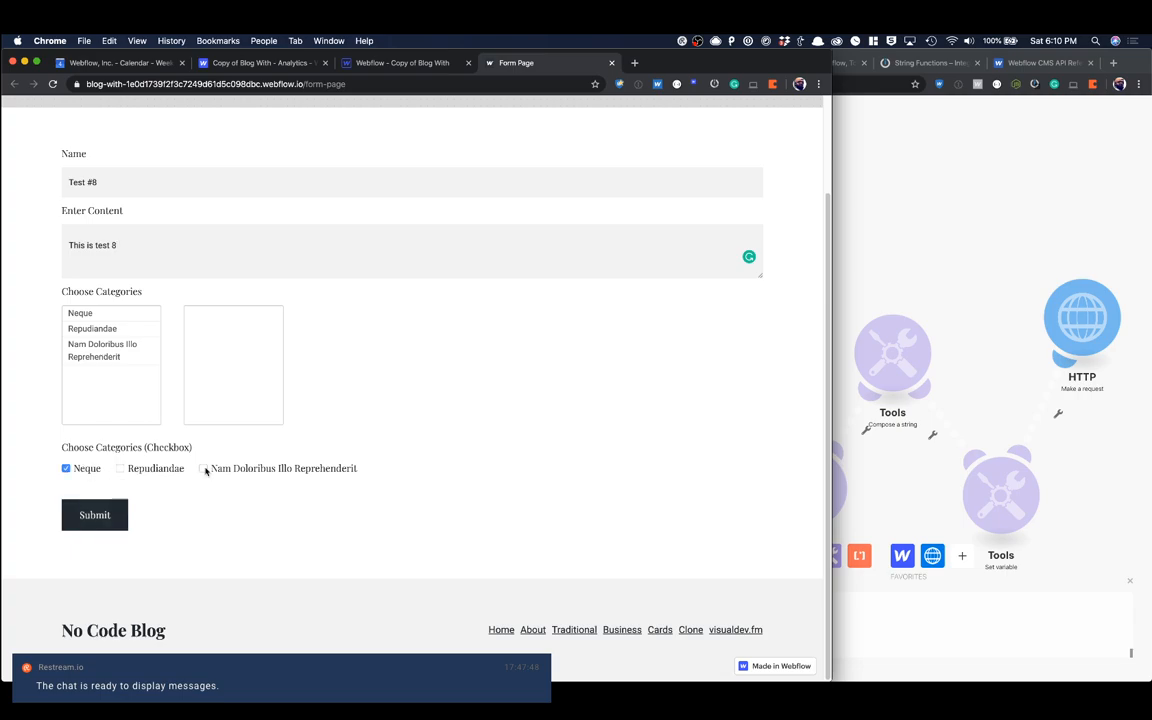
left_click(203, 468)
left_click(112, 514)
Step: Inspect the HTTP module's run details in Integromat, checking the request content and response, and close them
left_click(883, 277)
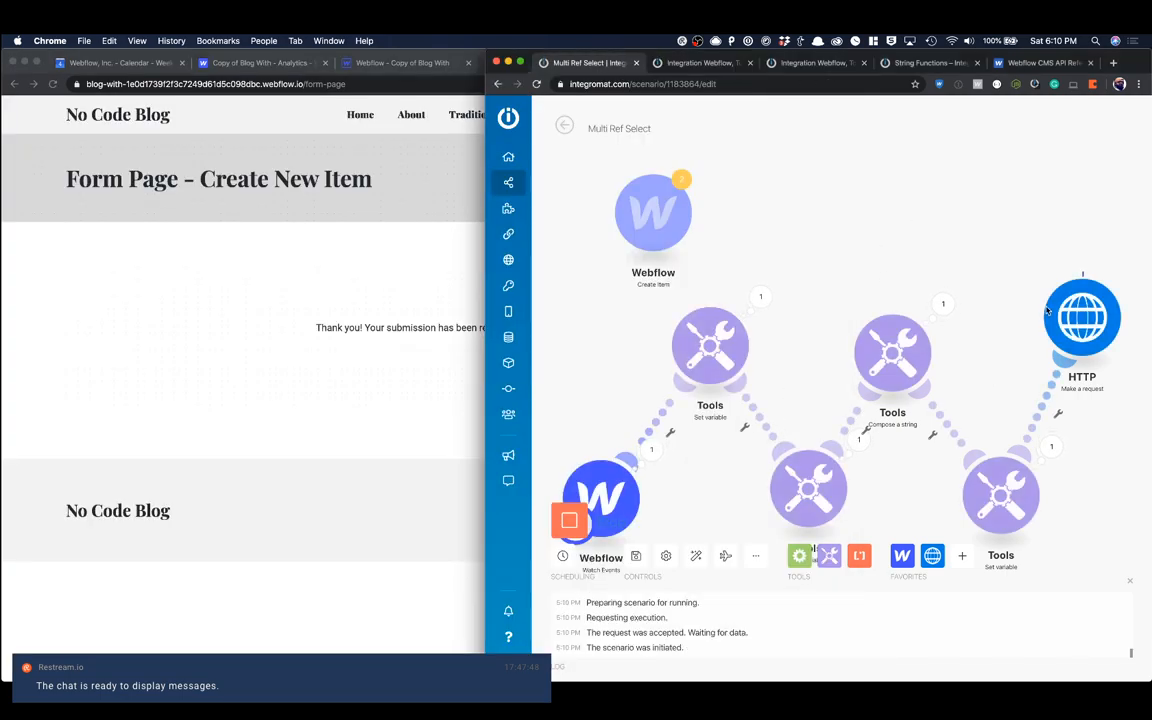
left_click(1105, 321)
scroll(892, 472, "down", 1)
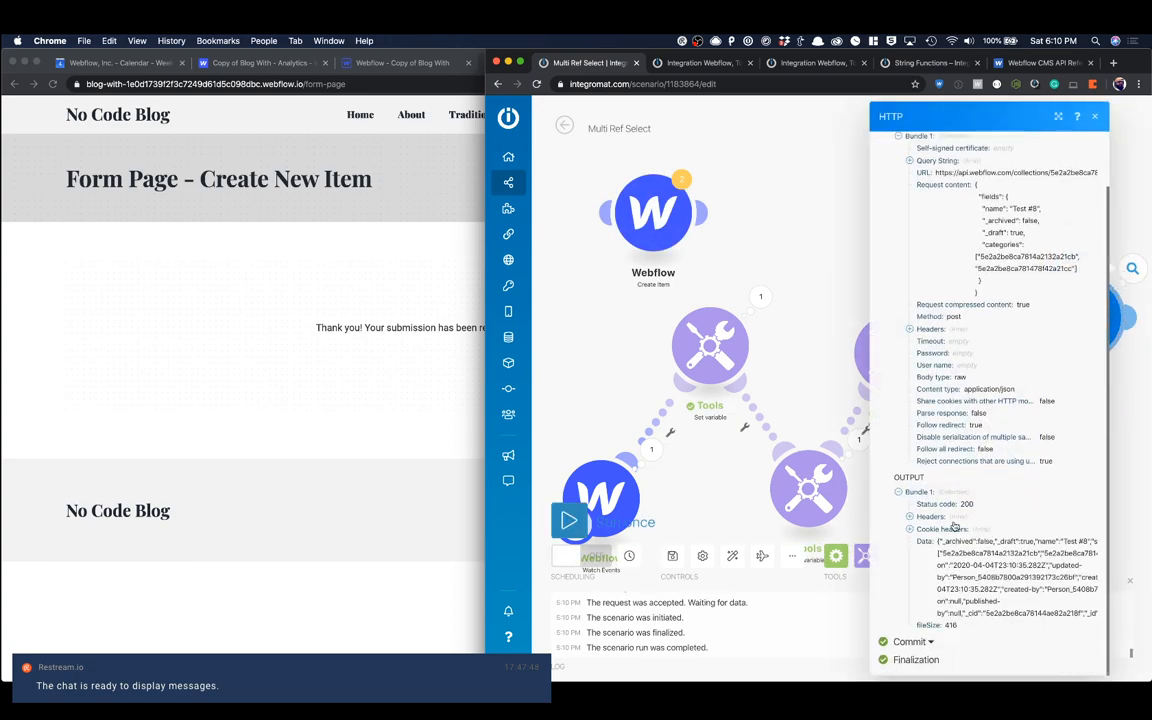
left_click(818, 275)
Step: Return to the Webflow Designer, reload it, and open the Blog Posts collection to find the new submission
left_click(227, 125)
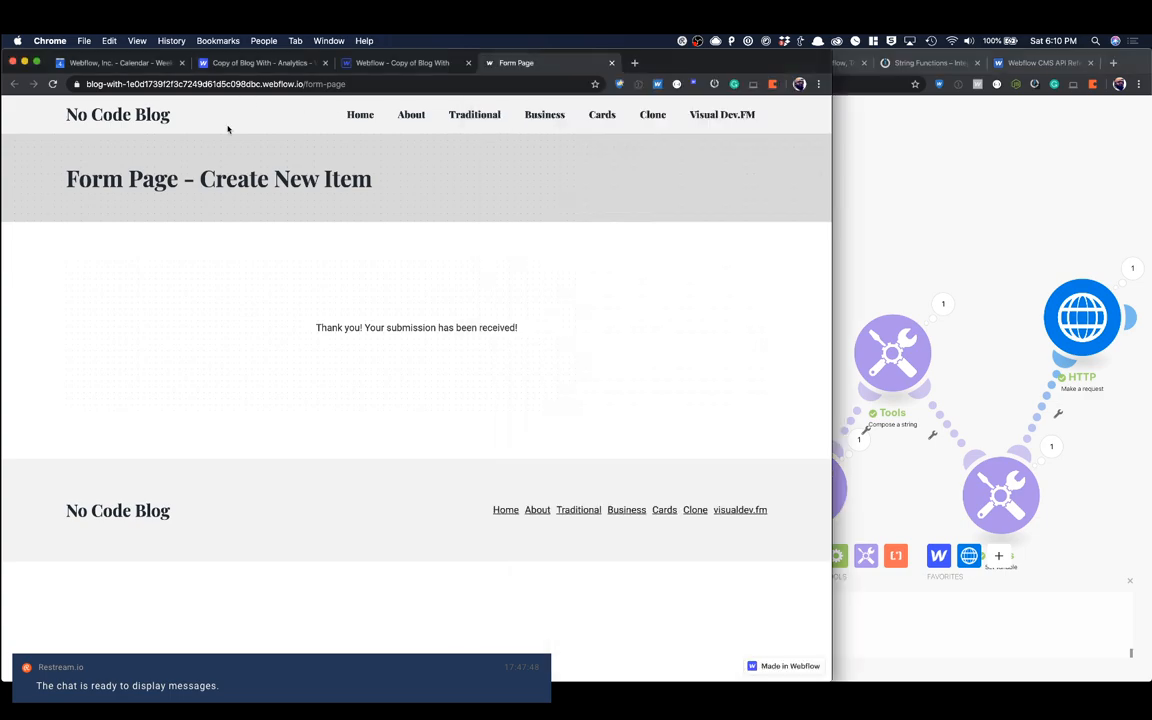
left_click(387, 66)
left_click(53, 84)
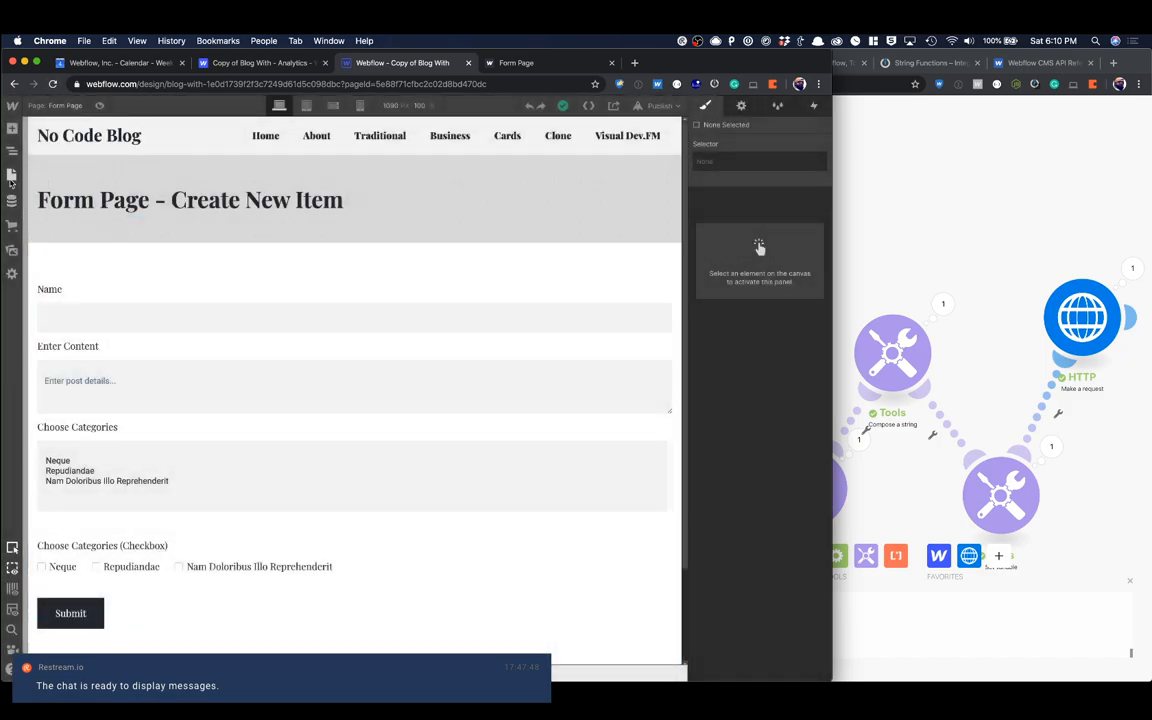
left_click(11, 176)
left_click(12, 200)
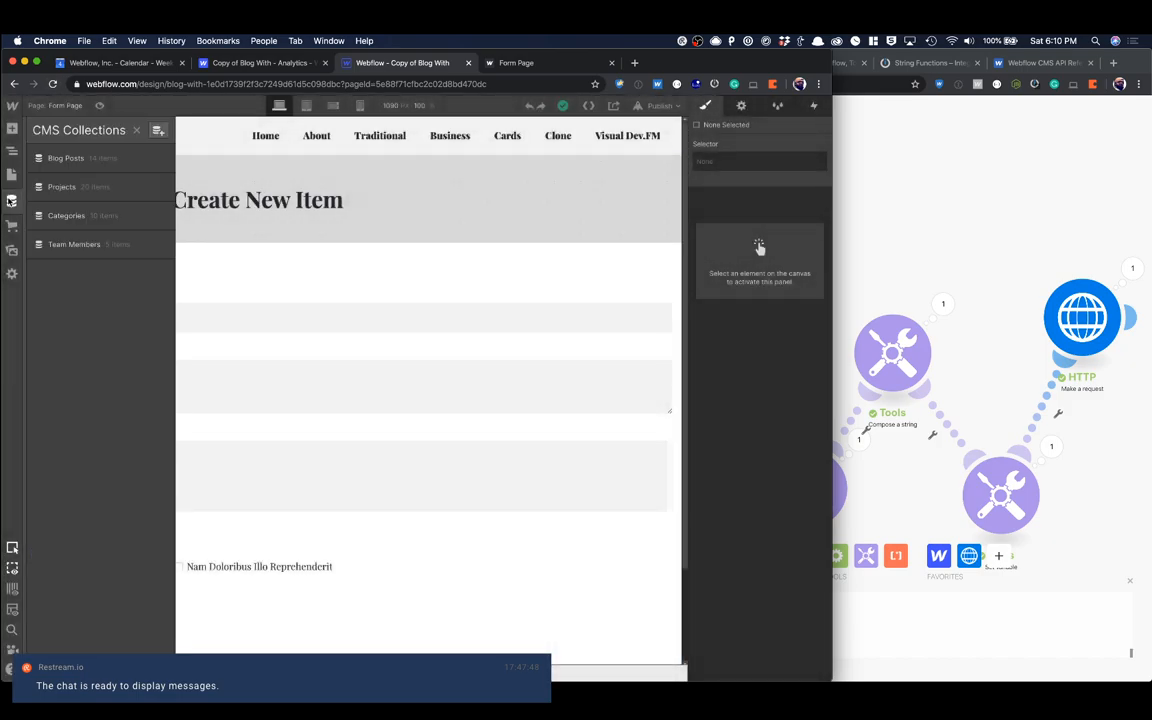
left_click(83, 162)
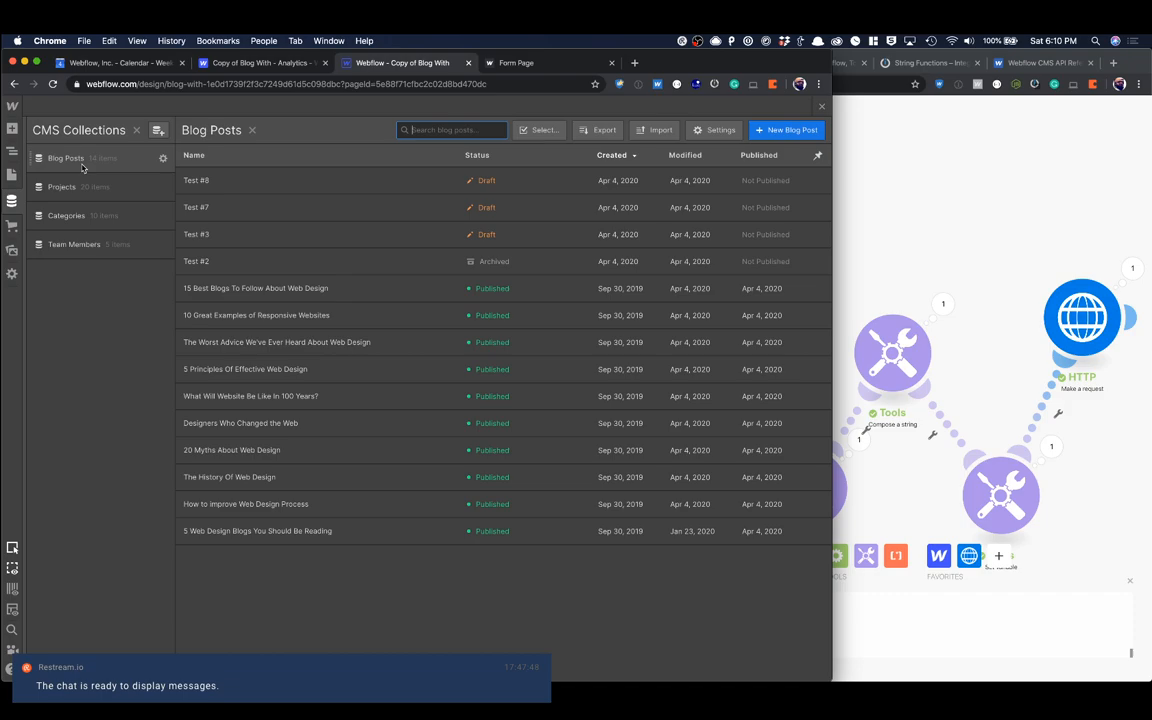
Step: Examine the Test #8 blog post's fields, including its Categories, and close the collection
left_click(300, 180)
scroll(486, 298, "down", 2)
scroll(486, 298, "down", 6)
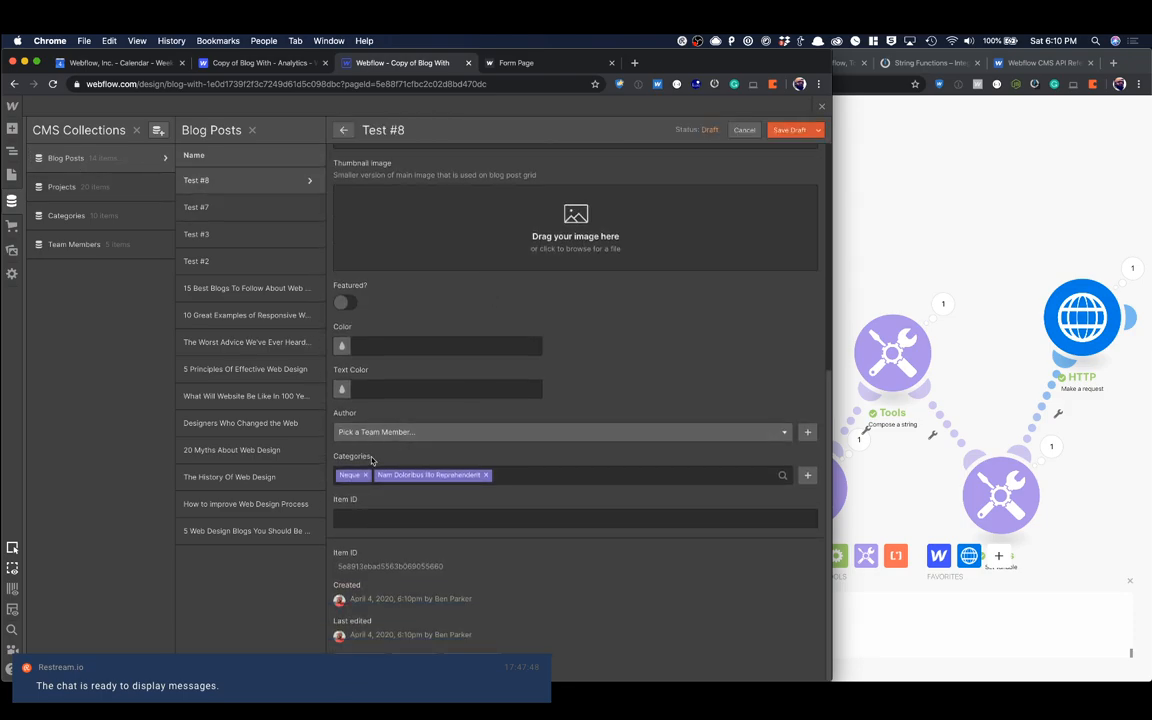
scroll(540, 472, "up", 7)
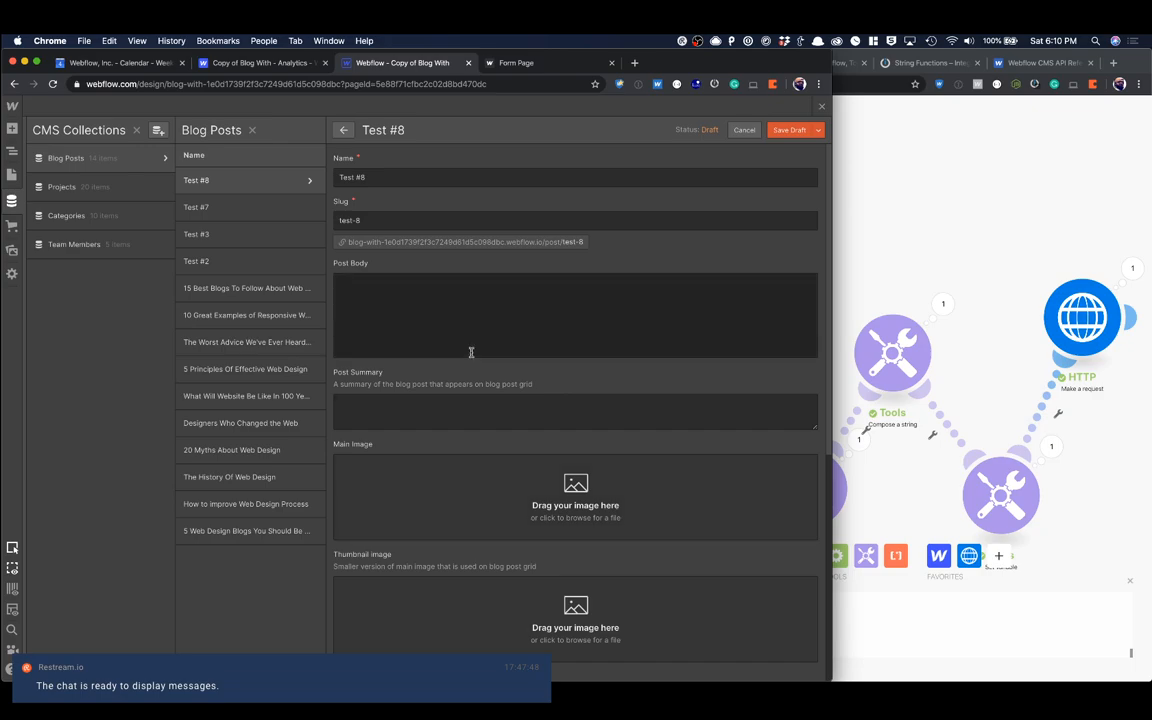
scroll(480, 300, "down", 3)
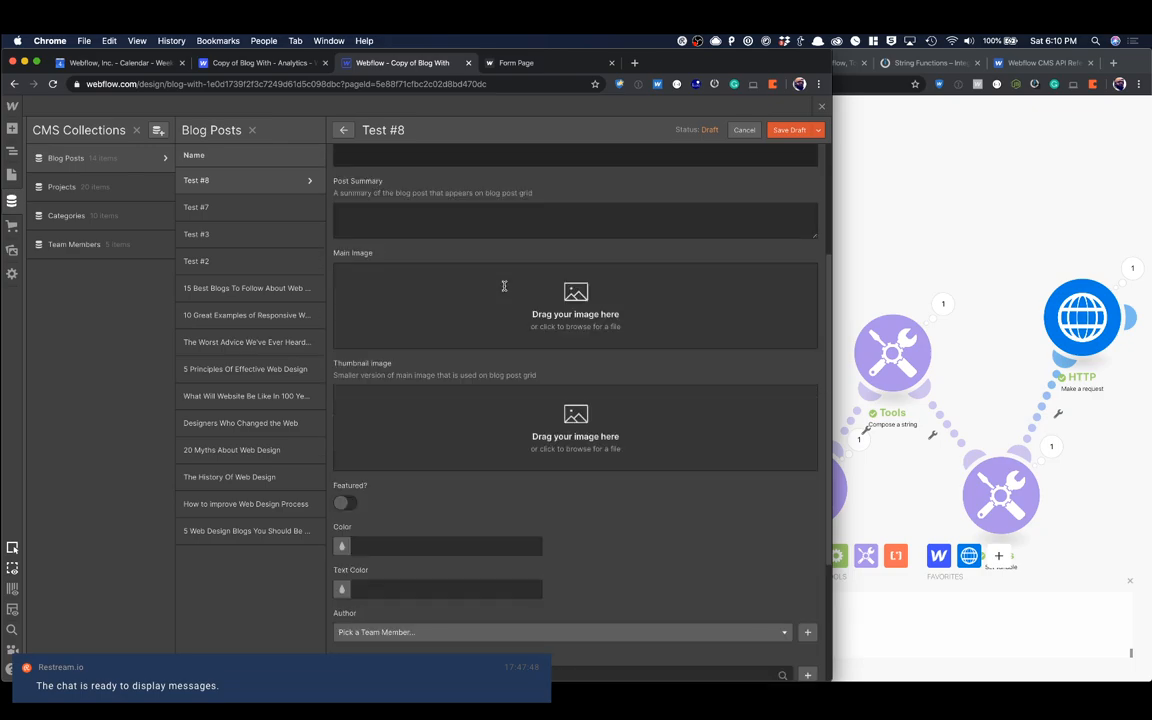
left_click(820, 108)
Step: Return to the Integromat scenario and move the Compose a string module slightly upward on the canvas
left_click(840, 270)
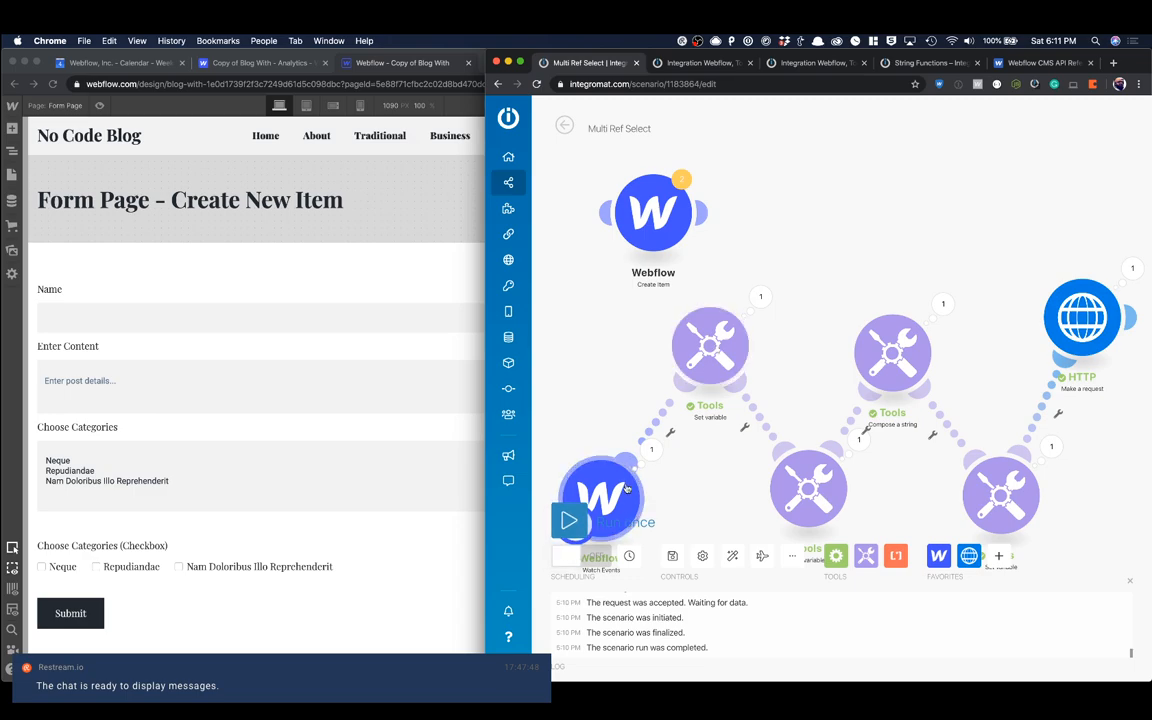
scroll(598, 392, "down", 3)
left_click_drag(607, 386, 627, 291)
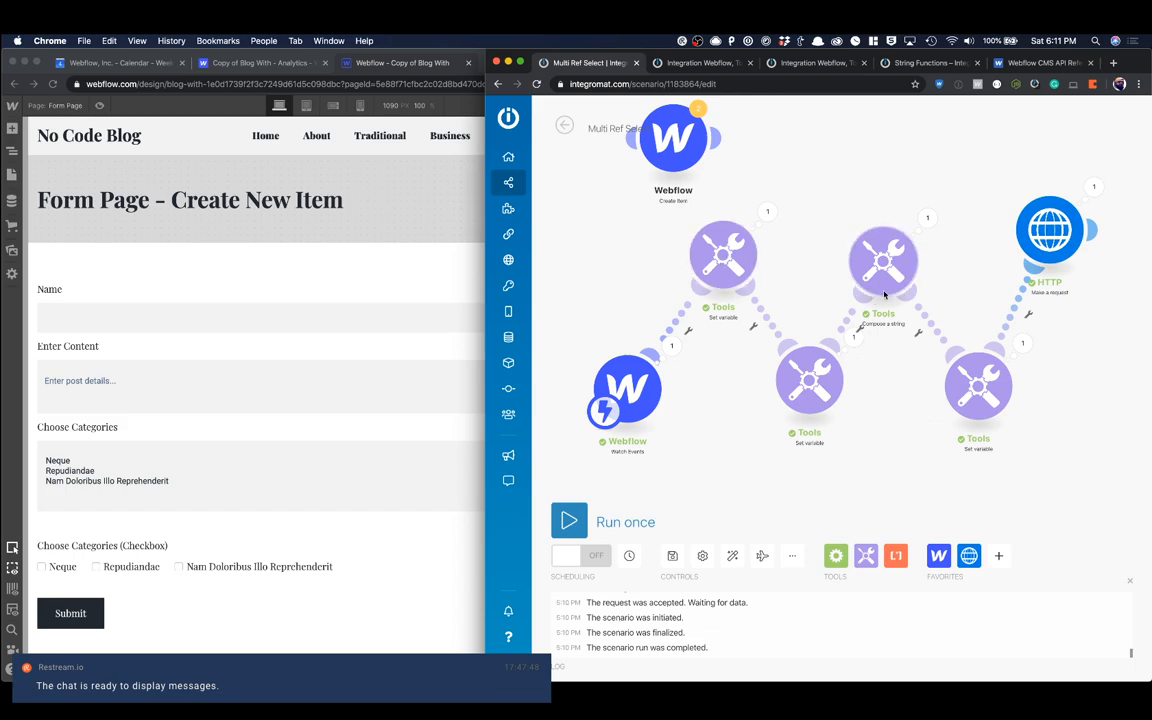
left_click_drag(925, 260, 922, 237)
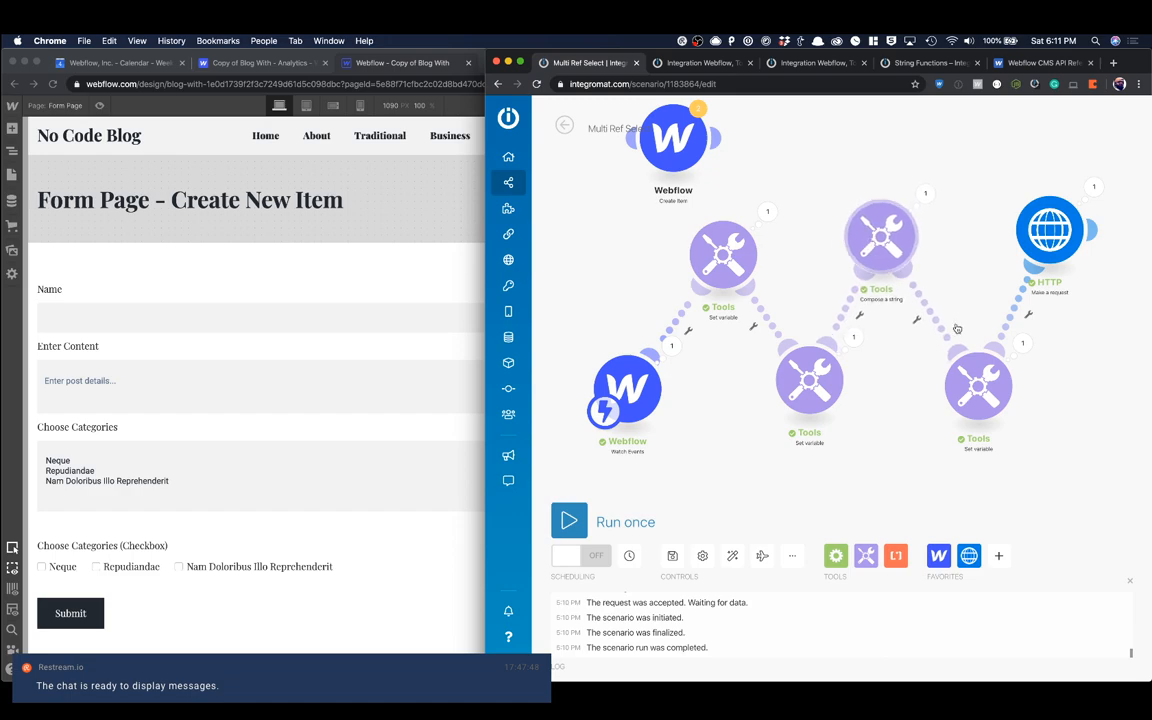
Step: Review the substring formula in the ref variable's Set variable module, and inspect the category IDs in its run details
left_click(986, 395)
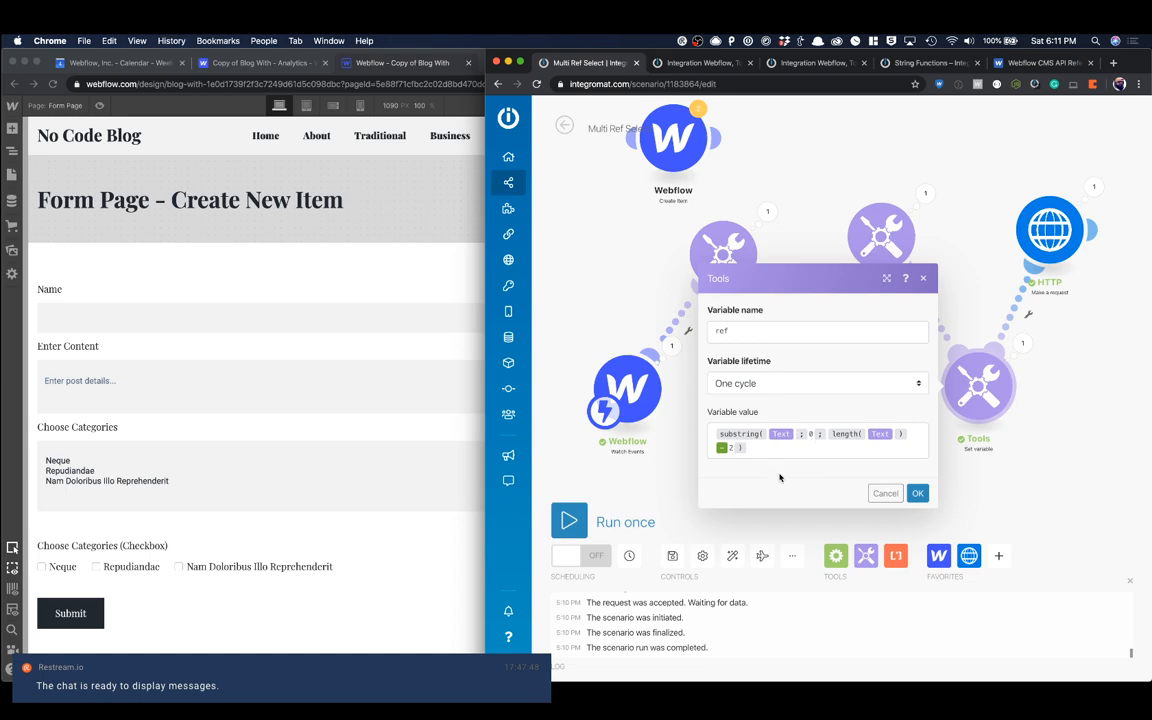
left_click(759, 448)
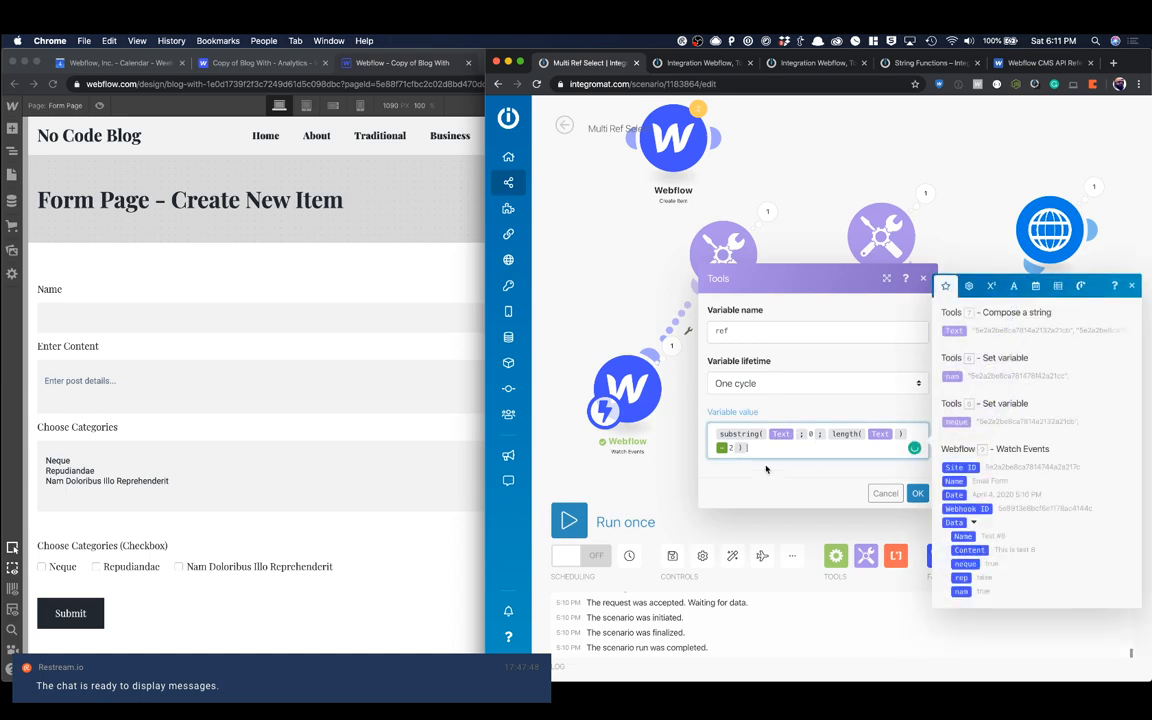
left_click(917, 496)
left_click(1026, 350)
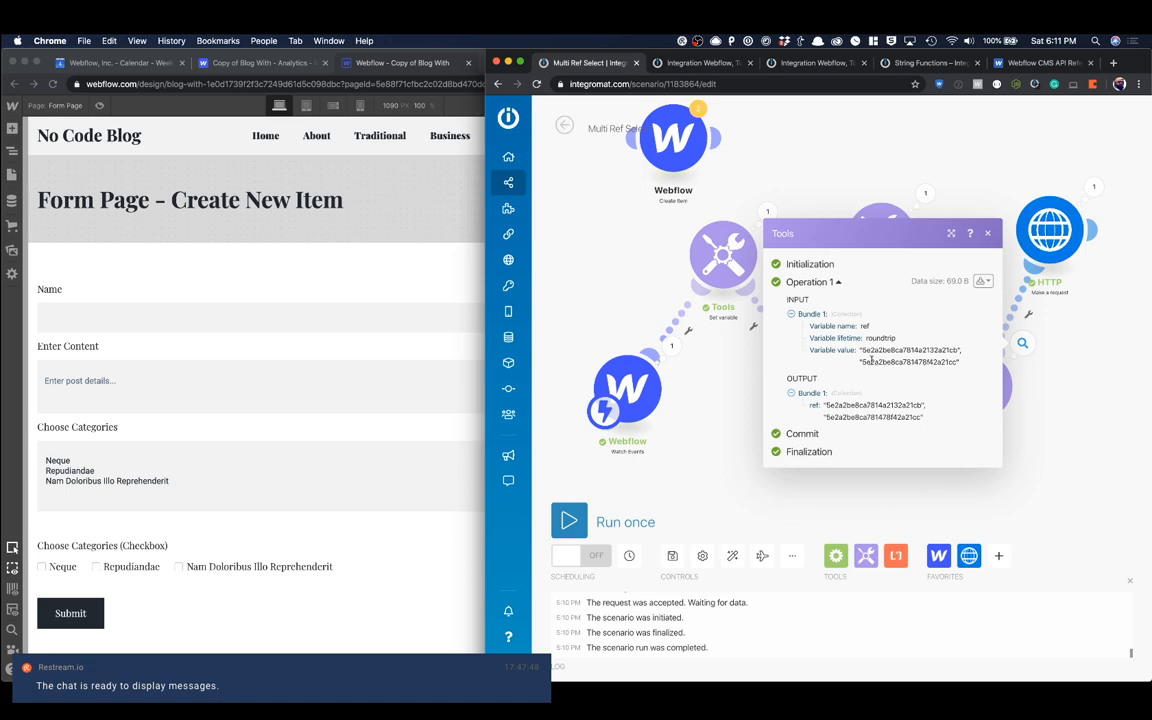
double_click(907, 350)
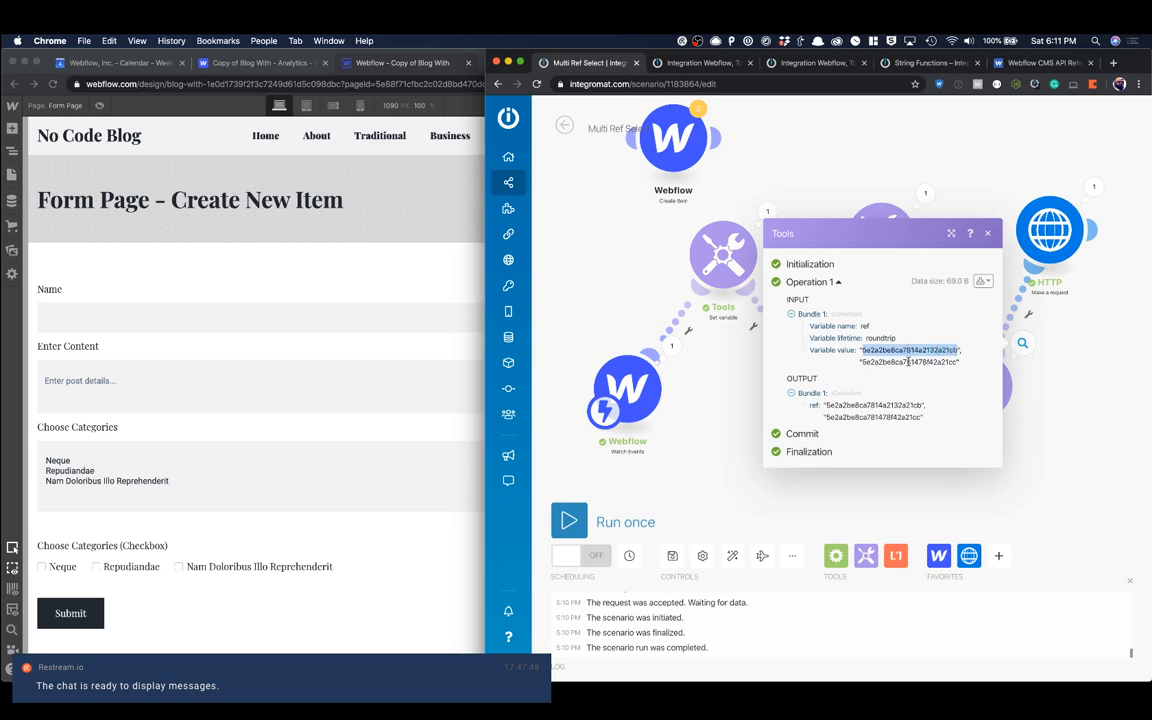
left_click(962, 353)
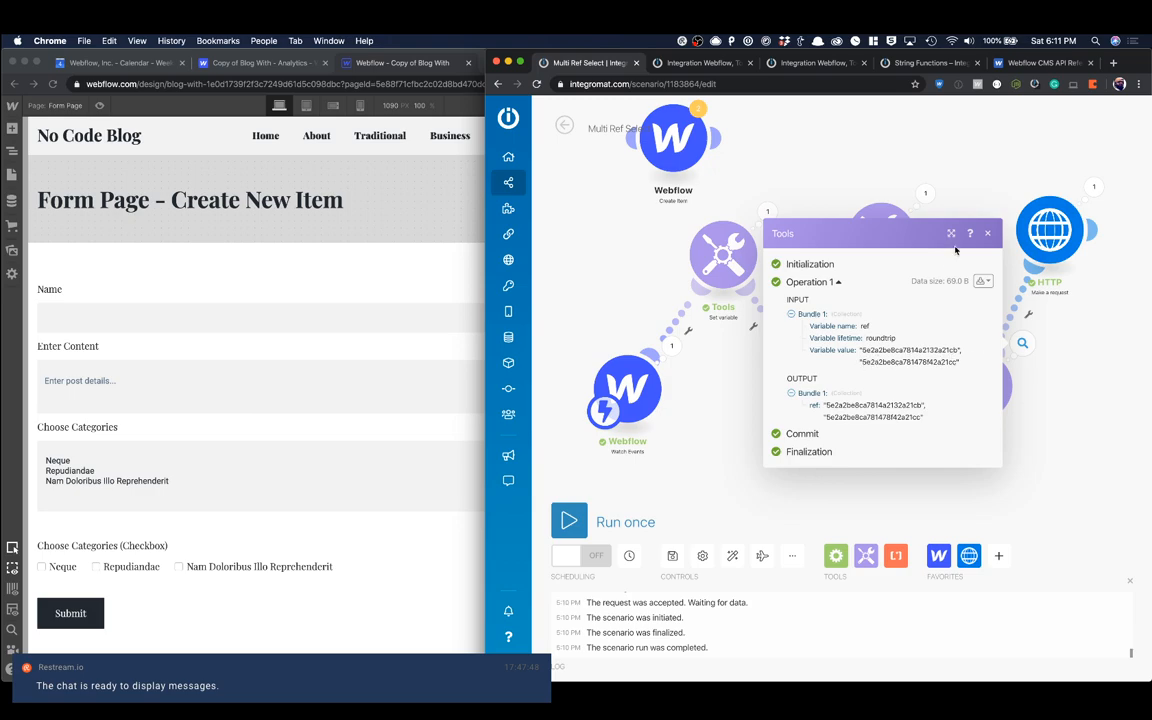
left_click(988, 235)
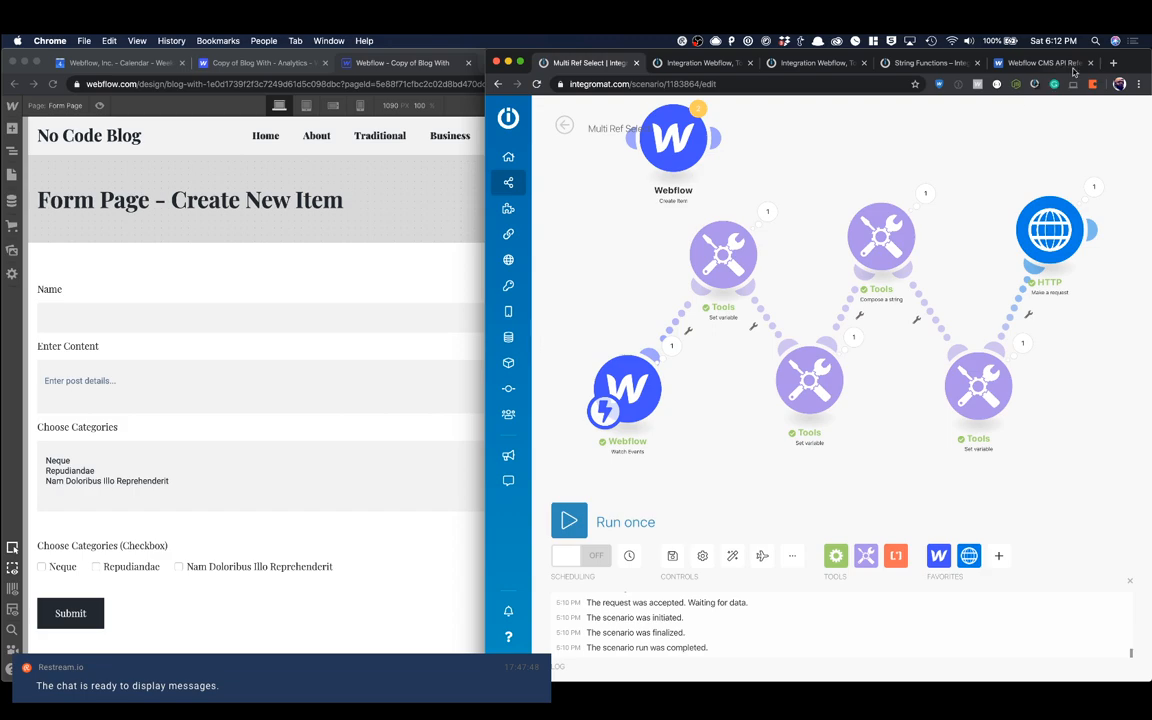
Step: Open zapier.com in a new browser tab
left_click(1112, 63)
type("zapier")
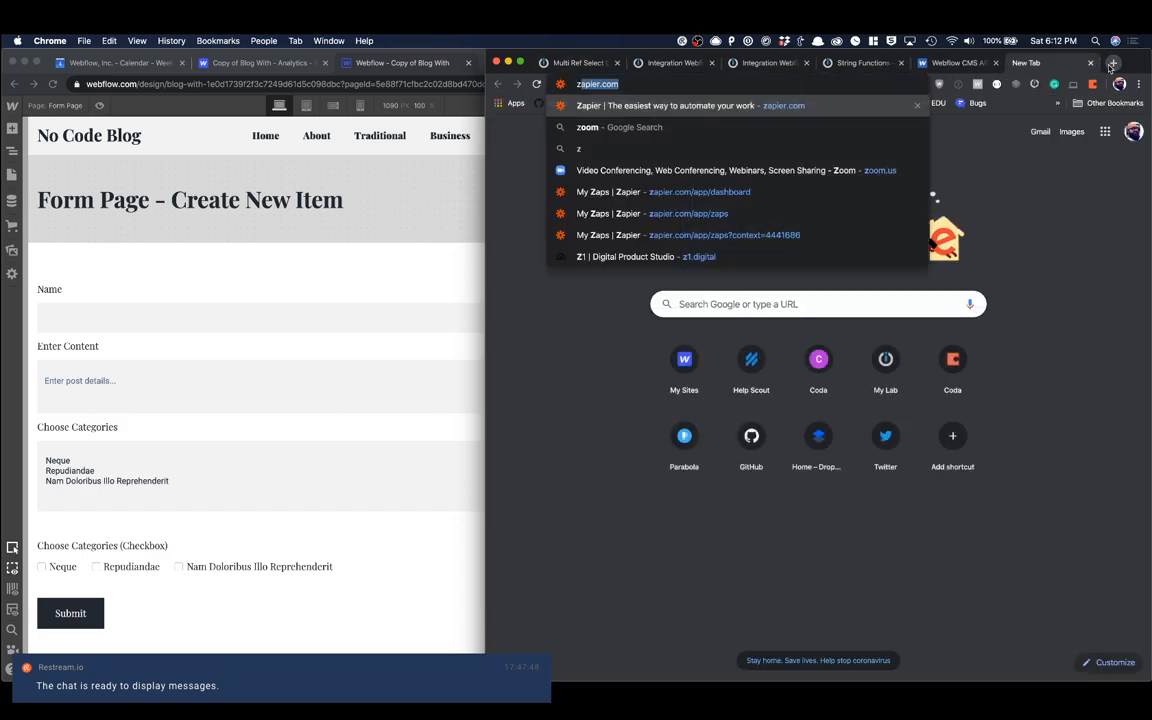
type(".coom")
key("BackSpace")
key("BackSpace")
key("BackSpace")
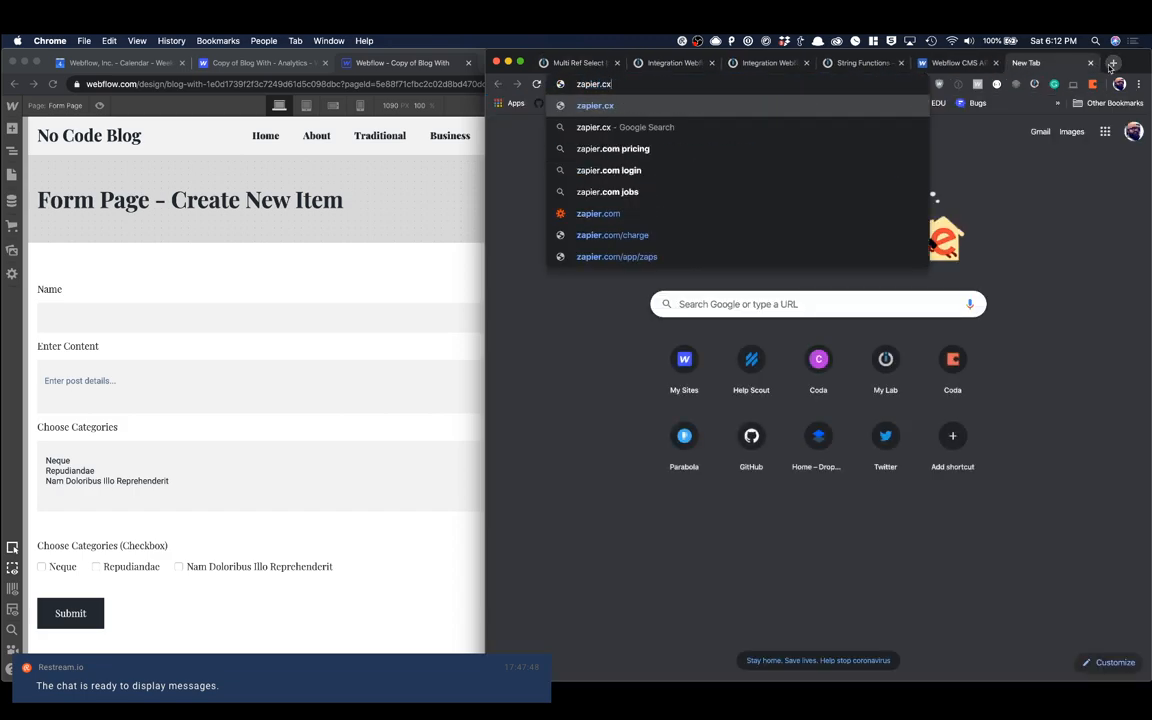
type("om")
key("Return")
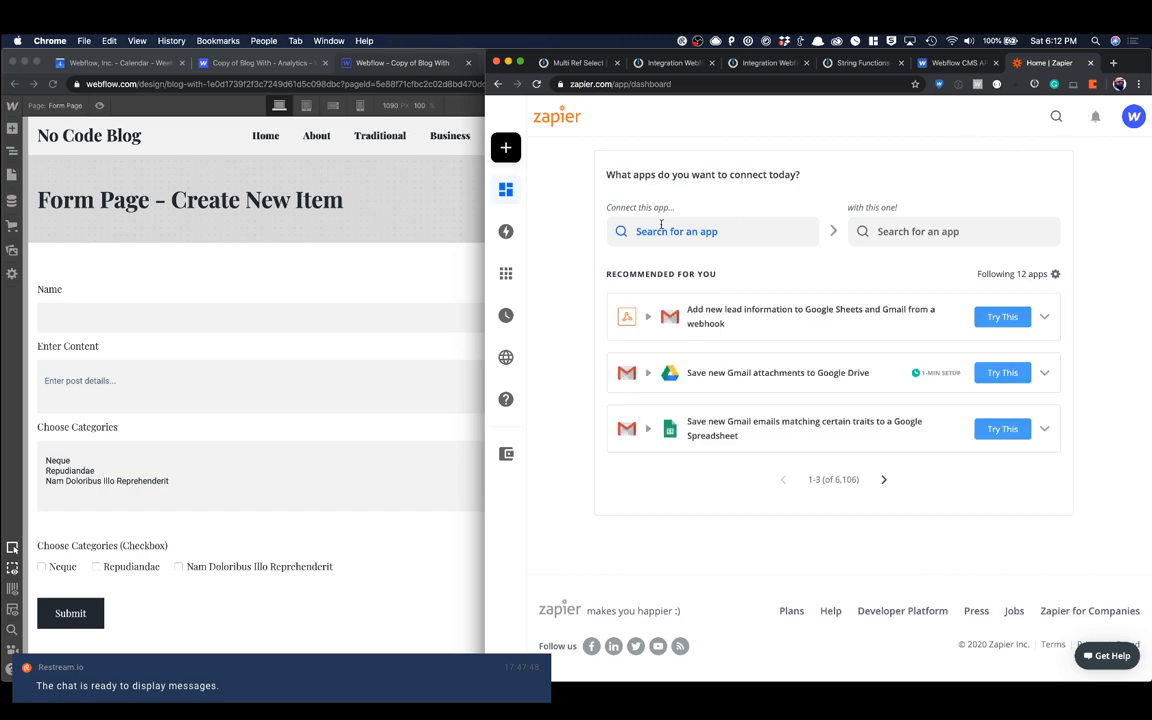
Step: Create a new zap with Webflow as the trigger app and Form Submission as the trigger event
left_click(538, 151)
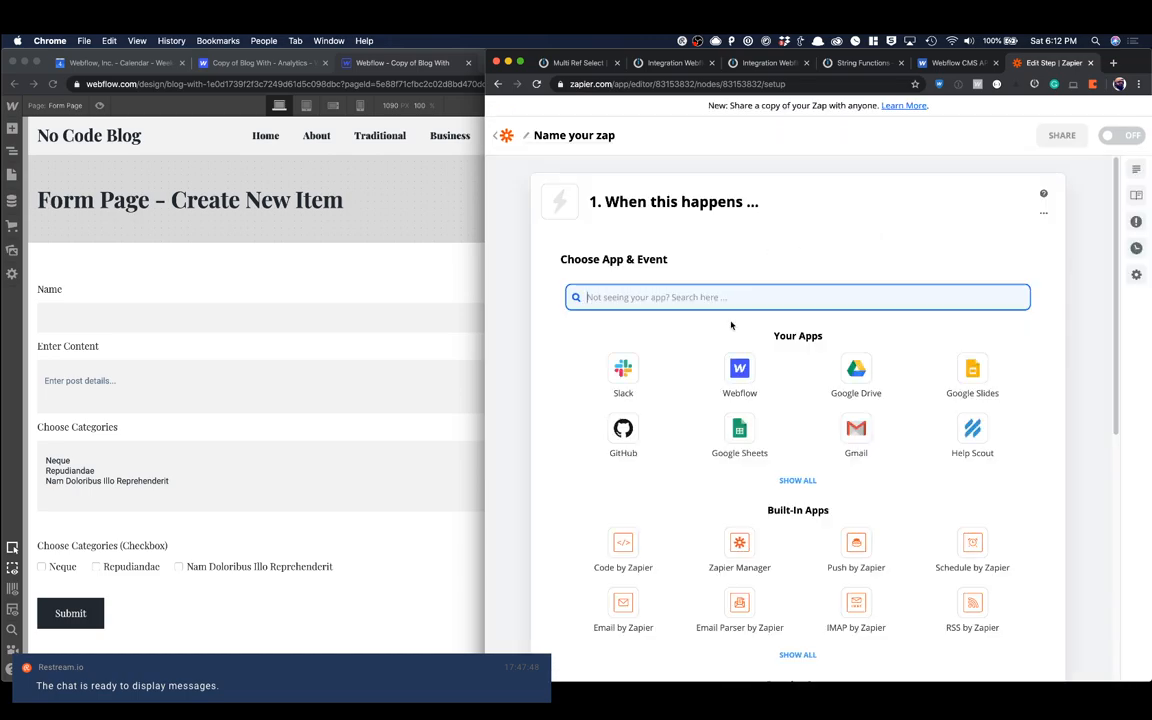
left_click(751, 352)
left_click(712, 364)
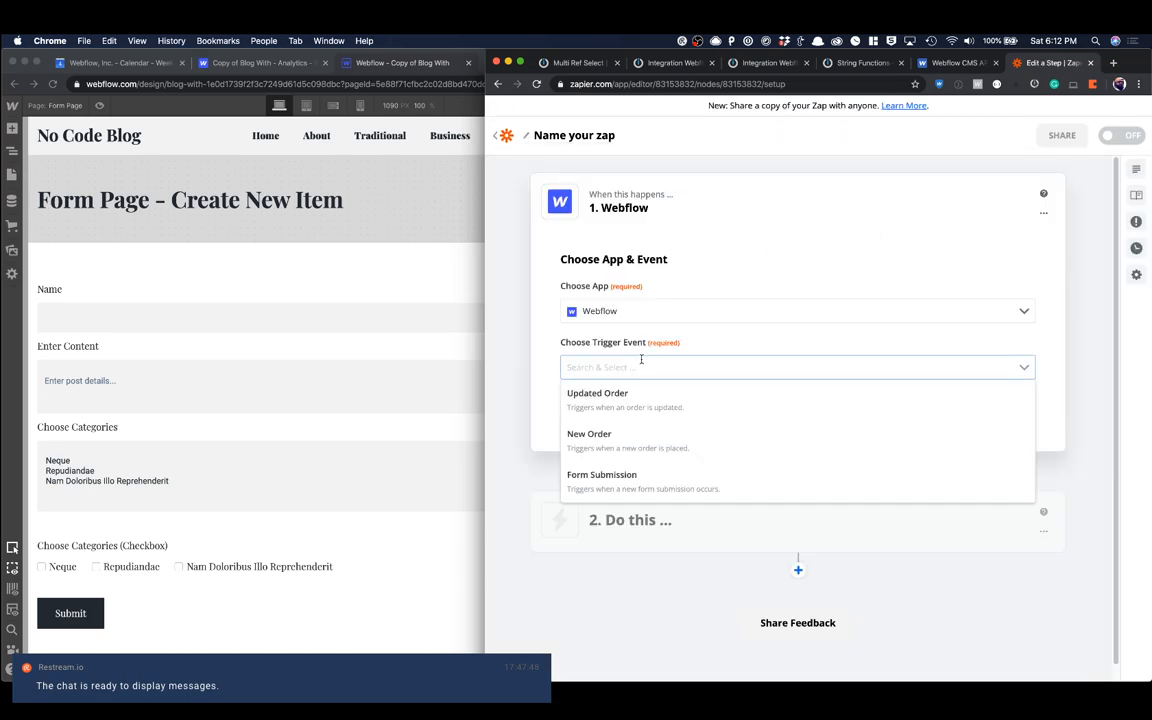
left_click(643, 464)
left_click(777, 386)
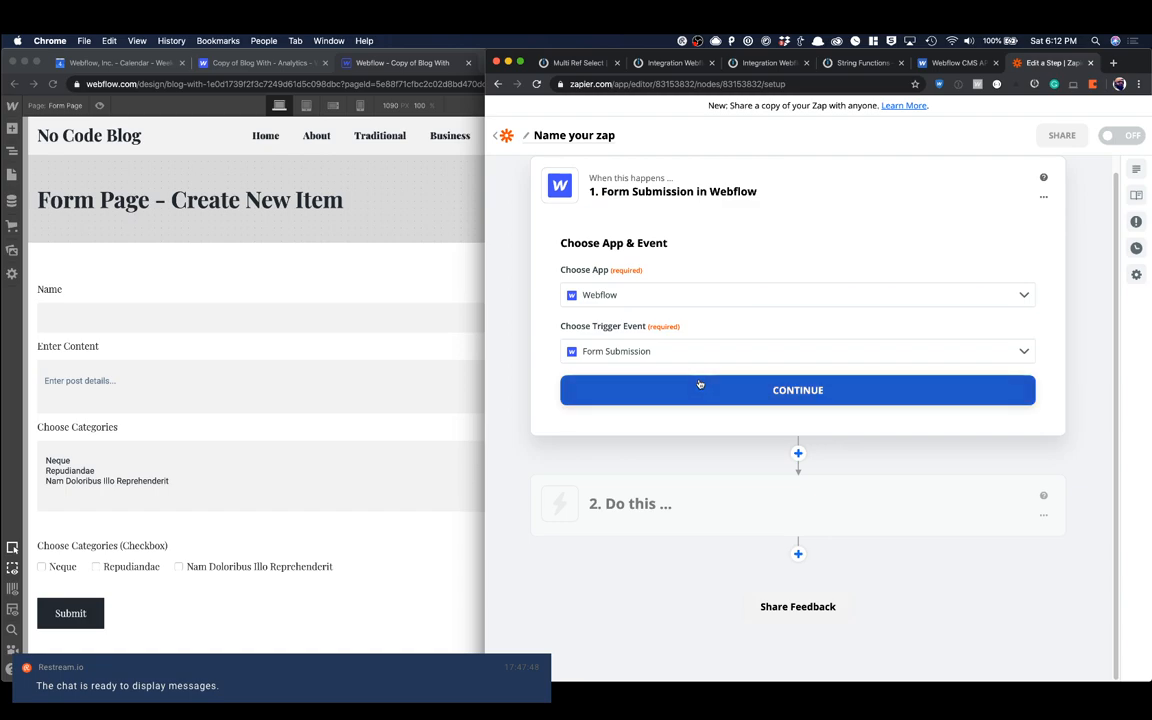
Step: Connect a new Webflow account to the trigger, authorizing Zapier for only the Copy of Blog With site, and continue with it
left_click(730, 332)
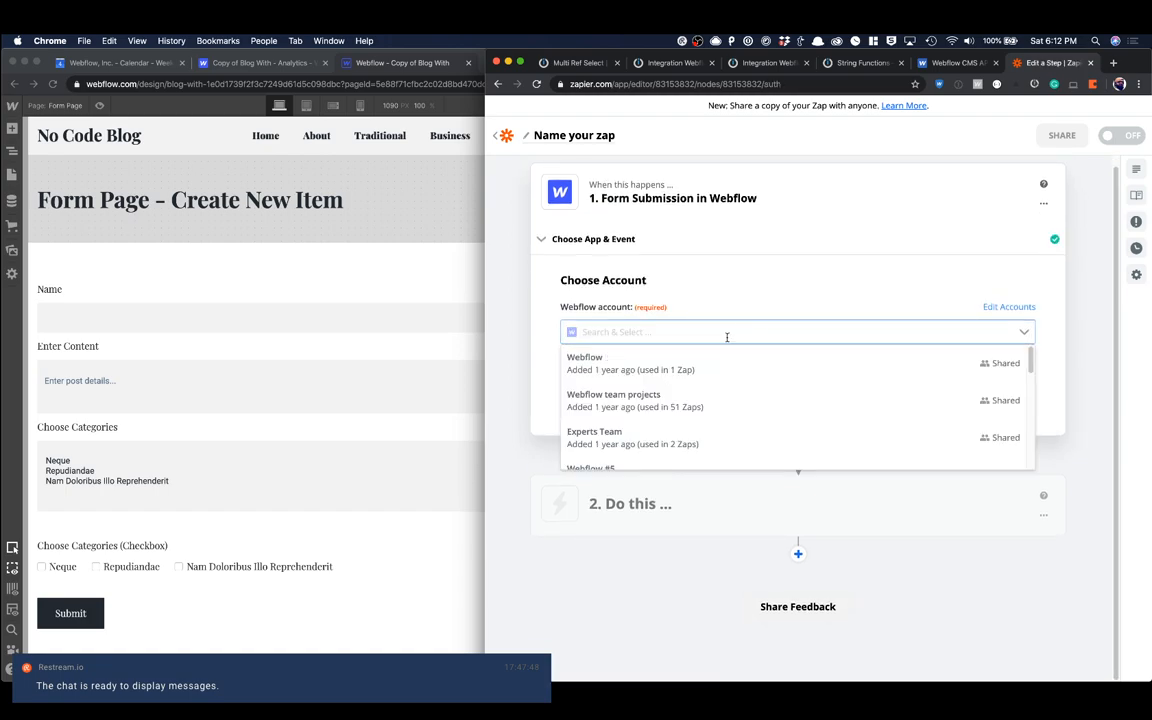
scroll(701, 423, "down", 3)
left_click(730, 462)
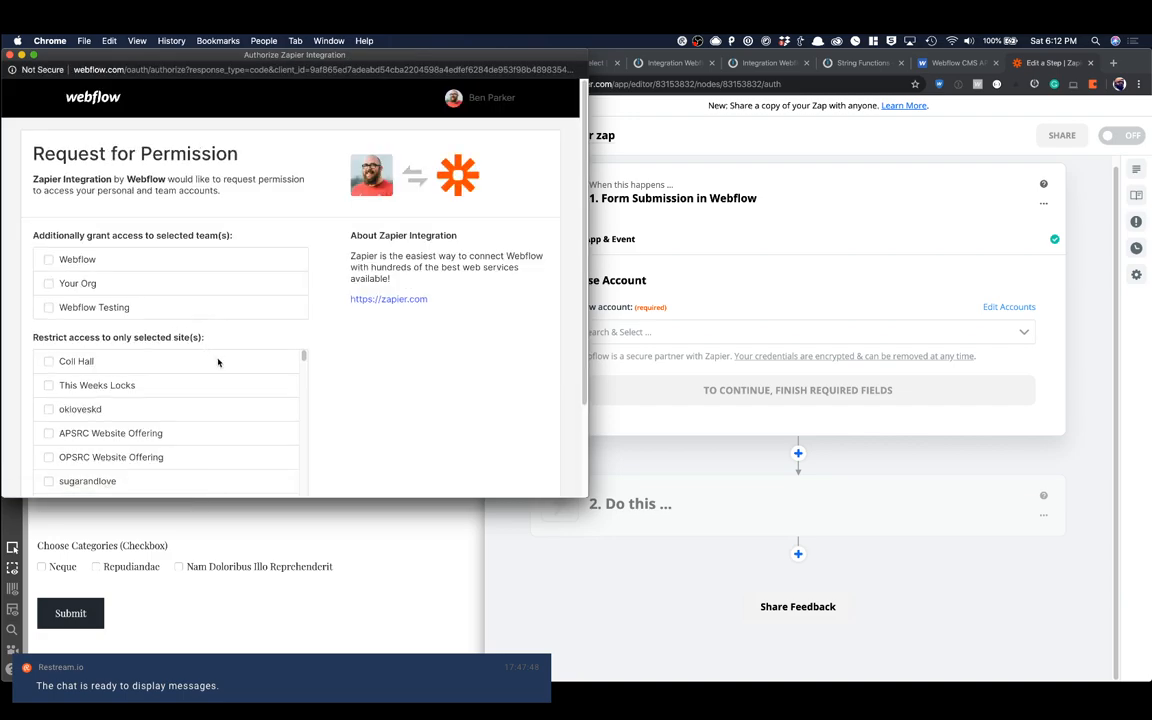
scroll(352, 362, "down", 2)
scroll(266, 312, "down", 10)
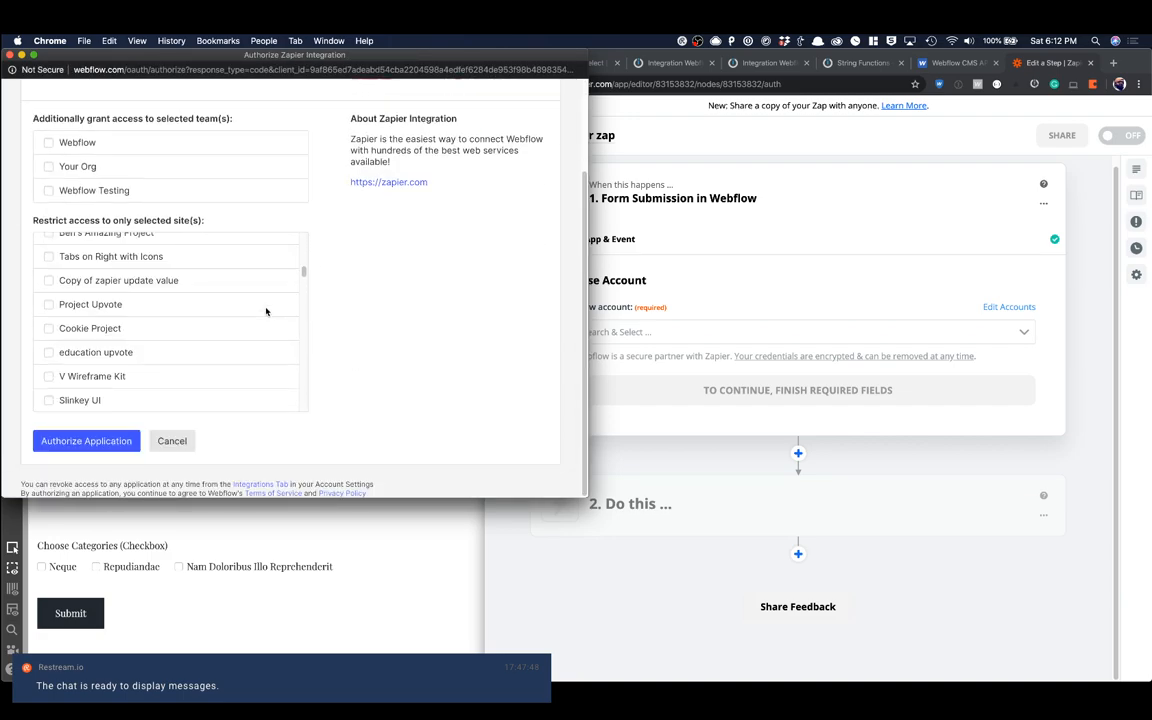
scroll(266, 312, "down", 10)
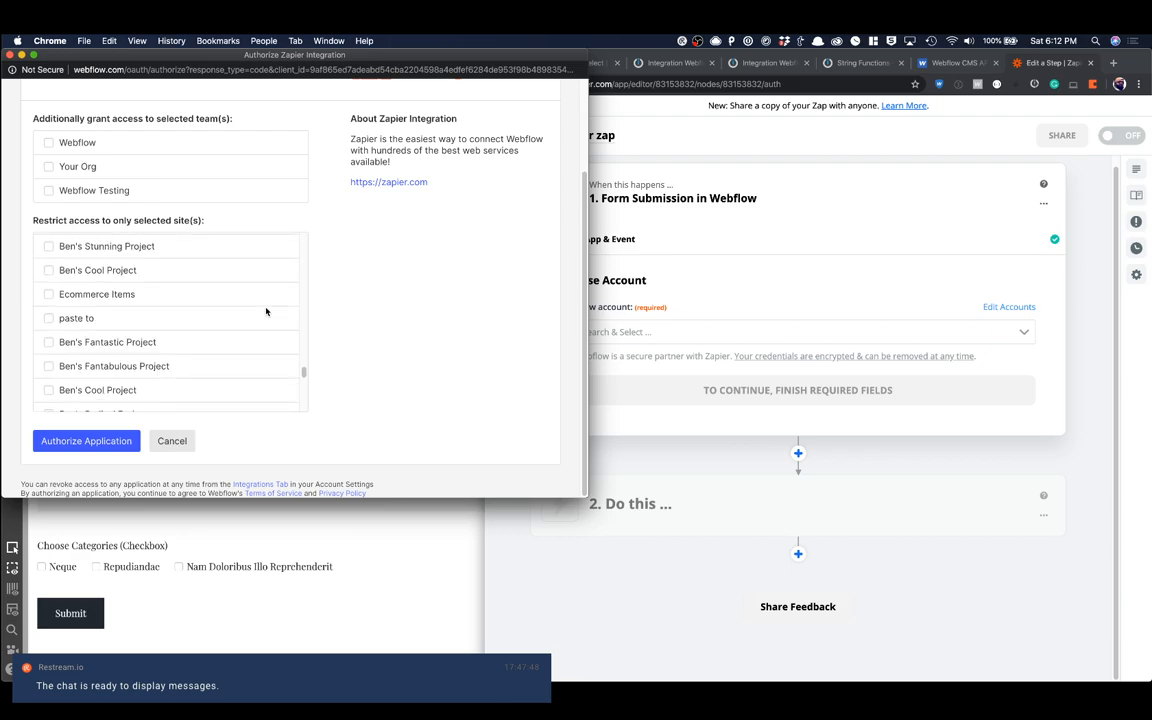
scroll(266, 312, "down", 5)
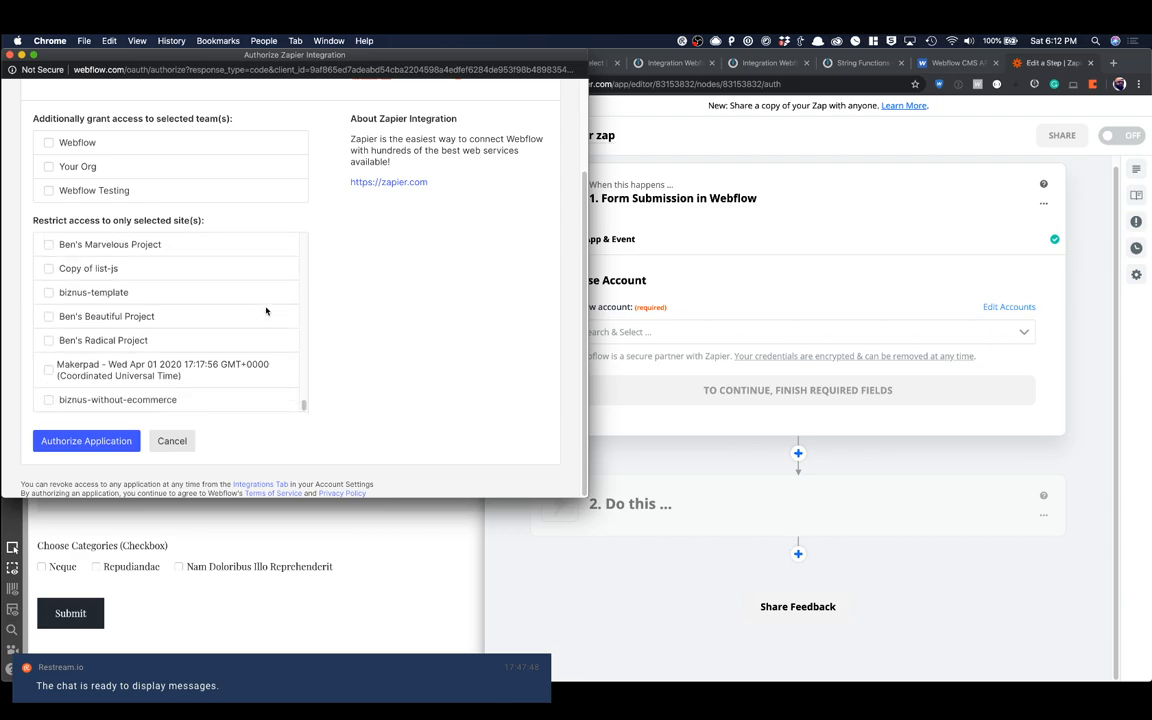
scroll(266, 311, "up", 5)
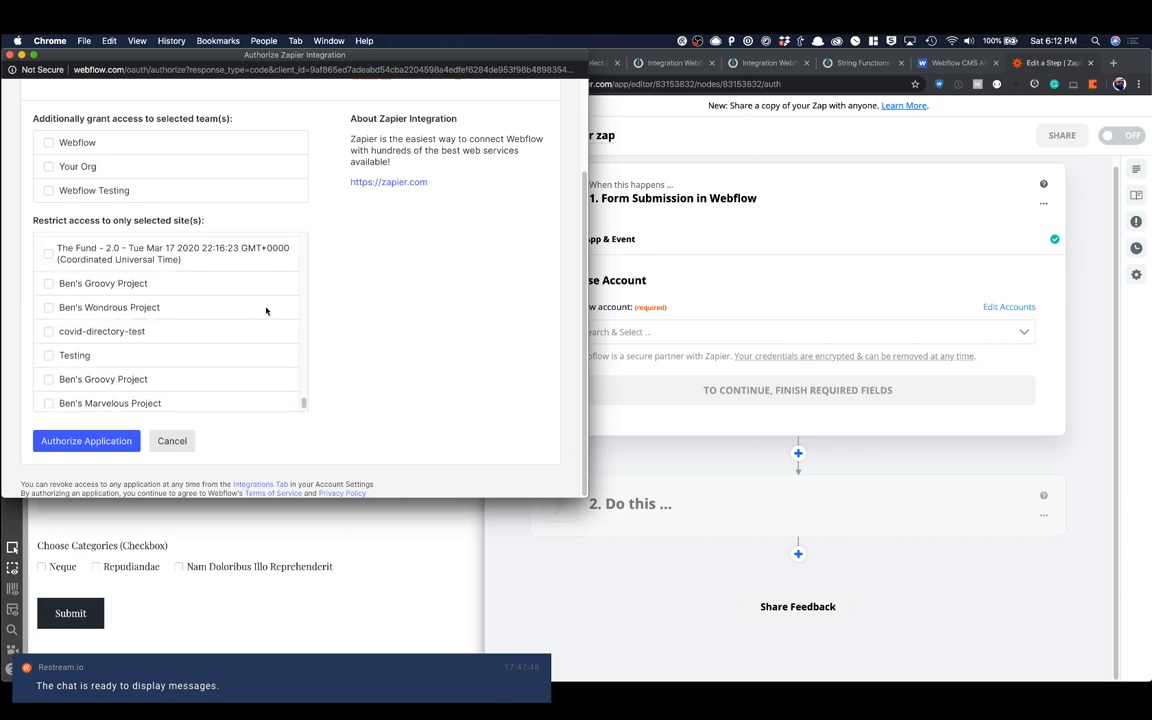
scroll(266, 311, "up", 5)
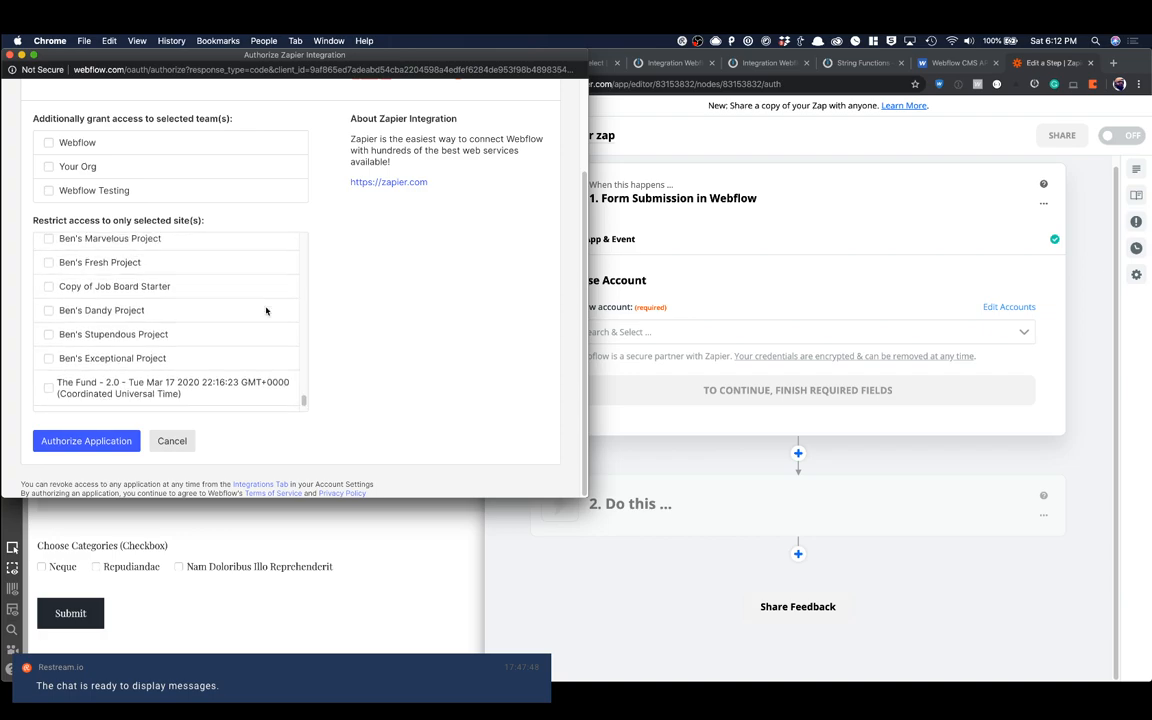
scroll(266, 311, "up", 3)
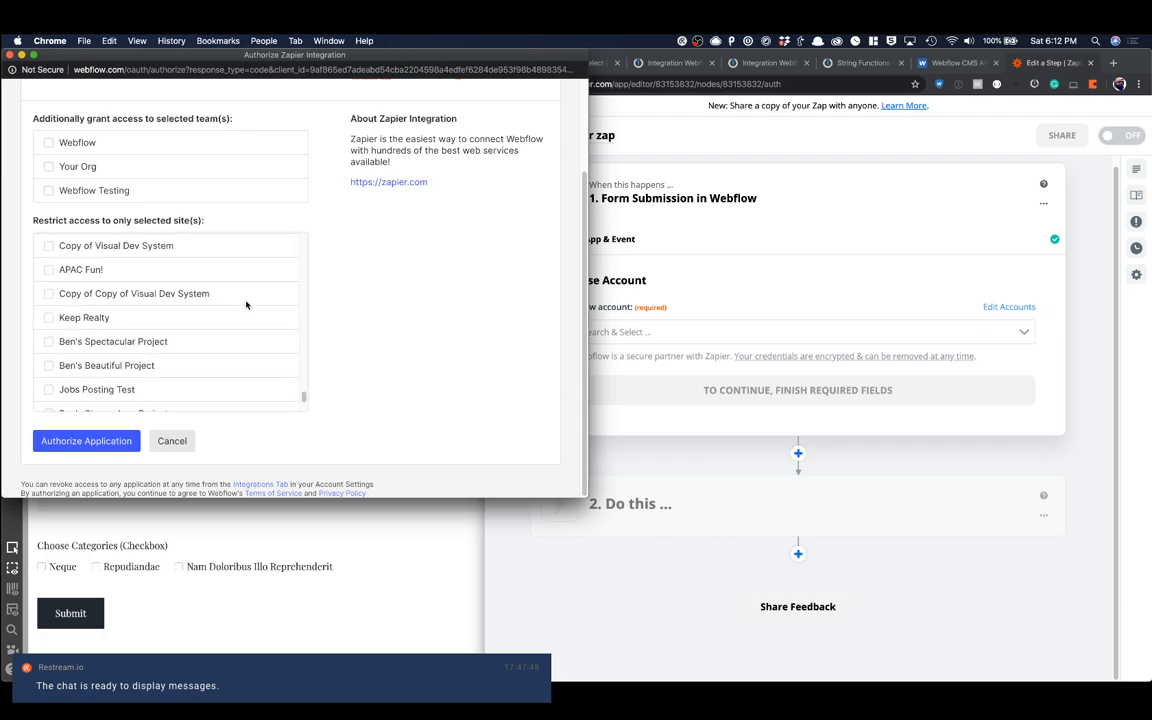
scroll(246, 304, "up", 4)
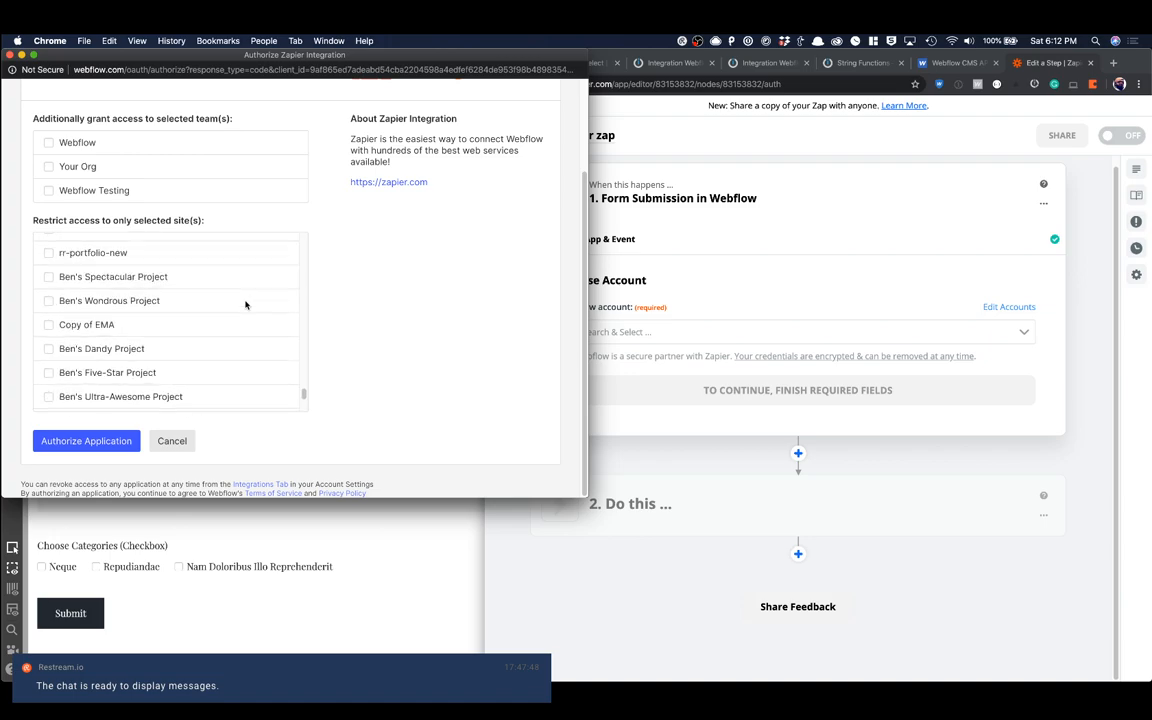
scroll(246, 304, "up", 3)
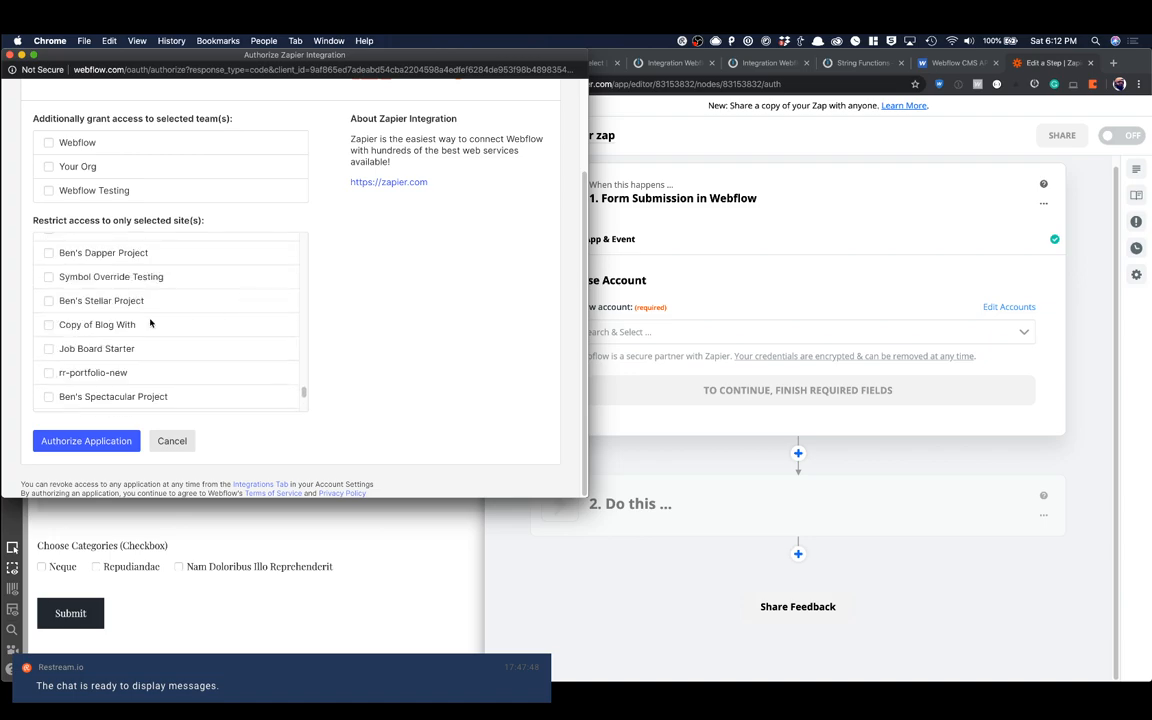
left_click(86, 441)
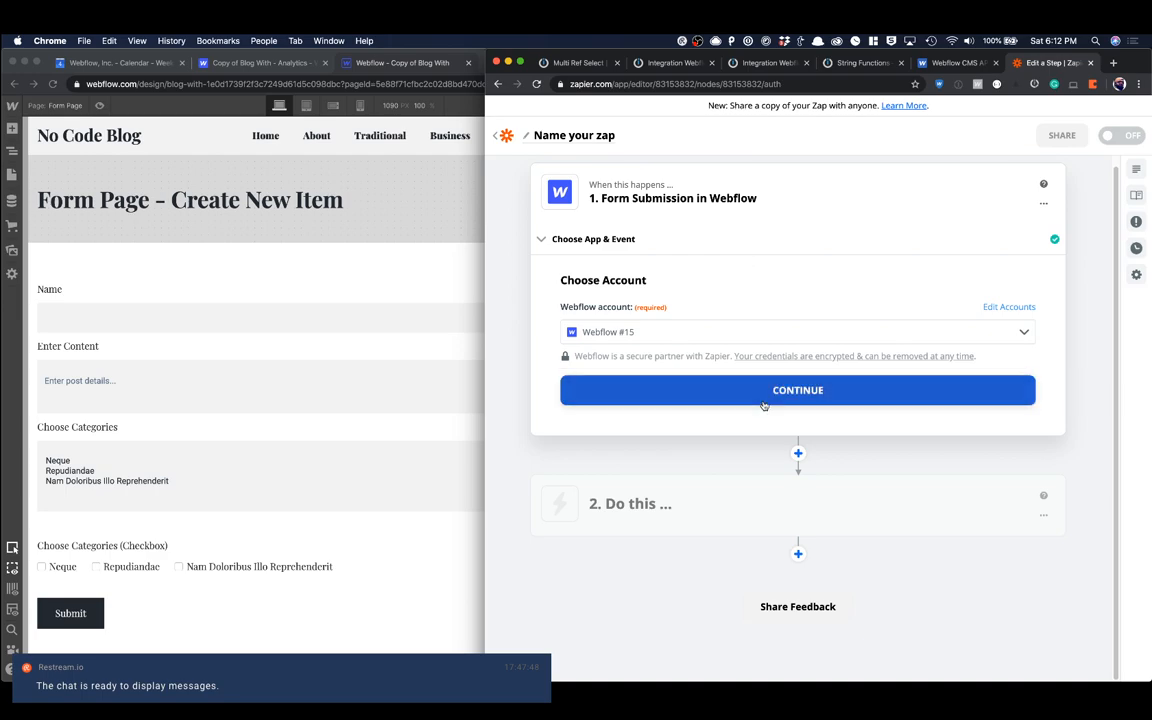
left_click(762, 399)
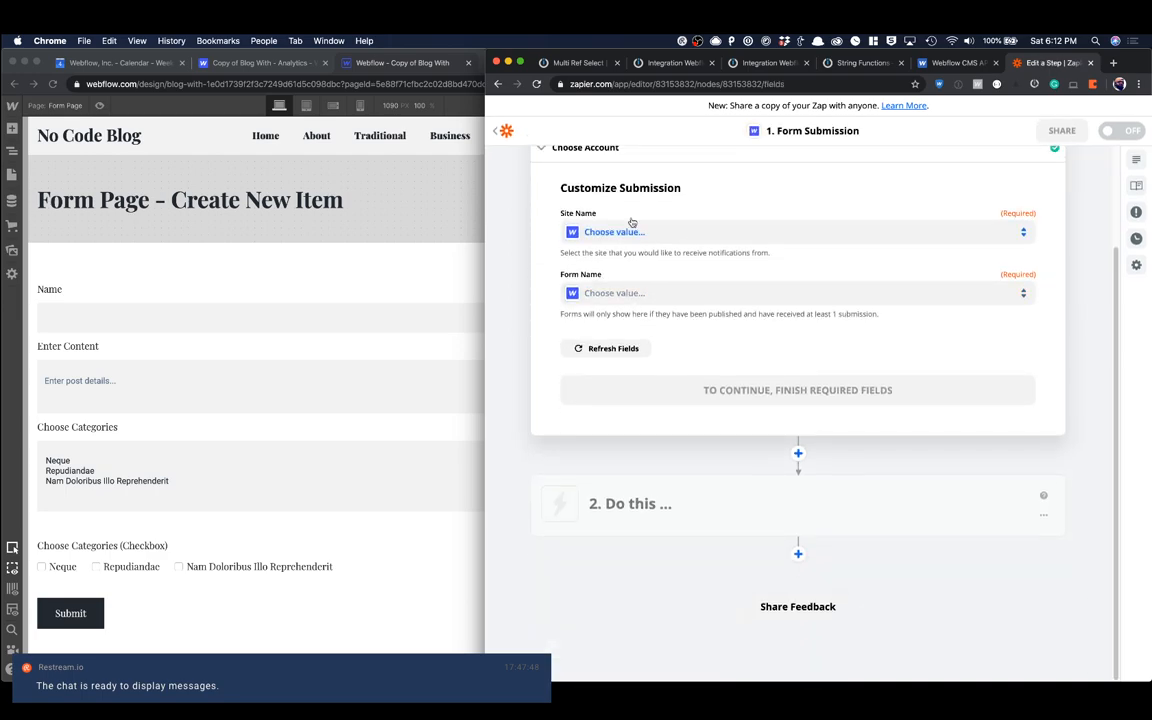
Step: Set the trigger's site to Copy of Blog With and its form to Email Form, and test it for submission data
left_click(624, 231)
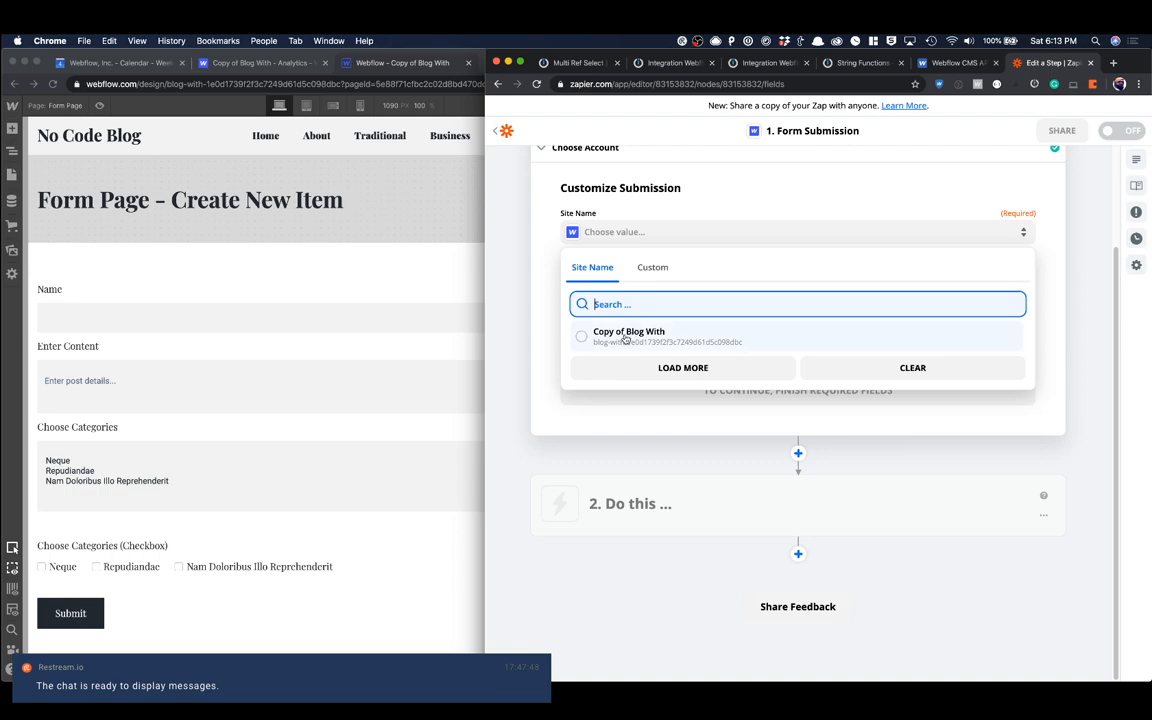
left_click(632, 330)
left_click(632, 295)
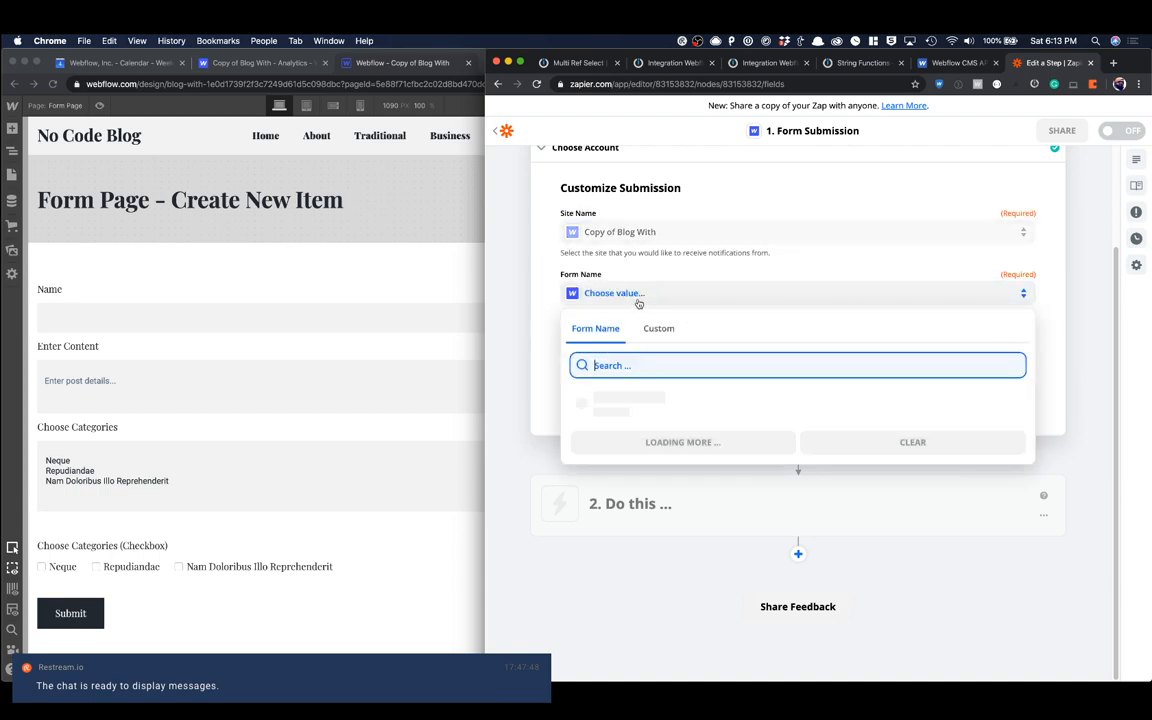
left_click(605, 395)
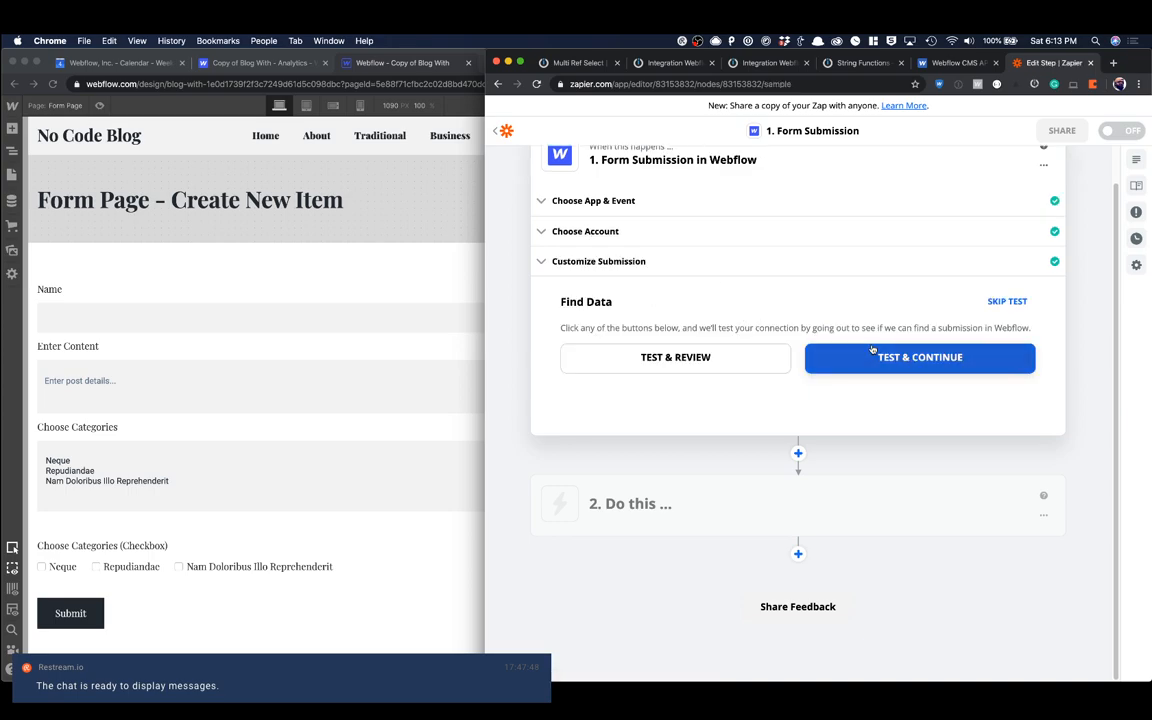
left_click(870, 350)
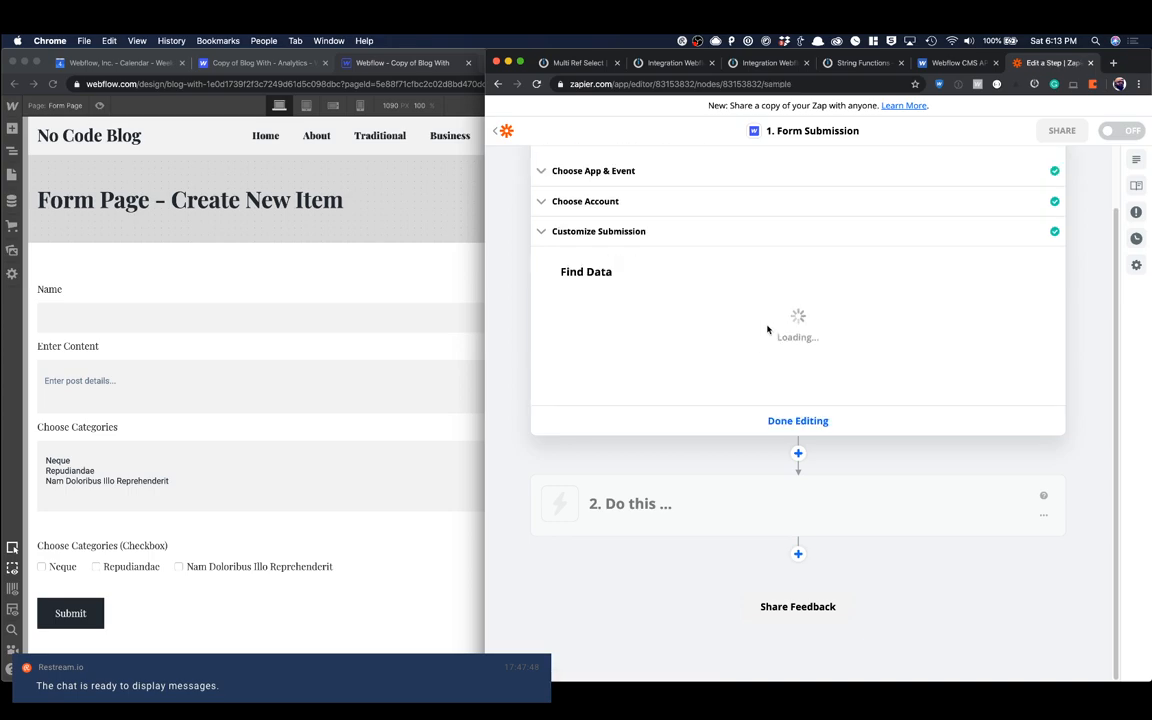
Step: Review the sample submission found by the Form Submission trigger, including its category checkbox values, and finish editing the trigger
scroll(688, 324, "up", 1)
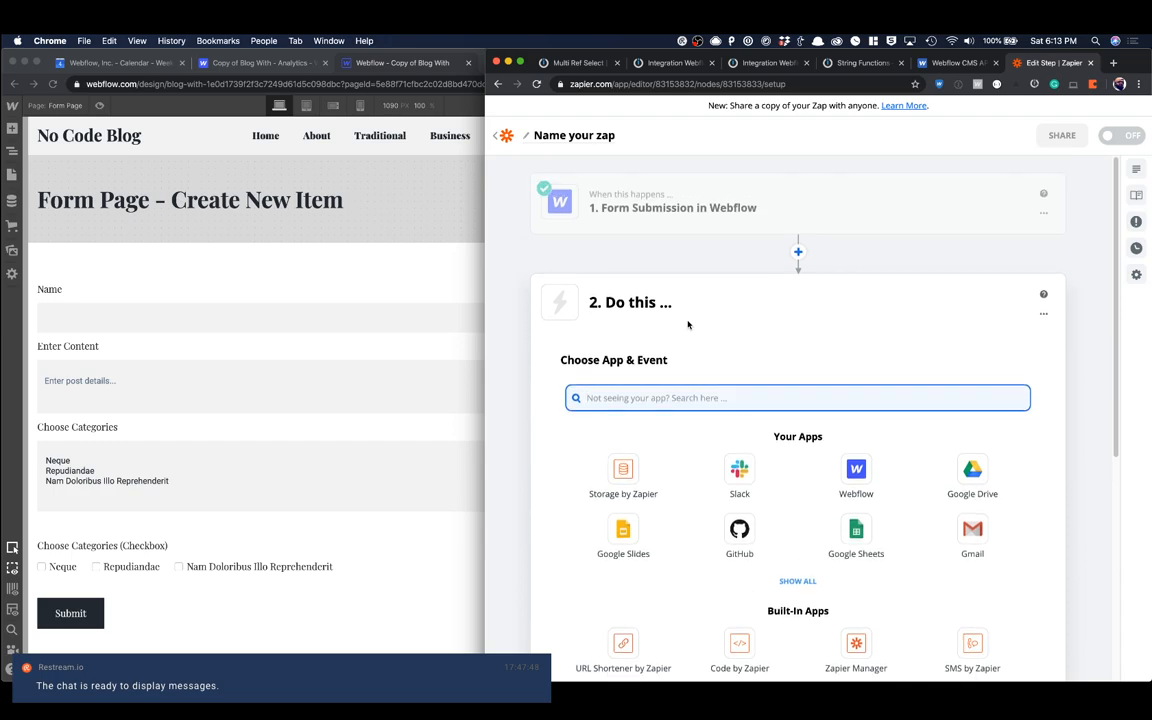
left_click(660, 205)
left_click(625, 342)
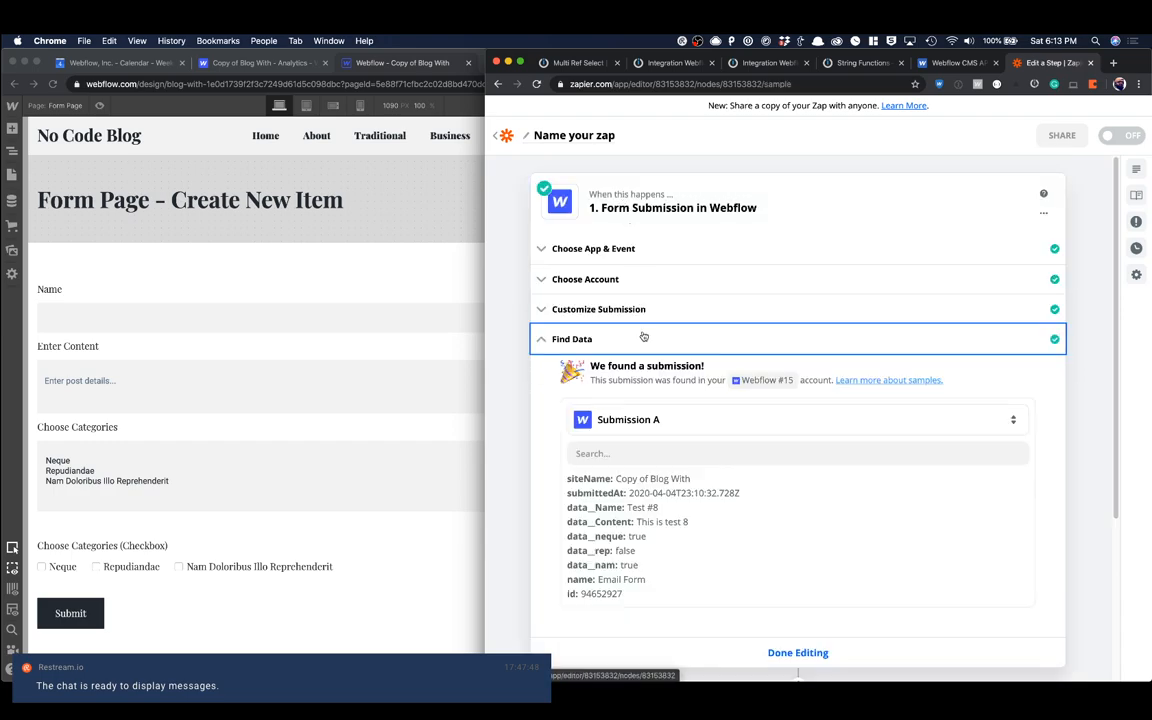
scroll(660, 400, "down", 4)
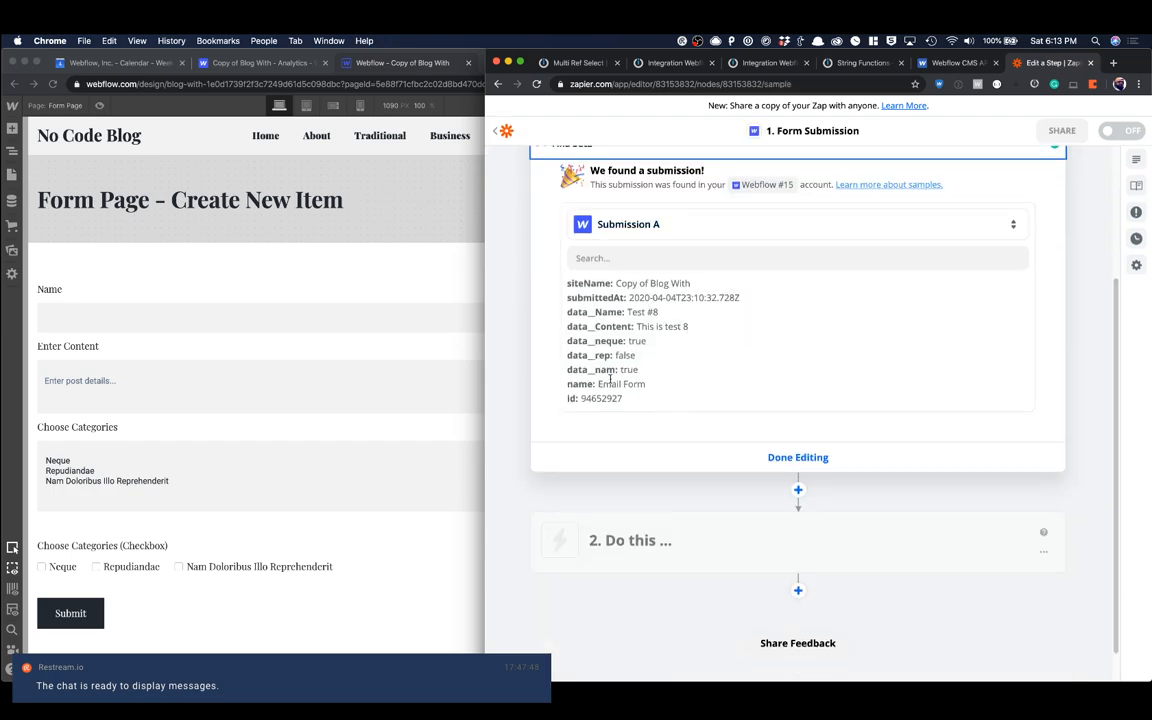
scroll(833, 215, "up", 4)
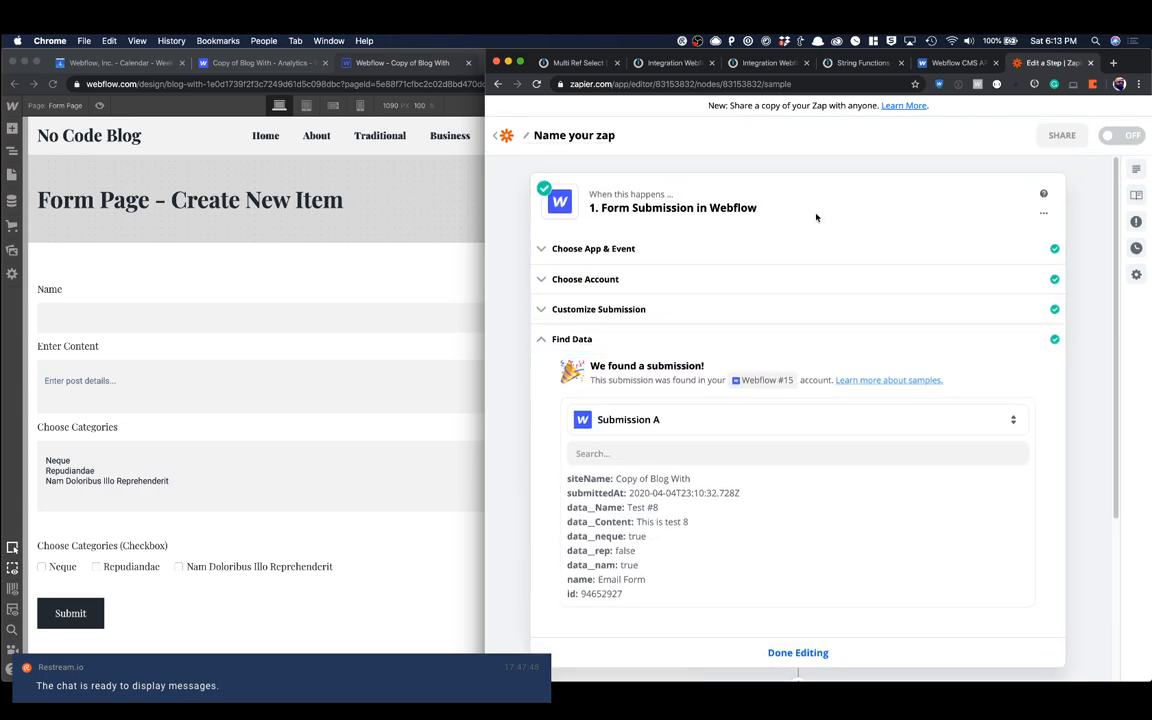
scroll(800, 660, "down", 5)
left_click(814, 434)
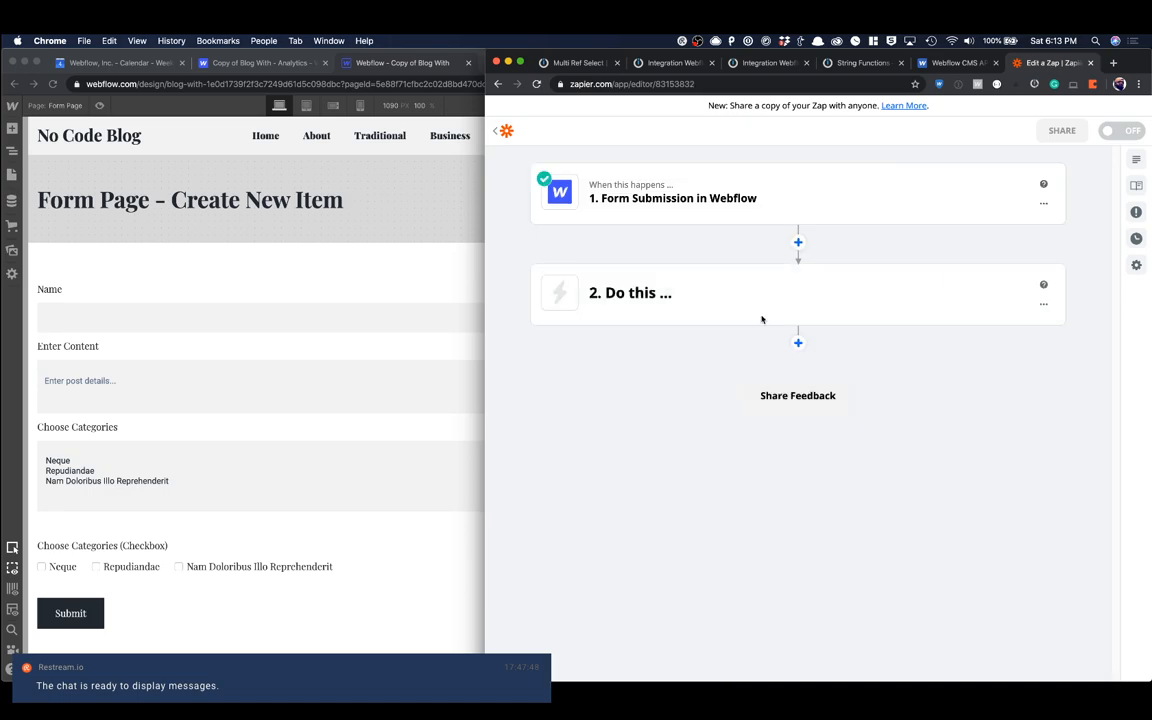
Step: Reopen the Form Submission trigger and display its Find Data sample again
mouse_move(745, 301)
left_click(882, 195)
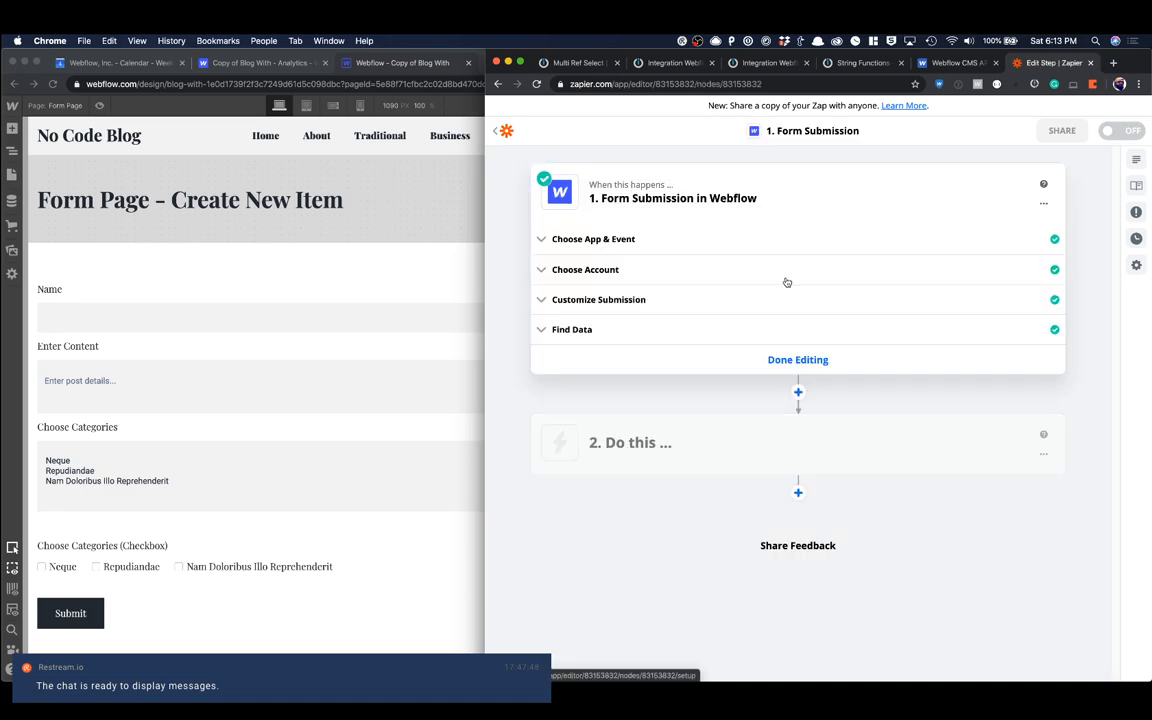
left_click(632, 327)
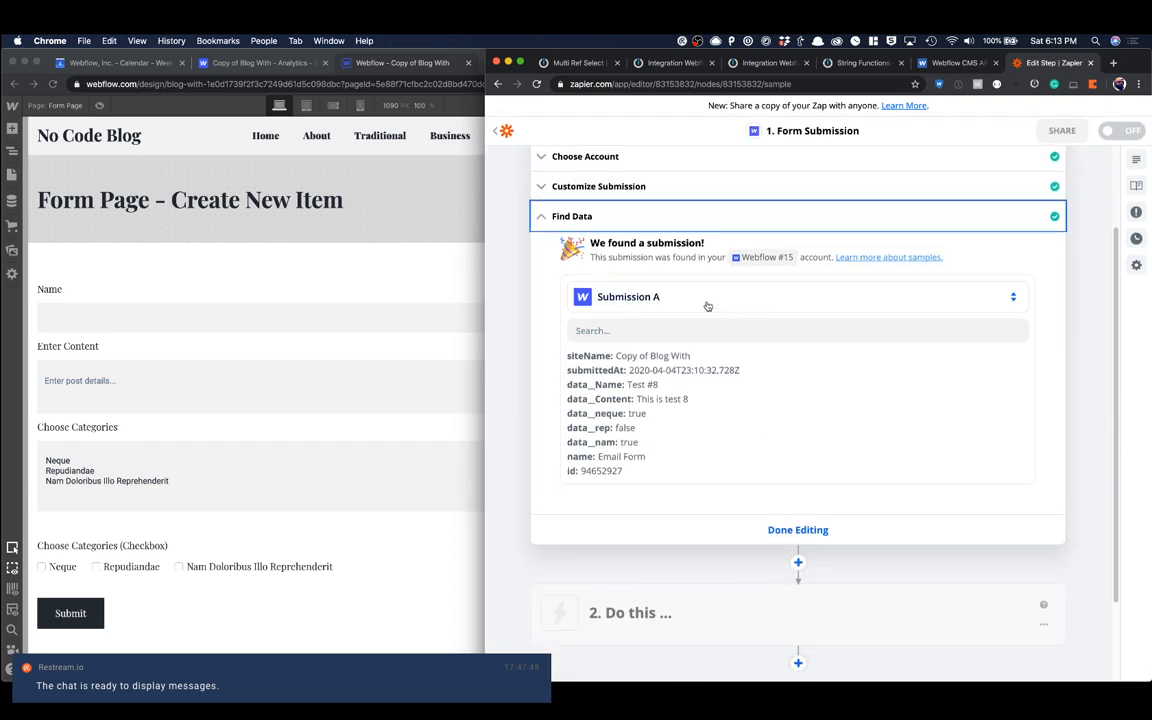
Step: Try to load more submission samples for the Zapier trigger, and reload the published form page for a new entry
left_click(950, 302)
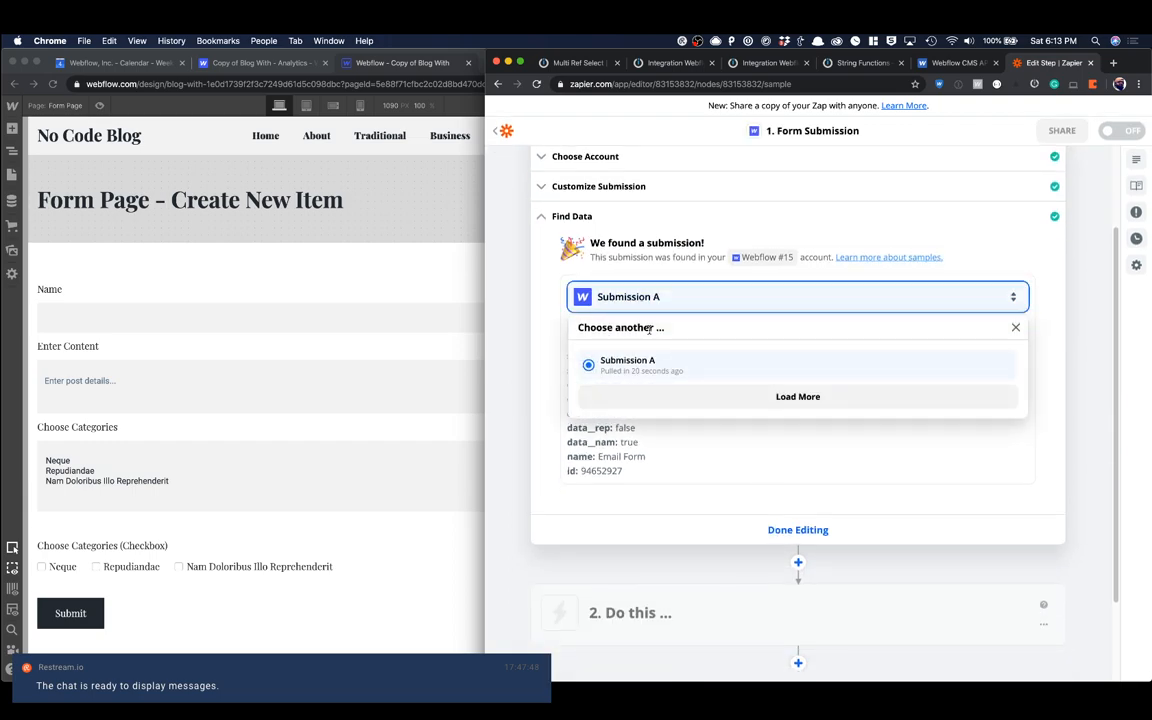
left_click(699, 393)
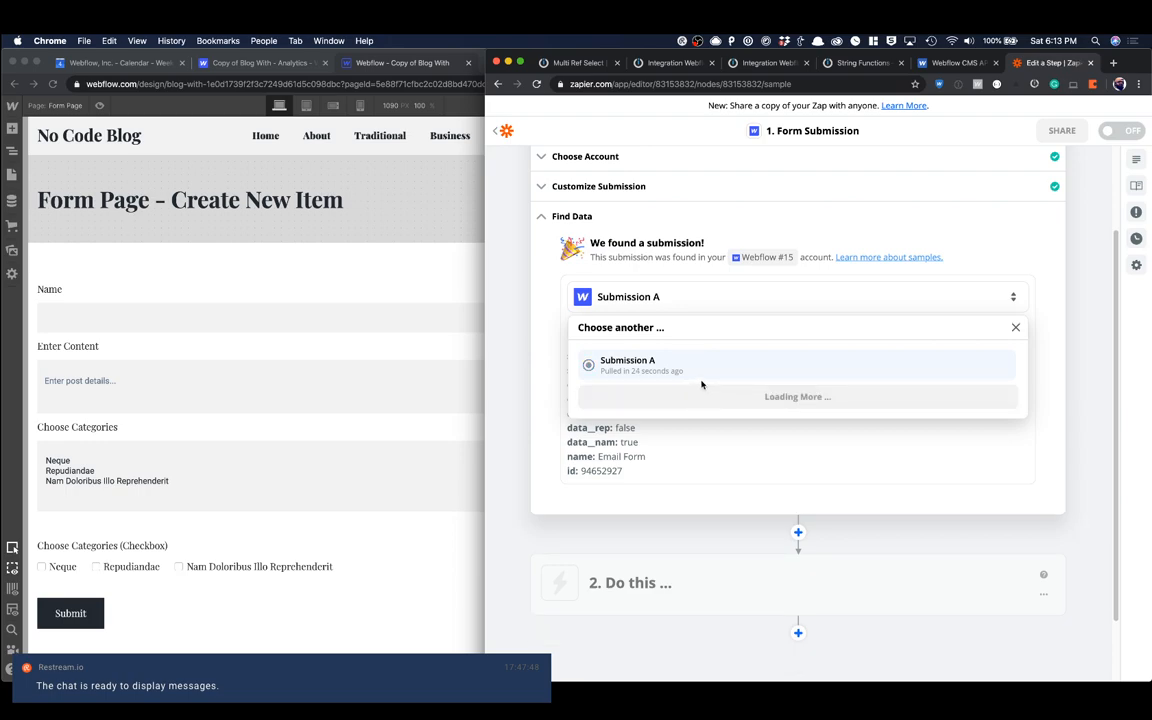
left_click(409, 251)
left_click(518, 66)
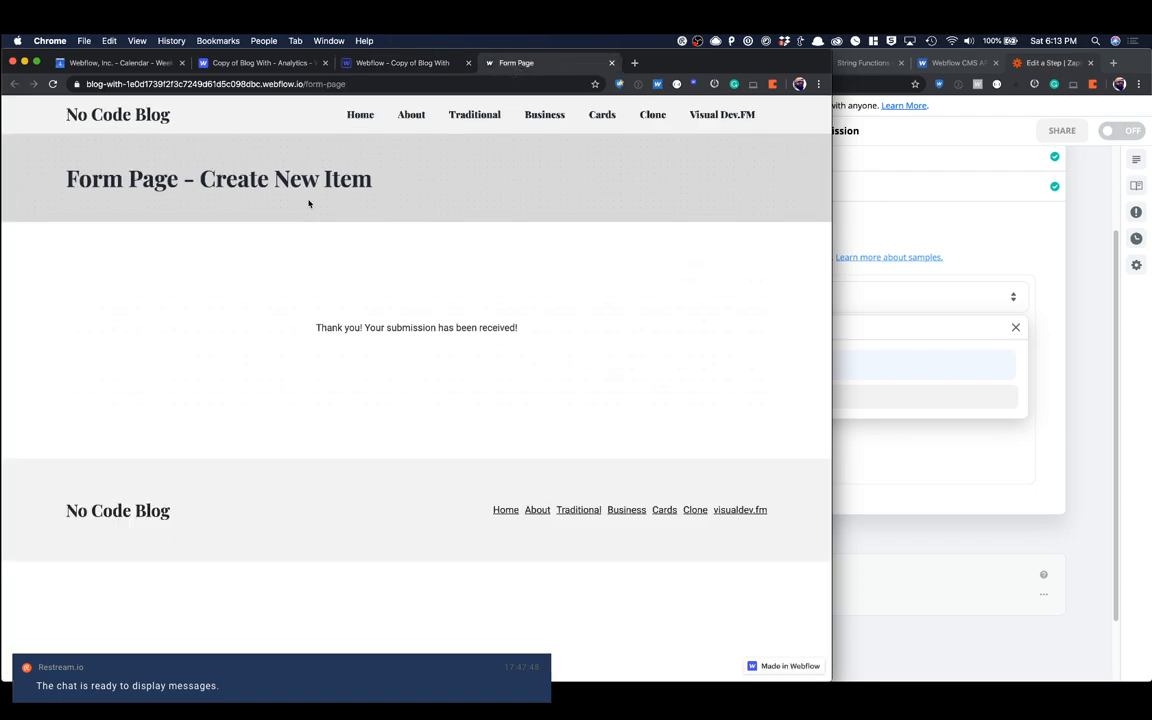
key("super+r")
Step: Submit the form with name Test Zap #1, content This is test #1 and the categories Neque, Repudiandae and Nam Doloribus Illo Reprehenderit
left_click(188, 308)
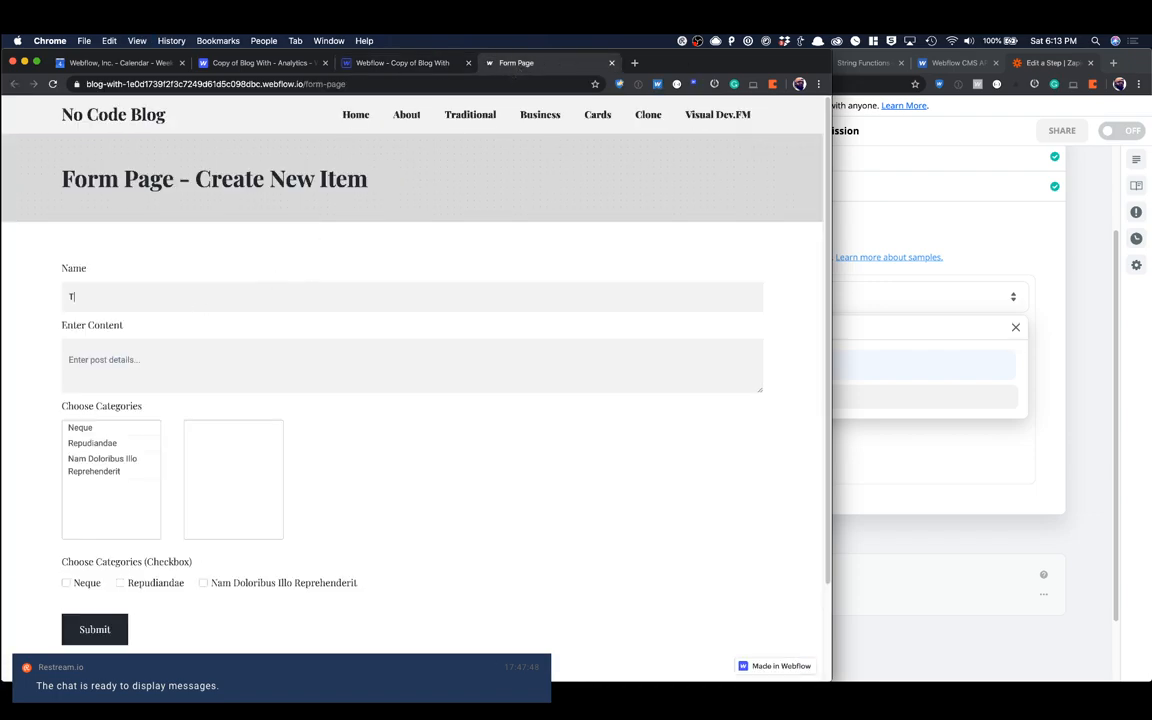
type("Test Zap #1")
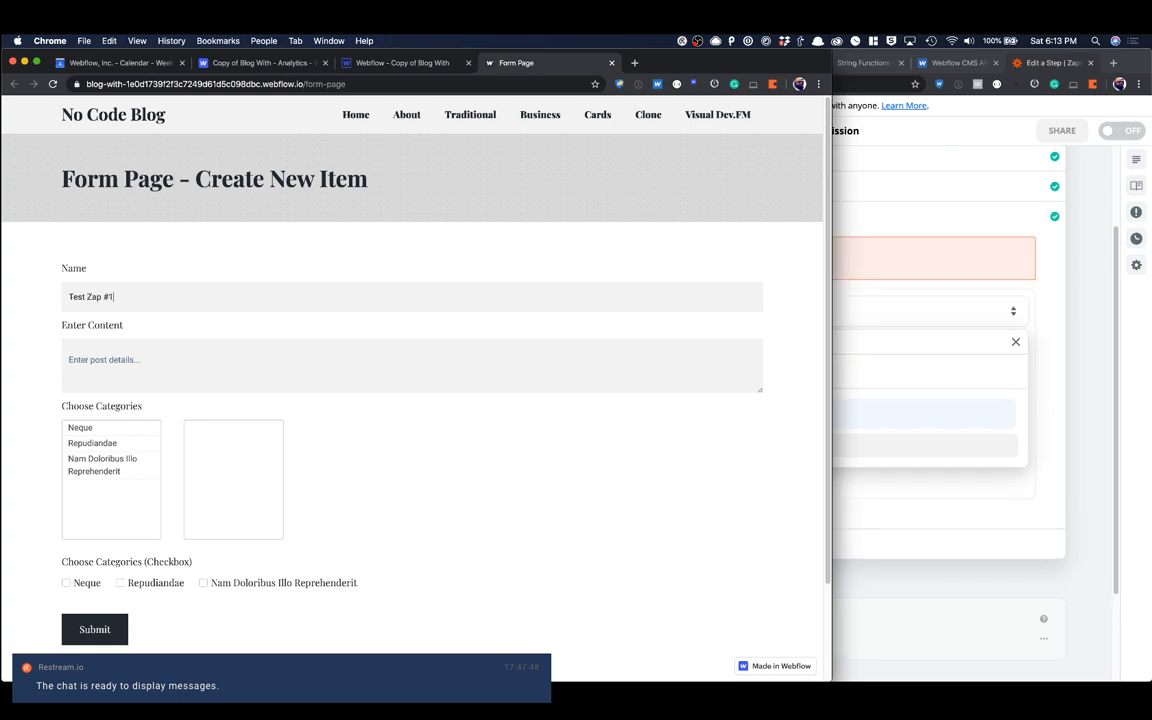
key("Tab")
type("Thi")
scroll(223, 343, "down", 2)
left_click(108, 313)
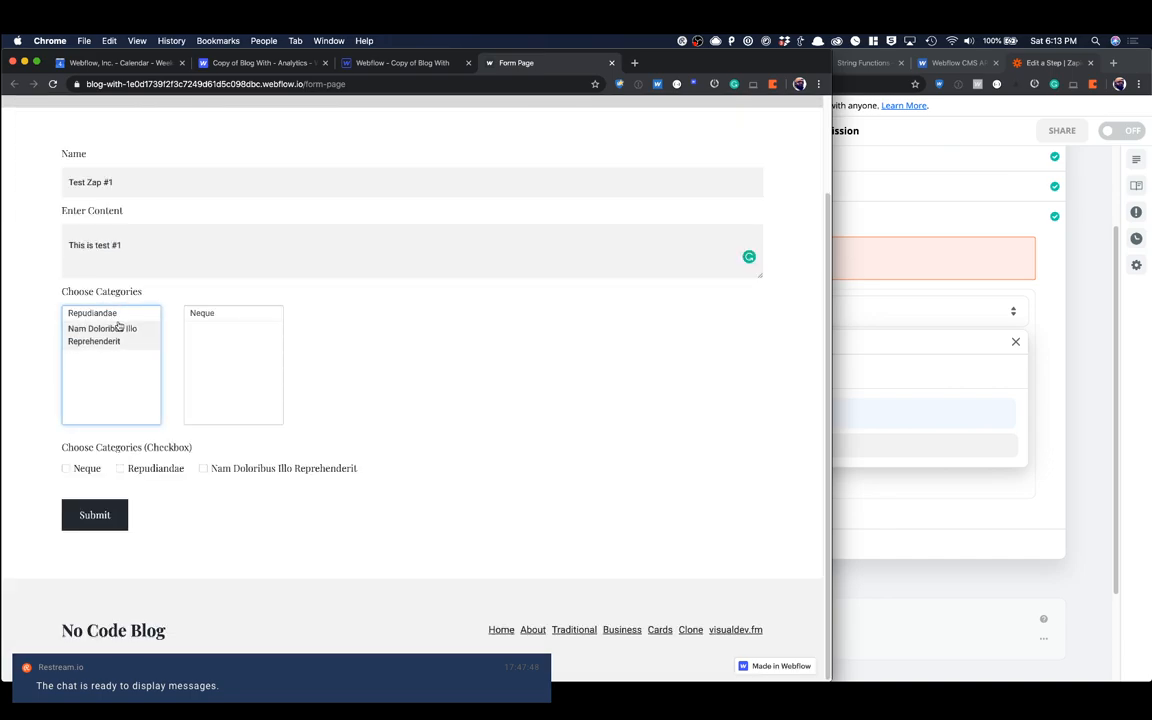
left_click(105, 317)
left_click(110, 320)
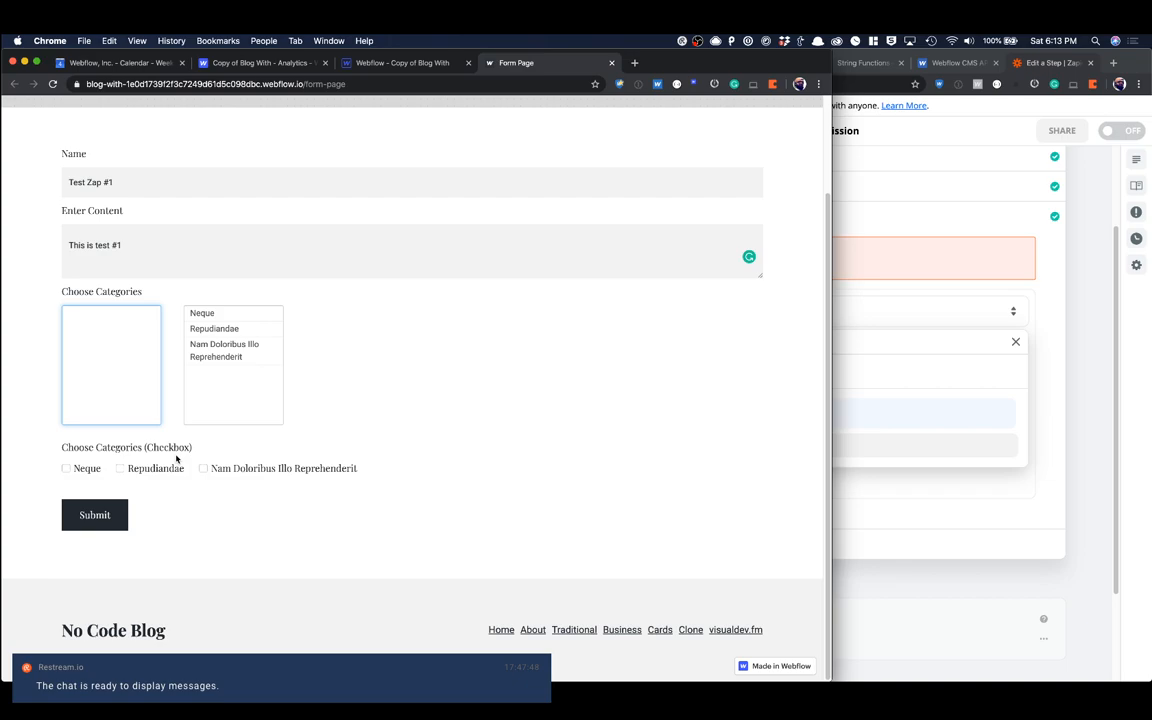
left_click(107, 513)
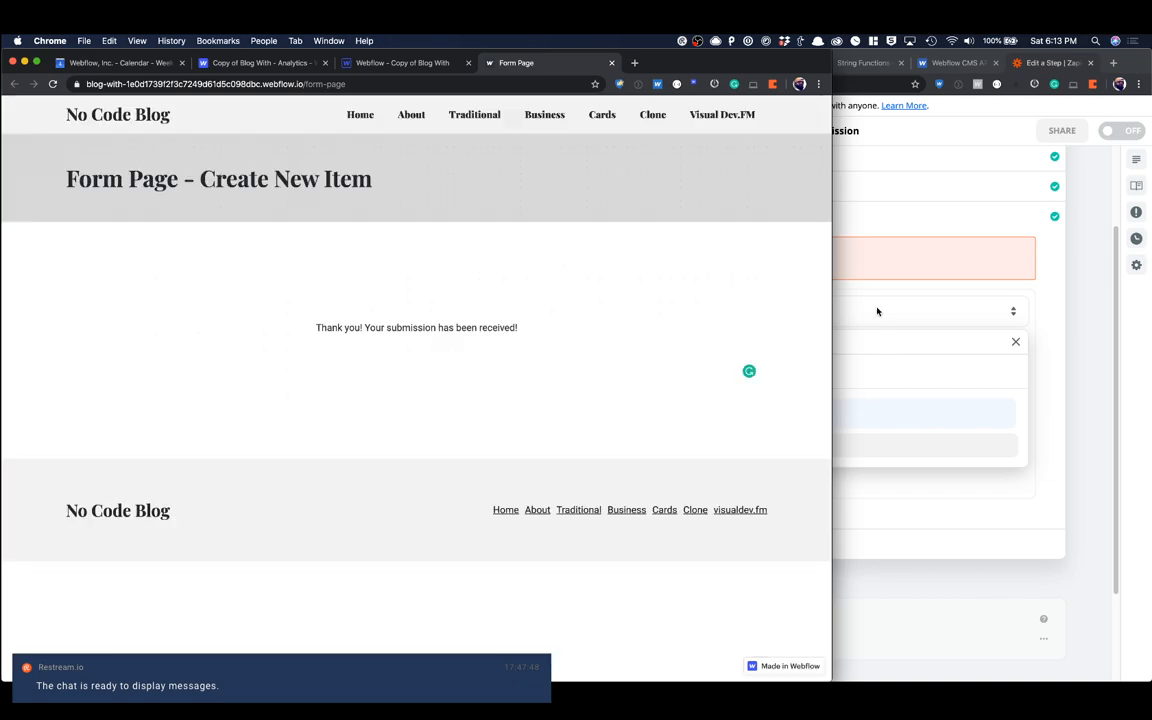
Step: Return to Zapier, close the old list of submissions and reopen the trigger's Find Data sample
left_click(875, 311)
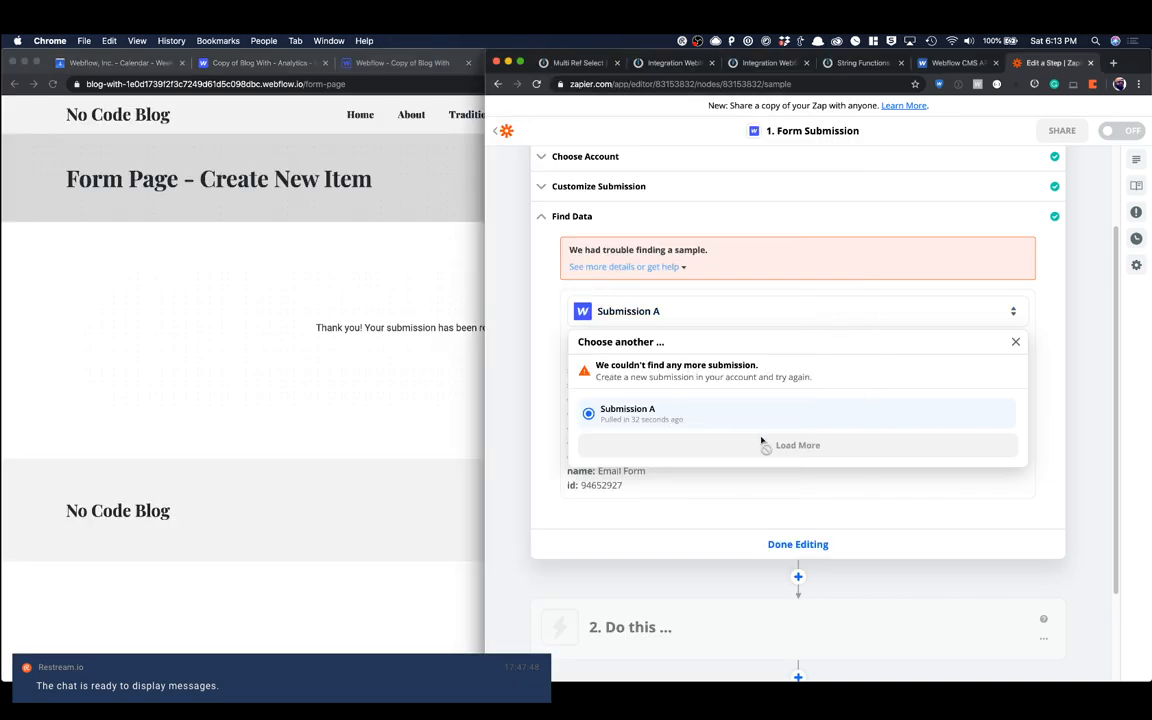
left_click(1015, 341)
left_click(768, 306)
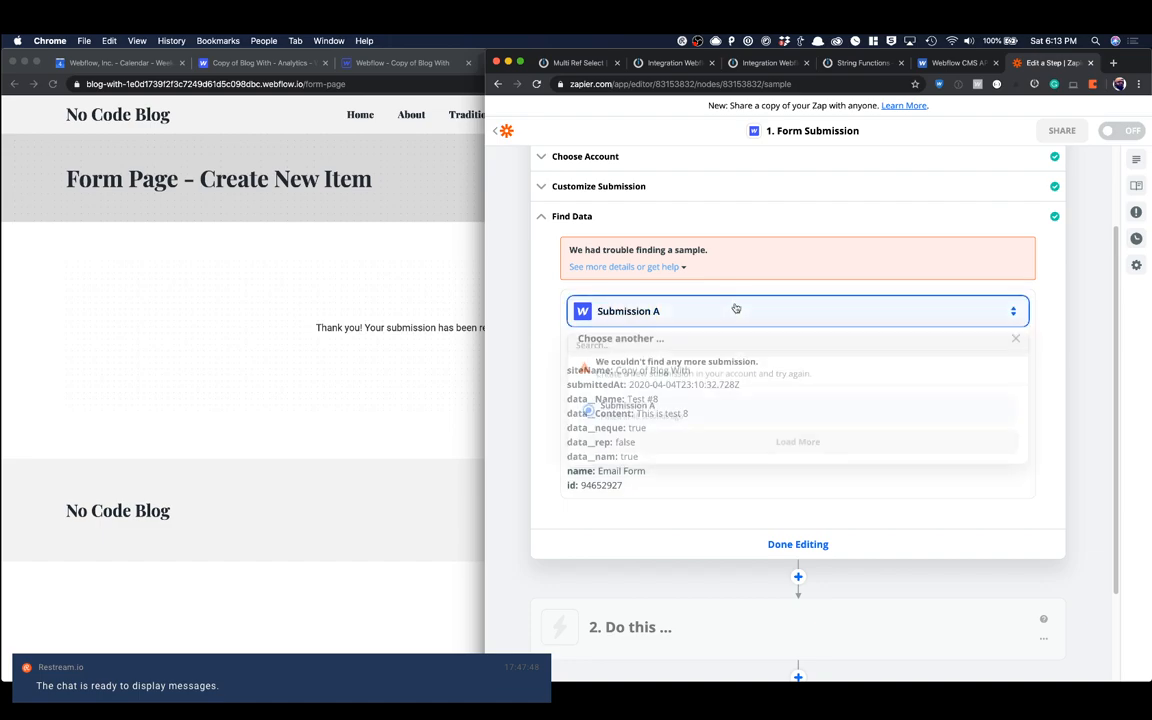
left_click(1015, 341)
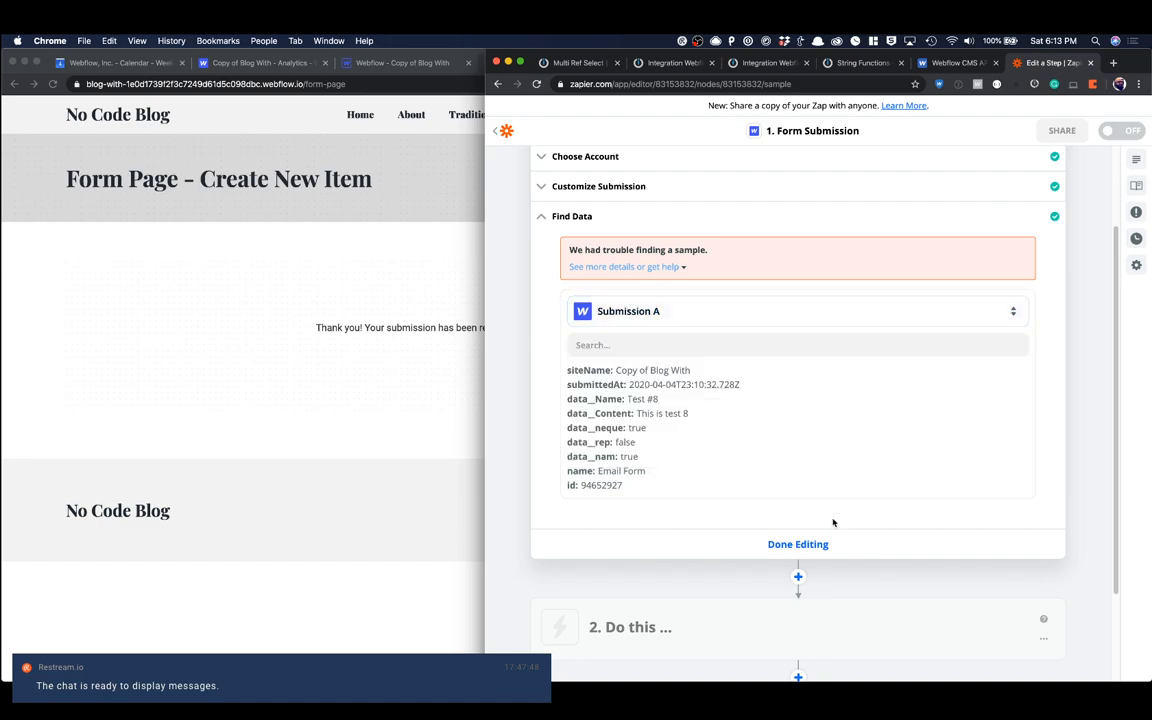
left_click(798, 544)
left_click(671, 225)
left_click(652, 342)
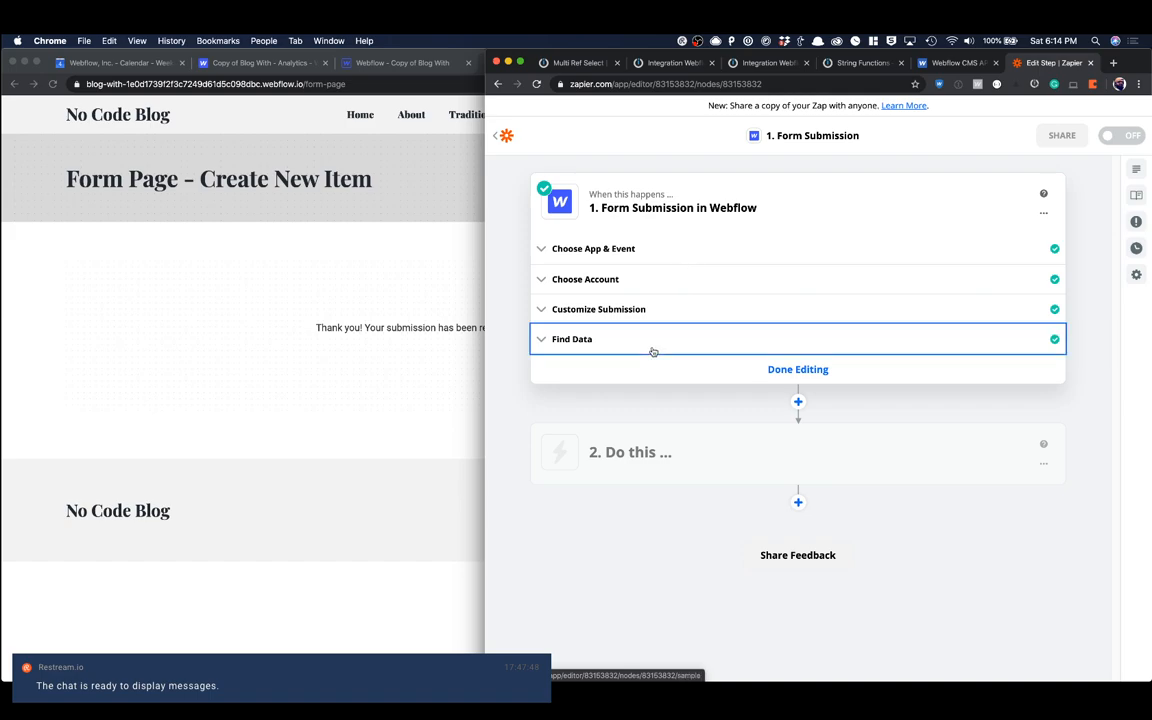
scroll(810, 399, "down", 3)
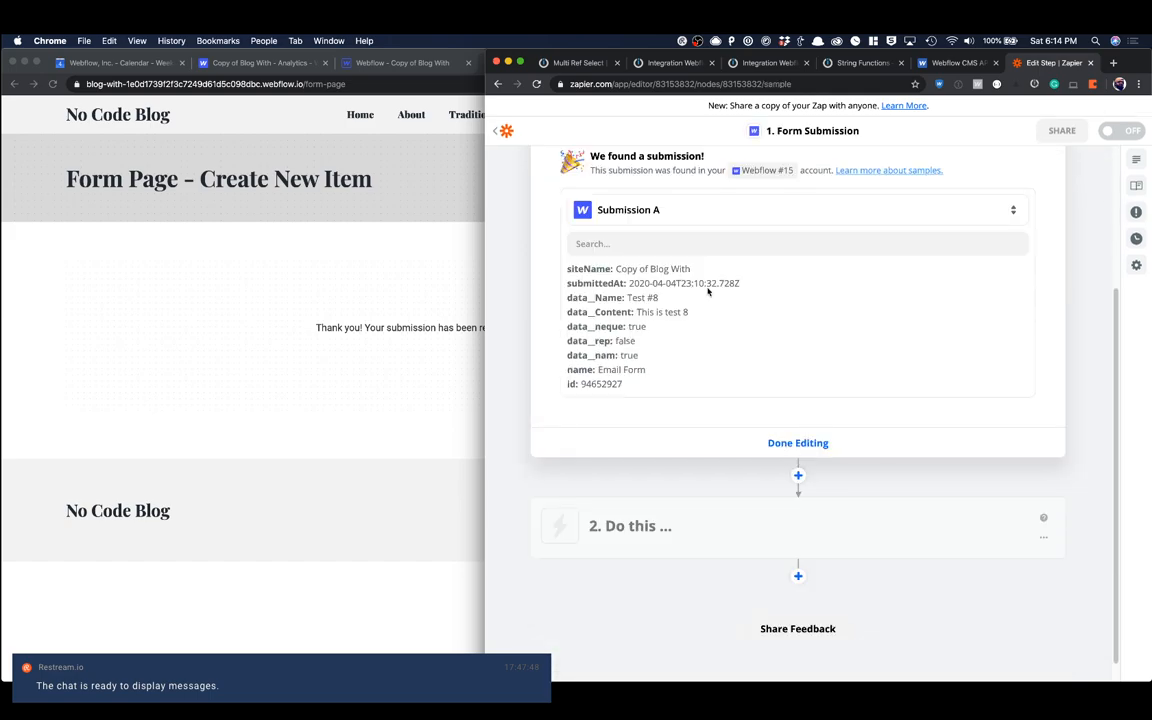
Step: Load more submissions in the trigger's sample picker and select Submission B
left_click(655, 210)
left_click(656, 309)
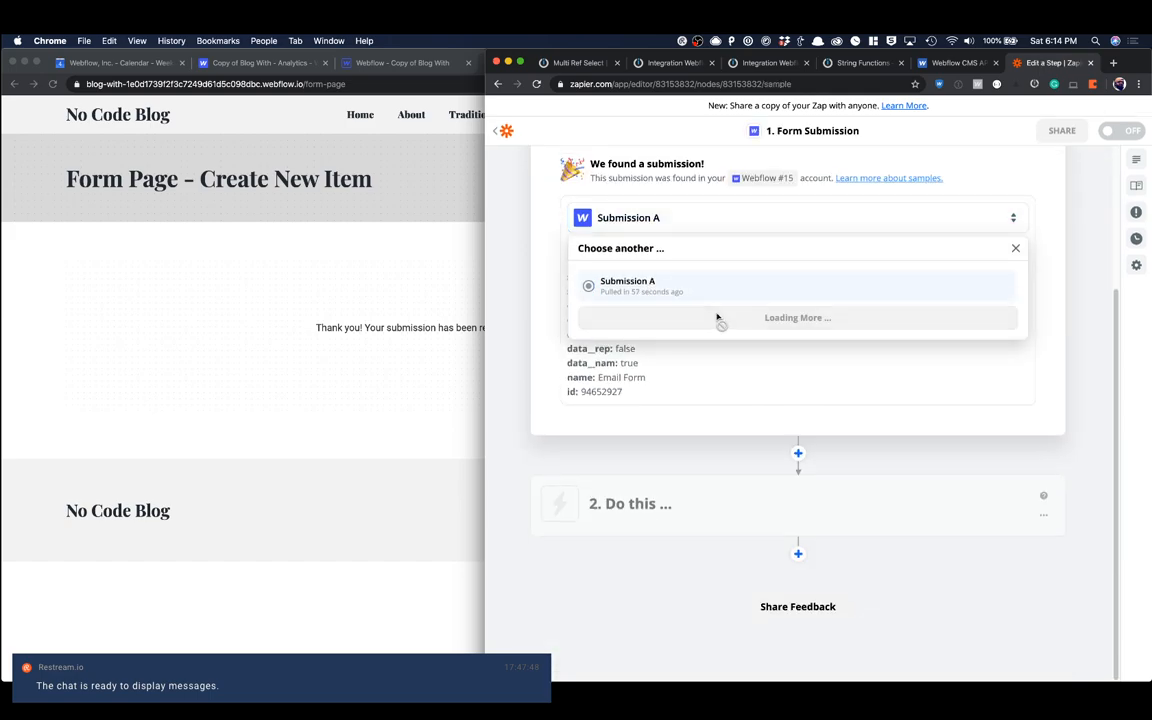
left_click(645, 279)
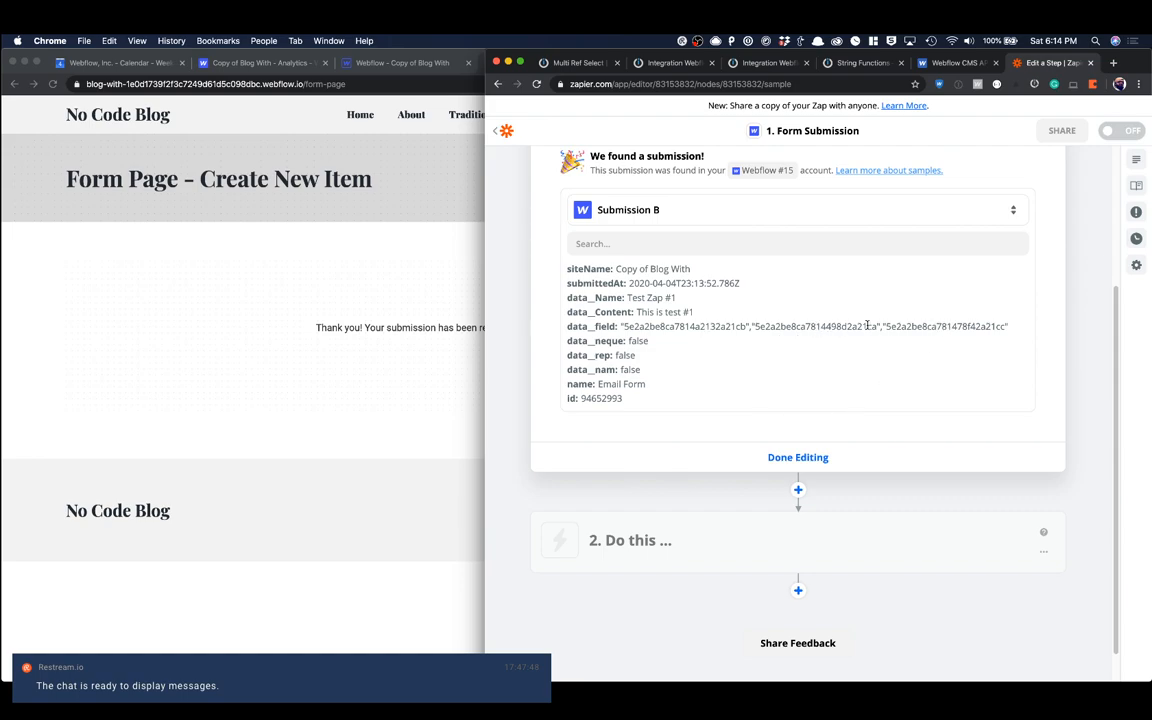
Step: Finish editing the Form Submission trigger and open the empty second step of the zap
left_click(805, 458)
left_click(658, 209)
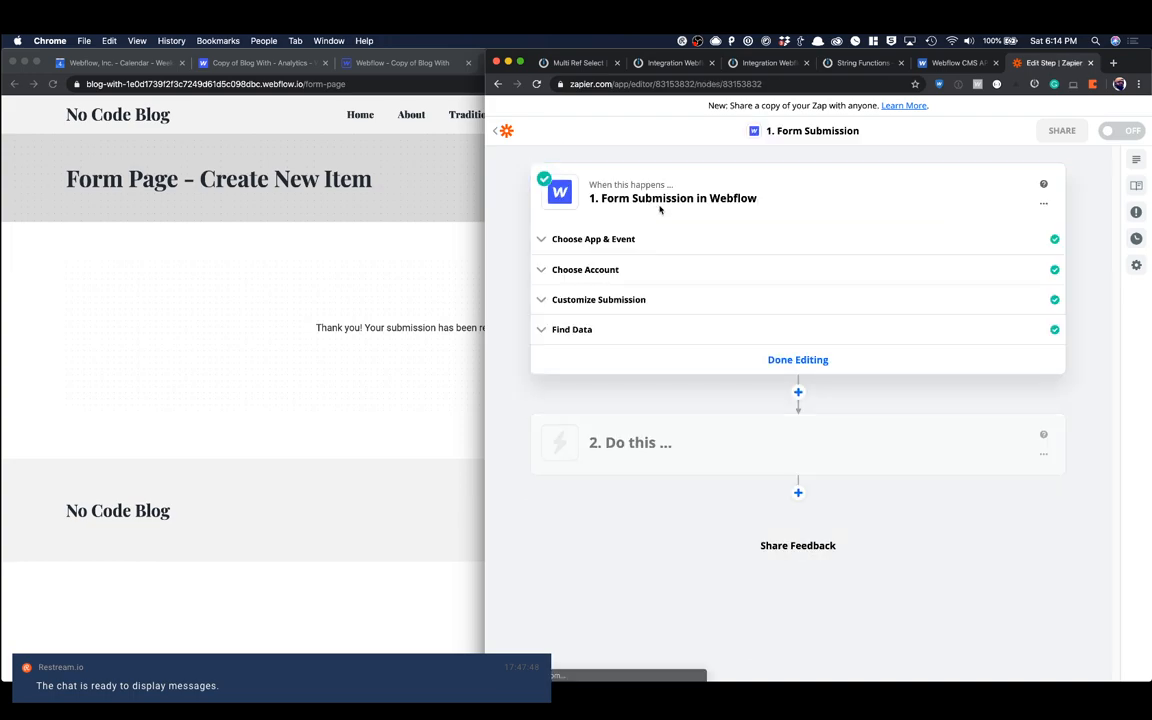
left_click(760, 359)
left_click(711, 212)
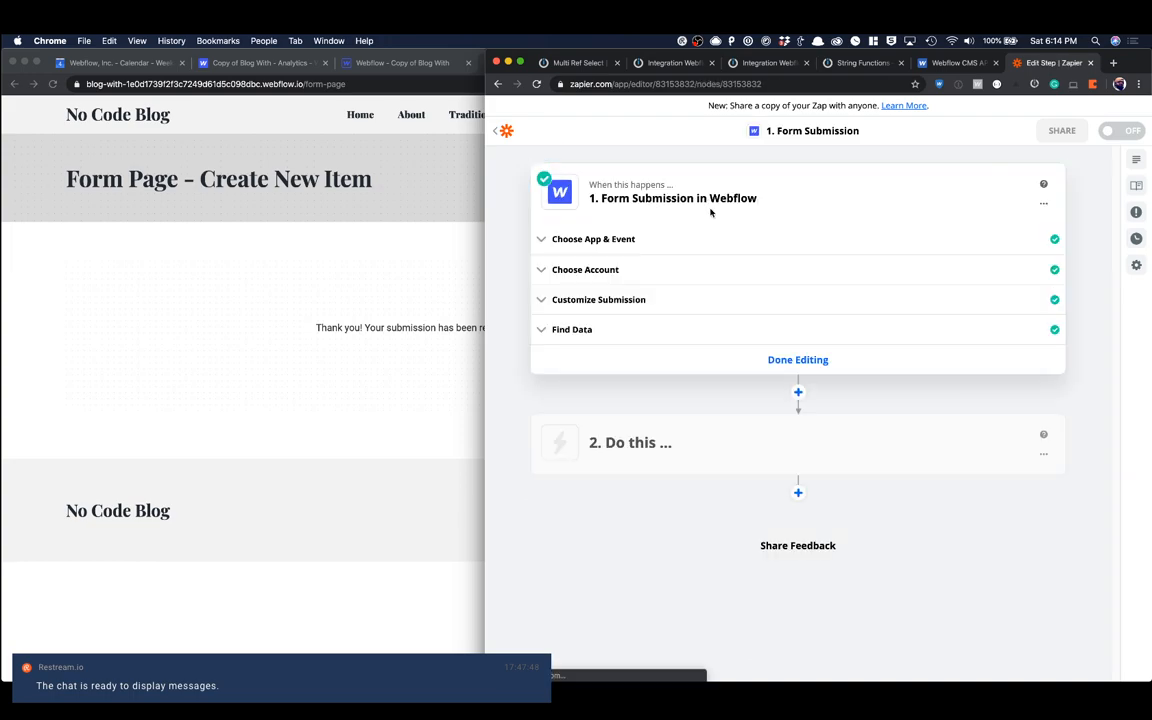
left_click(716, 356)
left_click(714, 293)
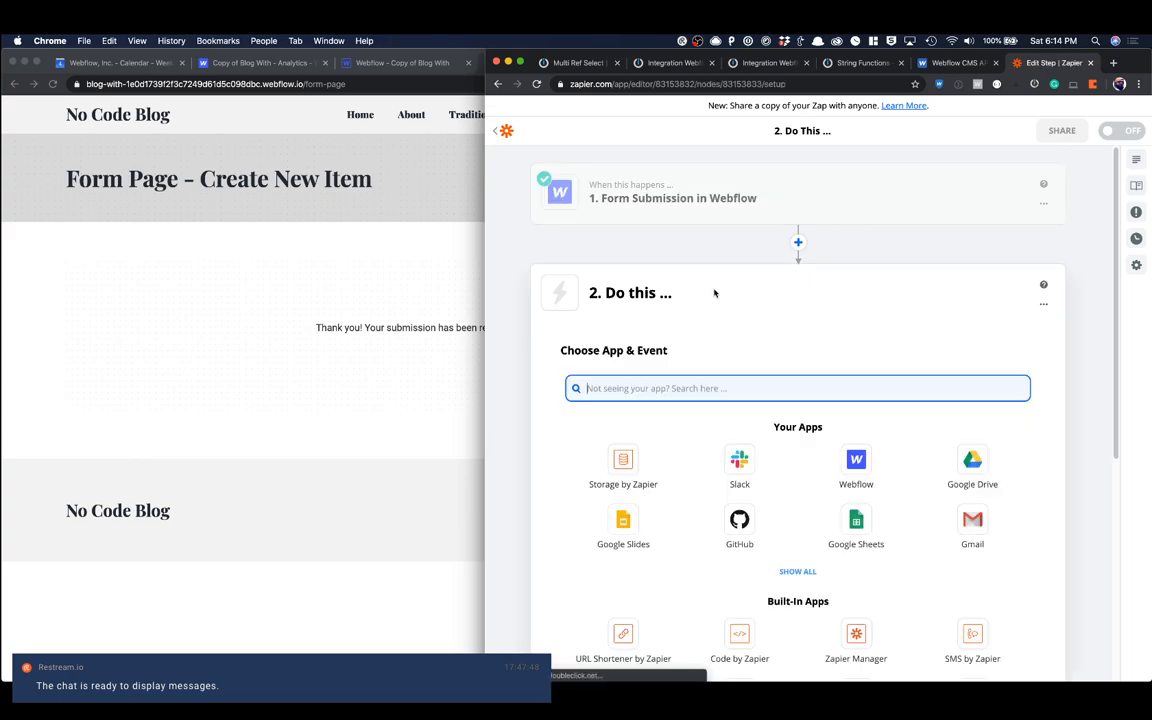
Step: Set Webflow as the app for the zap's second step
scroll(830, 309, "down", 3)
scroll(850, 500, "up", 4)
left_click(855, 525)
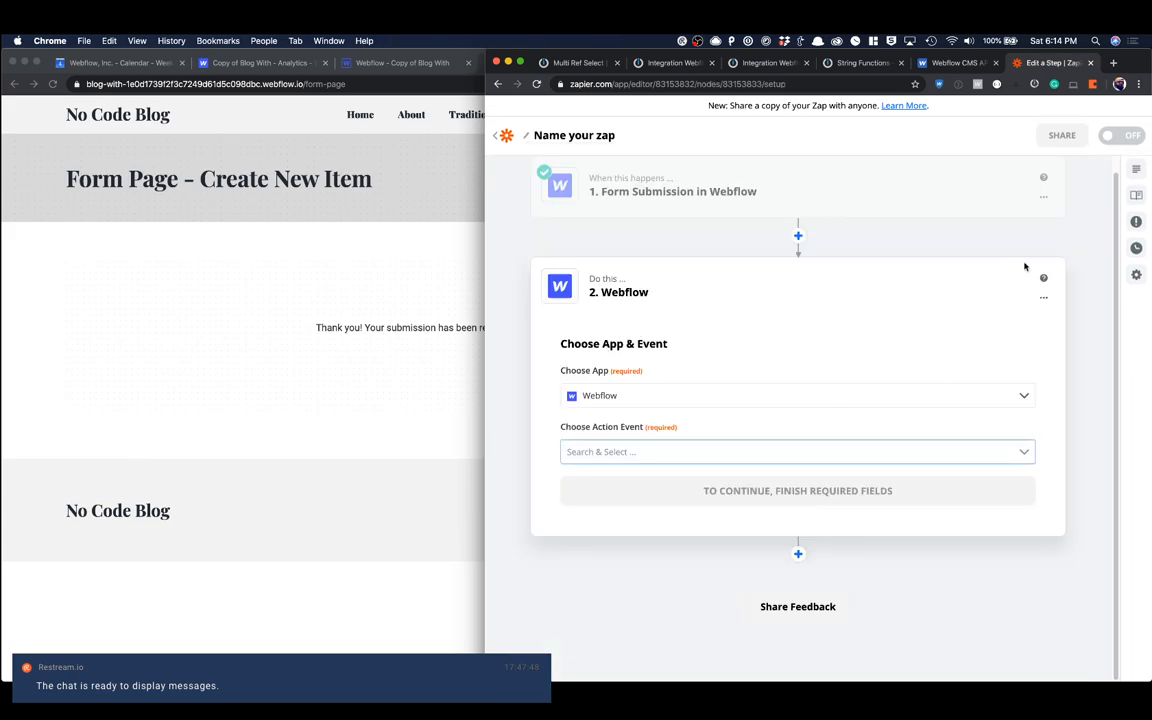
left_click(634, 395)
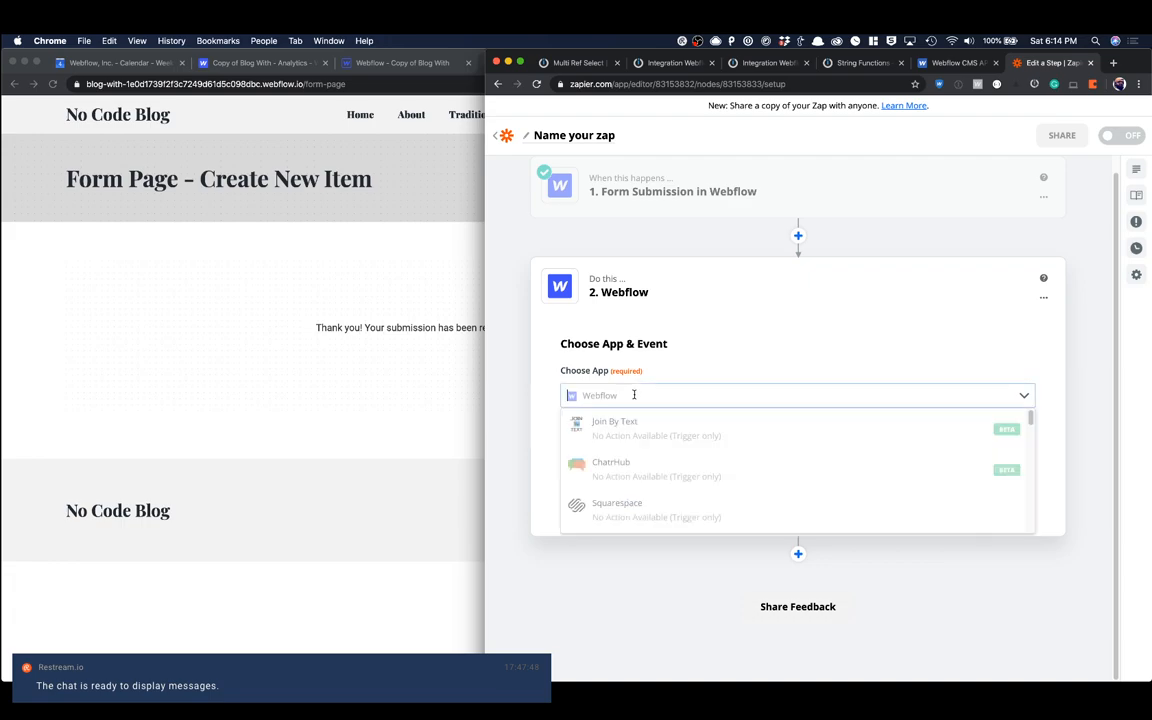
left_click(654, 348)
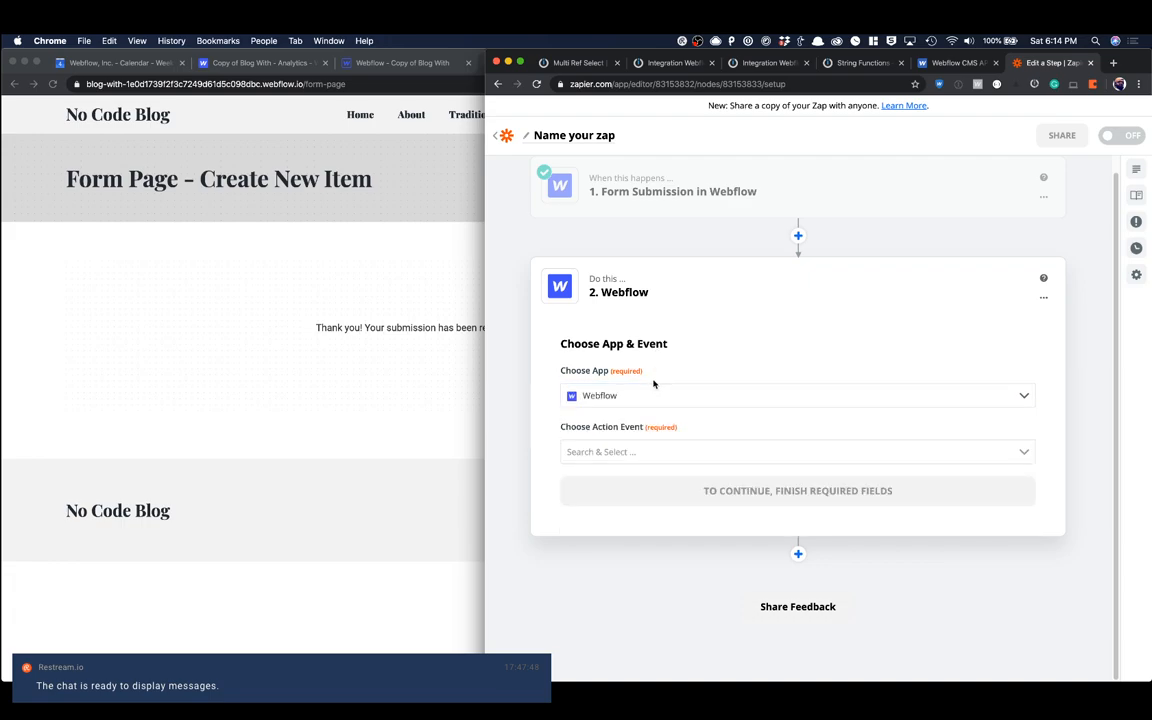
Step: Delete the Webflow action step from the zap, confirming the deletion
left_click(1045, 297)
left_click(1008, 347)
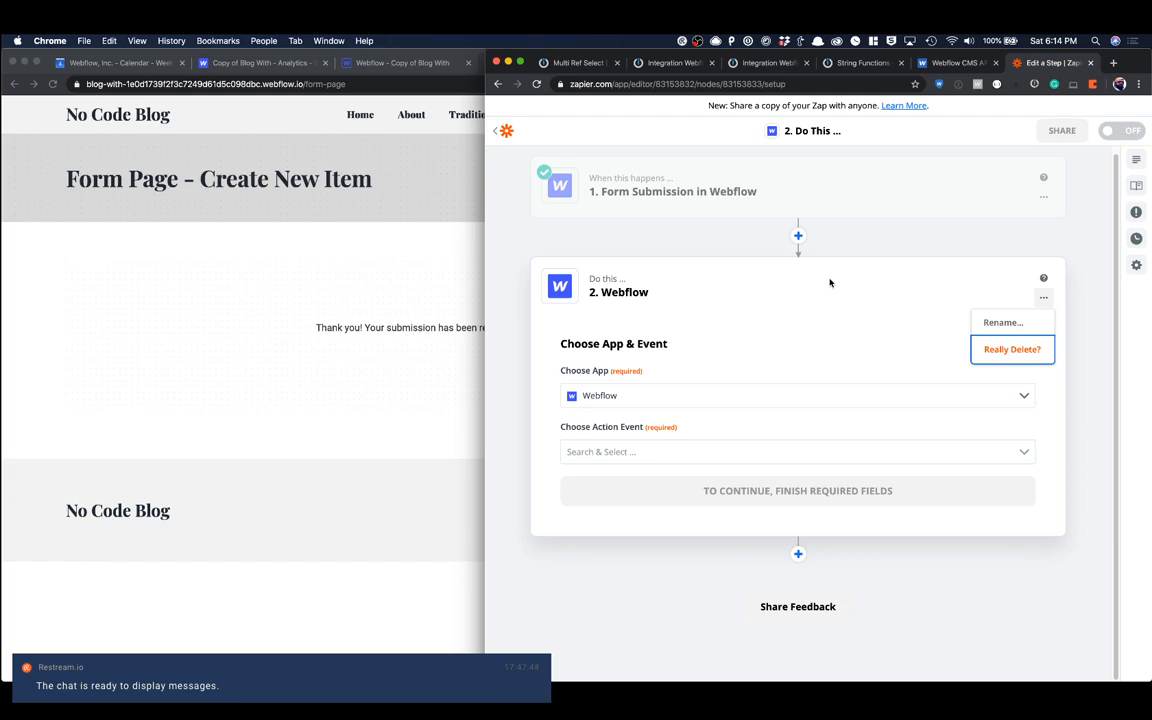
left_click(1037, 350)
Step: Add a Webhooks by Zapier step after the trigger with POST as its action event, and continue to its request settings
left_click(798, 238)
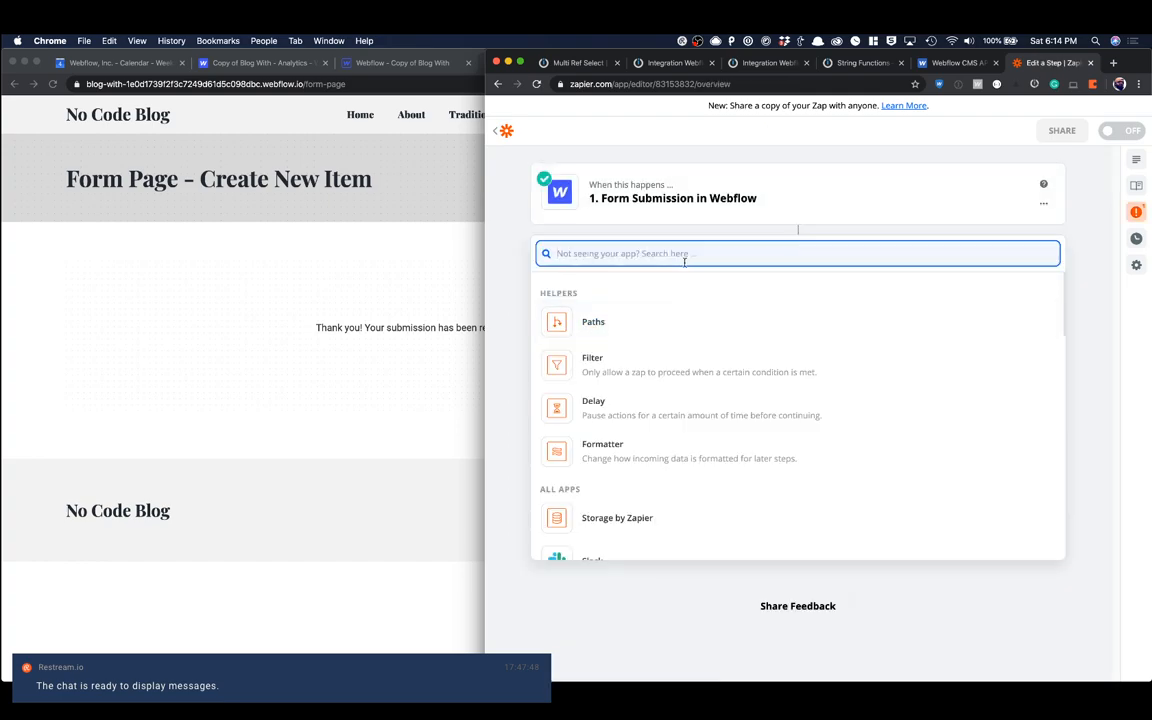
type("webhoo")
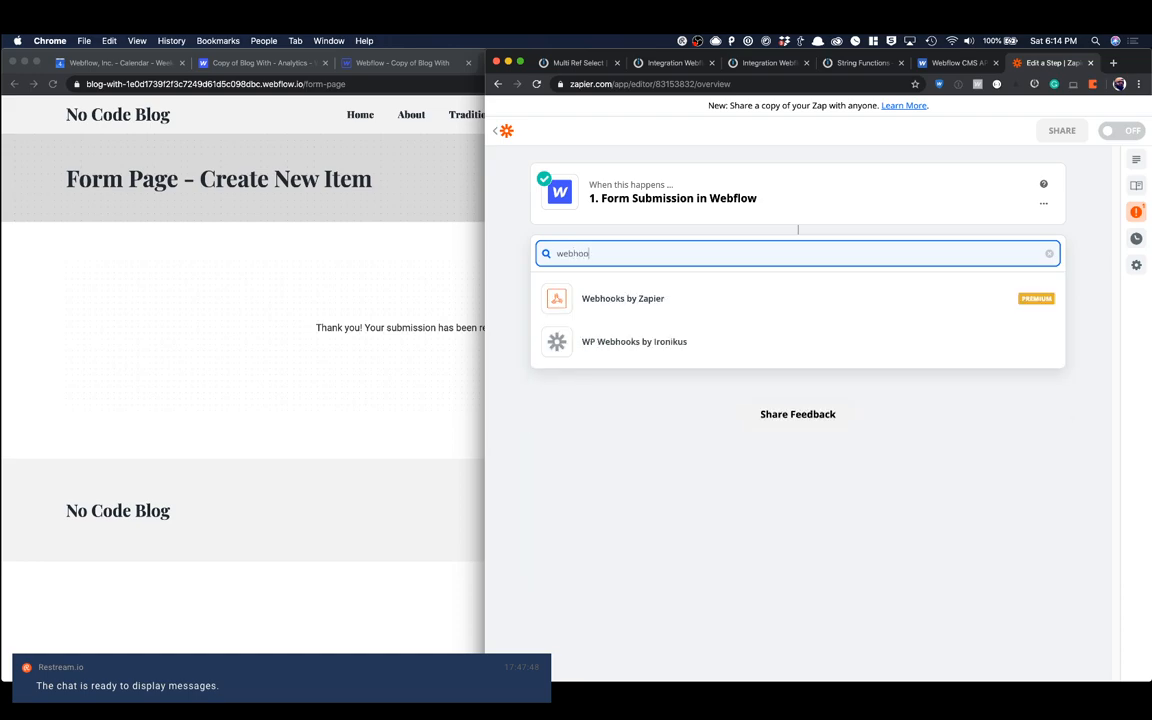
left_click(620, 300)
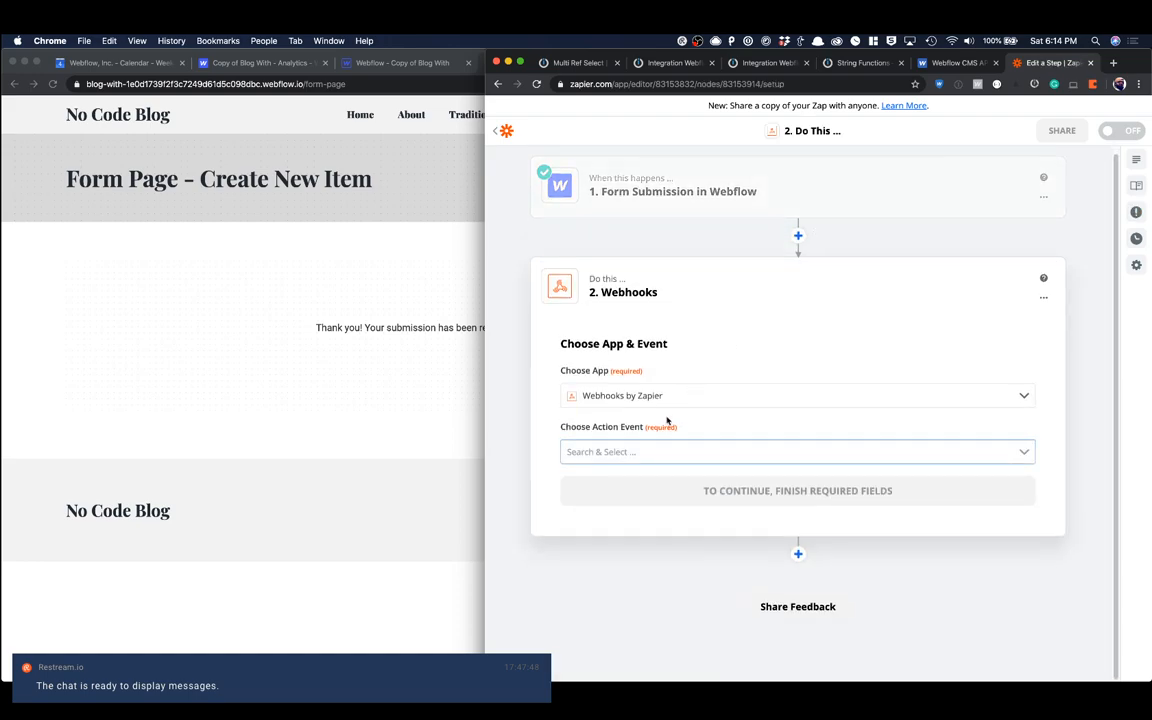
left_click(618, 460)
left_click(612, 540)
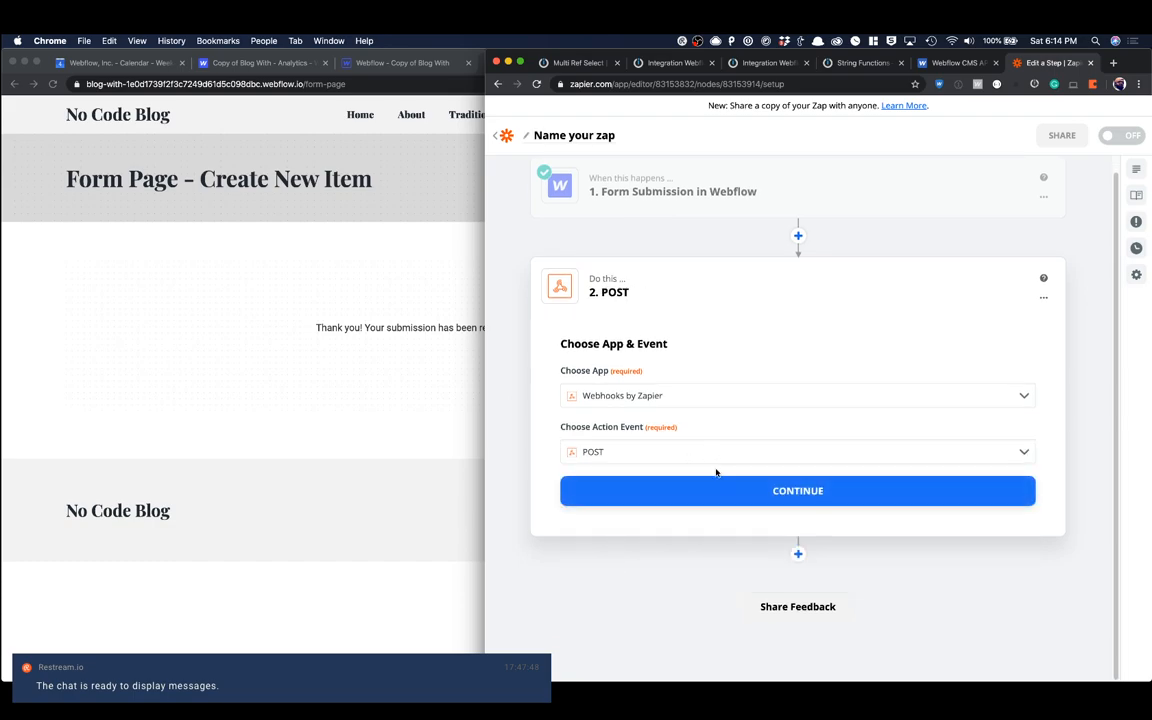
left_click(714, 490)
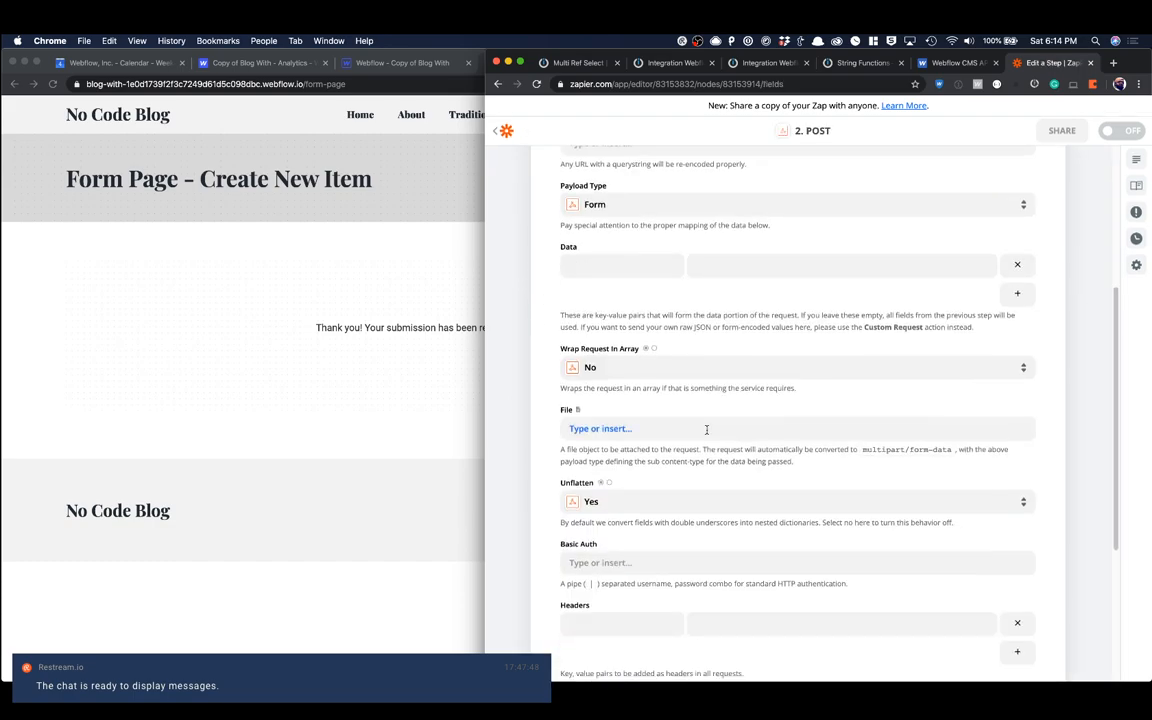
Step: Copy the collection items URL from the Integromat scenario's HTTP module into the URL of the Zapier POST step
left_click(604, 294)
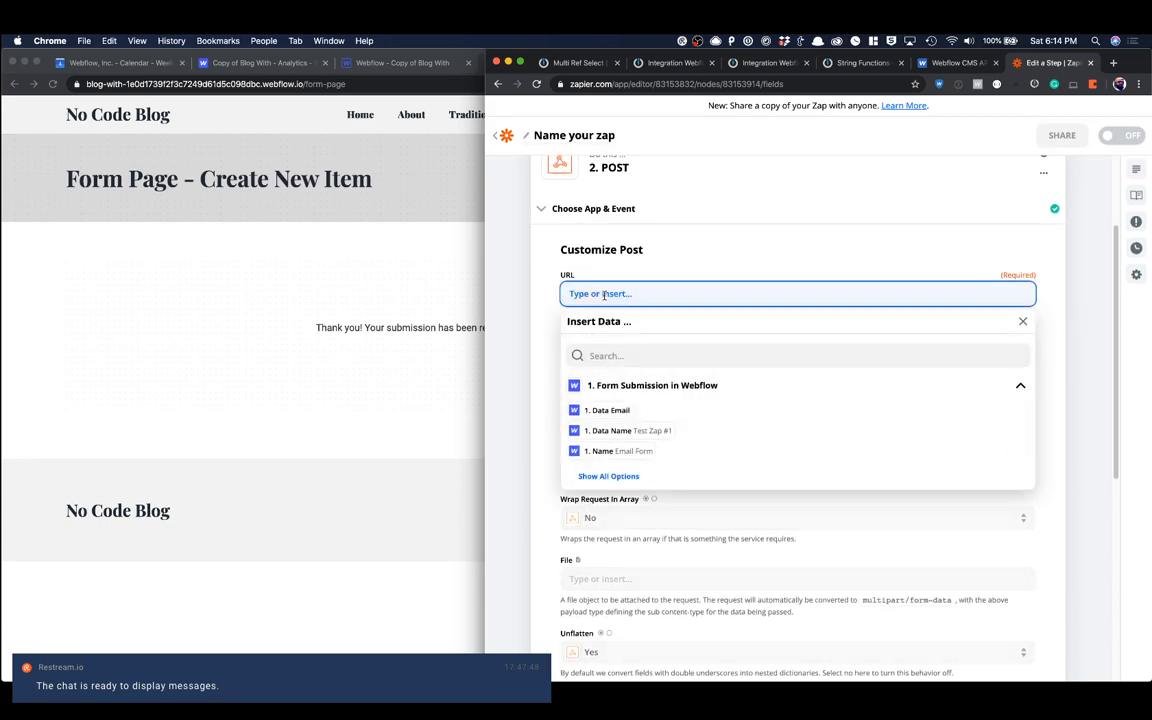
left_click(583, 64)
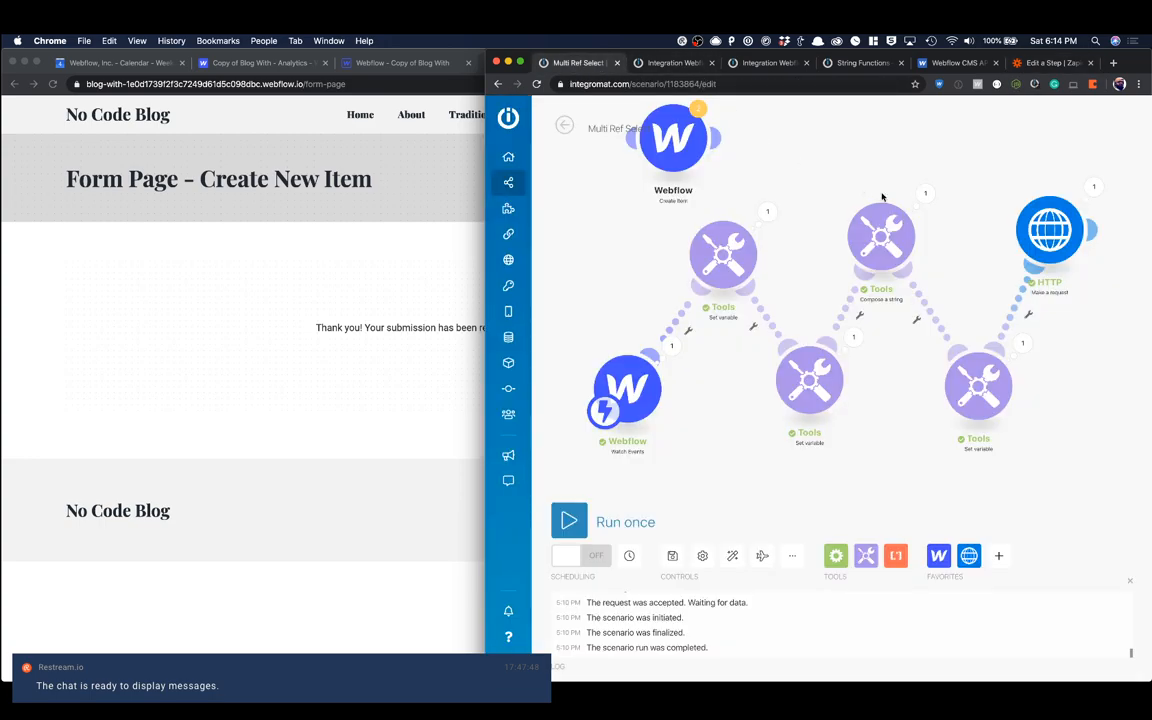
left_click(1046, 228)
triple_click(850, 170)
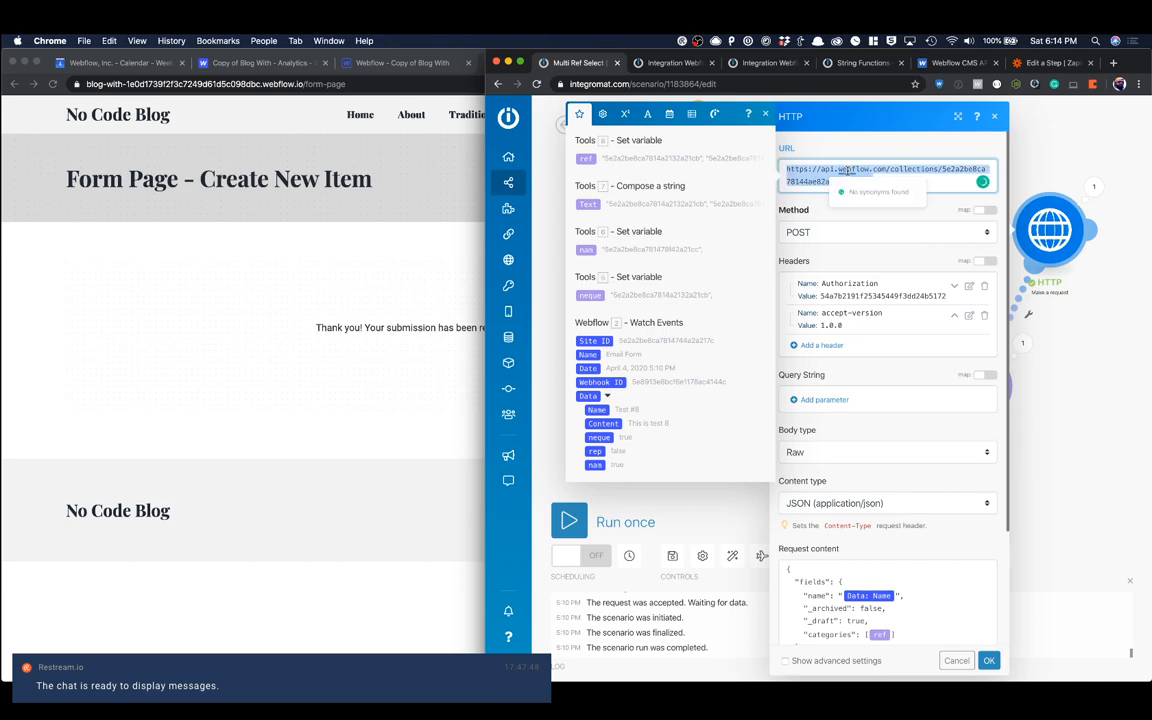
key("super+c")
left_click(1050, 62)
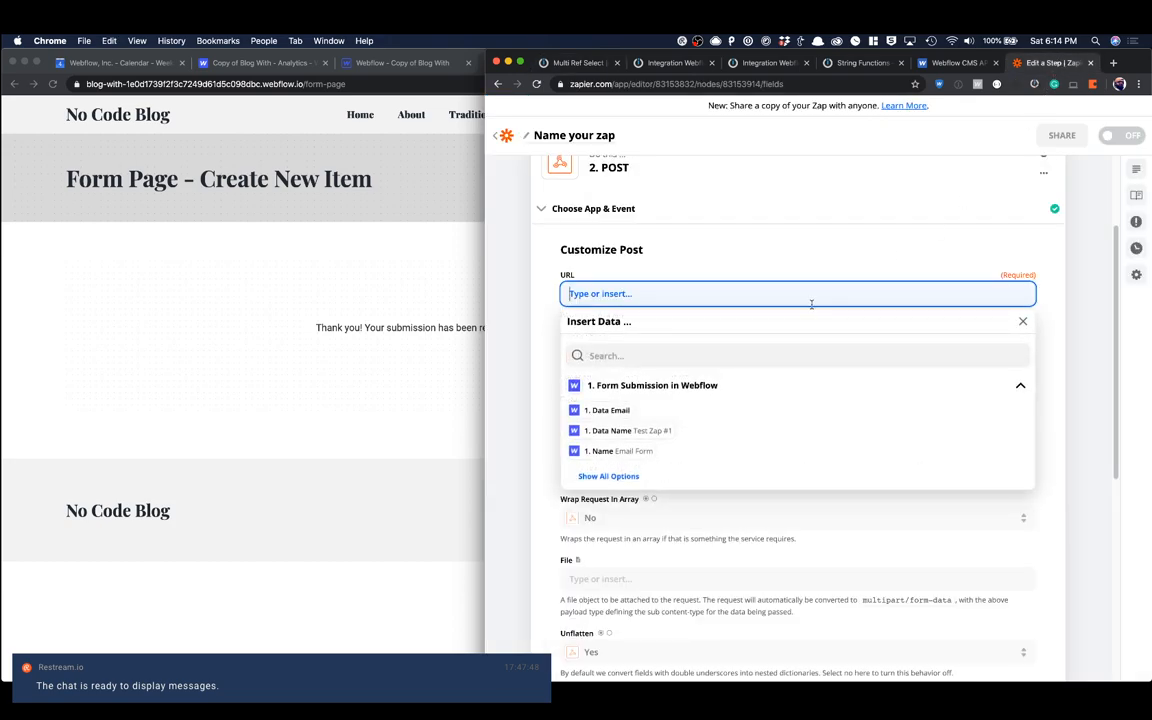
key("super+v")
left_click(782, 242)
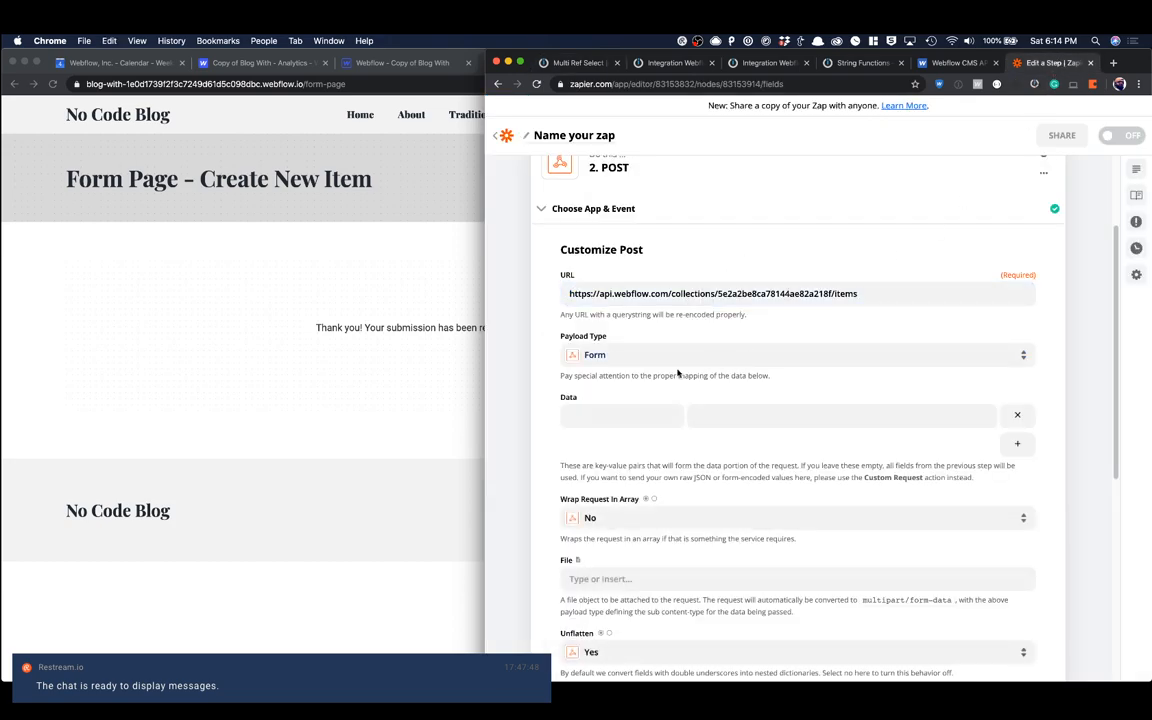
Step: Change the Webhooks by Zapier step's action event to Custom Request and continue to its request settings
left_click(600, 415)
scroll(720, 368, "down", 3)
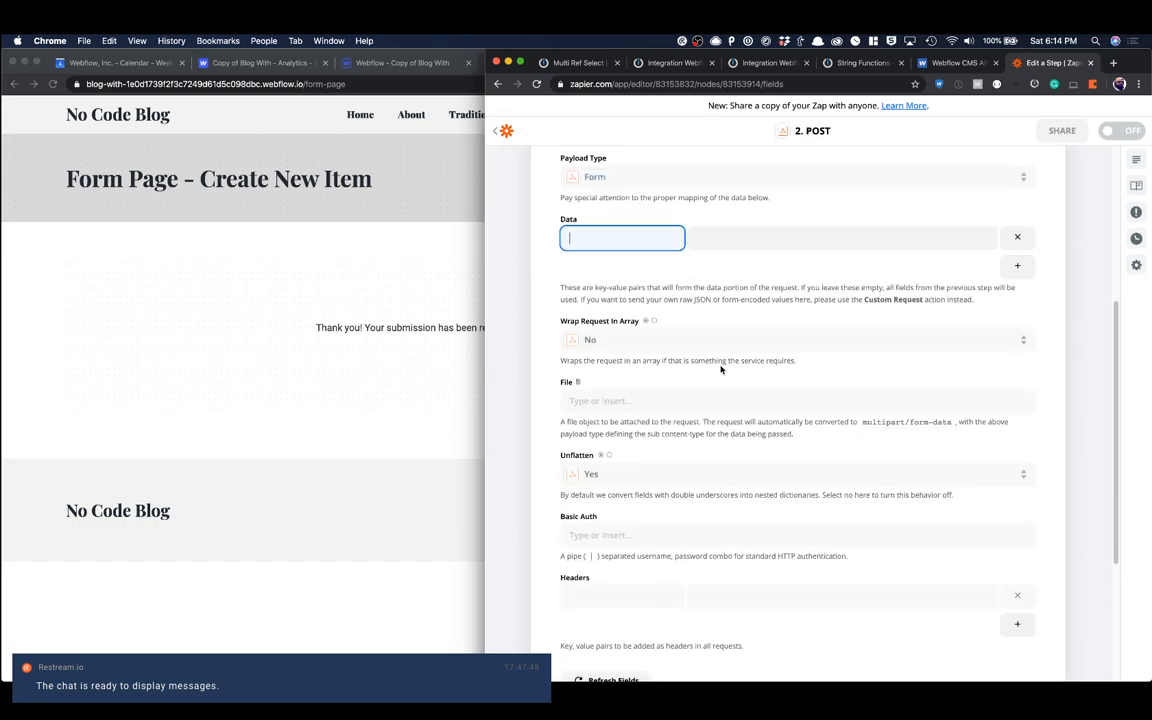
scroll(720, 370, "up", 3)
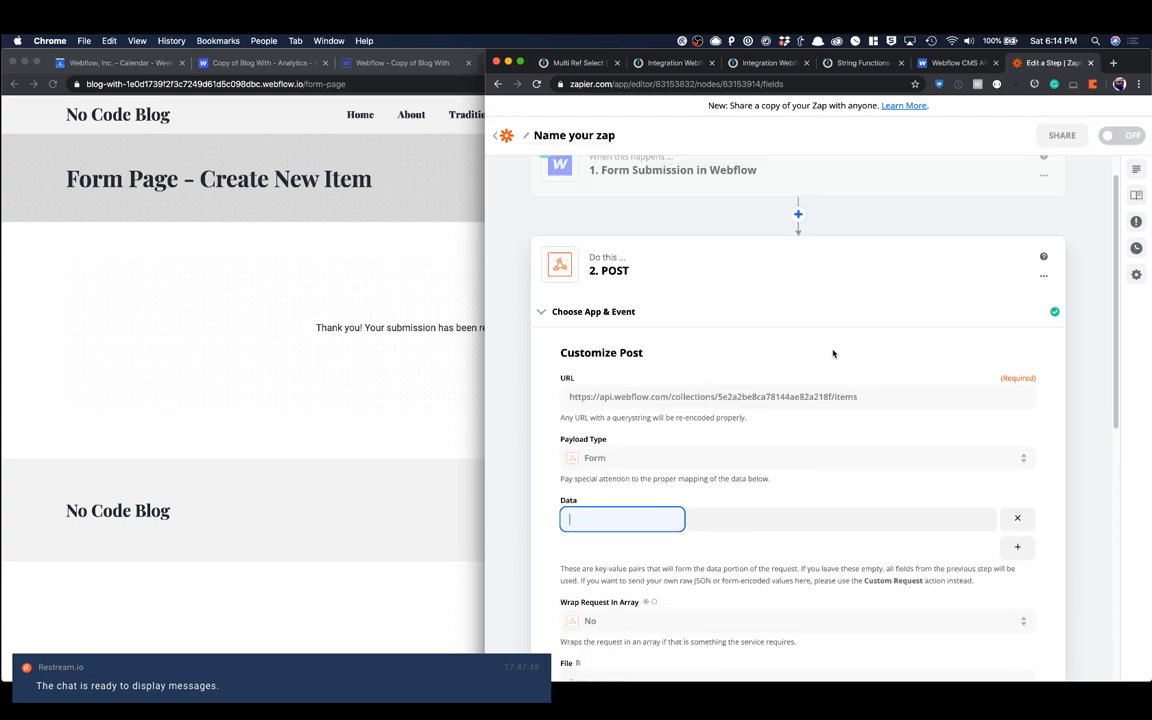
left_click(588, 312)
left_click(620, 448)
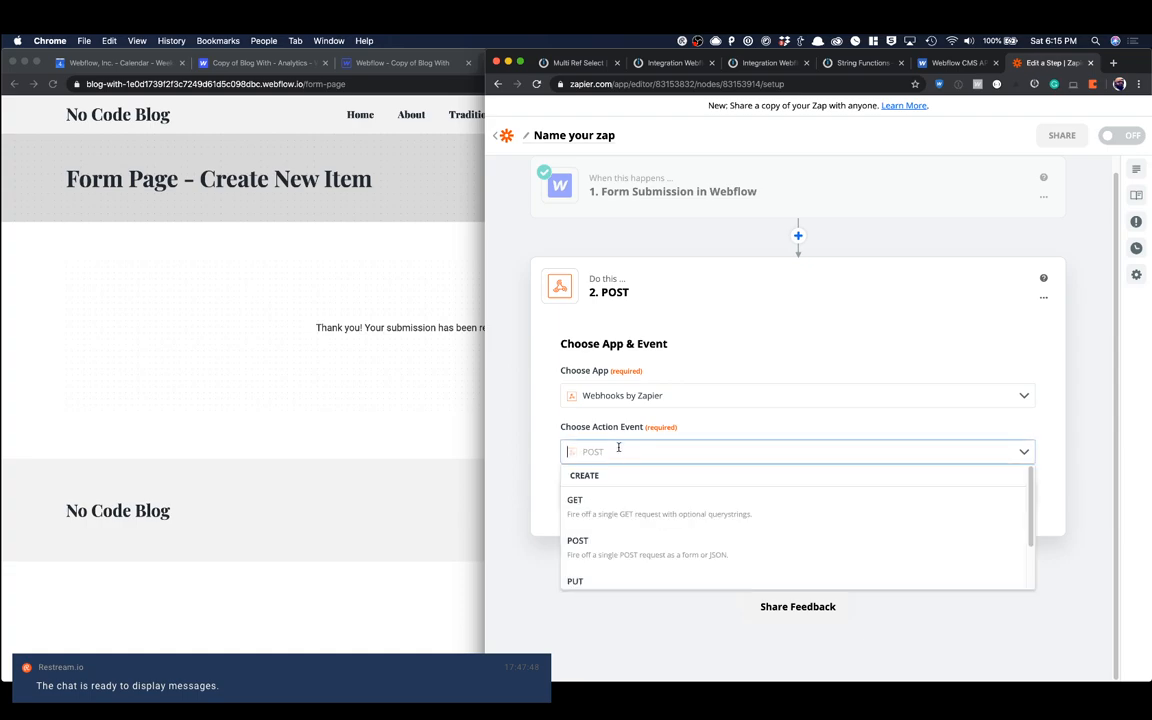
scroll(648, 491, "down", 1)
left_click(645, 560)
left_click(797, 489)
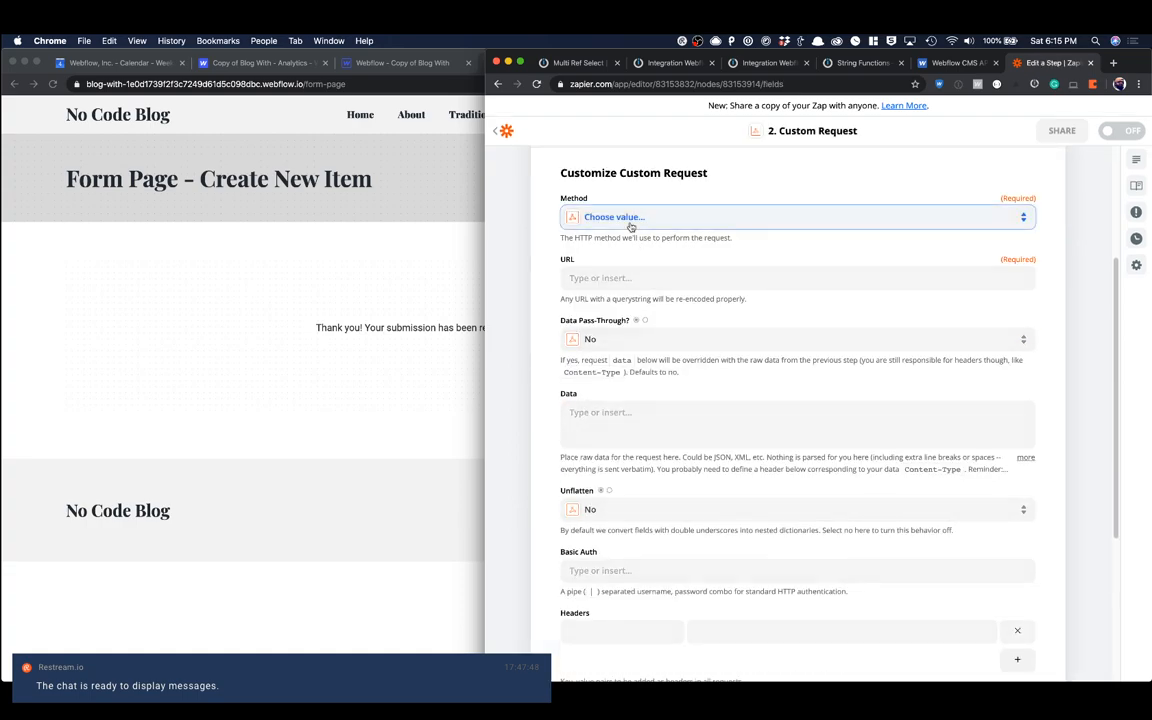
Step: Set the custom request's method to POST and paste the Webflow collection items URL as its URL
left_click(628, 220)
left_click(610, 384)
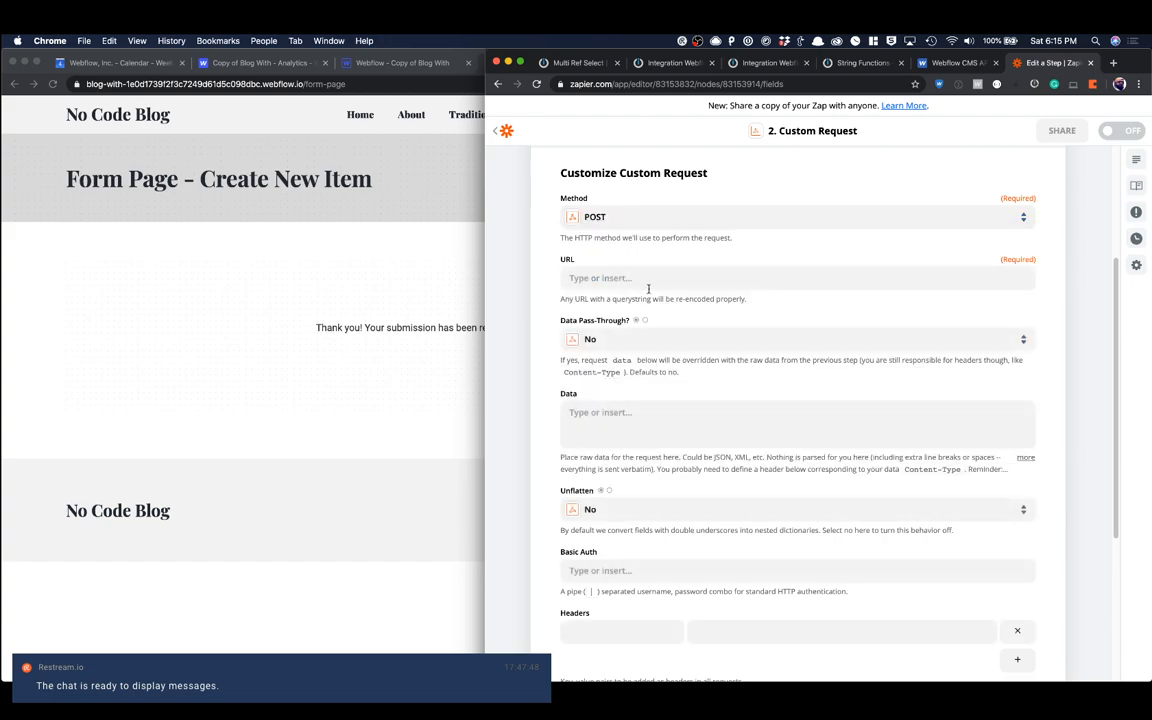
left_click(648, 276)
key("super+v")
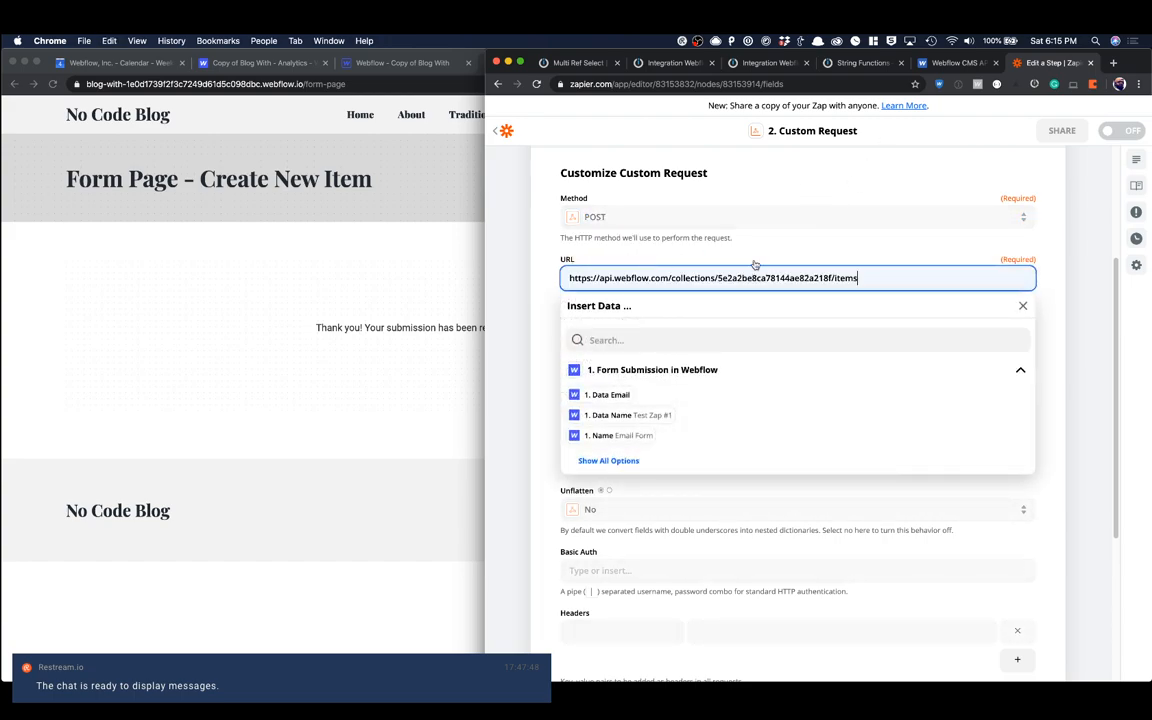
left_click(727, 237)
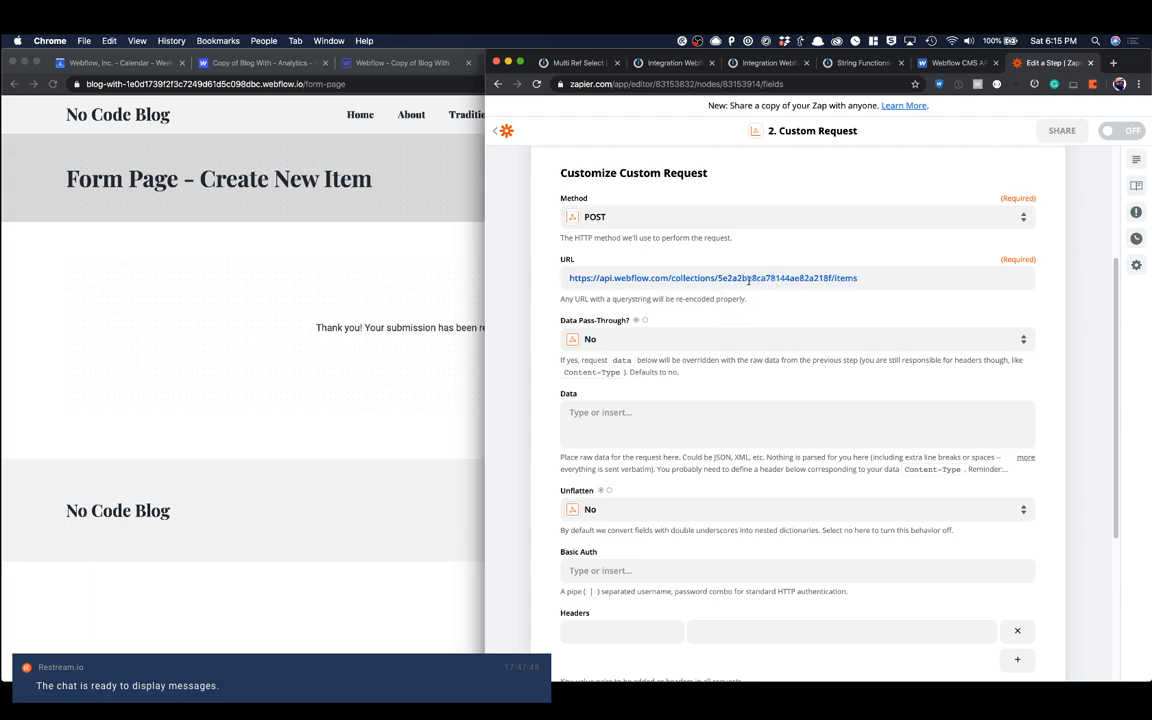
double_click(748, 281)
key("Escape")
scroll(716, 332, "down", 3)
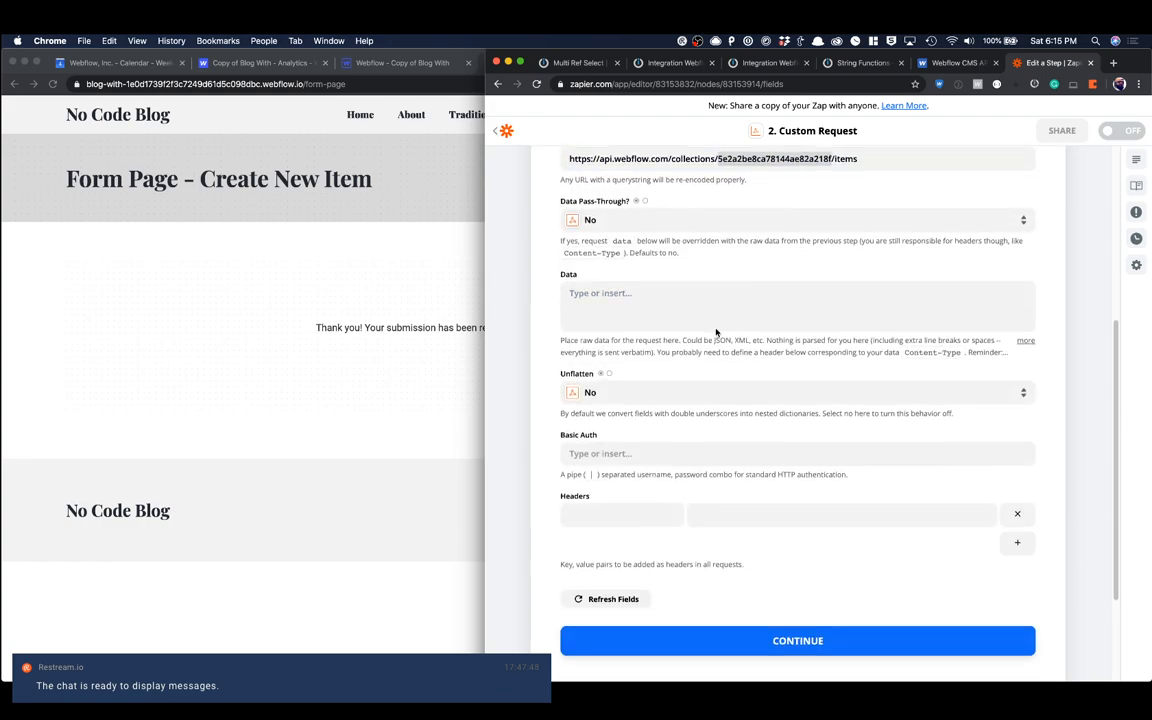
Step: Strip the name and ref variables from the JSON body in Integromat's HTTP module and copy it into the Zapier request's Data
left_click(740, 295)
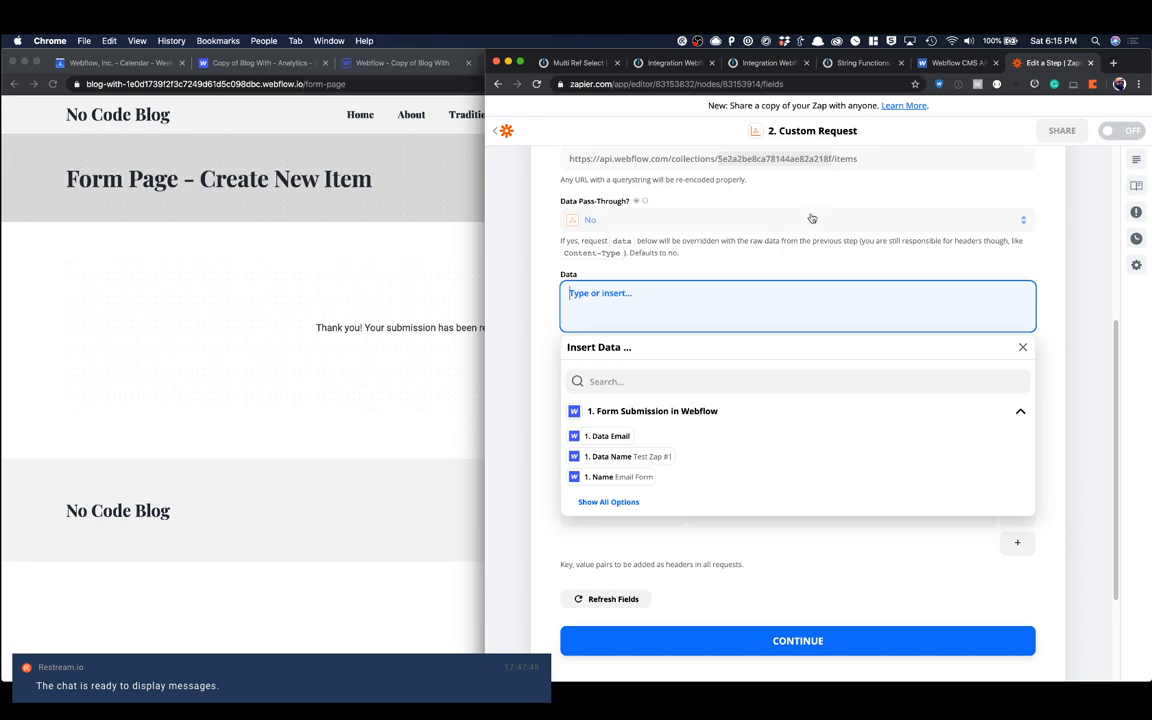
left_click(593, 66)
scroll(800, 401, "down", 3)
left_click(821, 540)
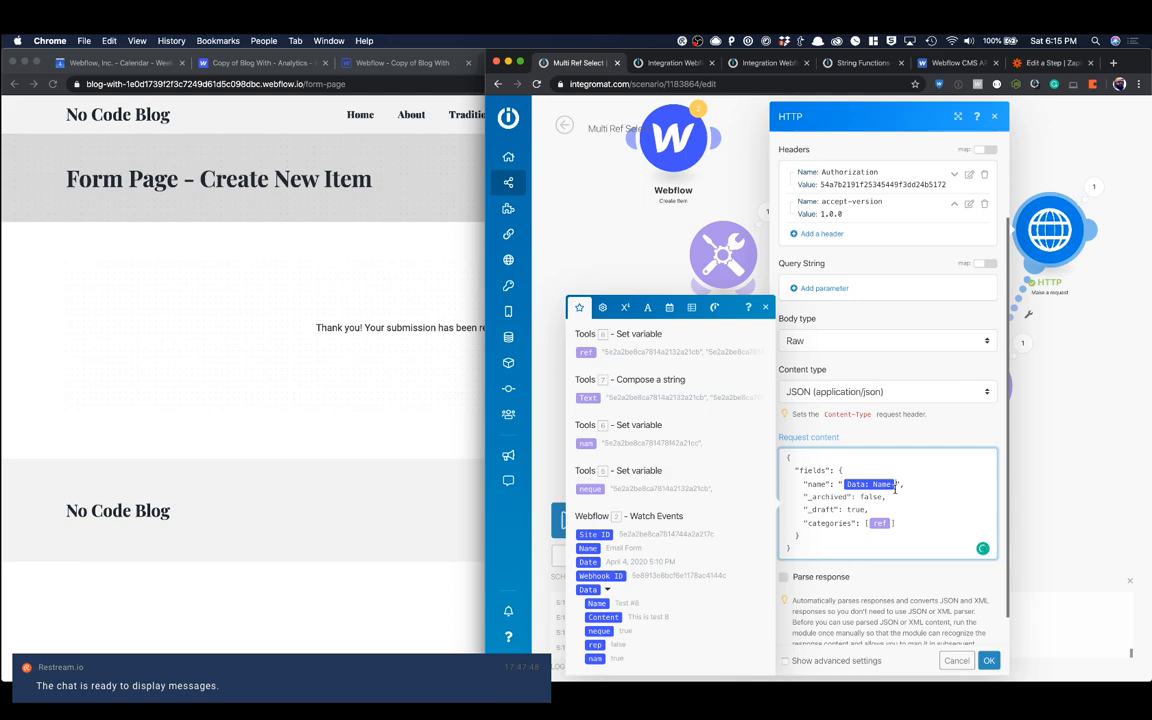
key("BackSpace")
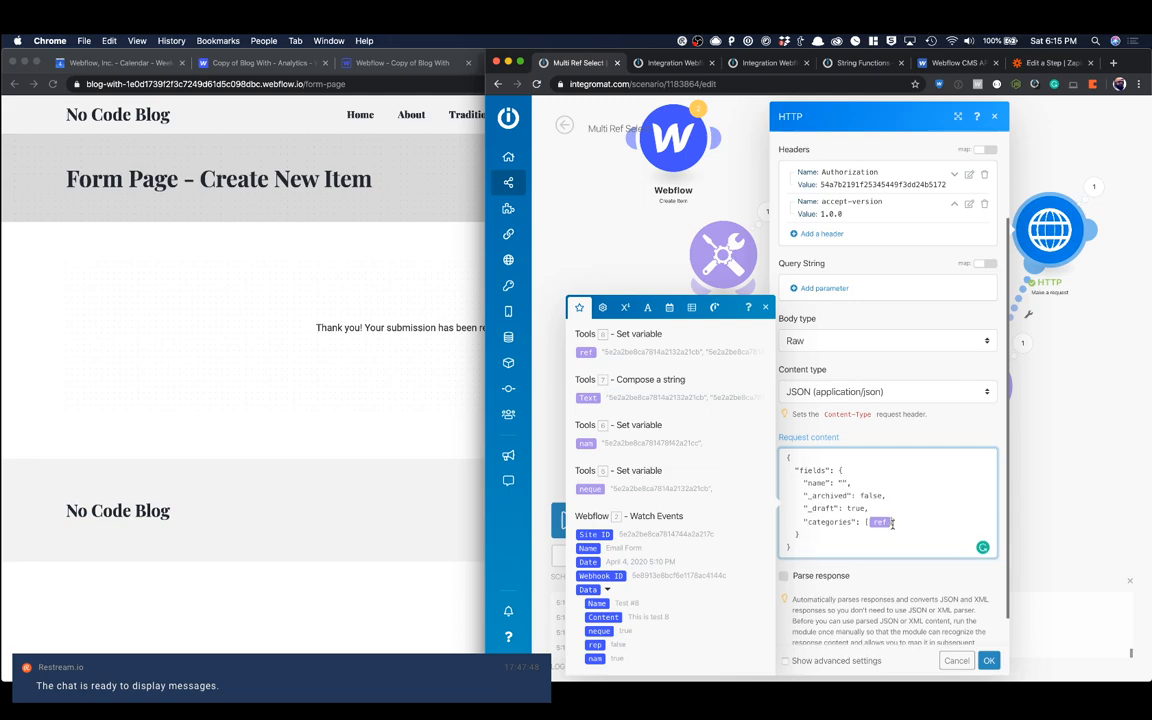
key("BackSpace")
left_click_drag(804, 544, 789, 464)
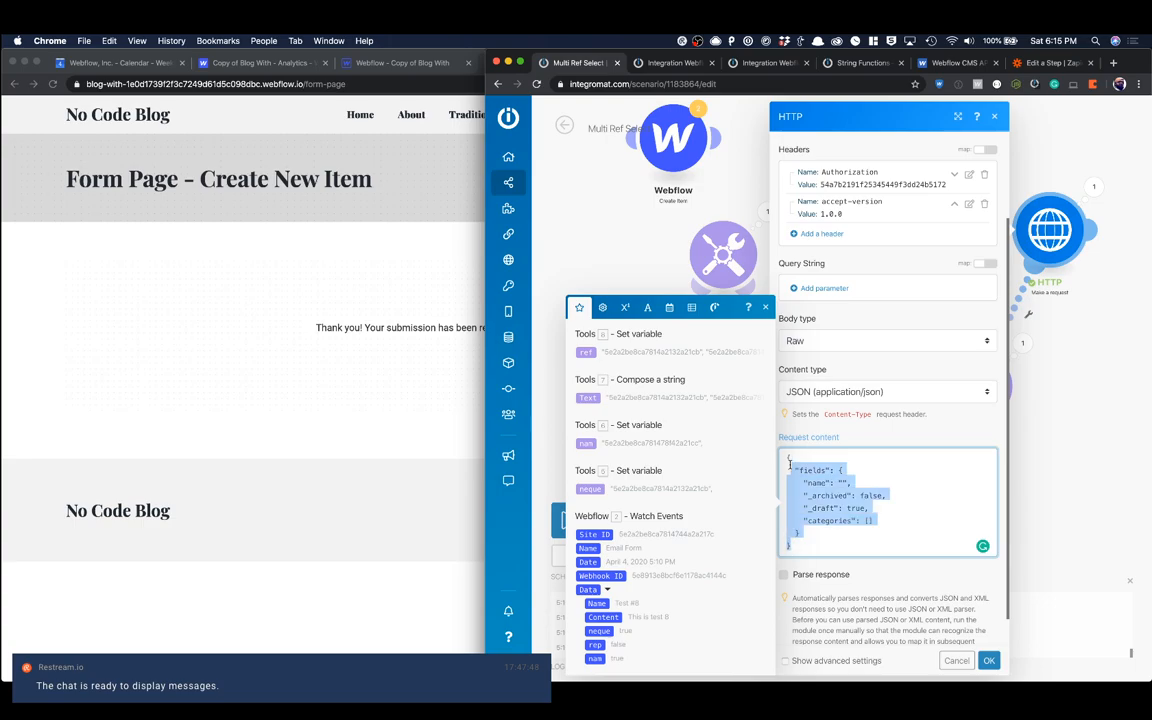
left_click(1045, 62)
type("{   \"fields\": {     \"name\": \"\",     \"_archived\": false,     \"_draft\": true,     \"categories\": []   } }")
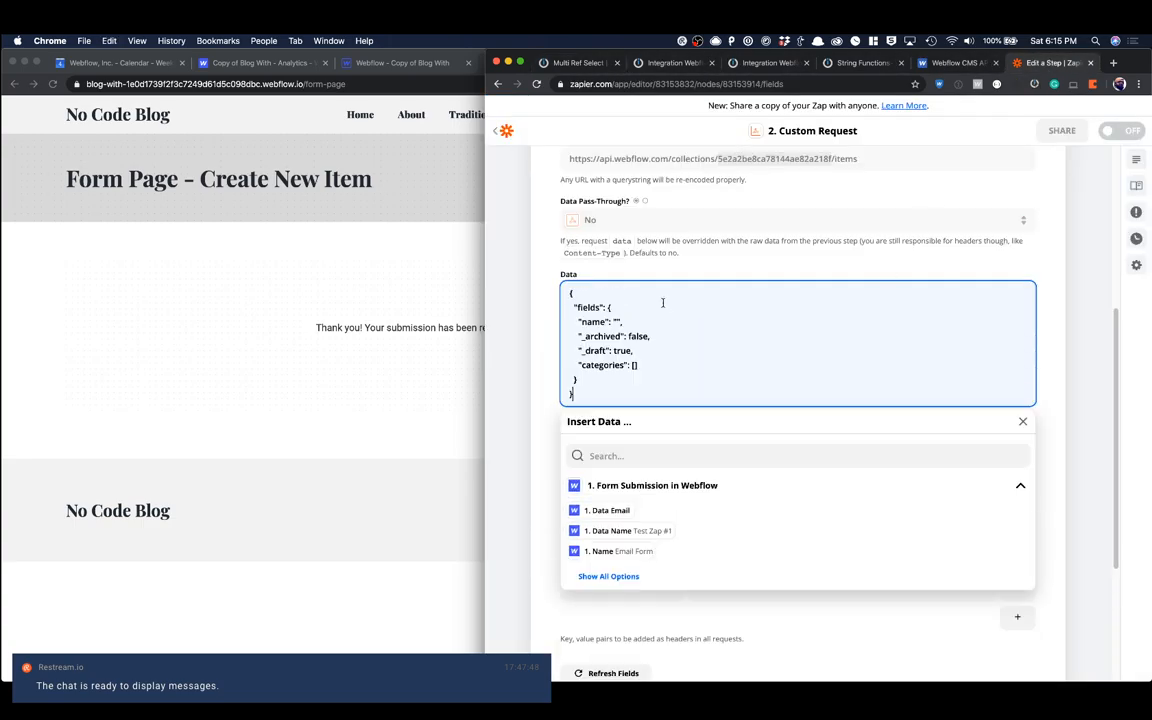
Step: Insert the form submission's Data Name as the name value and Data Field inside the categories array of the JSON data
left_click(641, 252)
left_click(634, 365)
left_click(658, 530)
left_click(636, 365)
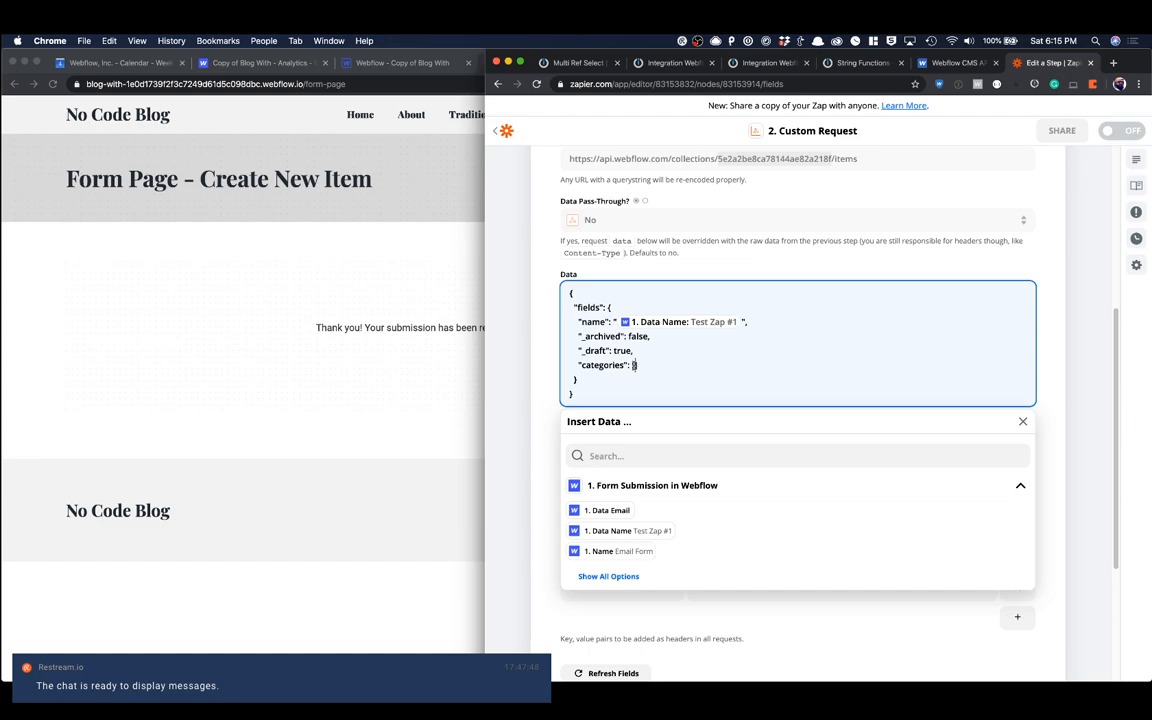
scroll(651, 527, "down", 2)
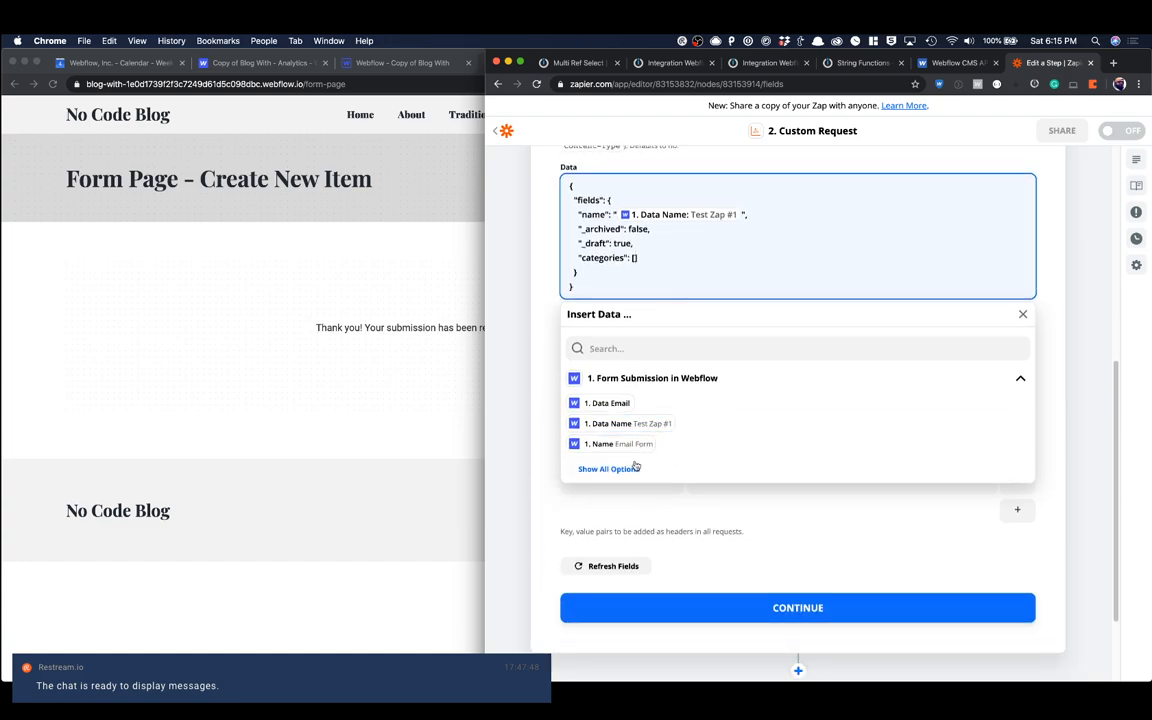
left_click(605, 469)
left_click(690, 507)
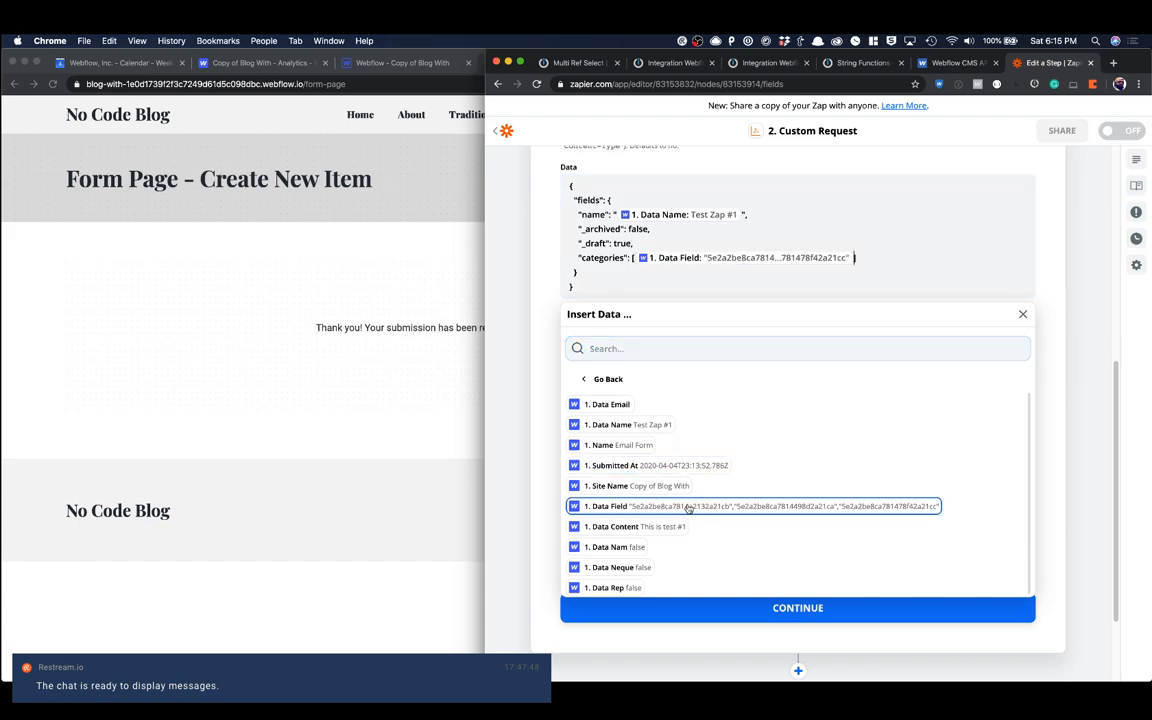
left_click(1022, 314)
Step: Name the first header of the custom request Authorization
scroll(742, 362, "down", 1)
scroll(735, 345, "down", 1)
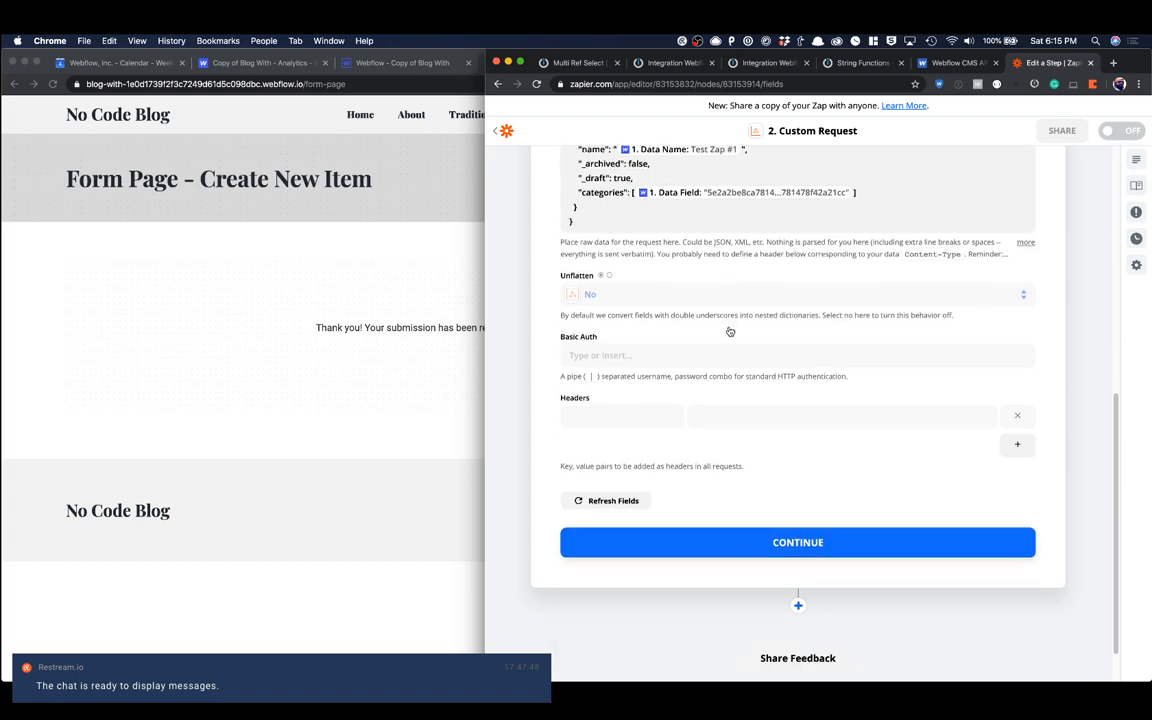
left_click(695, 355)
left_click(668, 357)
left_click(571, 414)
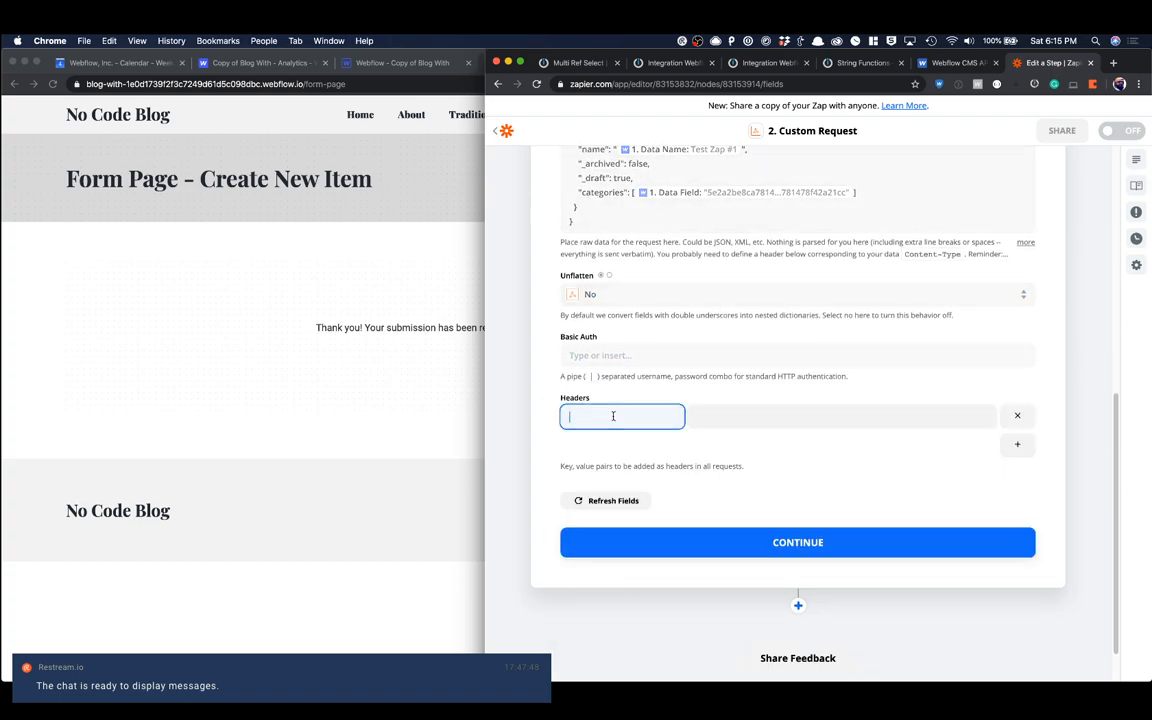
type("Authorization")
key("Tab")
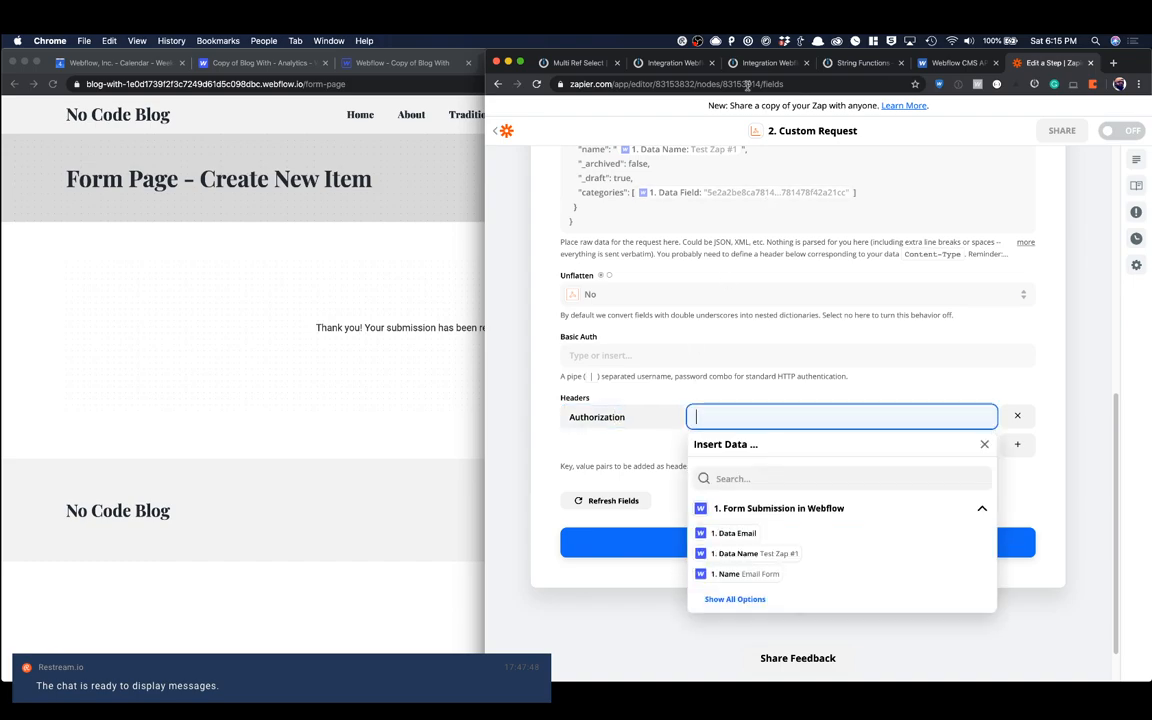
Step: Copy the API token from the Authorization header of Integromat's HTTP module into the Zapier Authorization header's value
left_click(580, 62)
left_click(880, 198)
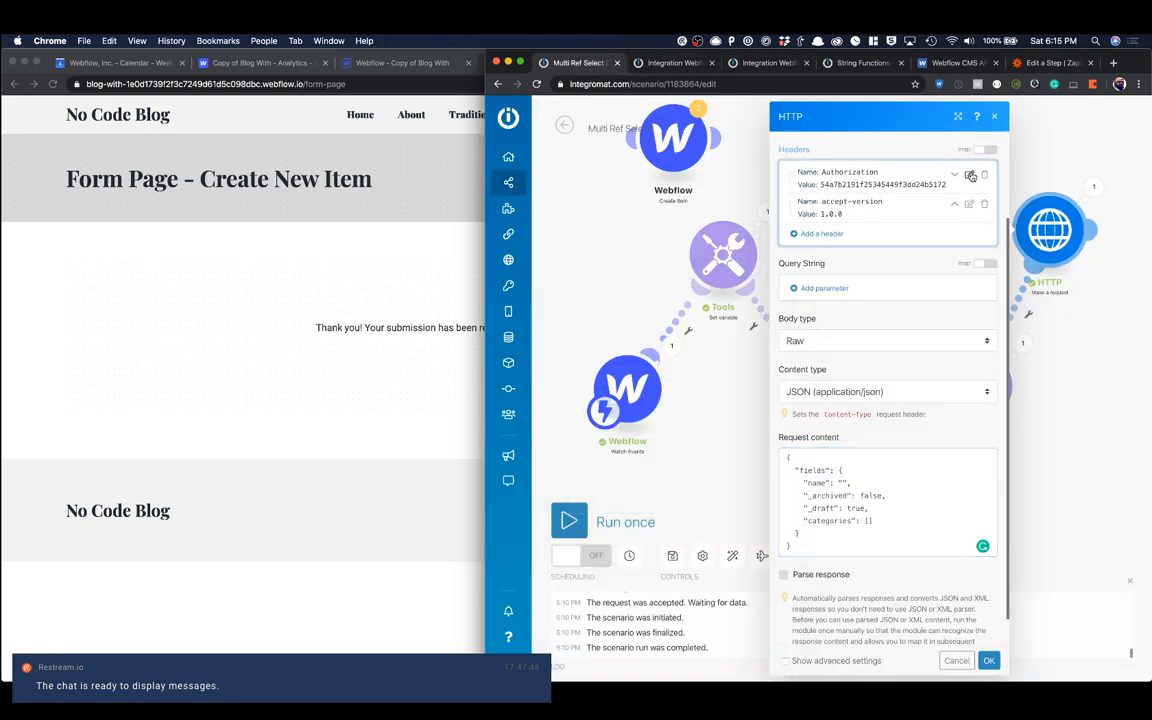
left_click(969, 175)
left_click(715, 218)
triple_click(715, 218)
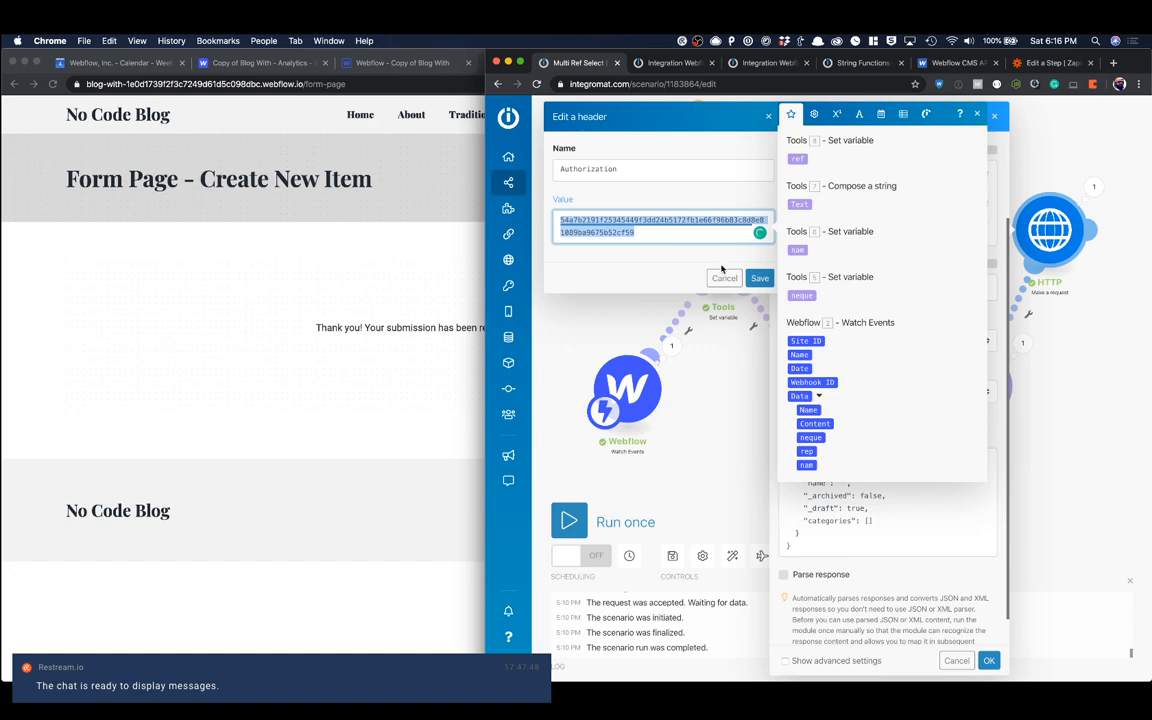
left_click(758, 278)
left_click(1050, 62)
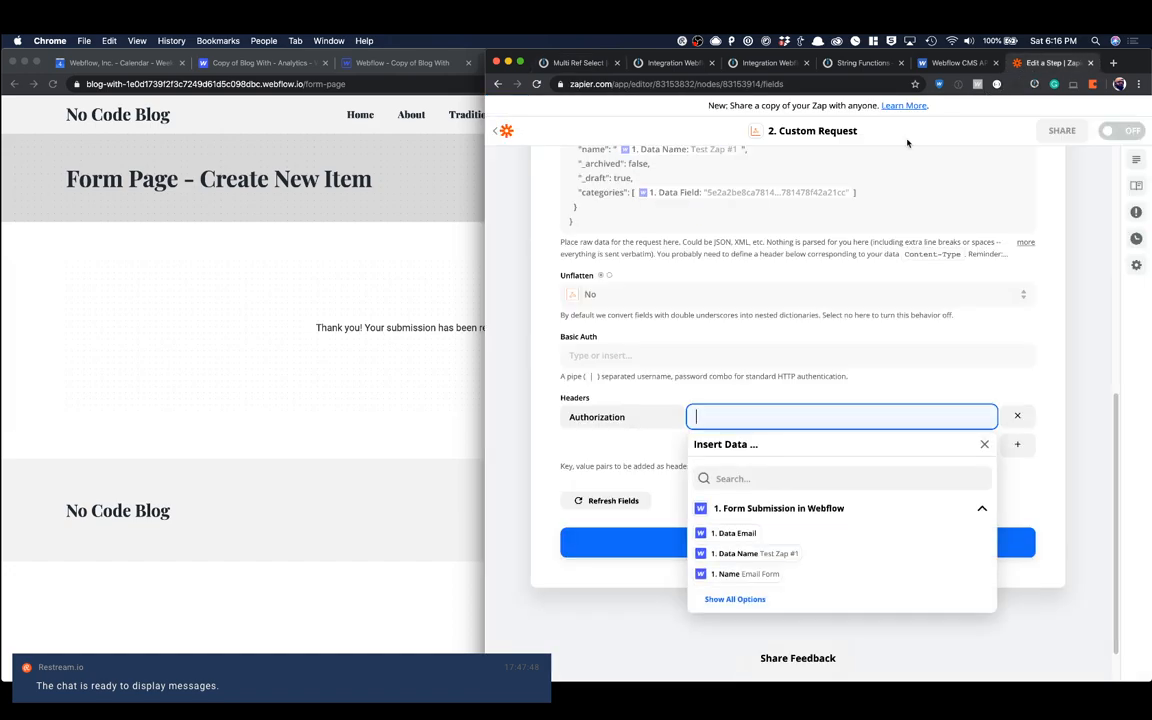
key("super+v")
left_click(748, 370)
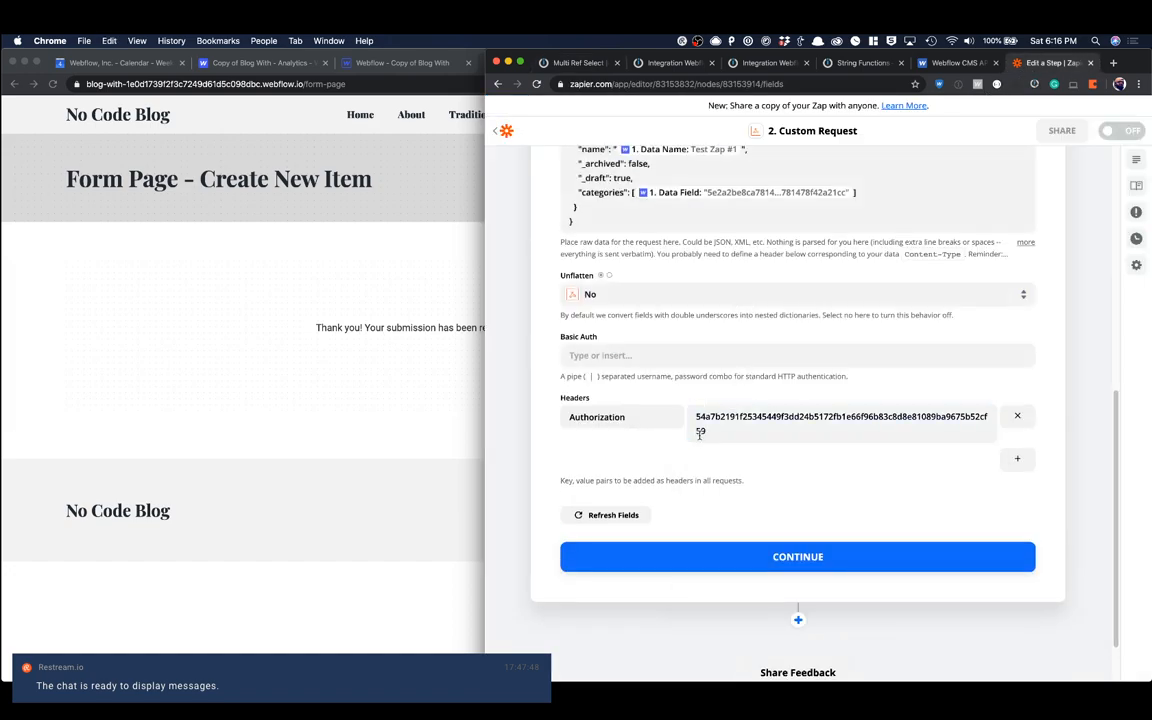
Step: Add a second request header named accept-version with the value 1.0.0
left_click(1019, 458)
left_click(655, 455)
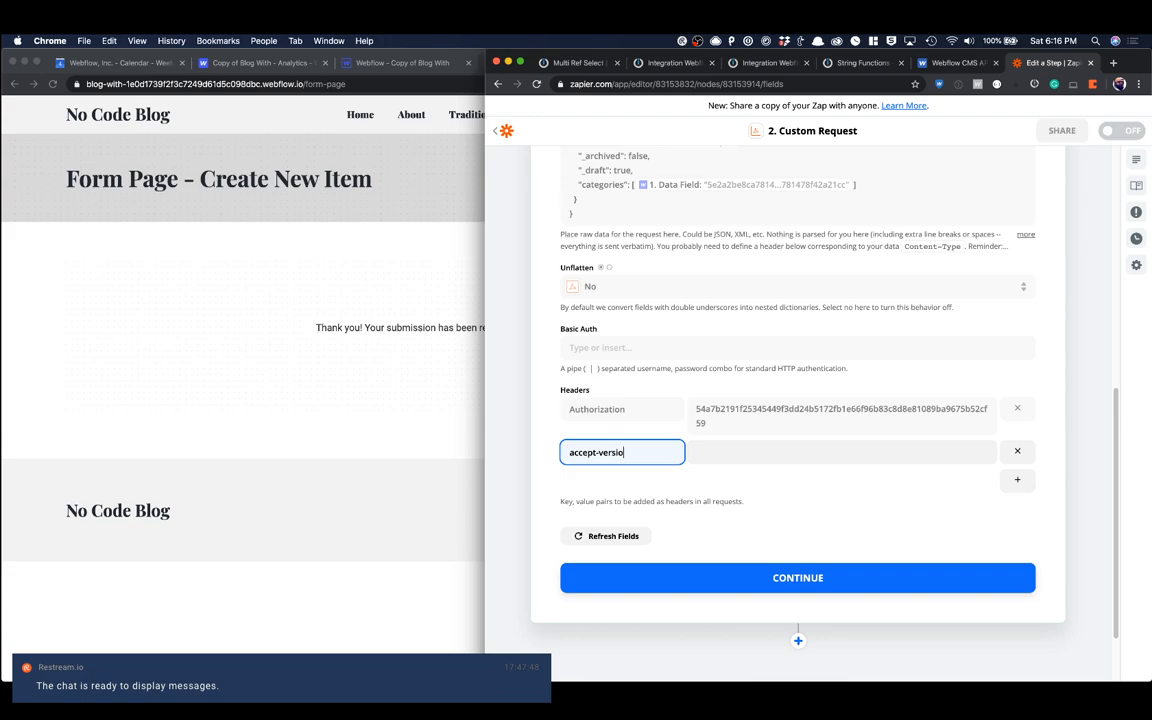
type("accept-version")
key("Tab")
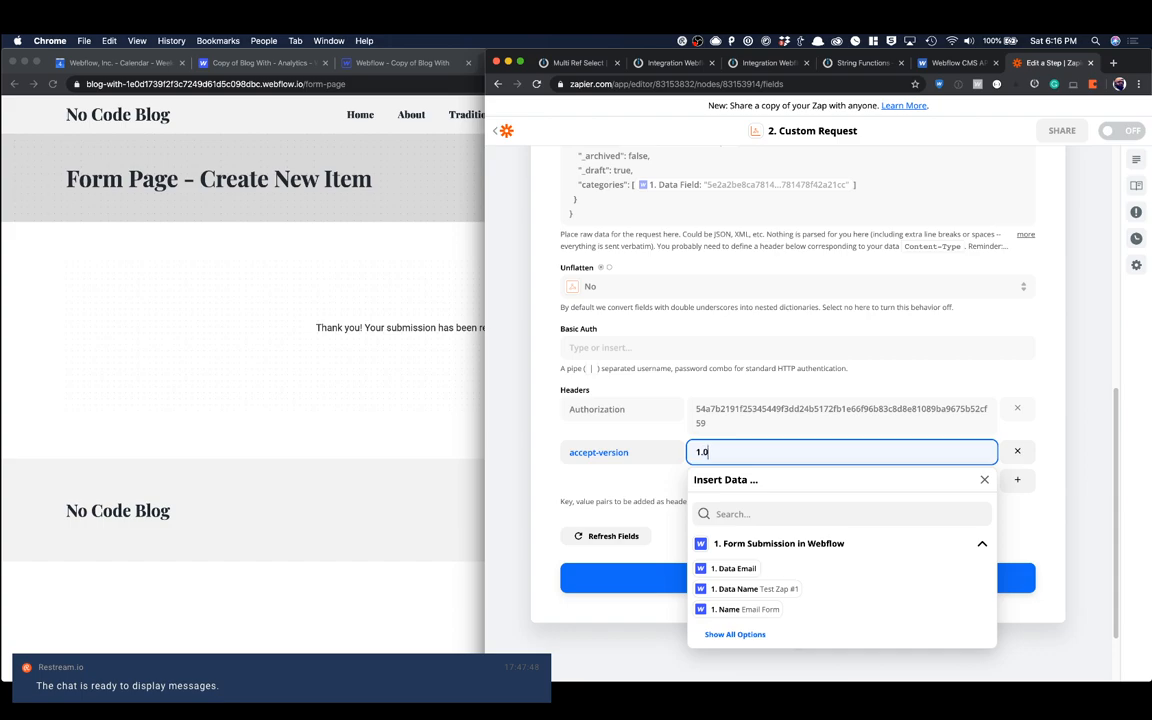
left_click(570, 436)
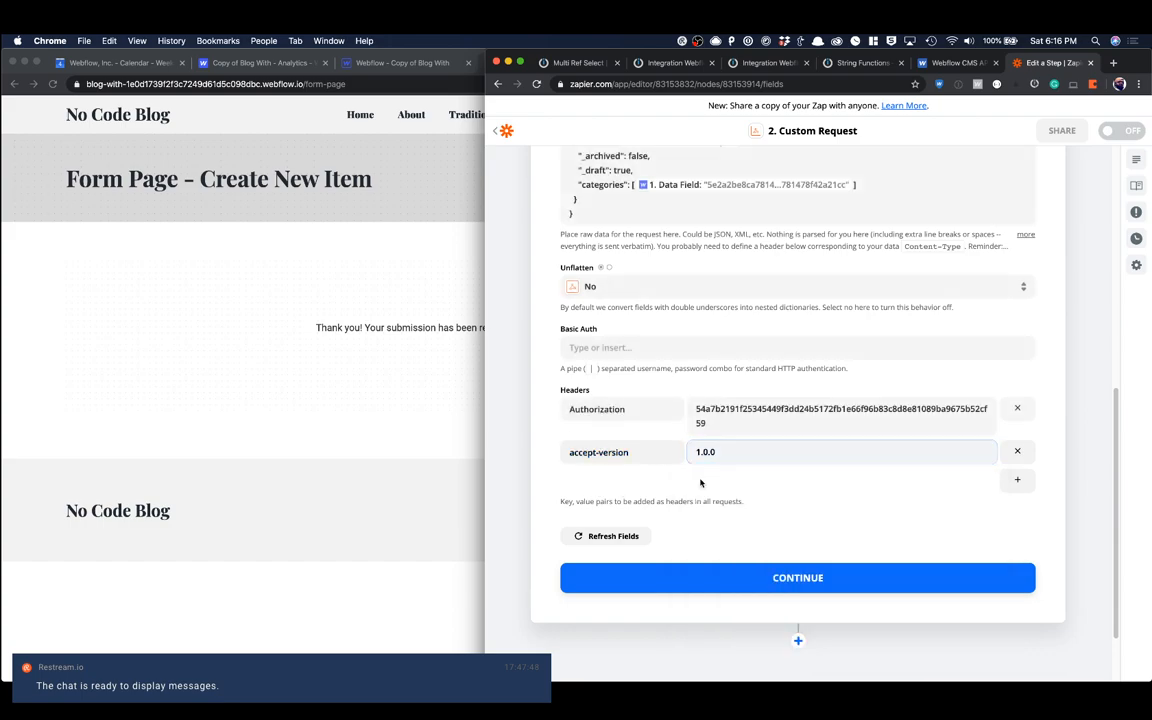
Step: Add a third request header named Application-Type with the value json/application
left_click(1017, 479)
left_click(620, 481)
type("Application-Type")
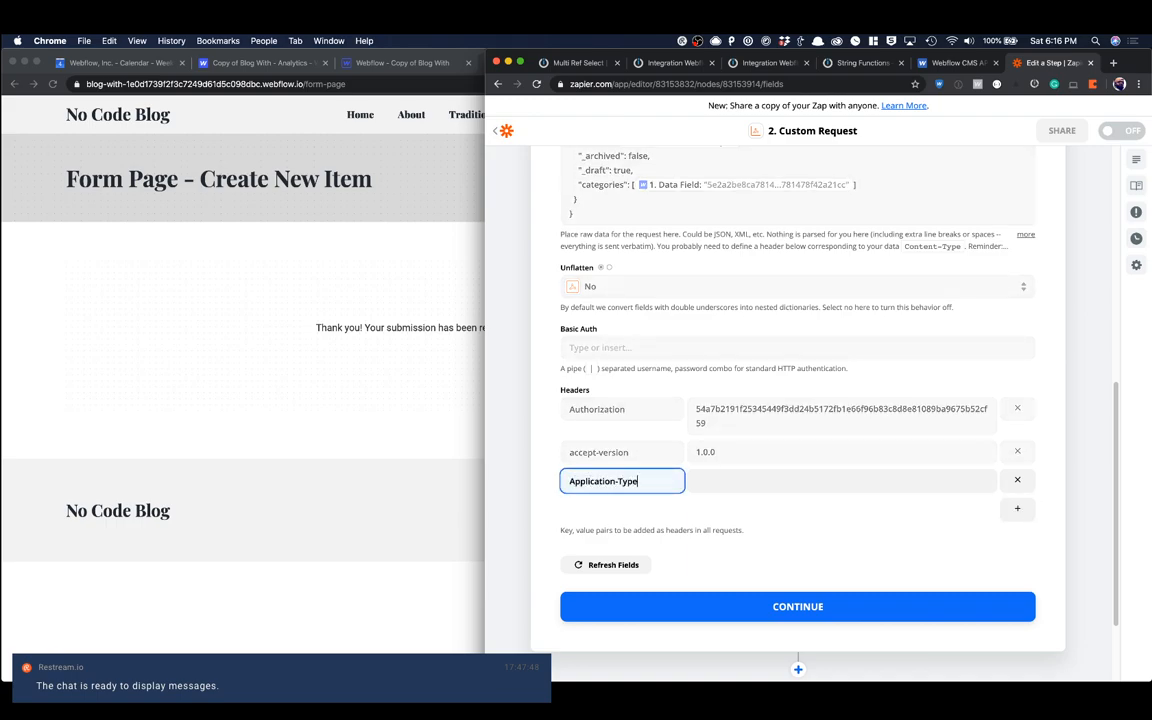
key("Tab")
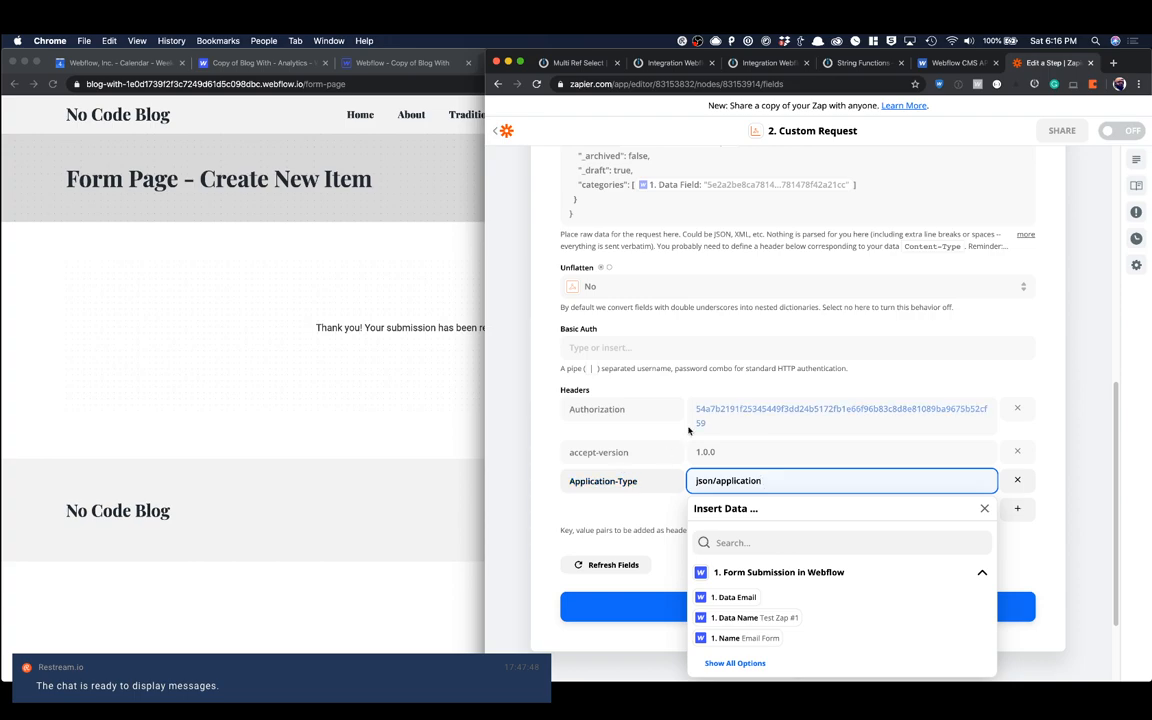
Step: Continue from the request settings to the test stage and send the test custom request to Webhooks by Zapier
scroll(905, 399, "up", 10)
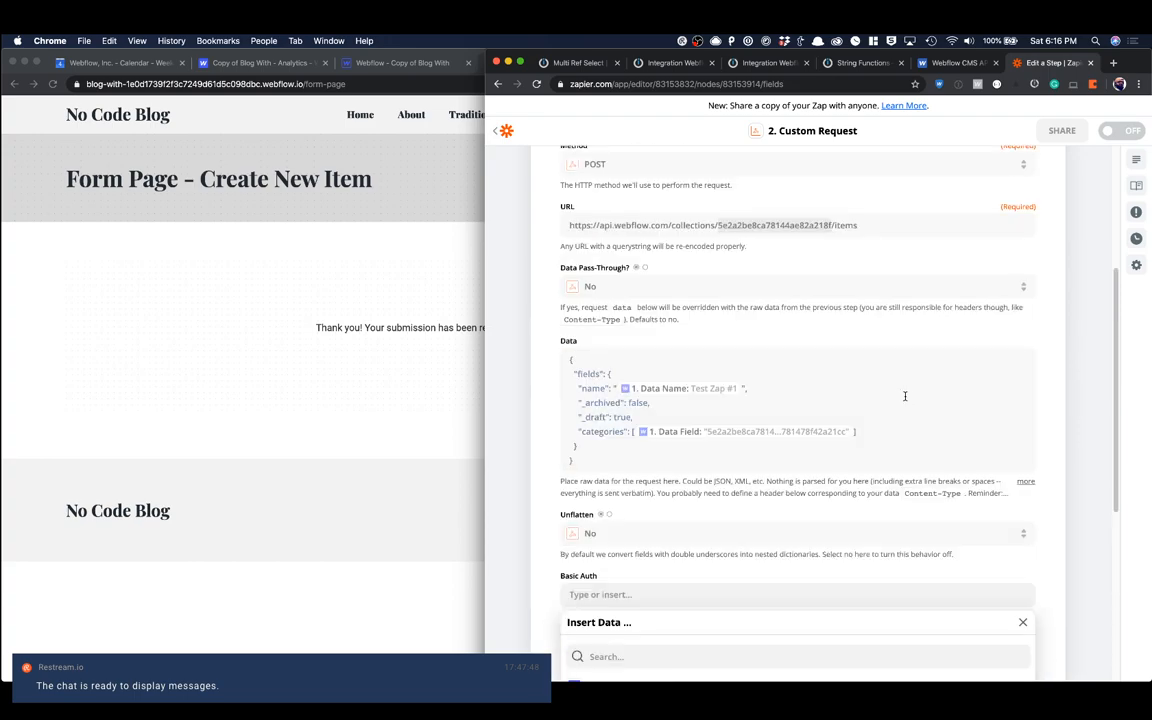
scroll(905, 399, "up", 2)
scroll(900, 400, "down", 15)
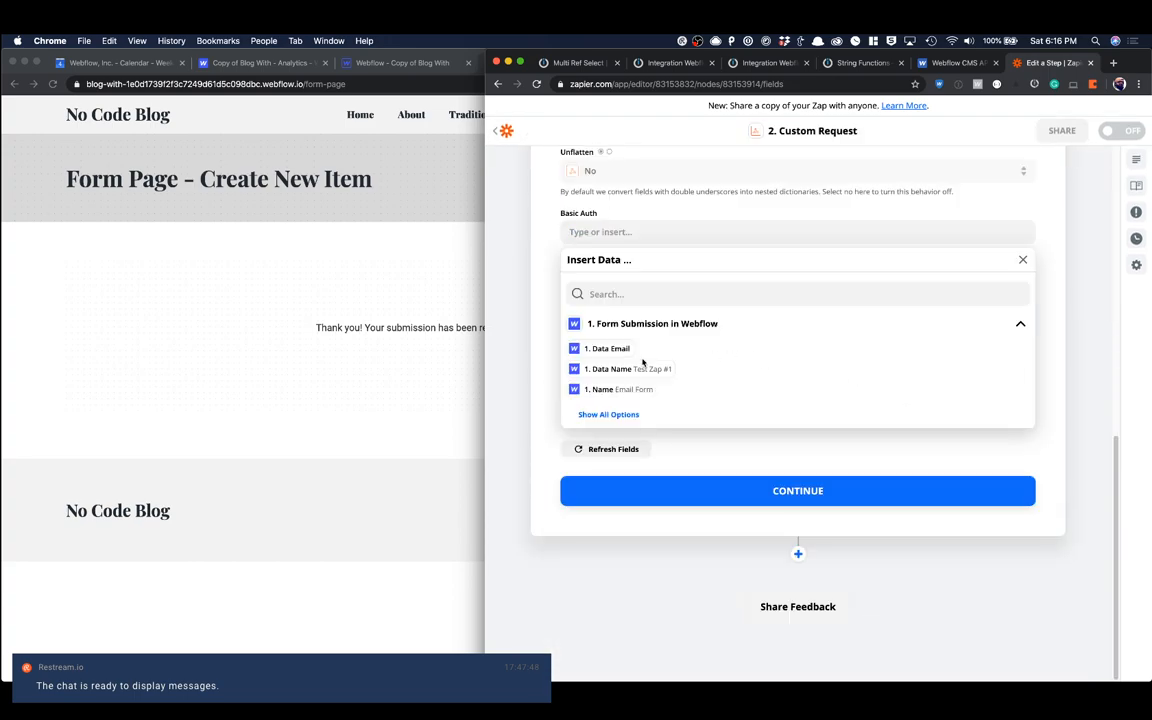
left_click(532, 346)
left_click(745, 490)
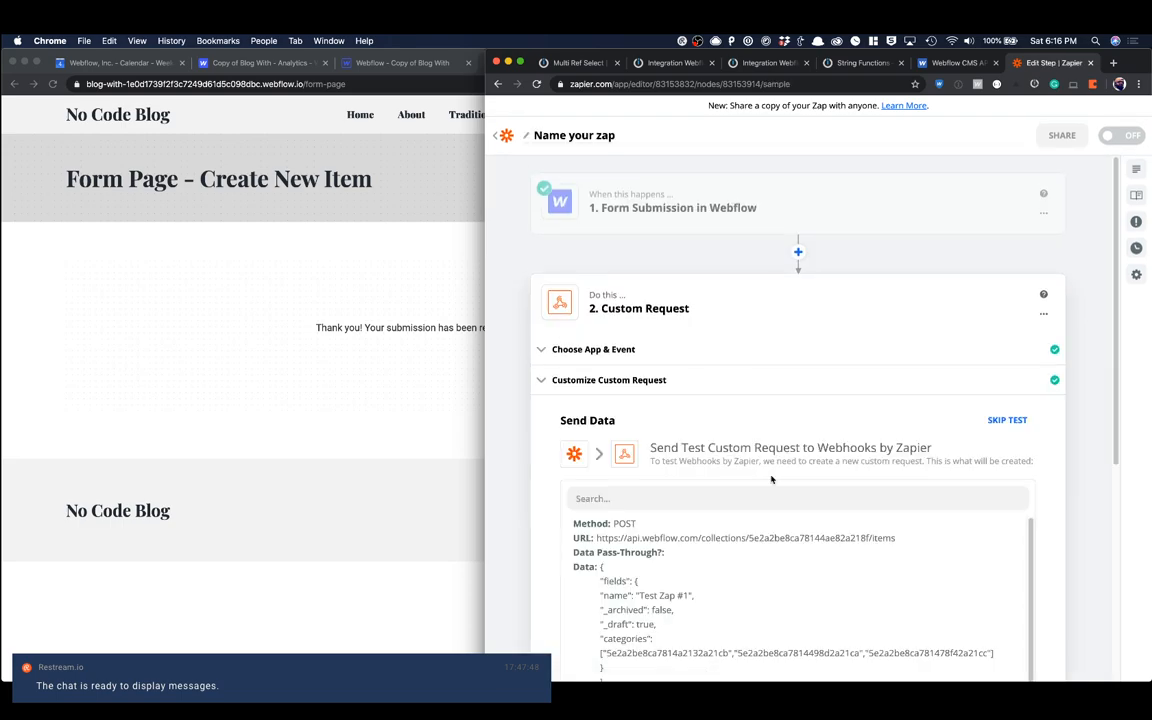
scroll(935, 471, "down", 5)
left_click(926, 492)
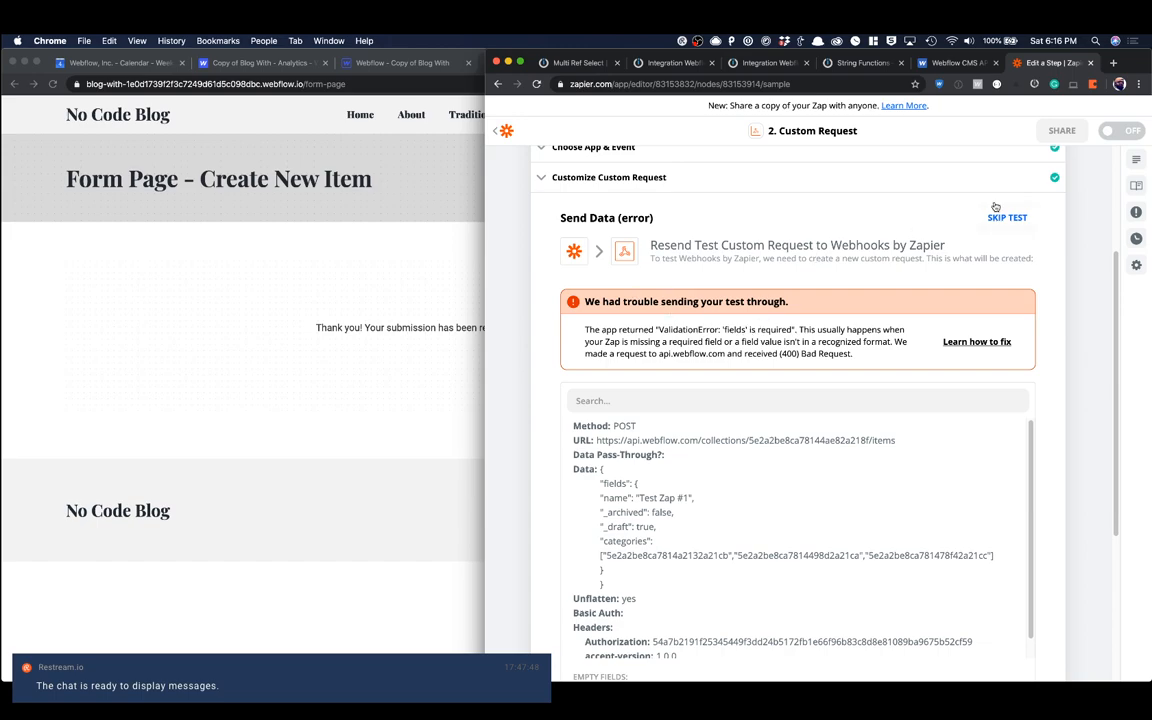
Step: Reopen the custom request's settings and examine the JSON in its data body
left_click(579, 182)
scroll(702, 365, "down", 1)
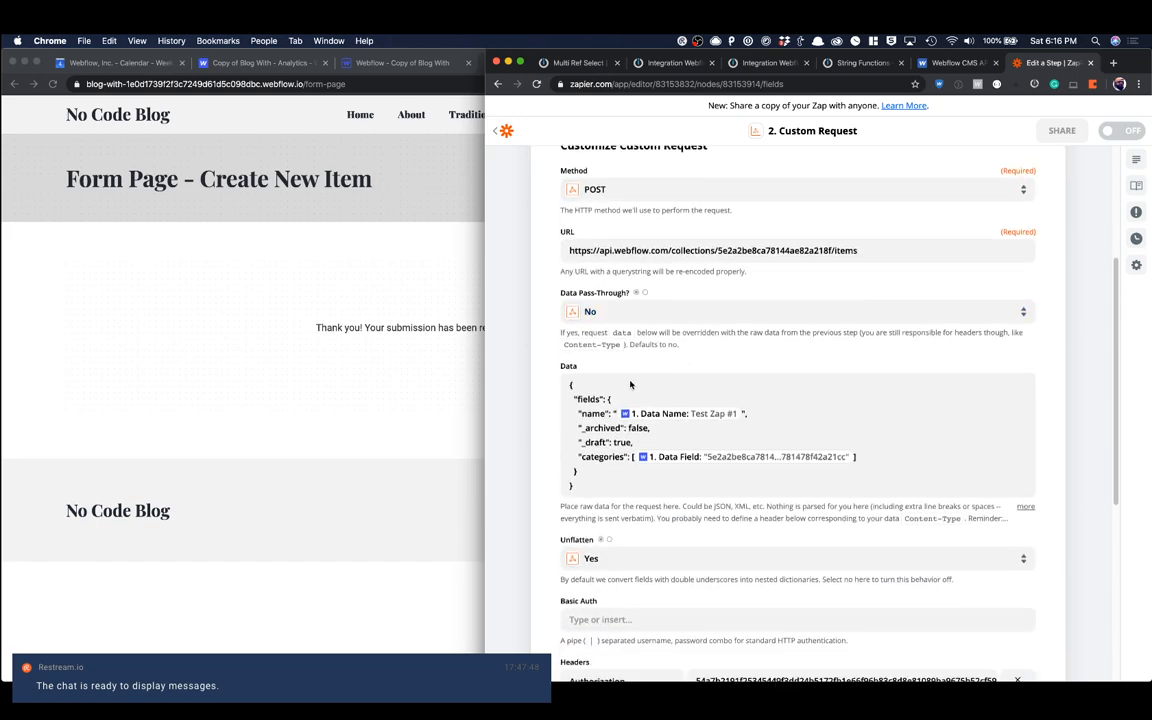
left_click(630, 384)
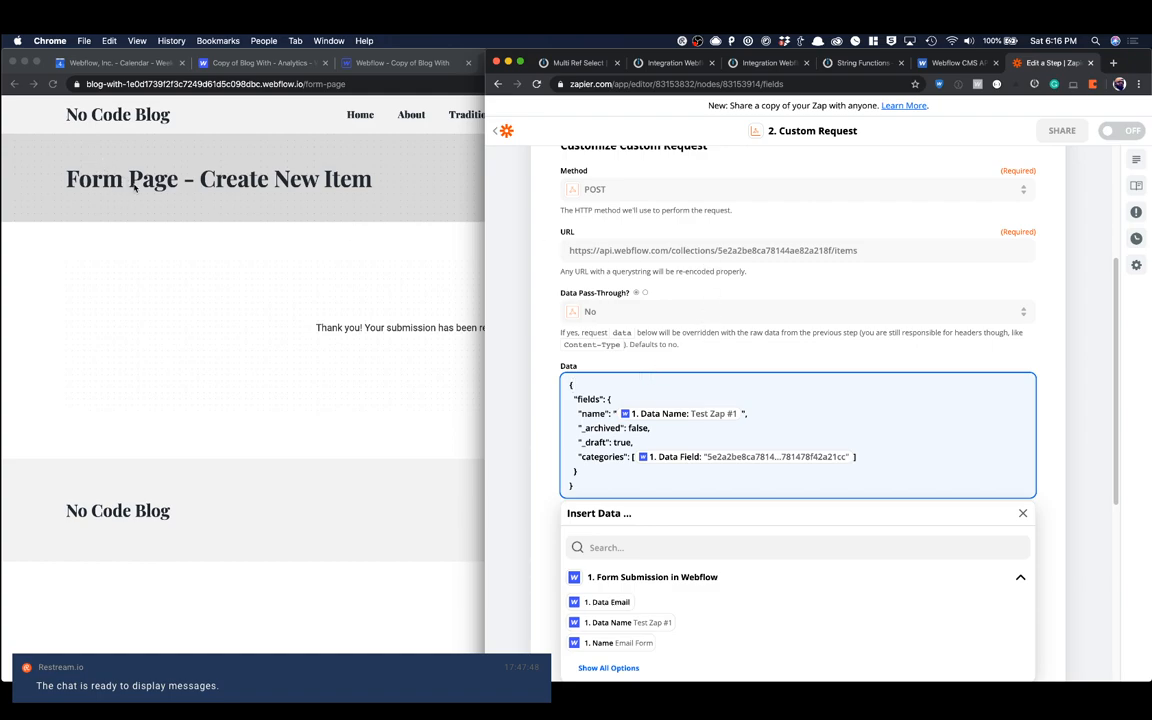
left_click(300, 138)
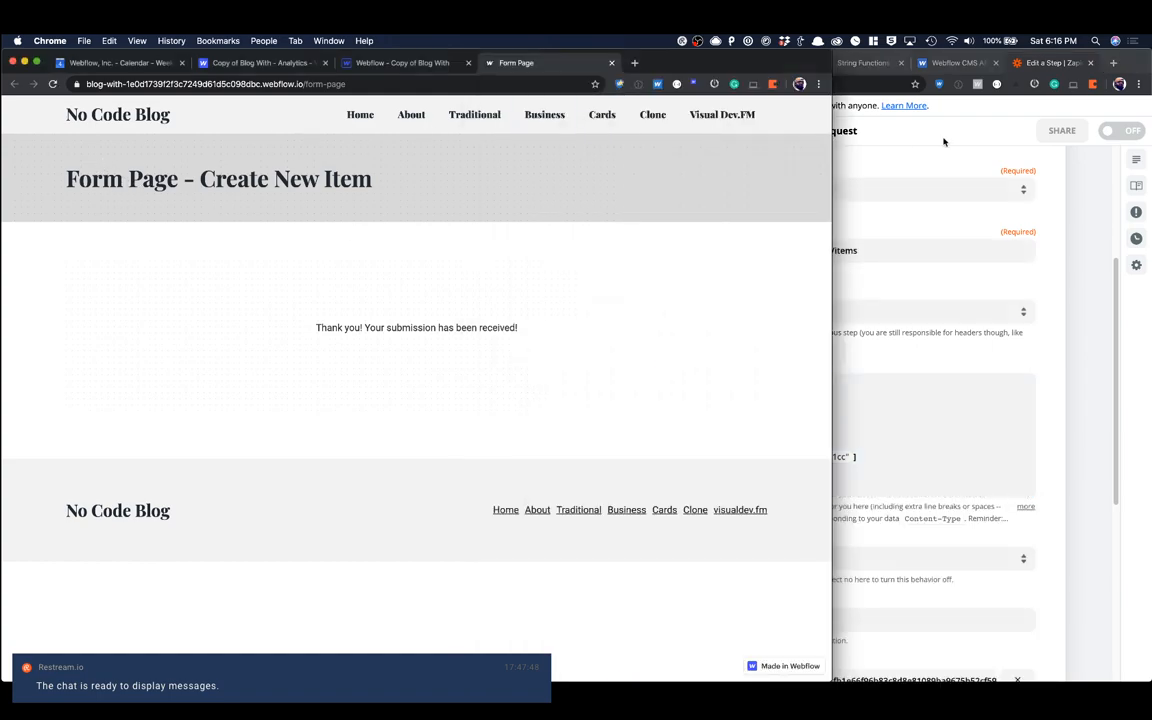
left_click(945, 144)
key("super+grave")
left_click(634, 63)
key("super+w")
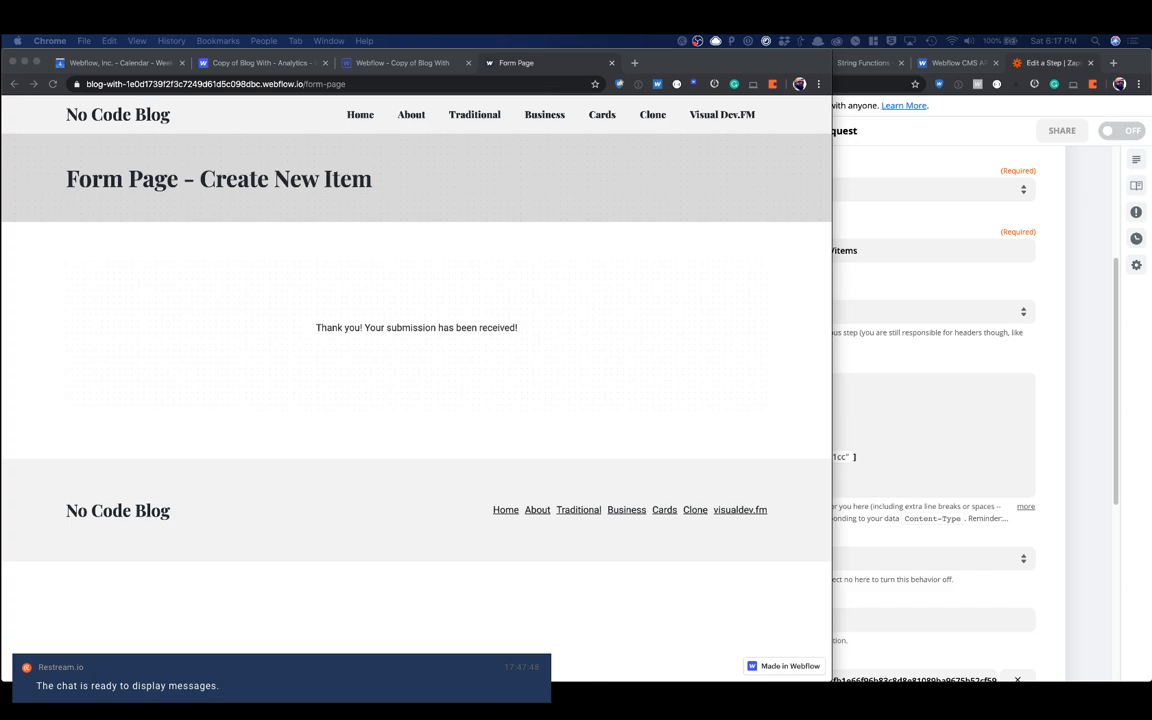
left_click(895, 329)
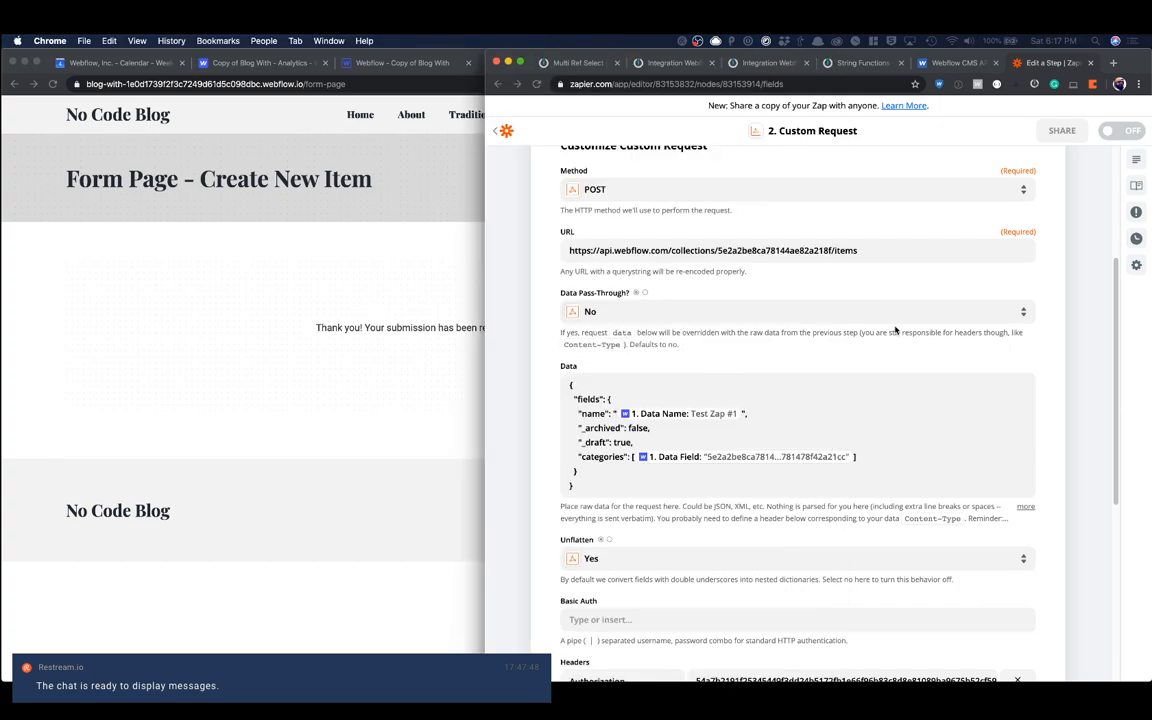
Step: Review the custom request's URL, JSON data body, Unflatten option and headers for the cause of the failed test
left_click(876, 379)
scroll(870, 364, "down", 3)
left_click(706, 306)
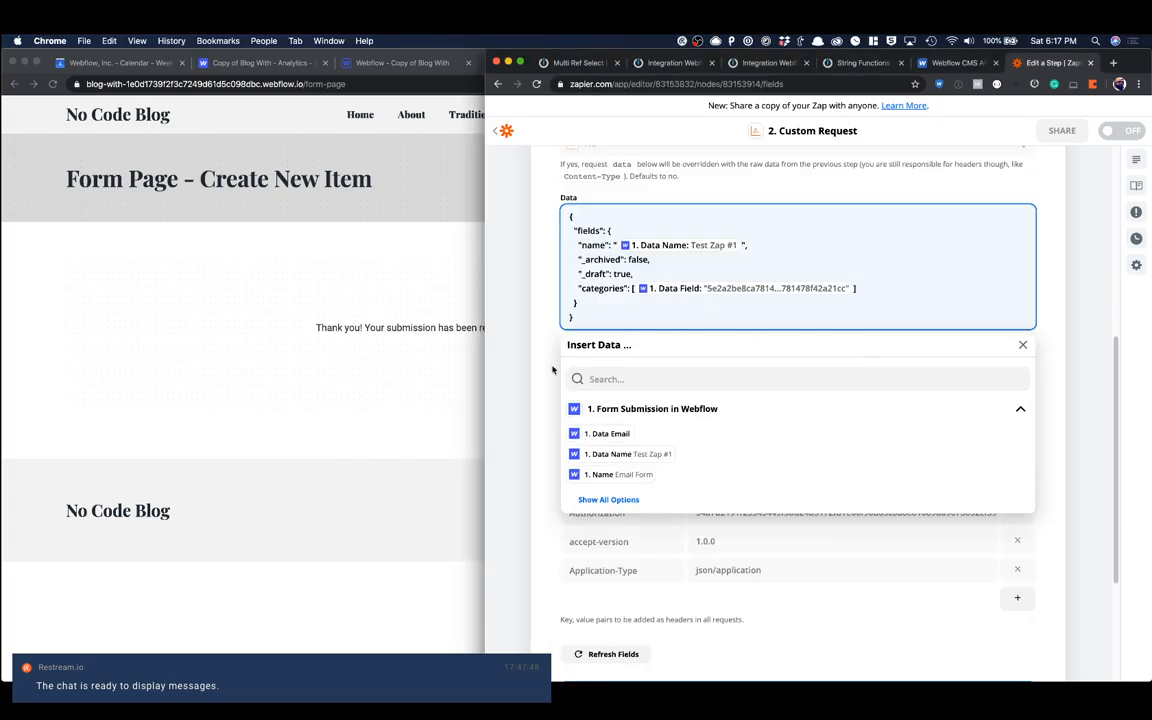
left_click(499, 331)
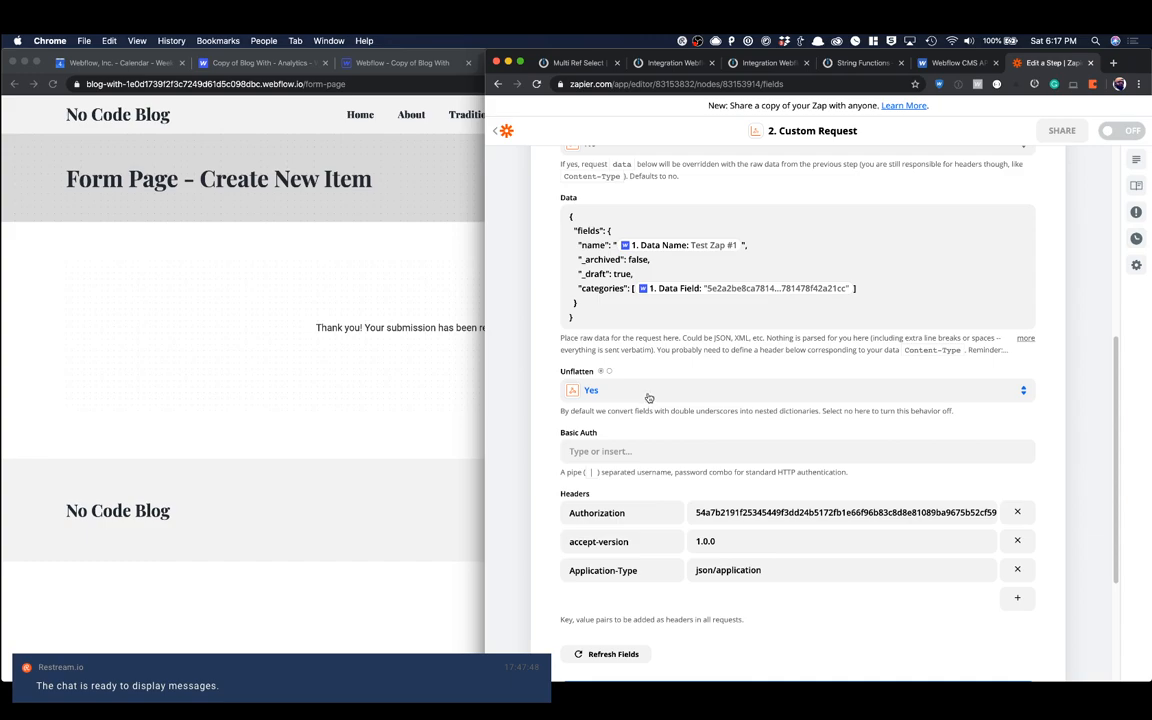
scroll(650, 400, "down", 3)
scroll(648, 395, "up", 5)
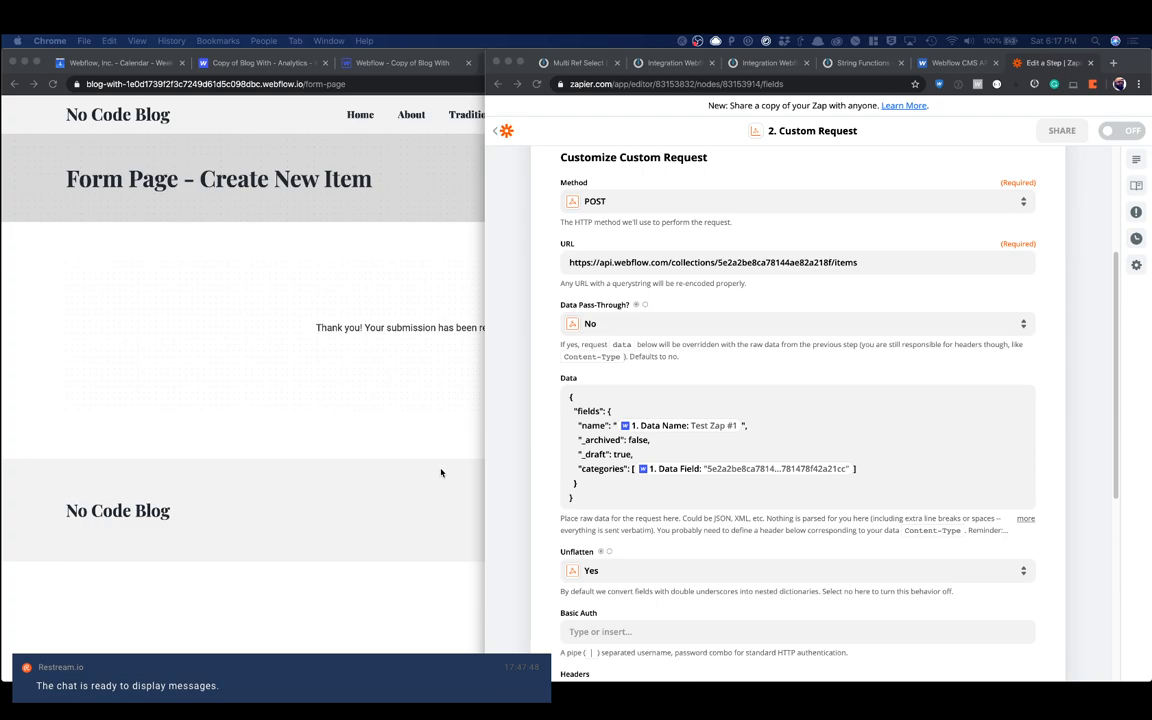
left_click(608, 412)
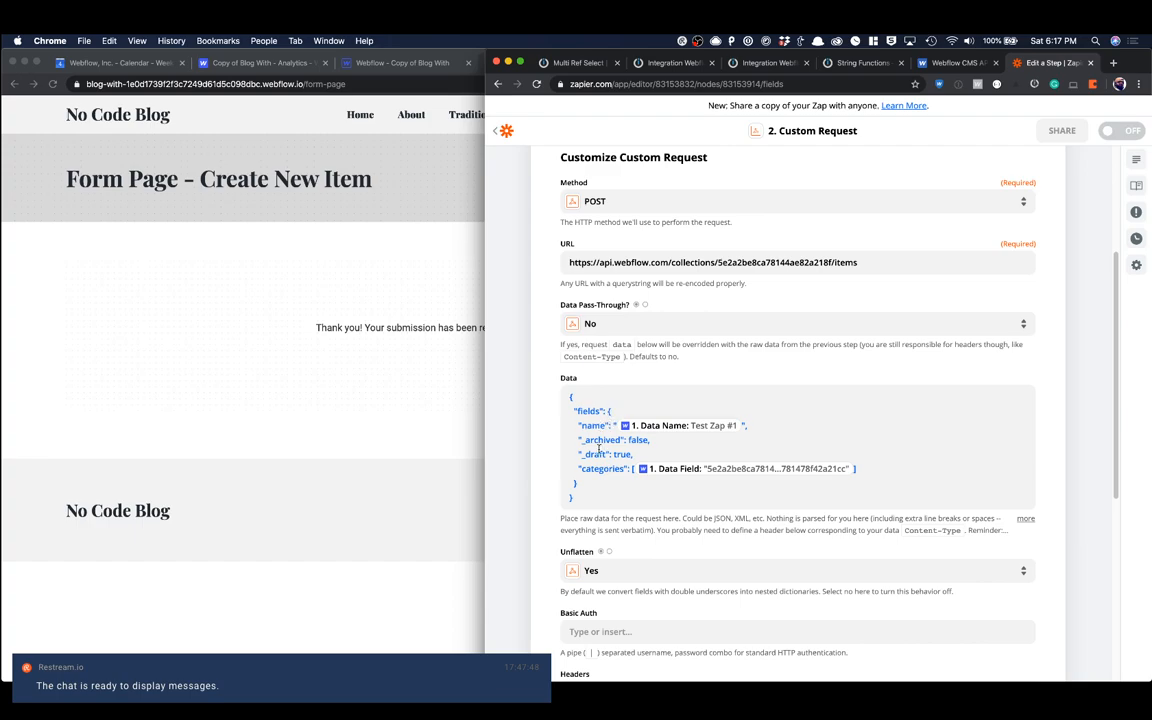
scroll(641, 509, "down", 2)
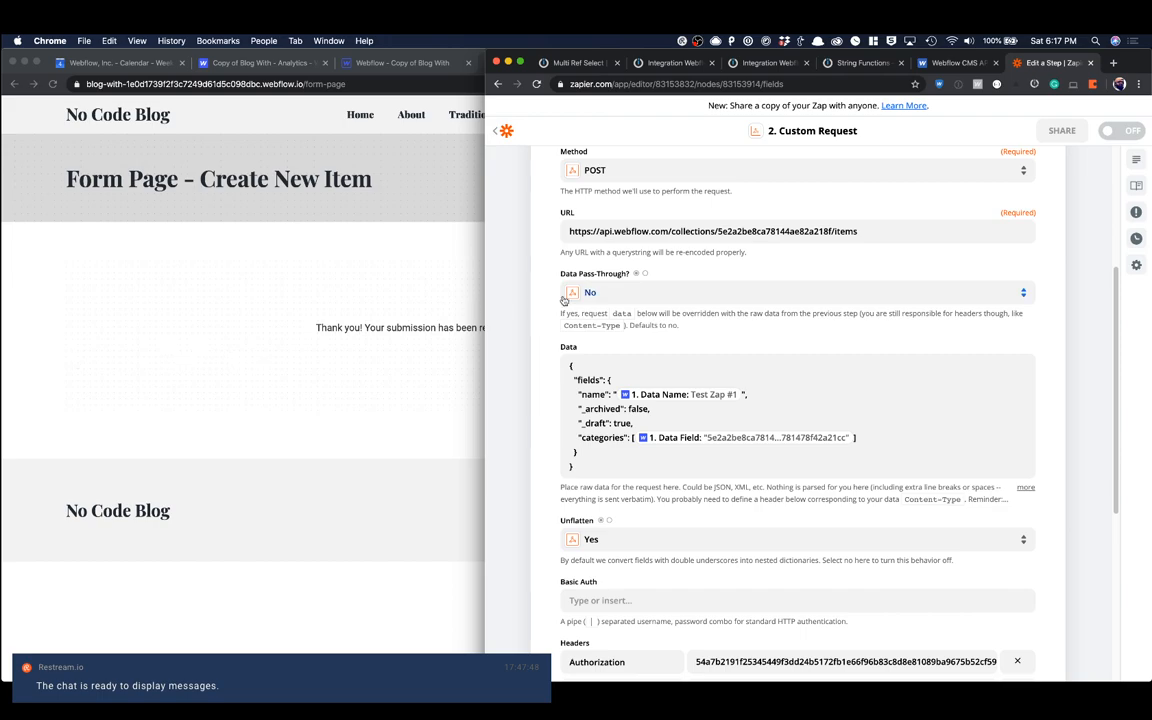
scroll(760, 400, "up", 5)
Step: Reselect POST as the request method, continue to the test stage and send the test custom request again
left_click(595, 330)
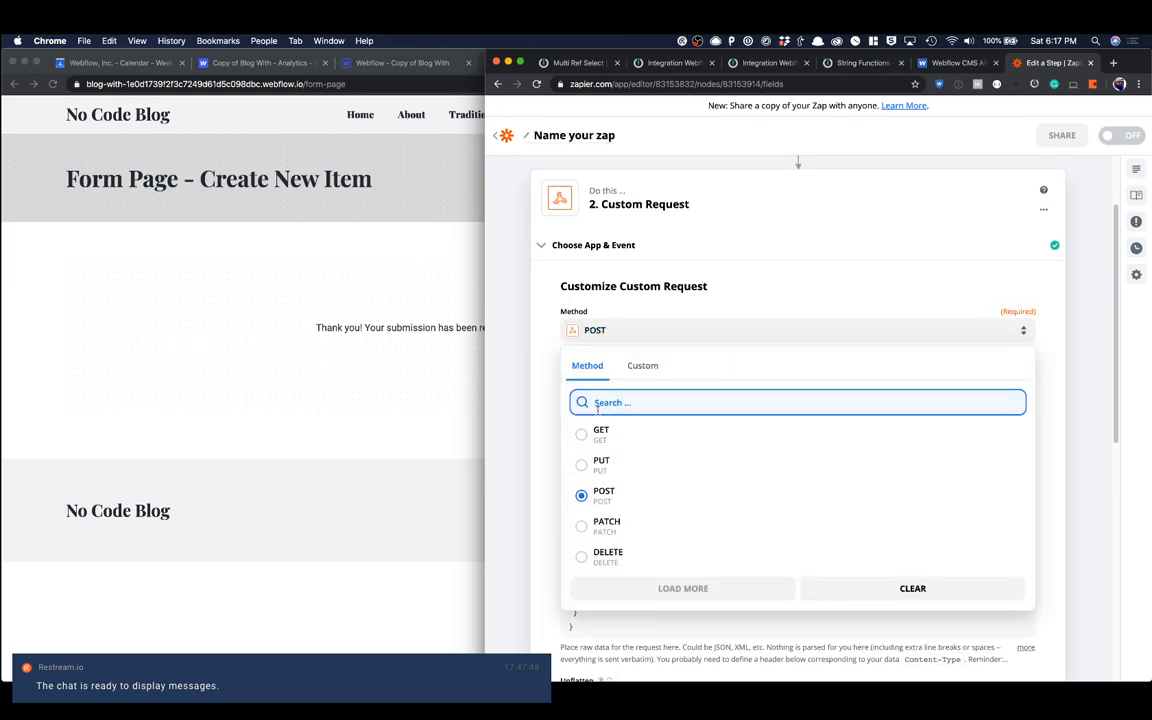
left_click(603, 491)
scroll(831, 480, "down", 5)
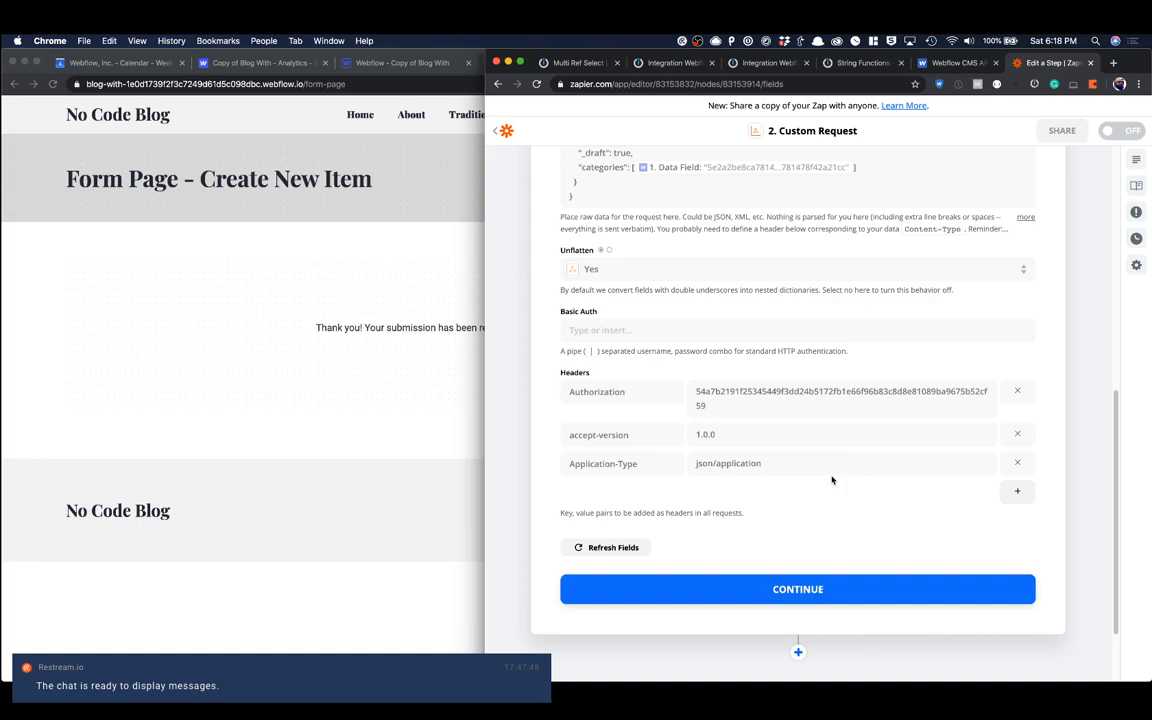
left_click(890, 598)
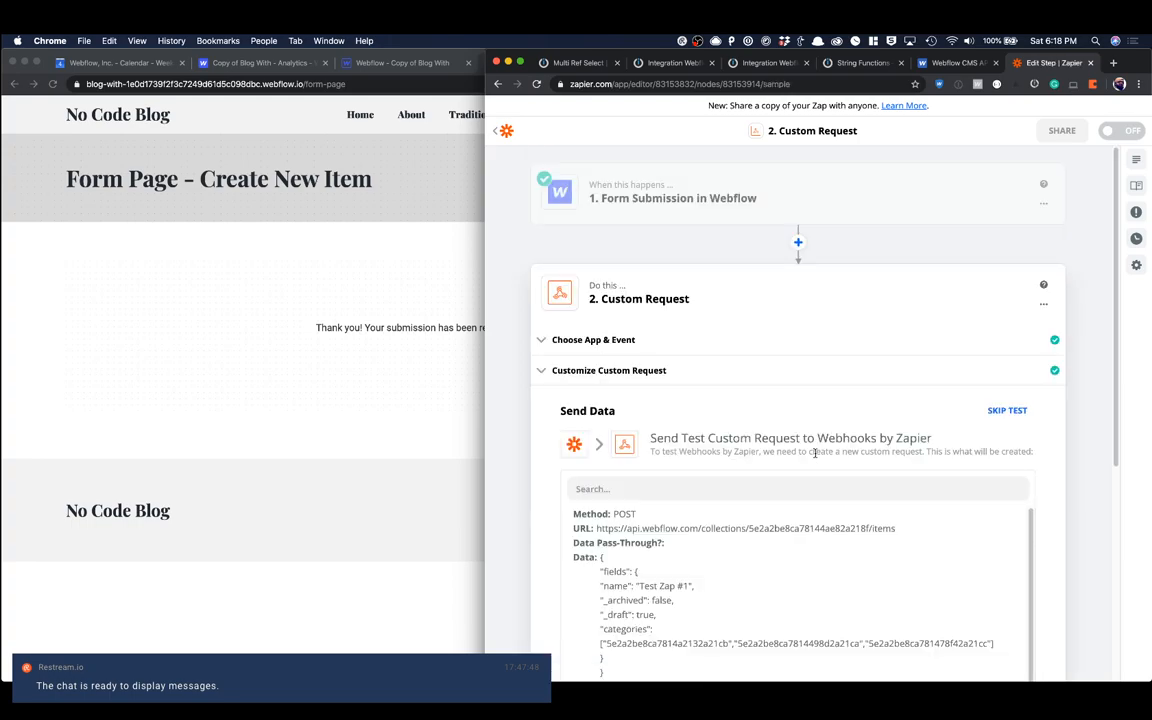
scroll(816, 467, "down", 5)
left_click(880, 489)
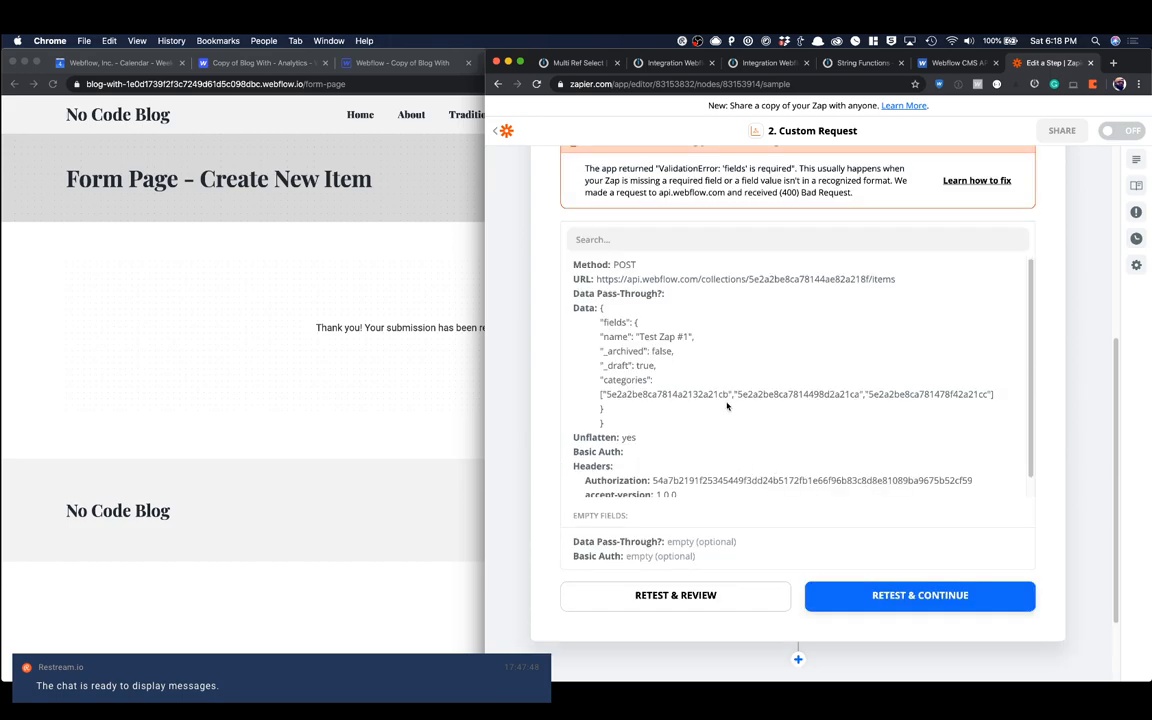
scroll(727, 405, "up", 3)
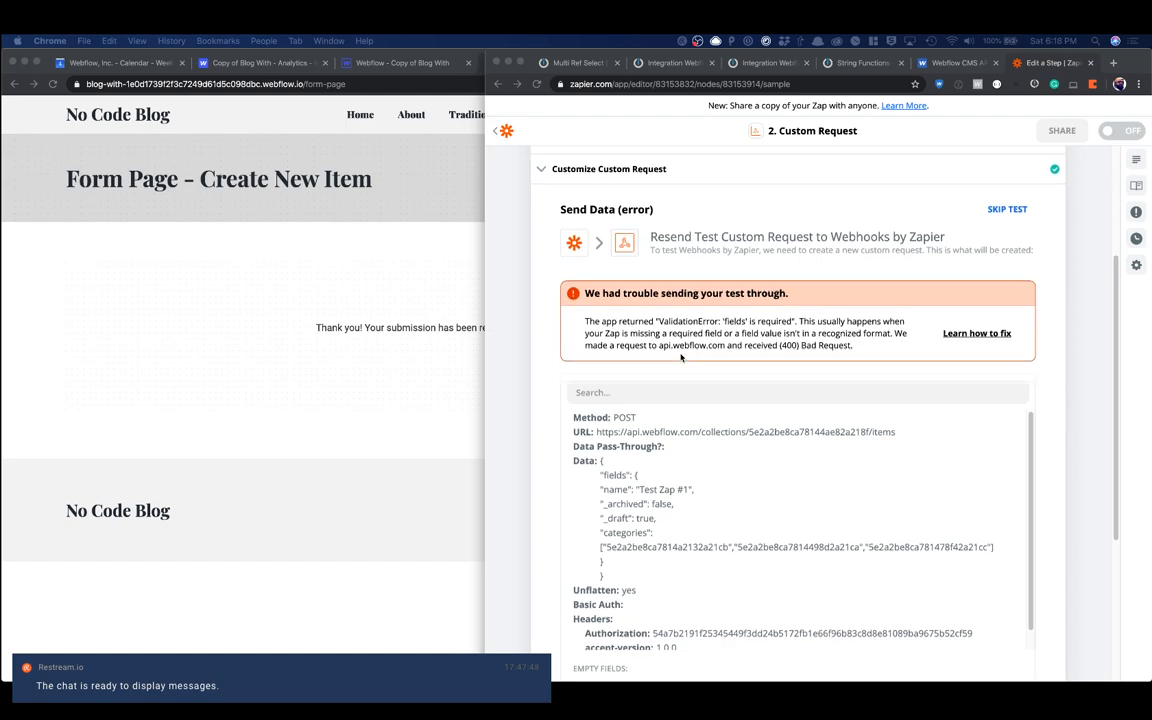
Step: Switch to the Webflow Designer and check the Blog Posts collection's field list for required fields, leaving its settings without saving
left_click(405, 247)
left_click(401, 63)
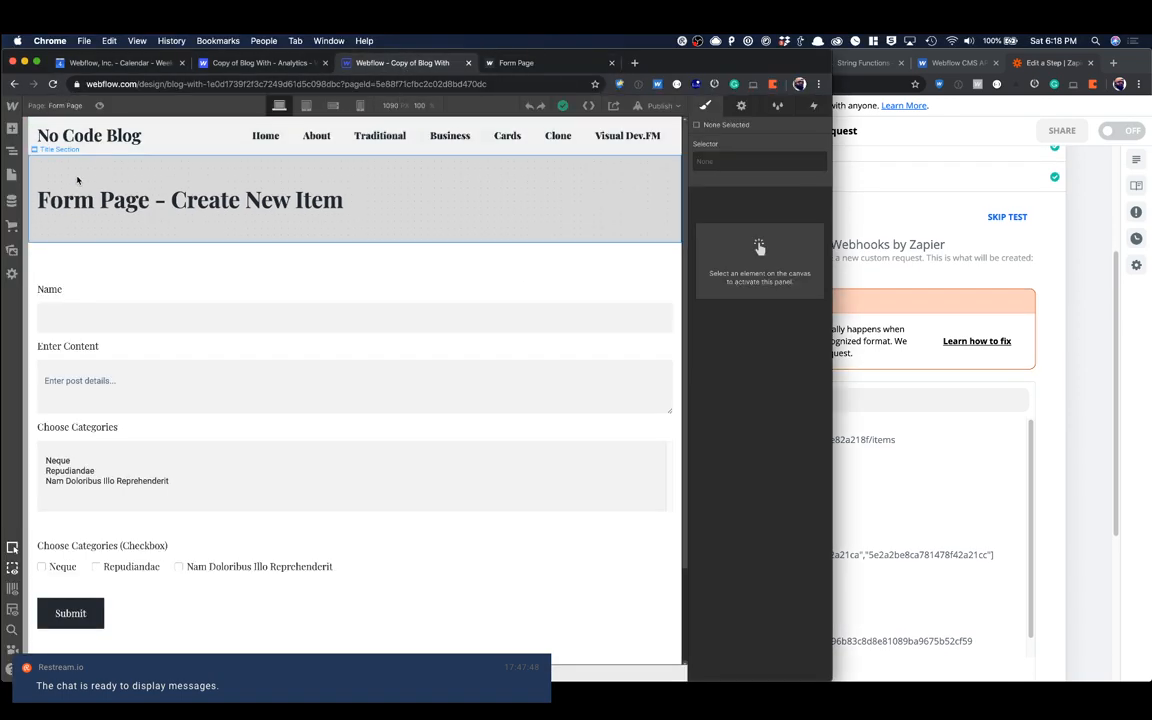
left_click(12, 200)
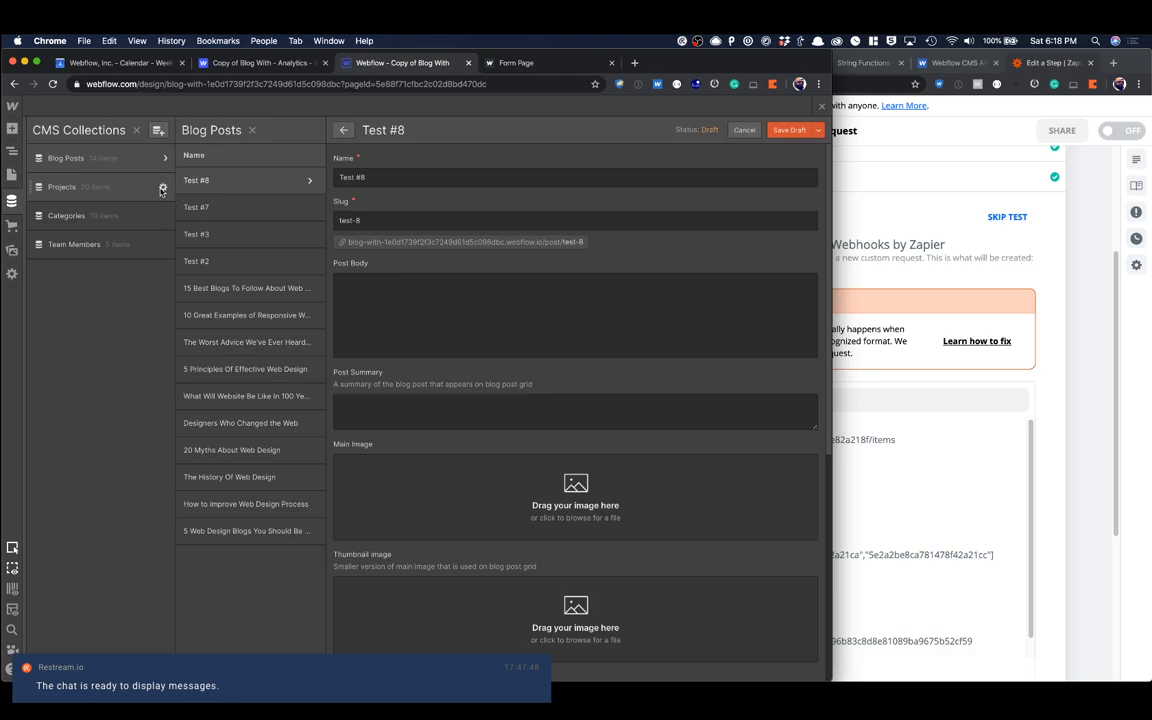
left_click(163, 158)
scroll(294, 326, "down", 2)
scroll(294, 326, "down", 1)
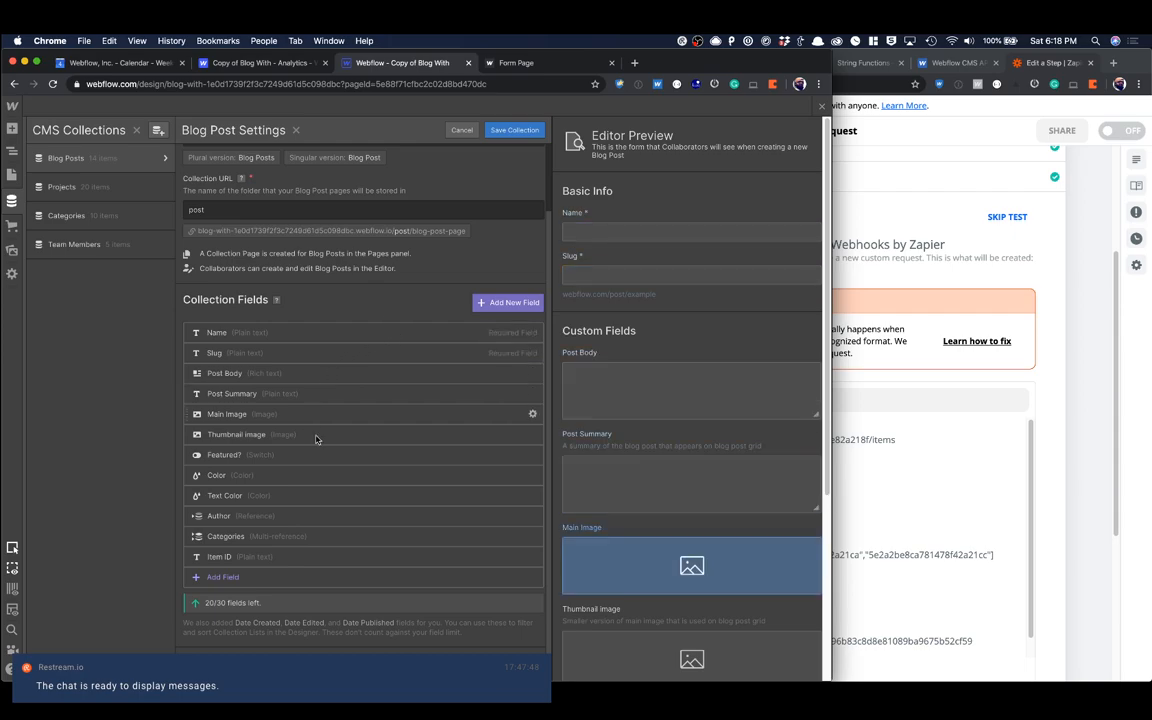
left_click(462, 131)
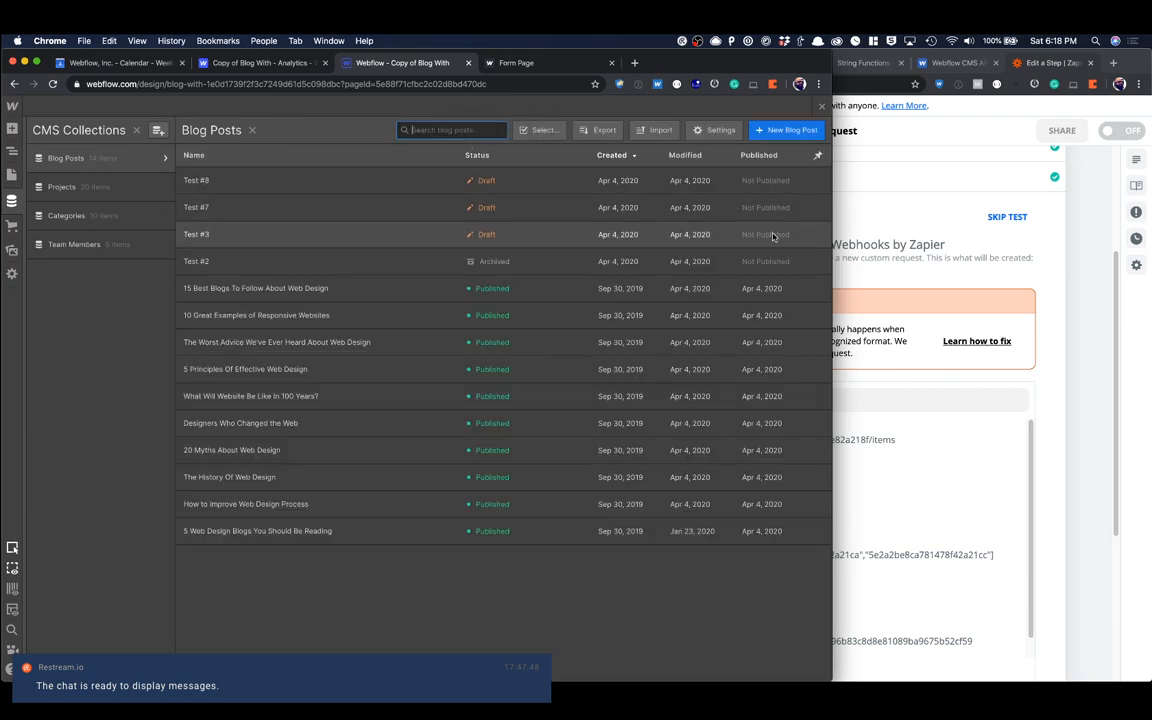
Step: Return to the Zapier window and examine the error details, data and headers of the test request
left_click(860, 195)
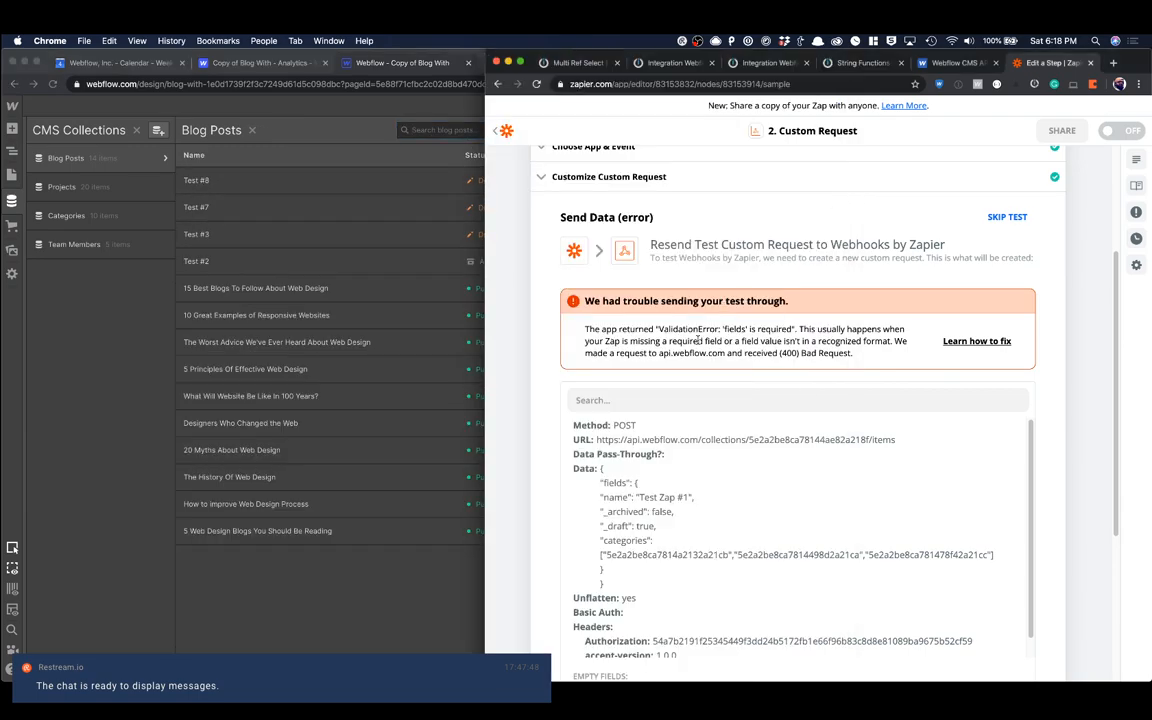
scroll(697, 340, "down", 2)
scroll(697, 340, "down", 3)
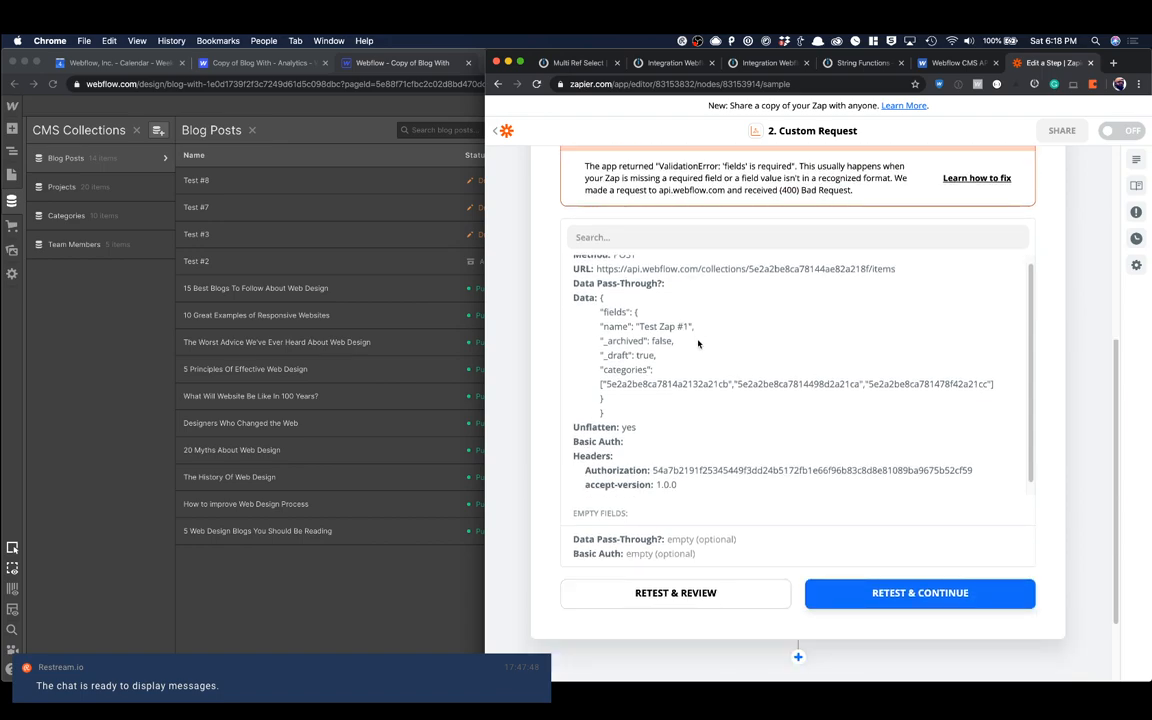
scroll(697, 340, "up", 1)
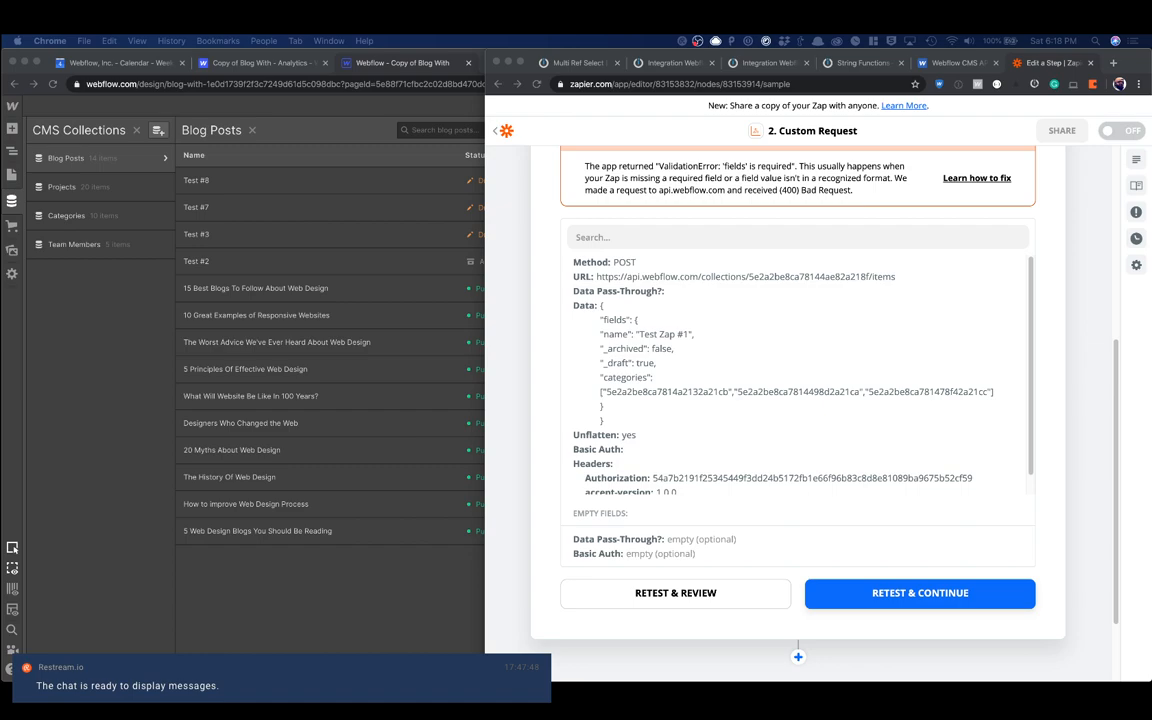
left_click(560, 346)
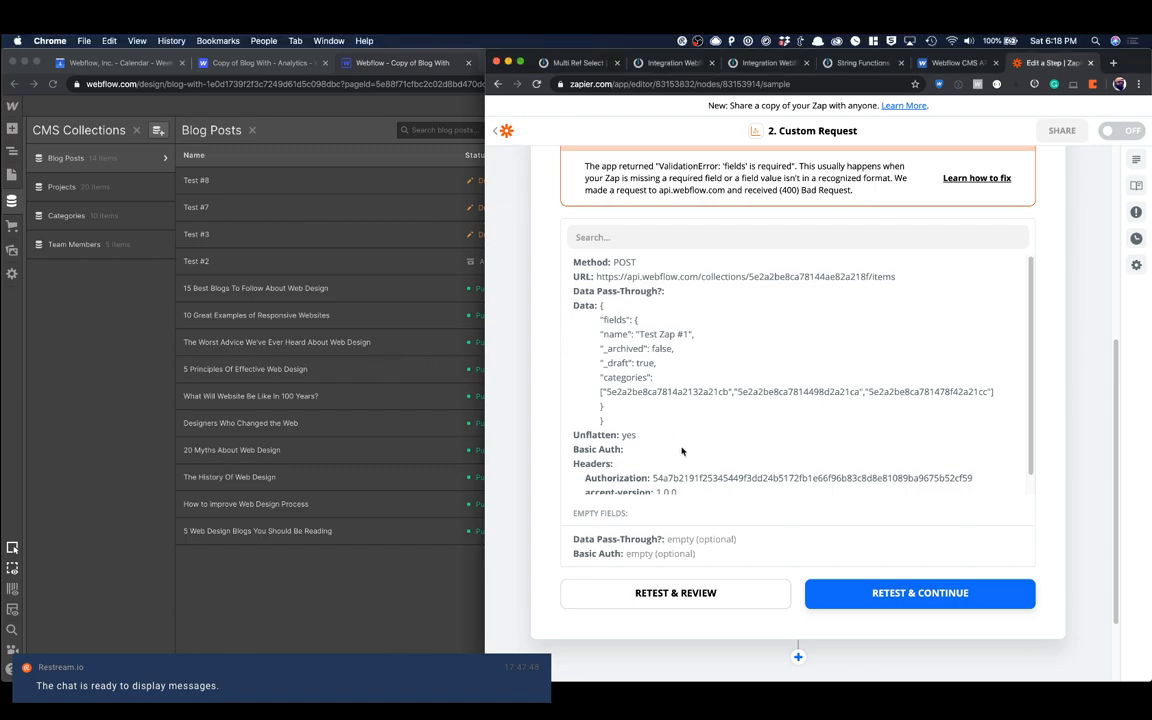
Step: Reopen the custom request's settings, keep Data Pass-Through at No, and recheck the URL, data body and headers
scroll(683, 451, "up", 5)
left_click(651, 378)
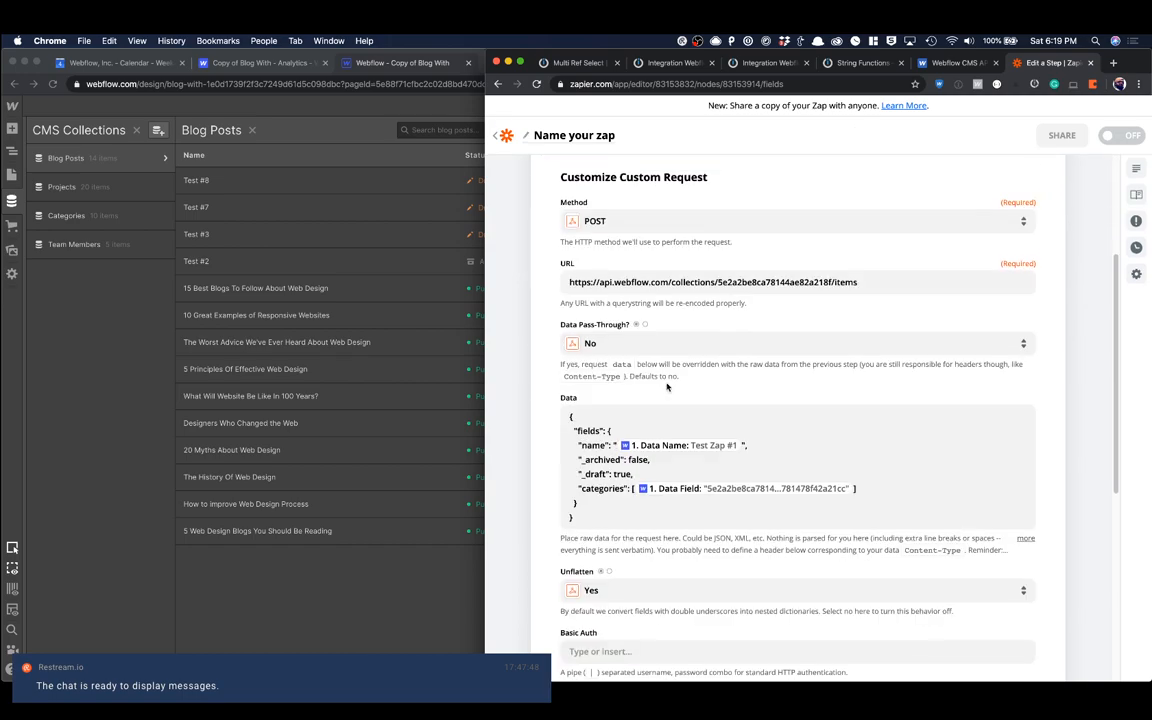
triple_click(633, 271)
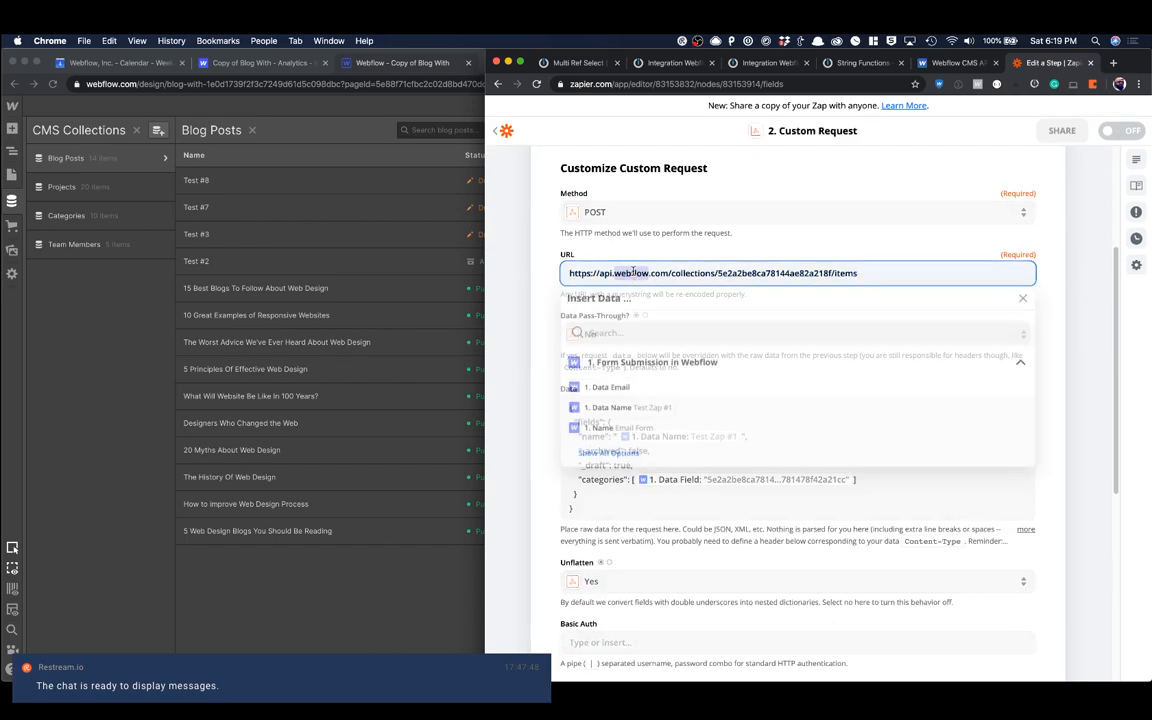
left_click(658, 237)
left_click(609, 339)
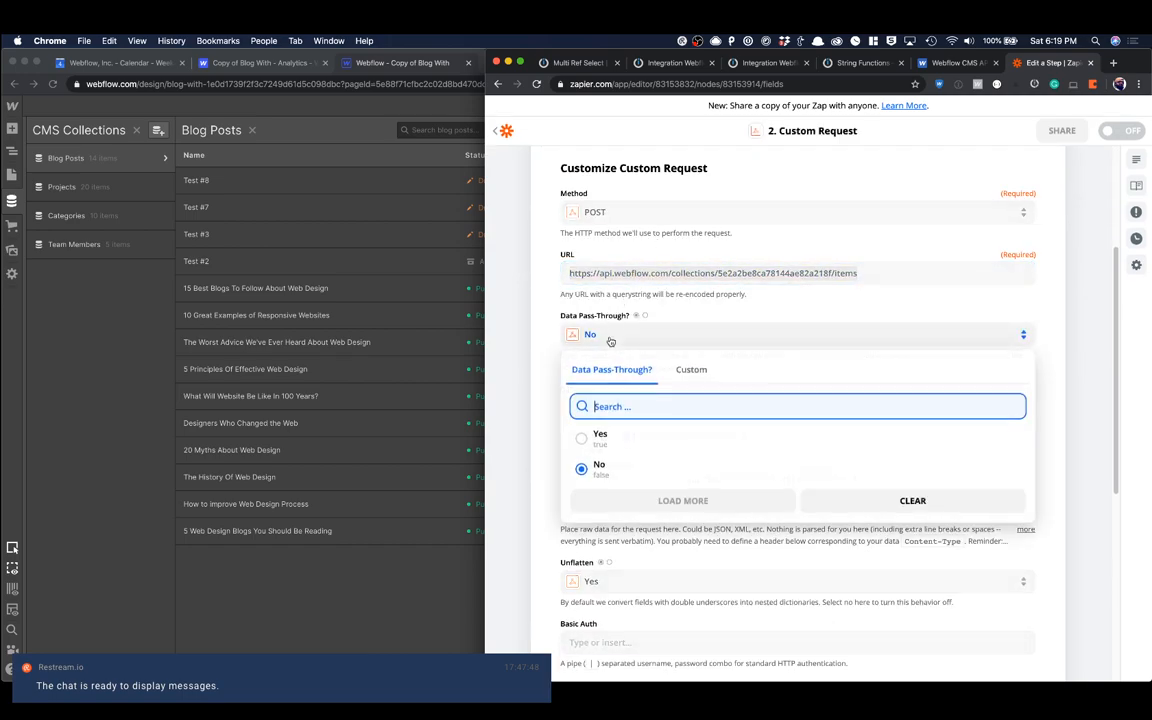
left_click(605, 463)
scroll(580, 391, "down", 4)
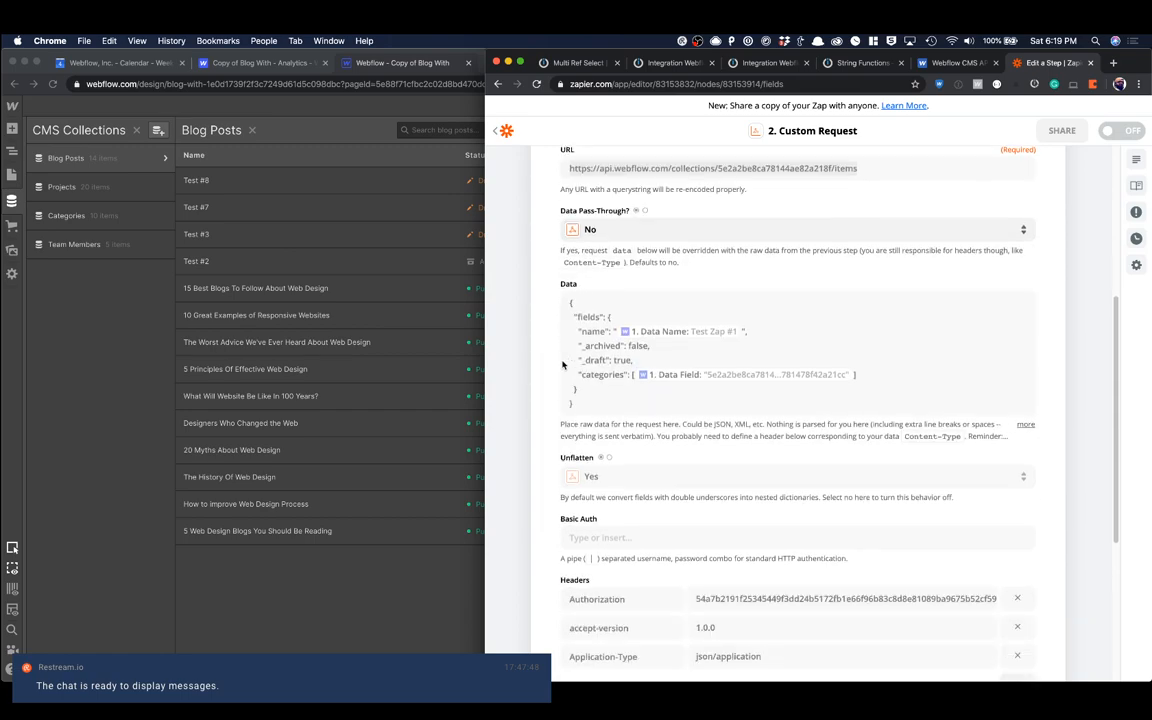
left_click(580, 309)
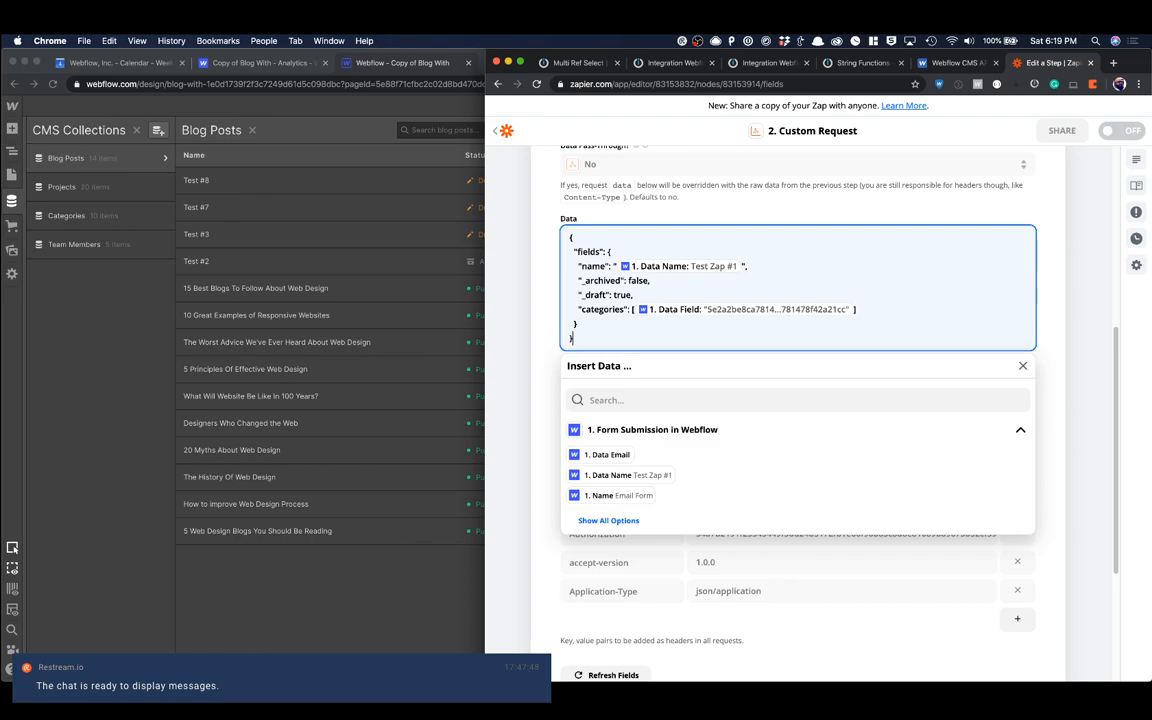
left_click(542, 296)
scroll(637, 411, "down", 2)
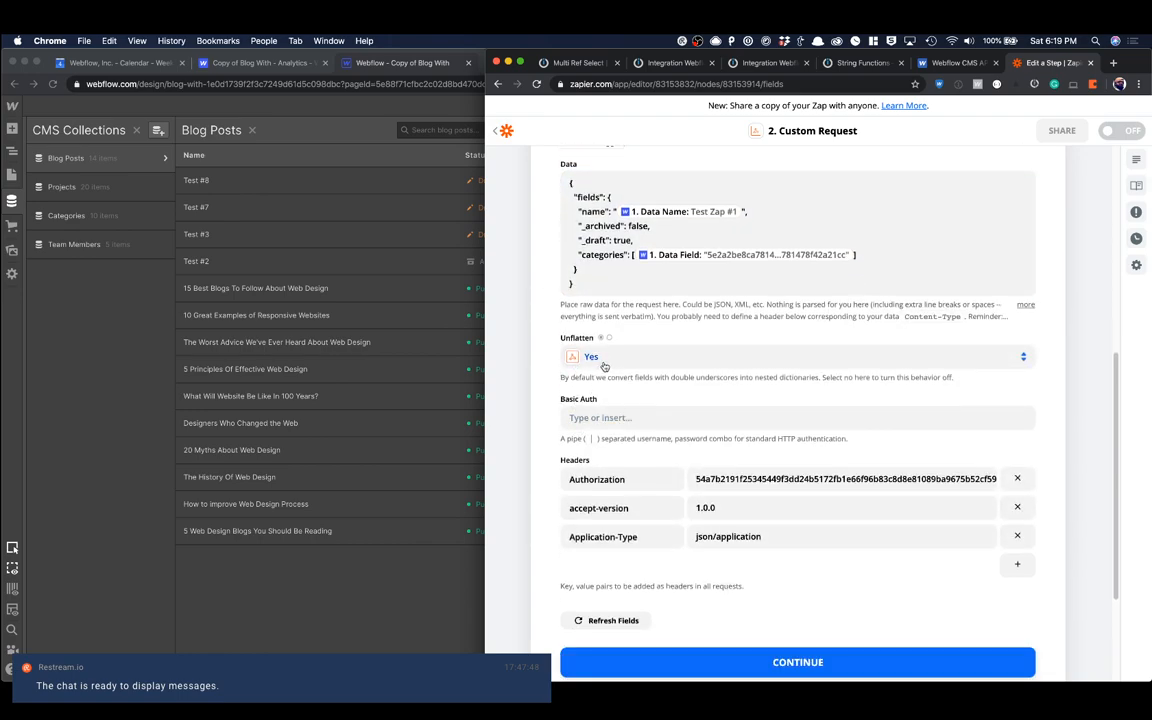
scroll(558, 370, "down", 1)
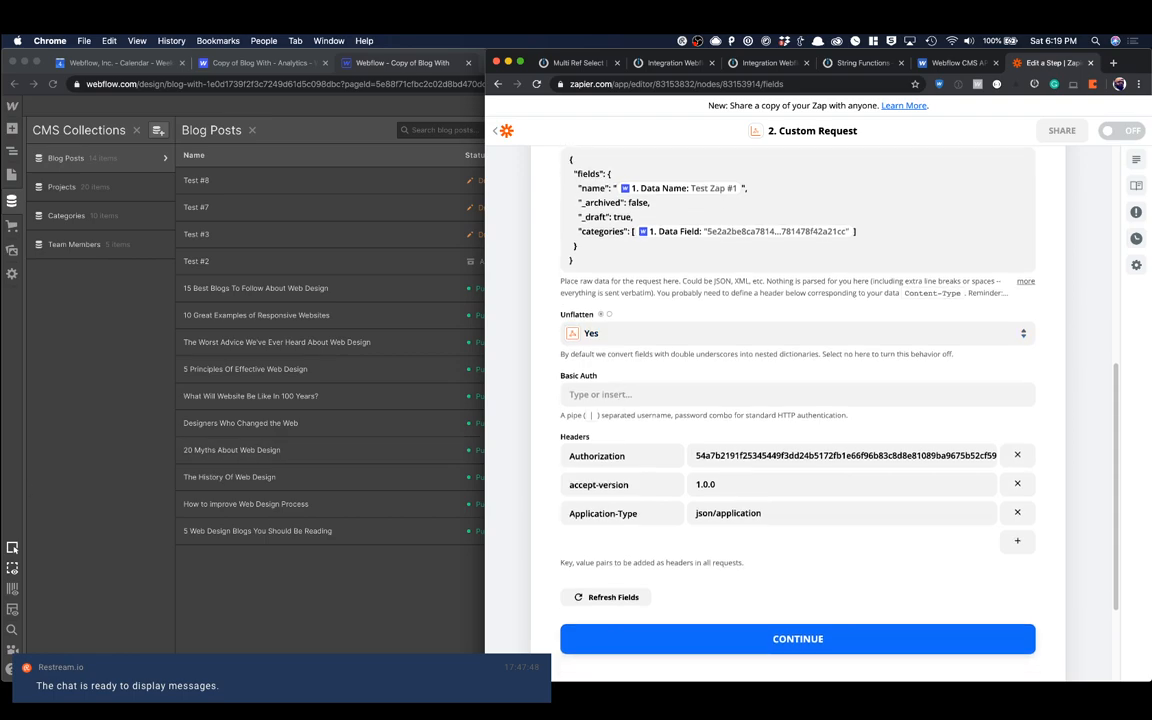
Step: Prefix the API token in the Authorization header's value with "Bearer" and a space, and continue from the request settings
left_click(695, 459)
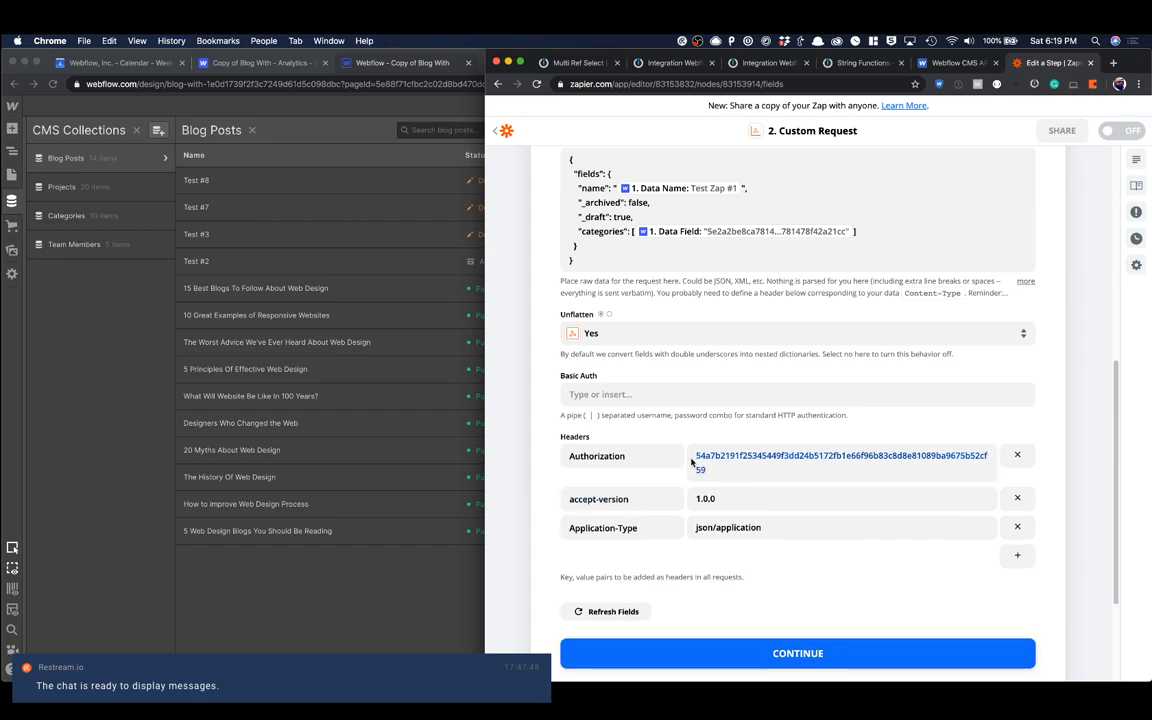
left_click(697, 459)
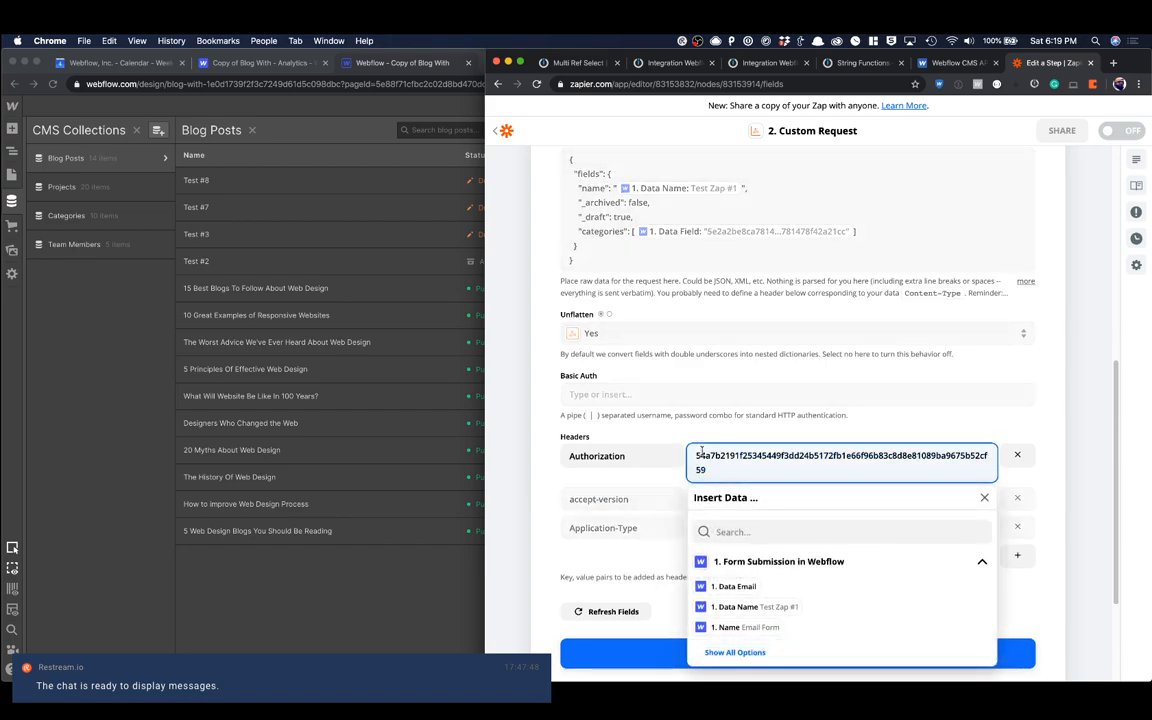
type("Bea")
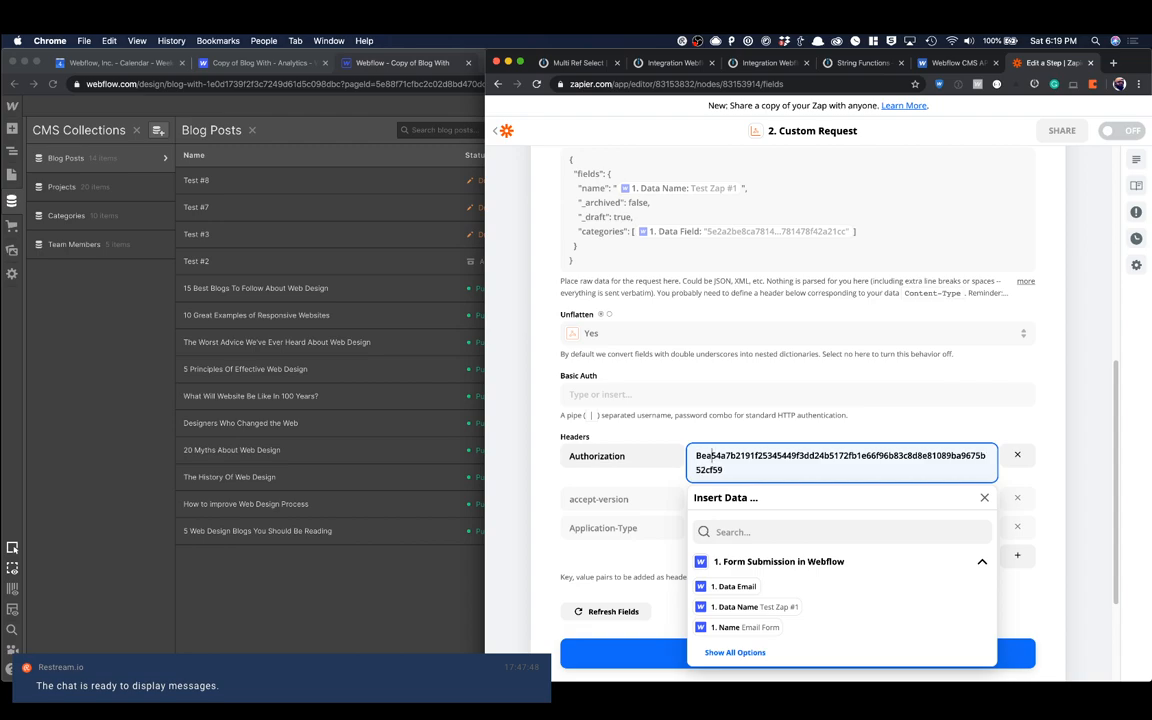
type("rer")
left_click(746, 428)
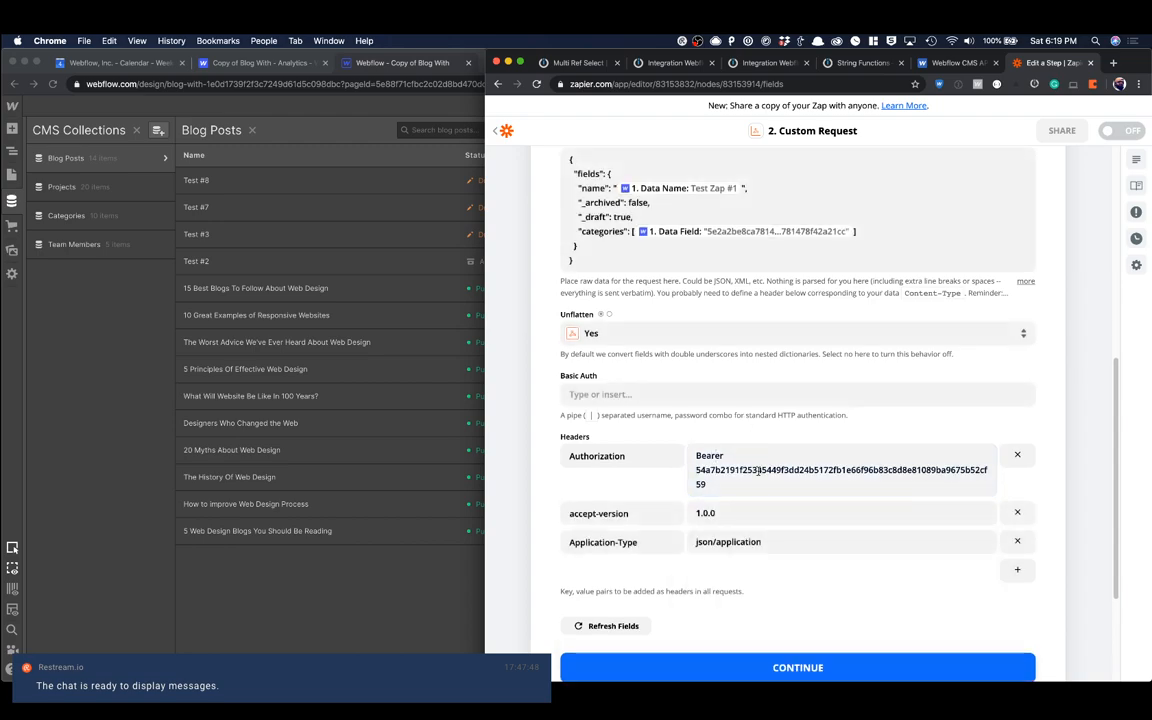
scroll(758, 472, "down", 3)
left_click(746, 508)
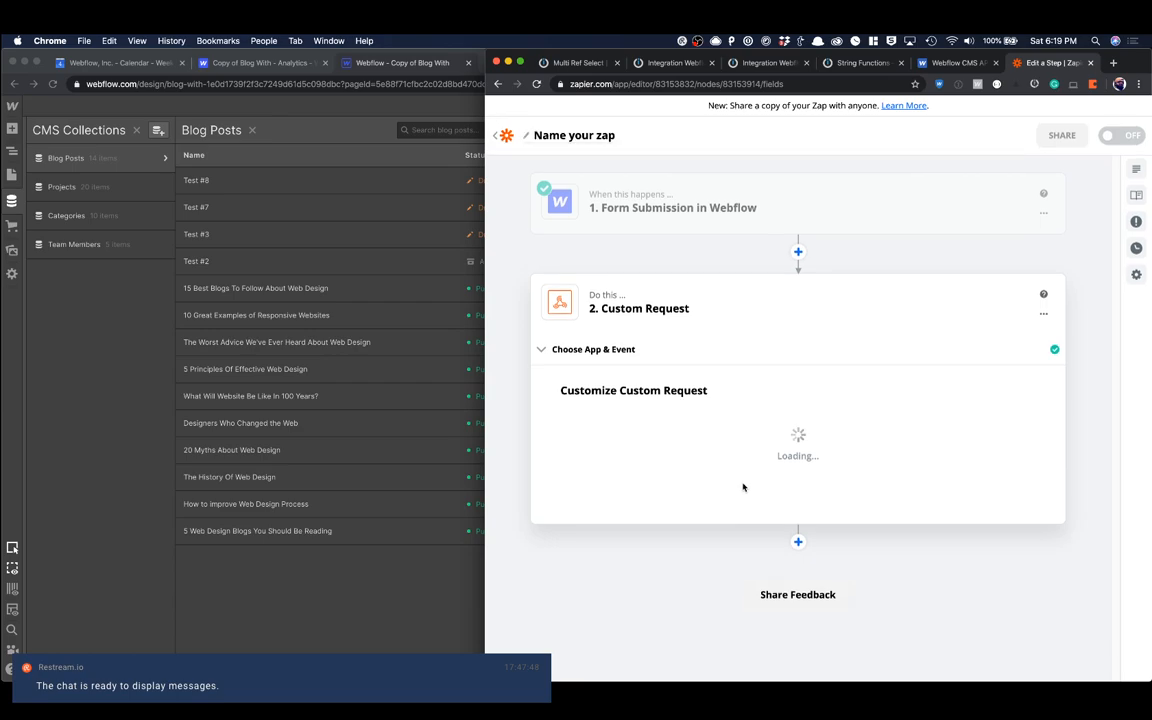
Step: Review the custom request test's error, data and headers, and reopen the request's customization settings
scroll(762, 533, "down", 1)
scroll(968, 540, "down", 5)
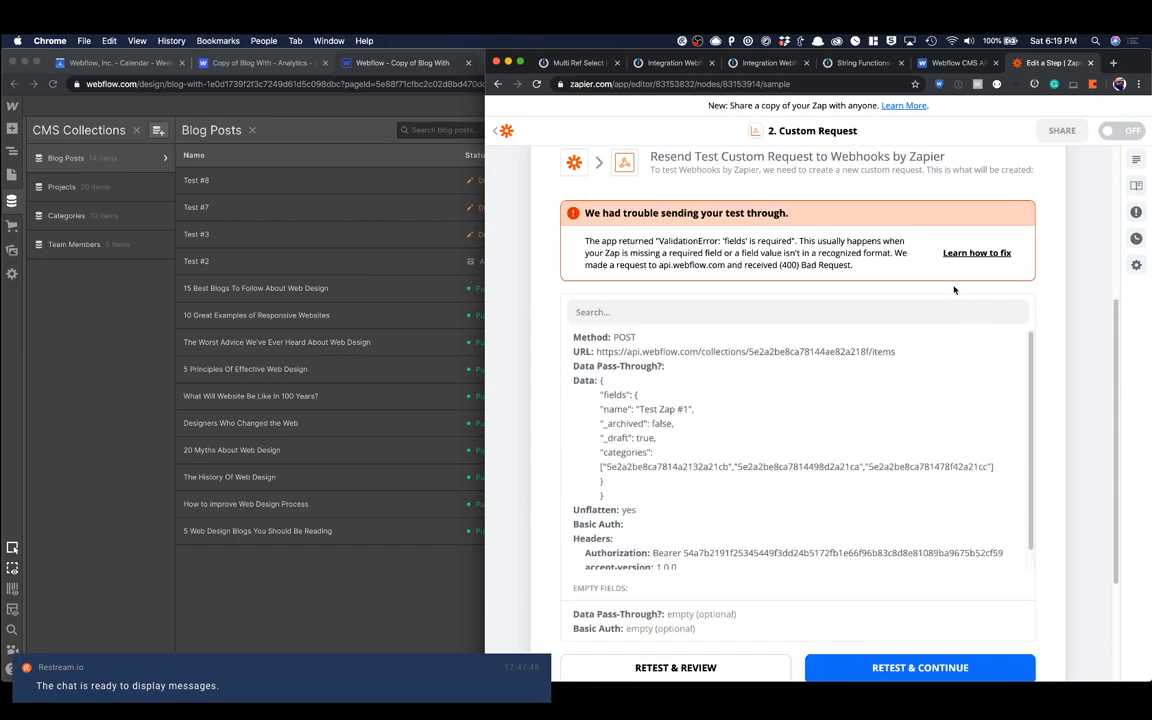
scroll(915, 298, "down", 1)
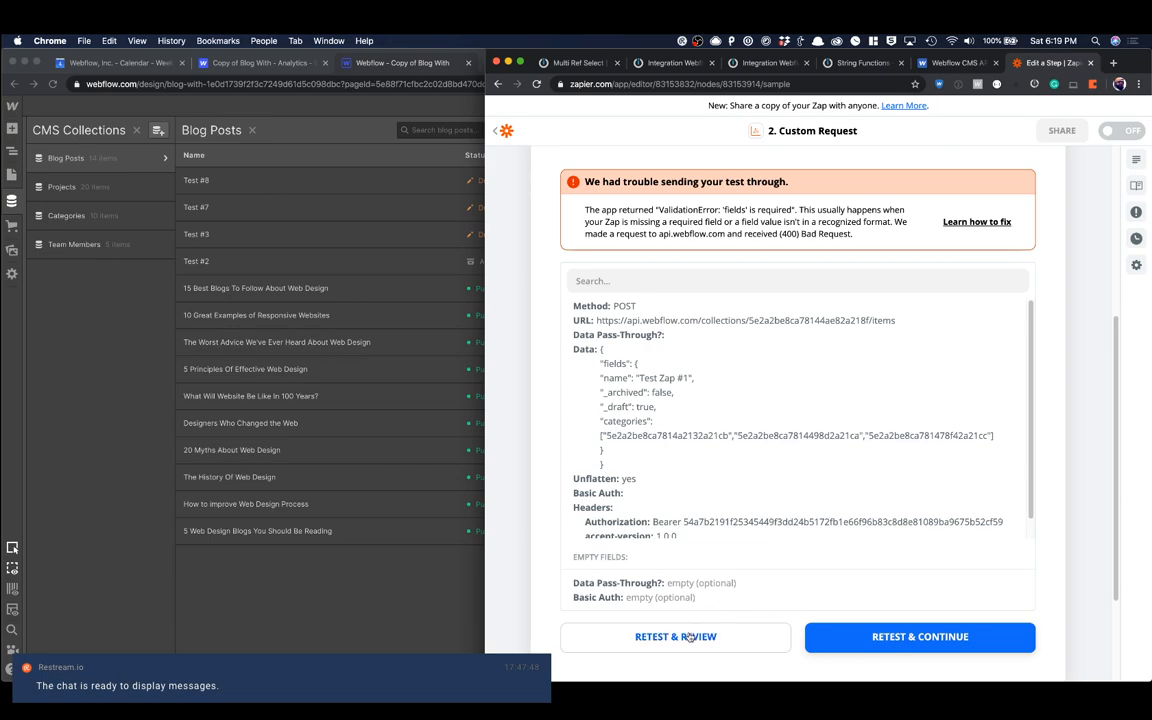
scroll(738, 447, "up", 3)
scroll(738, 447, "up", 1)
left_click(605, 295)
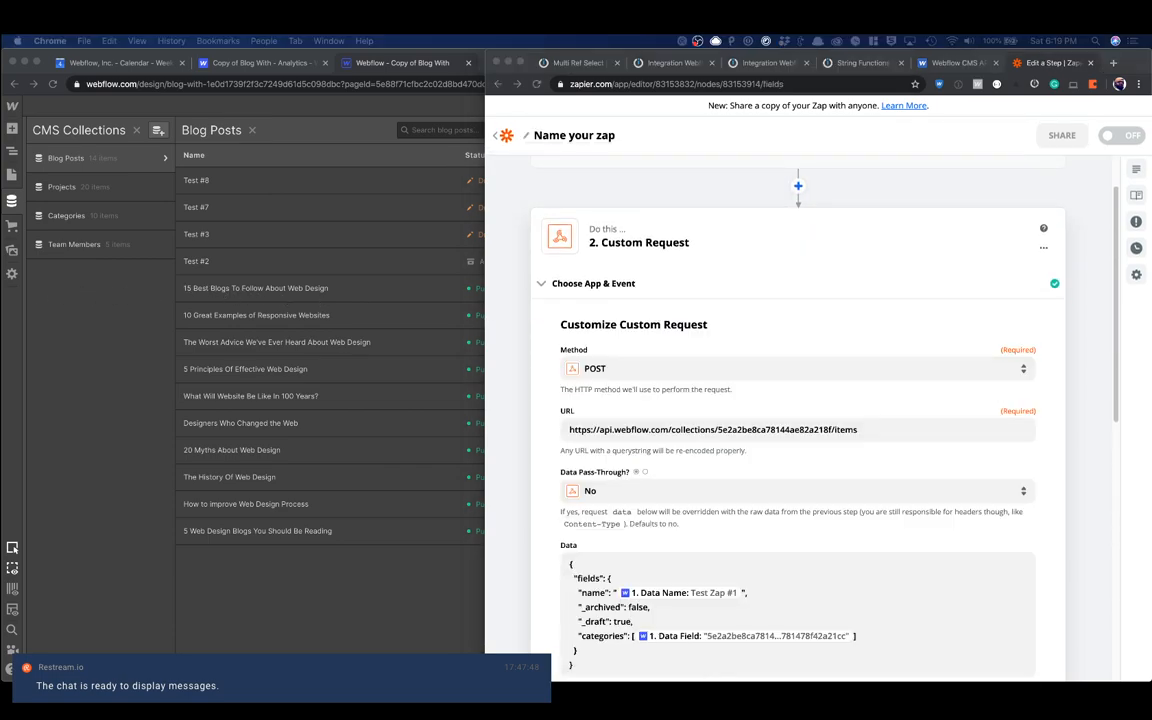
Step: Re-enter the opening brace of the JSON in the Data body and place the text cursor after the Data Name value
scroll(755, 485, "down", 3)
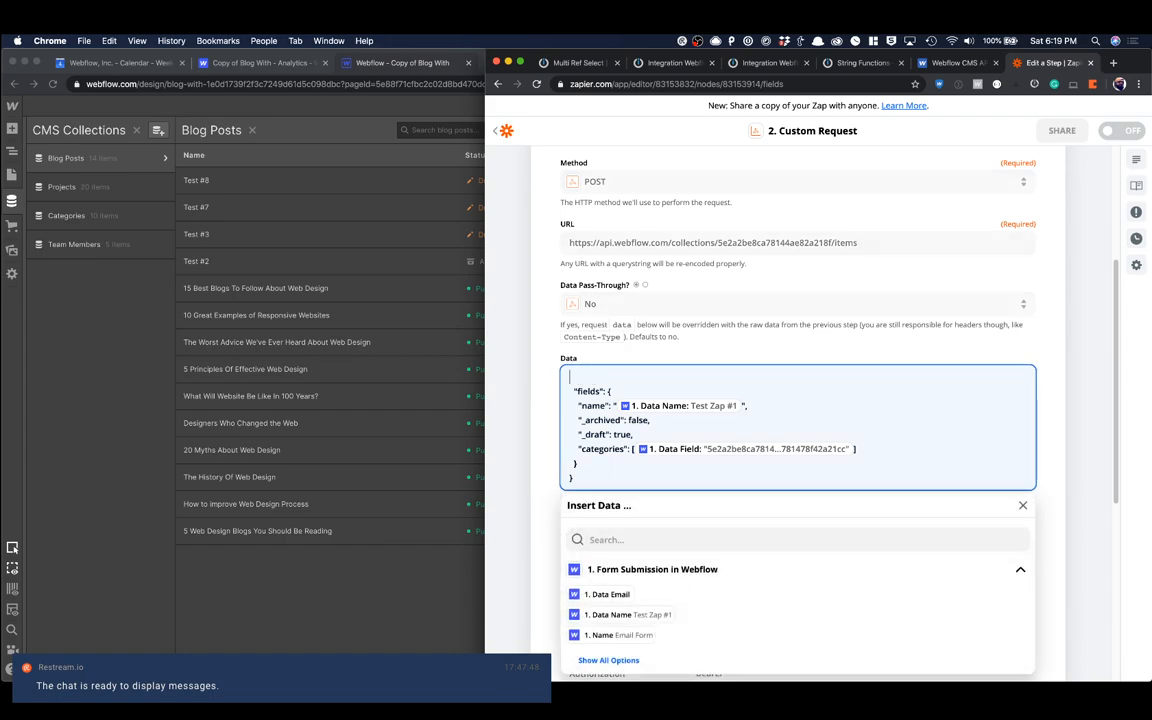
left_click(570, 391)
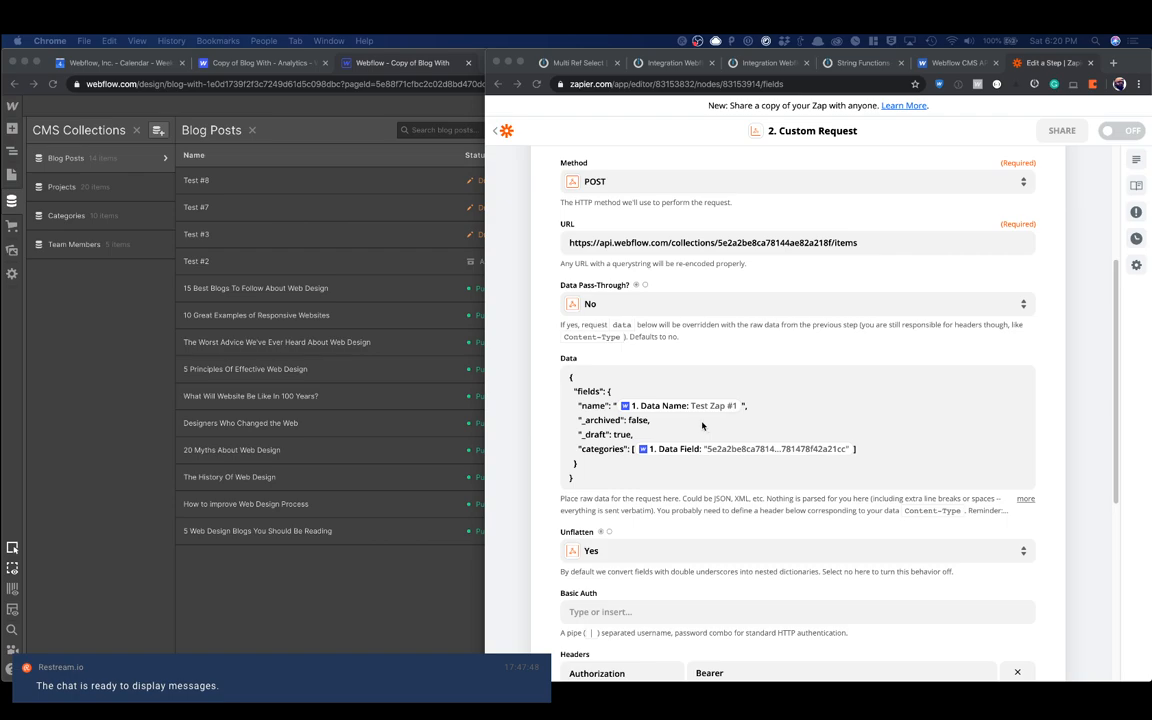
left_click(744, 407)
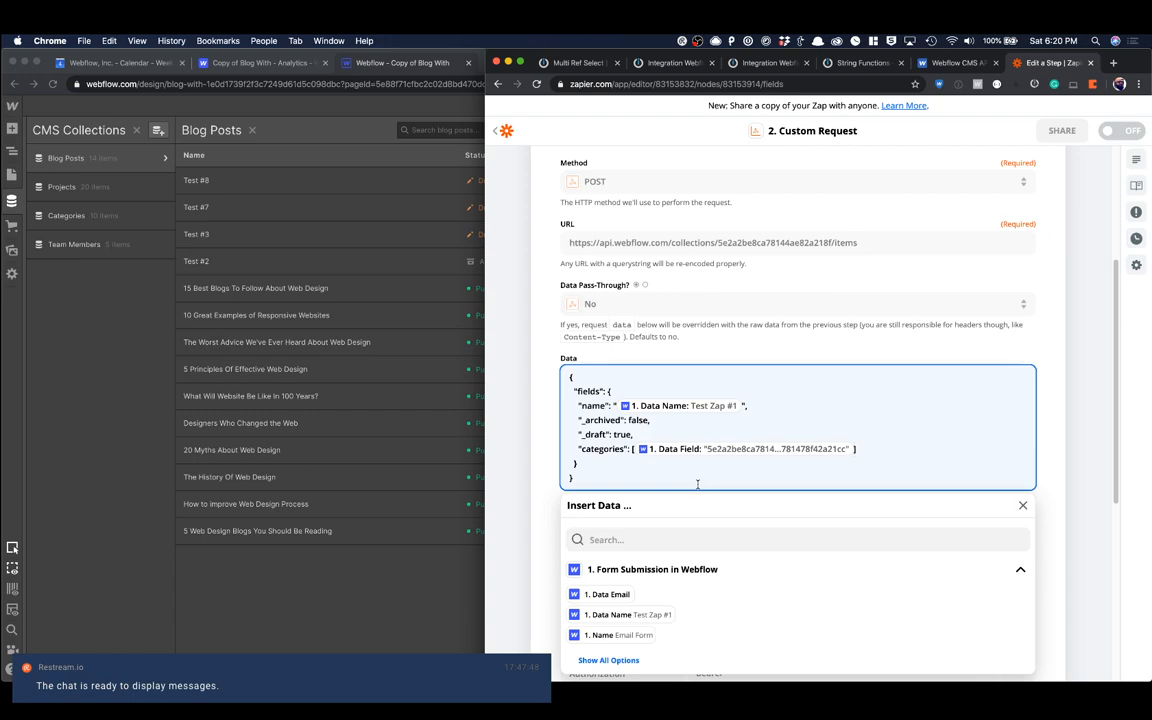
Step: Try the custom request with the PATCH method, continue from the settings and send the test
scroll(560, 450, "down", 5)
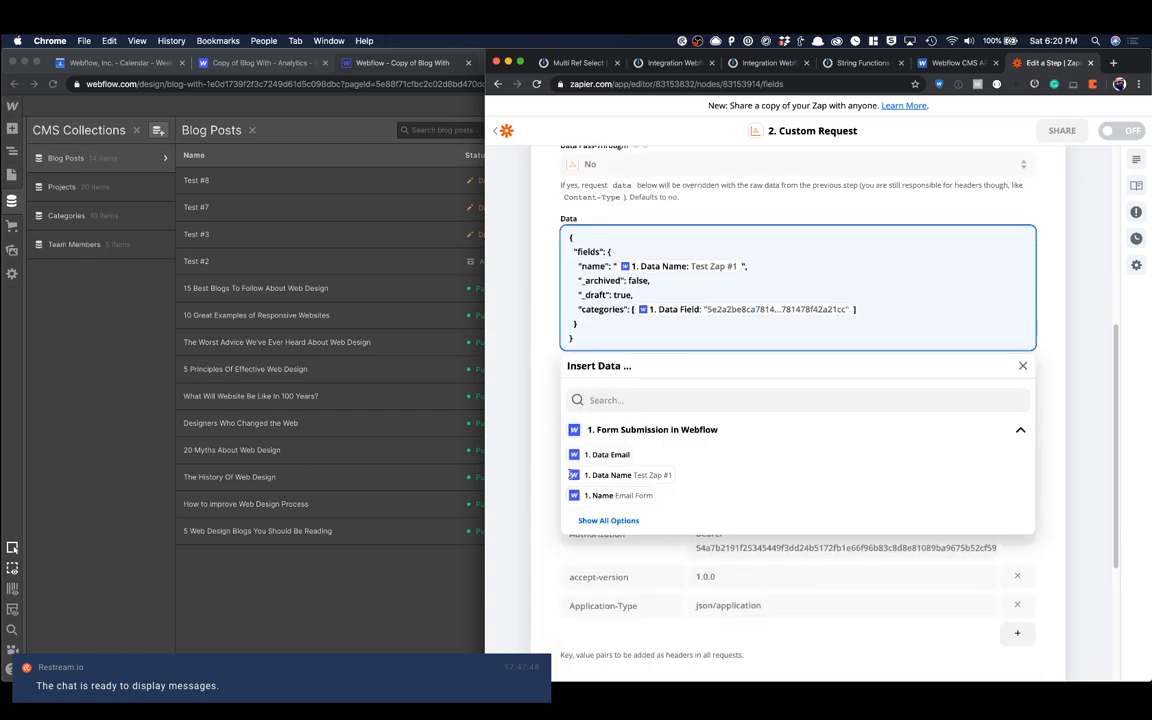
left_click(513, 388)
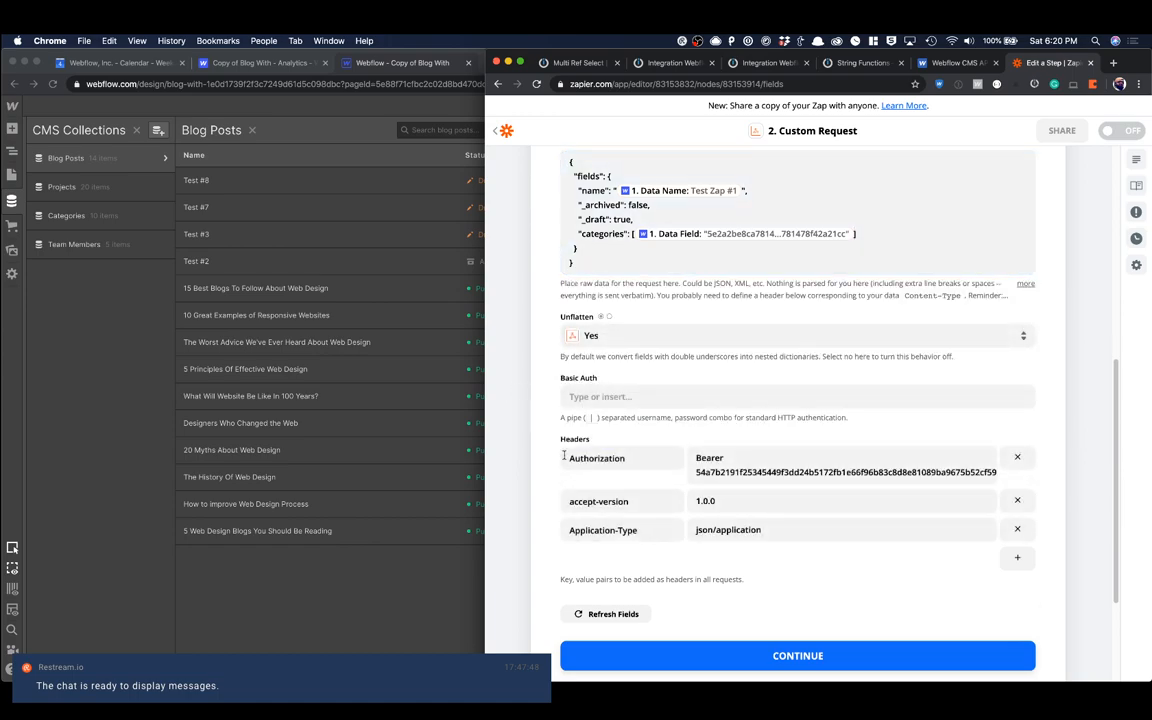
scroll(797, 672, "down", 2)
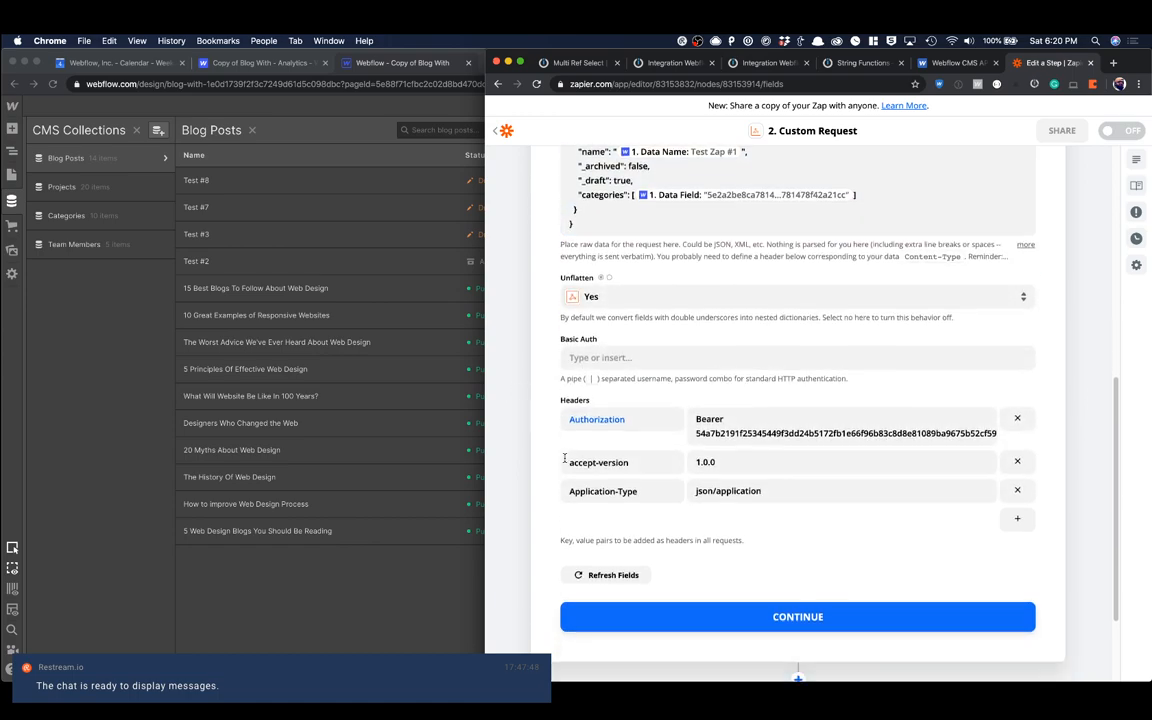
left_click(610, 554)
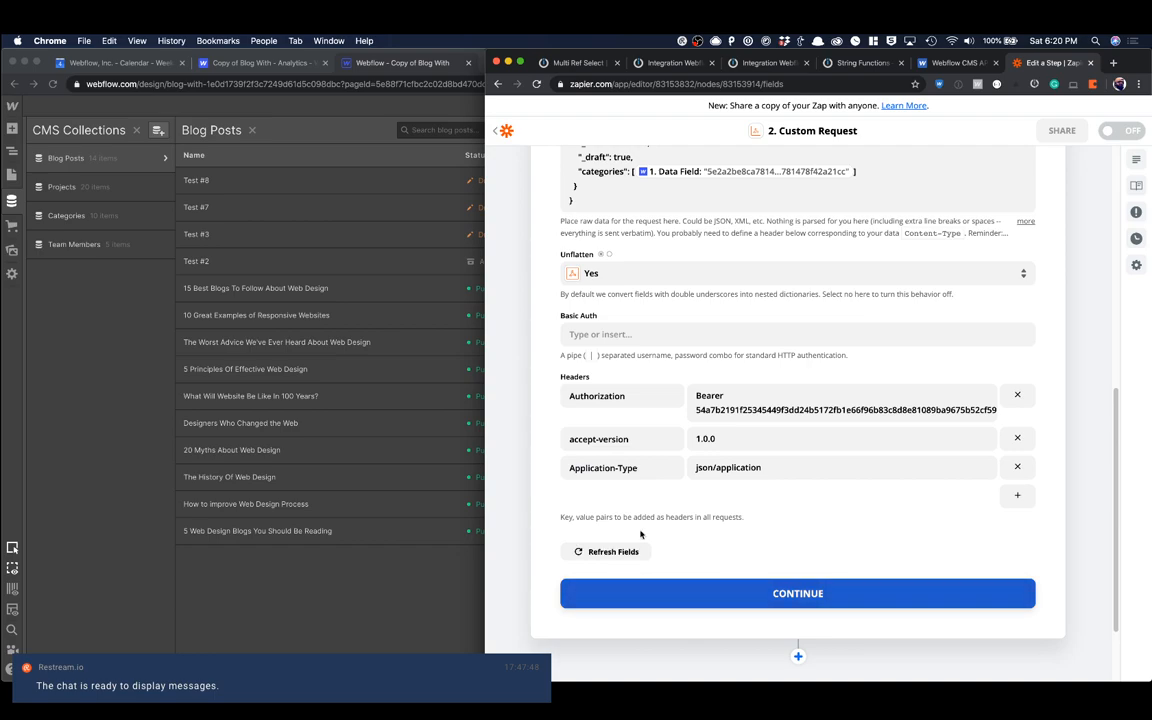
left_click(640, 361)
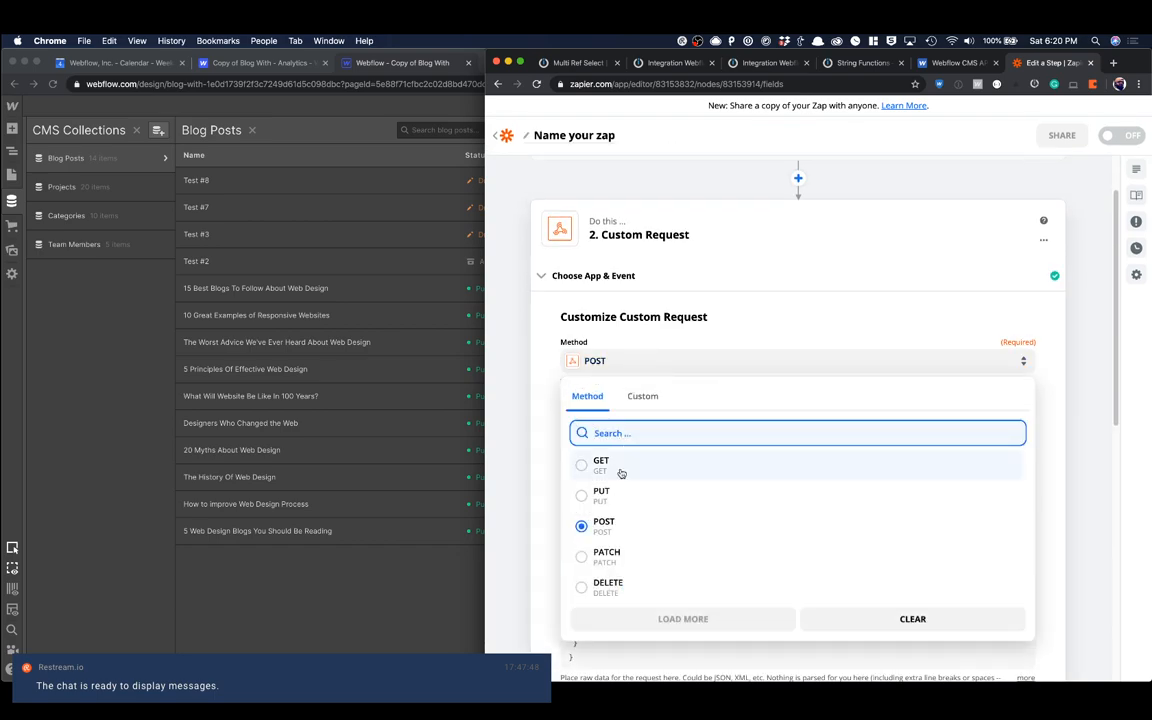
left_click(610, 556)
scroll(769, 538, "down", 5)
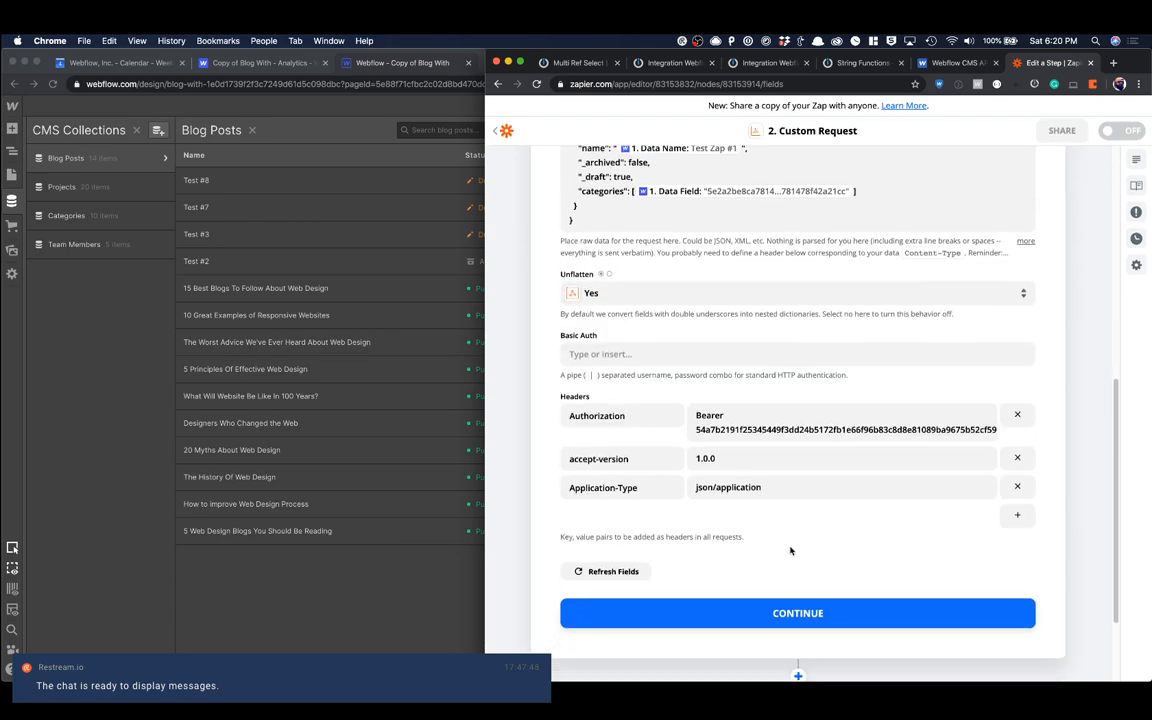
left_click(760, 612)
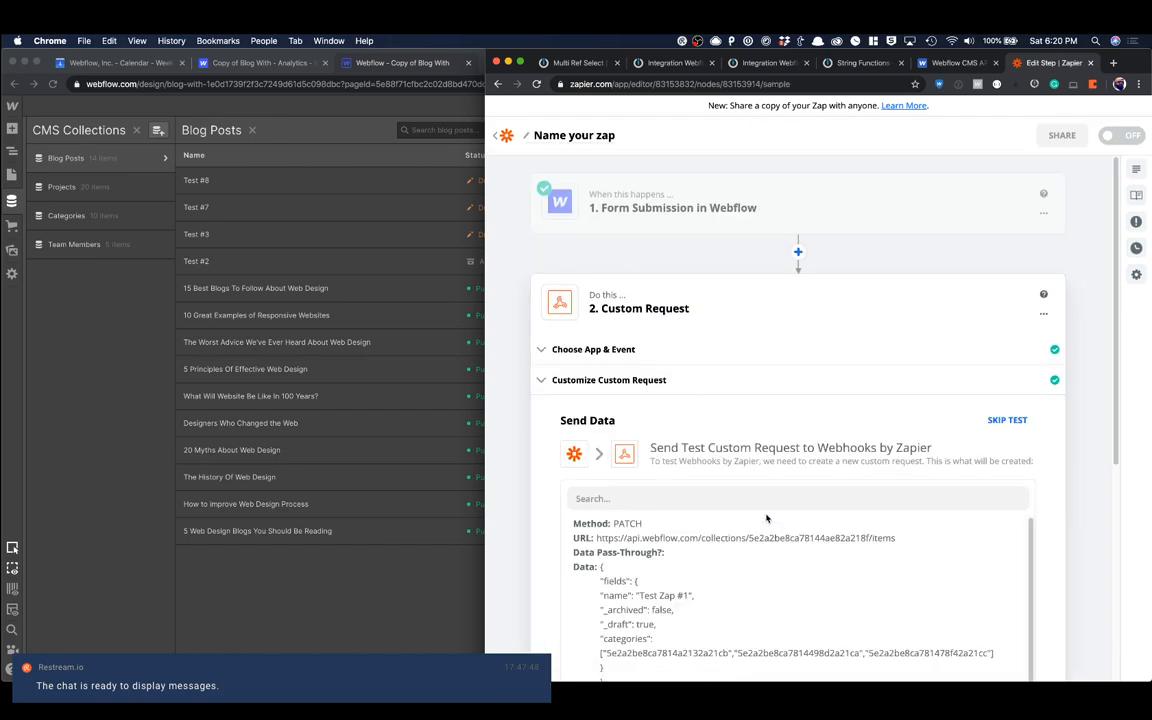
scroll(765, 519, "down", 5)
left_click(777, 494)
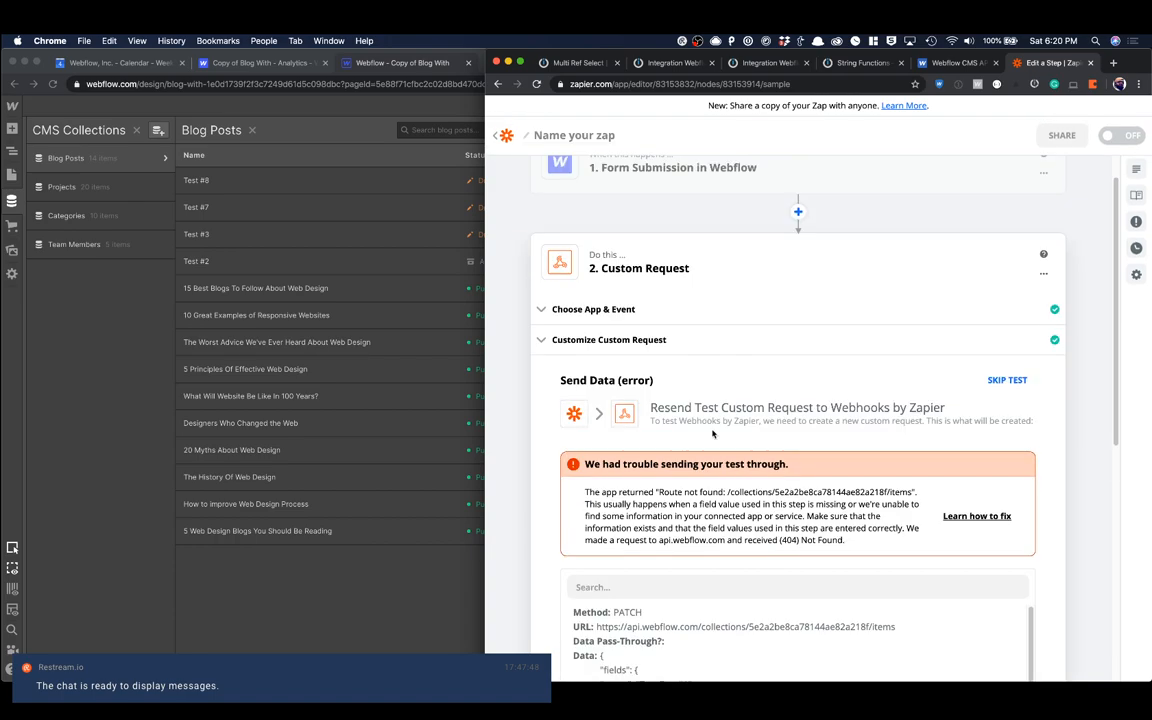
Step: Set the custom request's method back to POST, resend the test and review the error and submitted data
left_click(627, 339)
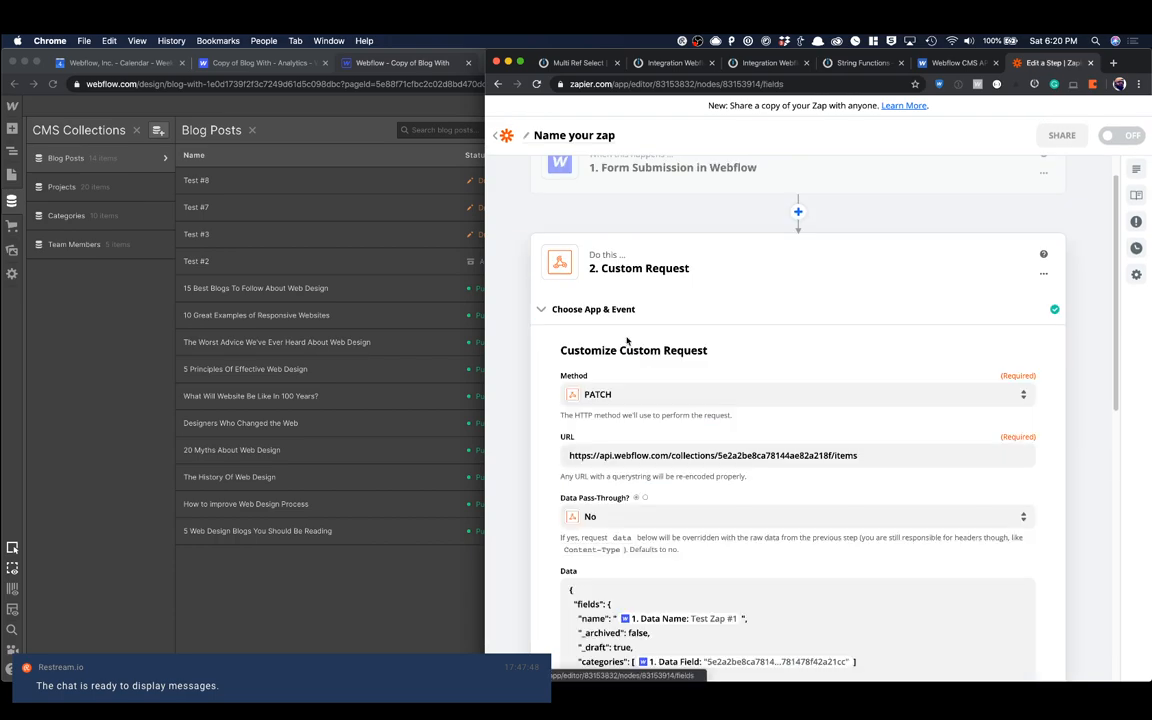
scroll(684, 436, "down", 3)
scroll(684, 436, "up", 2)
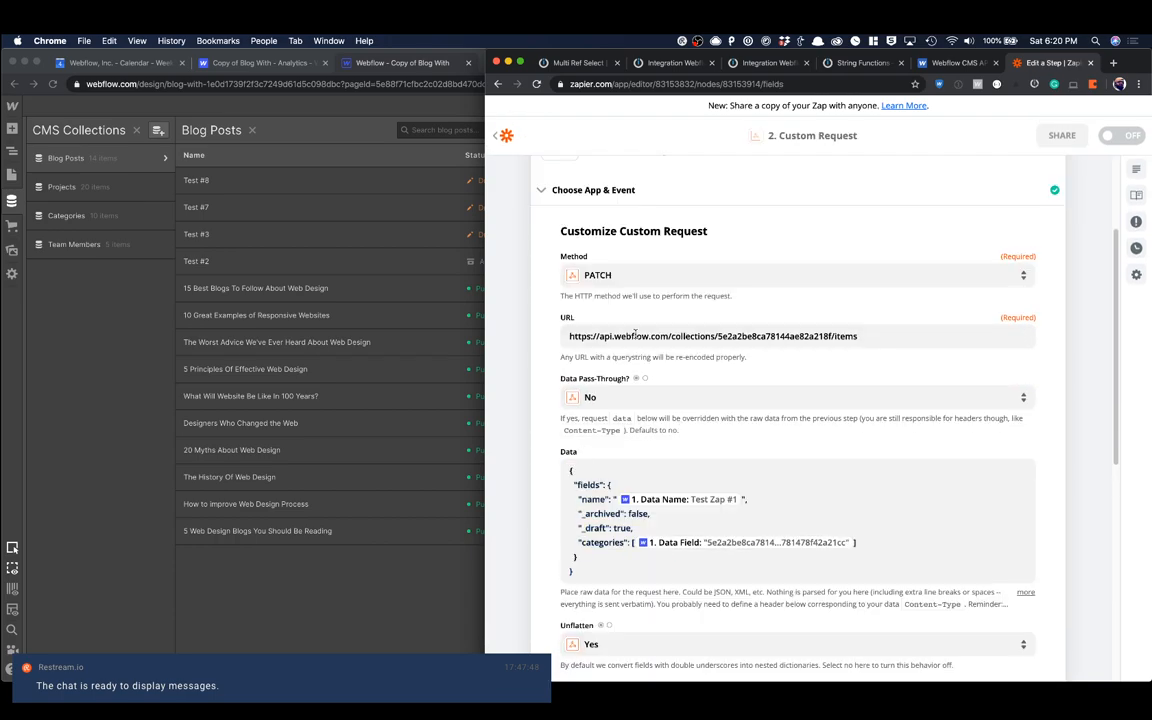
left_click(608, 276)
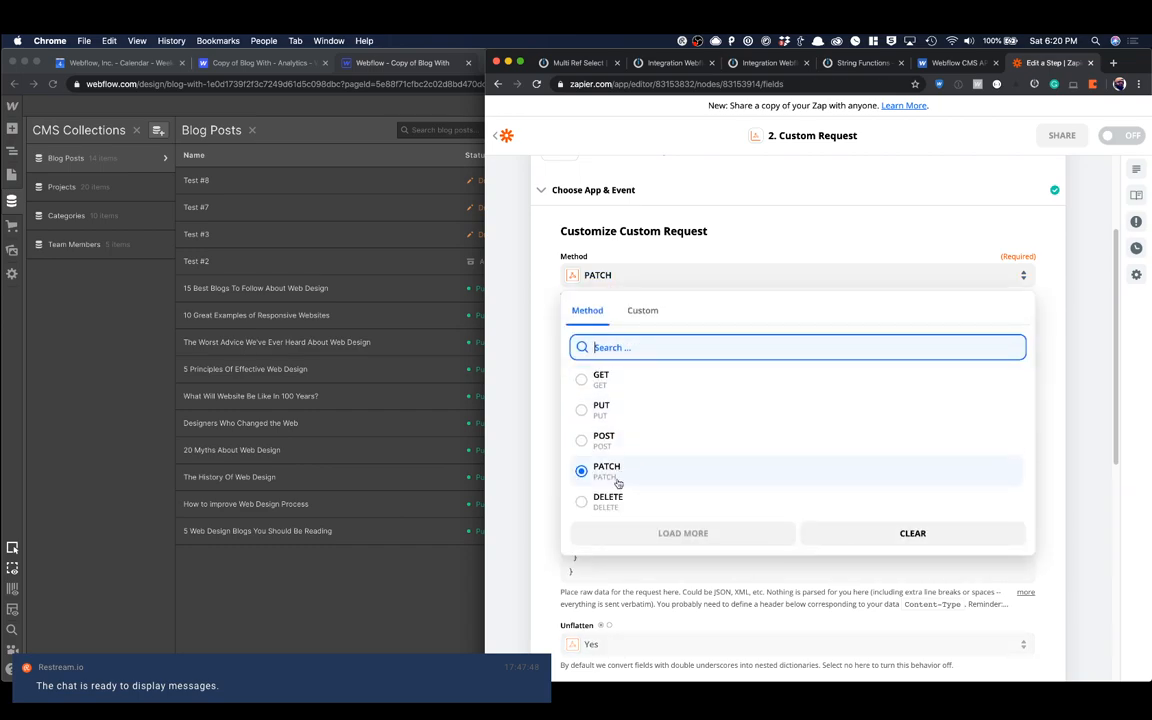
left_click(606, 440)
scroll(700, 470, "down", 10)
left_click(804, 497)
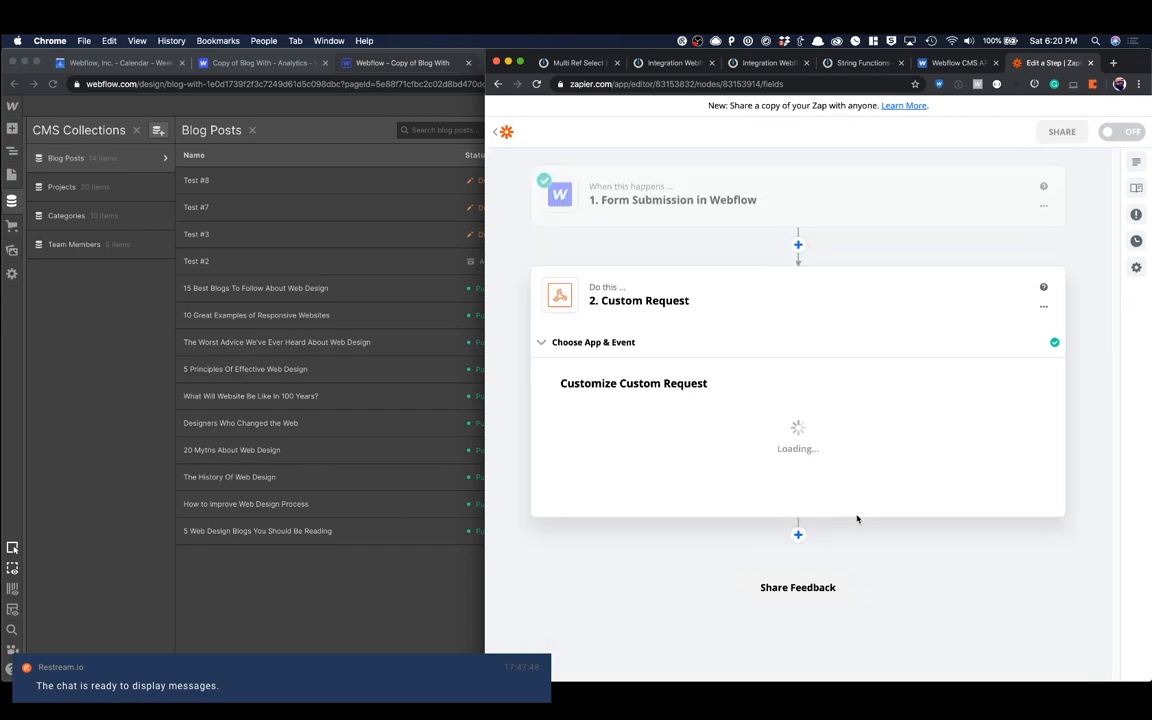
scroll(821, 500, "down", 5)
left_click(850, 497)
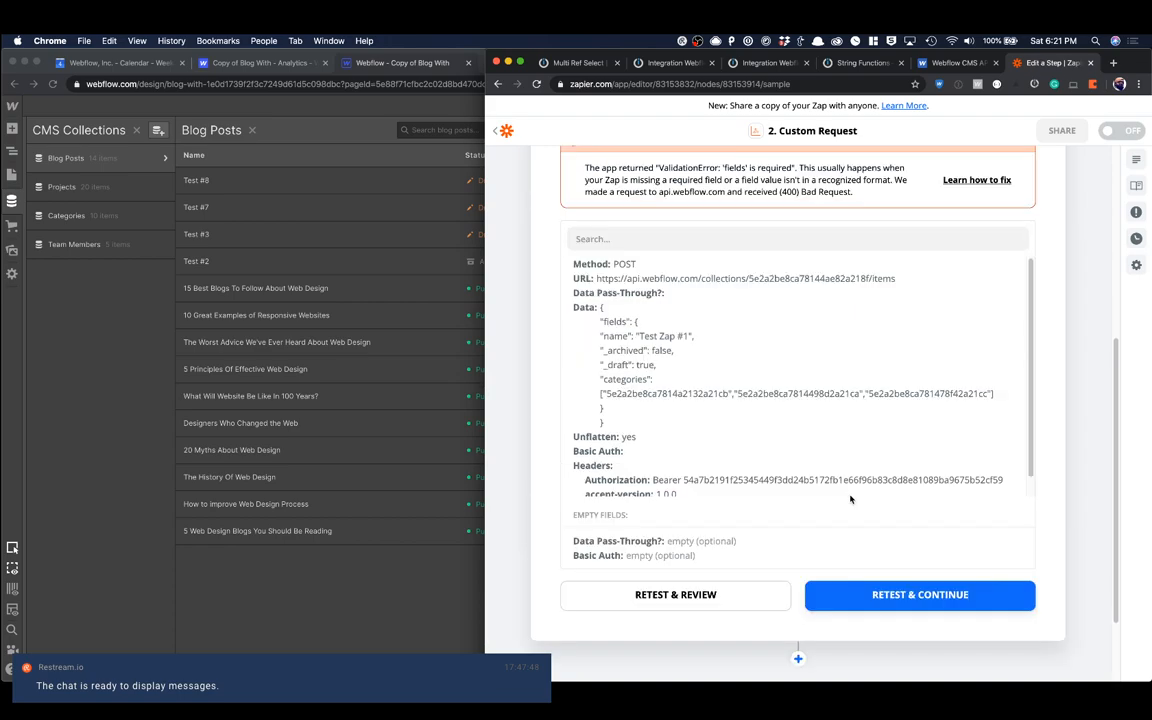
scroll(719, 349, "up", 1)
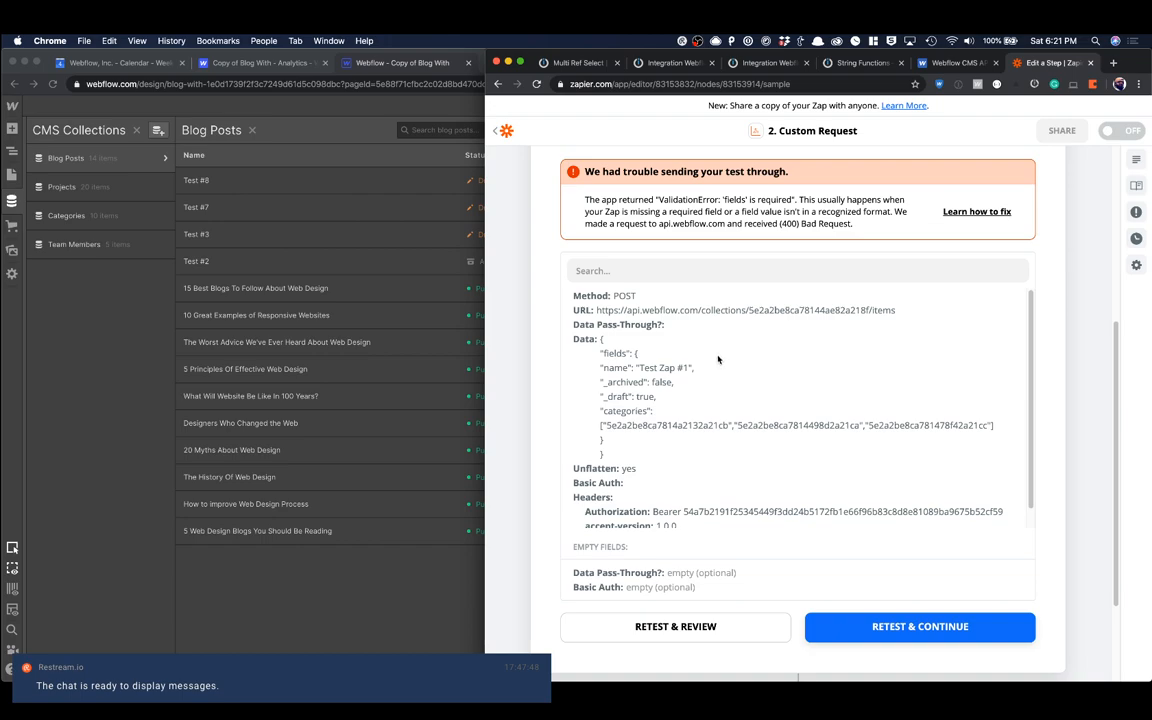
scroll(736, 305, "up", 5)
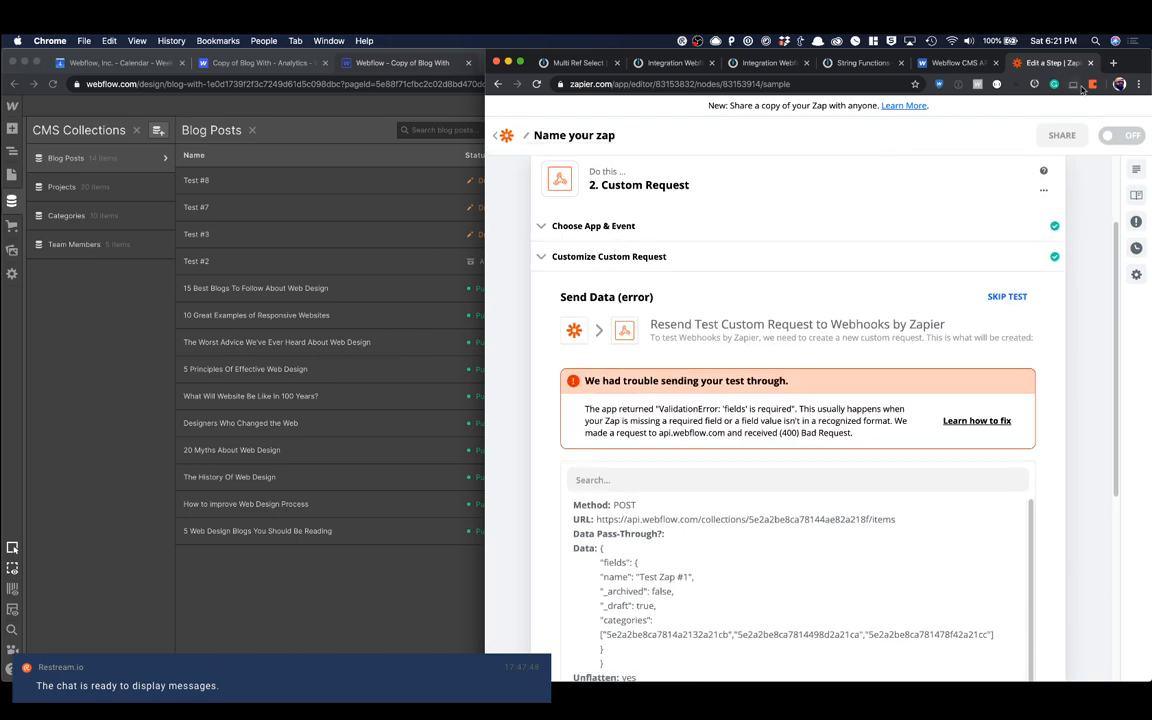
Step: Open webhook.site in a new browser tab and copy its unique request URL
left_click(1113, 62)
type("web")
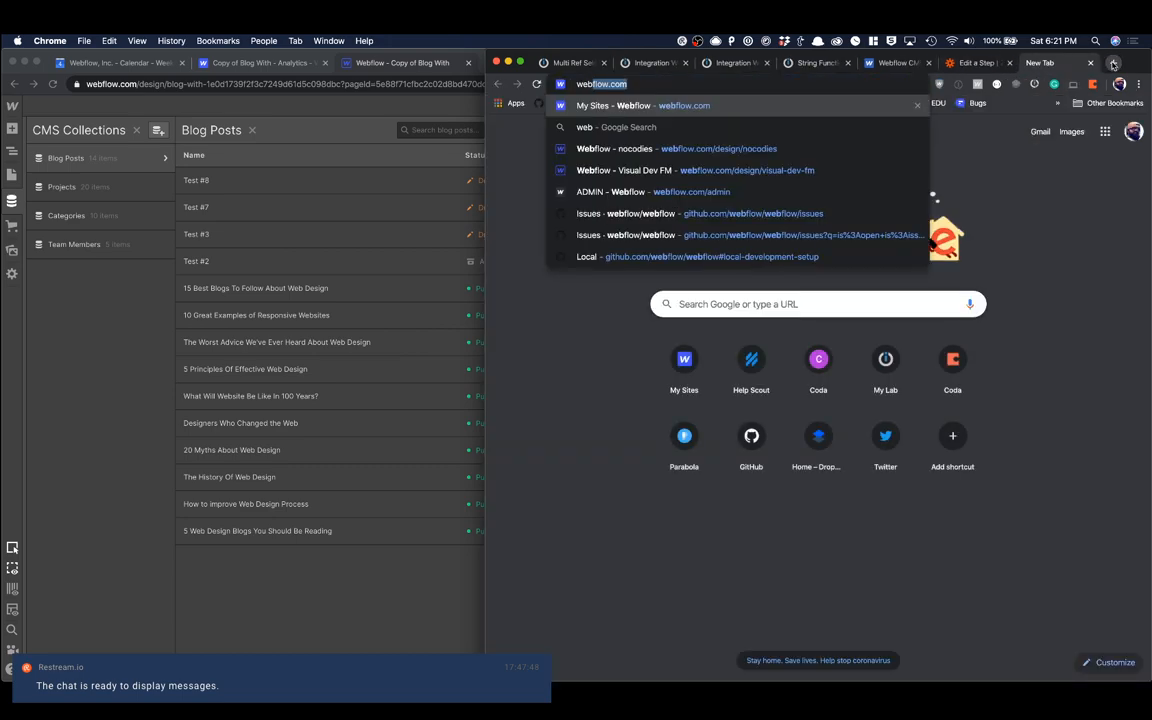
type("hook.site")
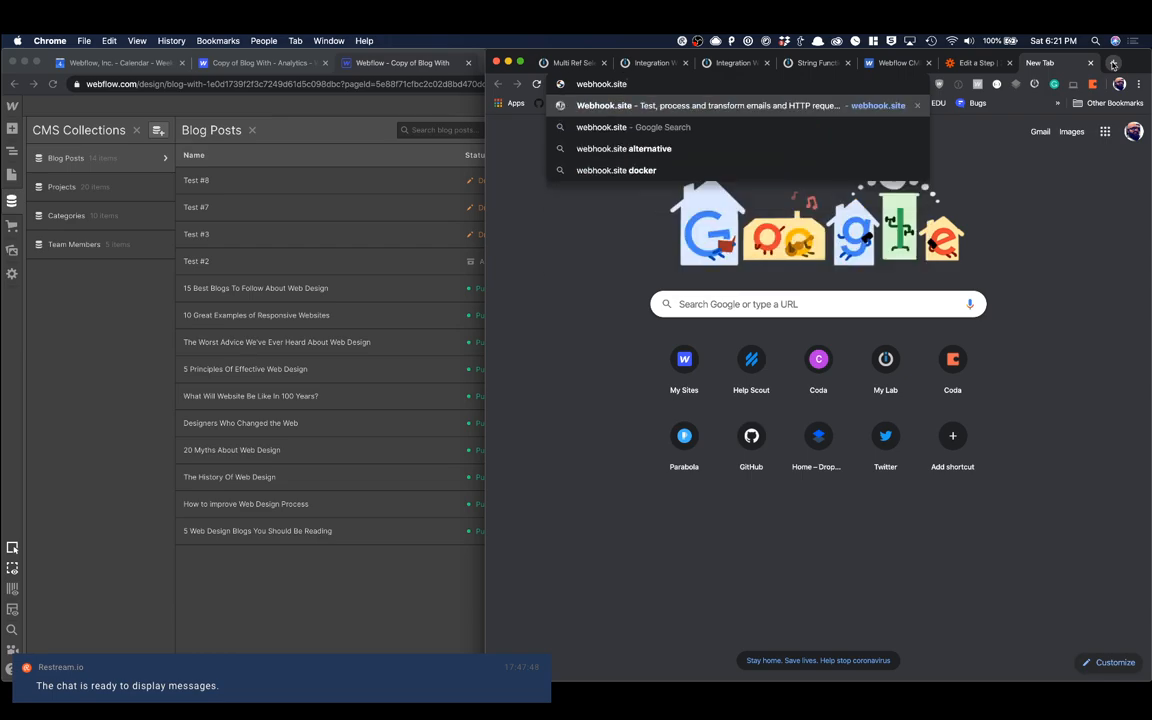
key("Return")
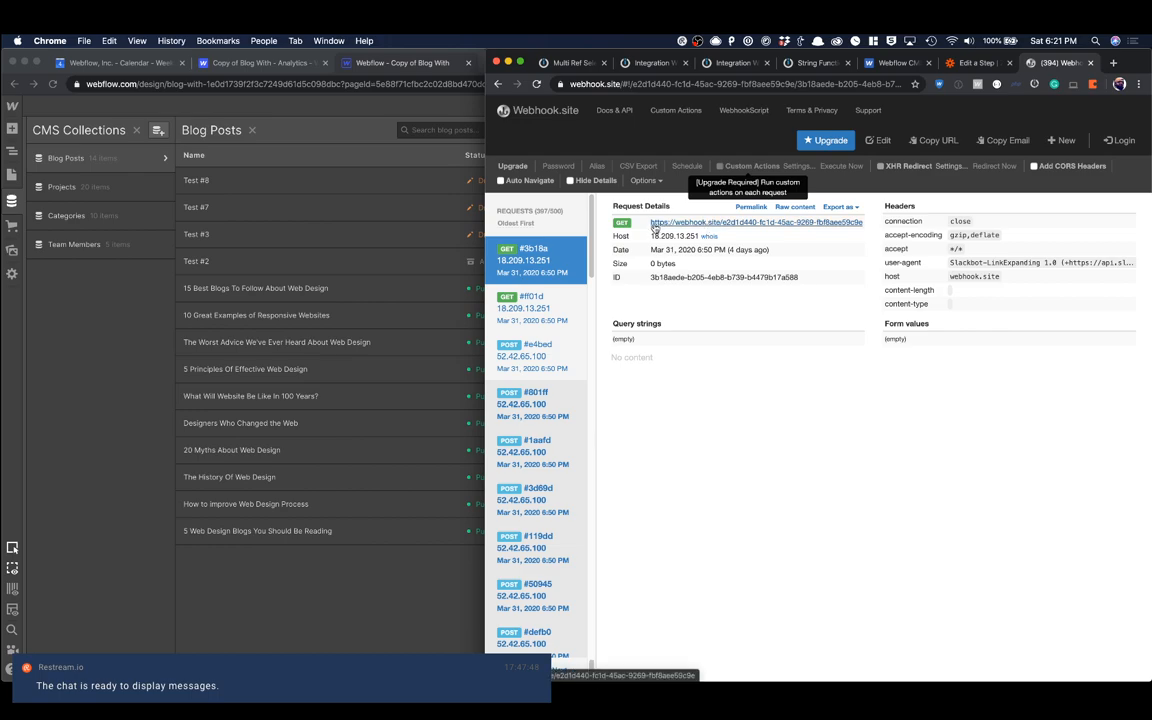
right_click(798, 227)
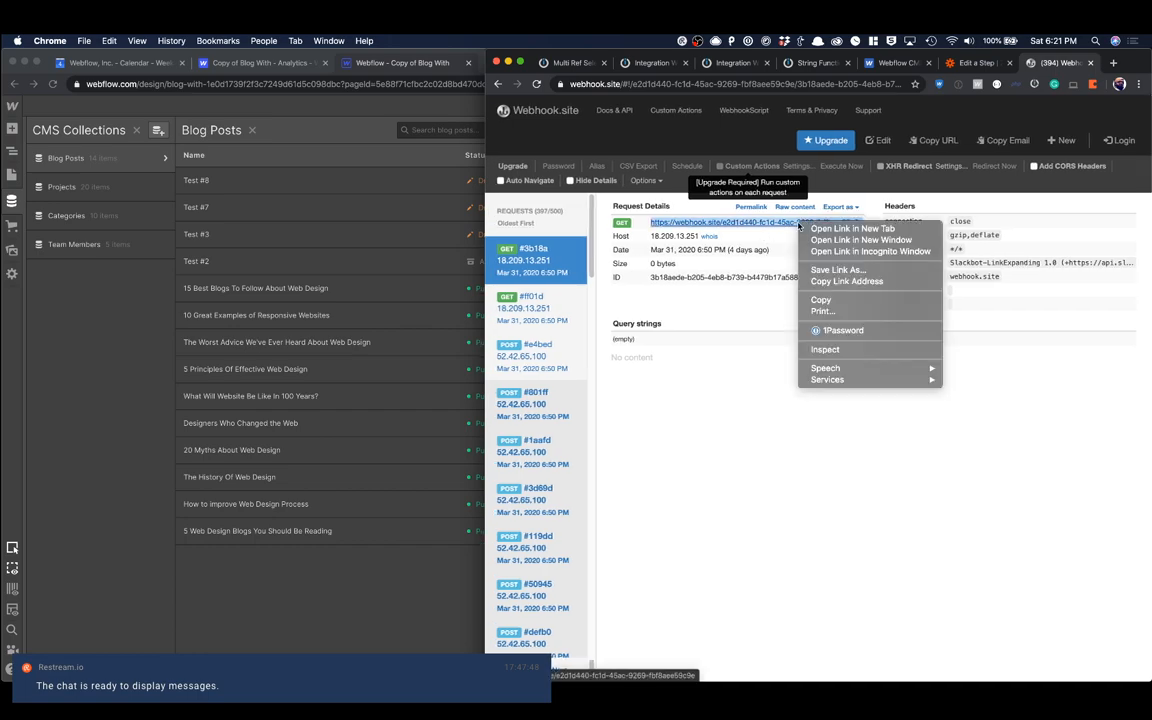
left_click(846, 281)
Step: Return to the Zapier custom request's settings and replace its URL with the copied webhook.site address
key("ctrl+shift+Tab")
scroll(700, 300, "down", 3)
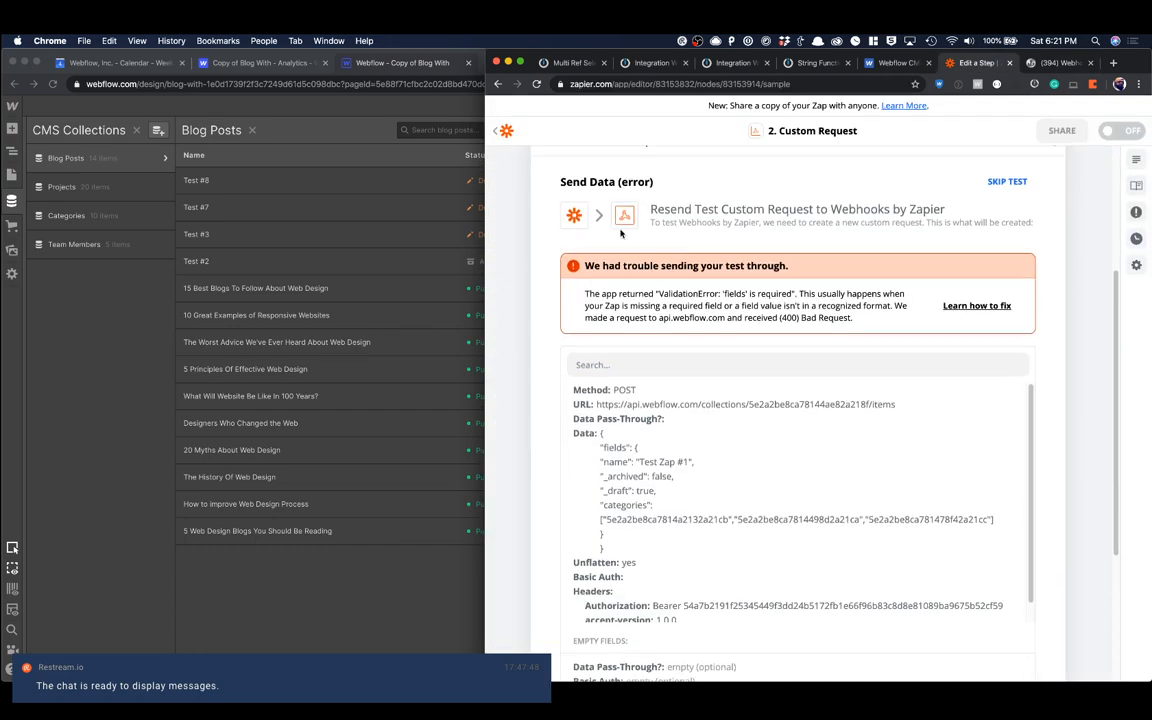
scroll(621, 234, "up", 3)
left_click(611, 267)
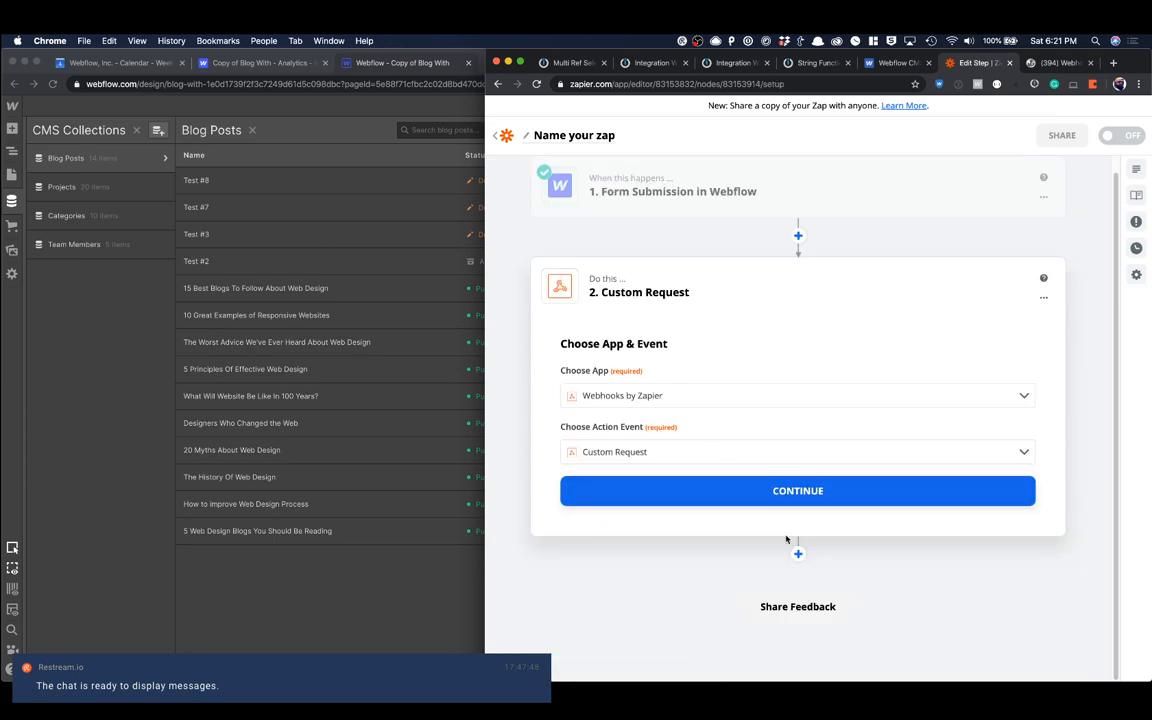
left_click(699, 491)
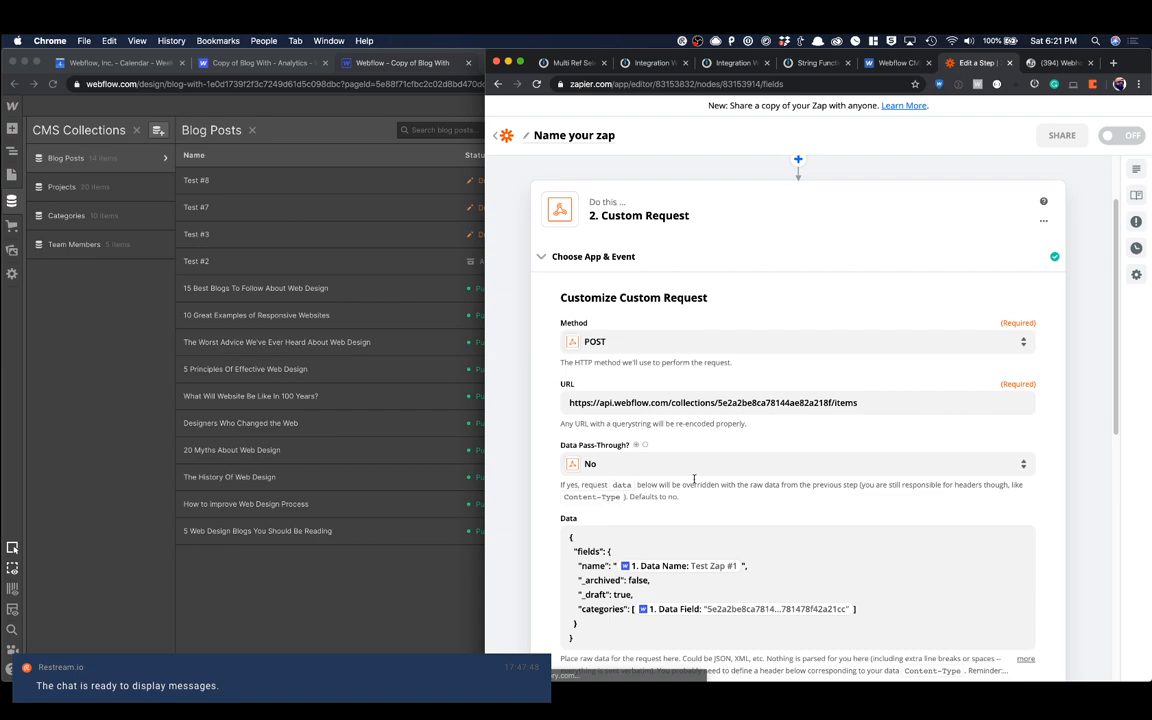
left_click(668, 403)
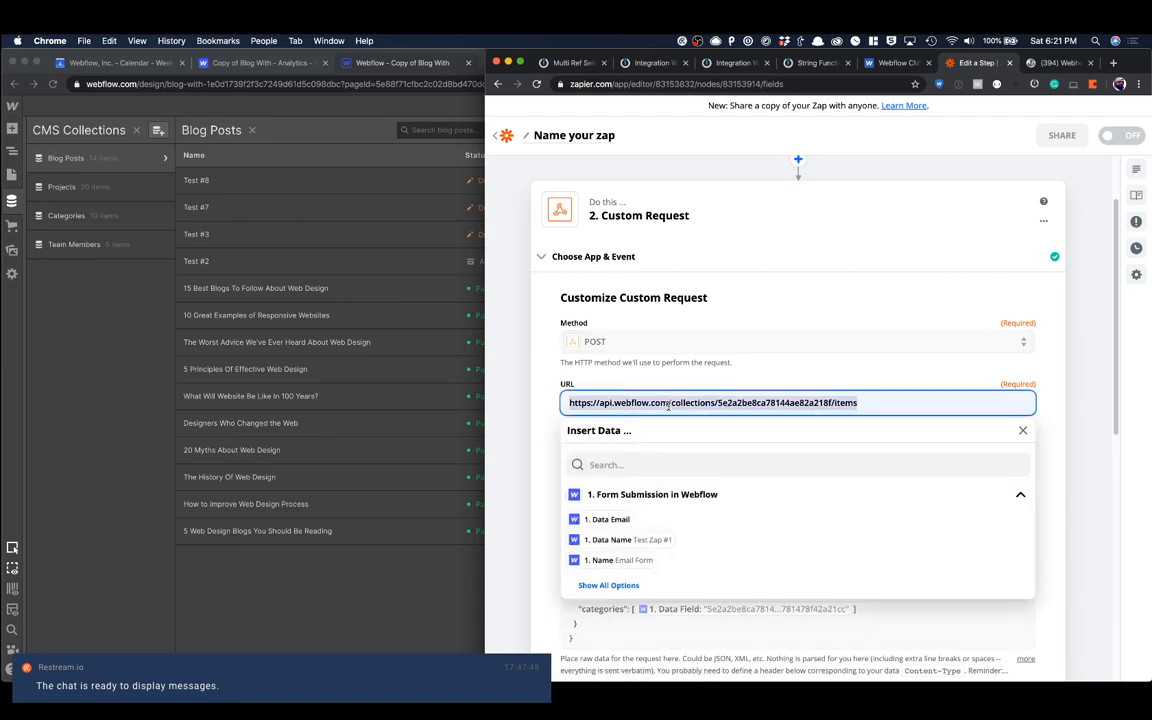
key("BackSpace")
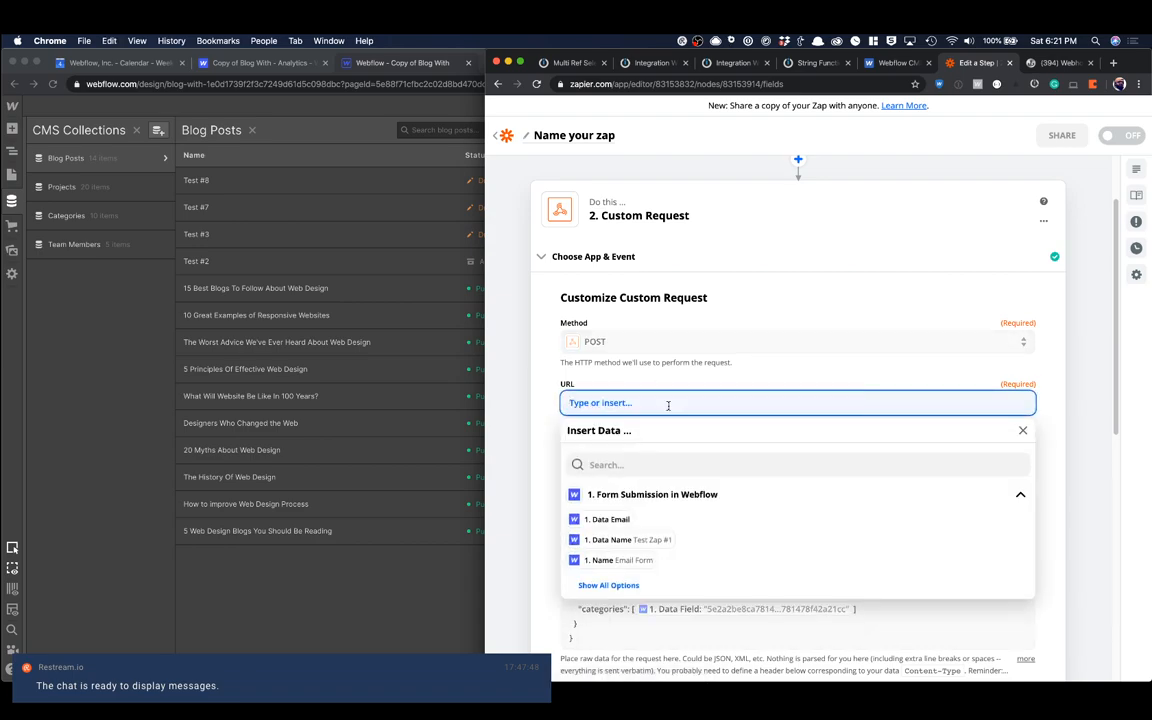
key("shift+super+v")
key("Right")
key("Return")
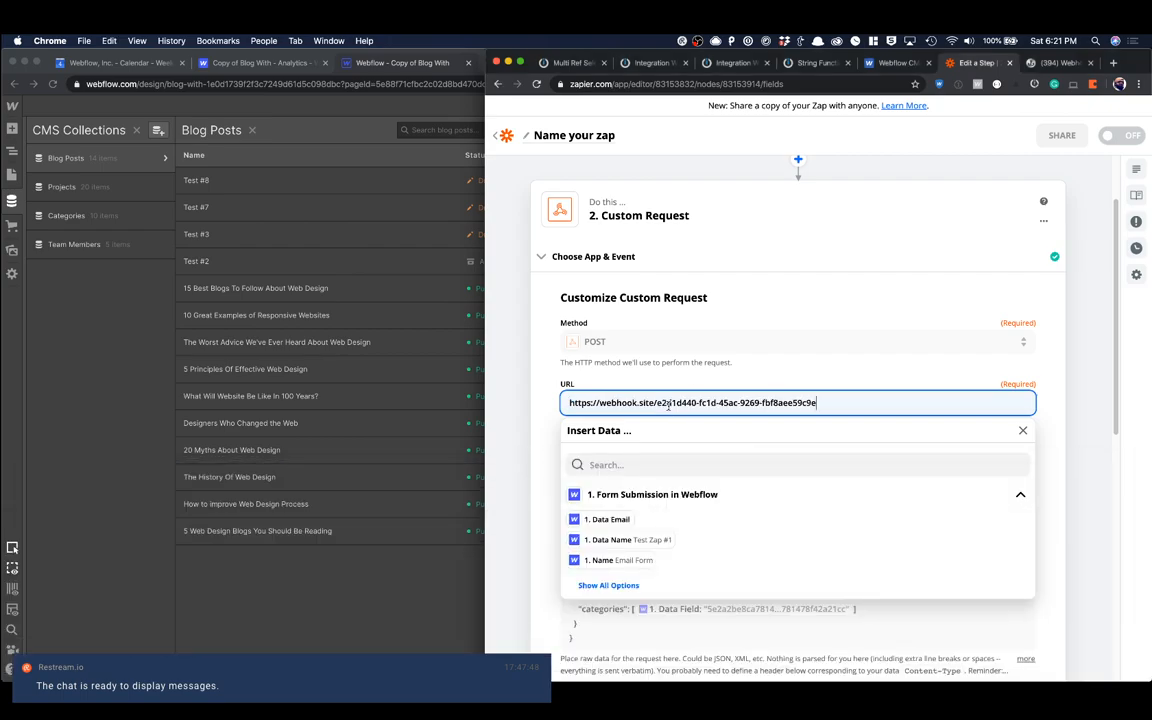
Step: Continue from the custom request's settings and rerun the test against the webhook.site address
scroll(797, 495, "down", 10)
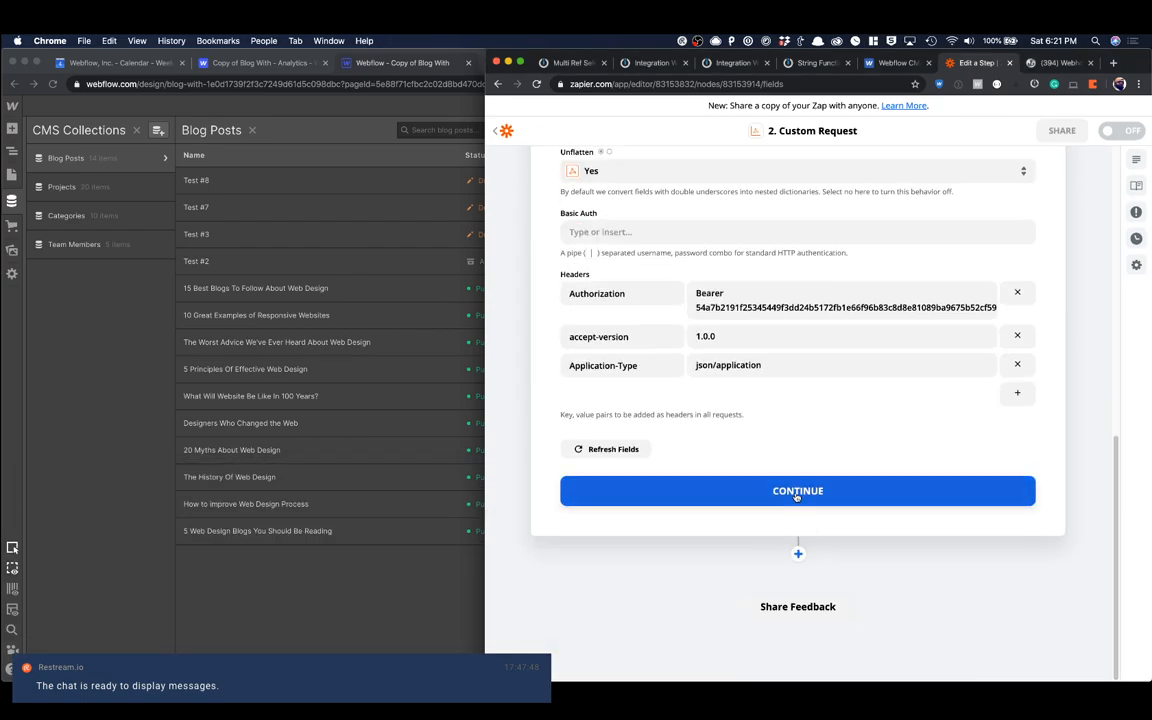
left_click(797, 491)
scroll(830, 400, "down", 3)
left_click(862, 482)
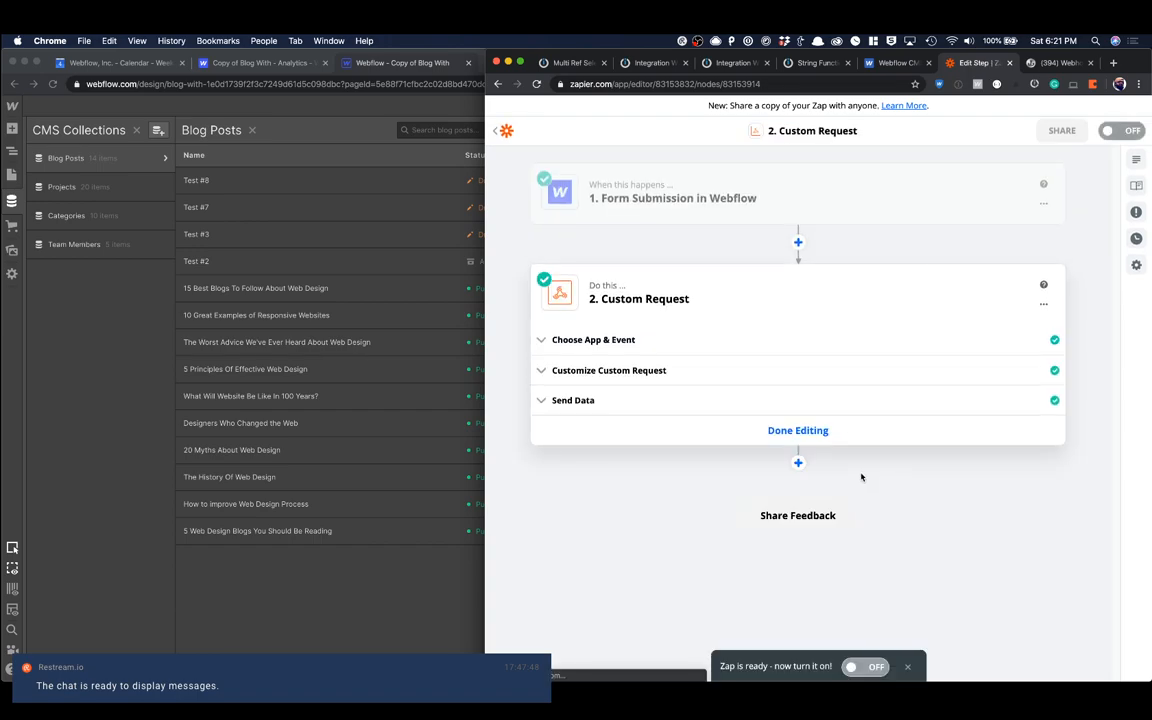
Step: Inspect the Apr 4 POST request's headers and body in Webhook.site and compare them with Webflow's Create New Collection Item example
left_click(1052, 64)
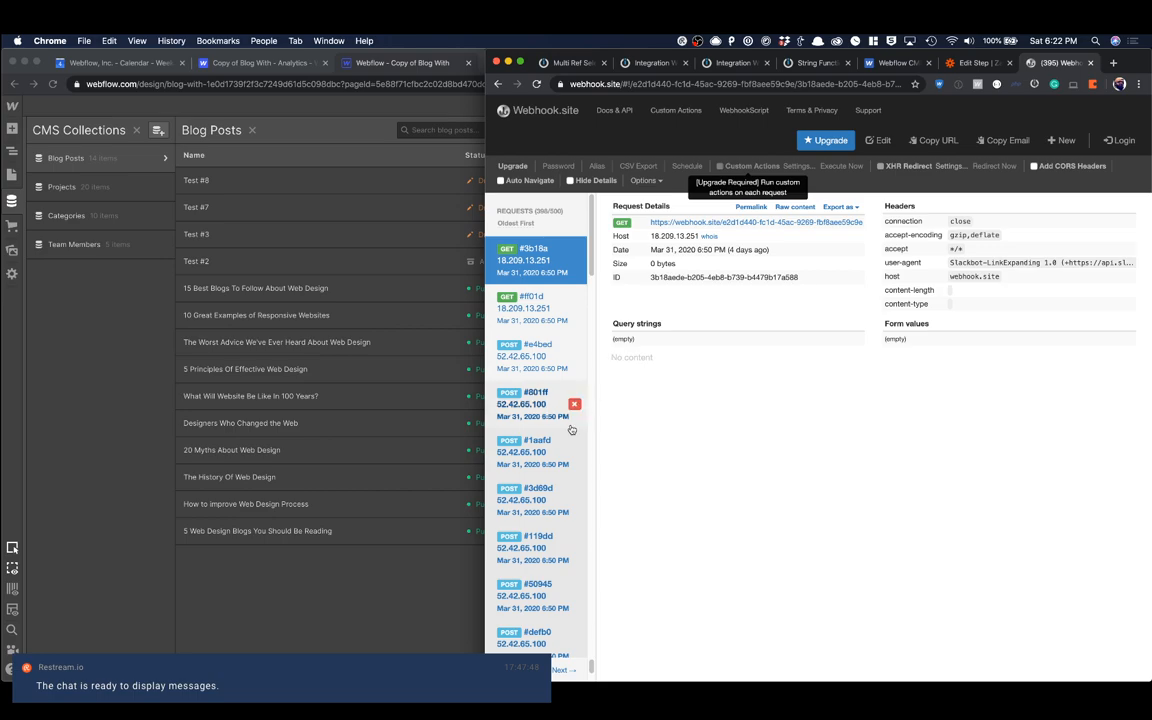
scroll(558, 438, "down", 20)
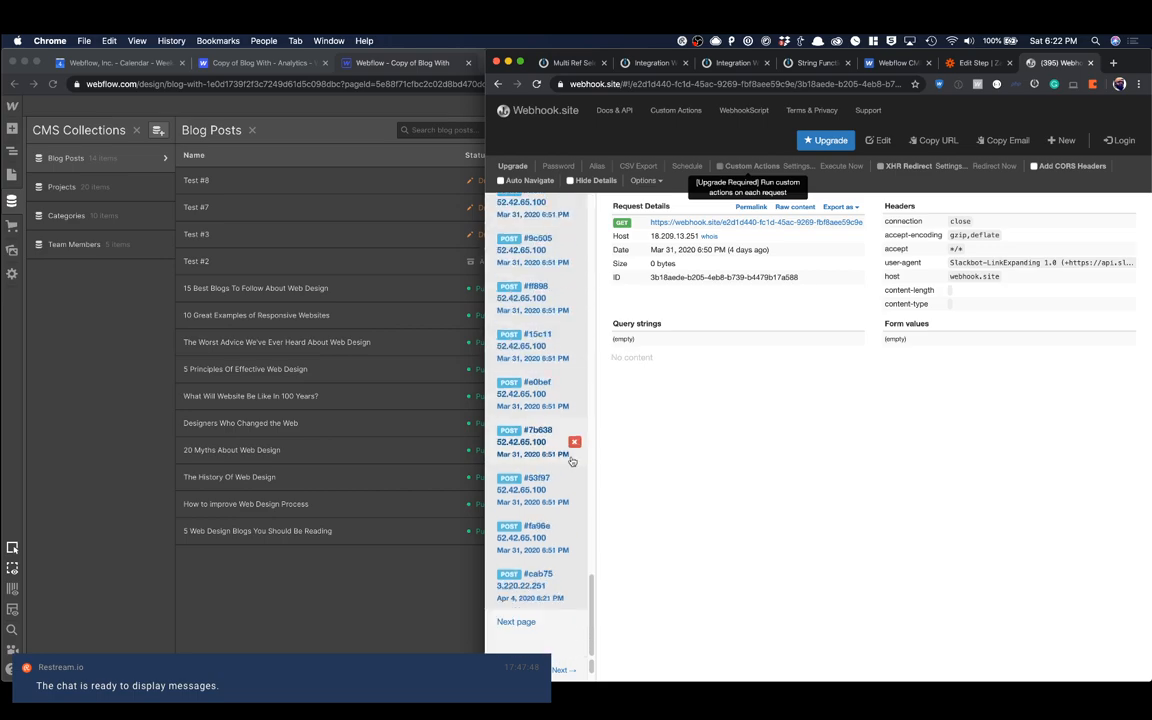
left_click(534, 596)
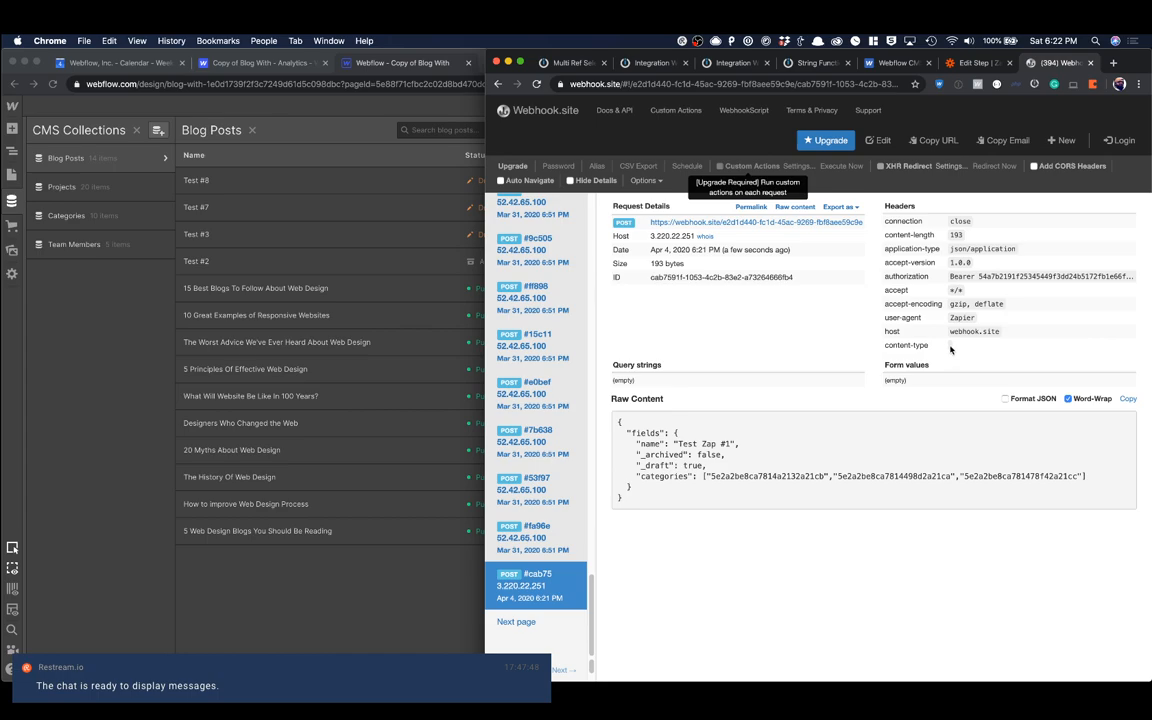
left_click(893, 62)
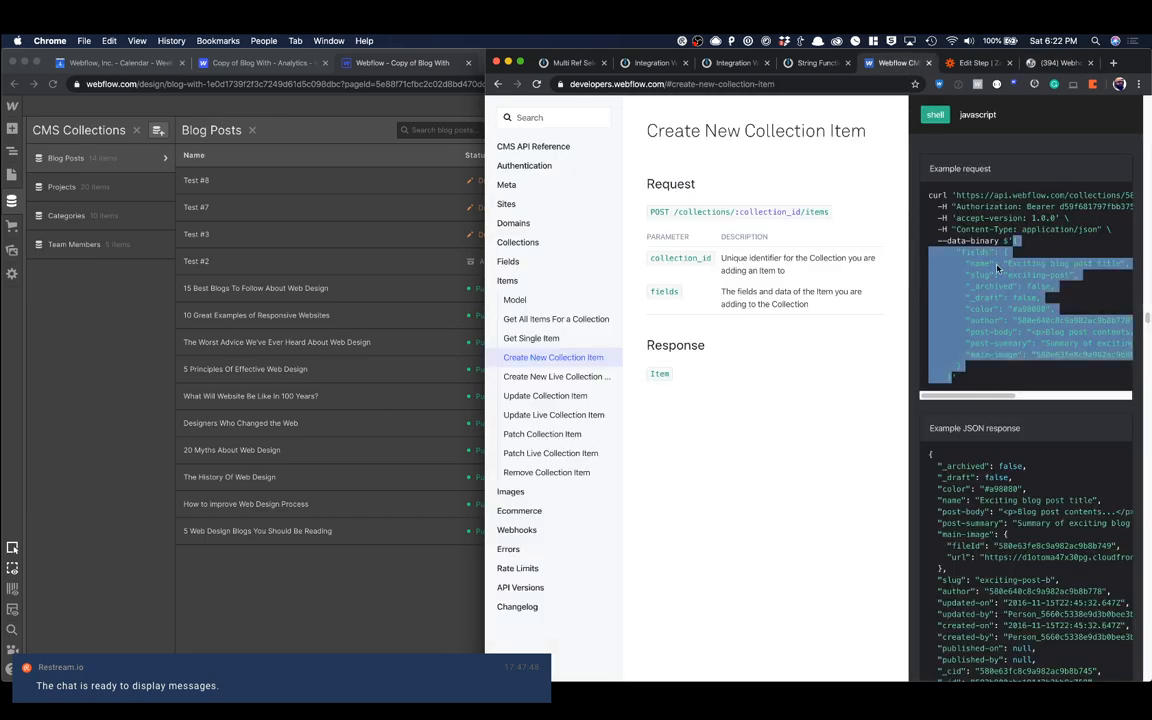
Step: Back in the Zapier custom request's settings, rename the Application-Type header to Content-Type
left_click(970, 62)
left_click(620, 371)
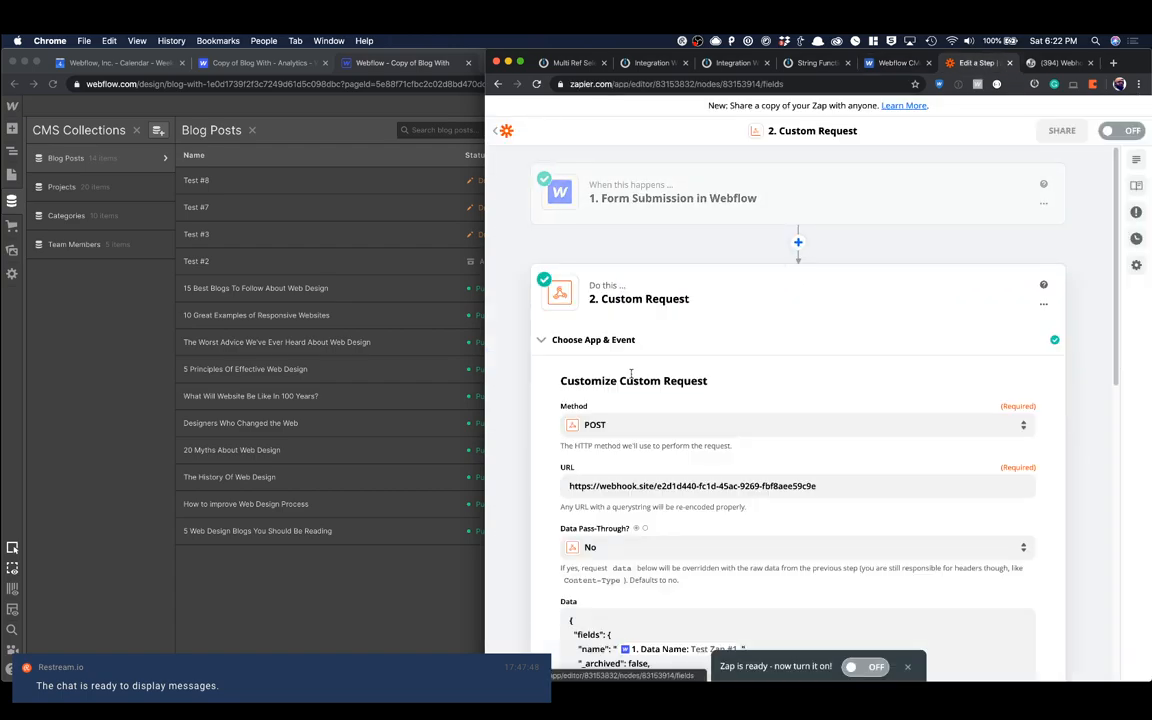
scroll(632, 378, "down", 5)
scroll(632, 378, "down", 4)
double_click(604, 335)
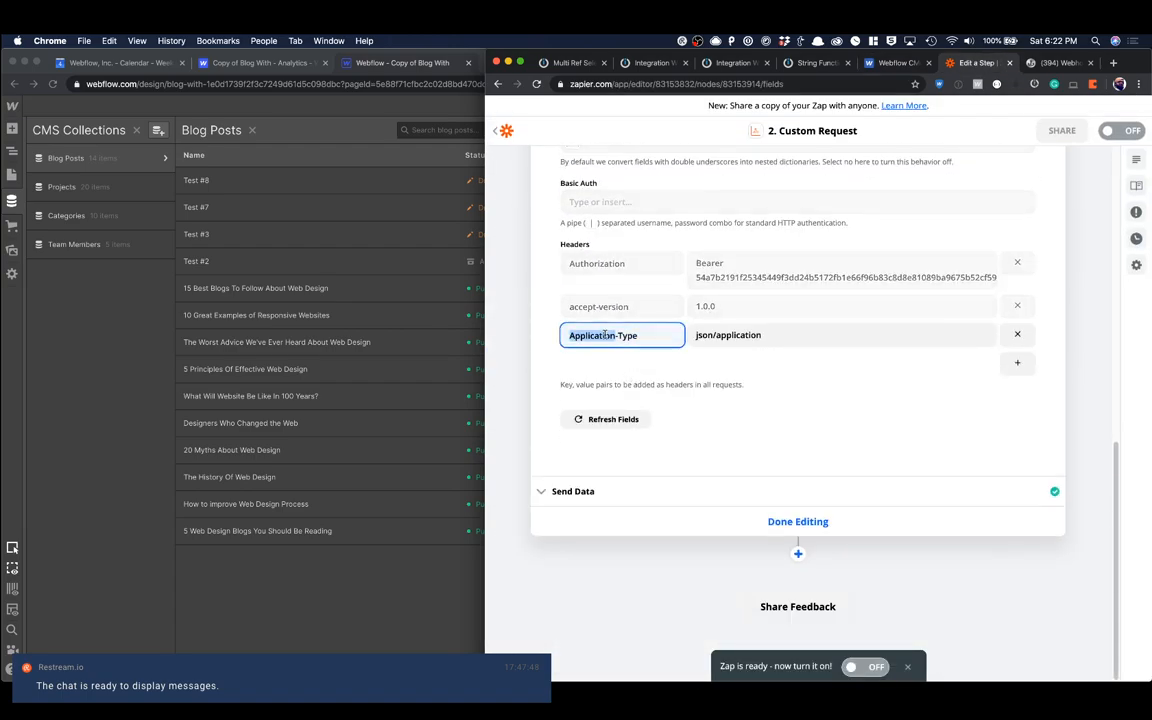
type("Content")
scroll(614, 235, "up", 8)
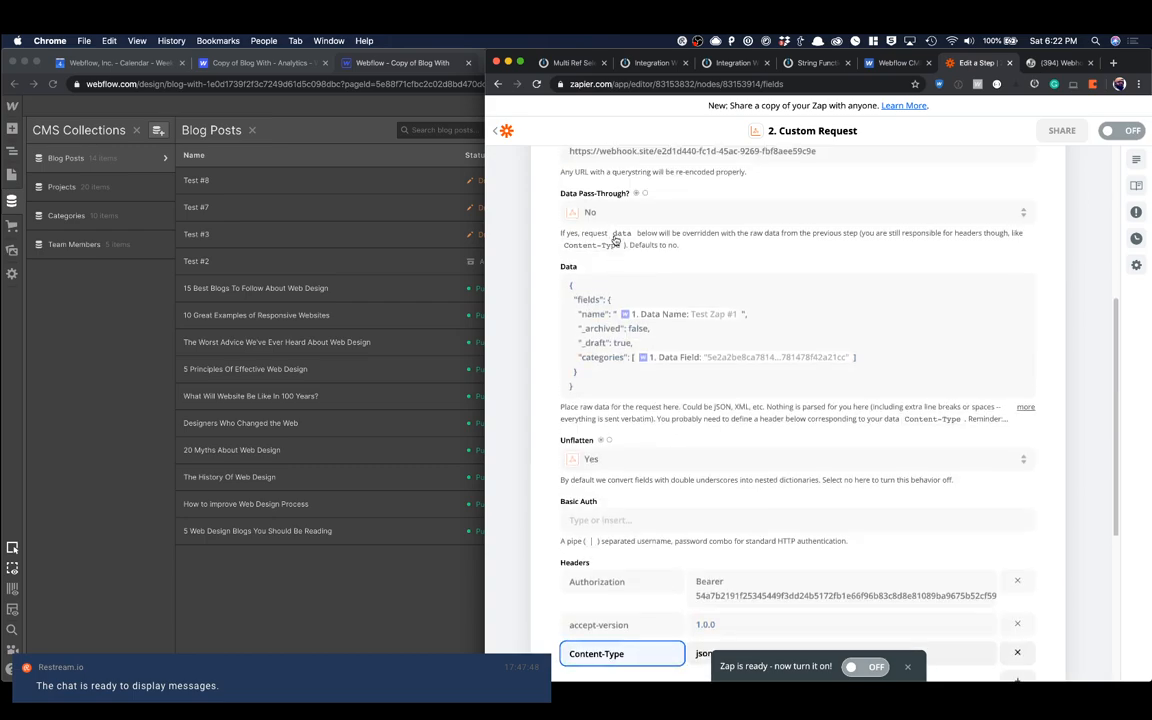
left_click(622, 303)
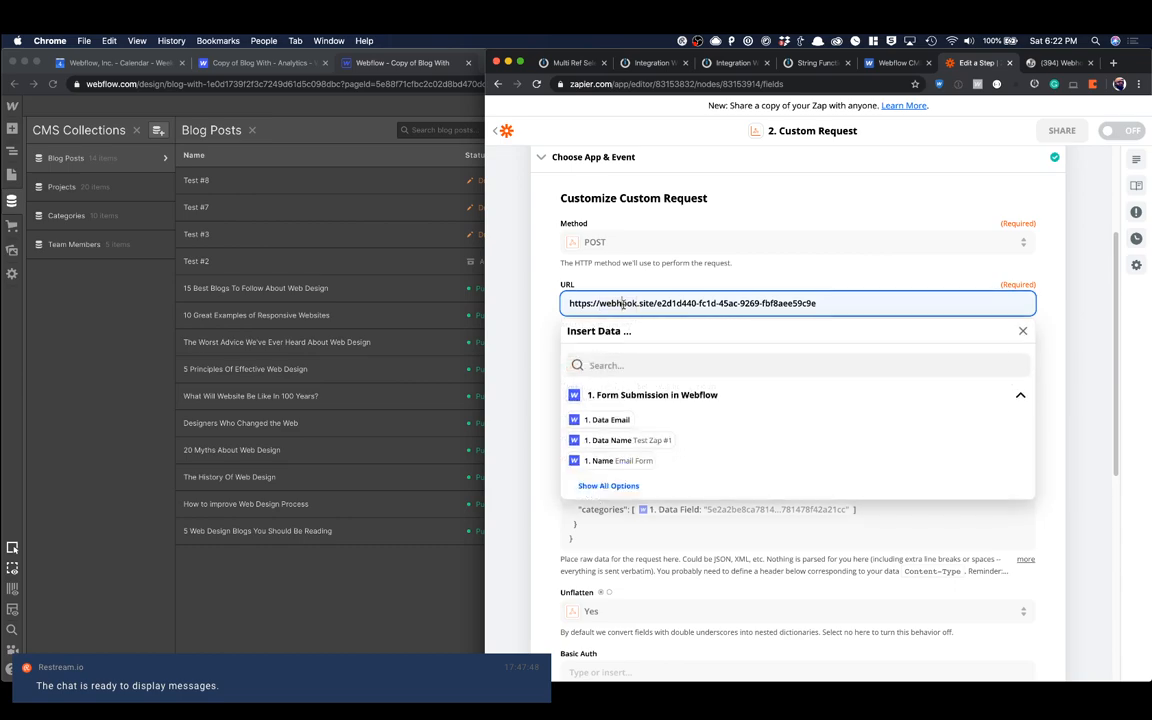
key("super+a")
key("BackSpace")
key("super+shift+v")
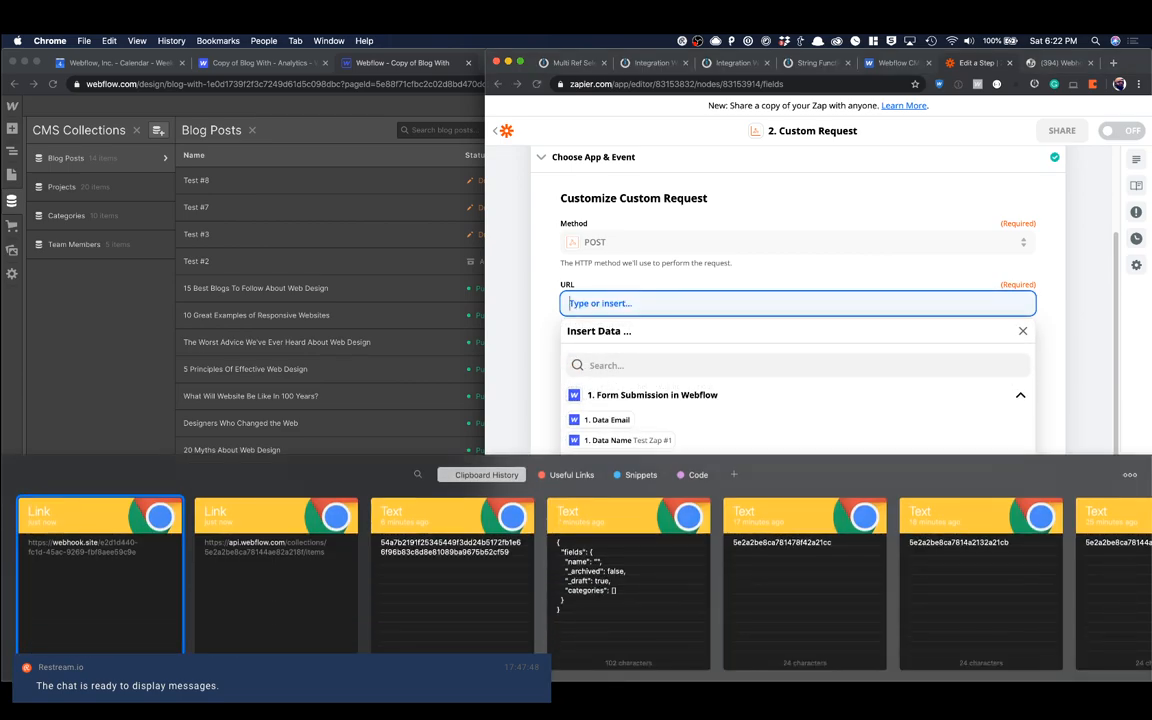
key("Right")
key("Return")
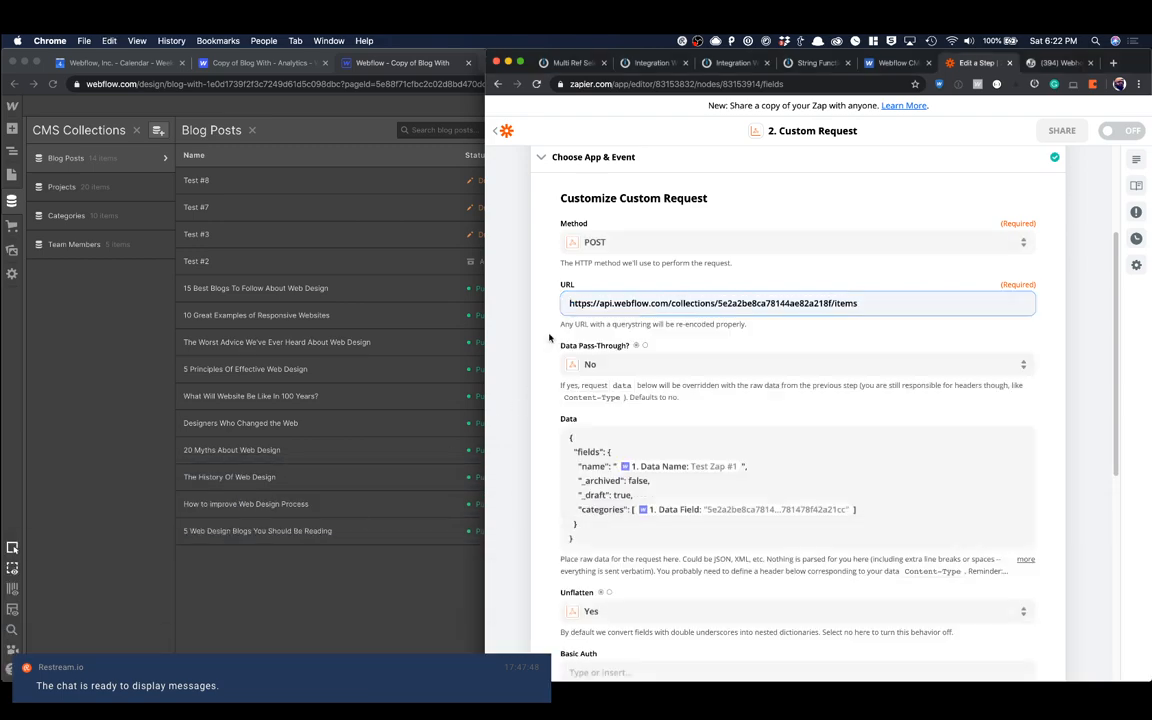
Step: Continue from the custom request's settings and rerun the test against the Webflow API address
scroll(616, 376, "down", 10)
left_click(890, 494)
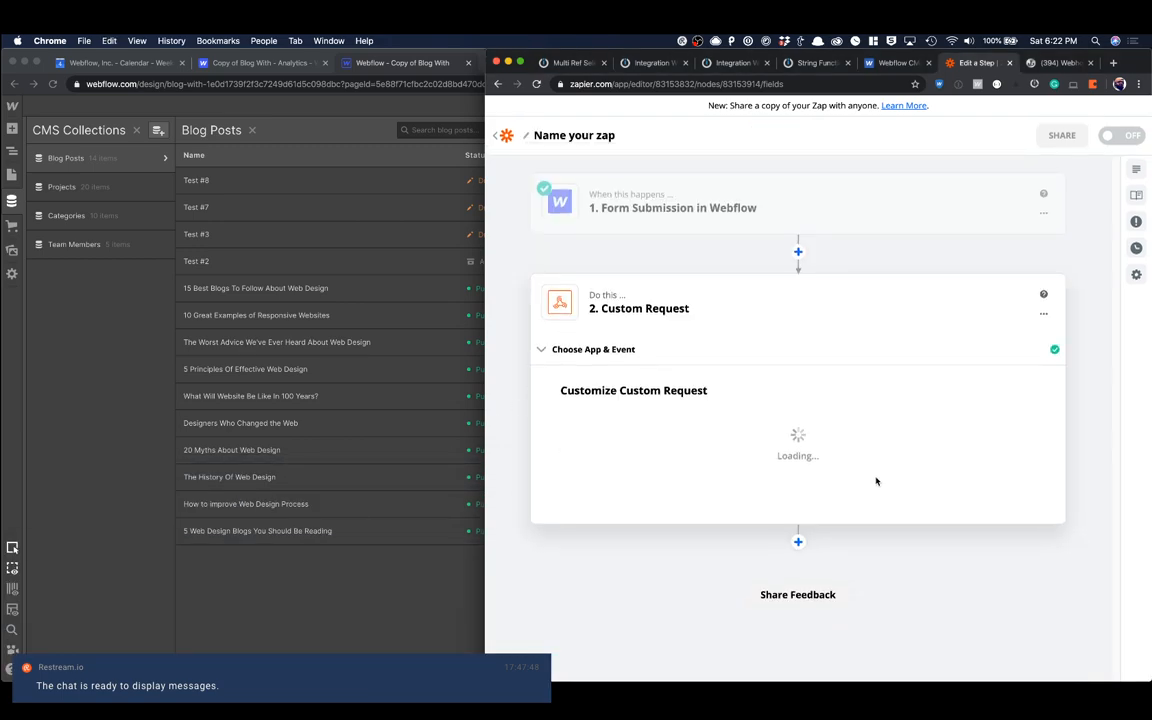
scroll(876, 481, "down", 5)
left_click(881, 492)
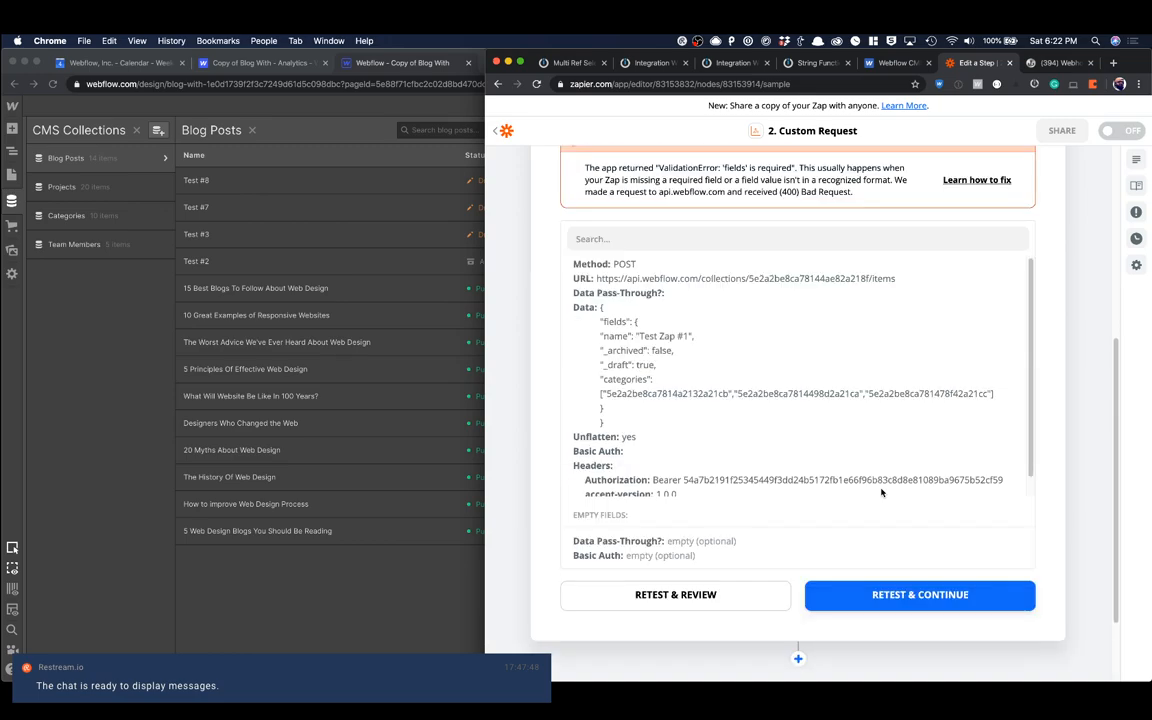
Step: Review the test's error and sent headers, and compare the Content-Type value with Webflow's Create New Collection Item example
scroll(875, 494, "up", 1)
scroll(724, 487, "up", 3)
scroll(724, 487, "down", 1)
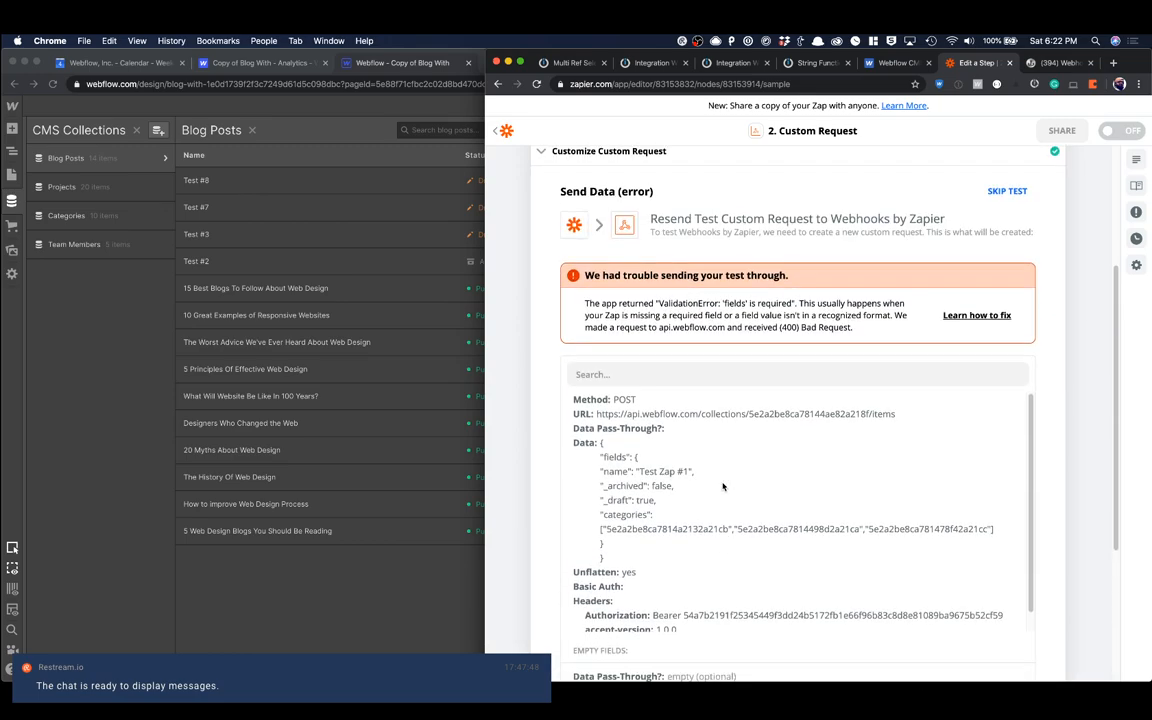
scroll(723, 487, "down", 5)
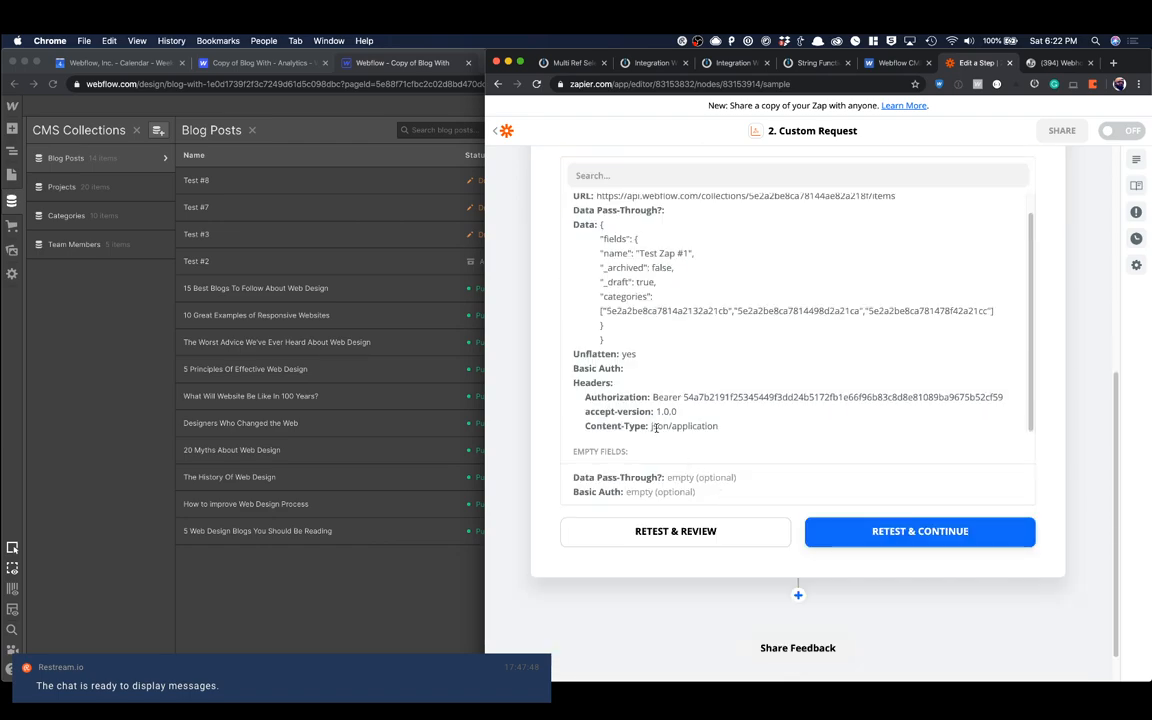
left_click(898, 62)
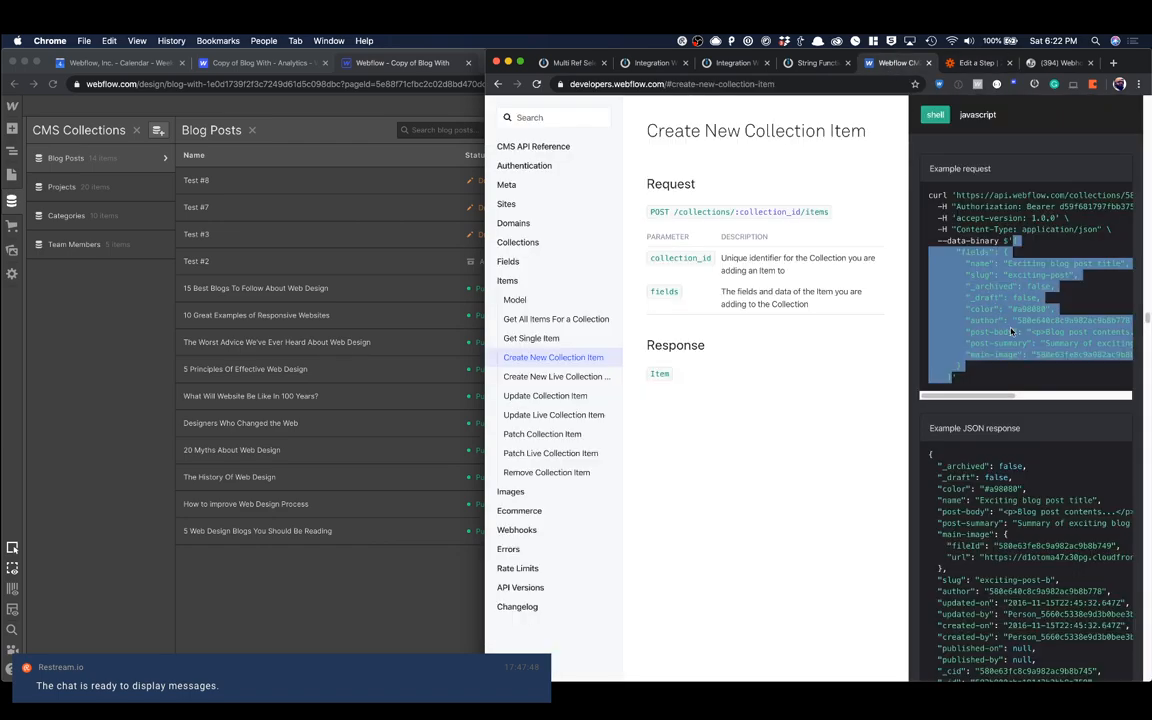
left_click(923, 203)
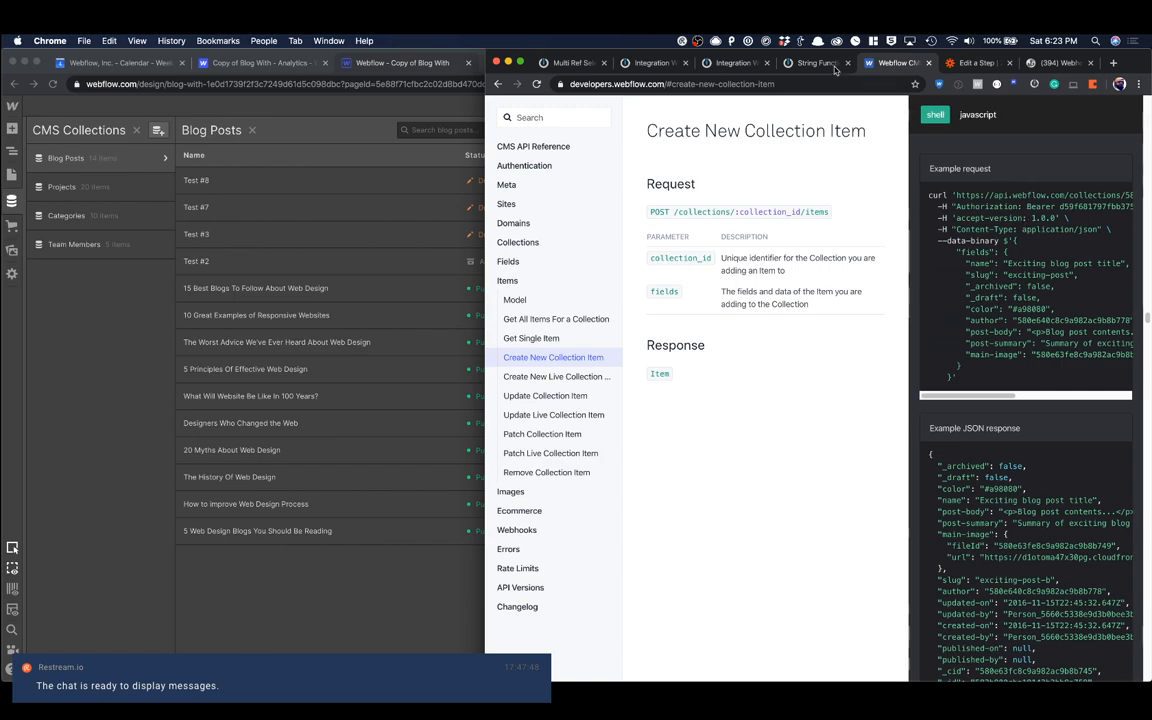
Step: Back in the Zapier custom request's settings, set the Content-Type header's value to application/json and rerun the test
left_click(983, 63)
scroll(758, 383, "up", 1)
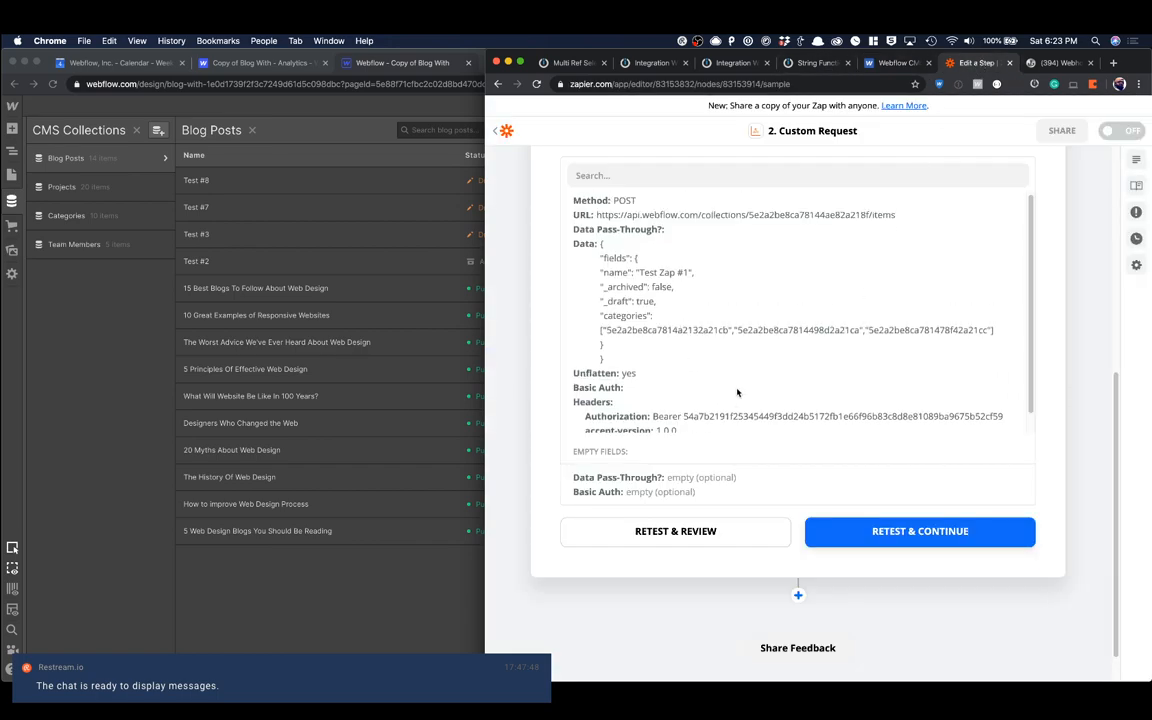
left_click(702, 527)
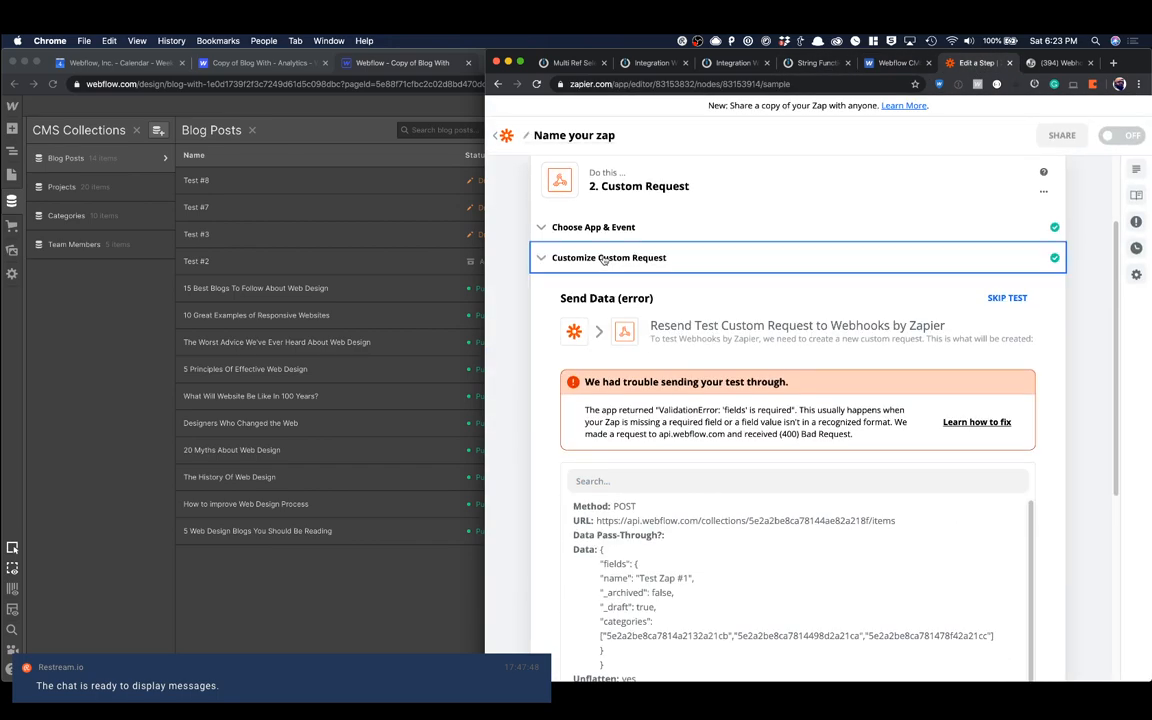
left_click(556, 260)
scroll(688, 497, "down", 5)
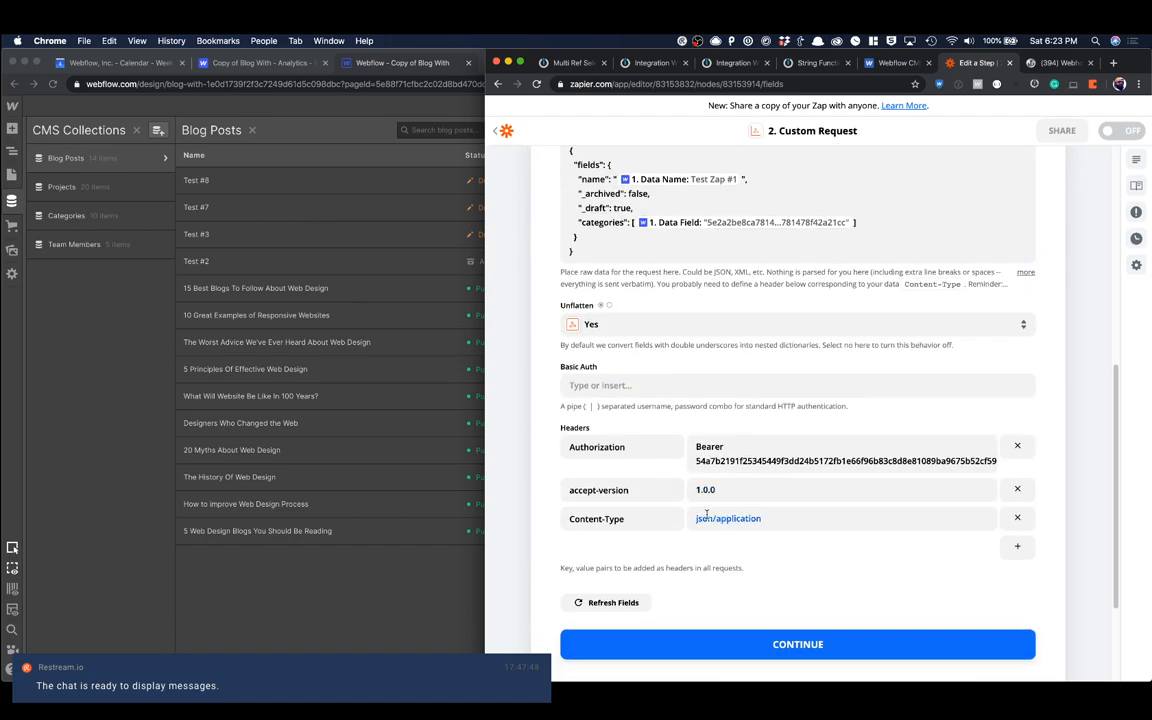
triple_click(706, 518)
type("applicati")
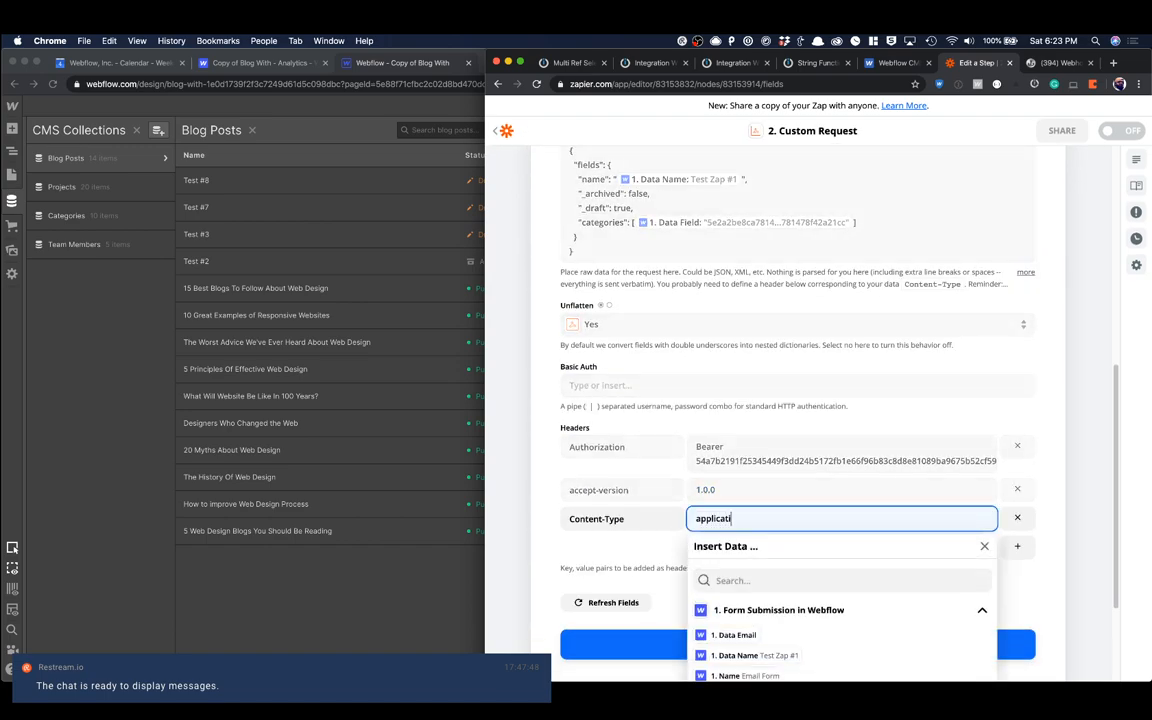
type("on/json")
left_click(658, 537)
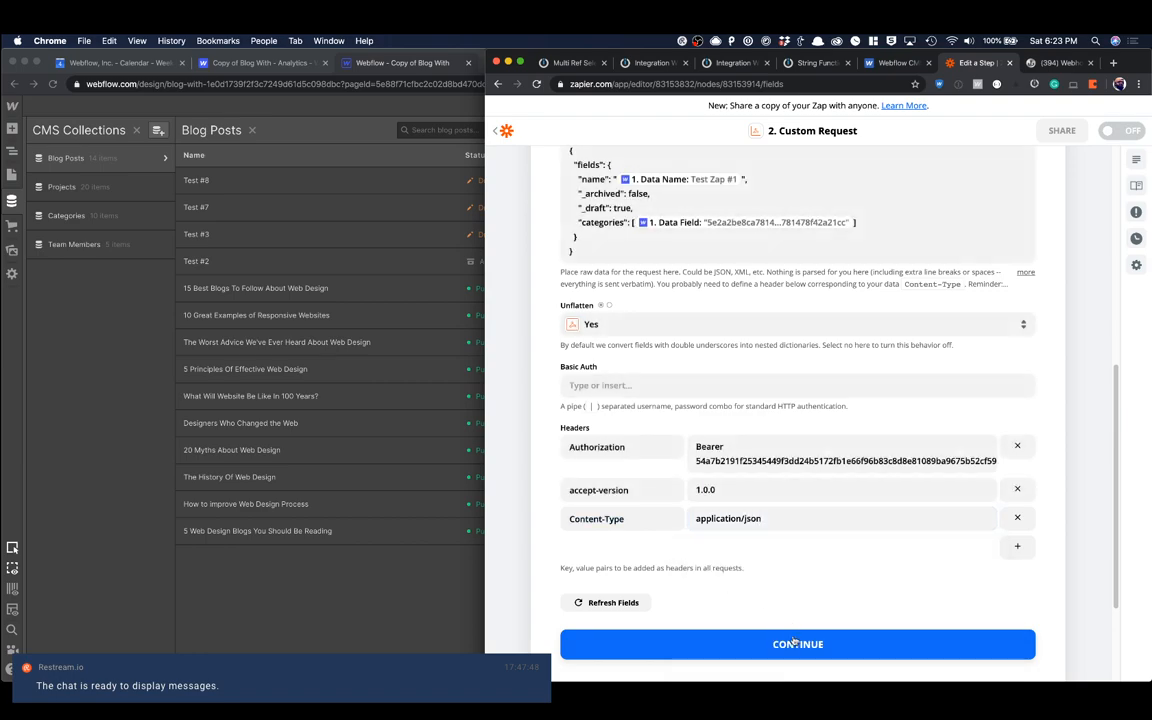
left_click(797, 643)
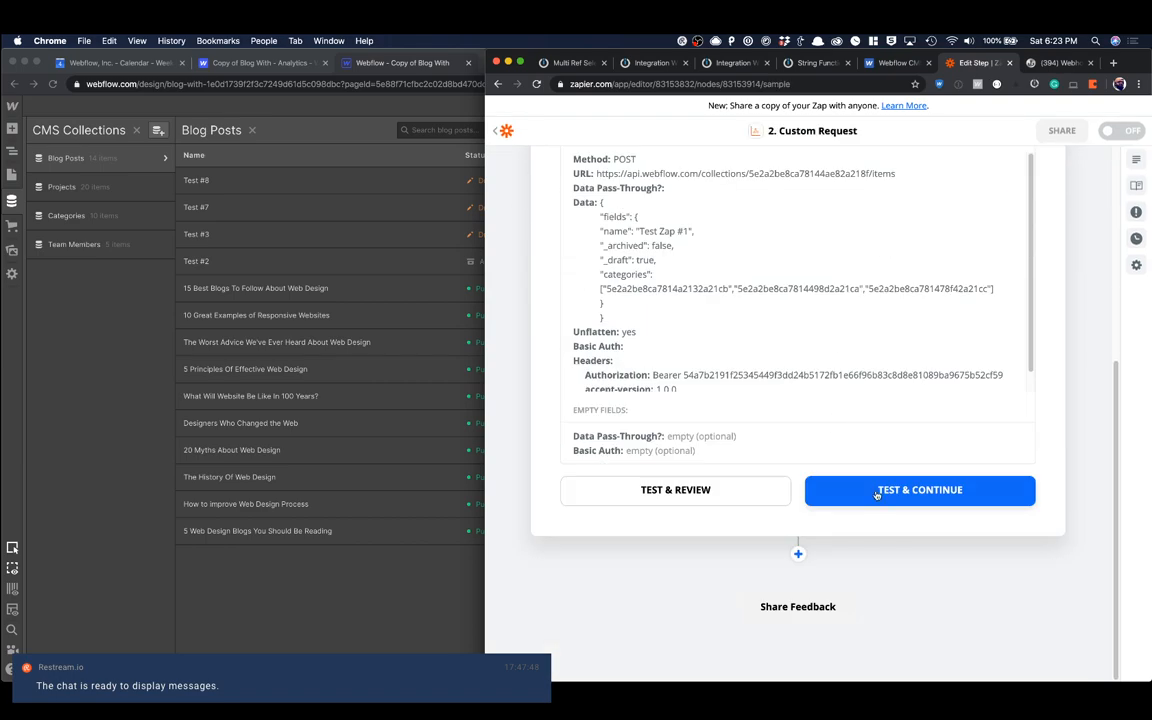
left_click(877, 490)
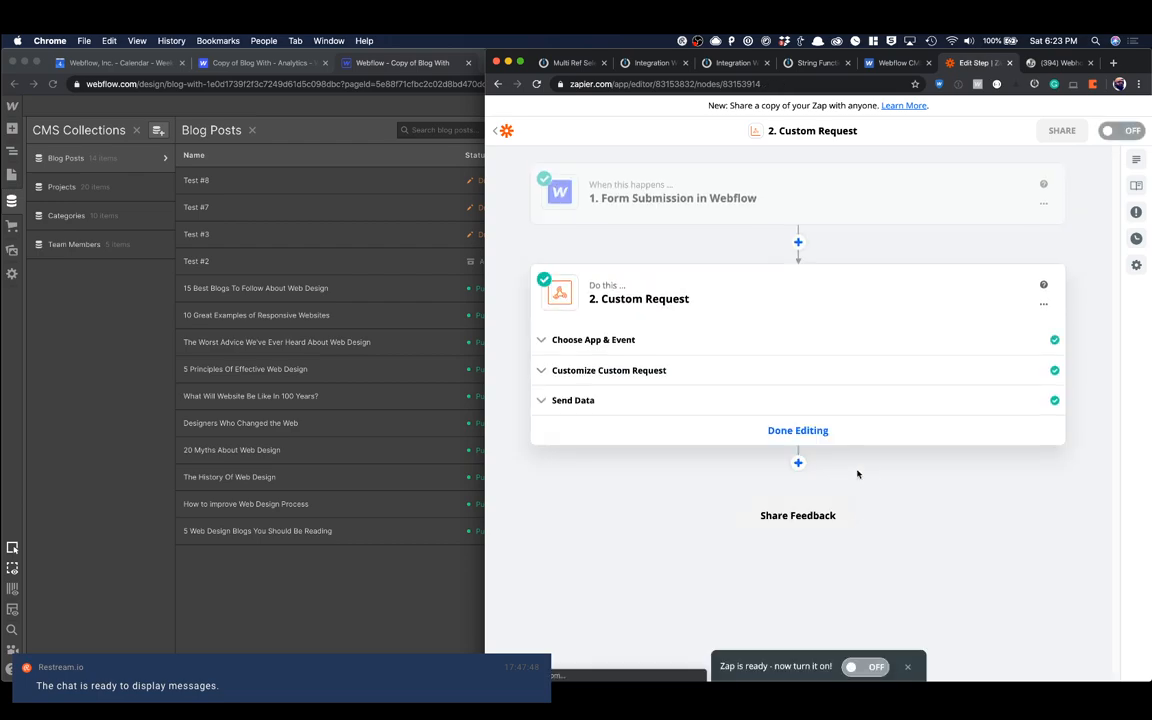
Step: Reload the Webflow Designer and inspect the Test Zap #1 item's fields and categories in the Blog Posts collection
left_click(475, 268)
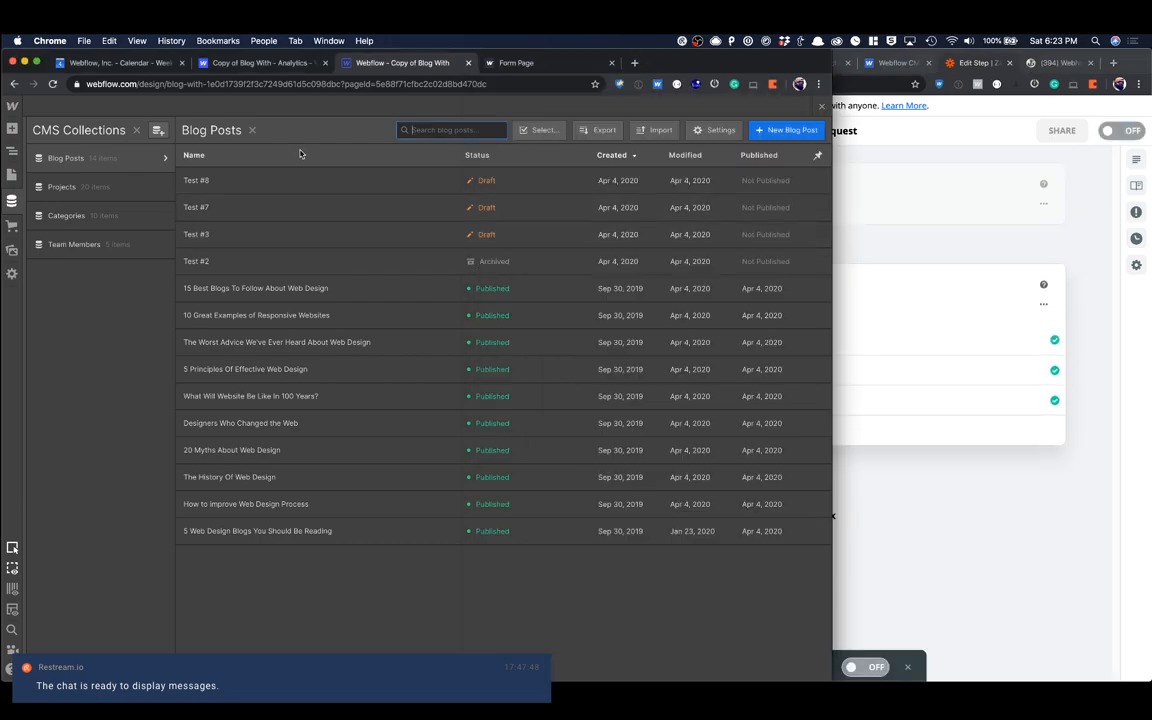
key("super+r")
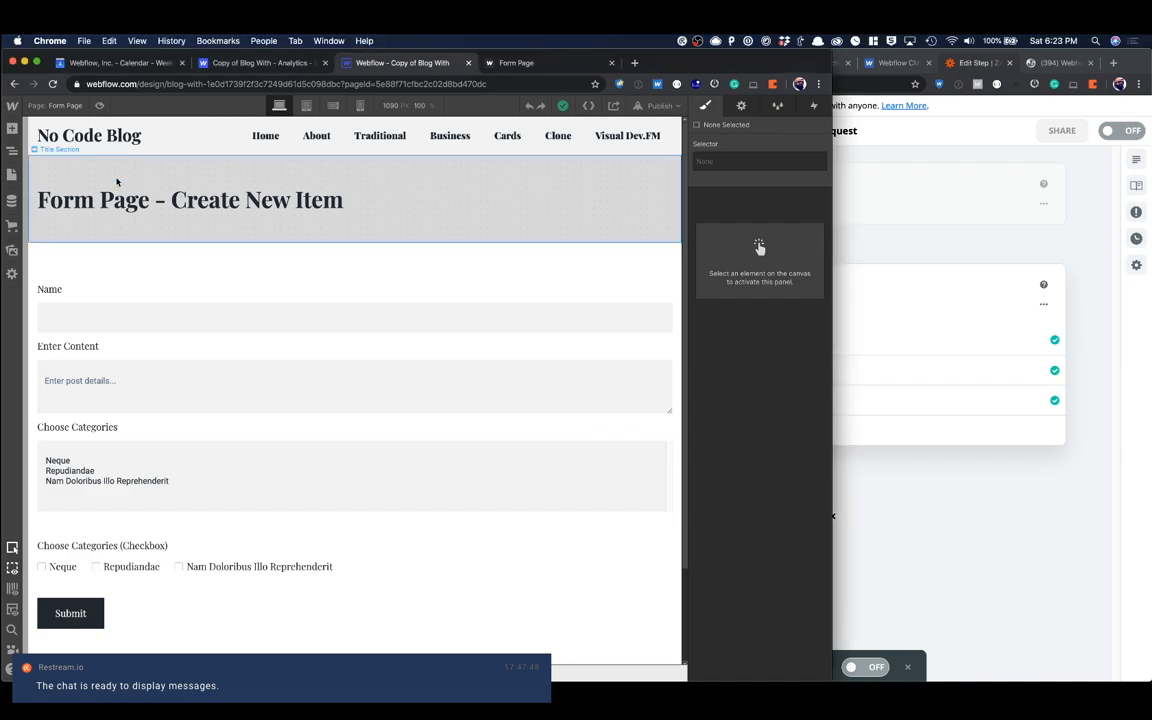
left_click(13, 200)
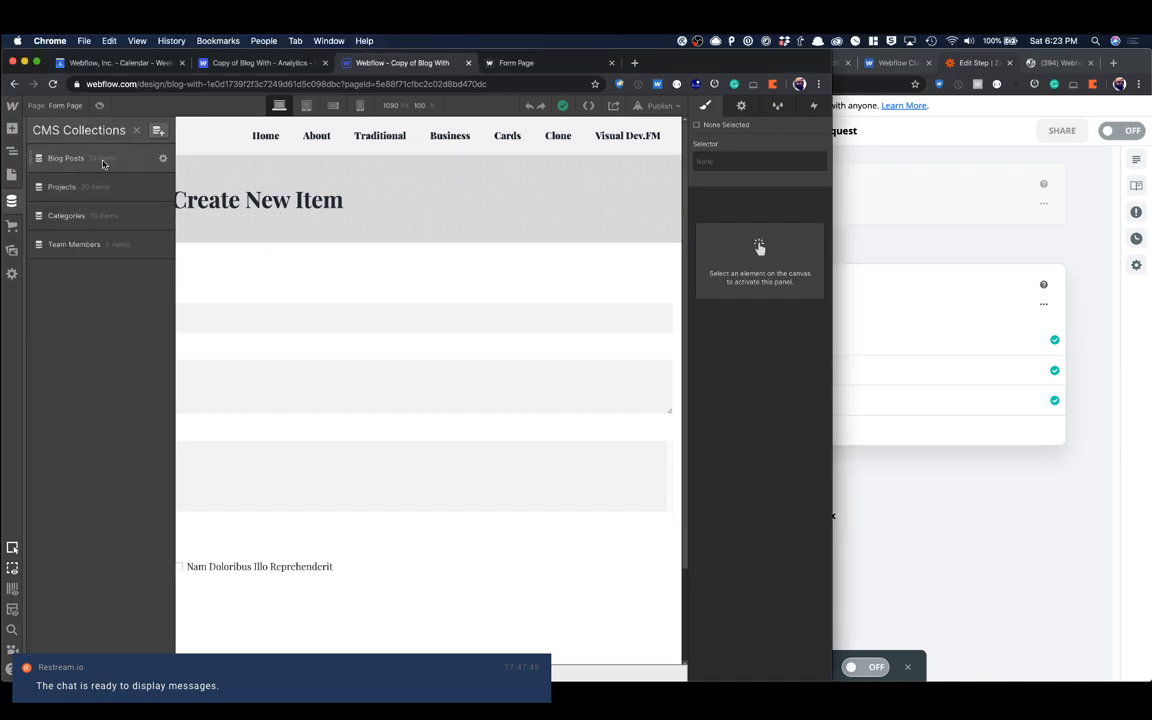
left_click(101, 158)
left_click(246, 181)
scroll(428, 213, "down", 5)
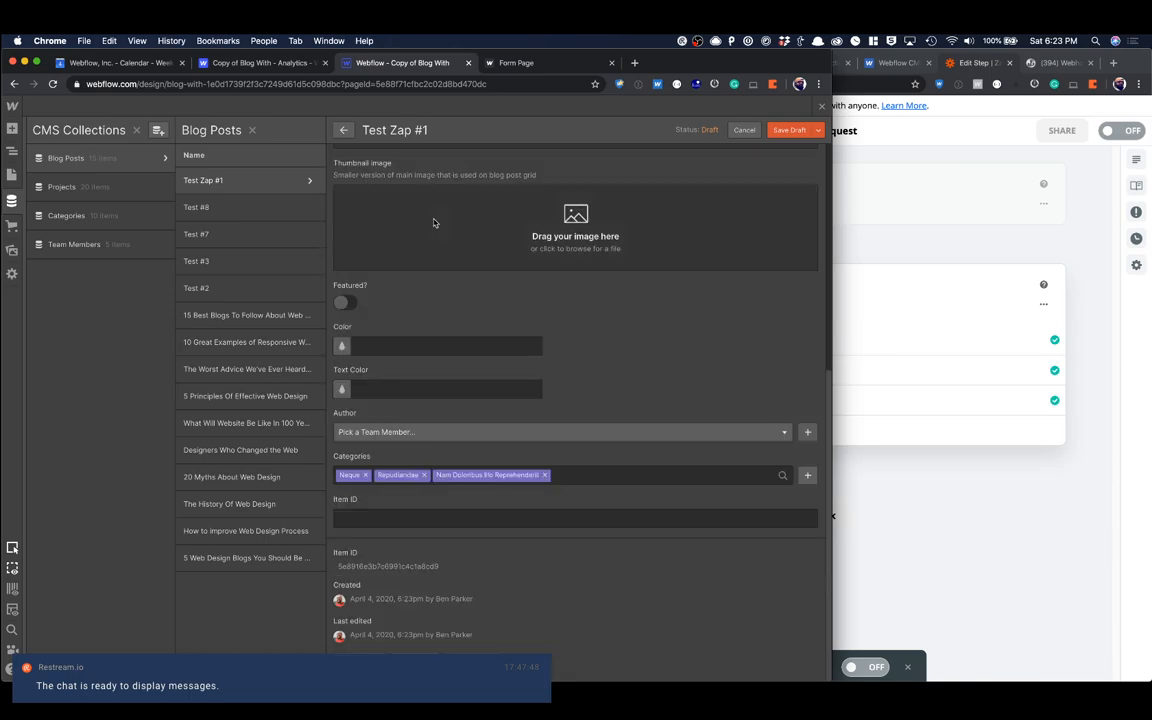
scroll(566, 455, "up", 5)
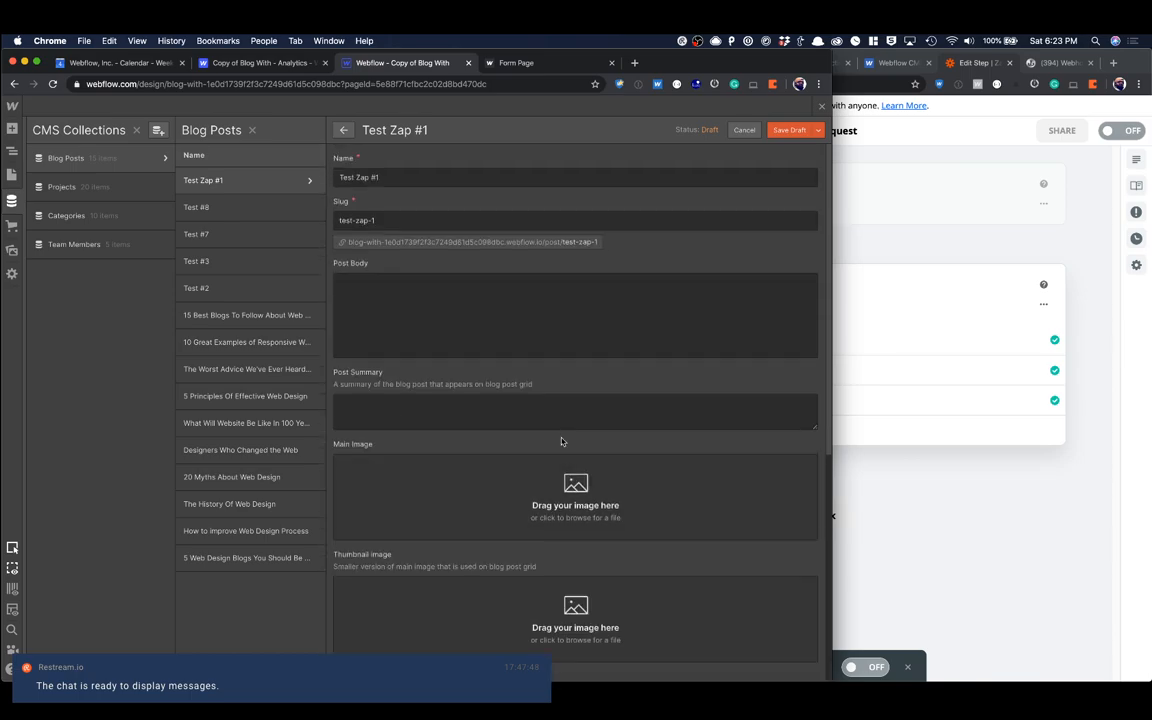
Step: Reopen the Zapier custom request's settings and compare its URL with the HTTP module's in the Integromat scenario
left_click(892, 198)
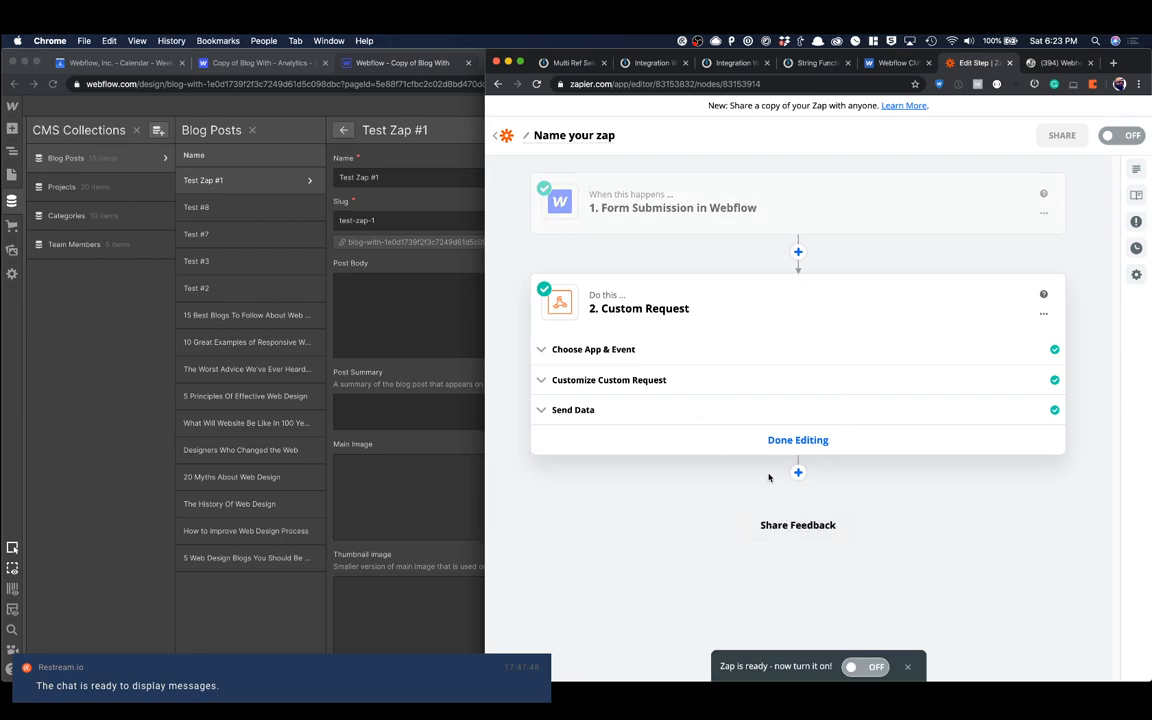
left_click(636, 384)
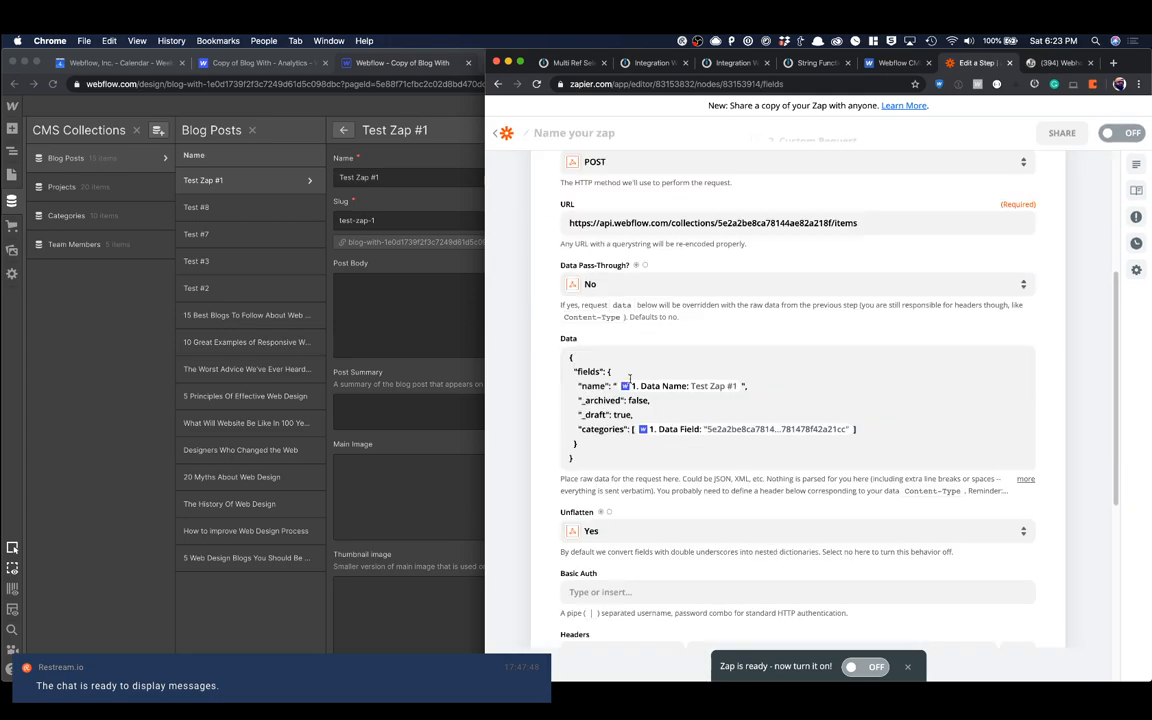
left_click(580, 218)
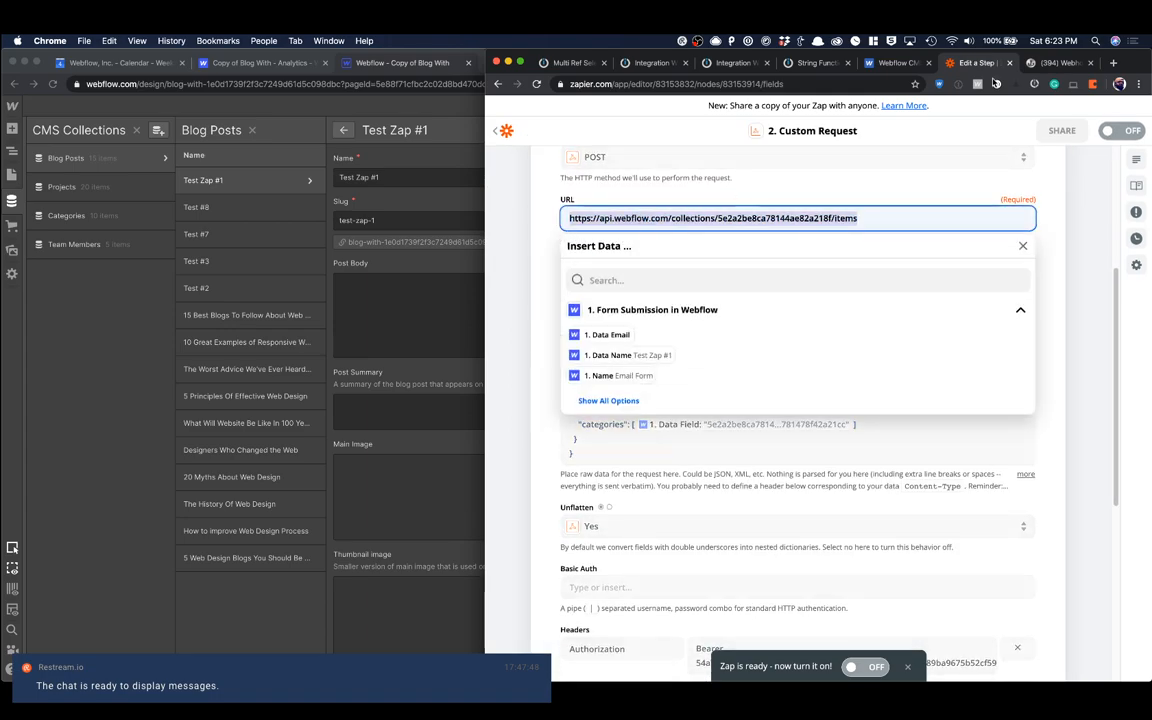
left_click(562, 62)
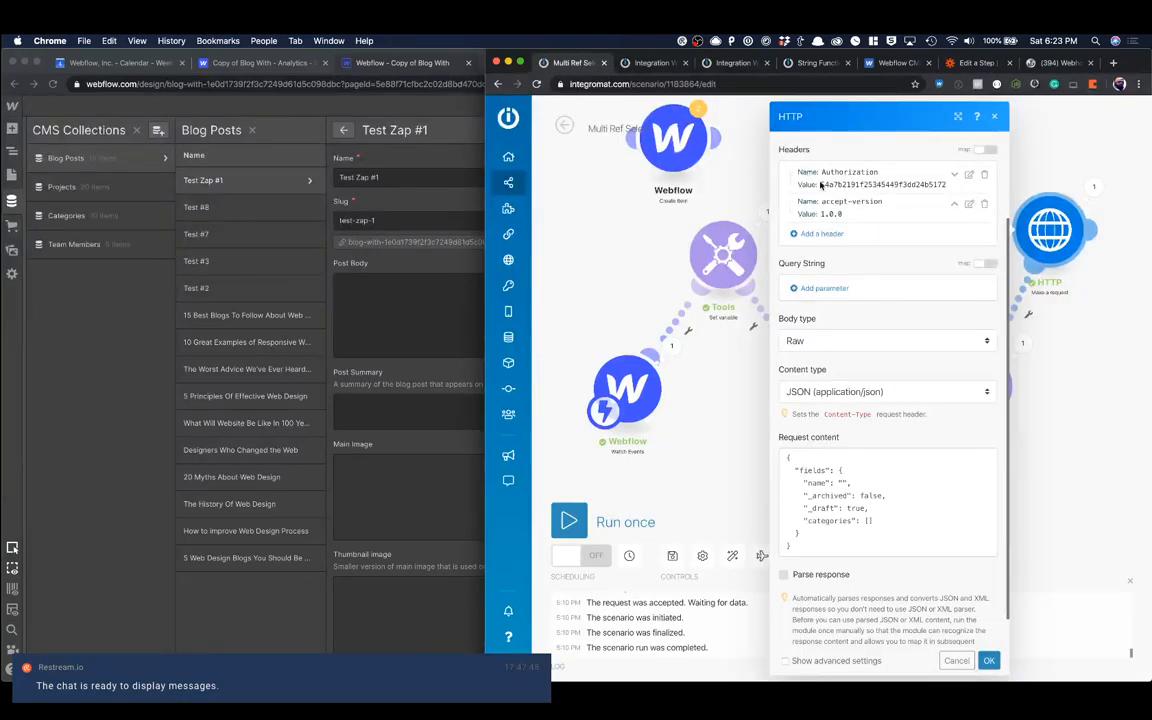
scroll(820, 185, "up", 3)
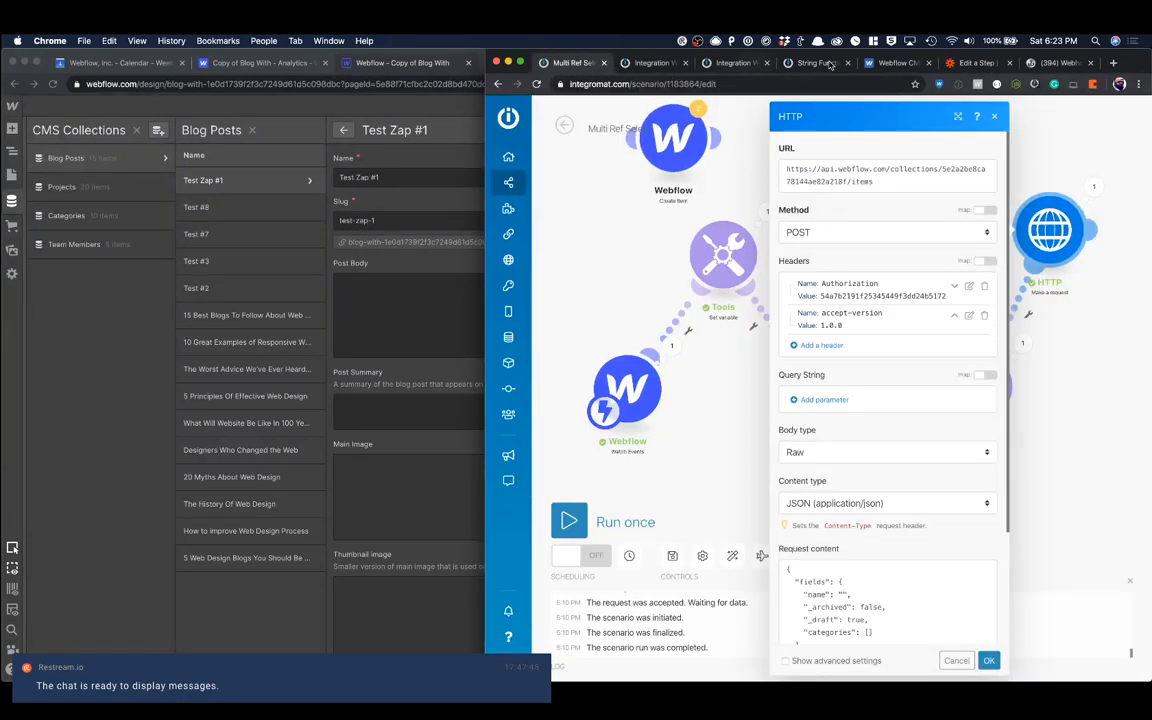
left_click(975, 62)
left_click(533, 226)
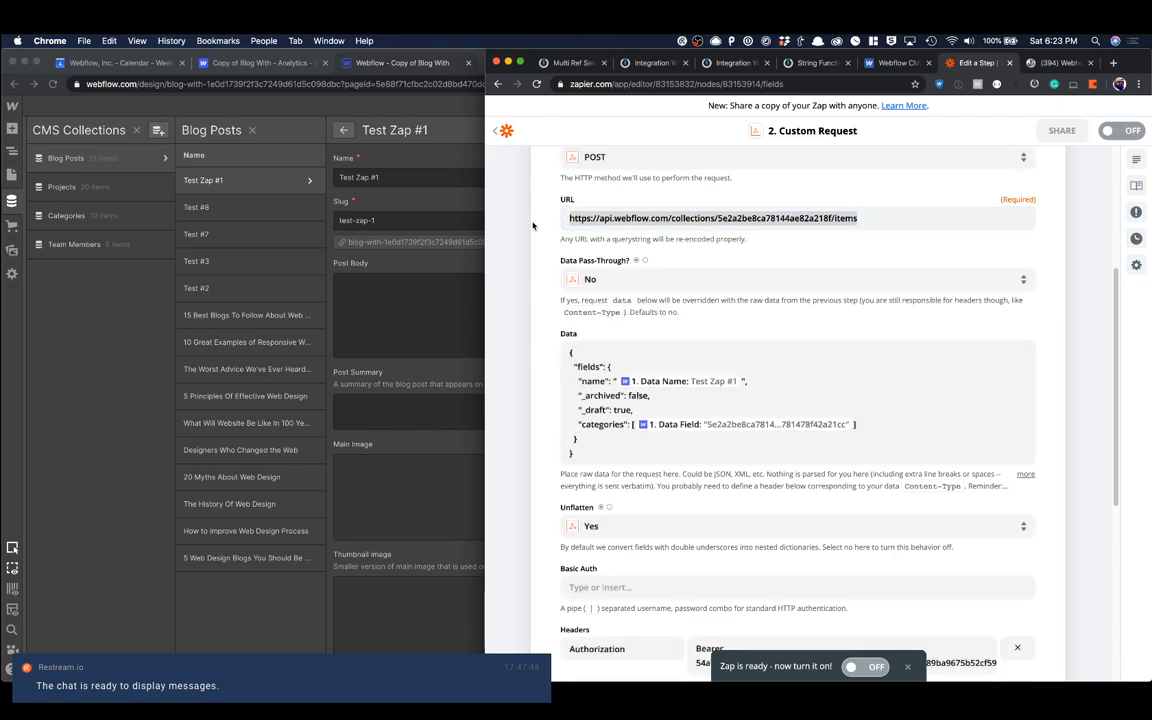
Step: Review the custom request's data and its Authorization, accept-version and Content-Type headers
scroll(545, 250, "down", 3)
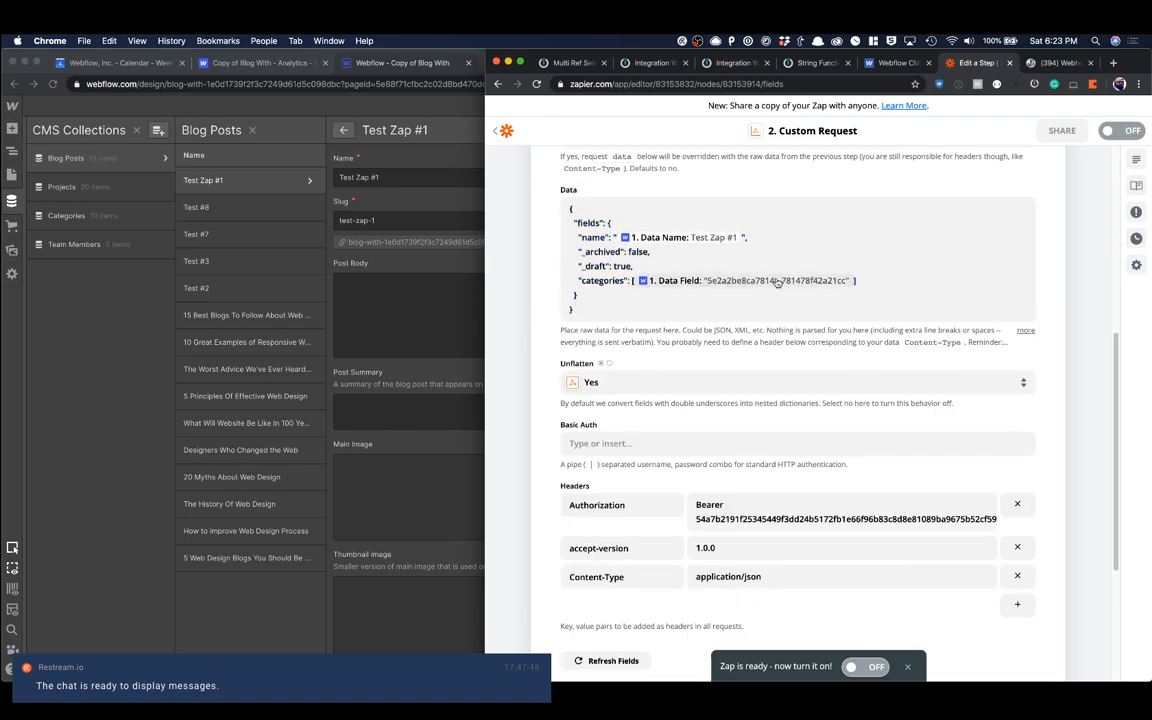
scroll(777, 283, "down", 5)
left_click(811, 281)
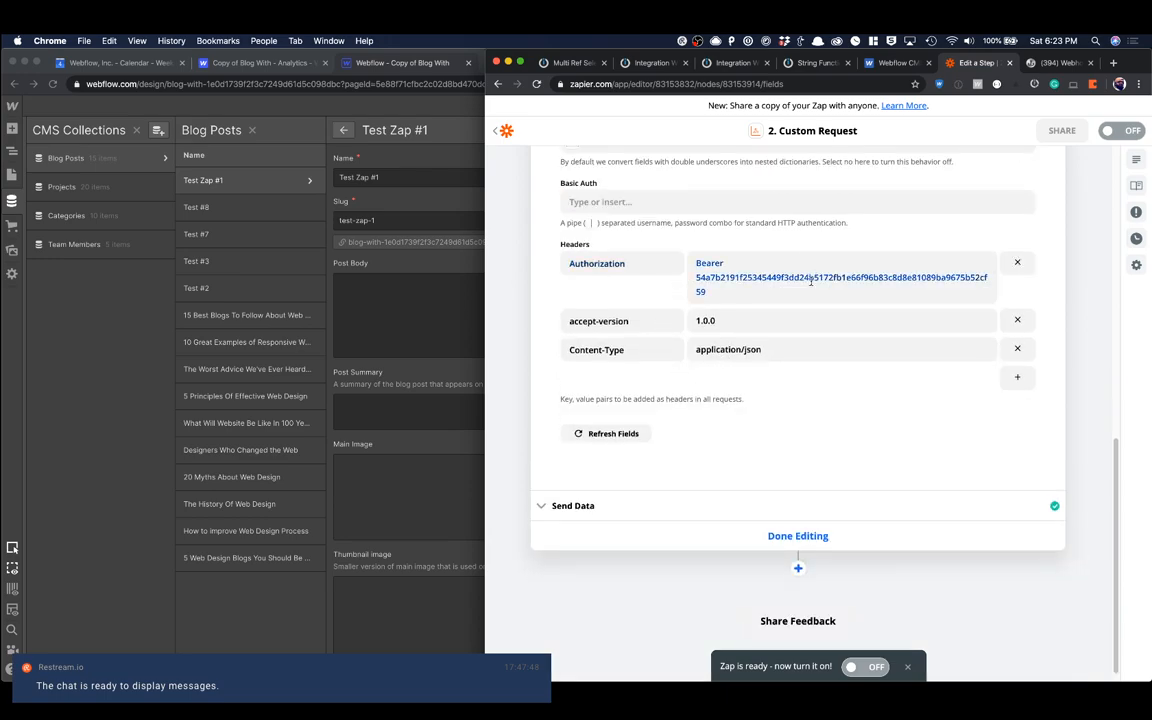
double_click(700, 263)
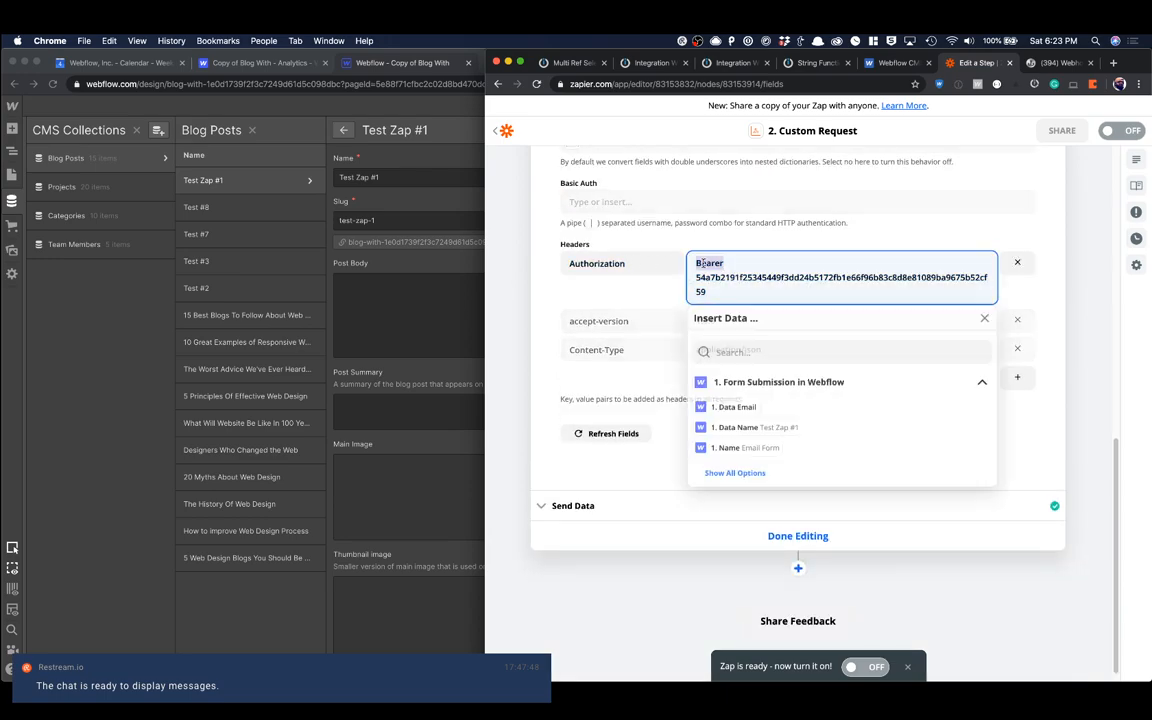
left_click(757, 278)
left_click(645, 321)
double_click(614, 351)
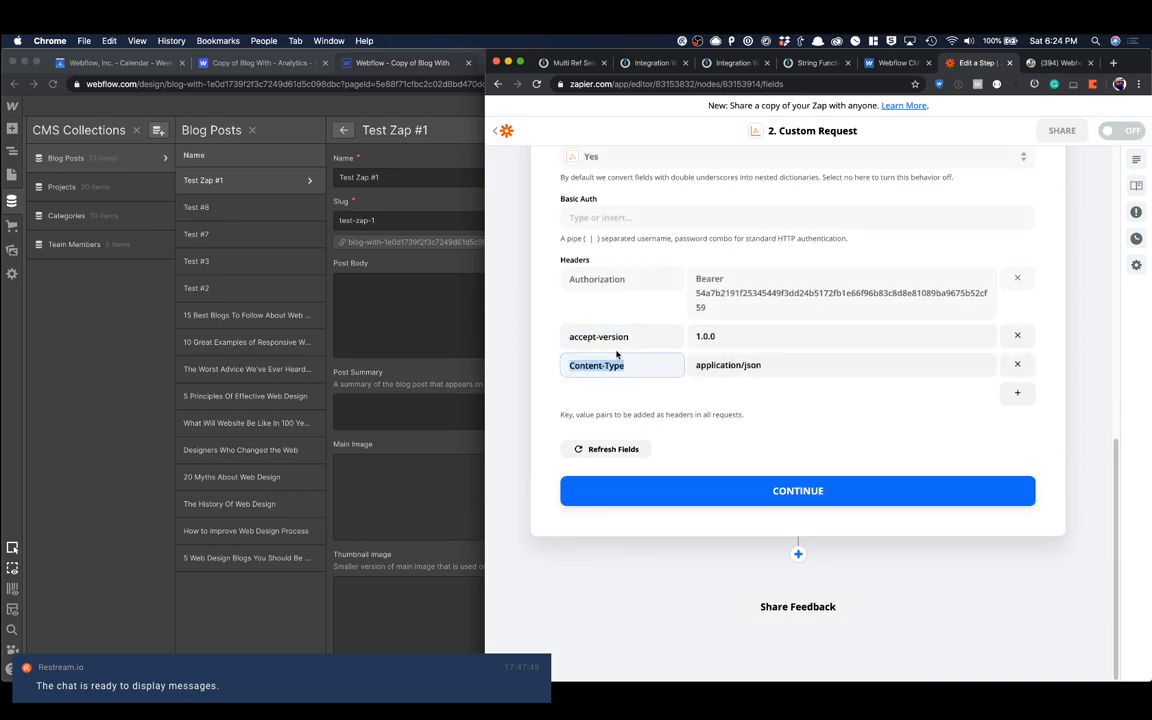
left_click(735, 364)
left_click(681, 324)
Step: Recheck the request's method, URL and data, and continue to the Send Data section
scroll(751, 353, "up", 5)
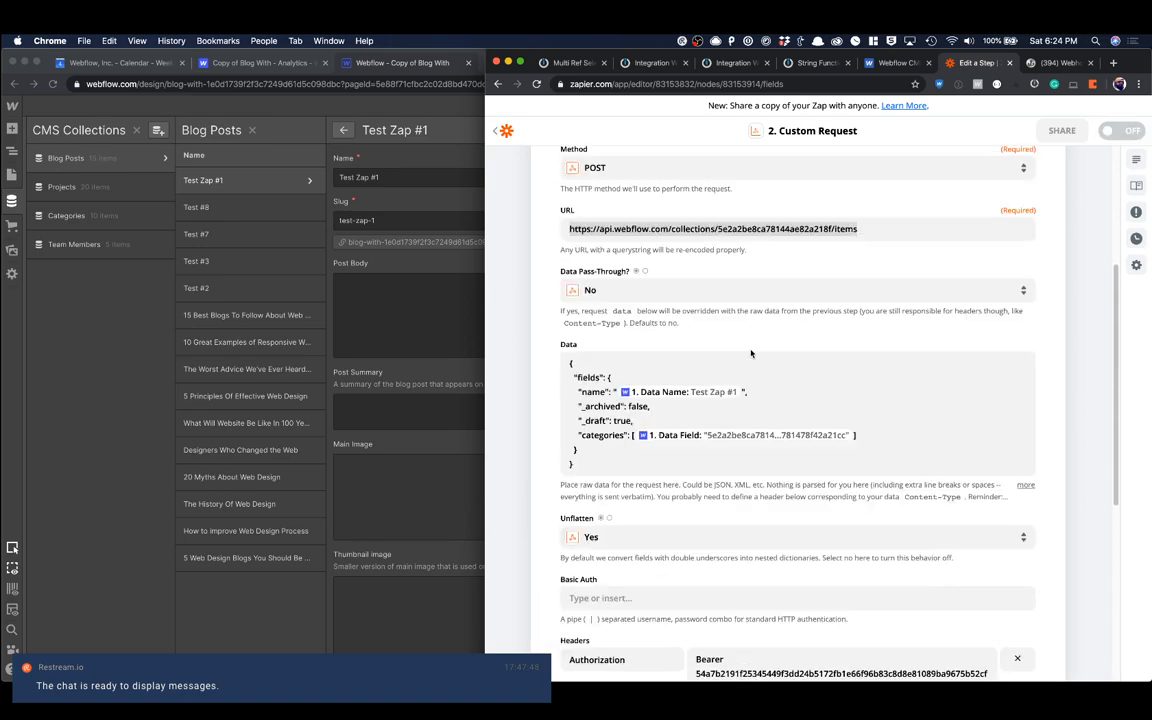
scroll(751, 353, "up", 5)
scroll(843, 360, "down", 15)
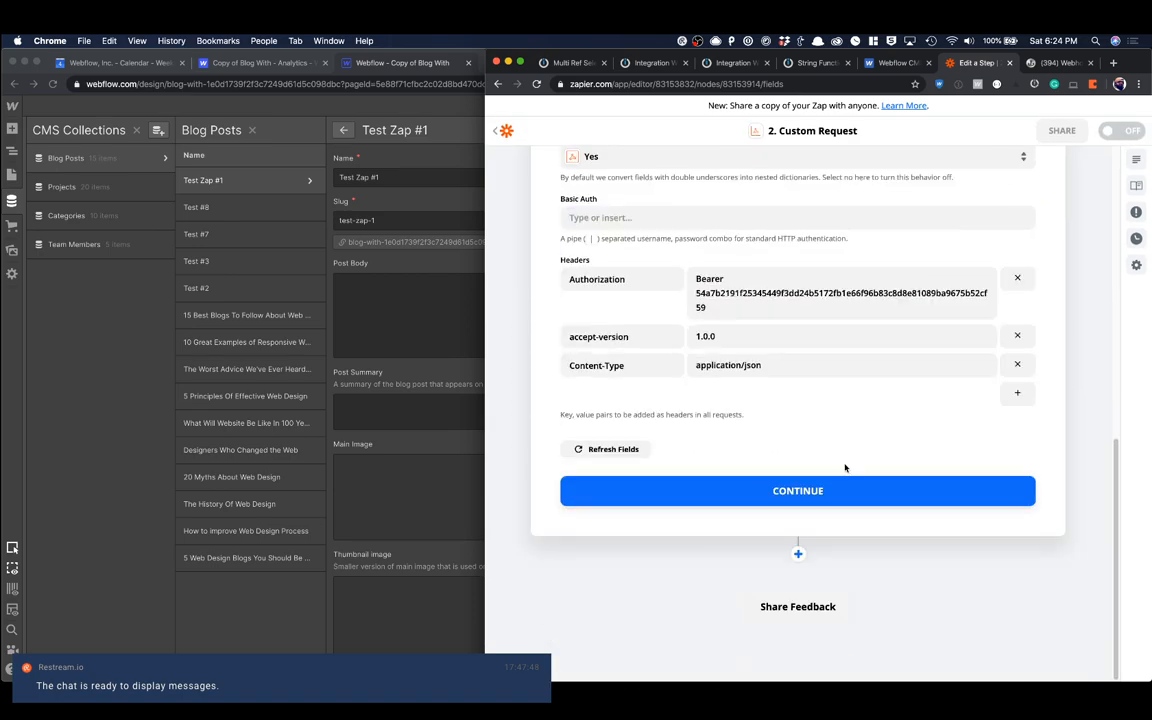
left_click(797, 491)
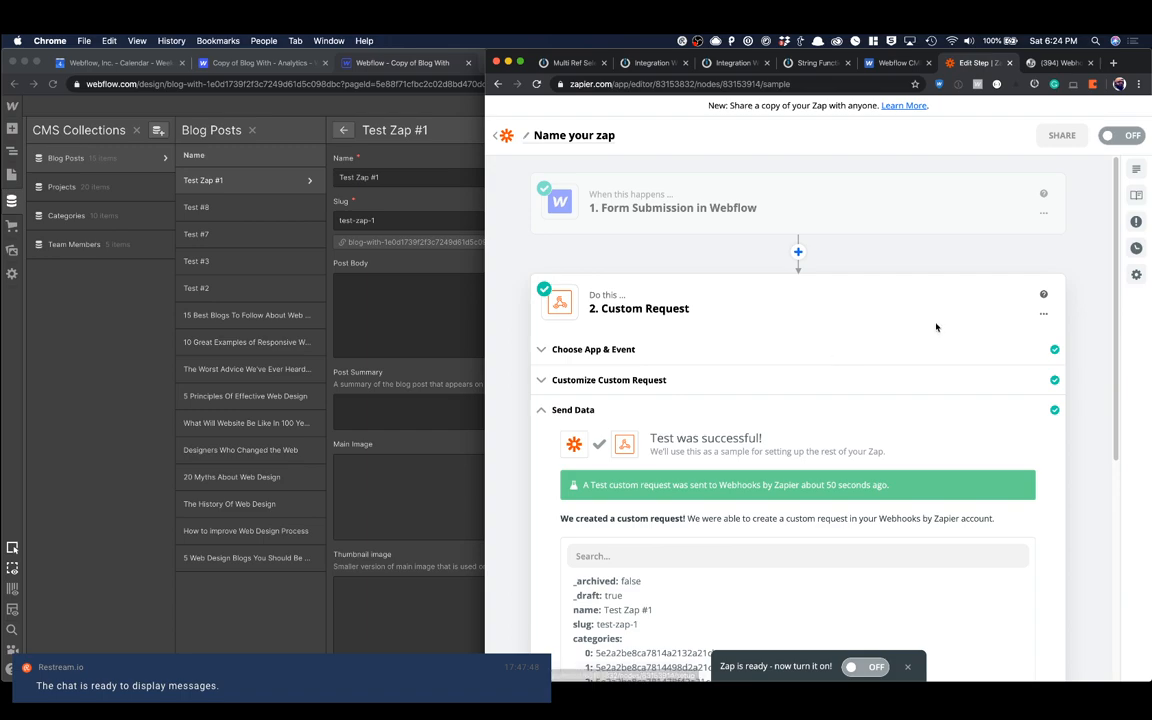
Step: Close the CMS collections in the Webflow Designer and reload the published Form Page for a new submission
left_click(414, 205)
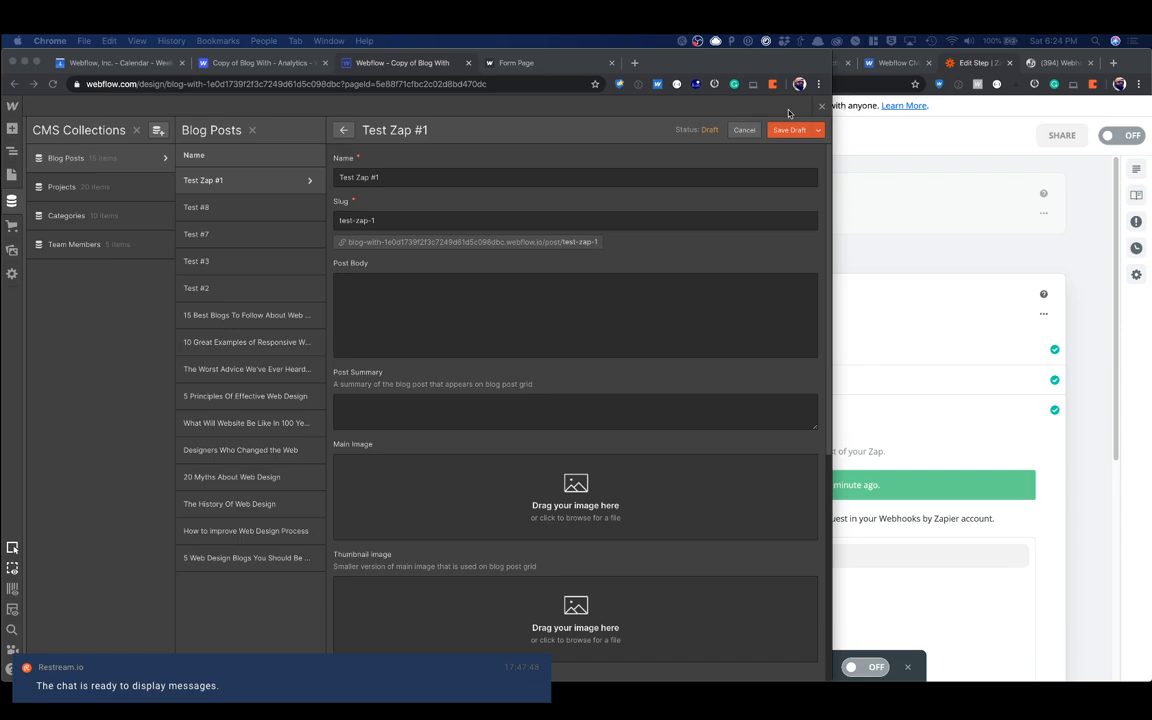
left_click(802, 111)
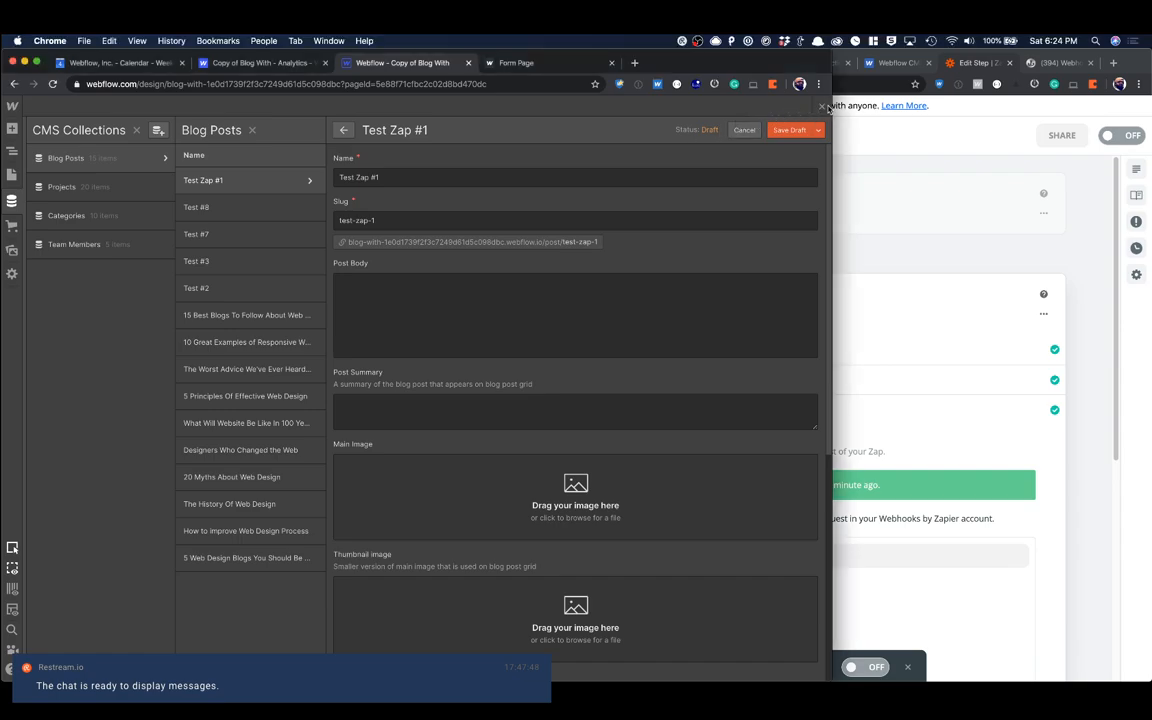
left_click(822, 108)
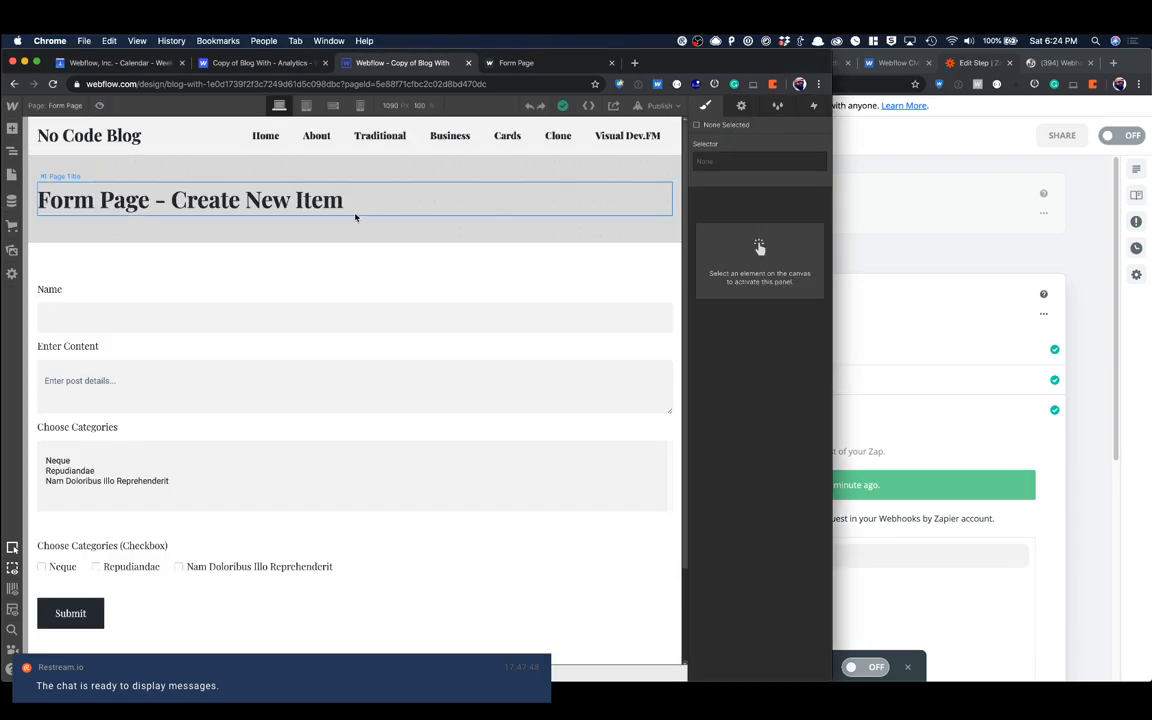
key("ctrl+Tab")
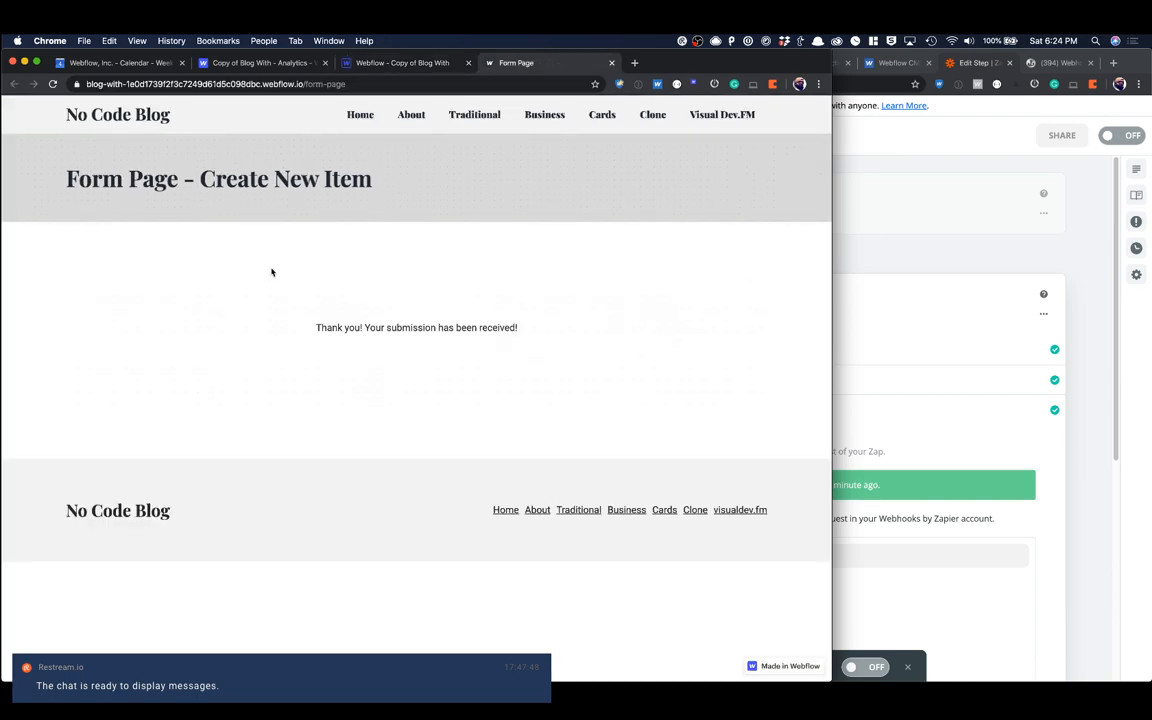
key("super+r")
Step: Submit the form with name "Test Zap #2", content "This is the second Zap" and the Neque, Repudiandae and Nam Doloribus Illo Reprehenderit checkboxes ticked
left_click(192, 304)
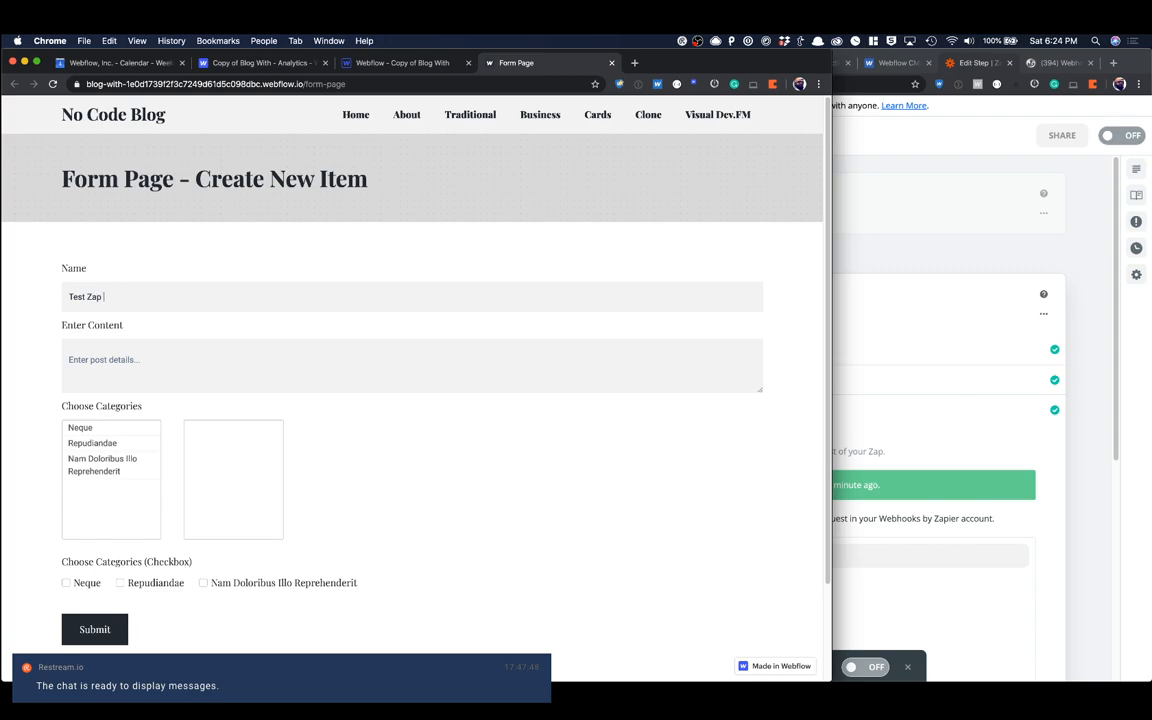
type("Test Zap #2")
key("Tab")
type("This i")
scroll(101, 458, "down", 2)
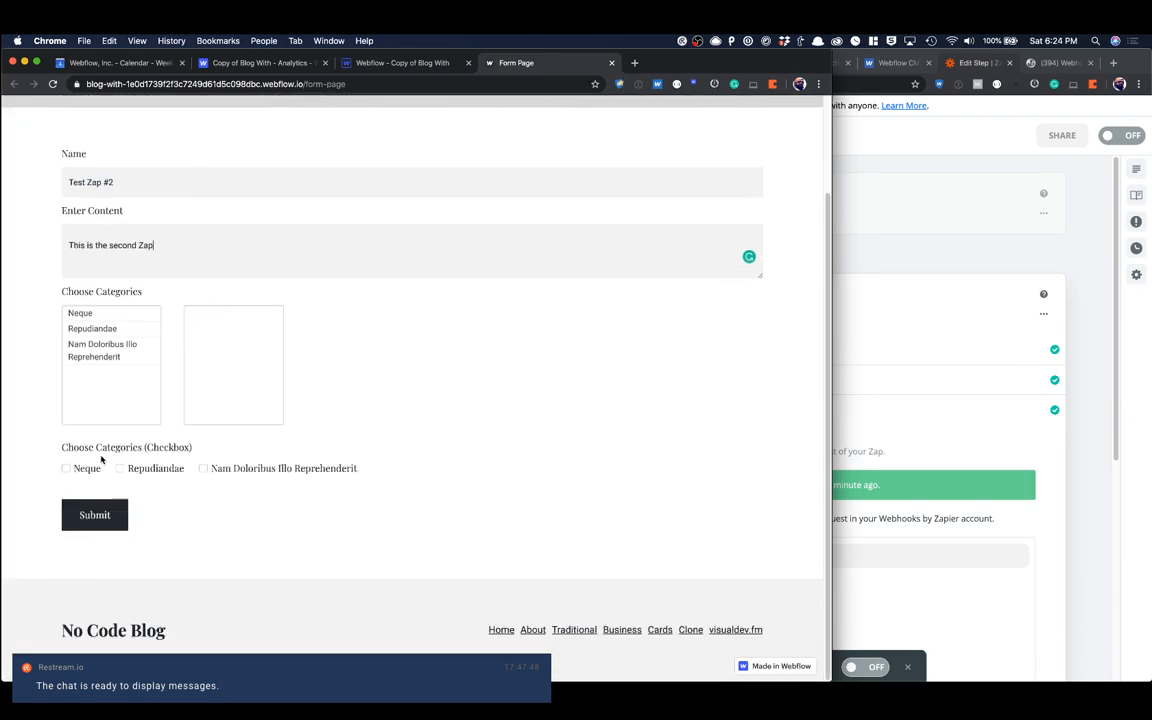
left_click(70, 470)
left_click(128, 470)
left_click(97, 520)
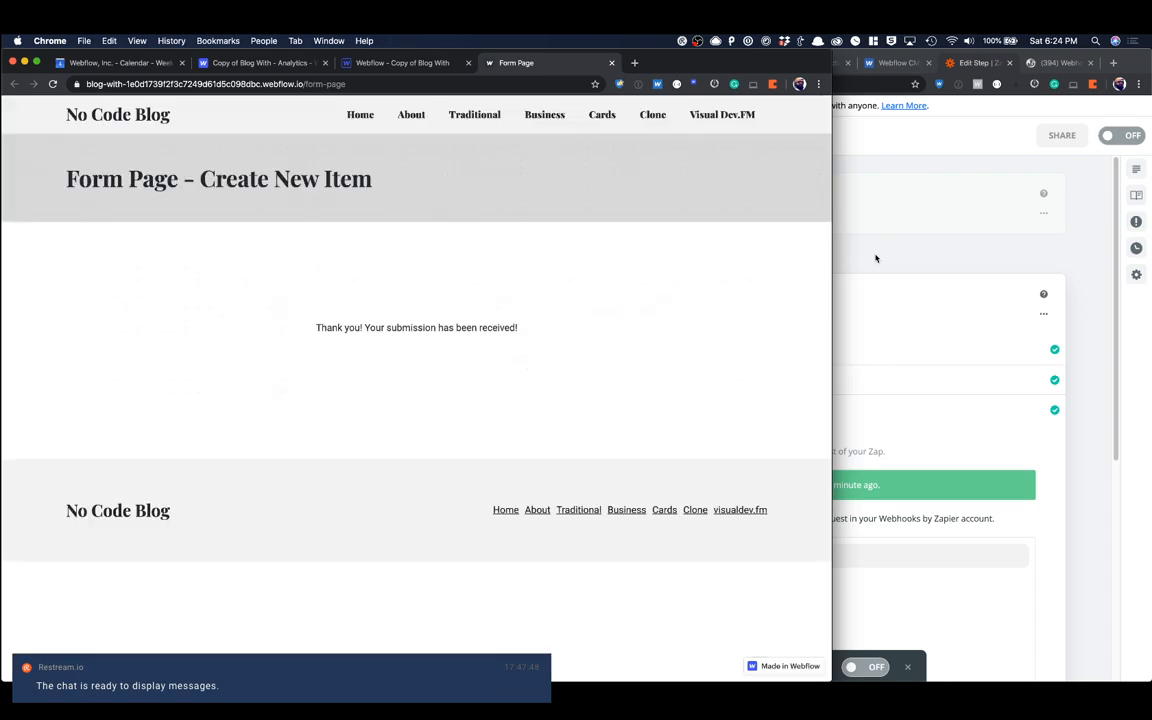
Step: In Zapier, load more samples for the Webflow form trigger, select Submission C and finish editing the trigger
left_click(875, 258)
left_click(652, 212)
left_click(672, 339)
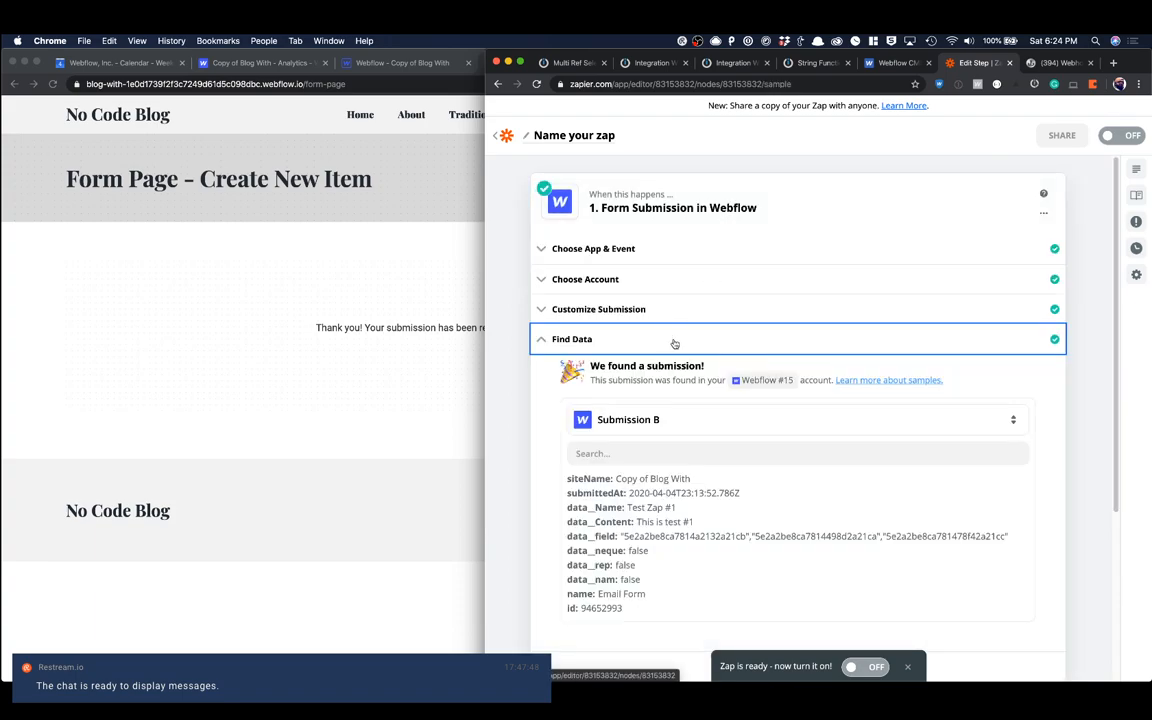
left_click(678, 328)
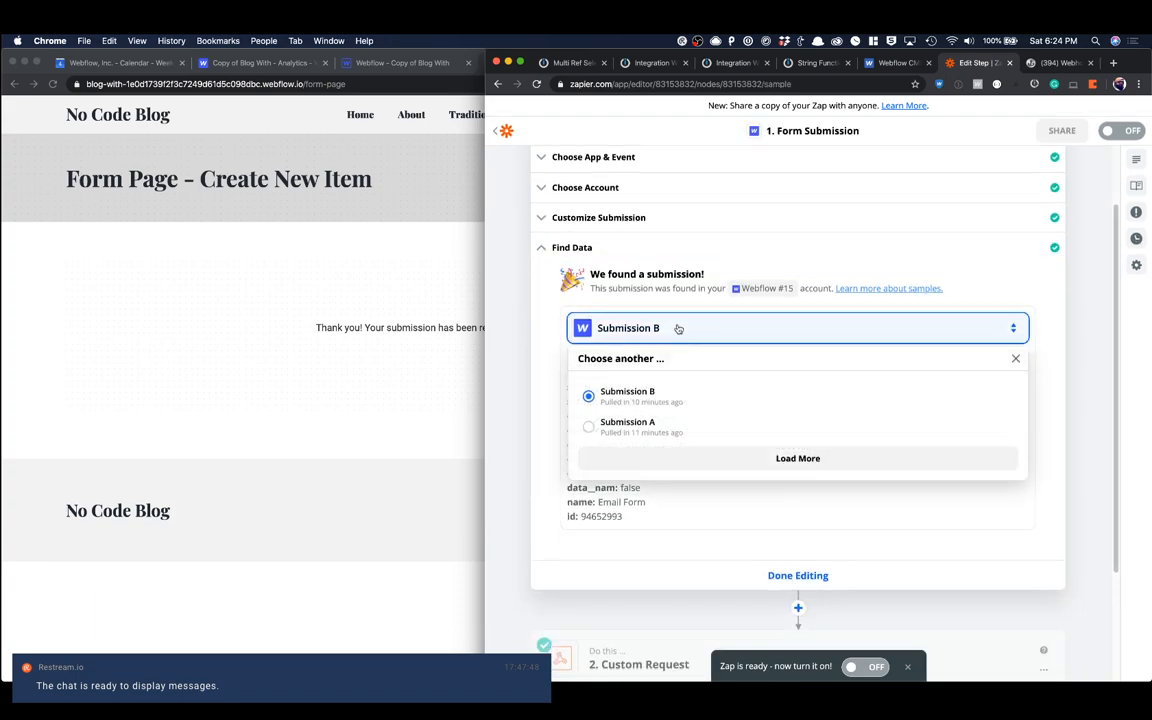
left_click(597, 460)
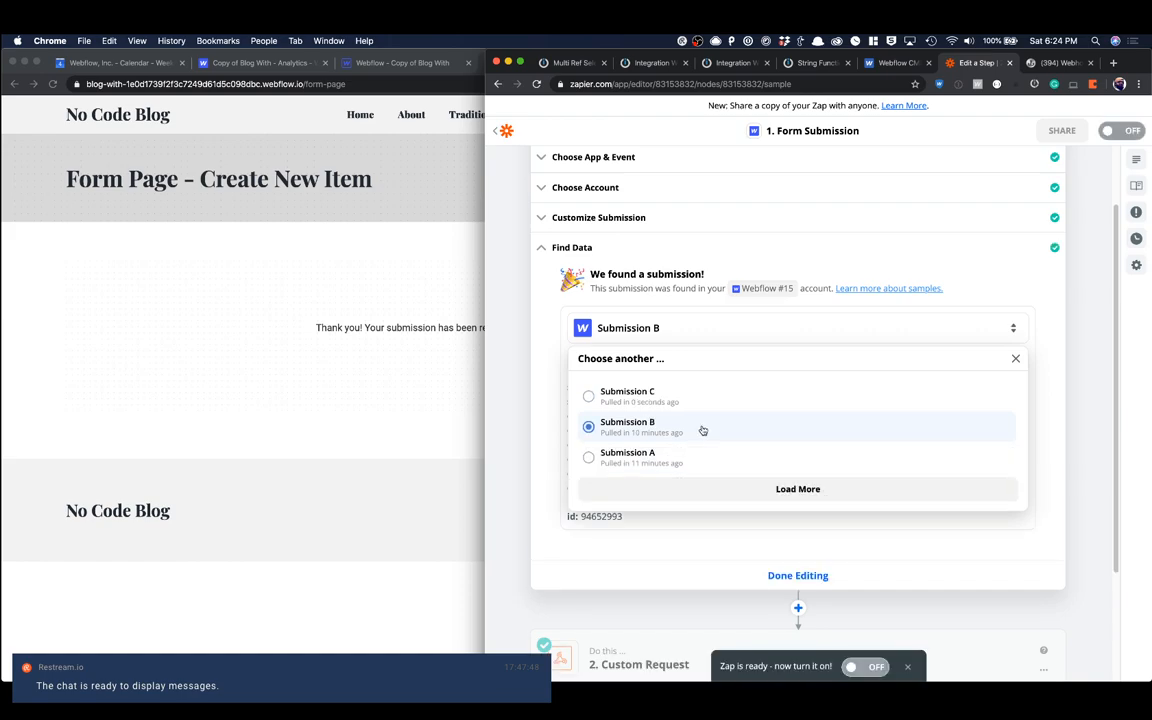
left_click(661, 398)
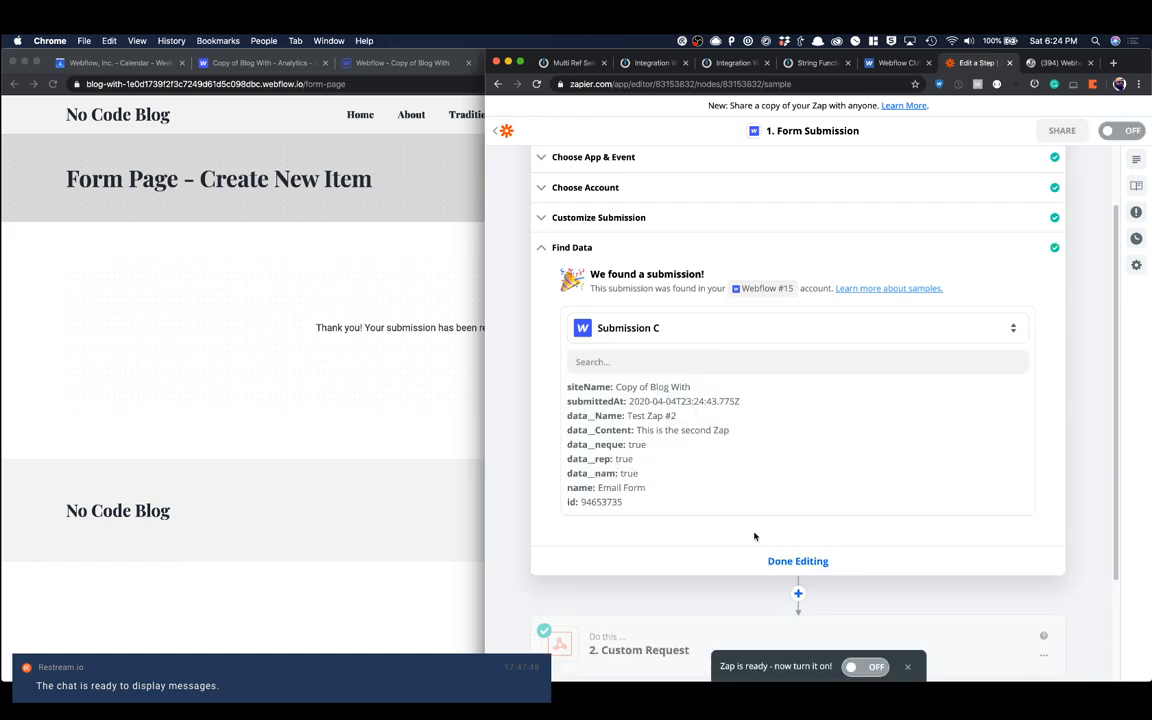
left_click(787, 561)
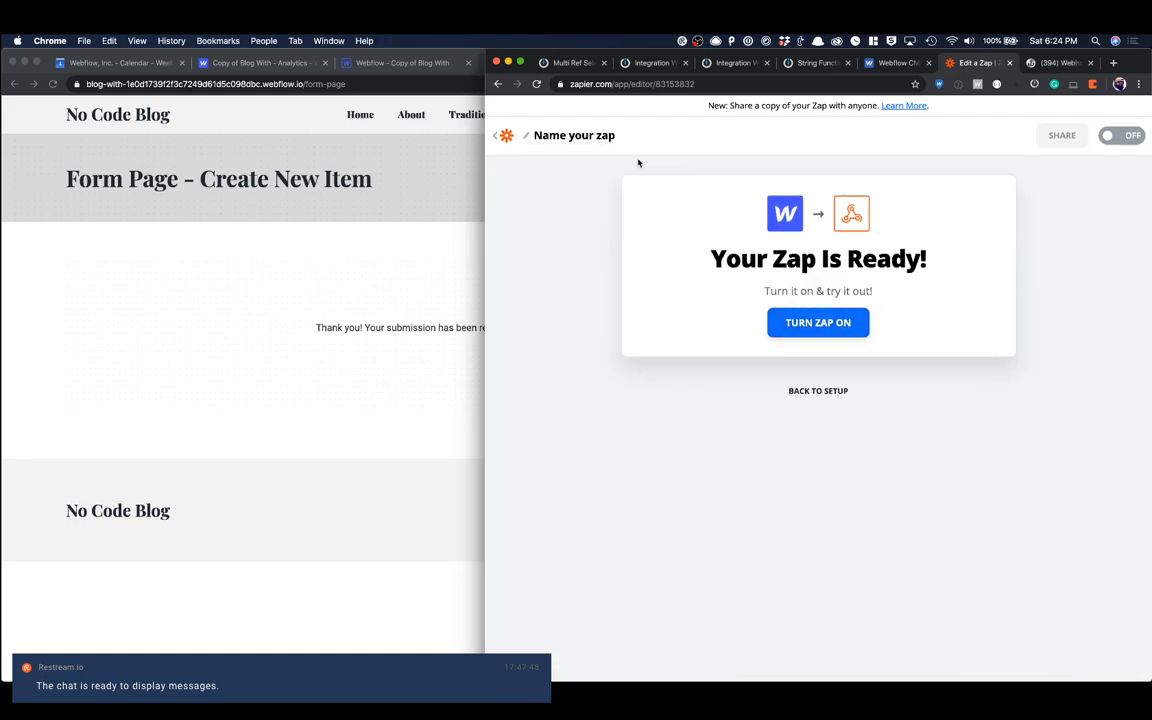
Step: Return to the zap setup and add a Formatter by Zapier step between the form trigger and the custom request
left_click(808, 392)
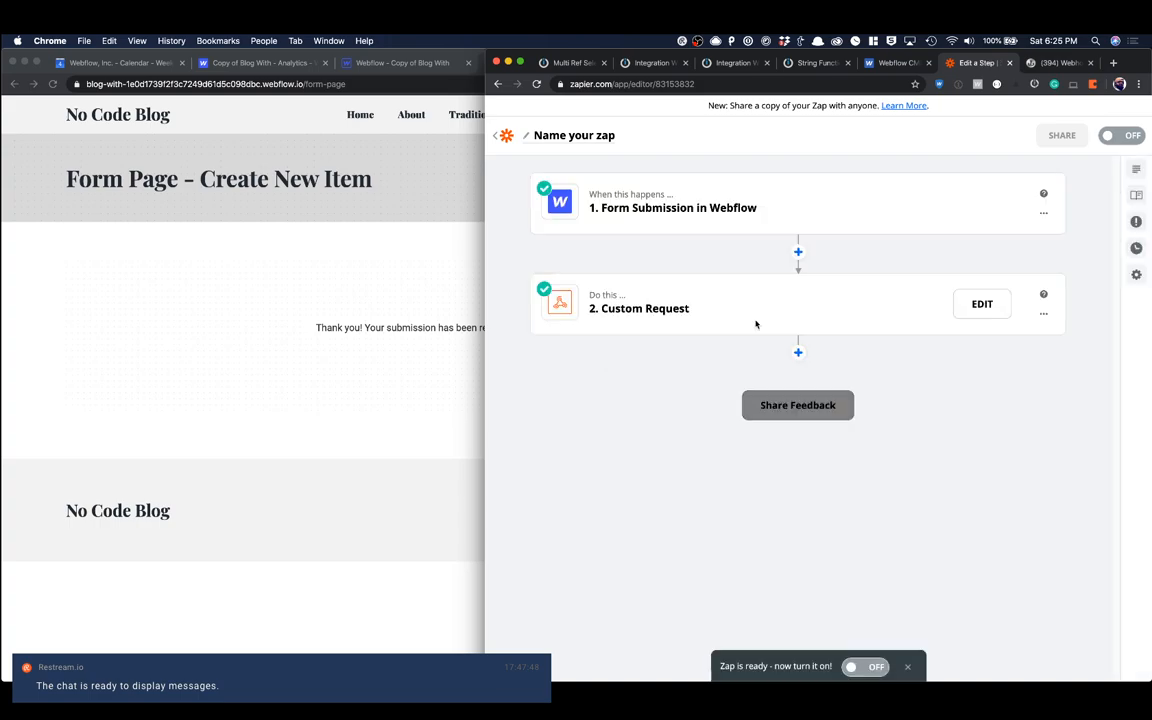
left_click(799, 252)
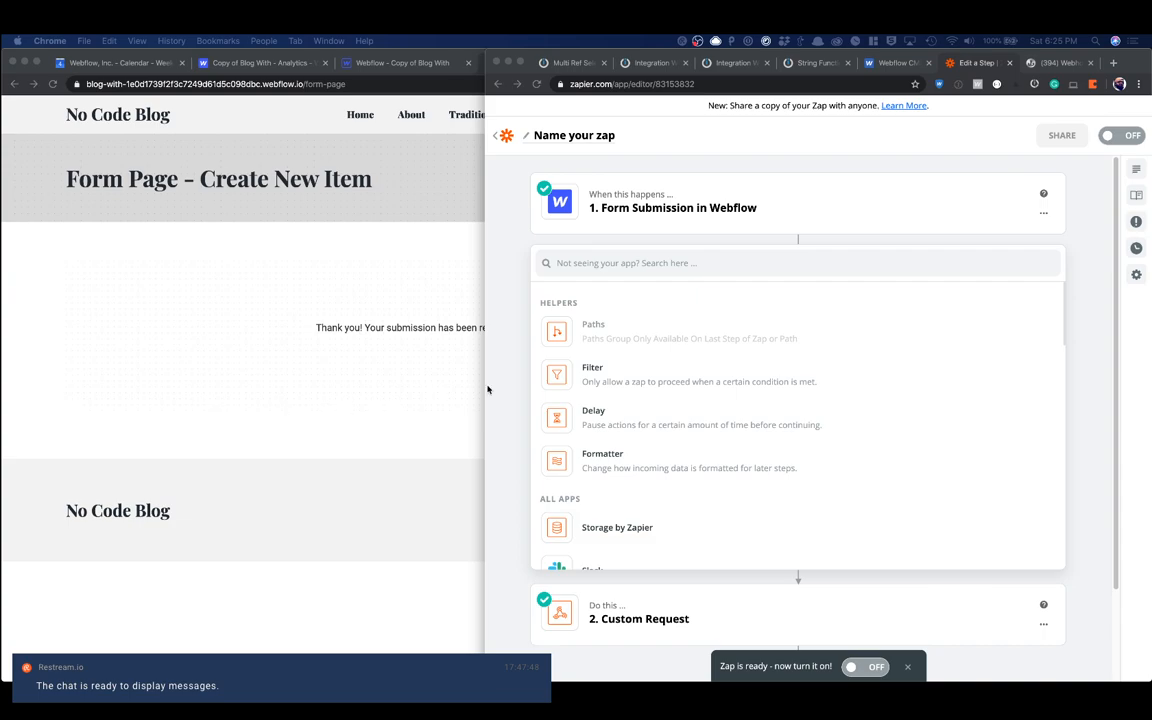
left_click(615, 265)
type("forma")
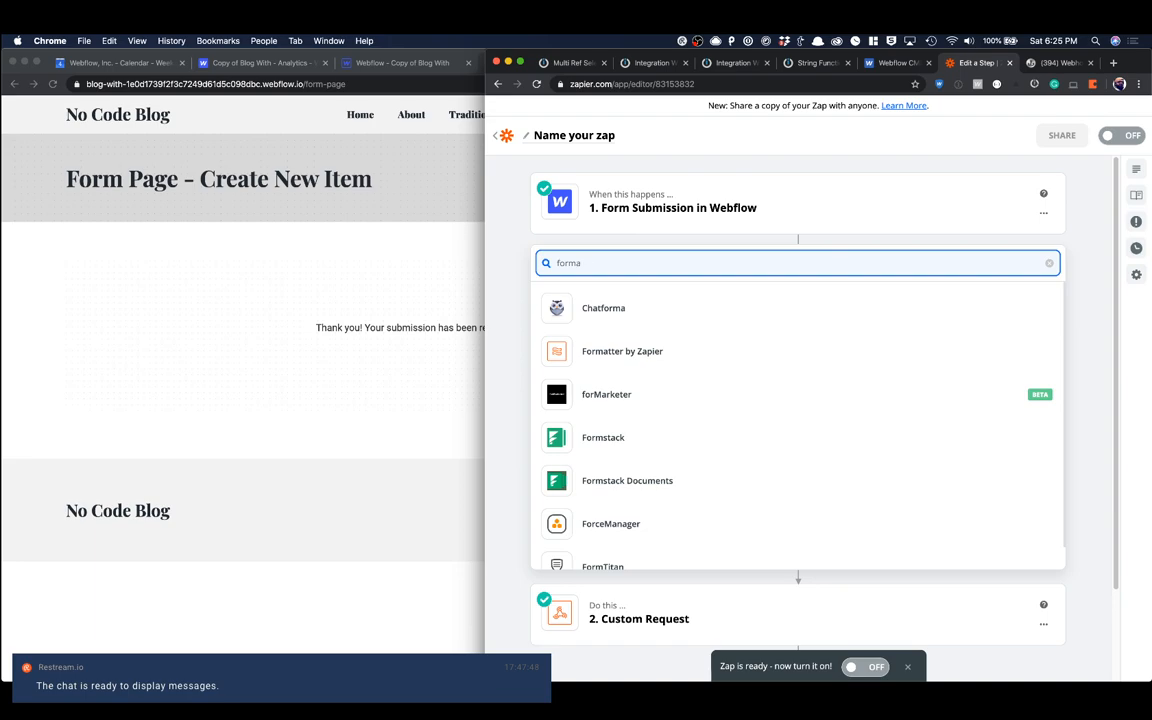
left_click(587, 362)
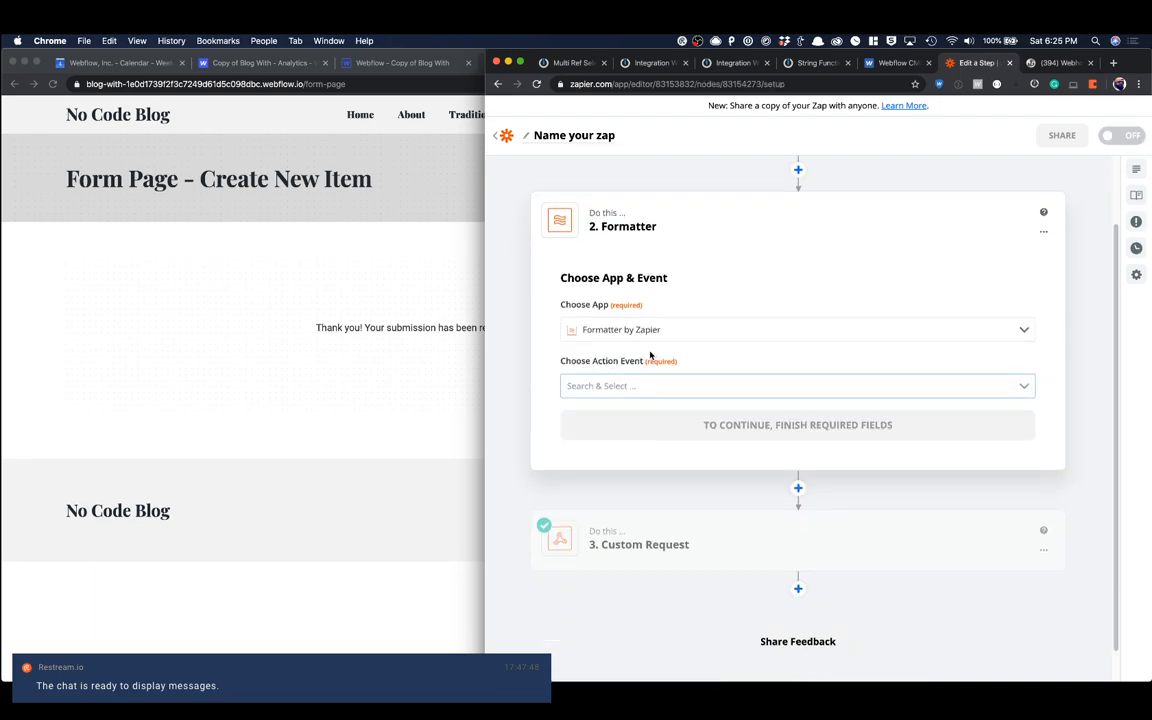
Step: Set the Formatter's action event to Text and its transform to Replace
left_click(626, 393)
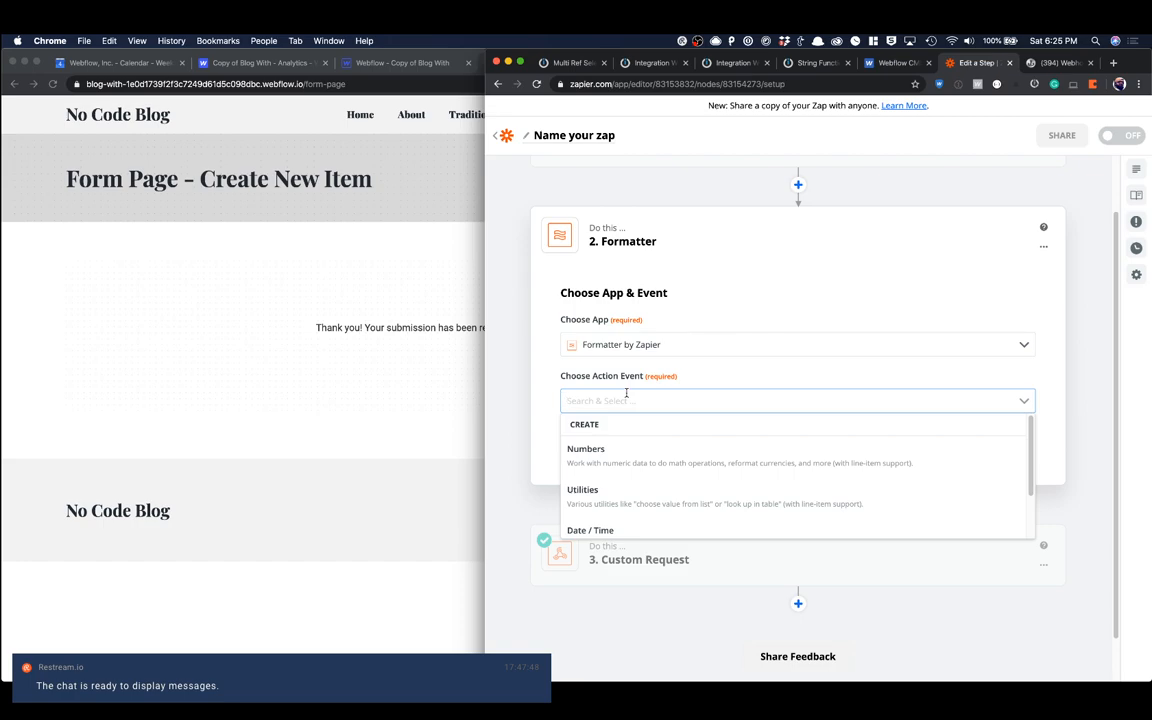
scroll(612, 455, "down", 3)
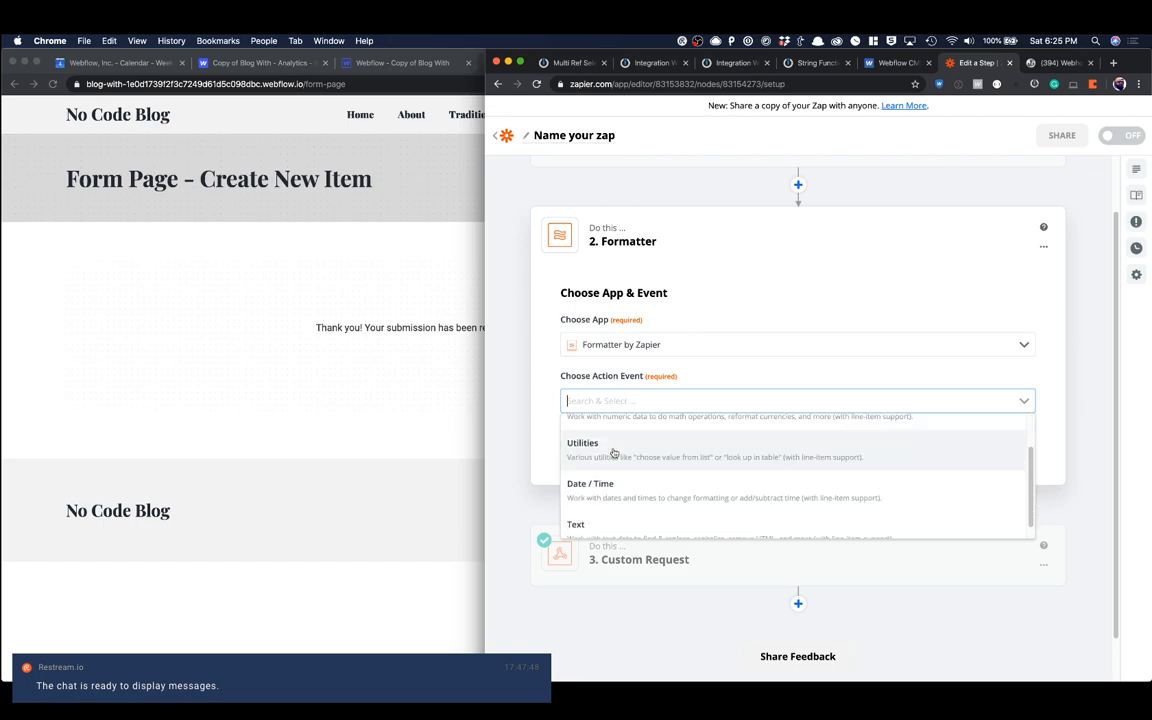
left_click(612, 528)
left_click(636, 438)
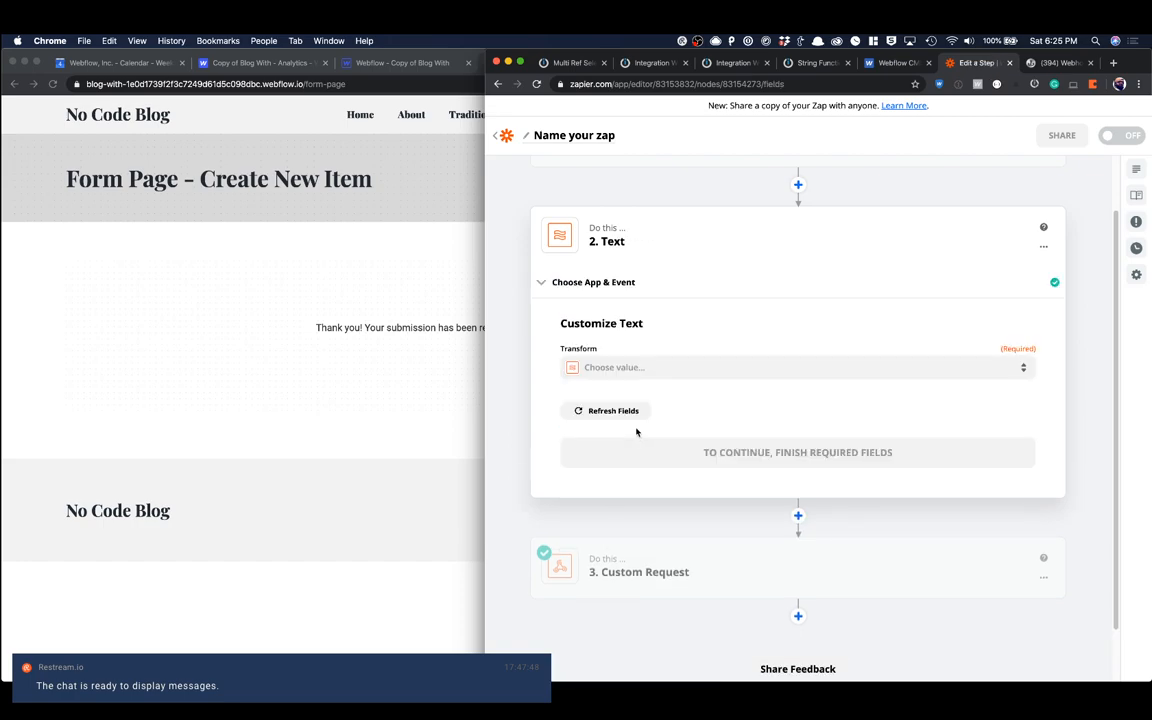
left_click(642, 368)
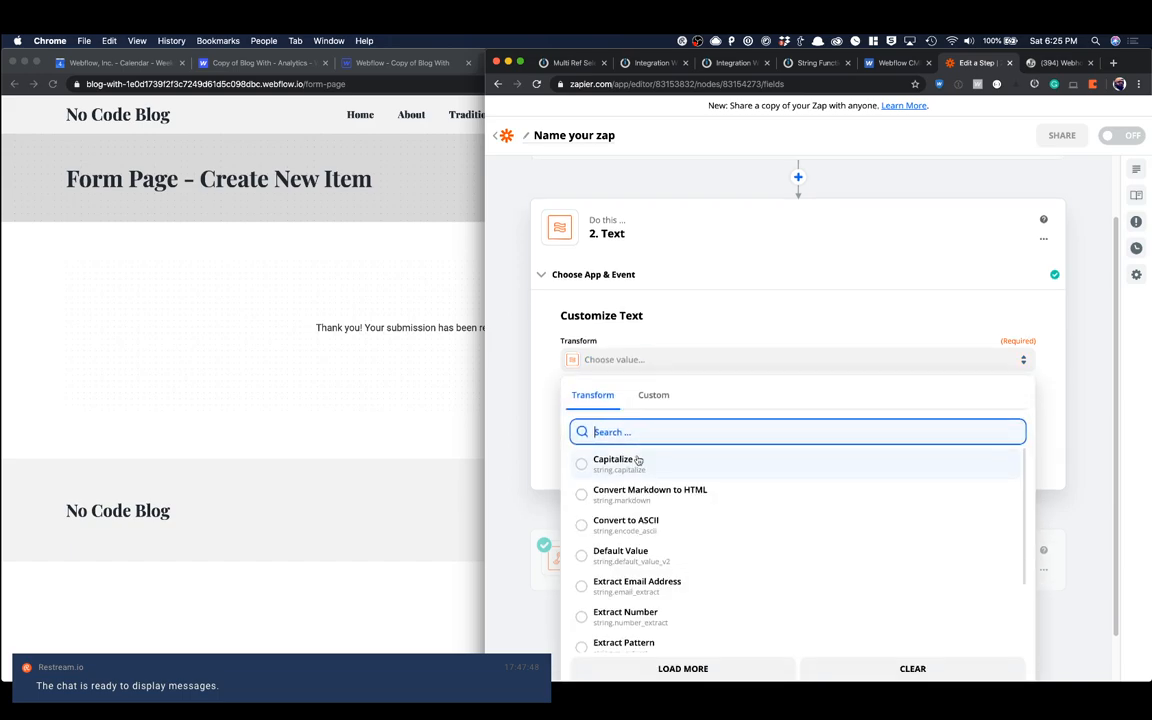
scroll(620, 470, "down", 5)
scroll(642, 512, "down", 3)
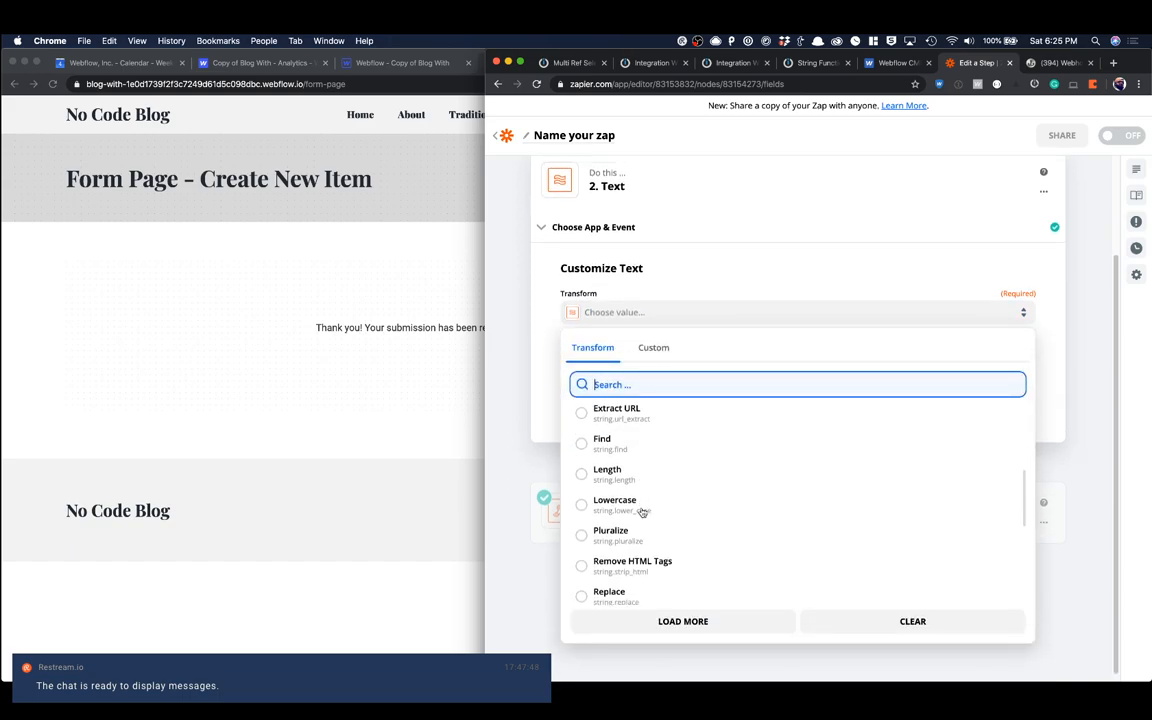
left_click(636, 533)
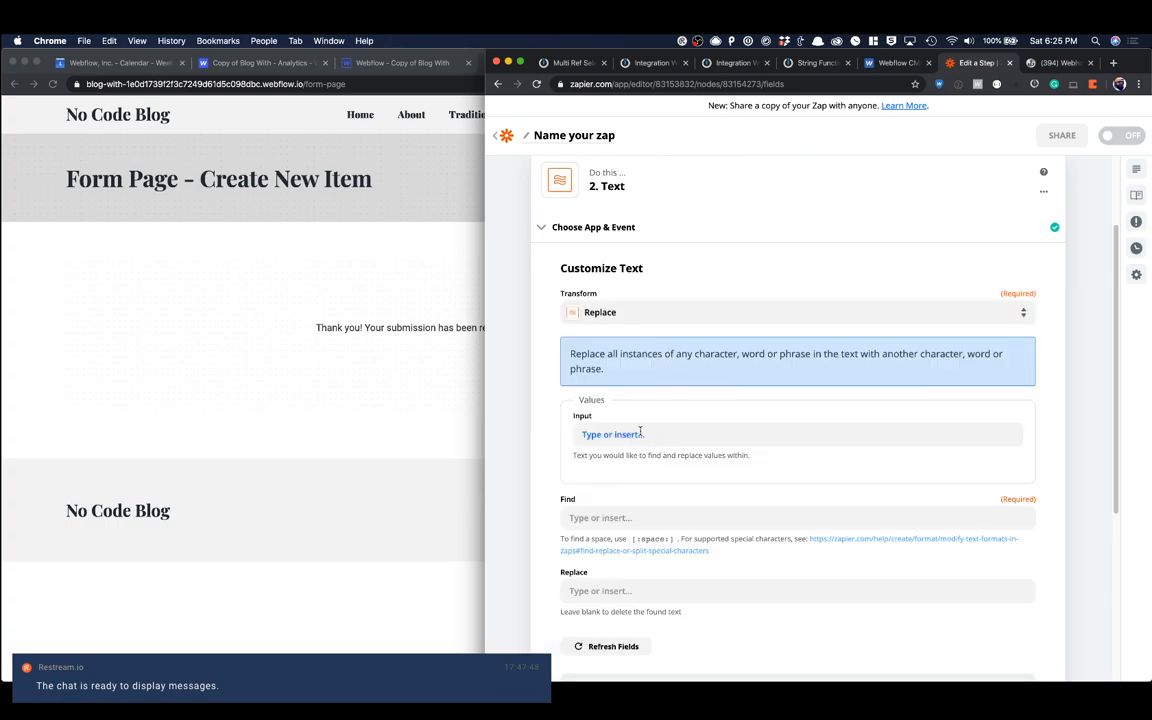
Step: Insert the form submission's Data Neque value as the Replace transform's input
left_click(640, 431)
scroll(712, 526, "down", 1)
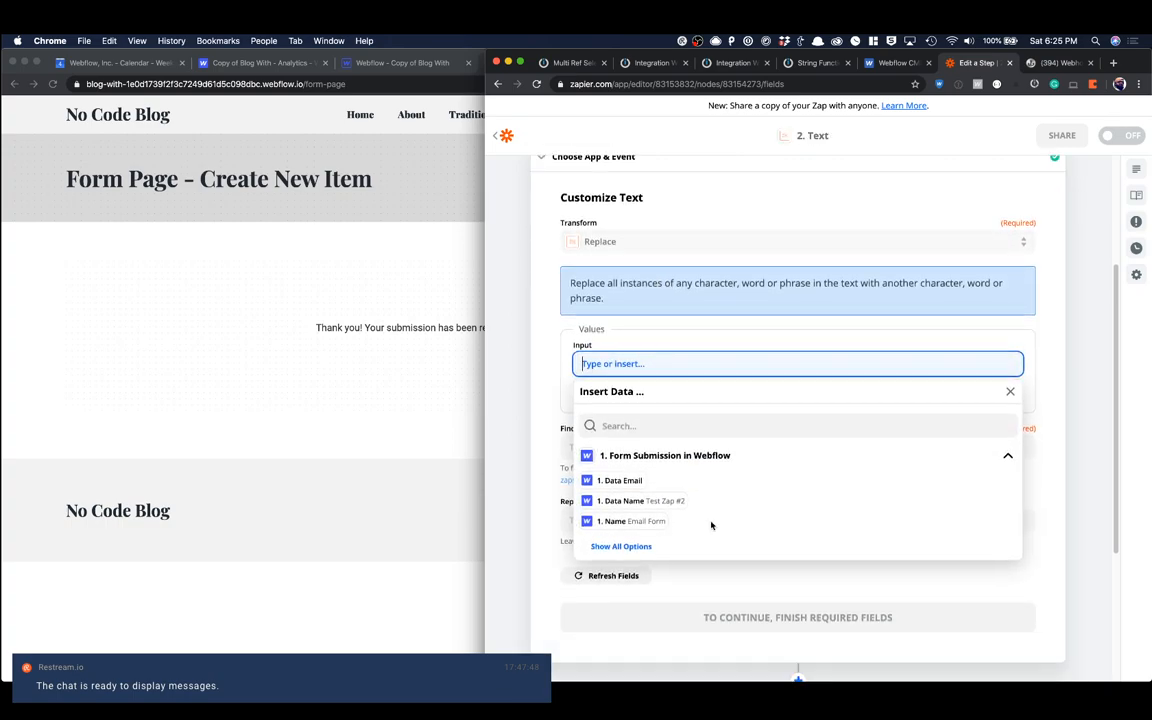
left_click(633, 545)
scroll(717, 511, "down", 3)
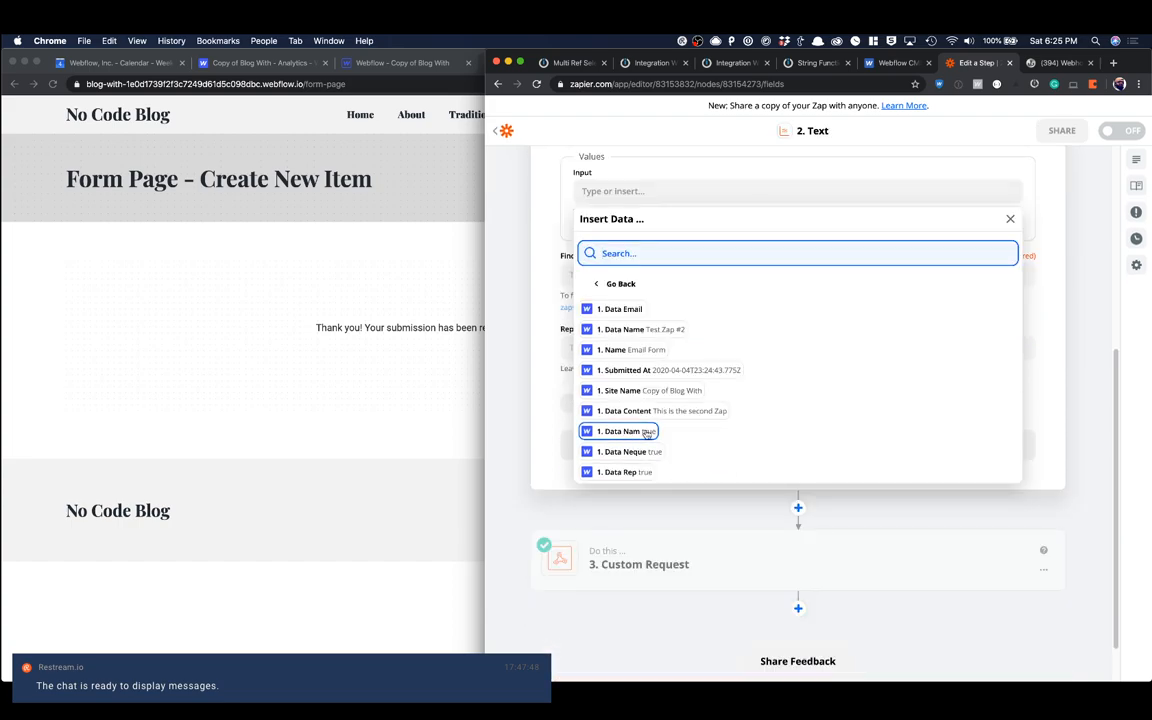
left_click(653, 458)
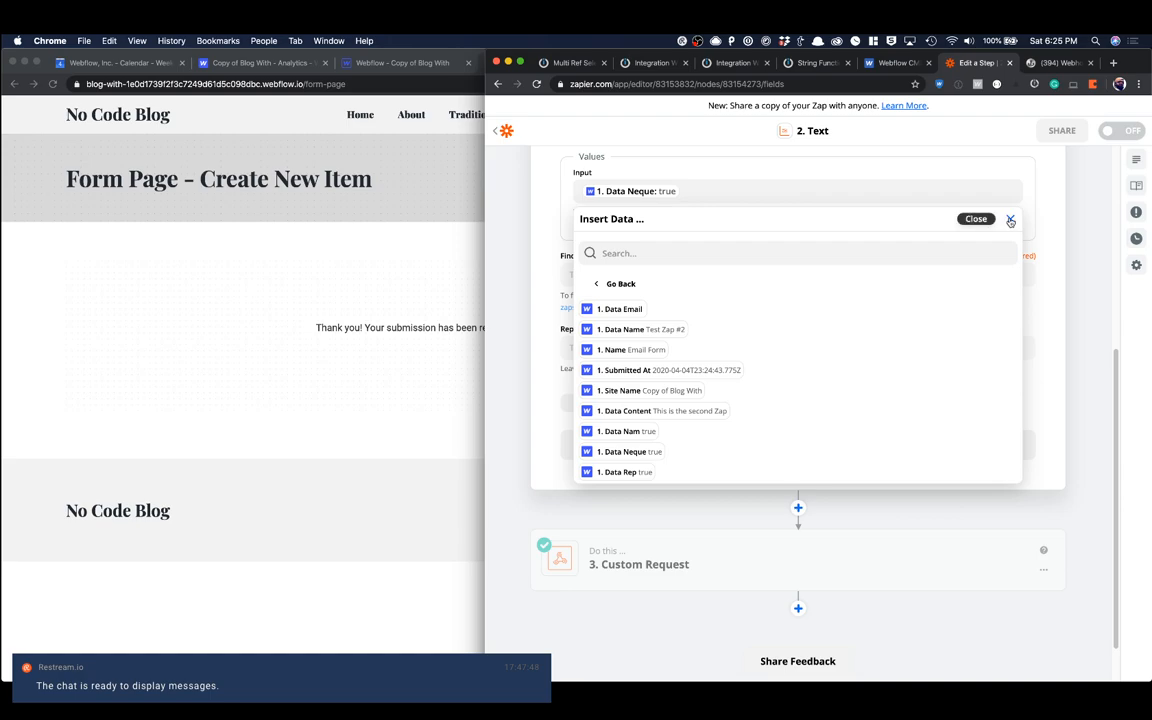
left_click(1010, 220)
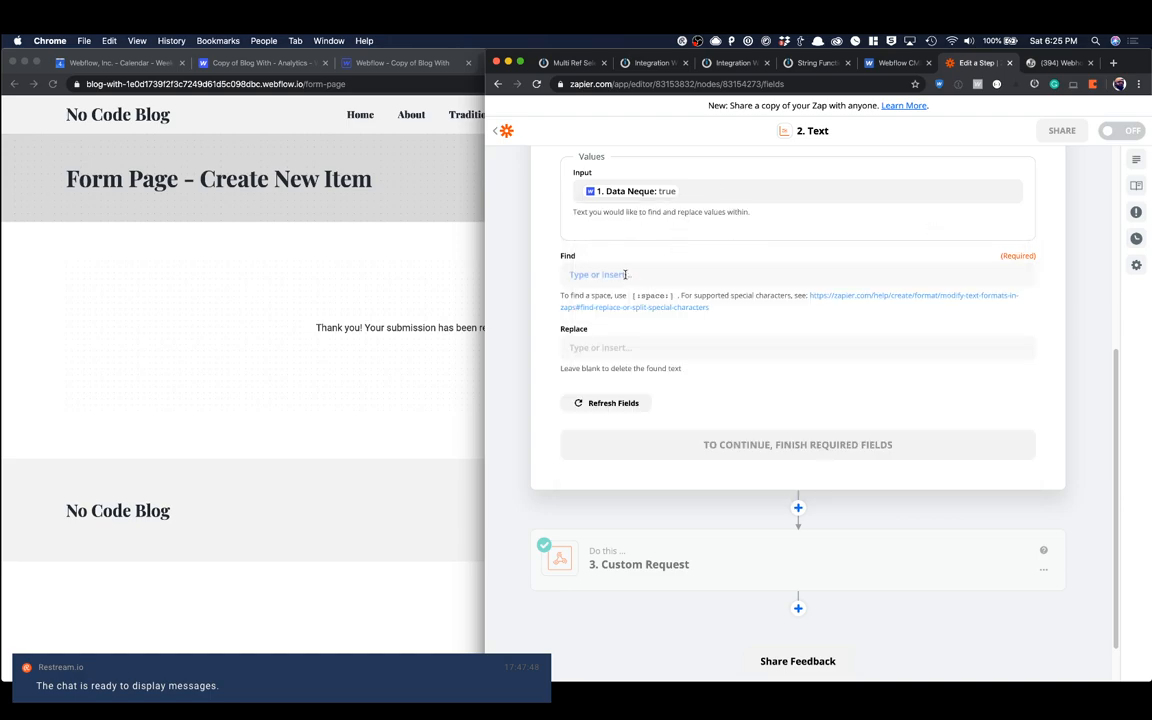
Step: Open the Neque item in Webflow's Categories collection and copy its Item ID
left_click(608, 345)
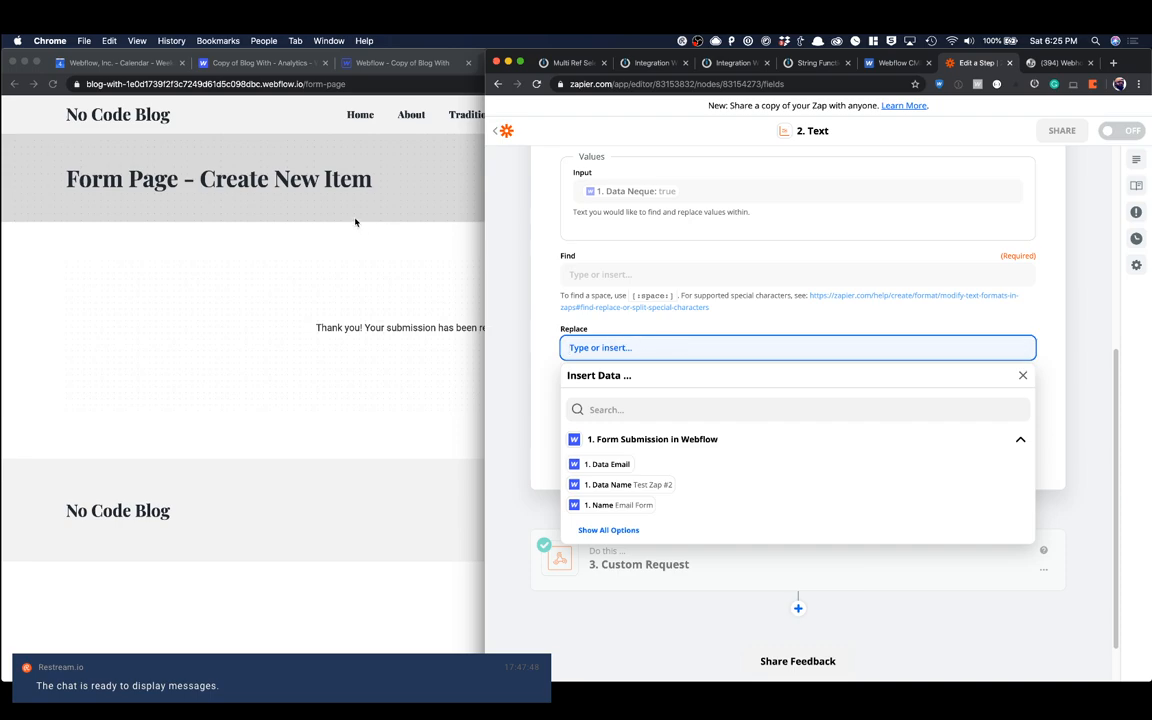
left_click(355, 222)
left_click(380, 62)
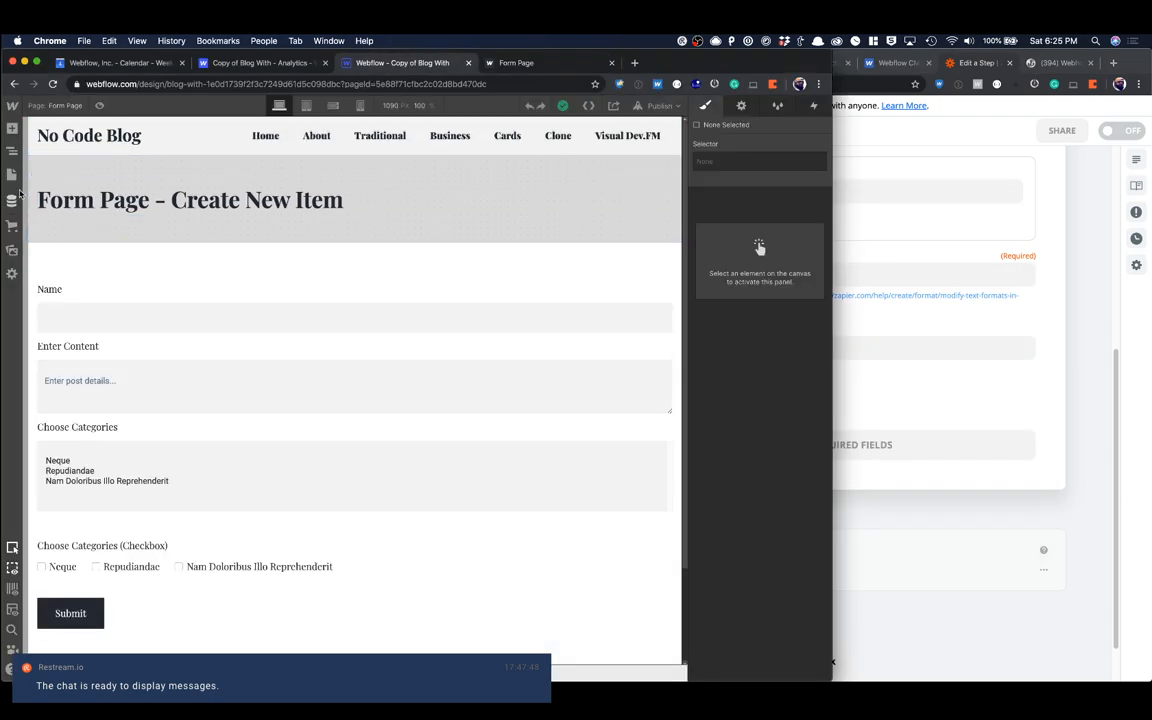
left_click(12, 200)
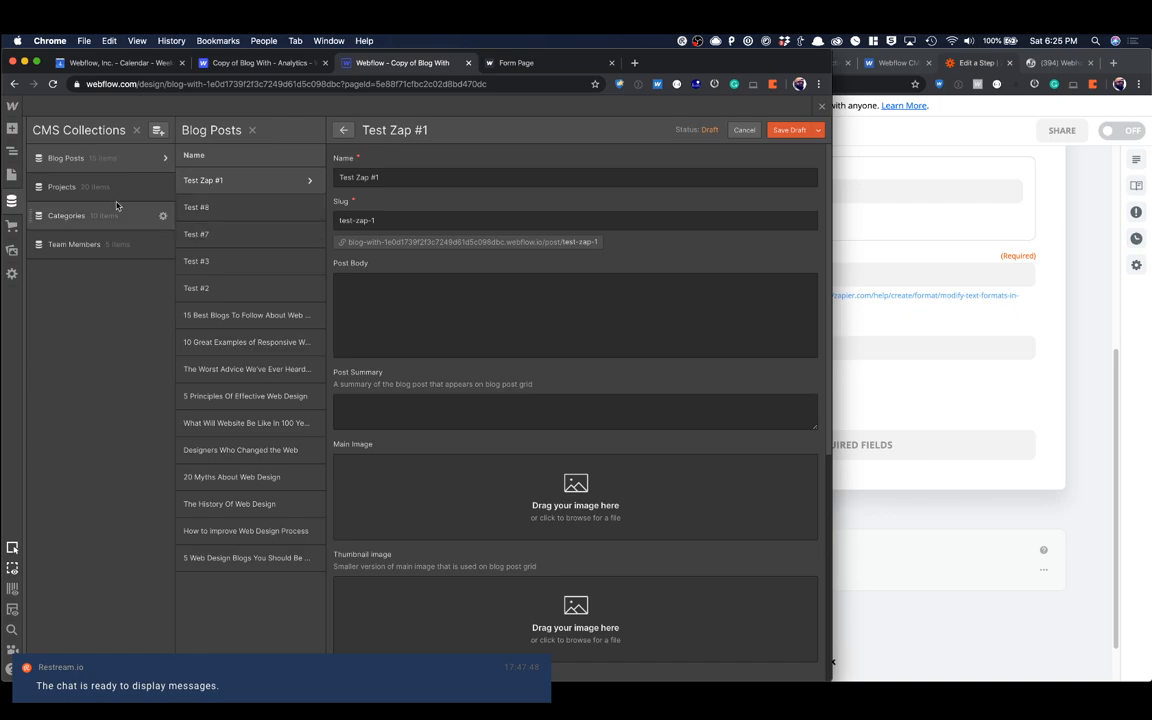
left_click(107, 215)
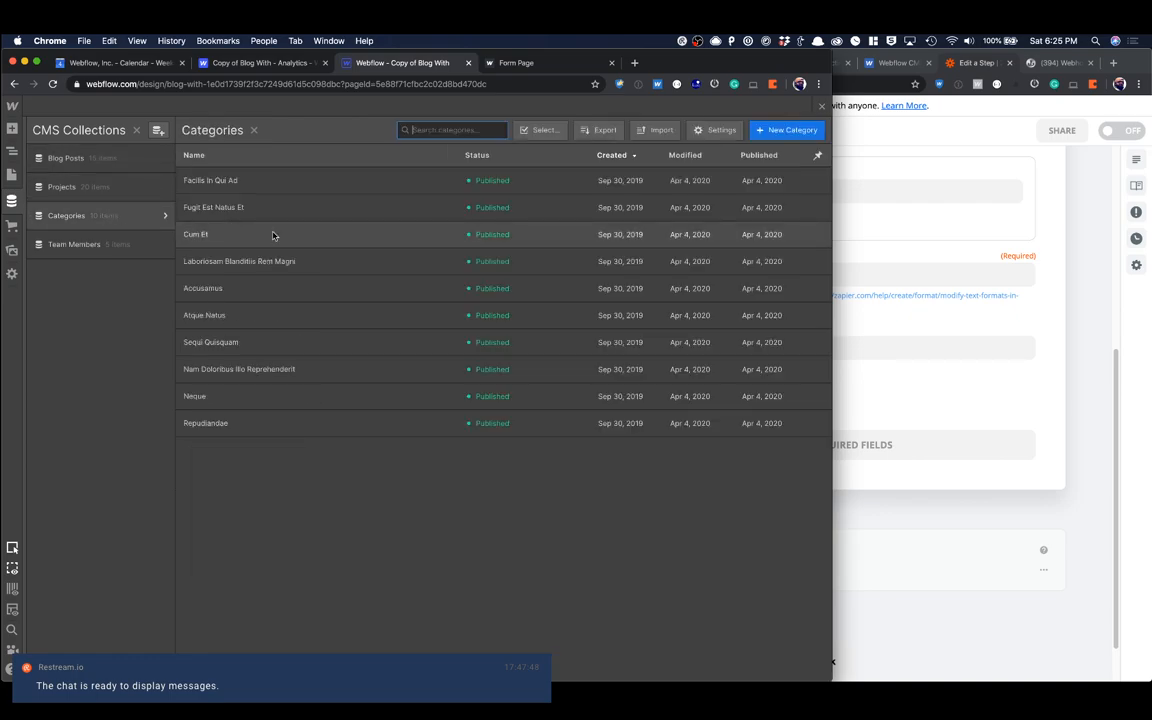
left_click(219, 401)
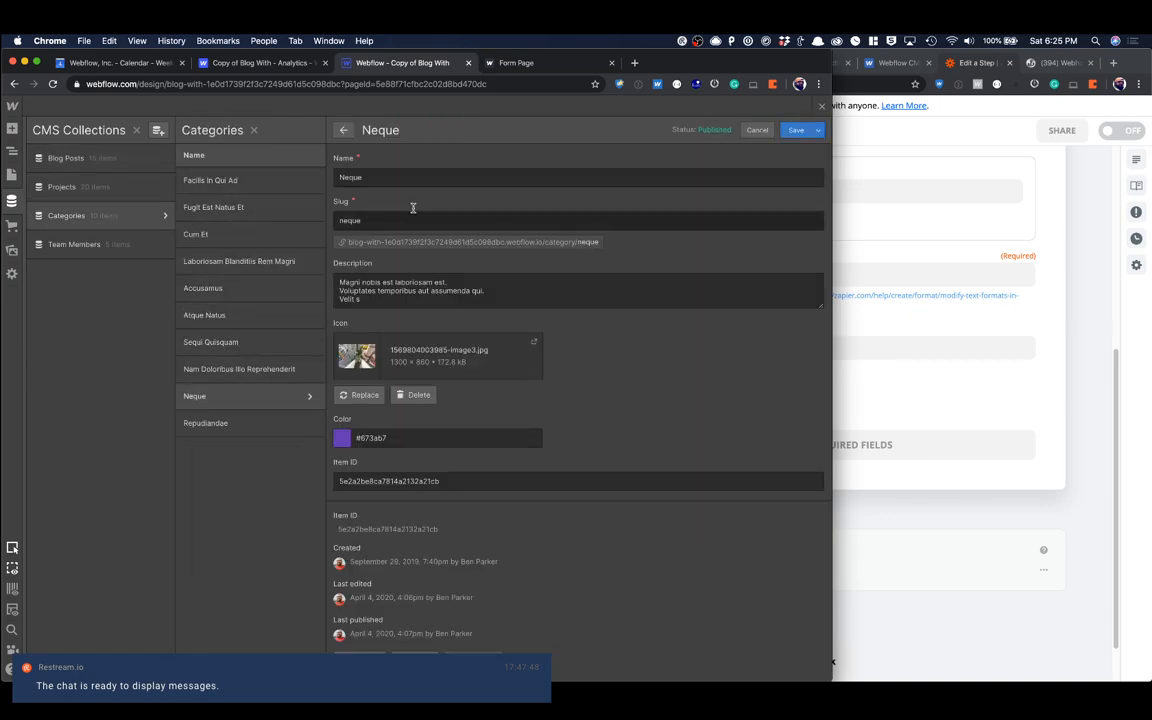
double_click(371, 529)
key("super+c")
Step: Back in Zapier, set the Formatter's replacement text to the copied ID in double quotes plus a comma: "5e2a2be8ca7814a2132a21cb",
left_click(905, 383)
left_click(673, 345)
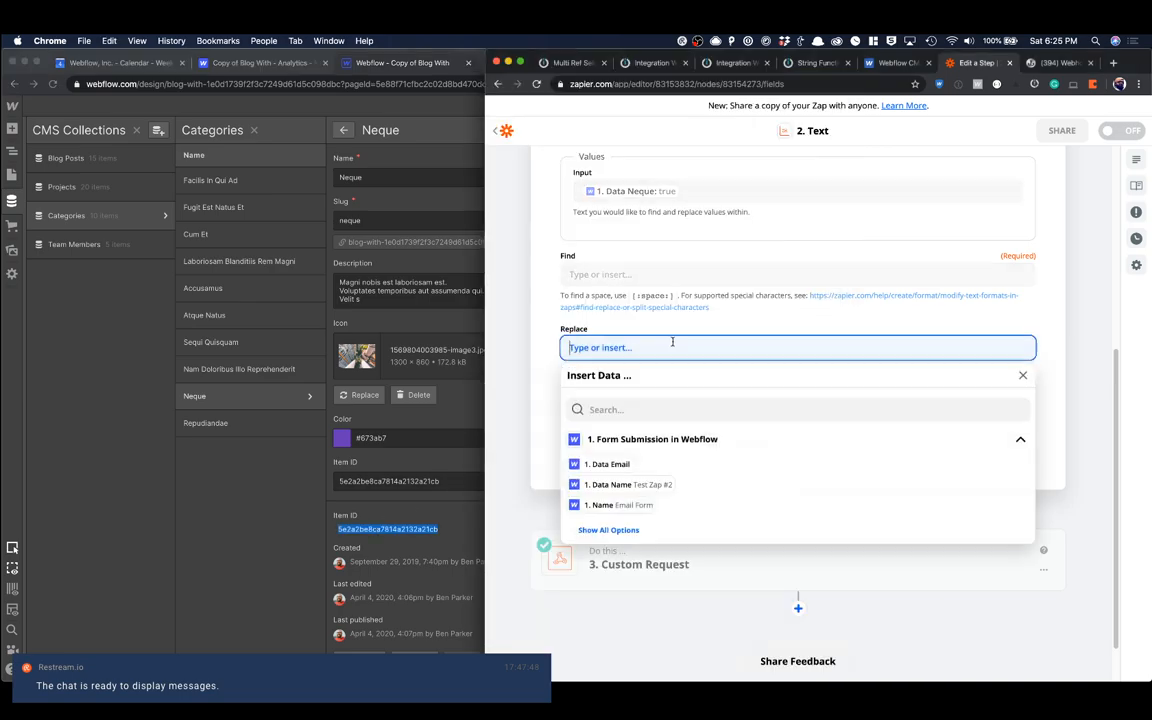
type("\"")
key("super+v")
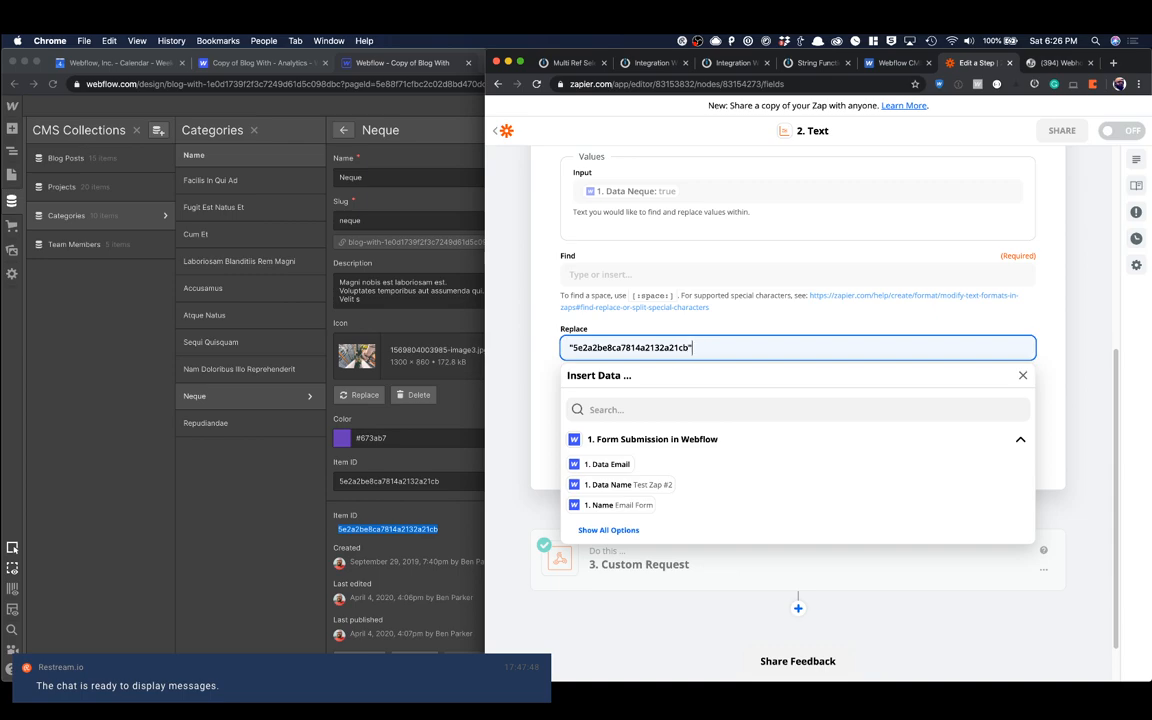
left_click(657, 319)
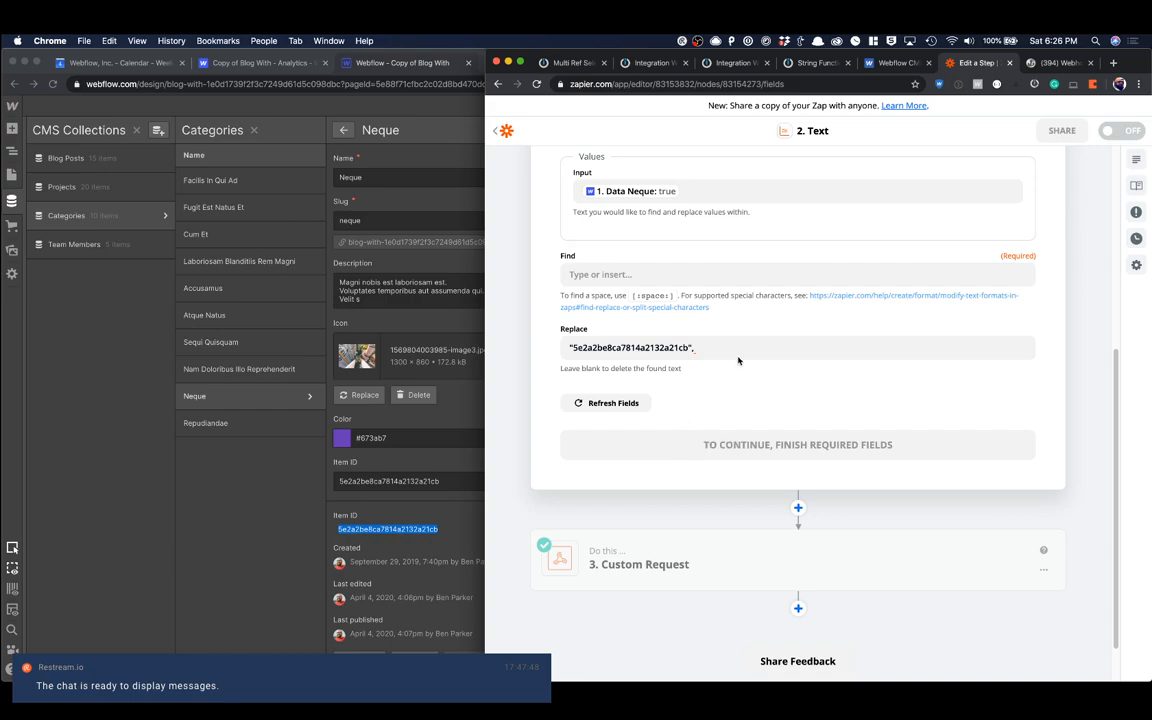
Step: Set the Formatter's find text to true for the Data Neque input
left_click(738, 352)
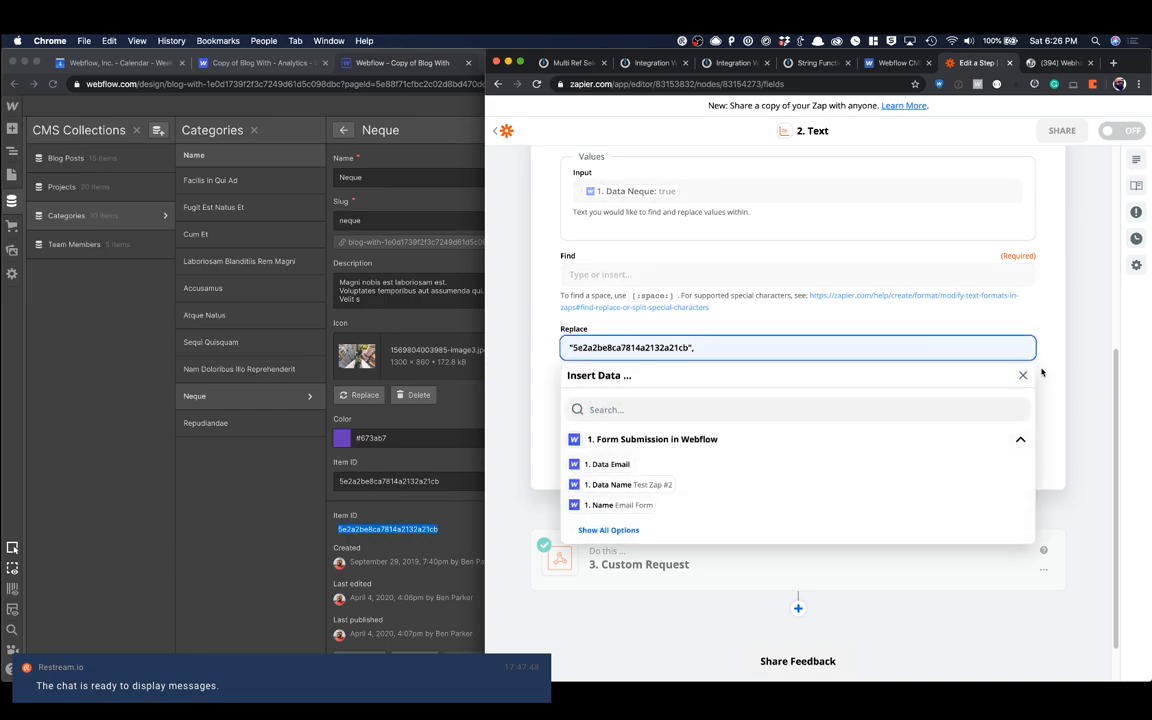
left_click(944, 292)
scroll(760, 305, "up", 3)
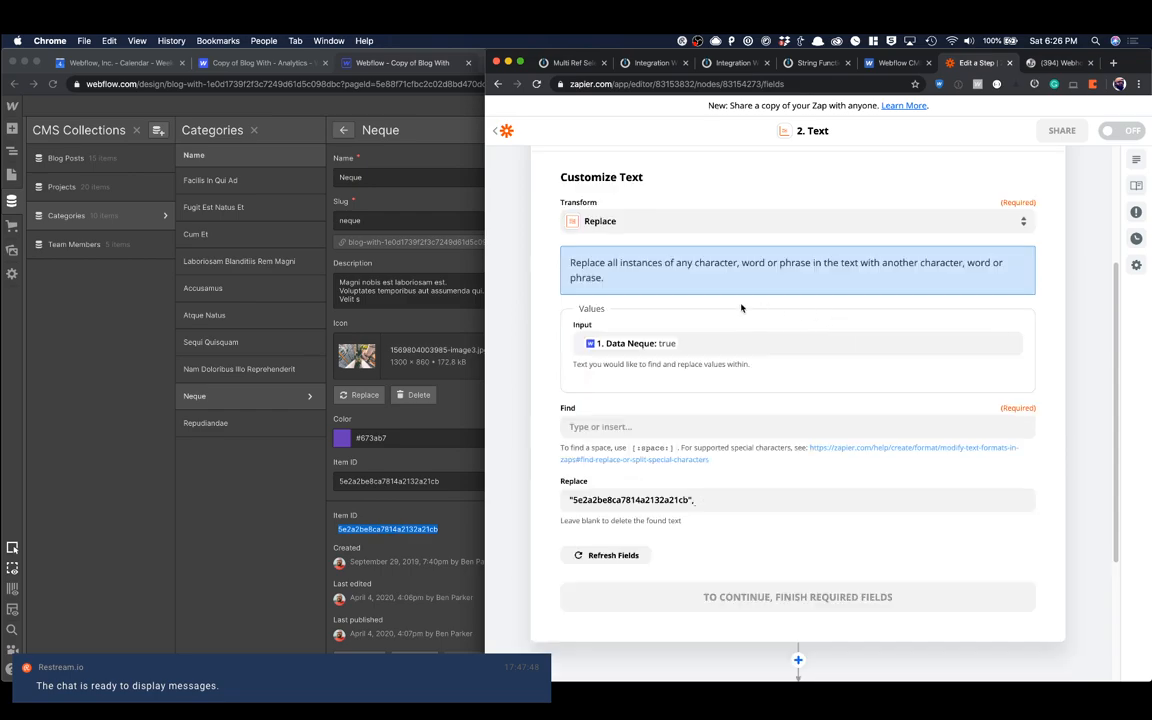
scroll(719, 392, "down", 1)
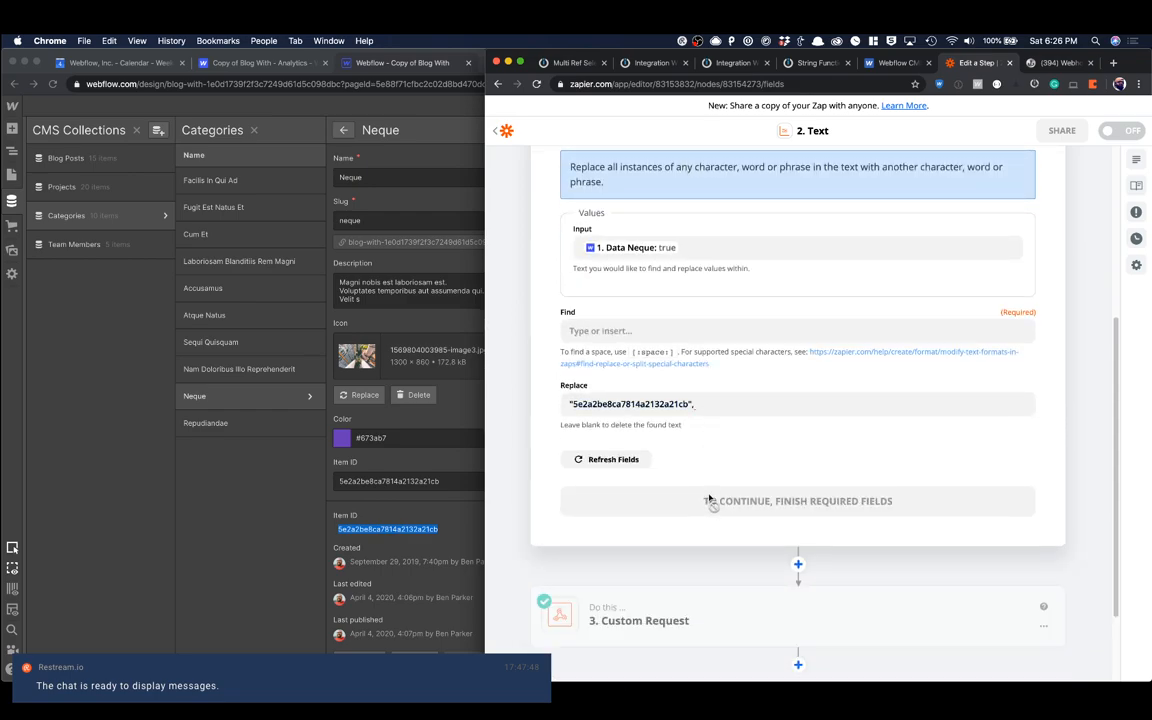
left_click(703, 242)
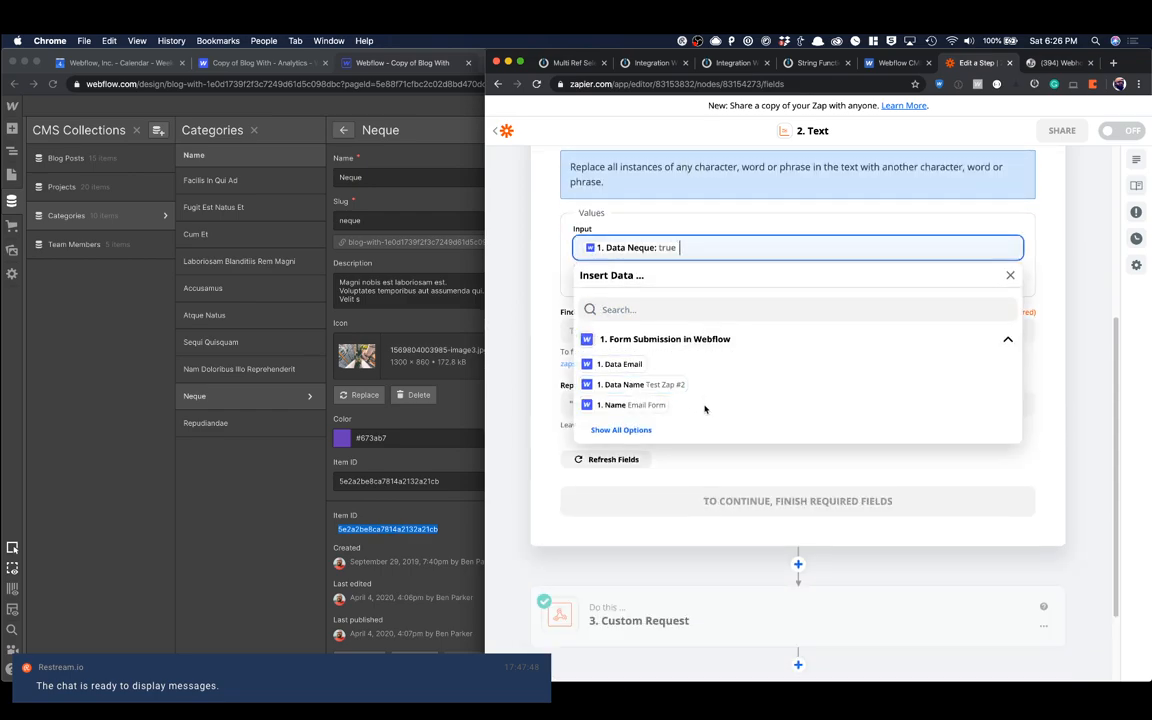
left_click(563, 362)
left_click(600, 330)
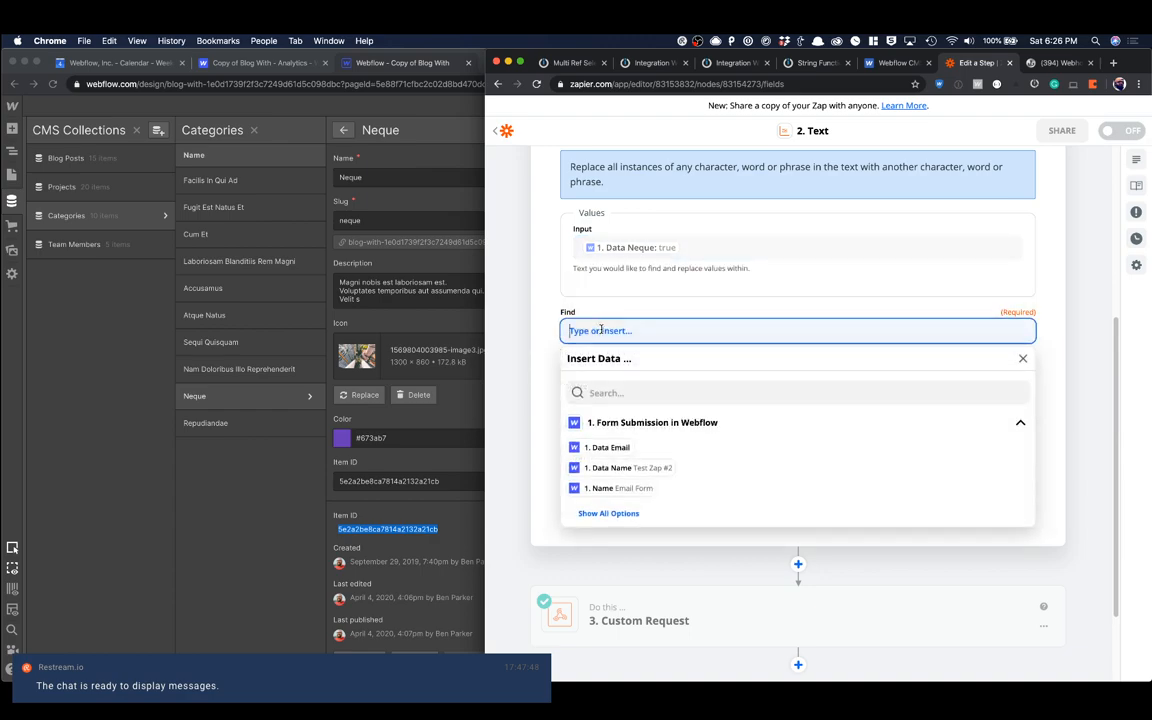
type("true")
left_click(603, 279)
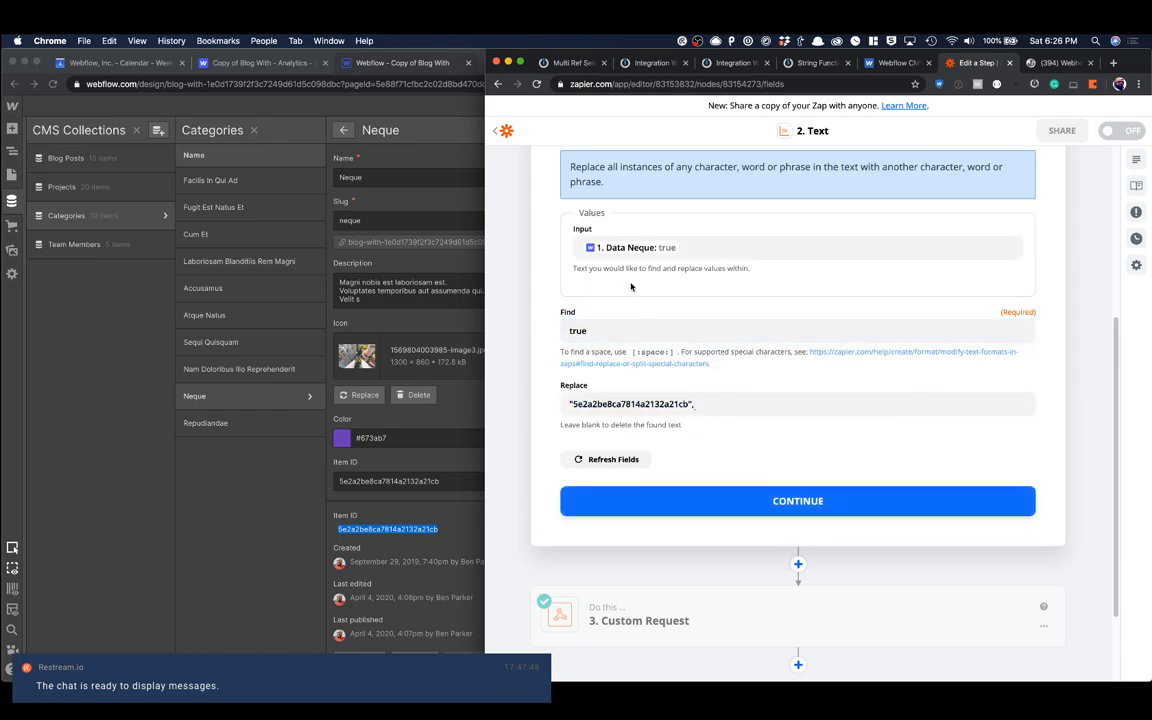
Step: Continue to the test of the Data Neque Formatter step, run it, and finish editing the step
left_click(711, 490)
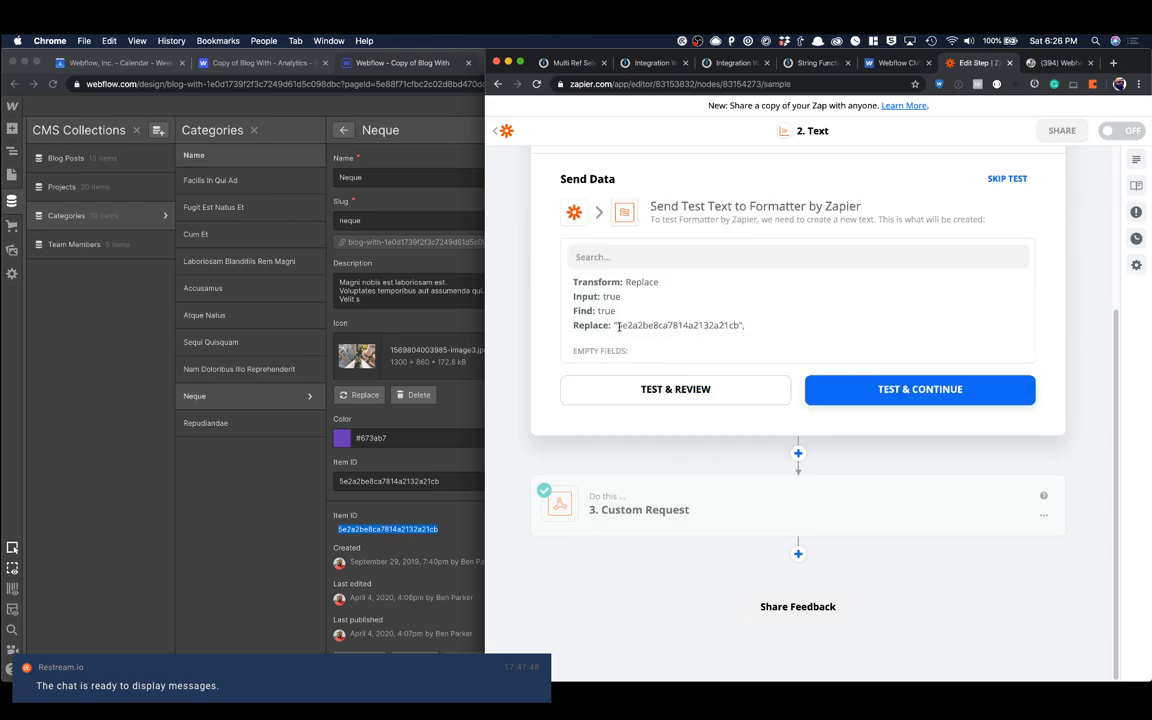
left_click_drag(614, 325, 701, 325)
left_click(750, 390)
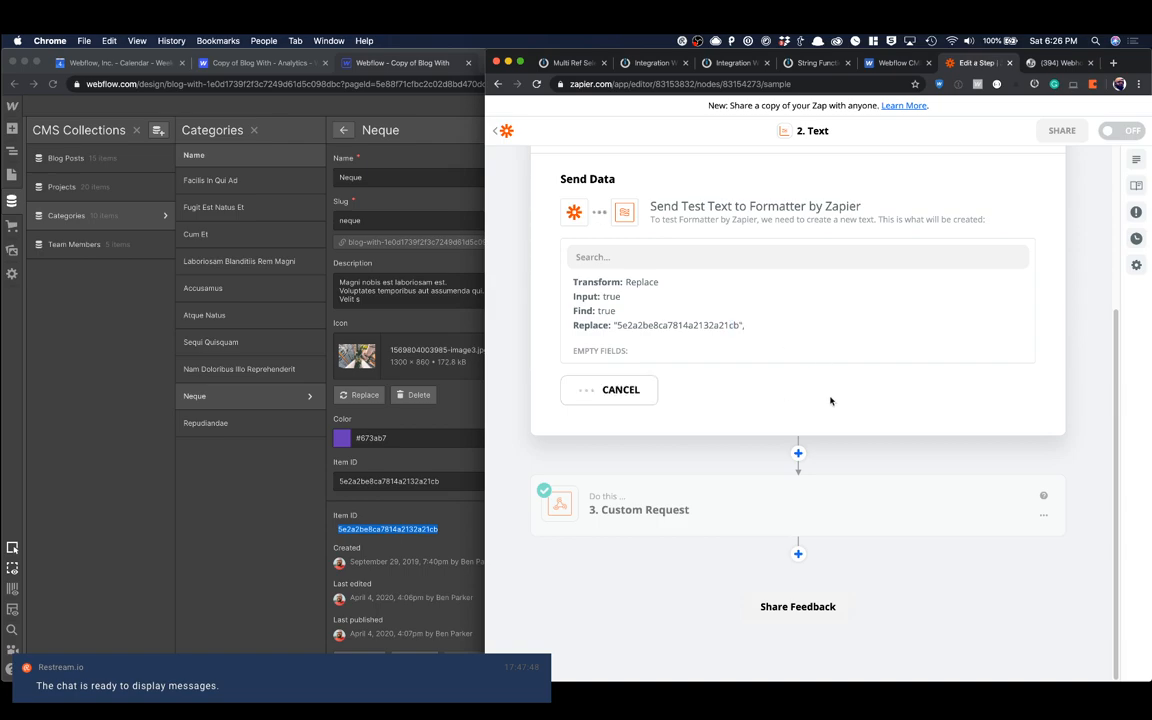
left_click(757, 421)
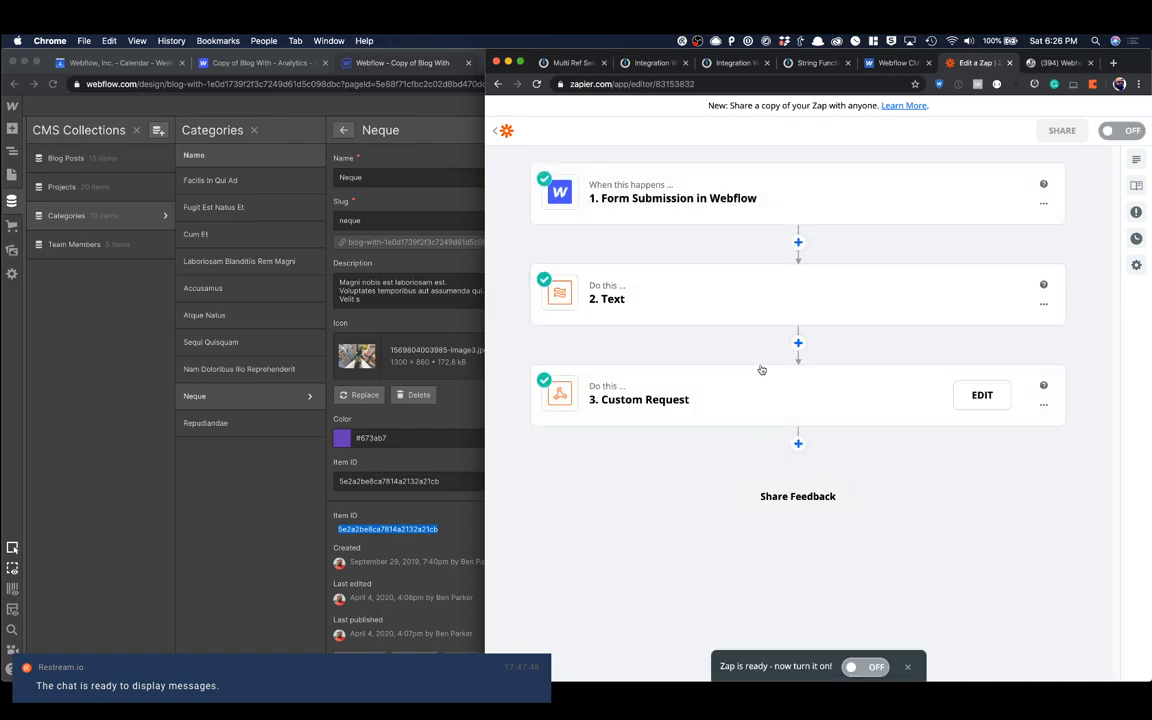
Step: Add a Formatter by Zapier action between the Text step and the Custom Request step
left_click(798, 343)
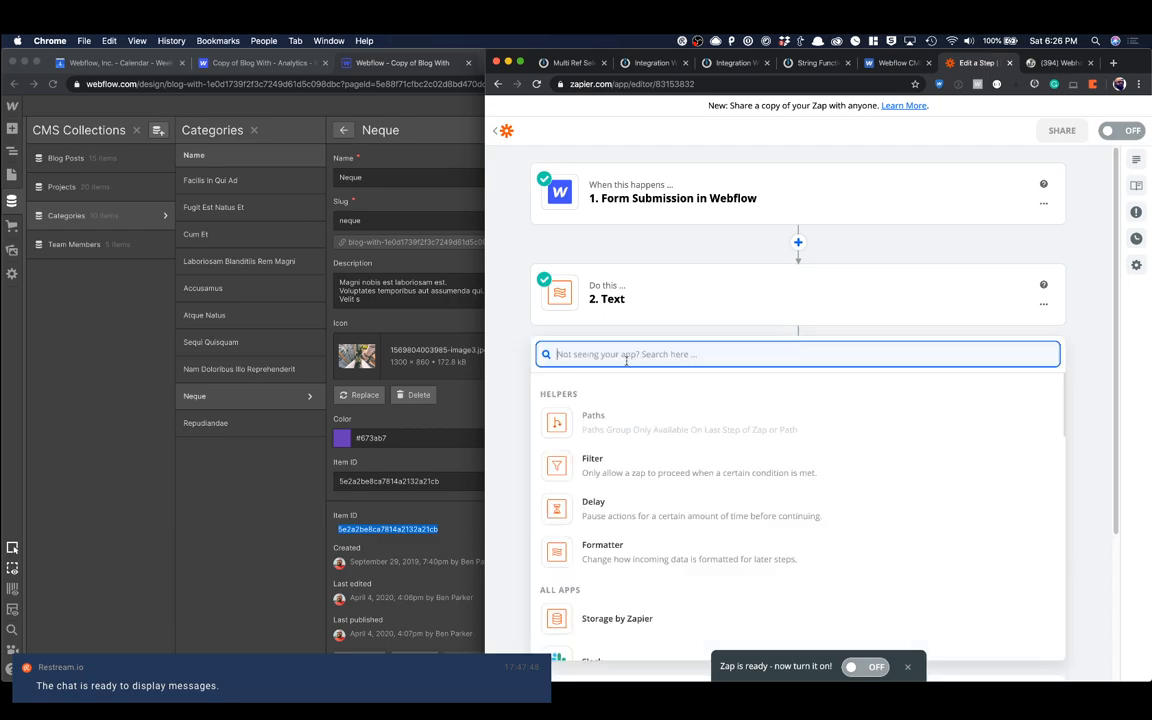
type("form")
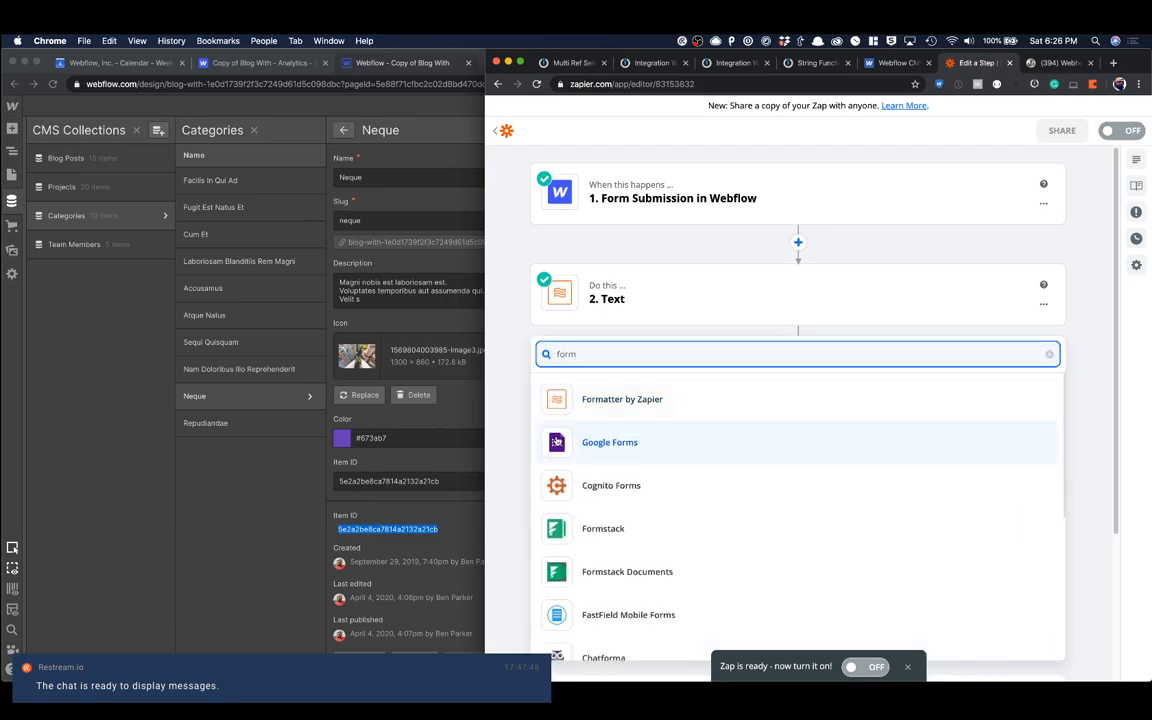
left_click(608, 418)
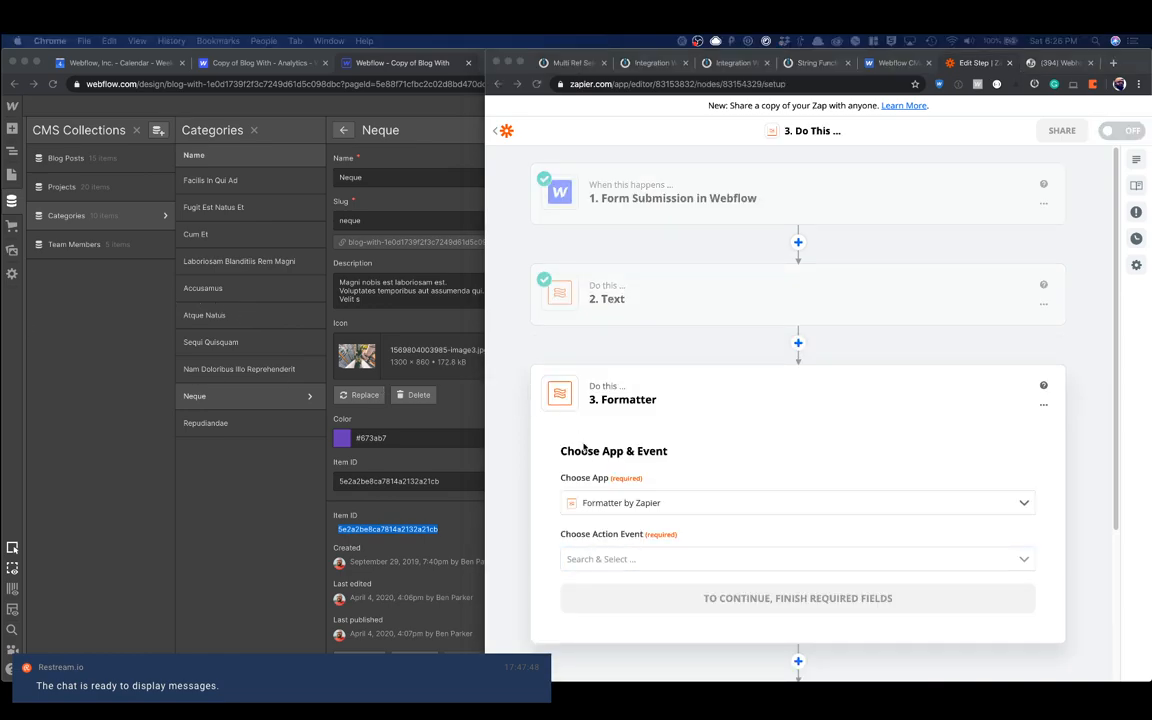
Step: Set the new Formatter's action event to Text and continue to its customization
left_click(588, 506)
left_click(594, 502)
left_click(595, 500)
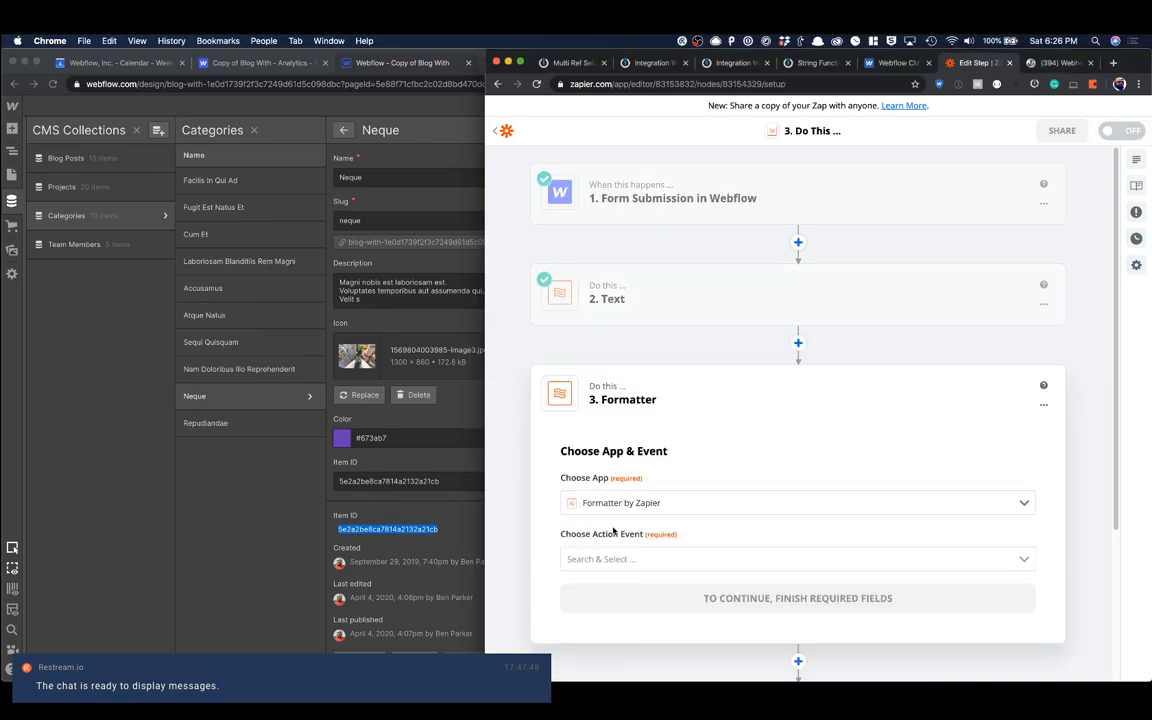
left_click(602, 559)
scroll(607, 500, "down", 5)
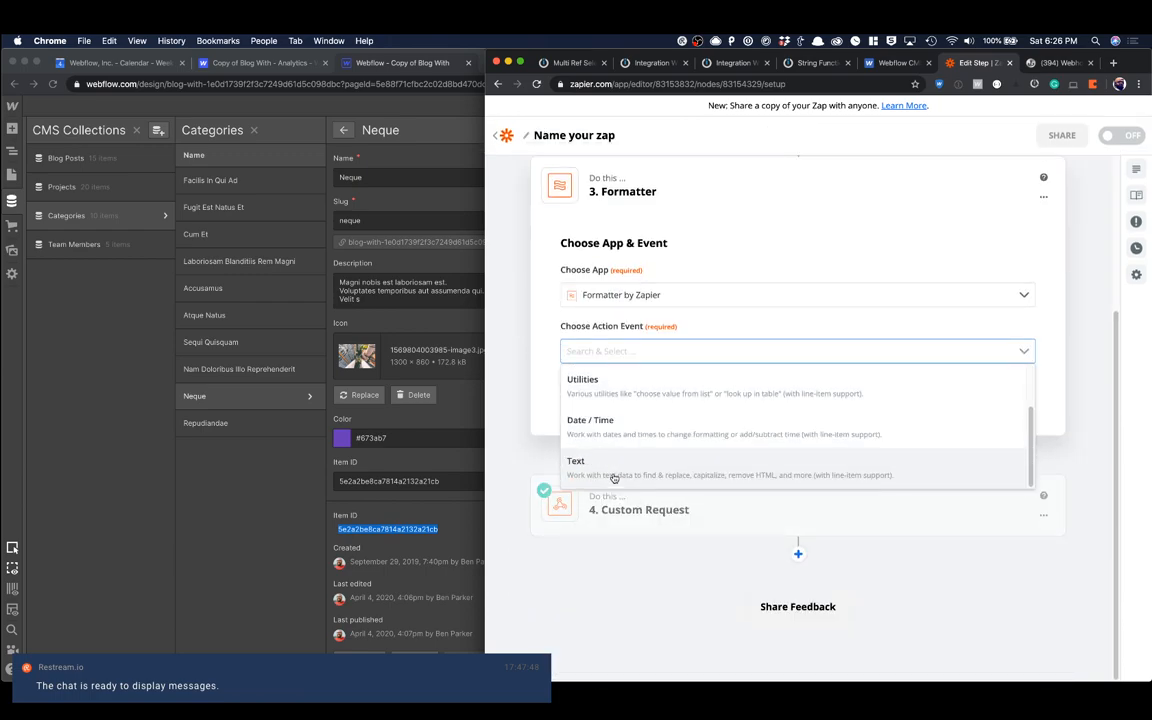
left_click(614, 476)
left_click(655, 402)
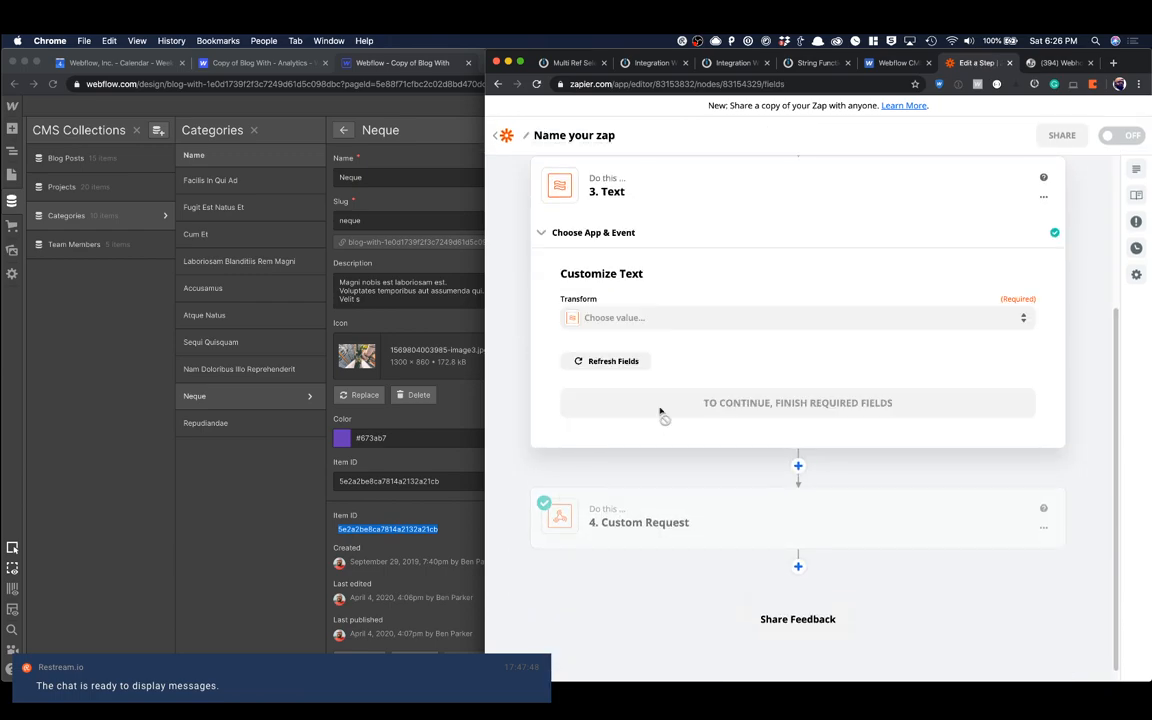
Step: Set the second Text step's transform to Replace
left_click(622, 318)
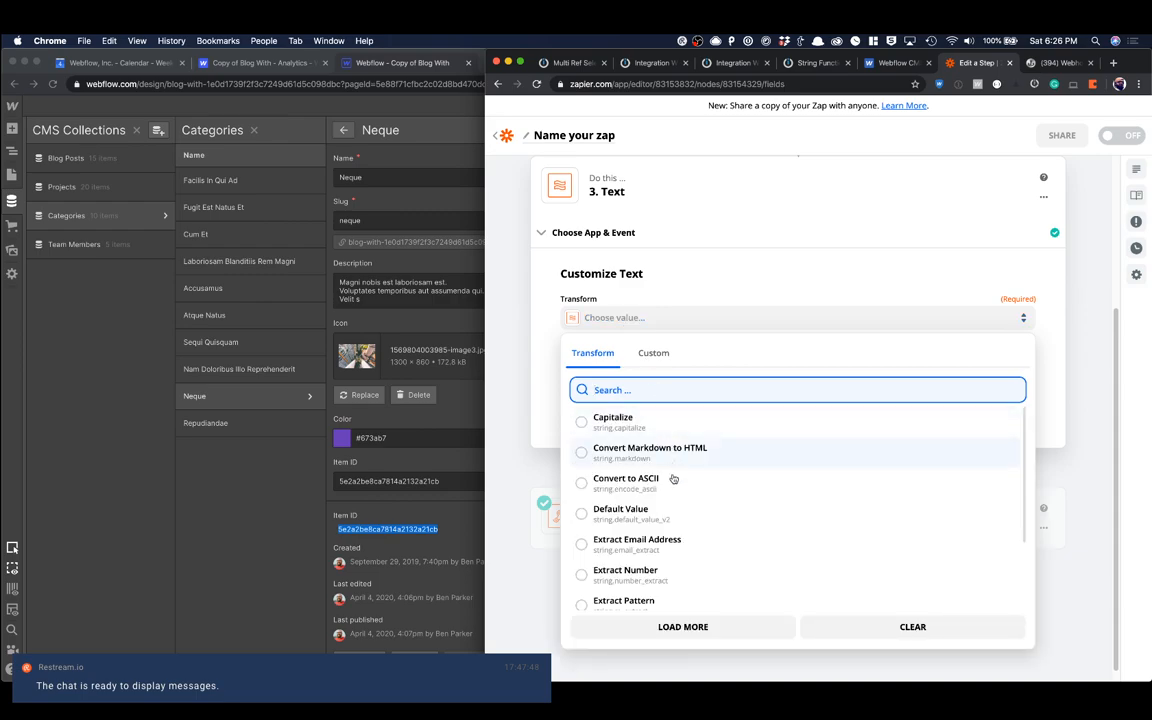
scroll(673, 490, "down", 10)
scroll(673, 515, "up", 1)
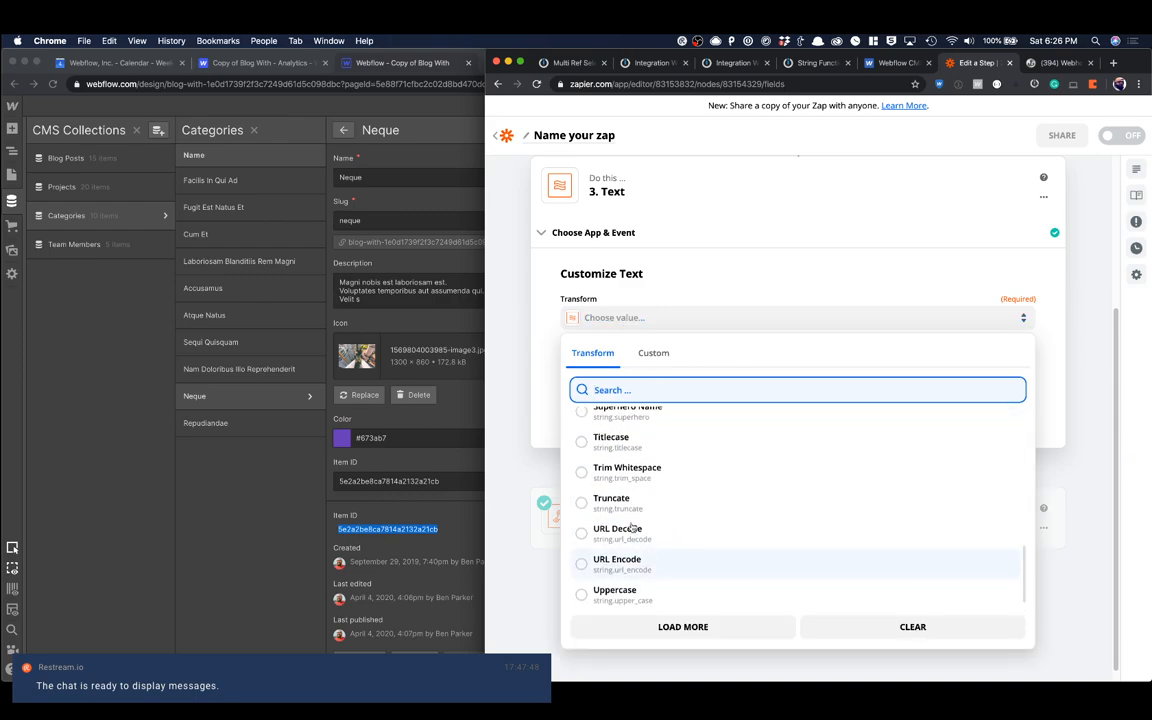
type("repla")
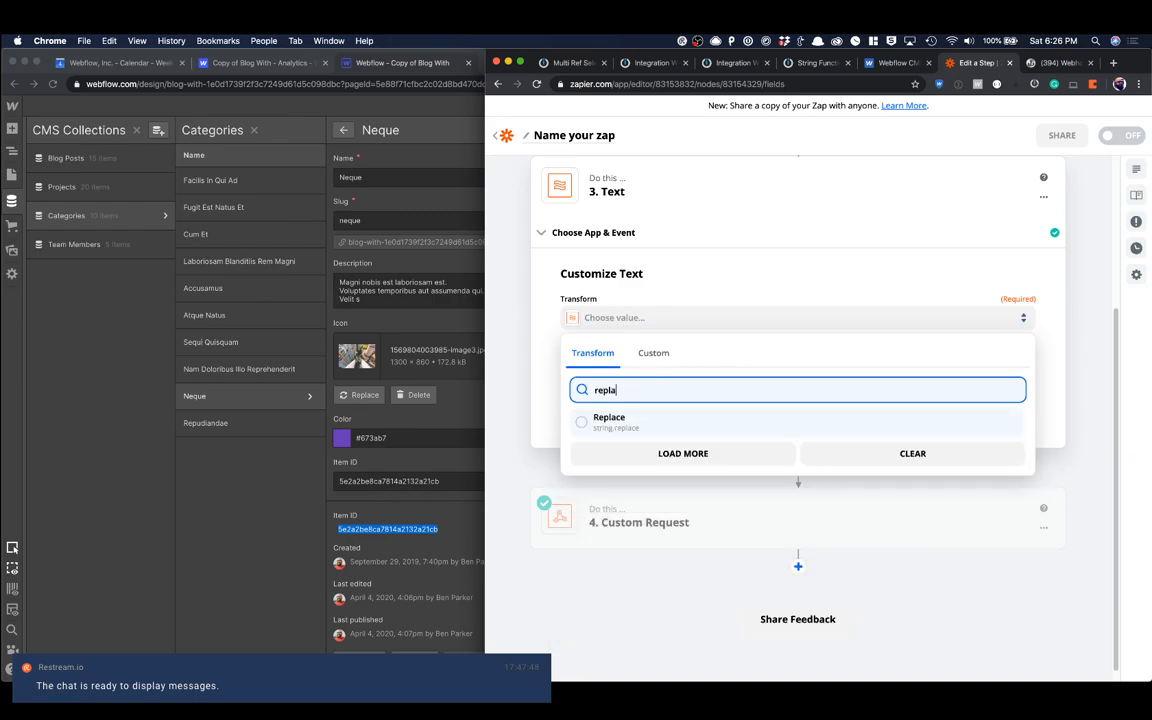
left_click(635, 420)
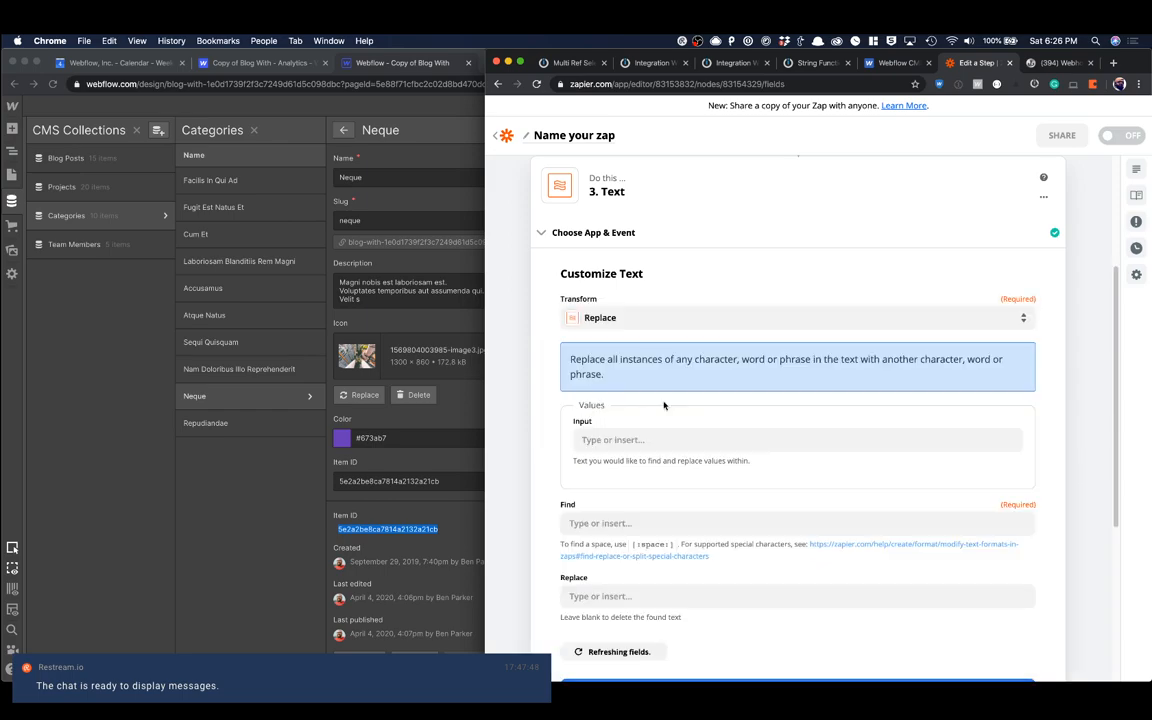
Step: Insert the form submission's Data Nam value as the Replace transform's input
left_click(595, 438)
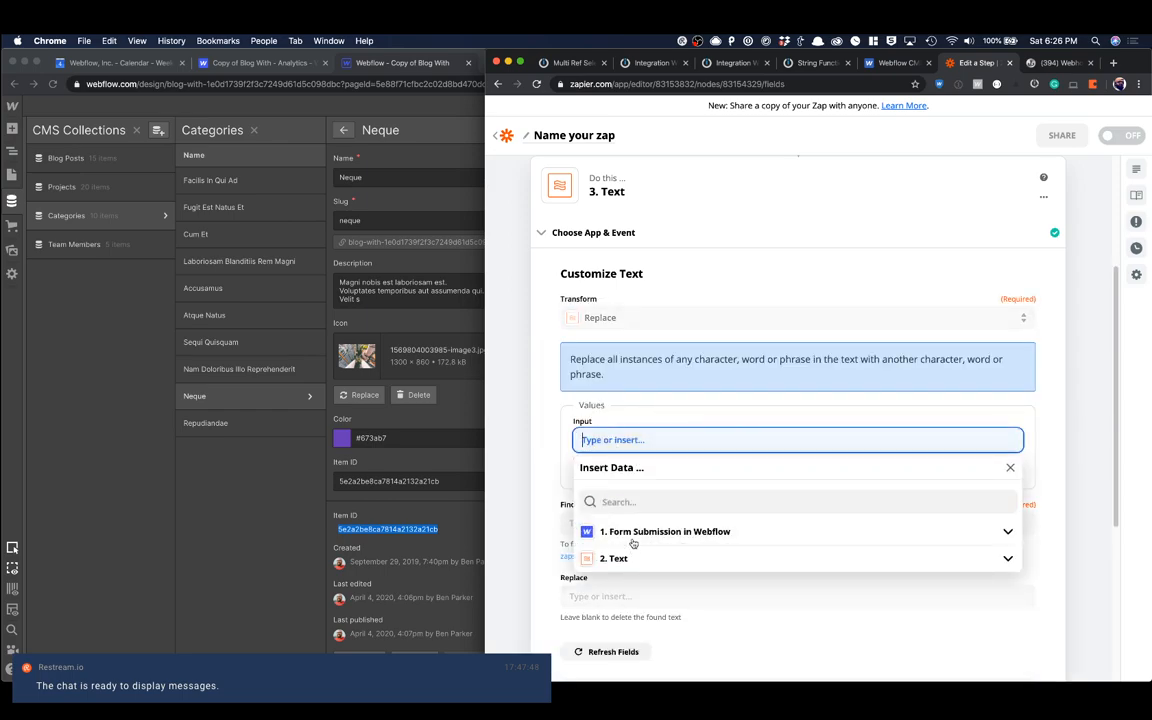
left_click(632, 540)
scroll(632, 543, "down", 4)
left_click(620, 432)
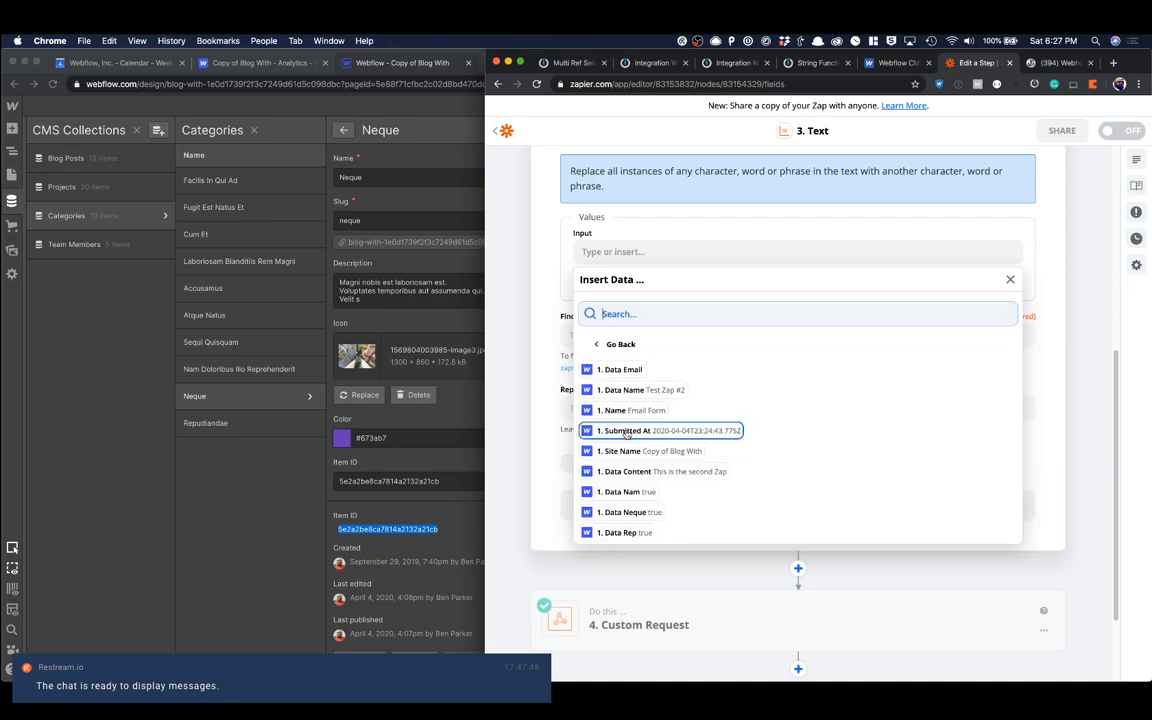
left_click(630, 461)
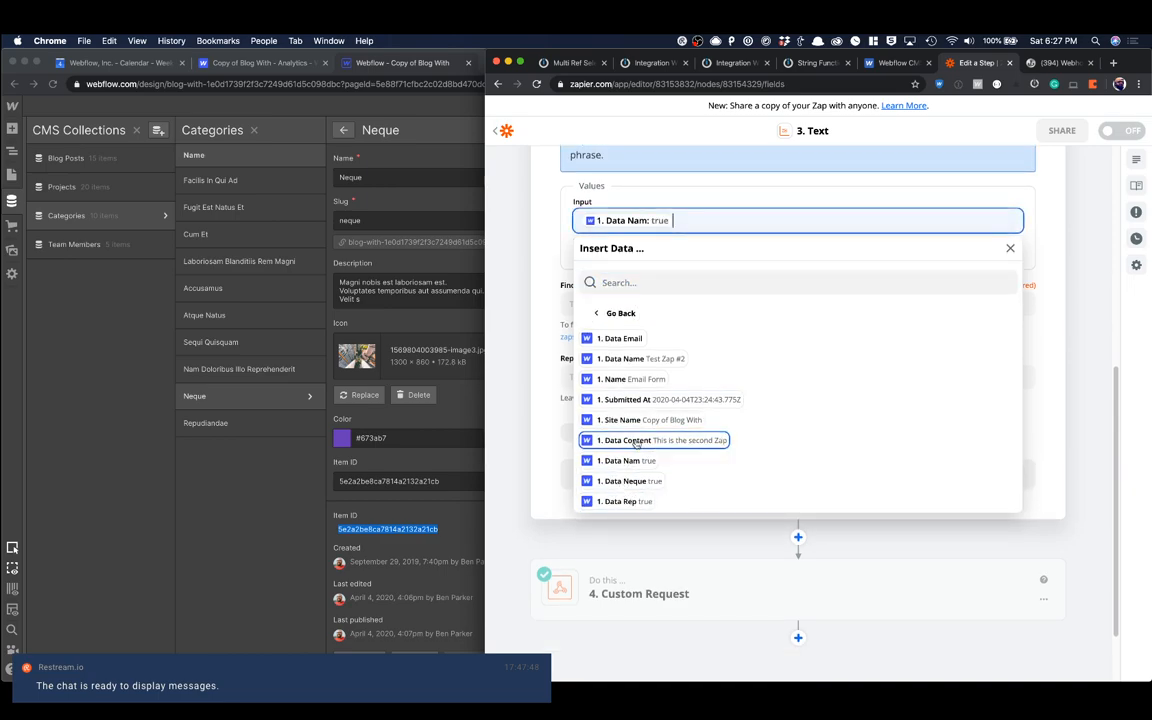
left_click(689, 187)
Step: Set the find text to true for the Data Nam input
left_click(655, 303)
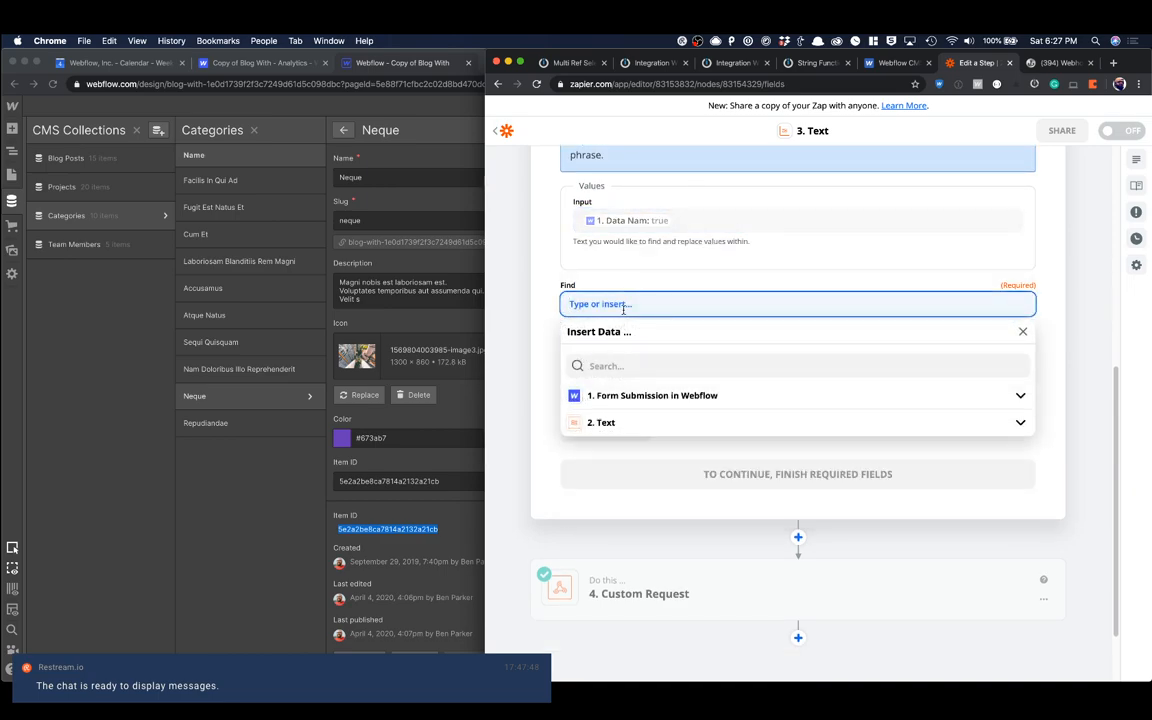
type("true")
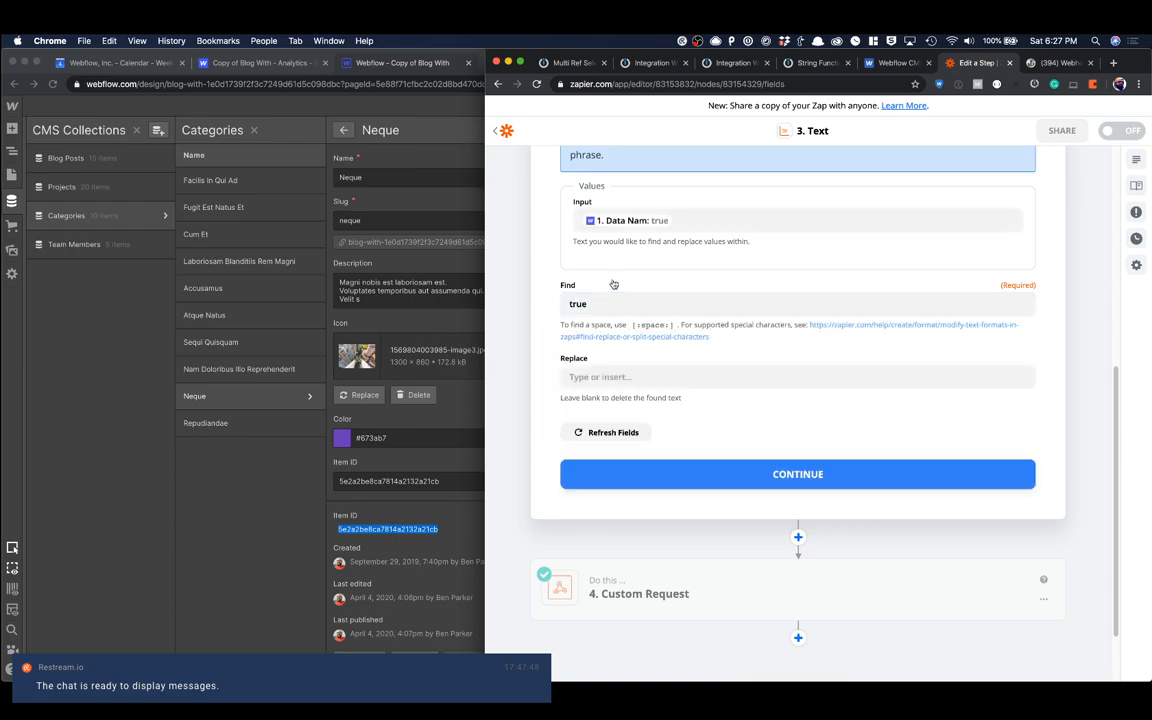
Step: Open the Nam Doloribus Illo Reprehenderit item in Webflow's Categories collection and copy its Item ID
left_click(622, 375)
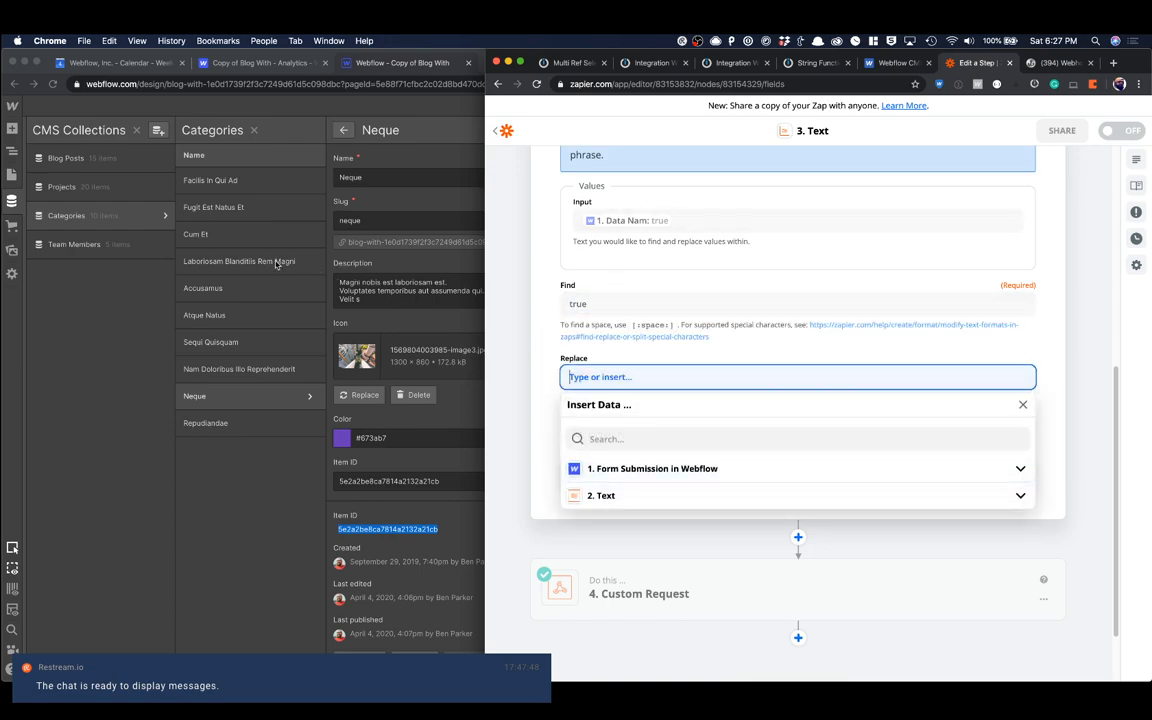
left_click(196, 340)
left_click(222, 372)
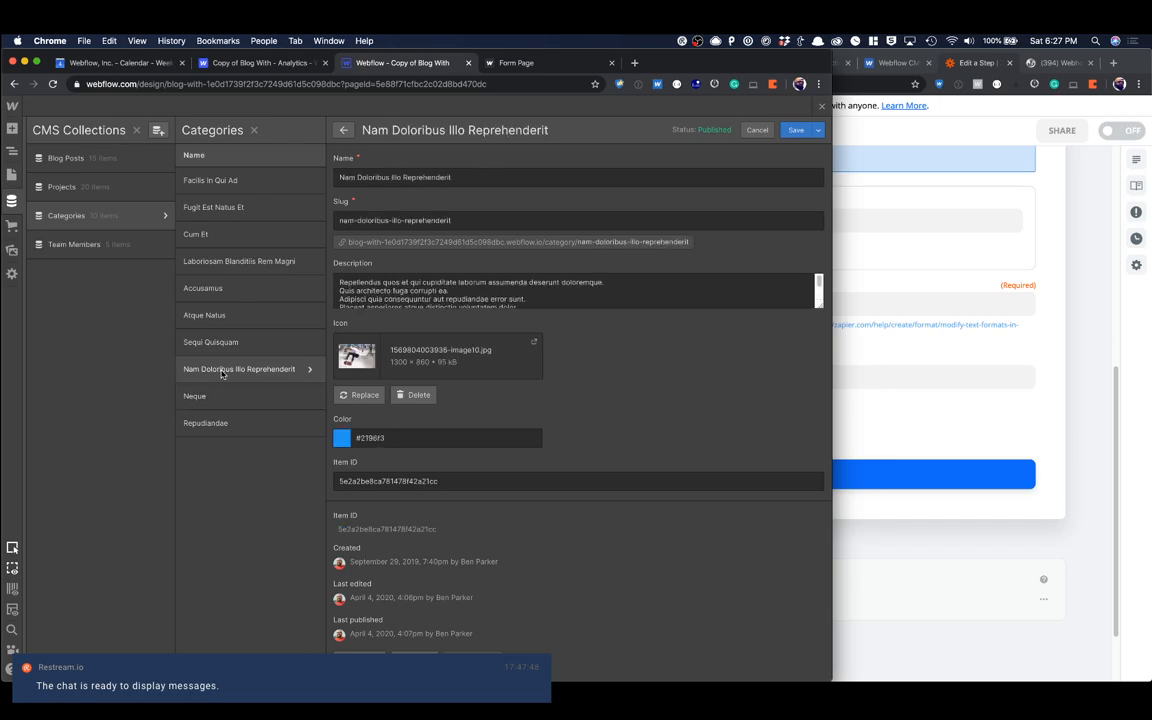
double_click(375, 531)
key("super+c")
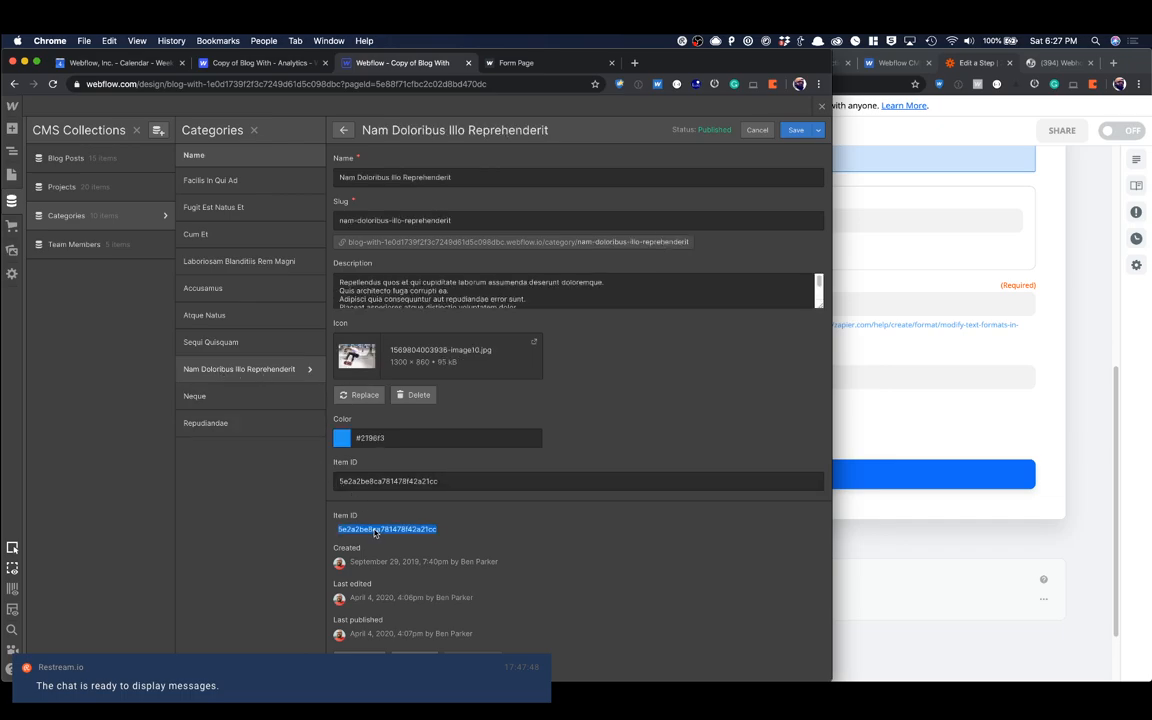
Step: Back in Zapier, set the replacement text to the copied ID in double quotes plus a comma: "5e2a2be8ca781478f42a21cc",
left_click(900, 398)
left_click(649, 376)
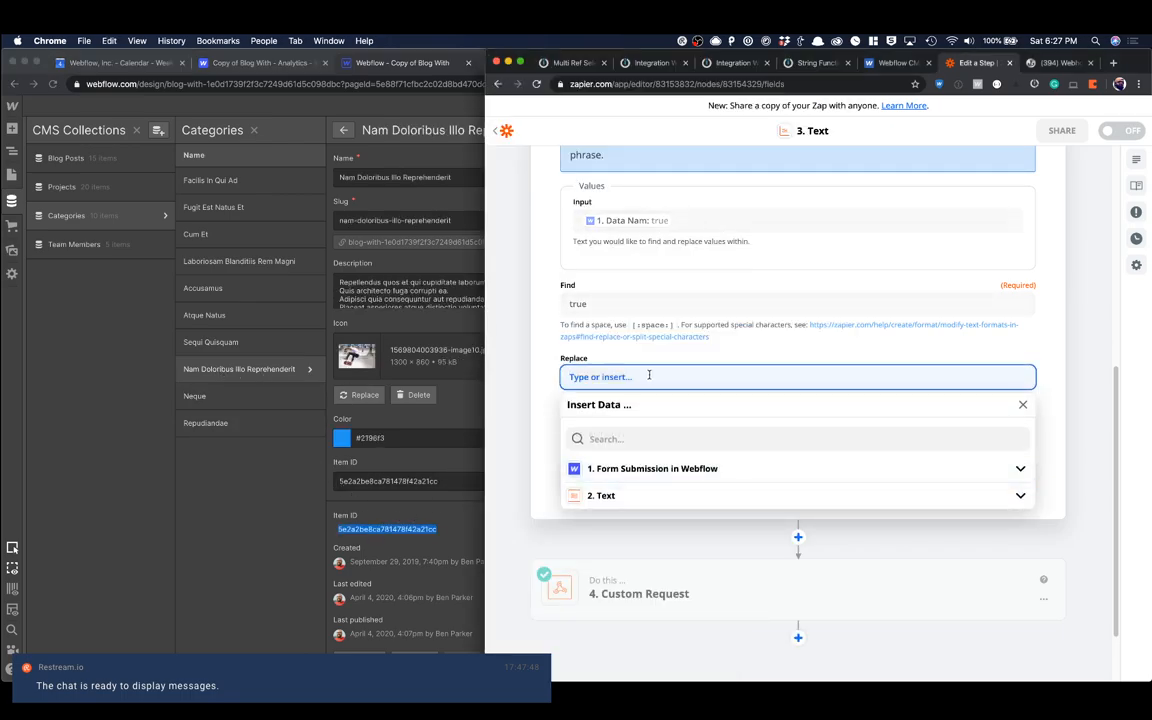
type("\"\"")
key("super+v")
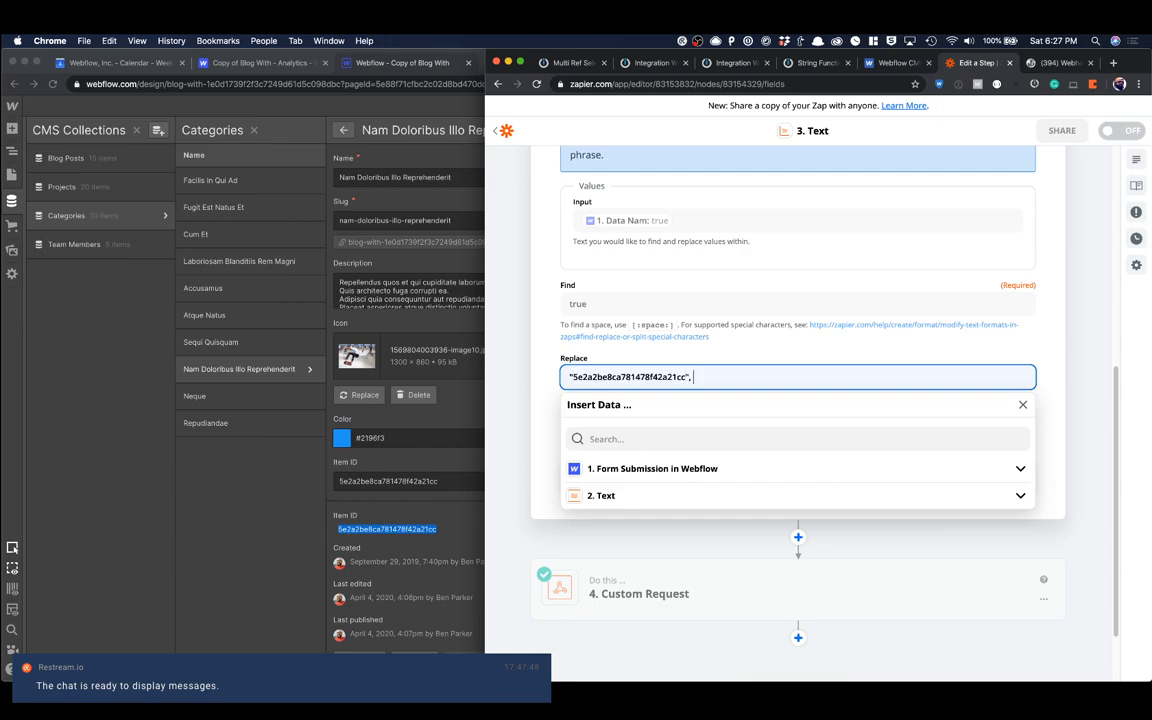
left_click(590, 324)
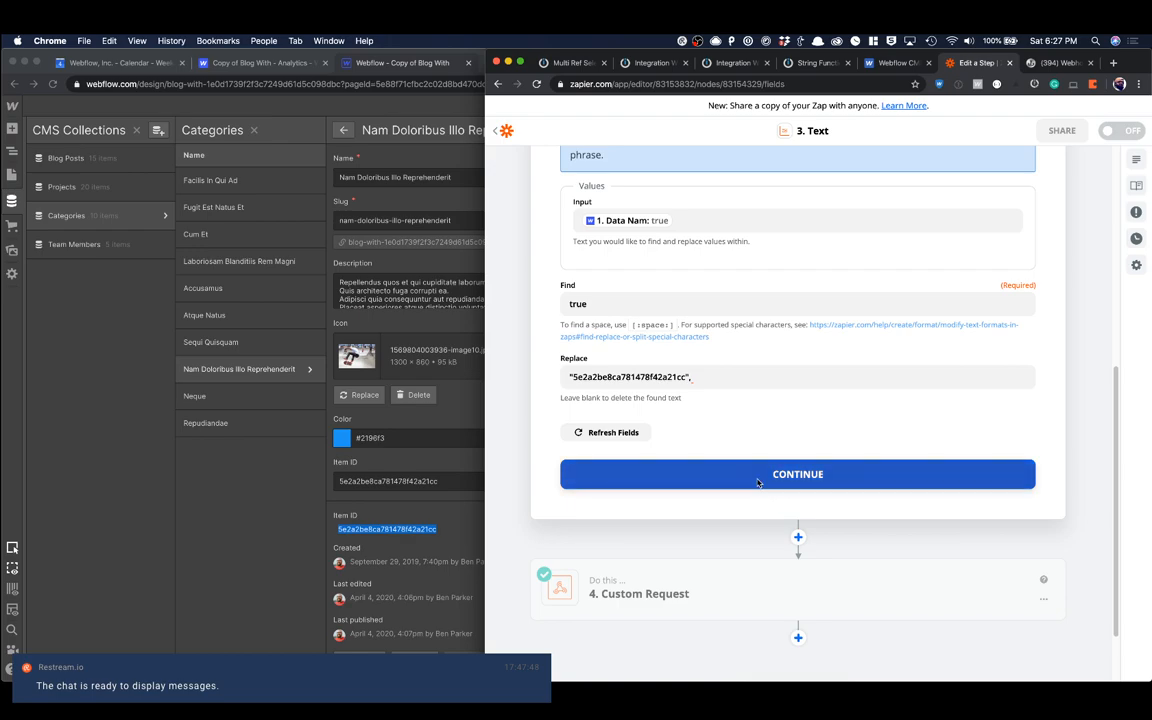
Step: Test the Data Nam Formatter step, review its output, and finish editing the step
left_click(757, 478)
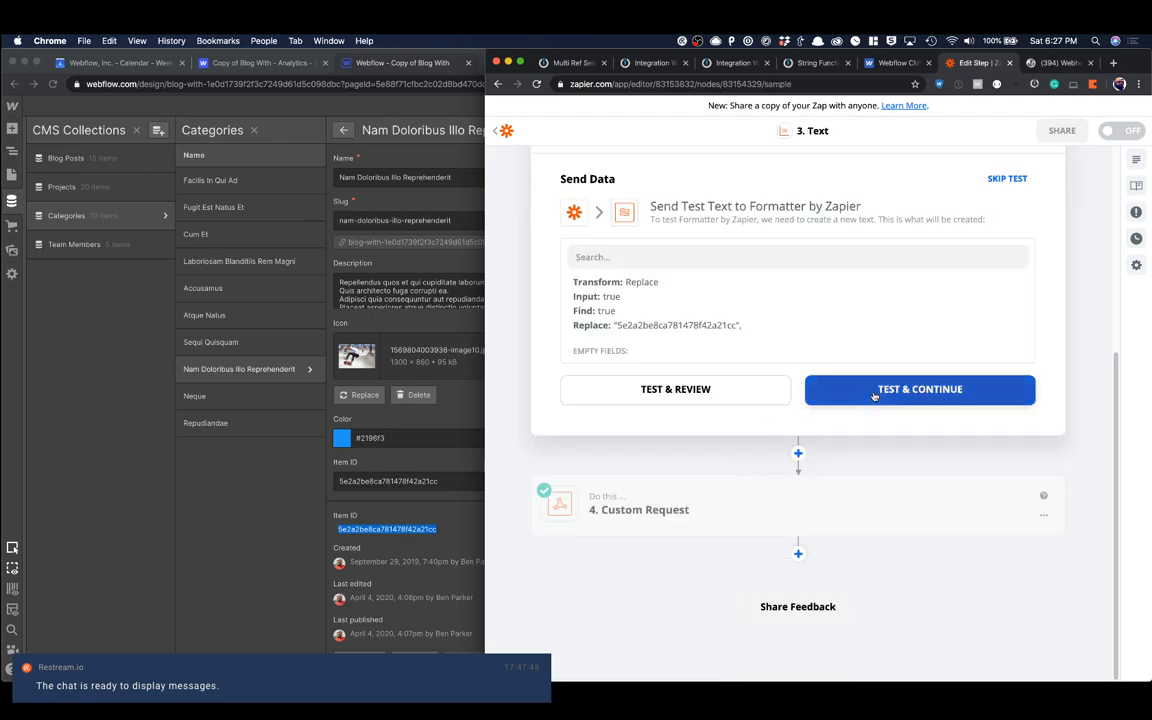
left_click(873, 392)
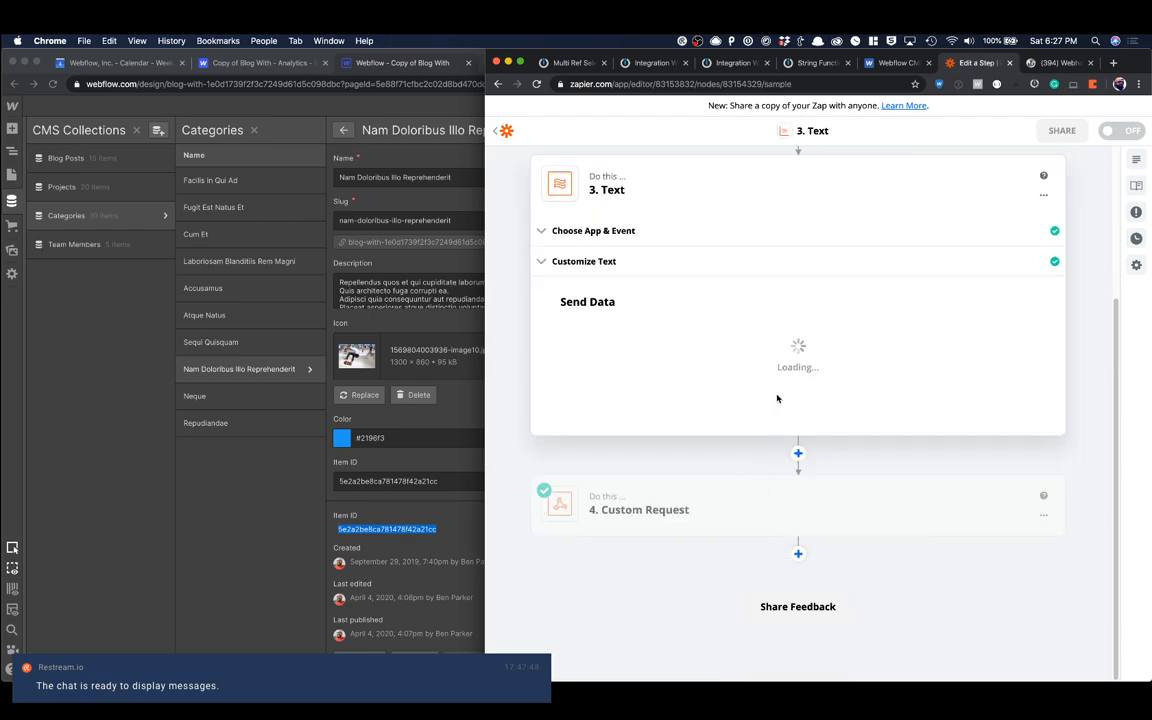
left_click(689, 397)
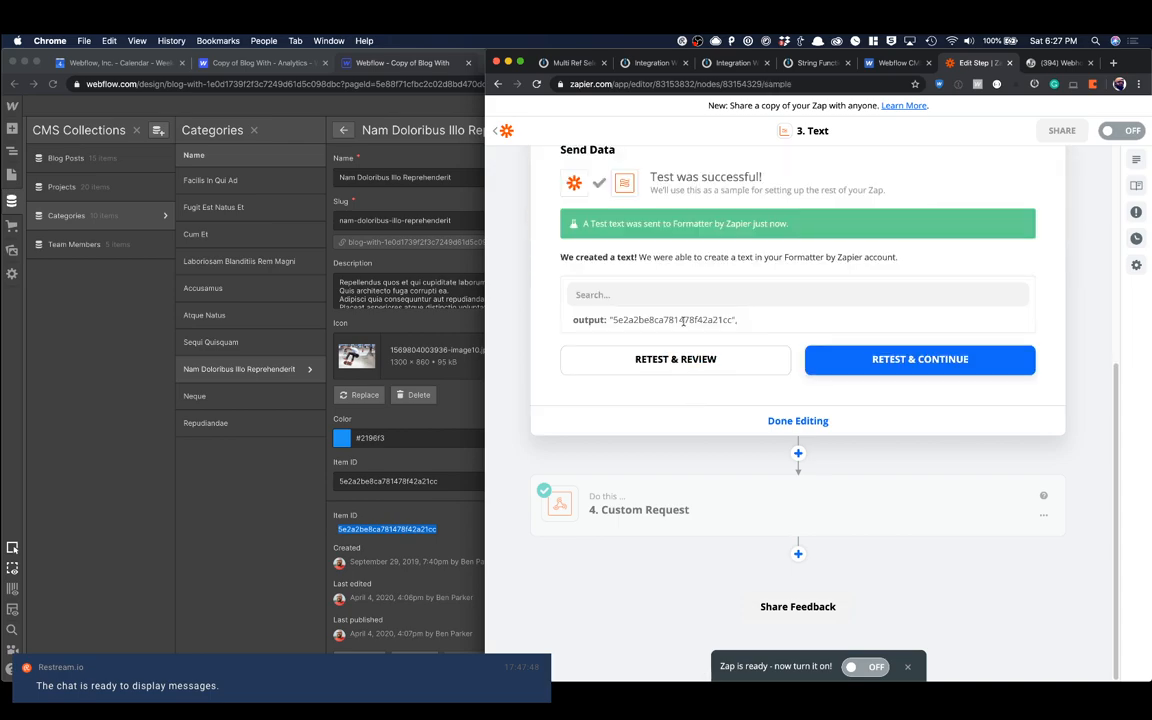
scroll(761, 390, "up", 2)
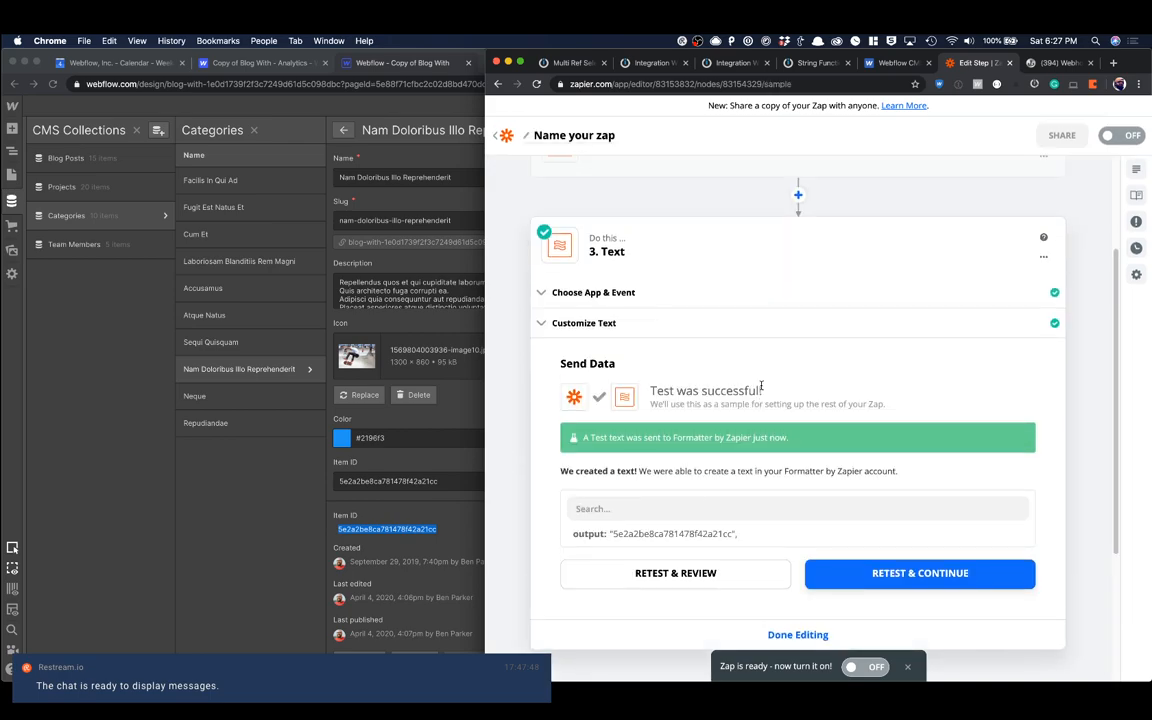
scroll(761, 386, "down", 1)
left_click(797, 598)
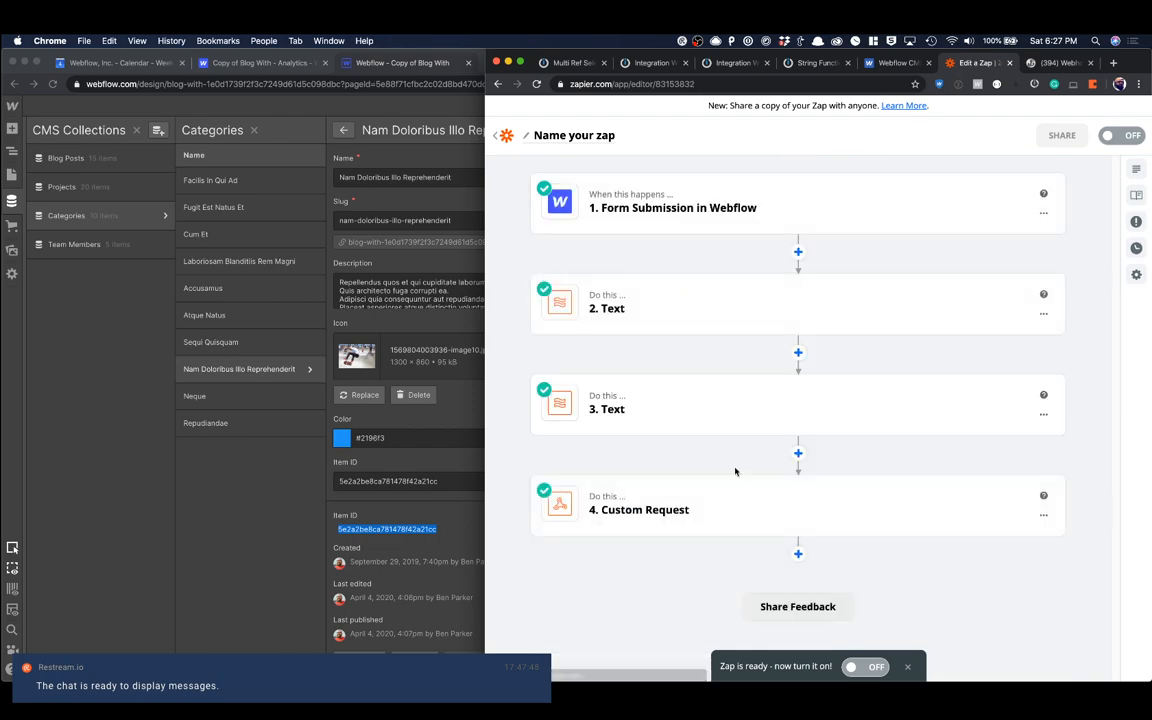
Step: Add a Formatter by Zapier step with the Text action event between step 3 and the Custom Request, and continue to its customization
left_click(798, 452)
scroll(674, 391, "down", 4)
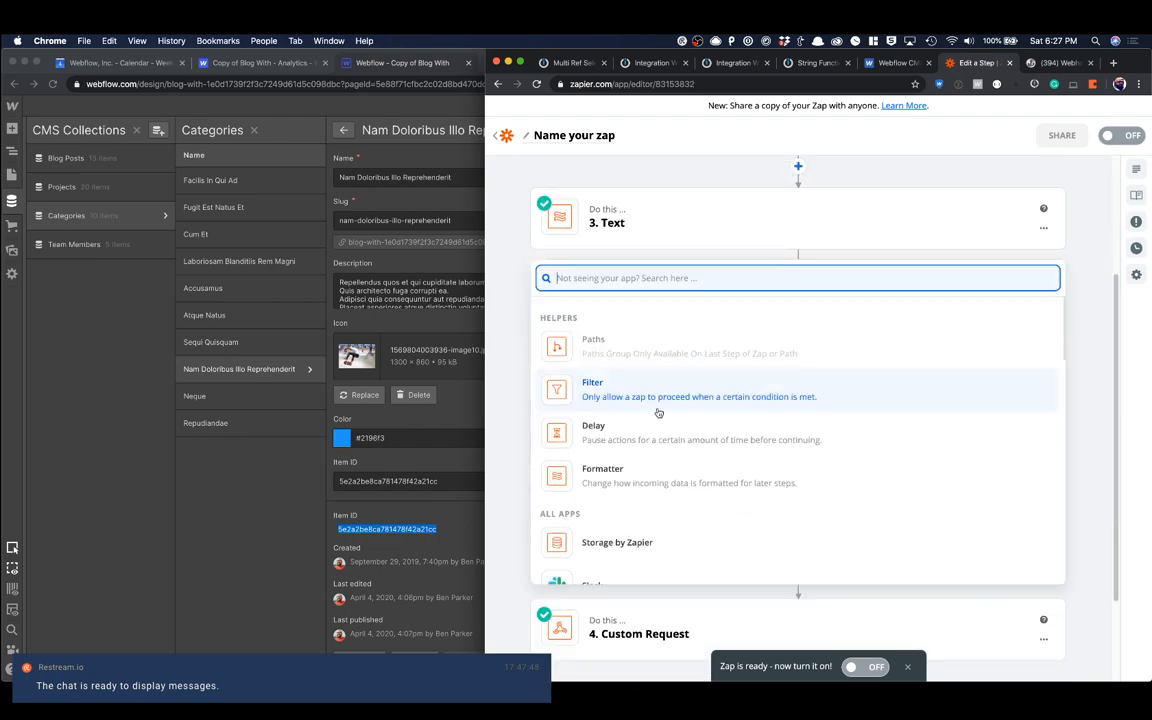
left_click(612, 455)
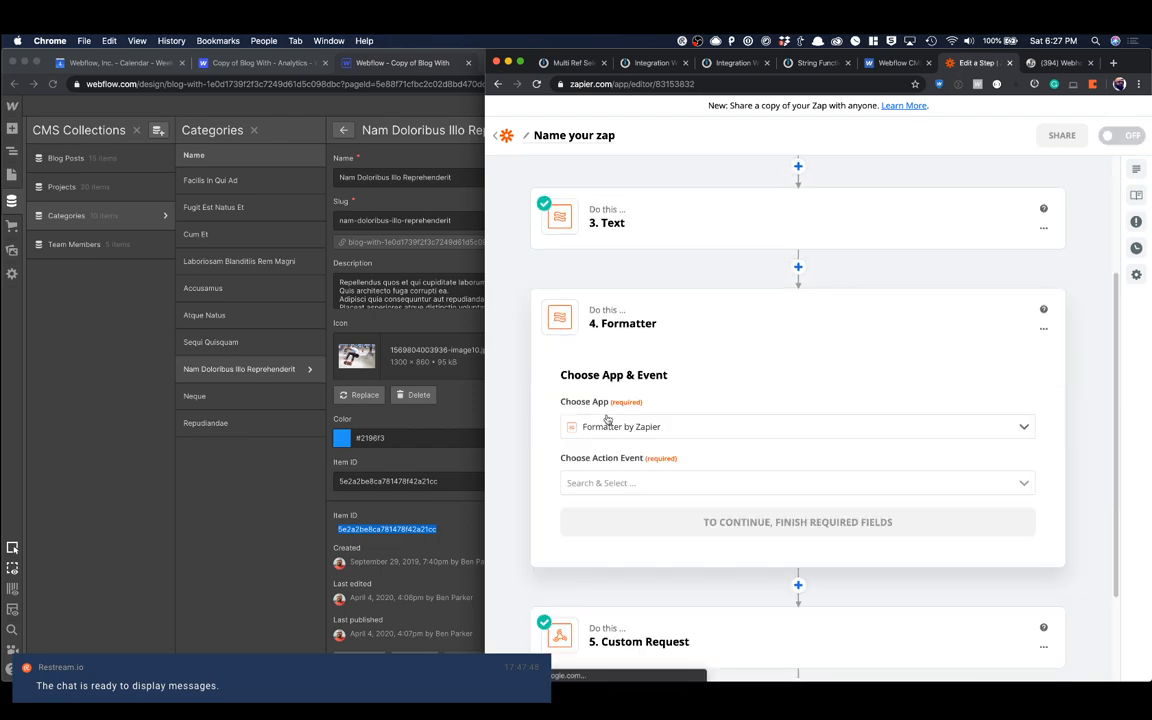
left_click(618, 480)
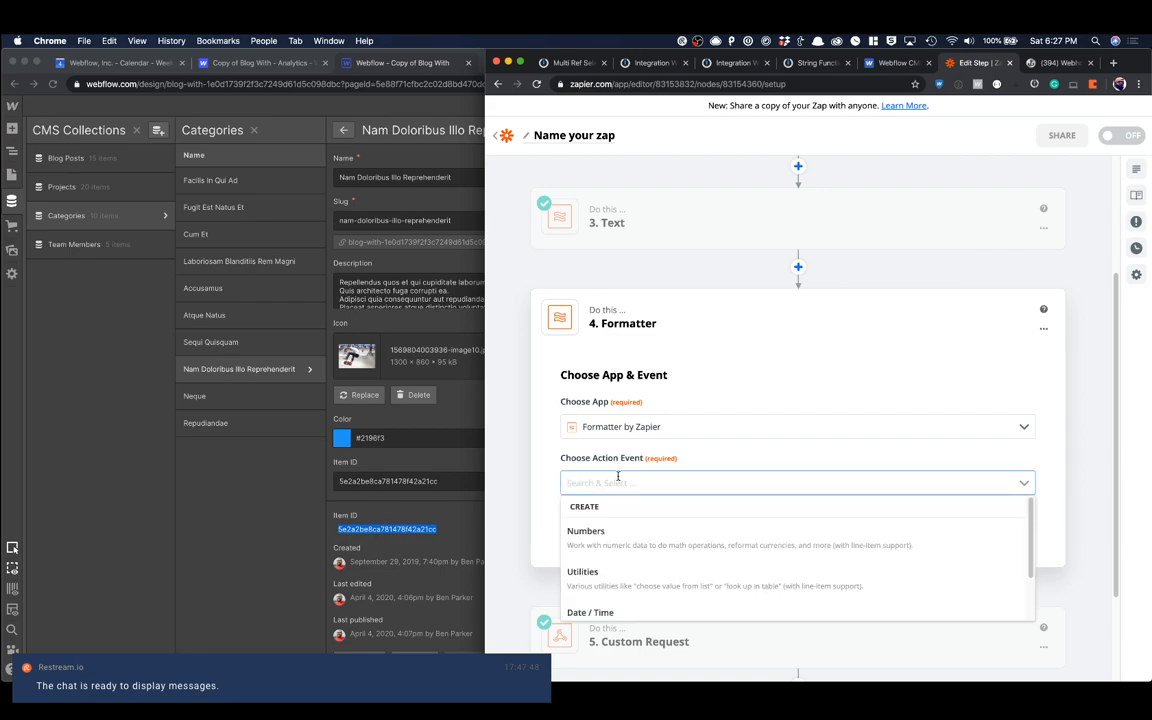
type("text")
left_click(602, 510)
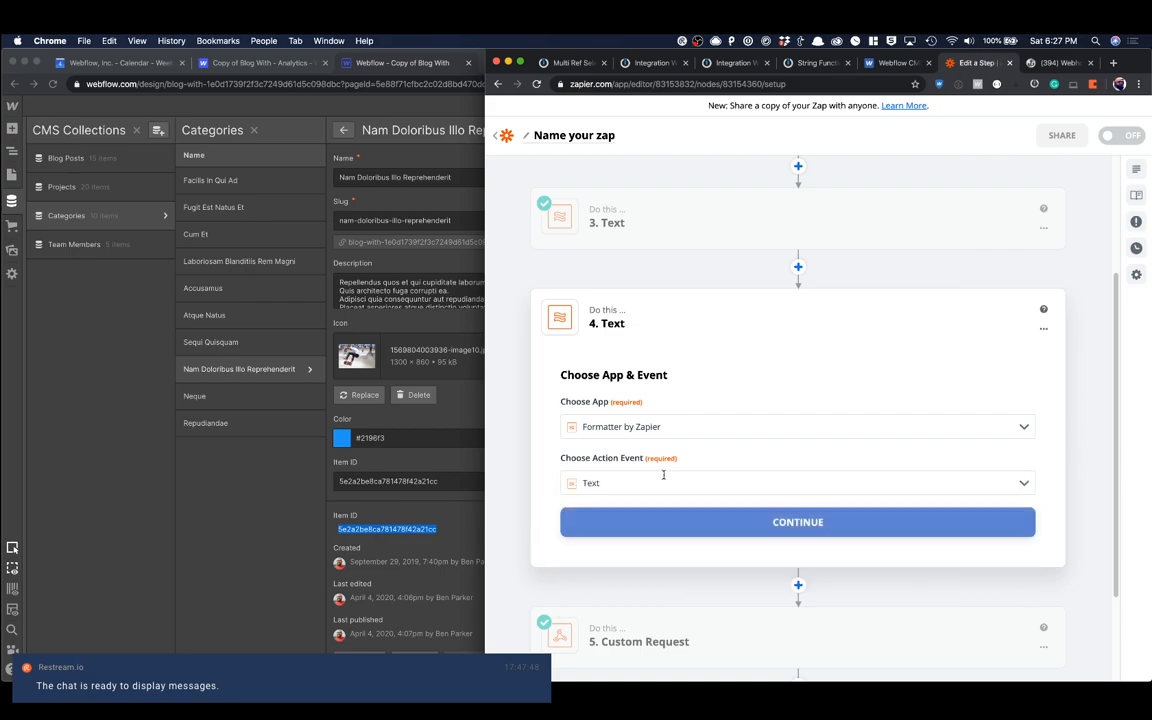
left_click(668, 450)
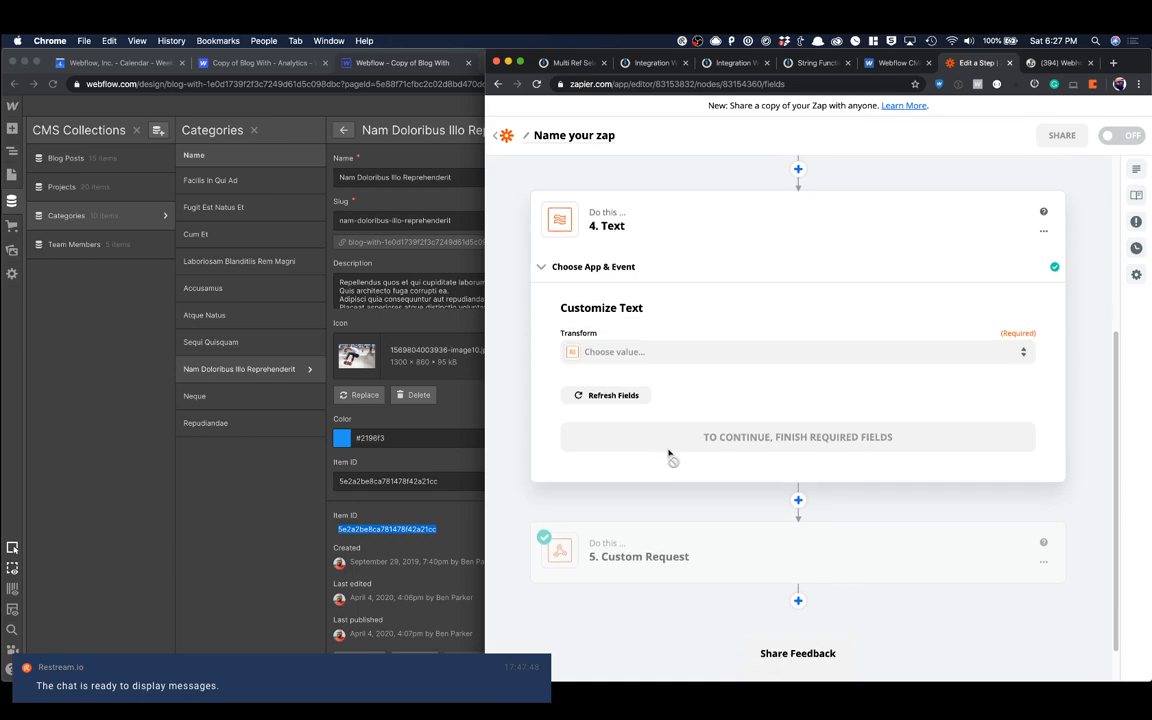
Step: Set the new Text step's transform to Replace
left_click(606, 352)
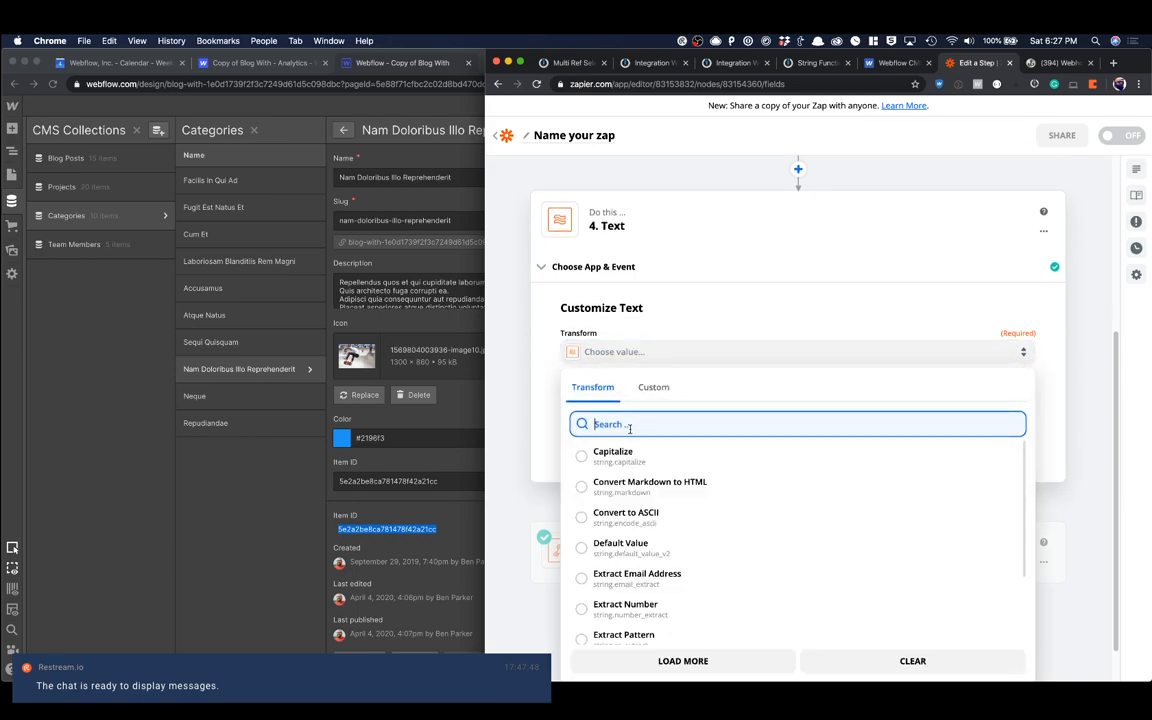
type("repla")
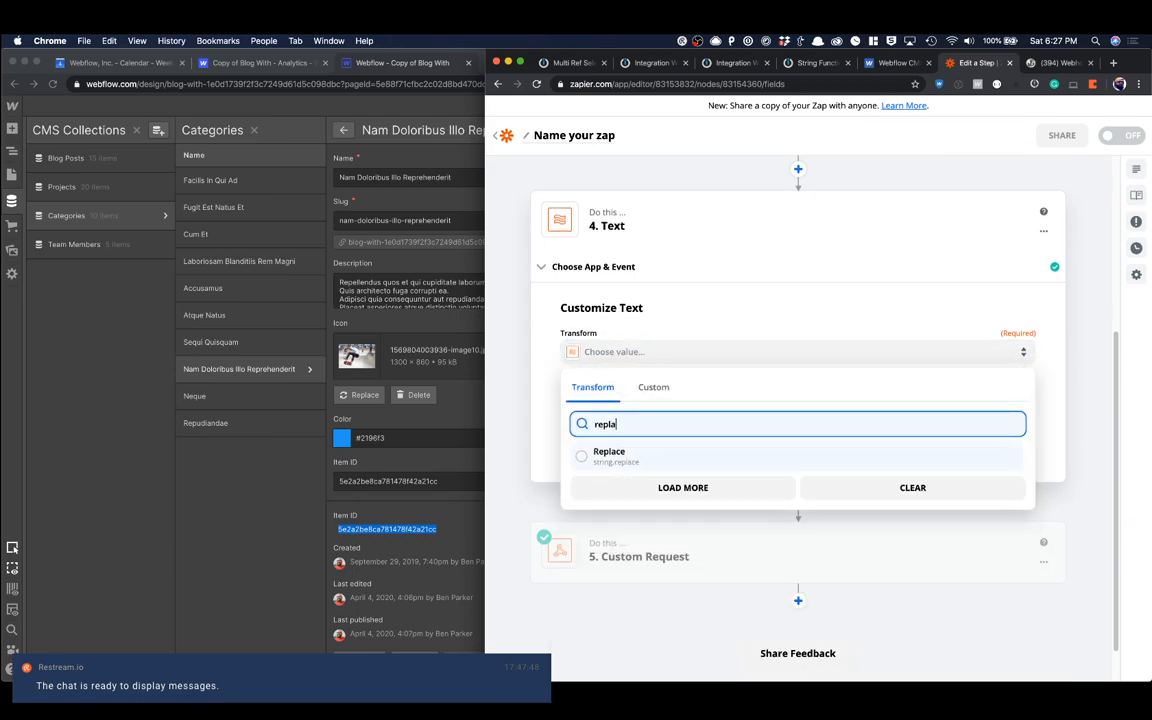
left_click(624, 460)
Step: Insert the Data Rep value from the Webflow form submission as the Replace transform's input
left_click(652, 477)
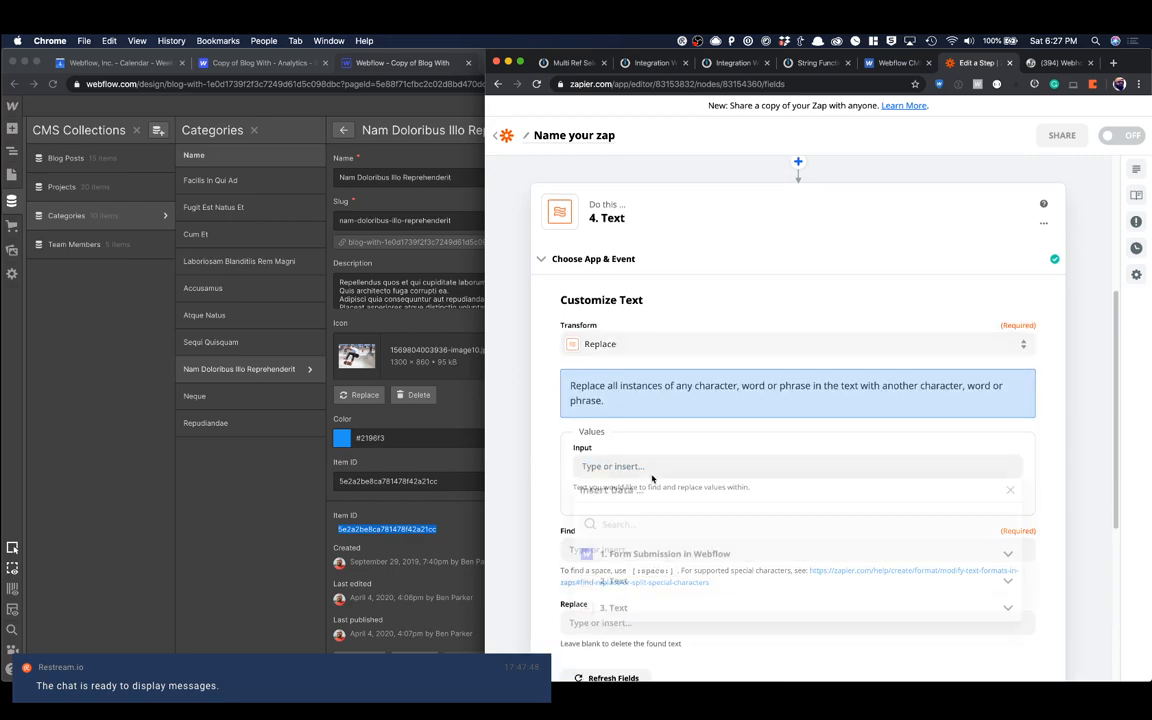
left_click(662, 556)
scroll(666, 535, "down", 5)
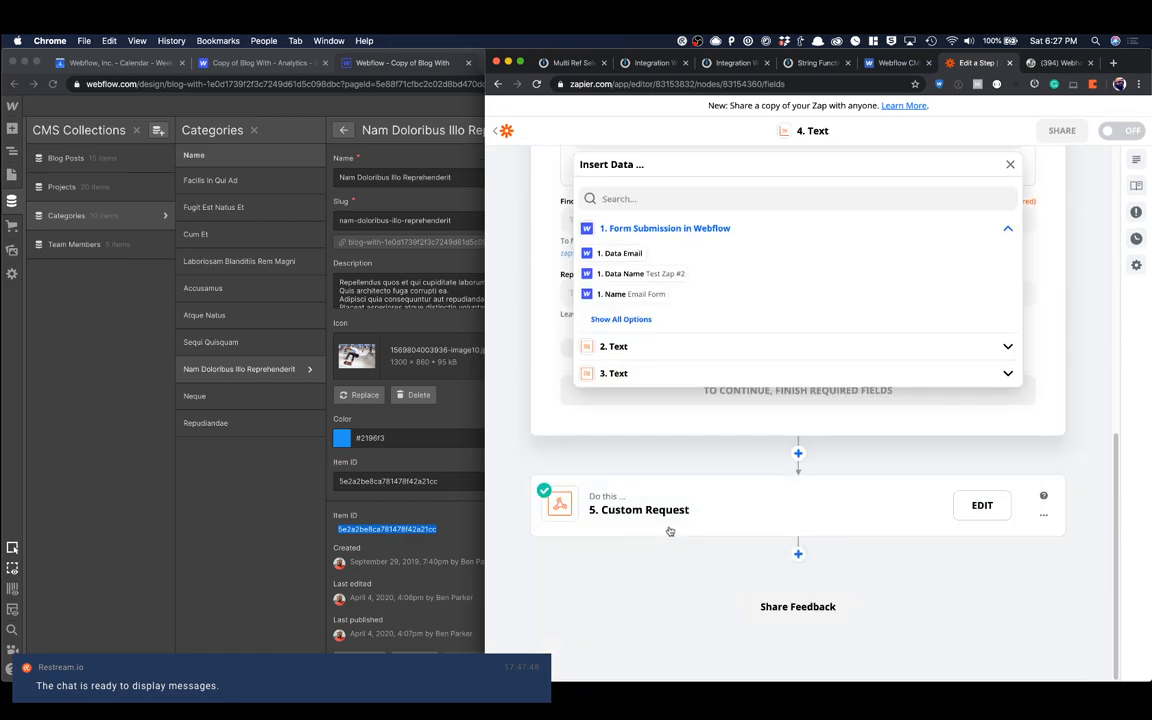
left_click(617, 320)
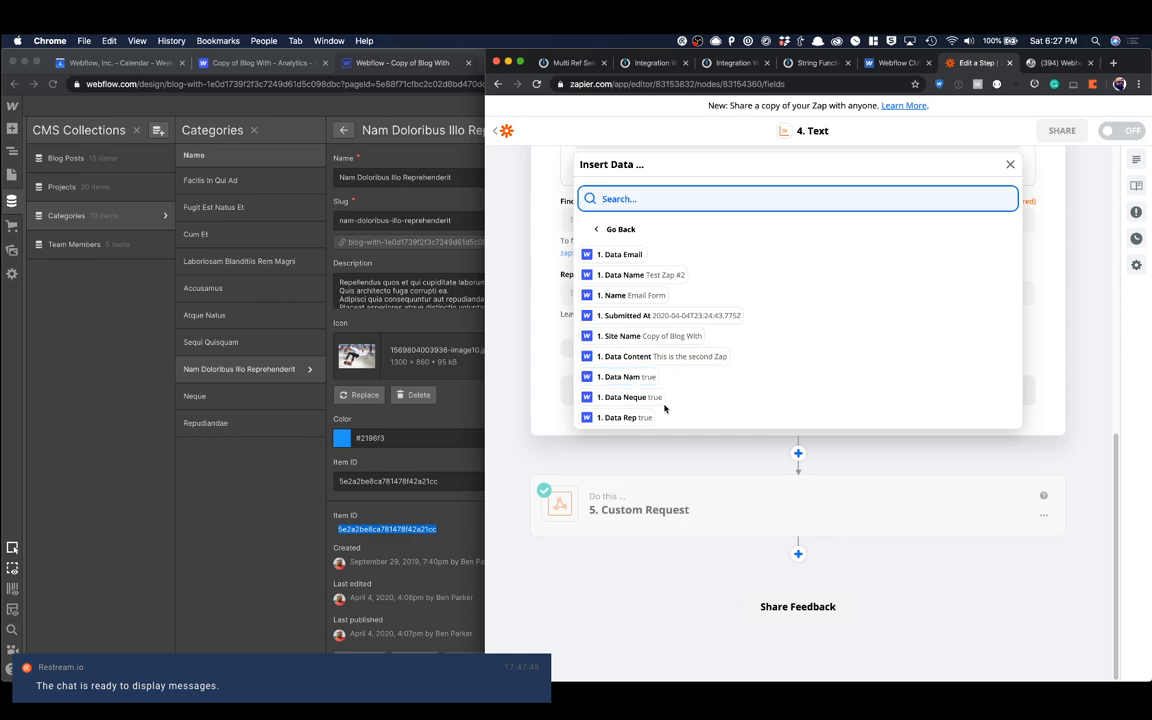
left_click(648, 488)
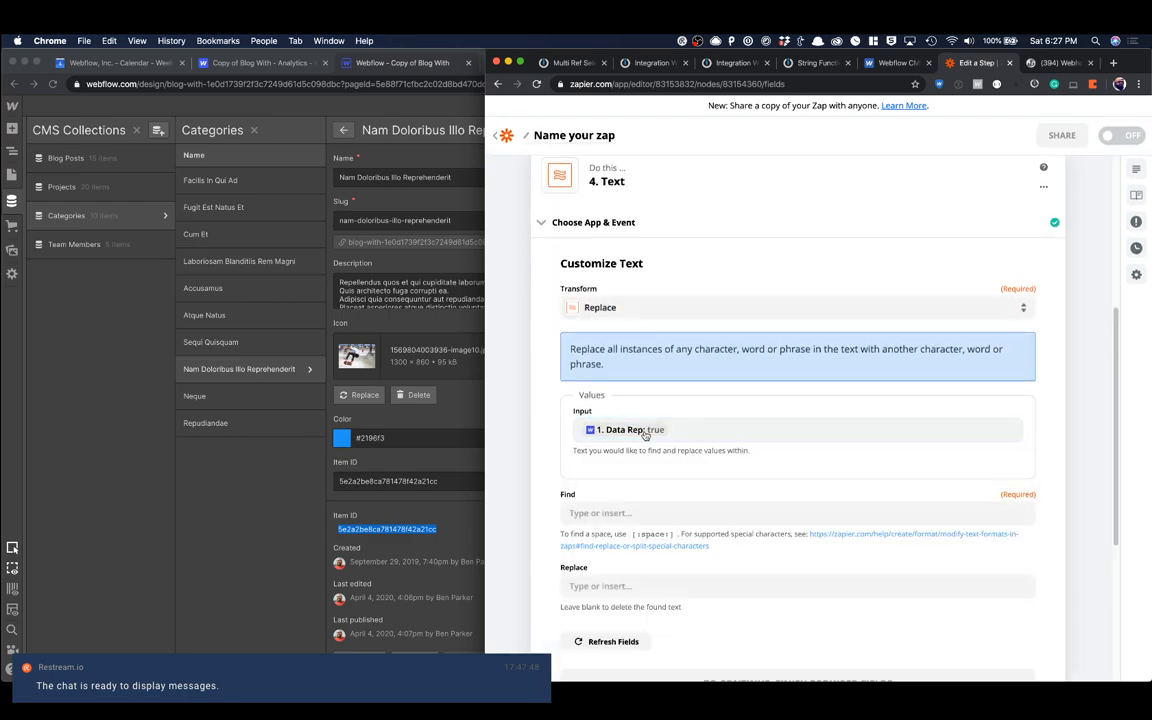
Step: Set the find text to true for the Data Rep input
left_click(590, 510)
type("true")
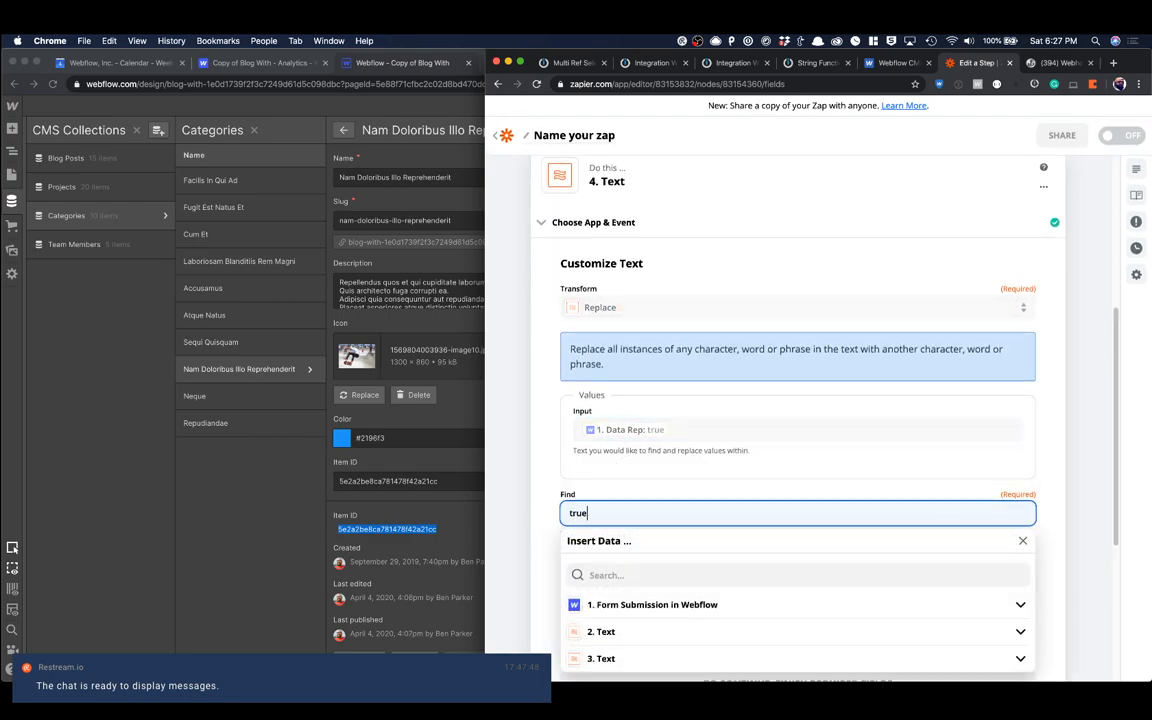
left_click(600, 490)
scroll(605, 489, "down", 4)
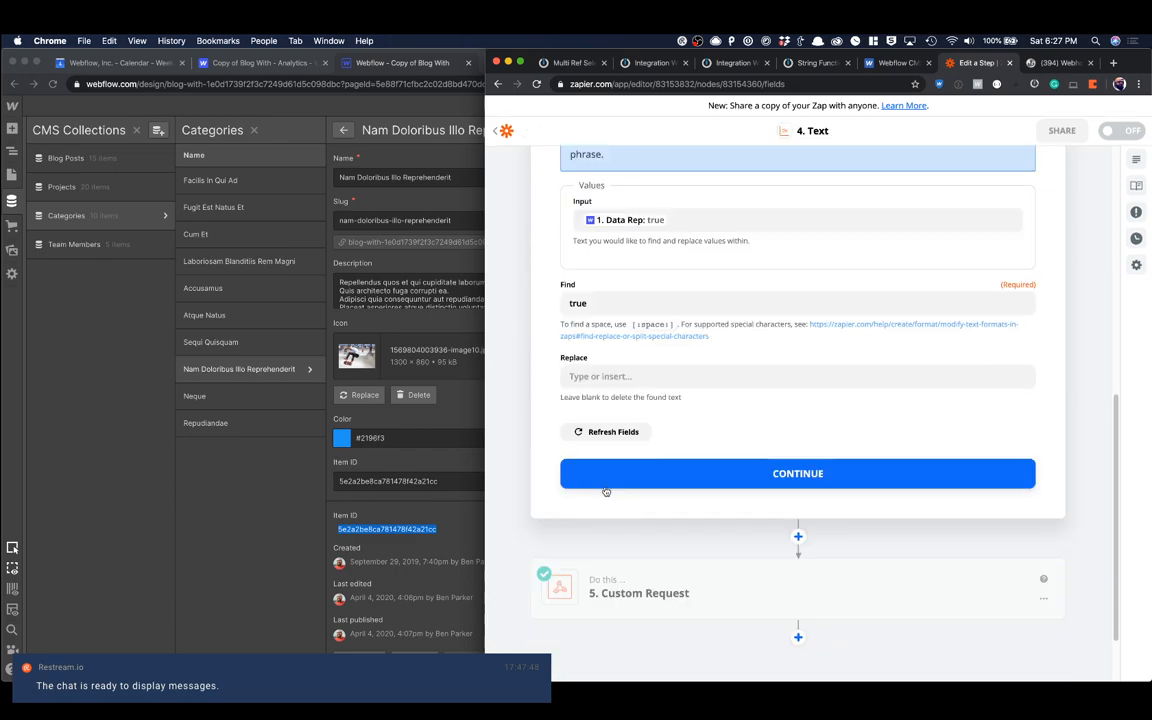
Step: Switch to Webflow, open the Repudiandae item in the Categories collection and copy its Item ID
left_click(593, 384)
left_click(267, 476)
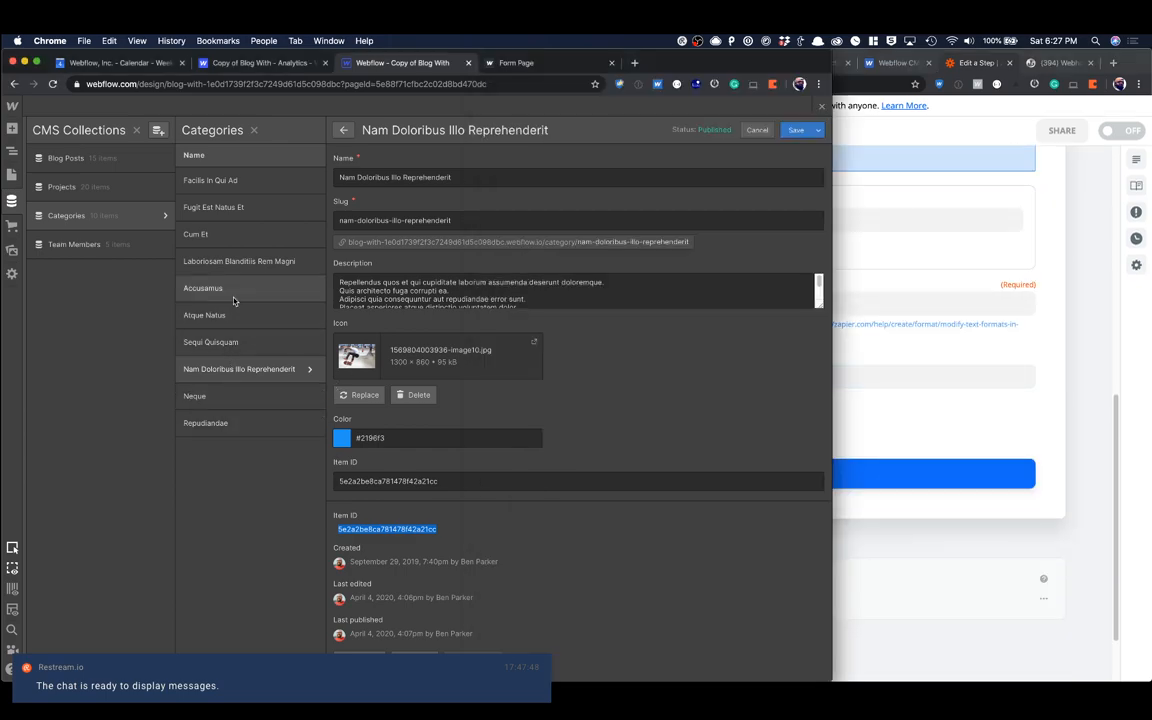
left_click(229, 416)
double_click(386, 481)
double_click(375, 529)
key("super+c")
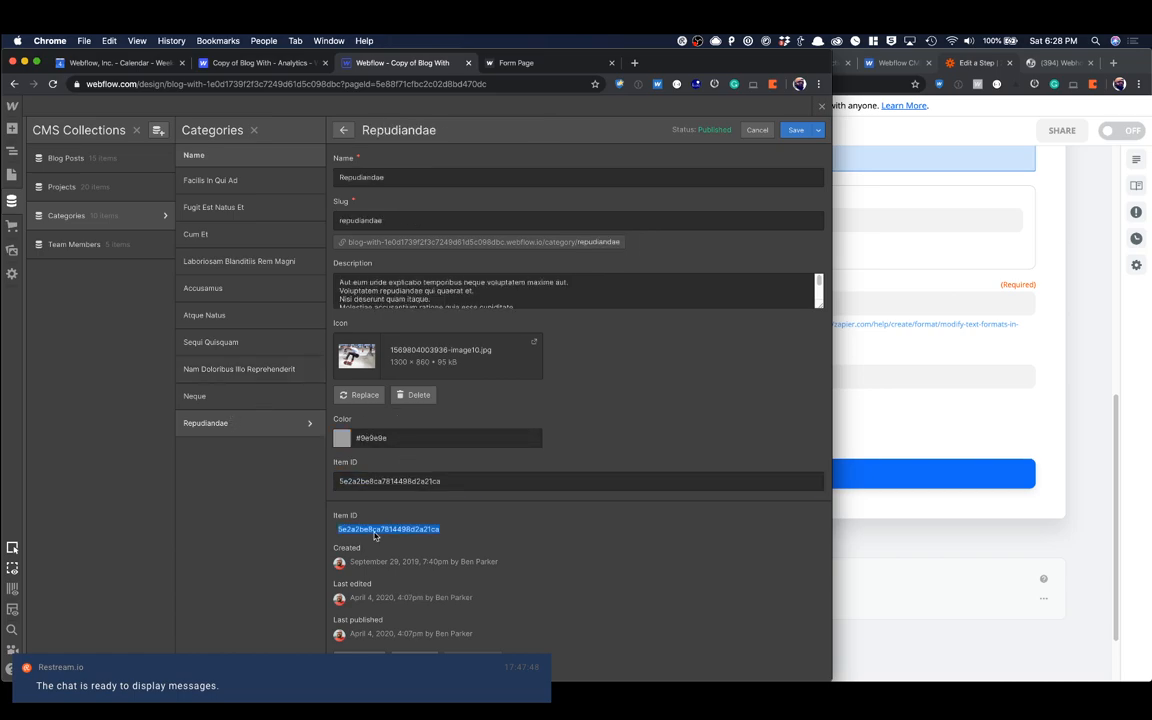
Step: Back in Zapier, set the replacement text to the copied ID in double quotes plus a comma: "5e2a2be8ca7814498d2a21ca",
left_click(848, 430)
left_click(708, 379)
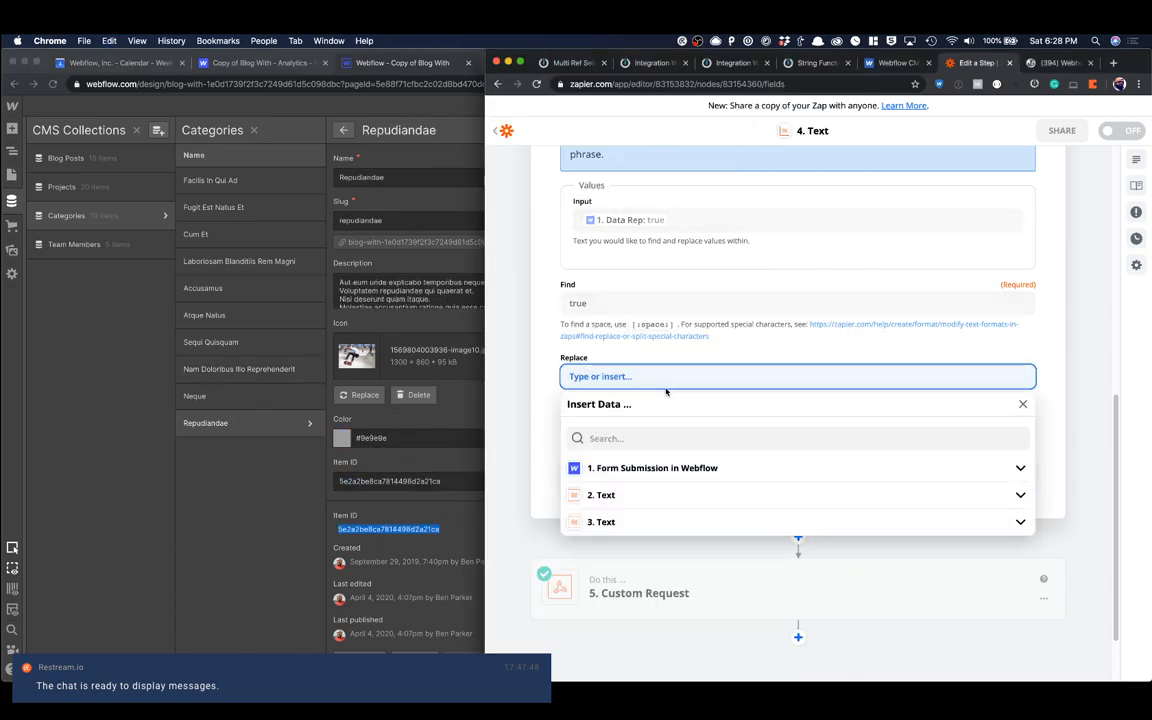
key("super+v")
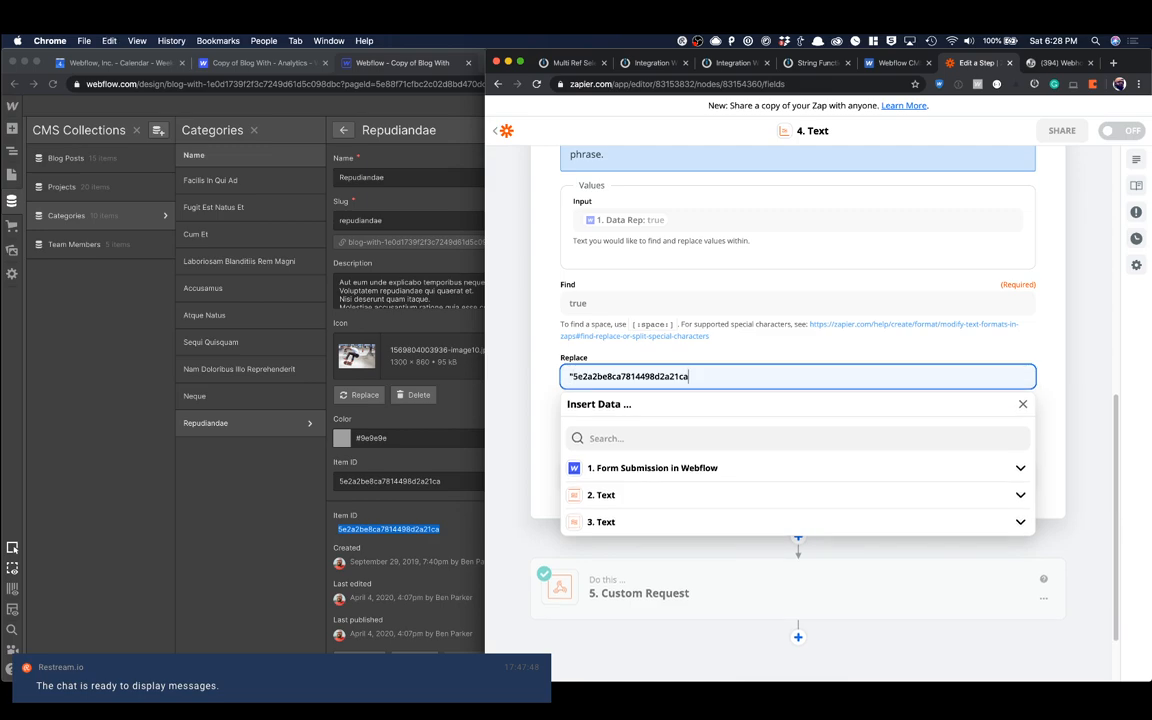
left_click(722, 353)
Step: Continue to the Data Rep Formatter step's test, run it, and finish editing the step
left_click(714, 473)
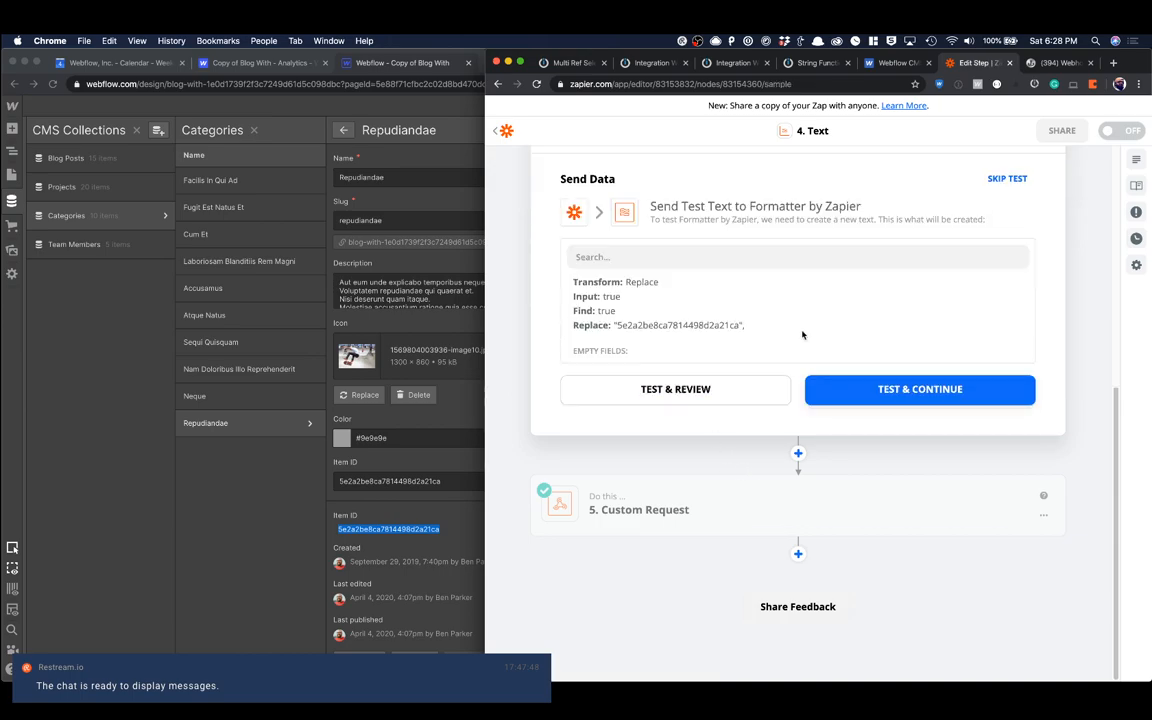
left_click(866, 400)
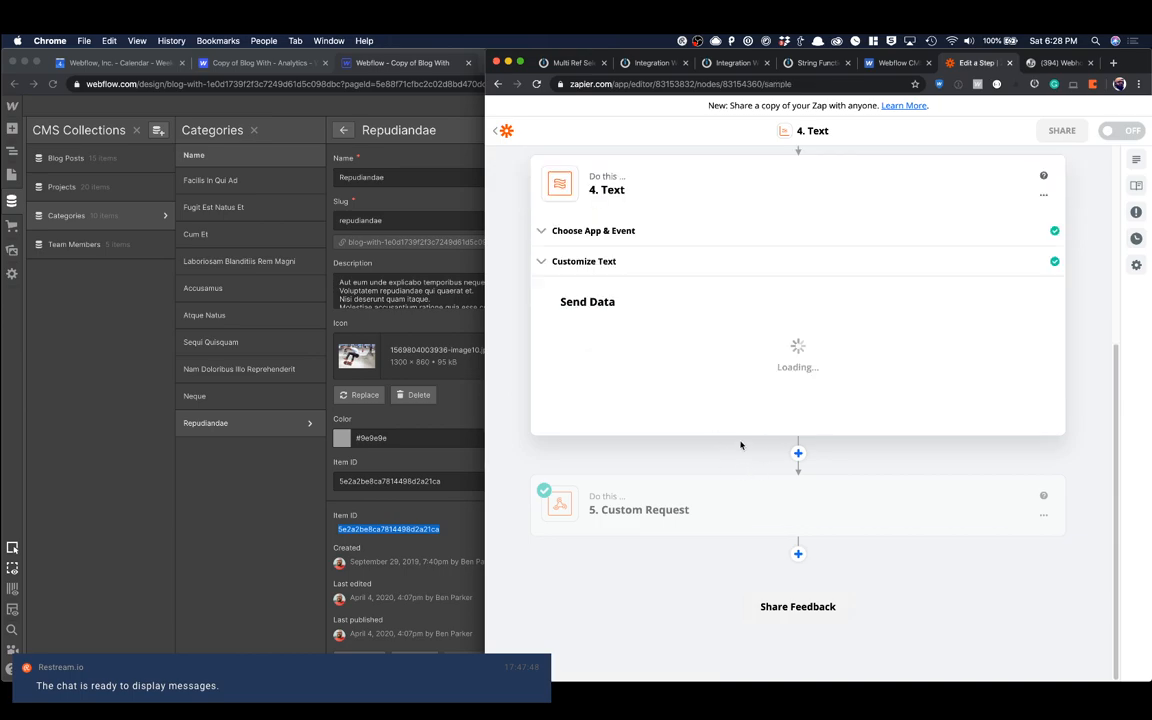
left_click(805, 419)
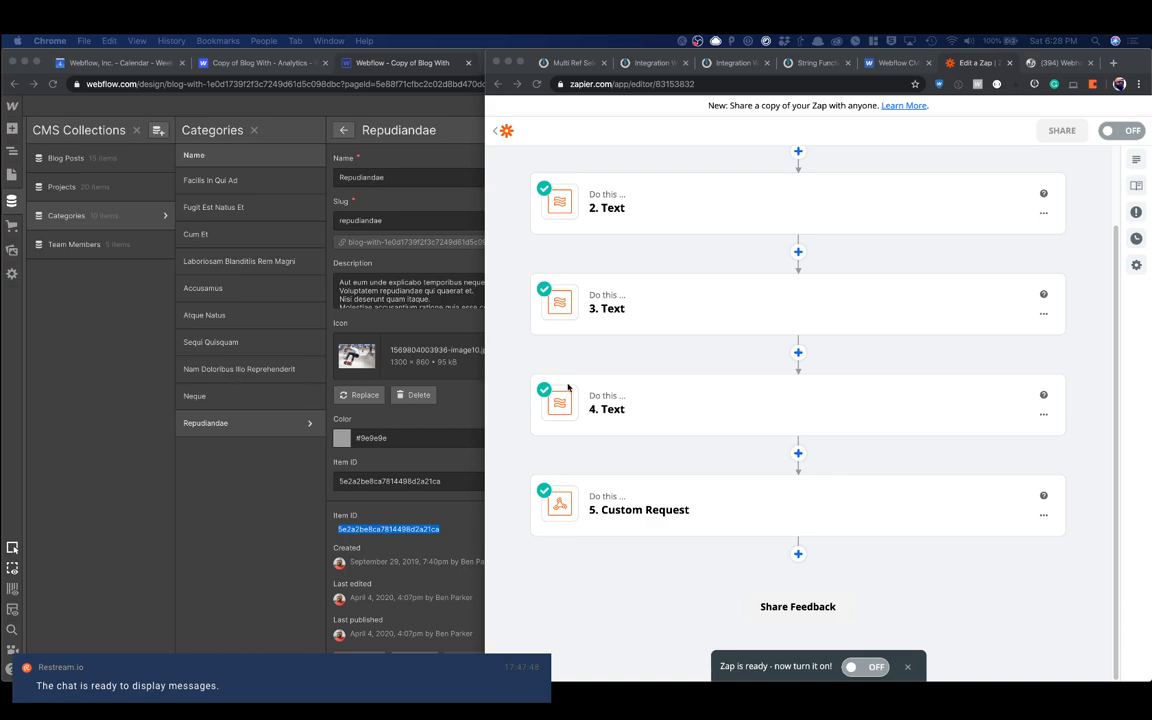
Step: Add another Formatter by Zapier step with the Text action event after step 4 and continue to its customization
left_click(798, 454)
type("forma")
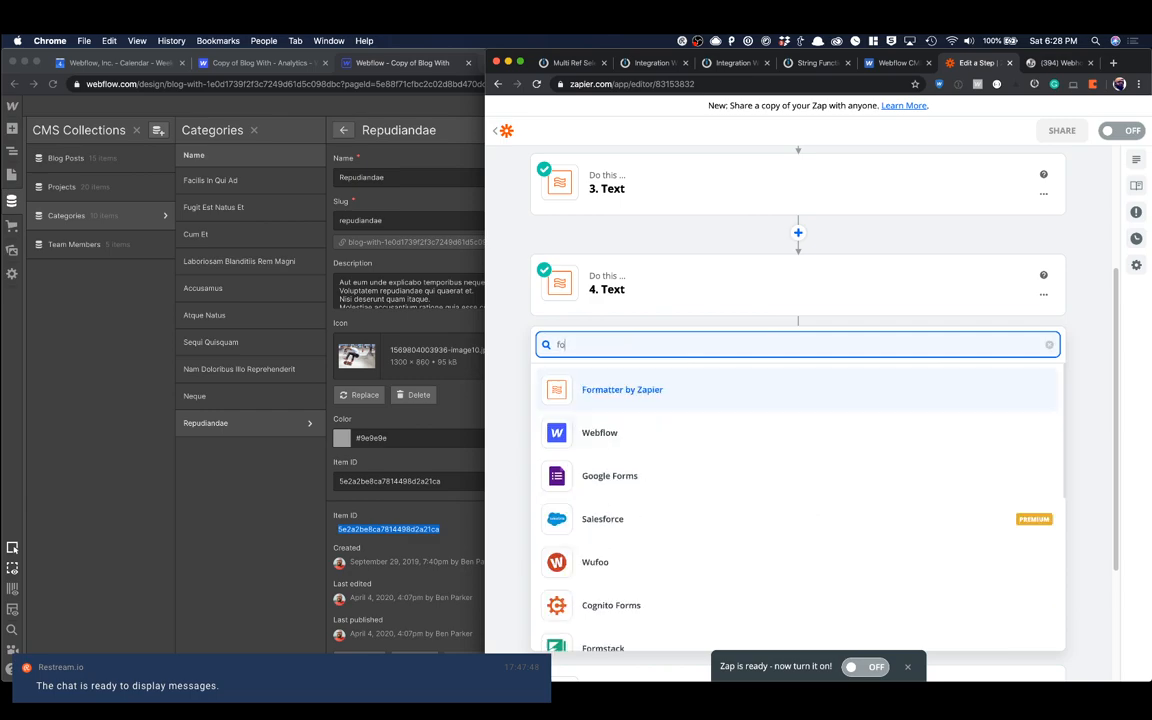
left_click(584, 390)
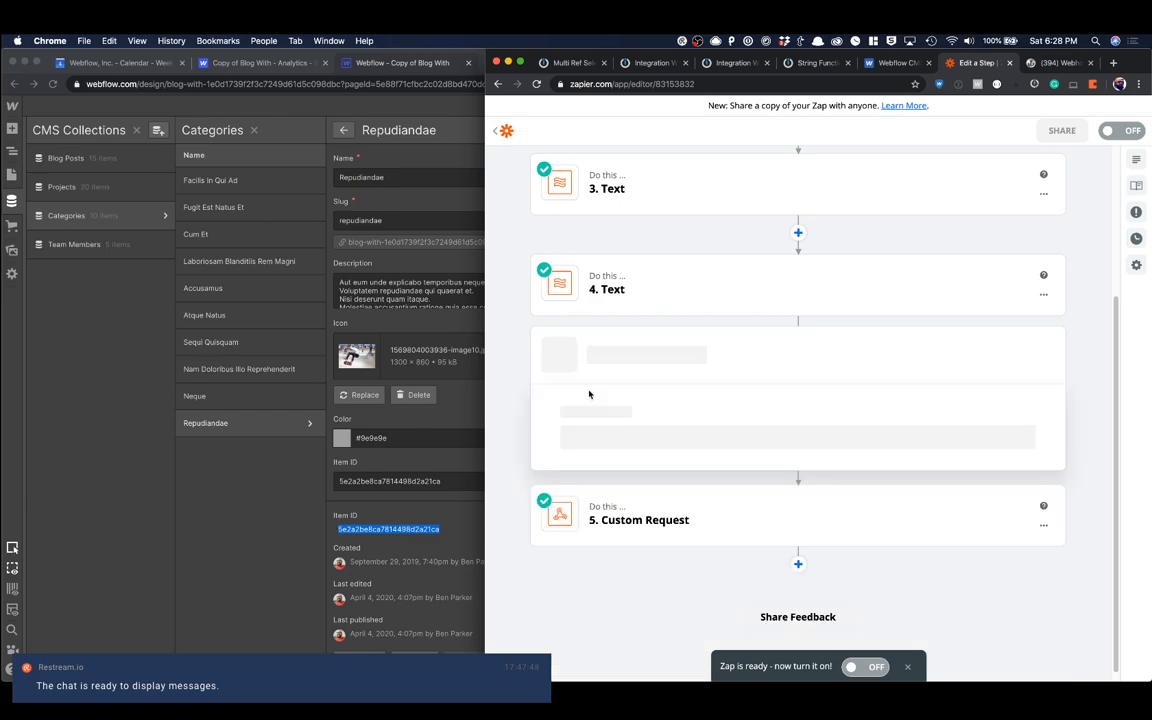
left_click(620, 545)
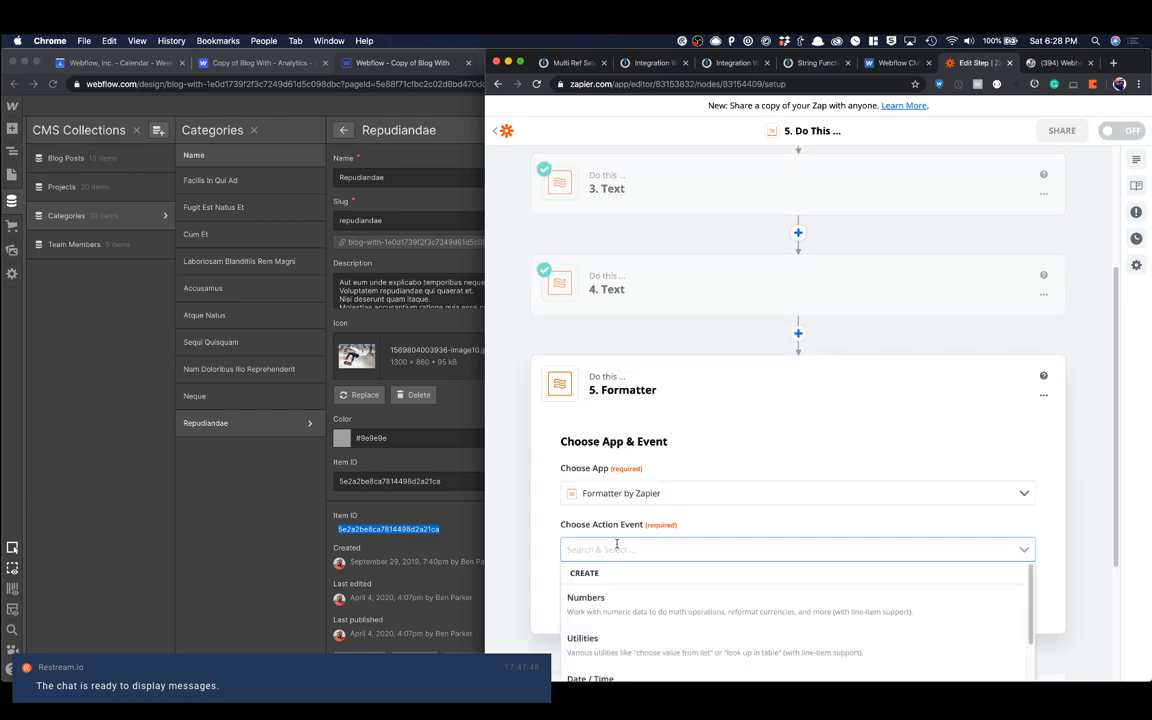
scroll(618, 500, "down", 5)
left_click(619, 460)
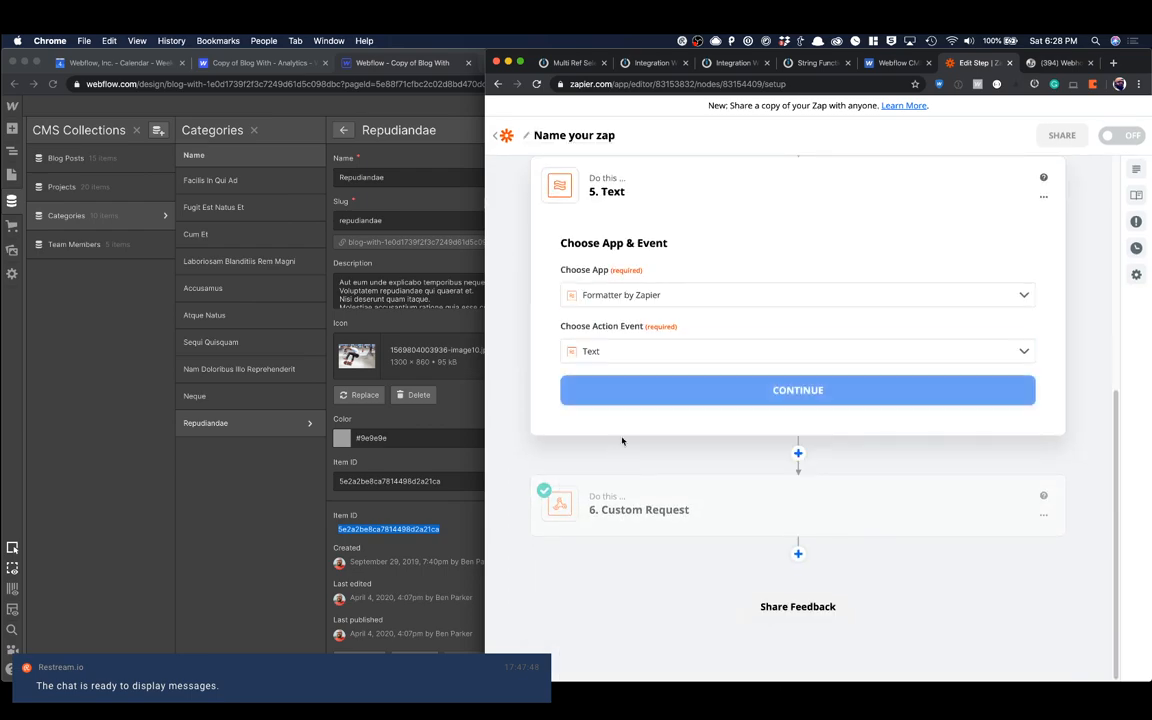
left_click(684, 394)
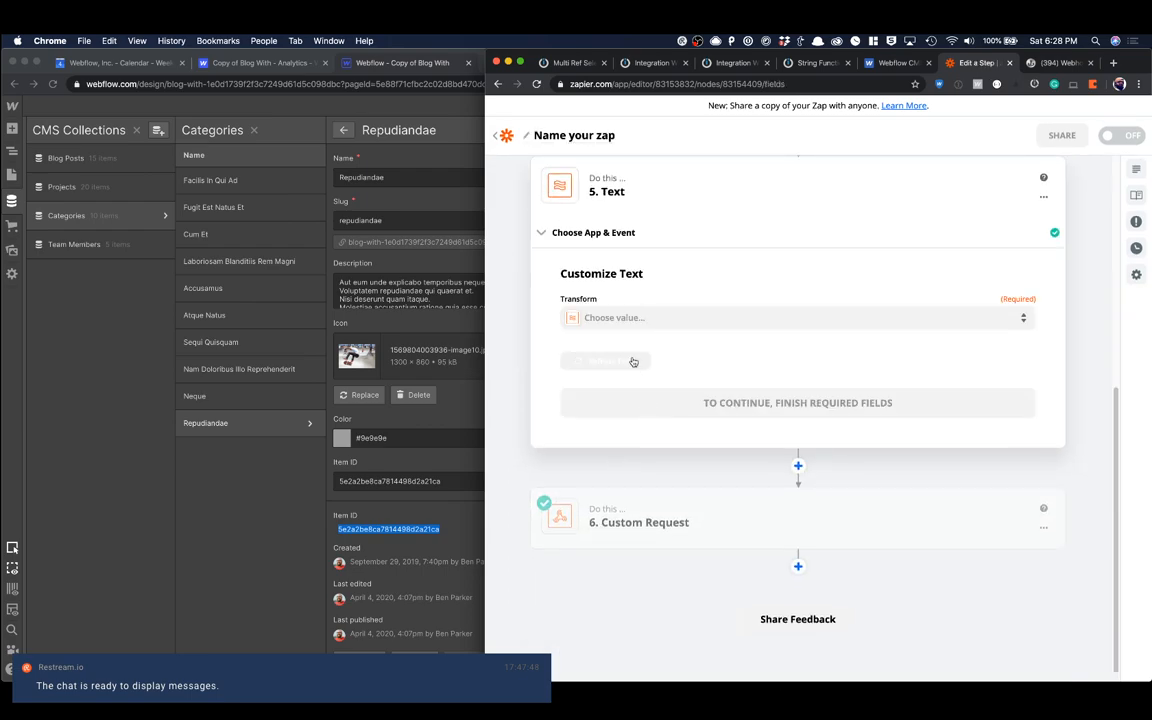
left_click(620, 318)
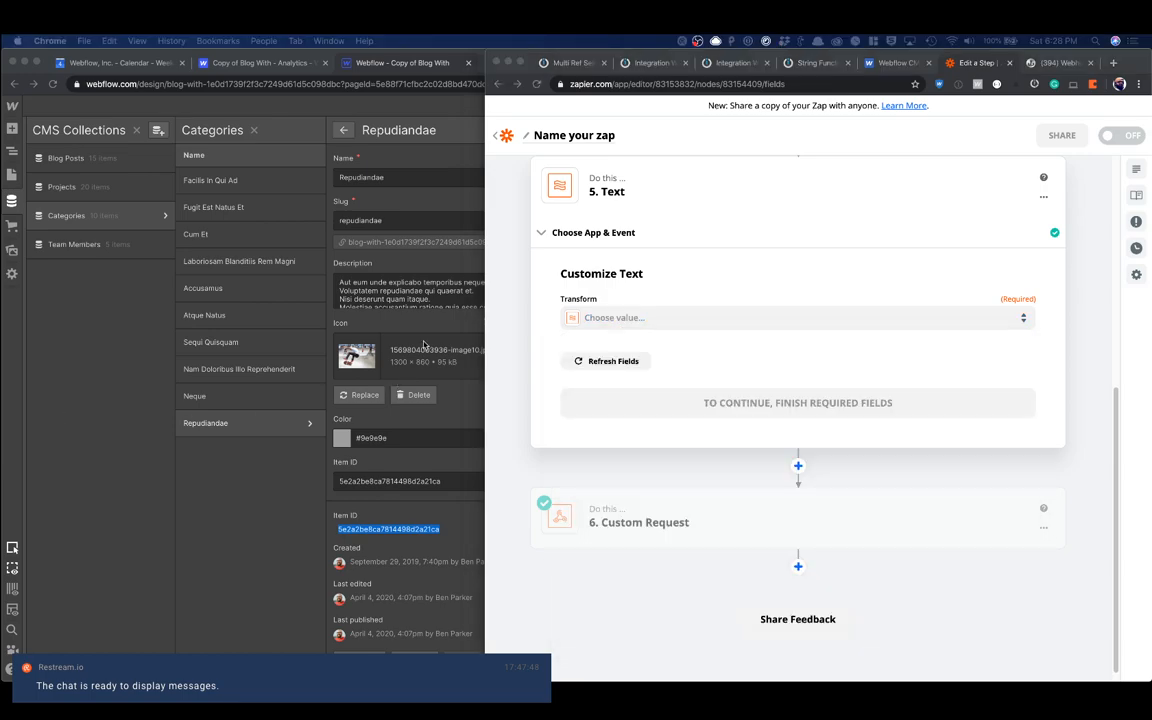
left_click(592, 318)
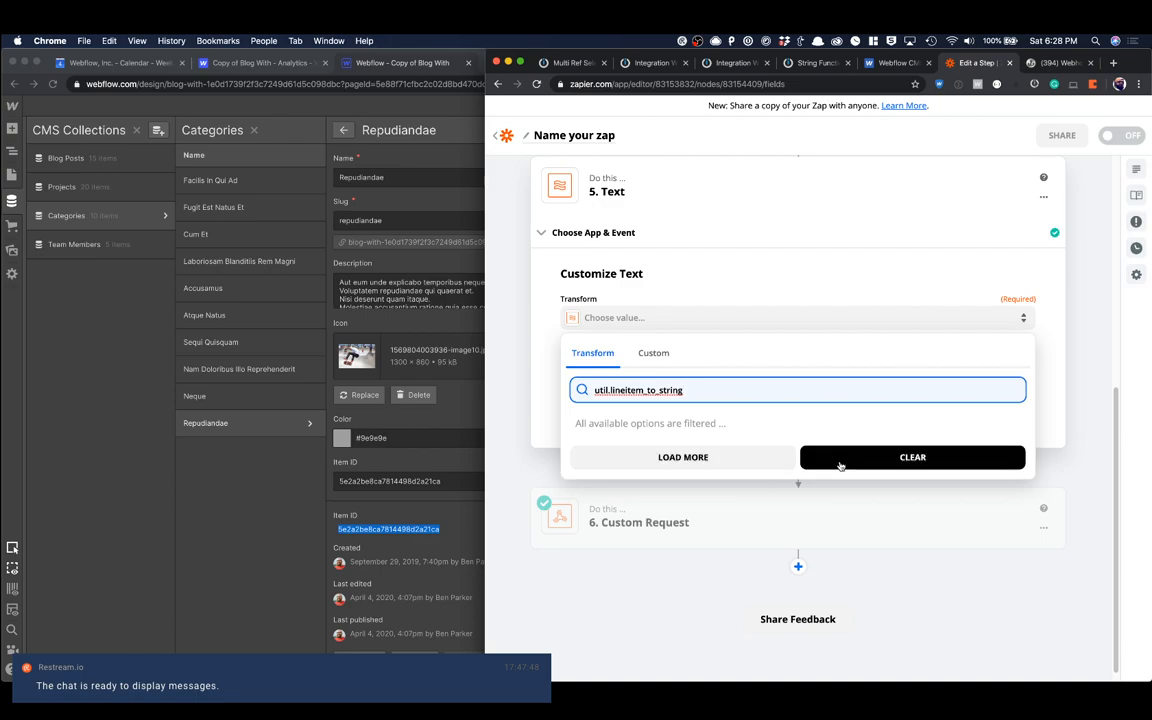
key("Escape")
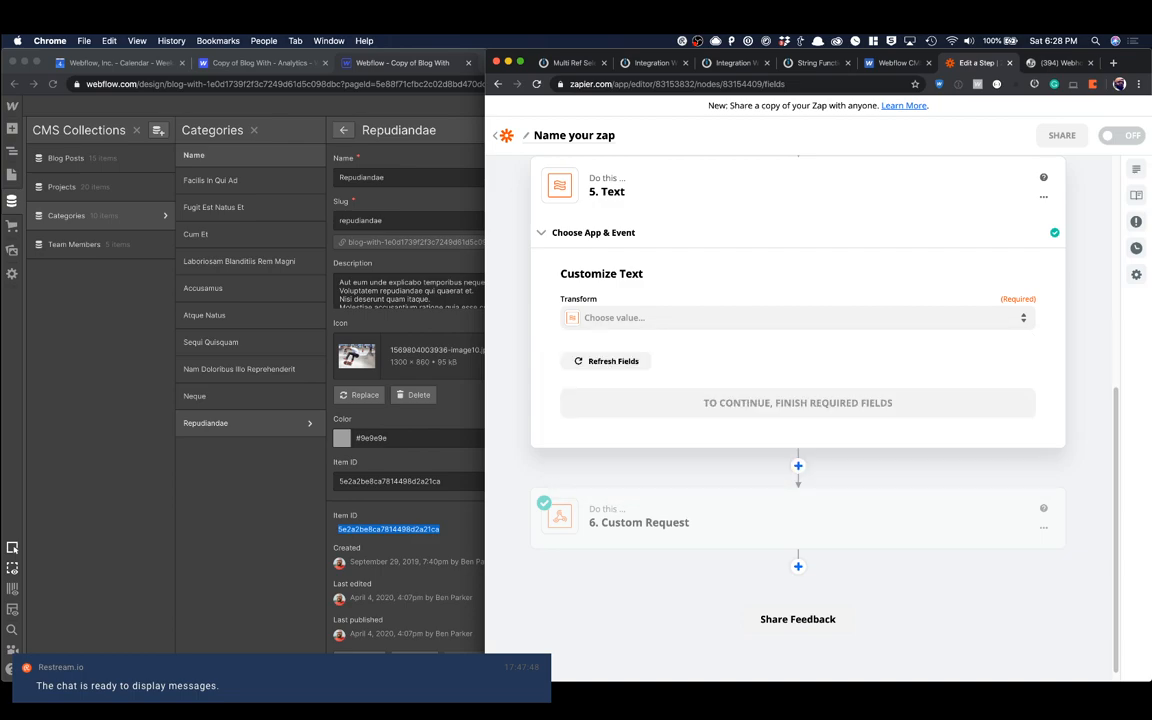
Step: Set step 5's transform to the custom value util.lineitem_to_string
left_click(599, 318)
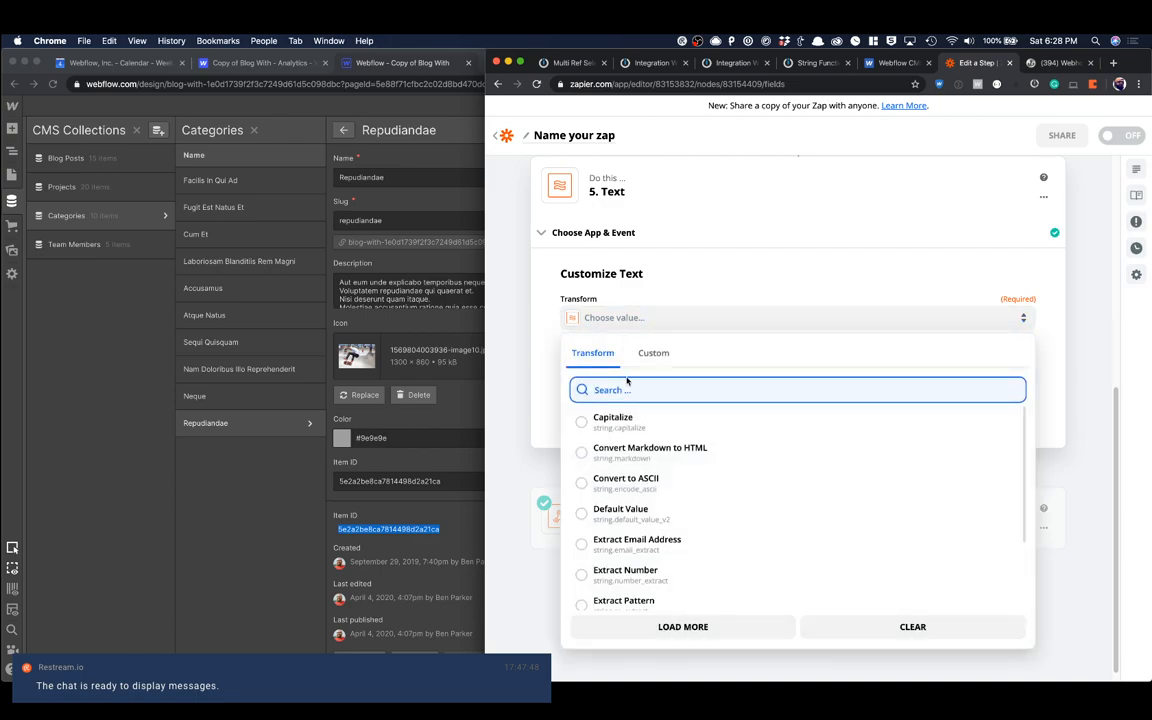
left_click(650, 358)
left_click(612, 318)
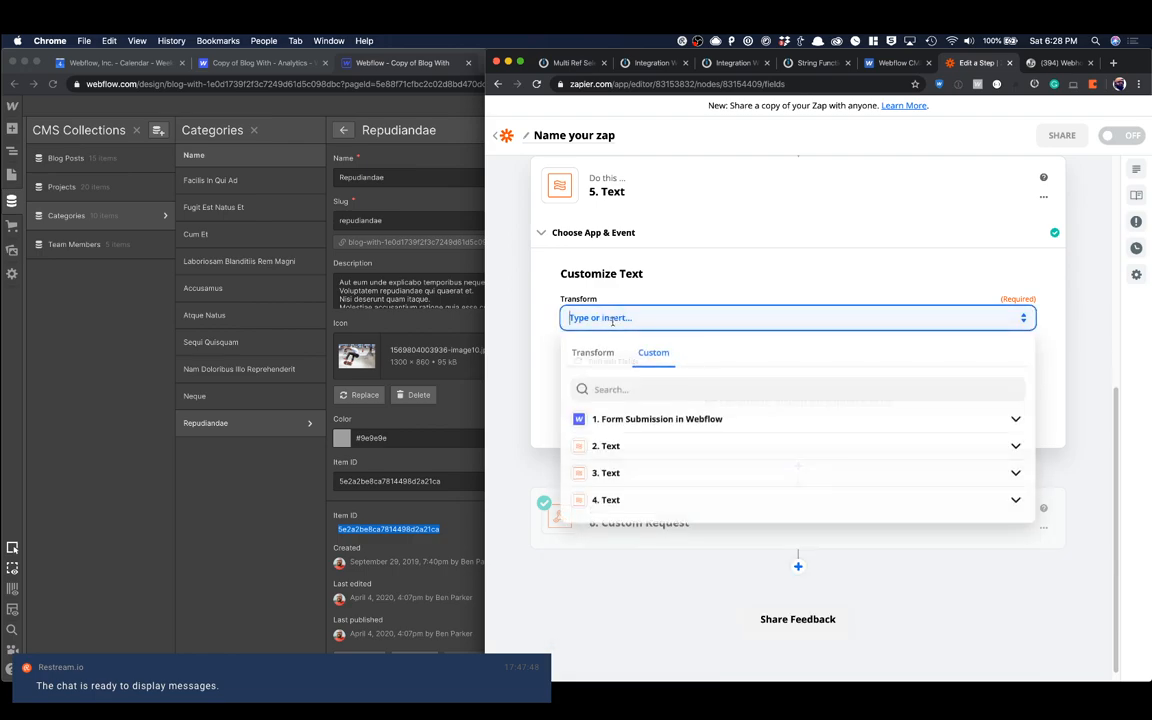
type("util.lineitem_to_string")
key("Return")
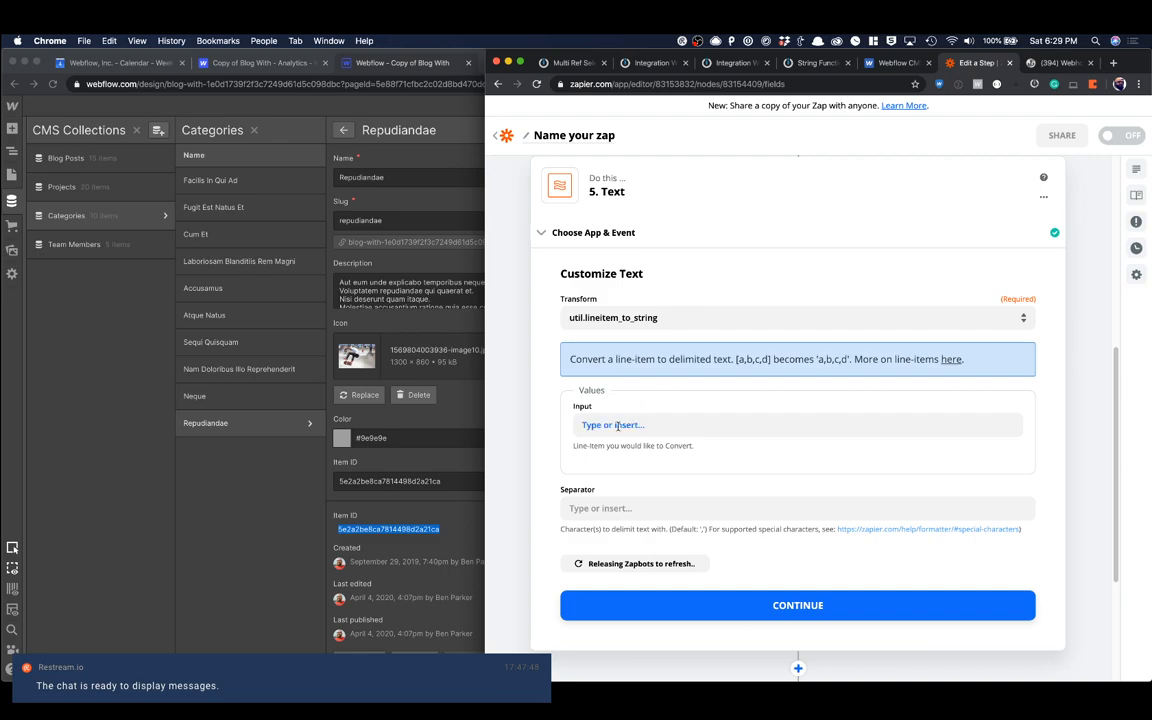
Step: Fill the line-item input with Data Neque from step 2, Data Nam from step 3 and Data Rep from step 4, in that order
left_click(627, 424)
left_click(644, 545)
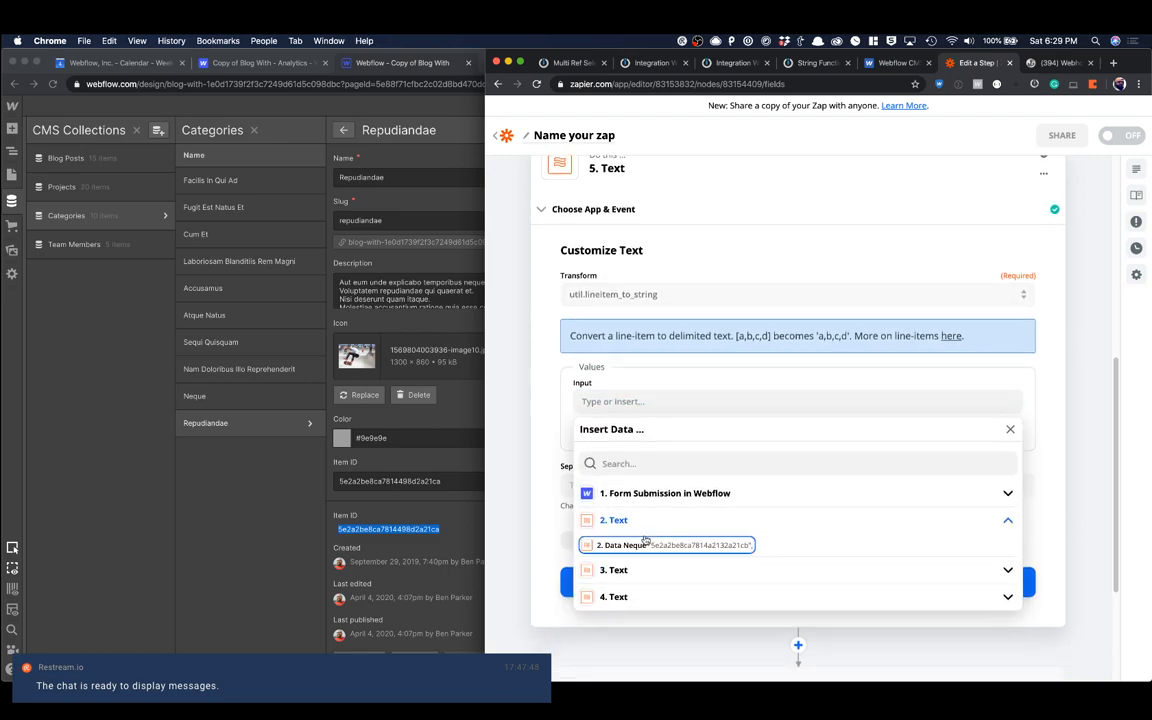
left_click(608, 545)
left_click(622, 570)
left_click(642, 595)
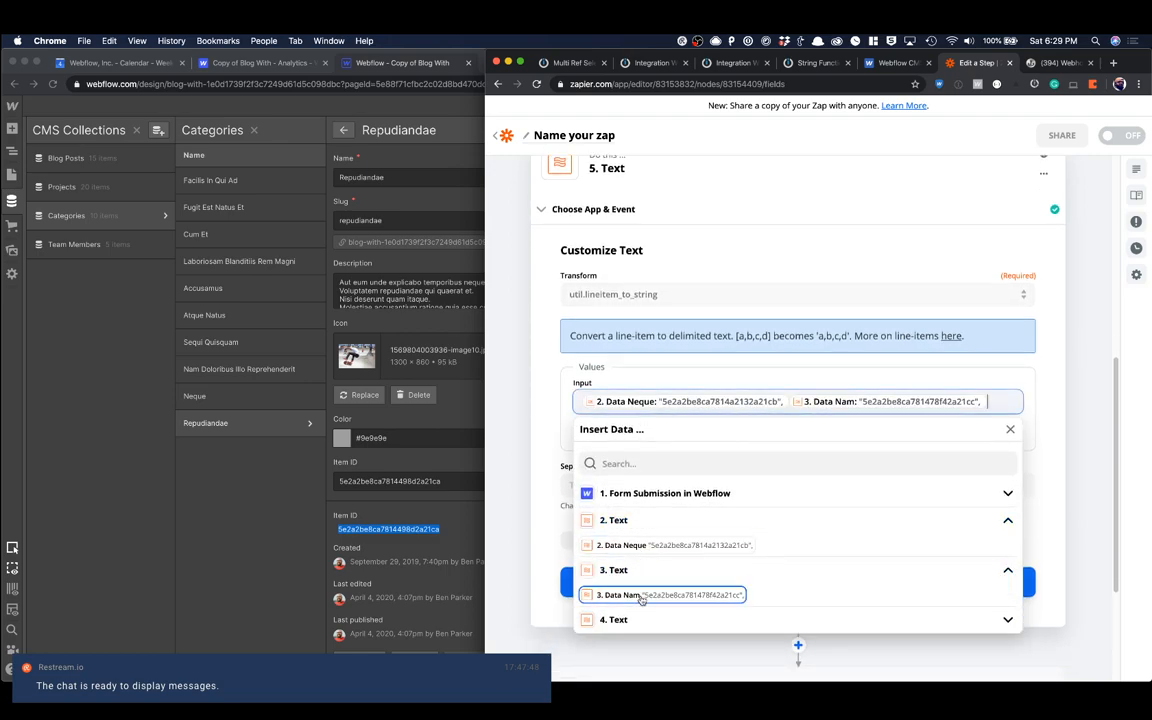
left_click(638, 619)
left_click(634, 645)
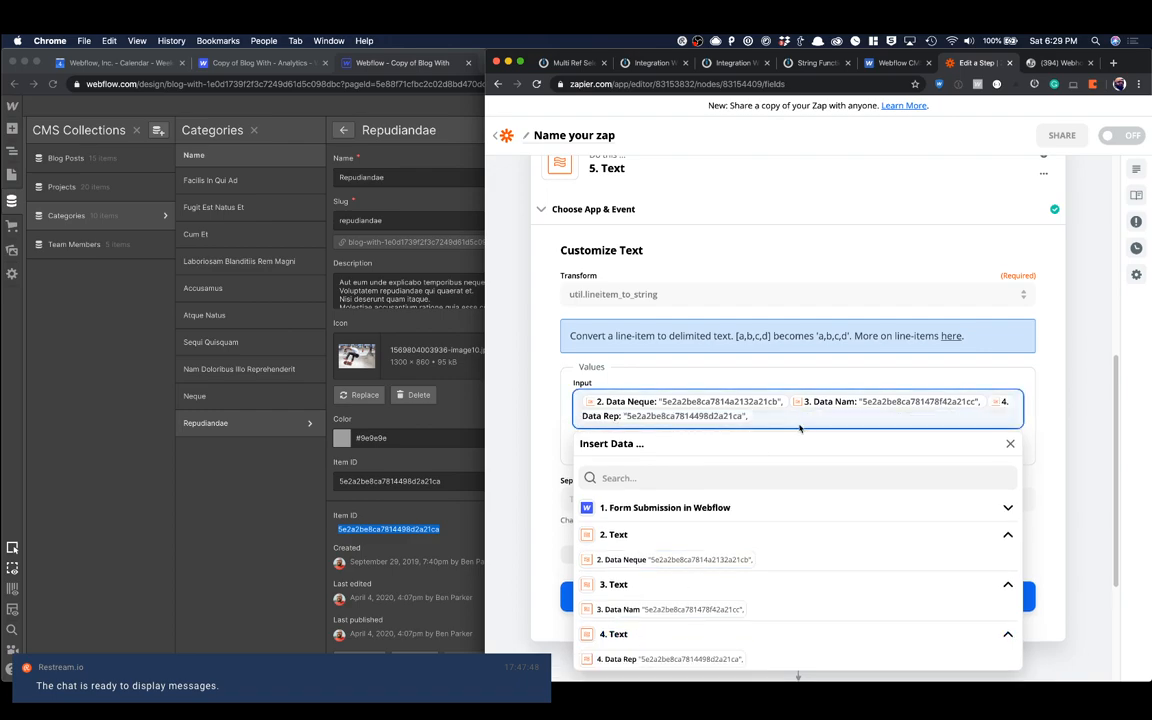
left_click(1008, 444)
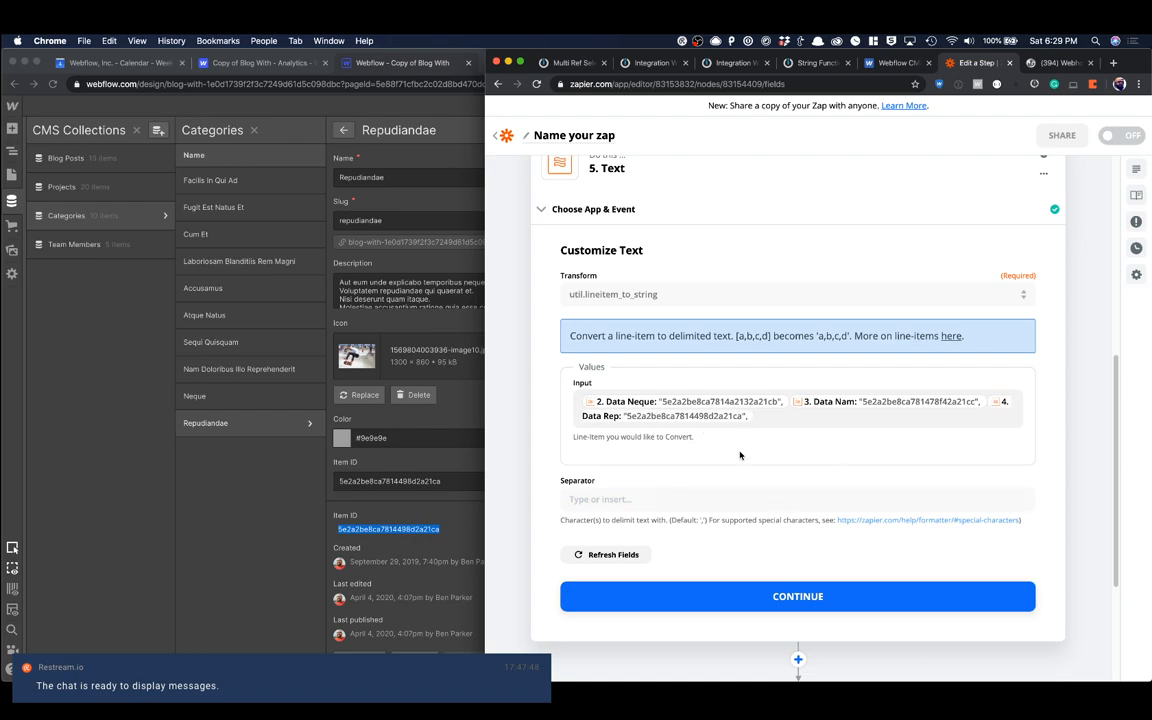
Step: Continue to step 5's test, run it, review its output and customization, and finish editing the step
scroll(748, 452, "down", 1)
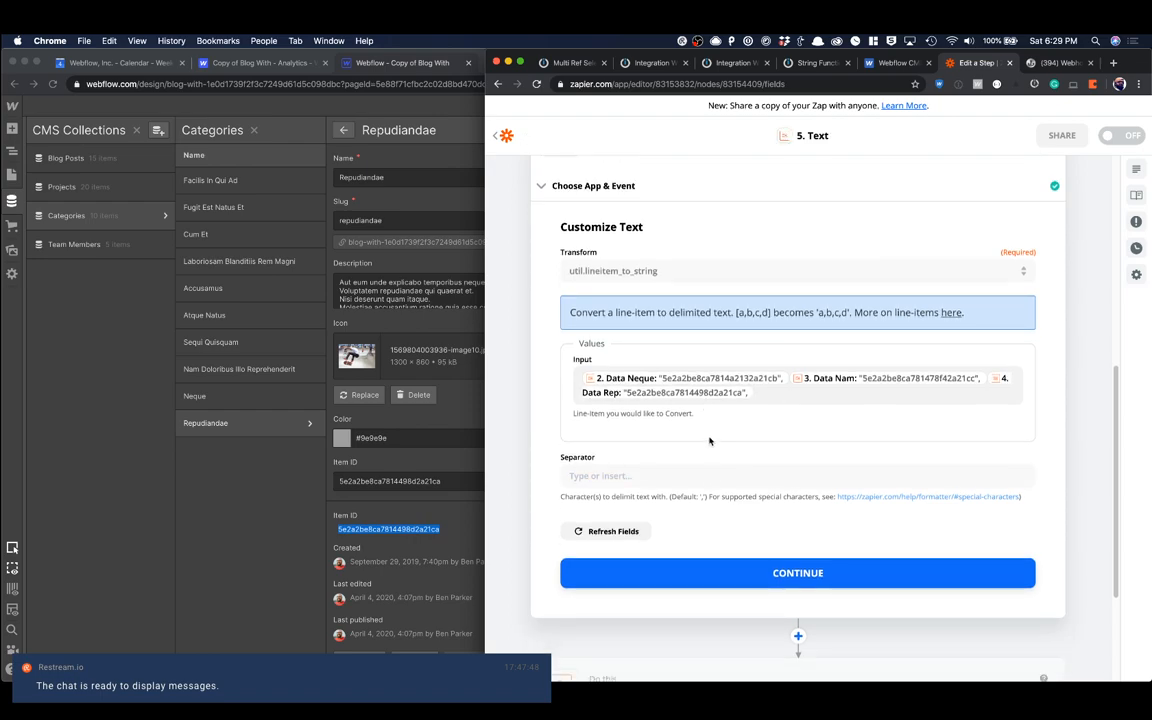
left_click(700, 573)
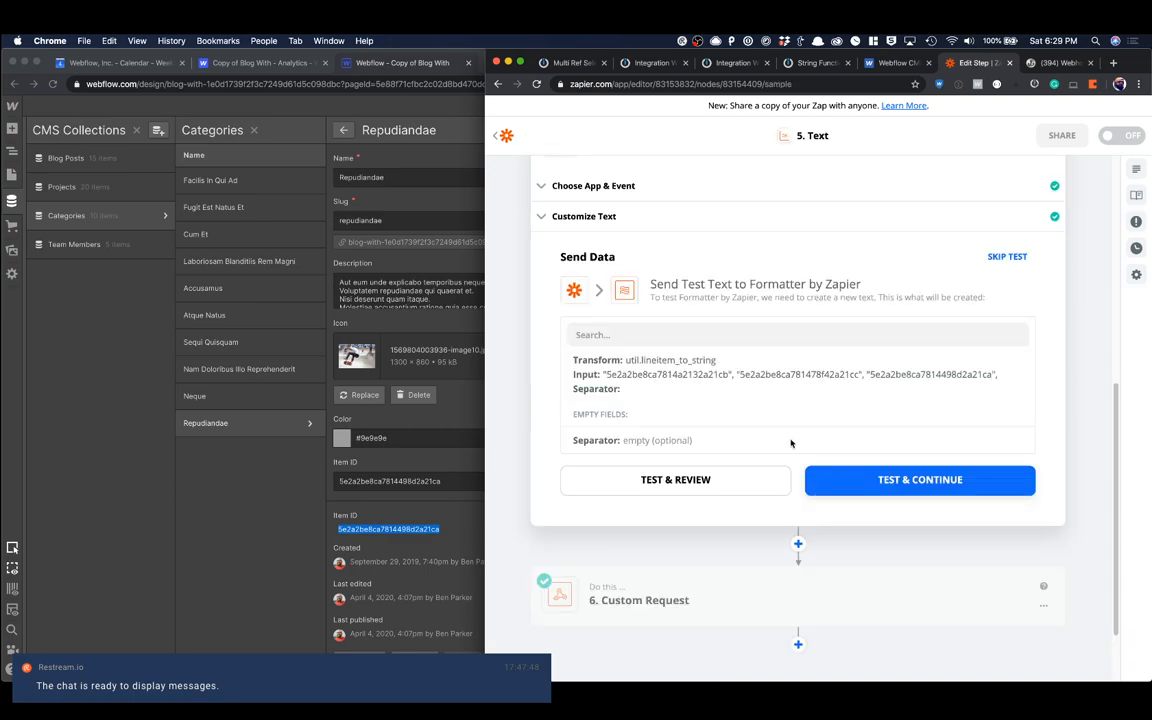
left_click(833, 480)
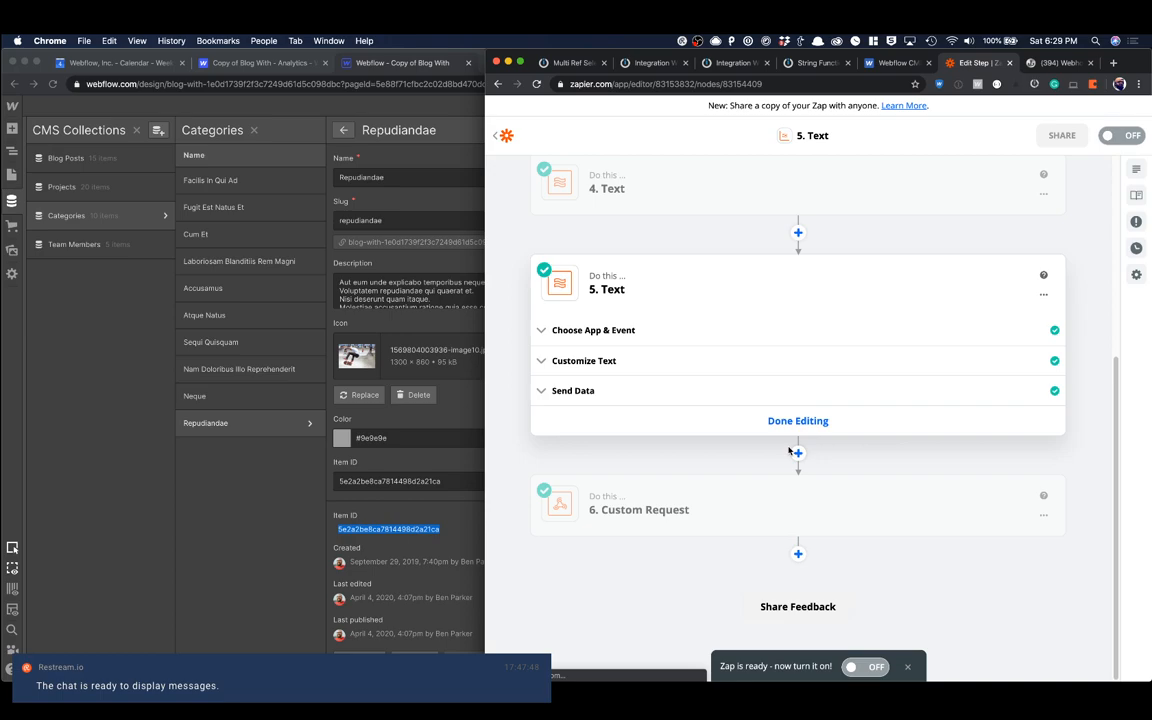
left_click(738, 396)
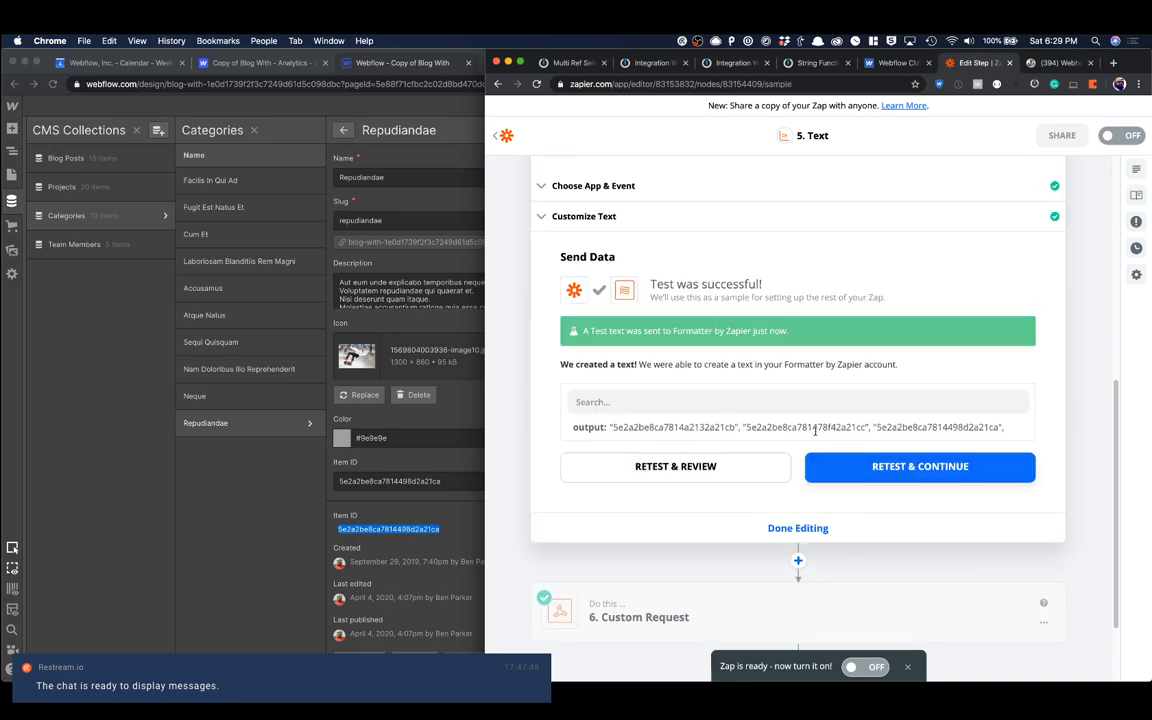
left_click(640, 220)
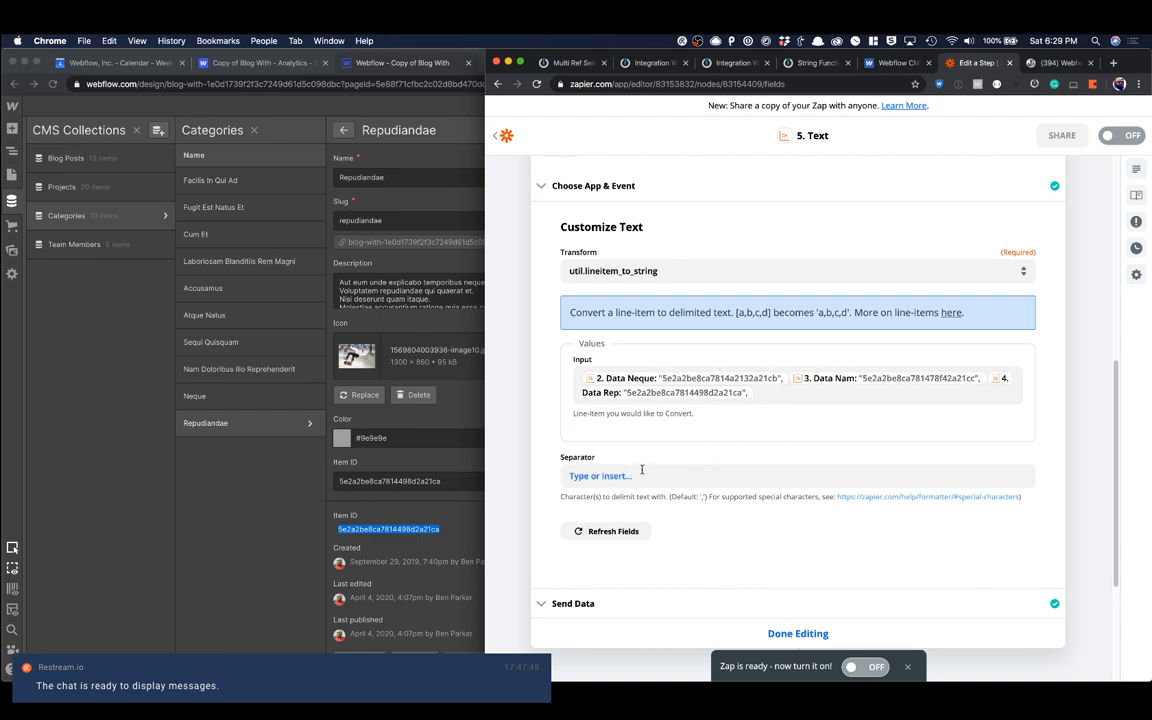
scroll(790, 495, "down", 2)
left_click(792, 530)
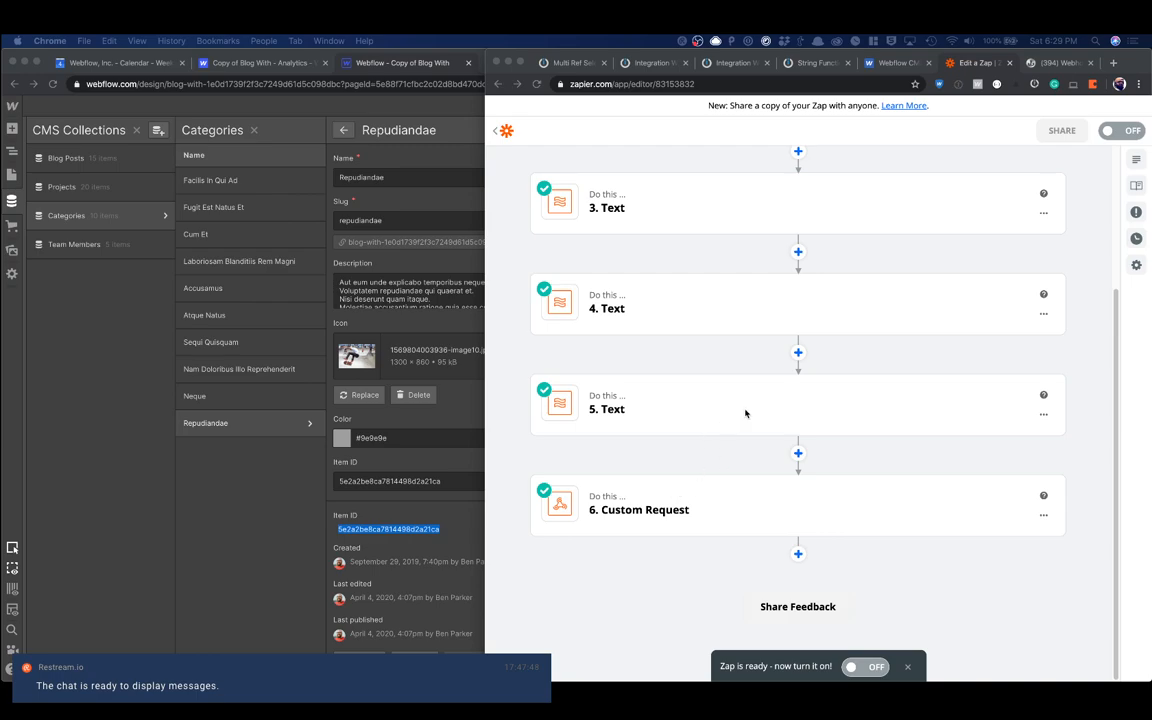
Step: Add a Code by Zapier step with the Run Javascript (Node 8.10.x) event after step 5 and continue to its customization
left_click(799, 453)
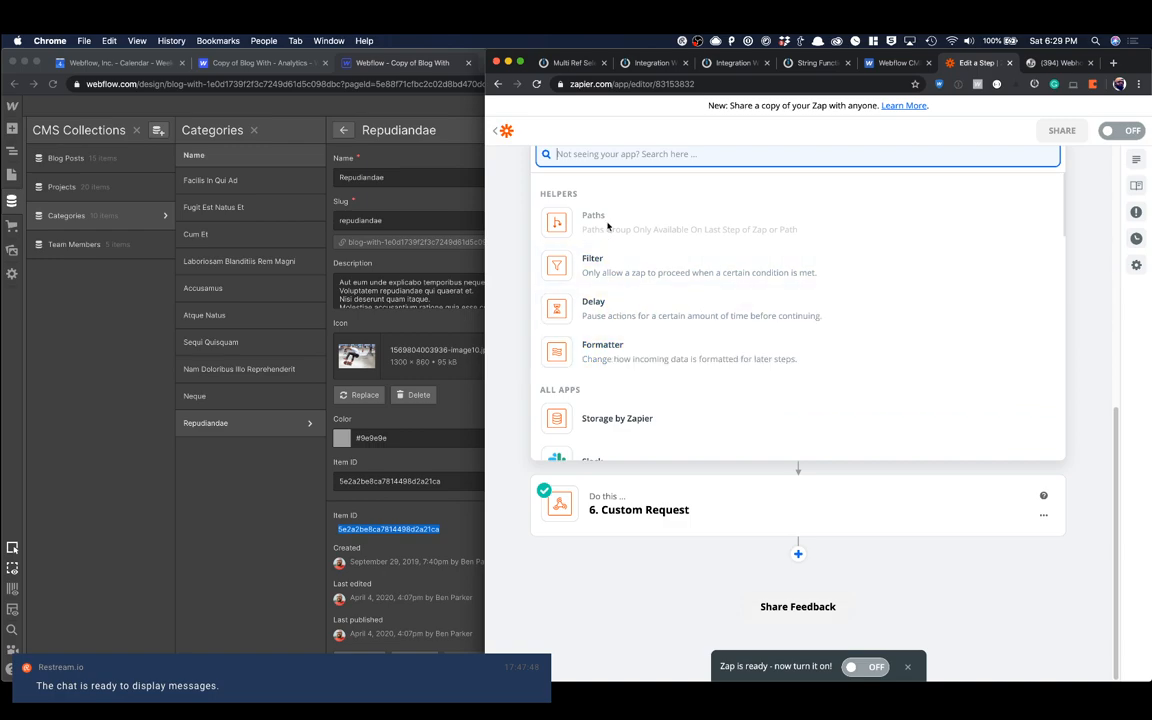
scroll(660, 330, "up", 3)
type("code")
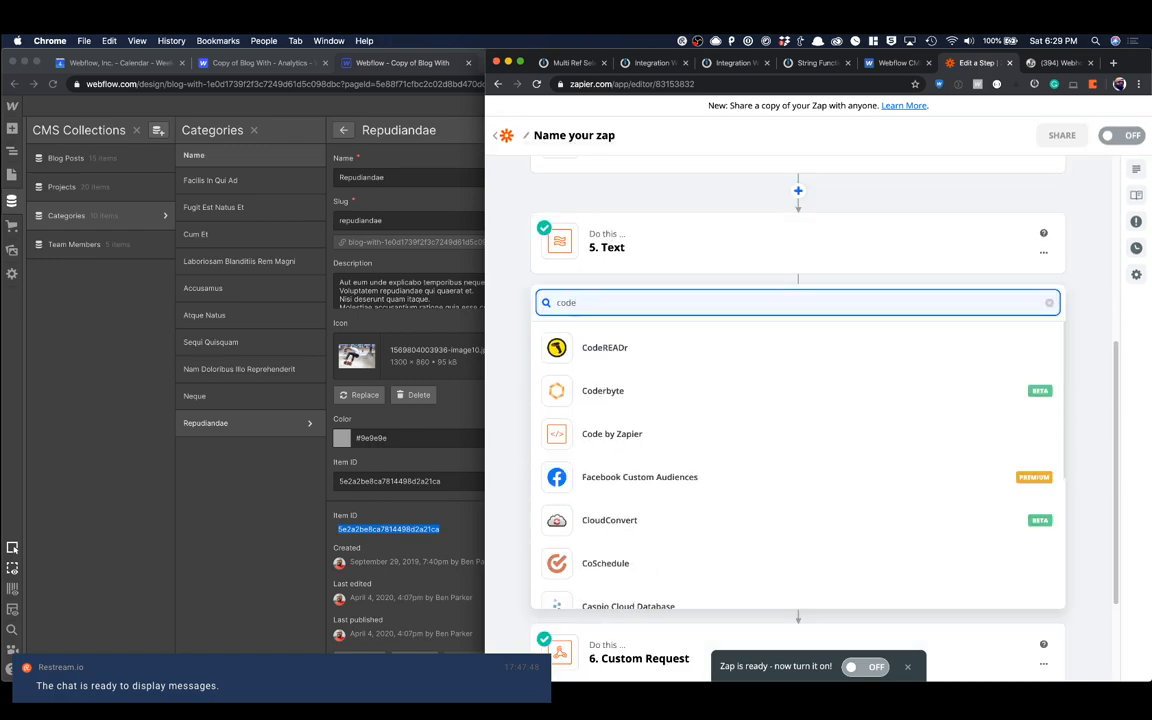
left_click(643, 430)
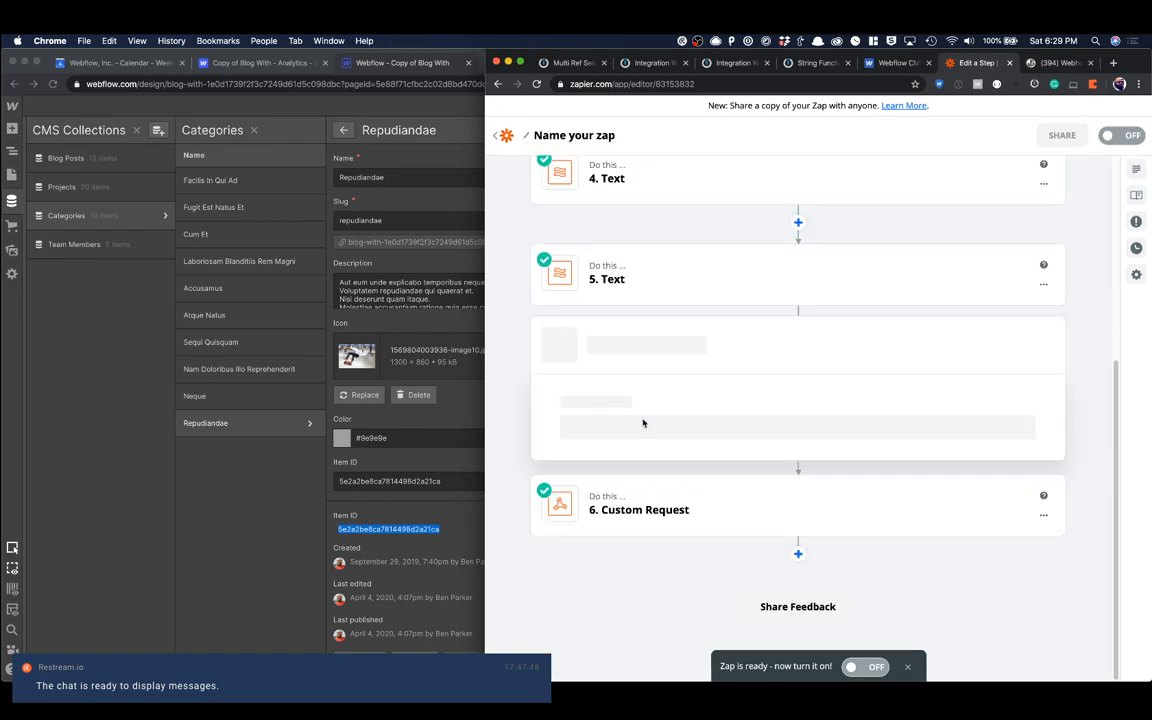
left_click(612, 389)
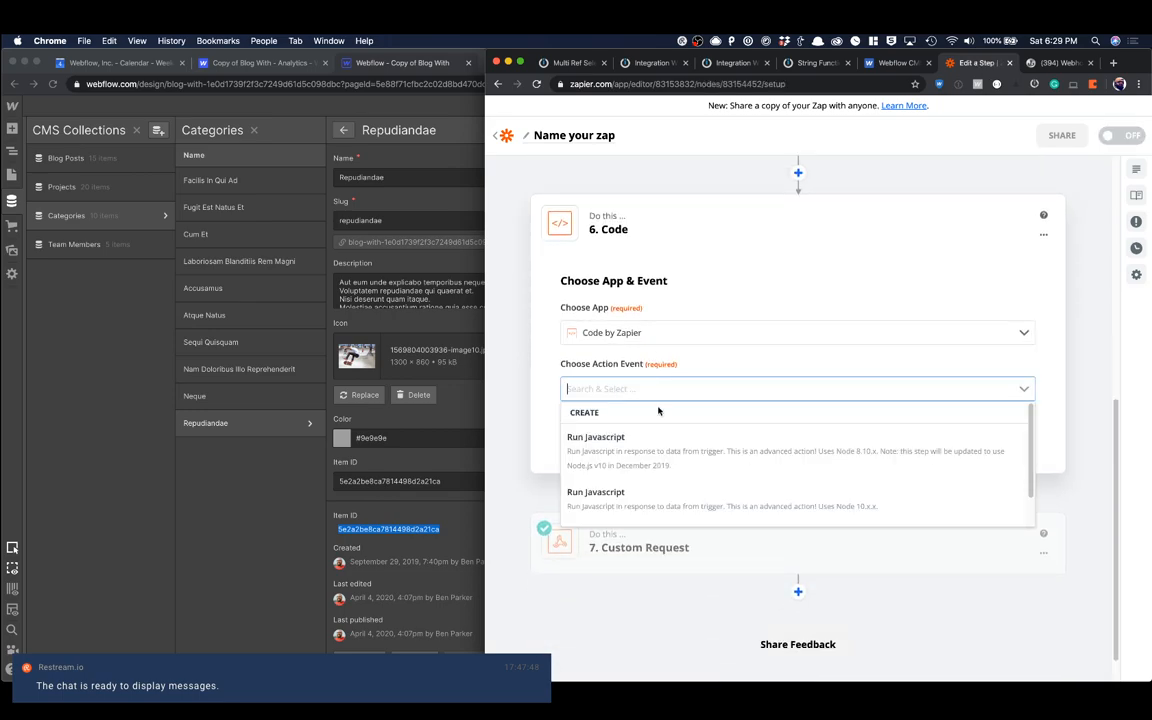
left_click(627, 440)
left_click(630, 430)
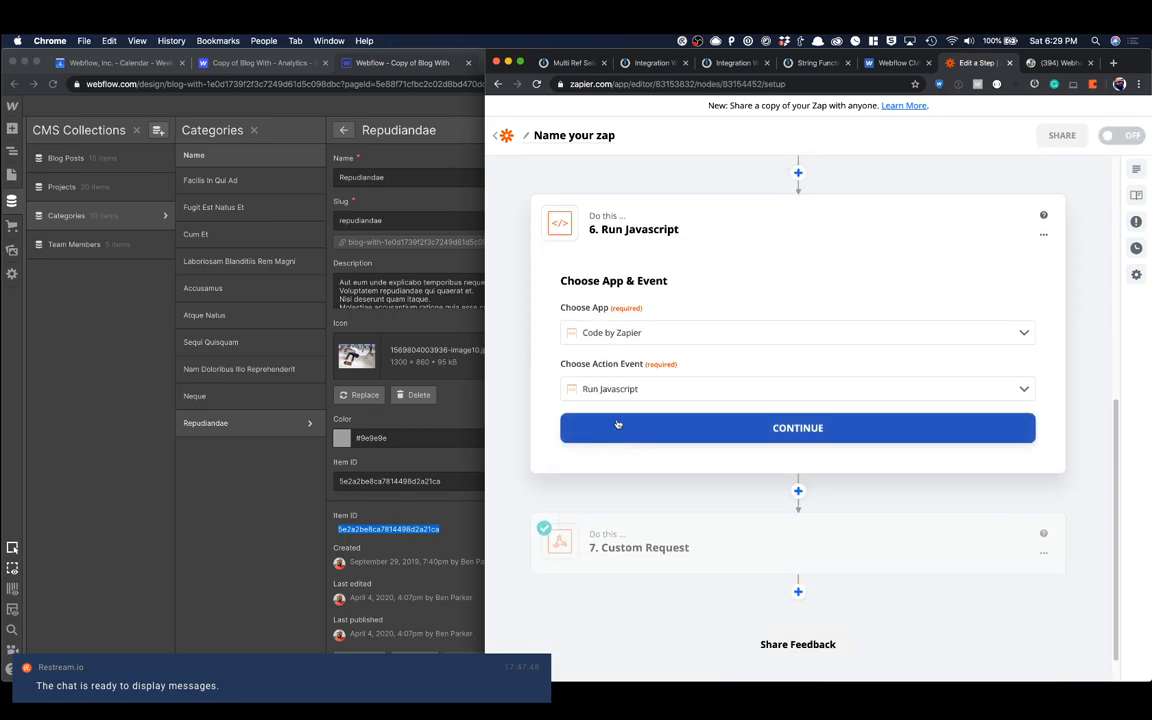
Step: Clear the sample code and add an input data entry named ref mapped to step 5's Output
left_click(614, 447)
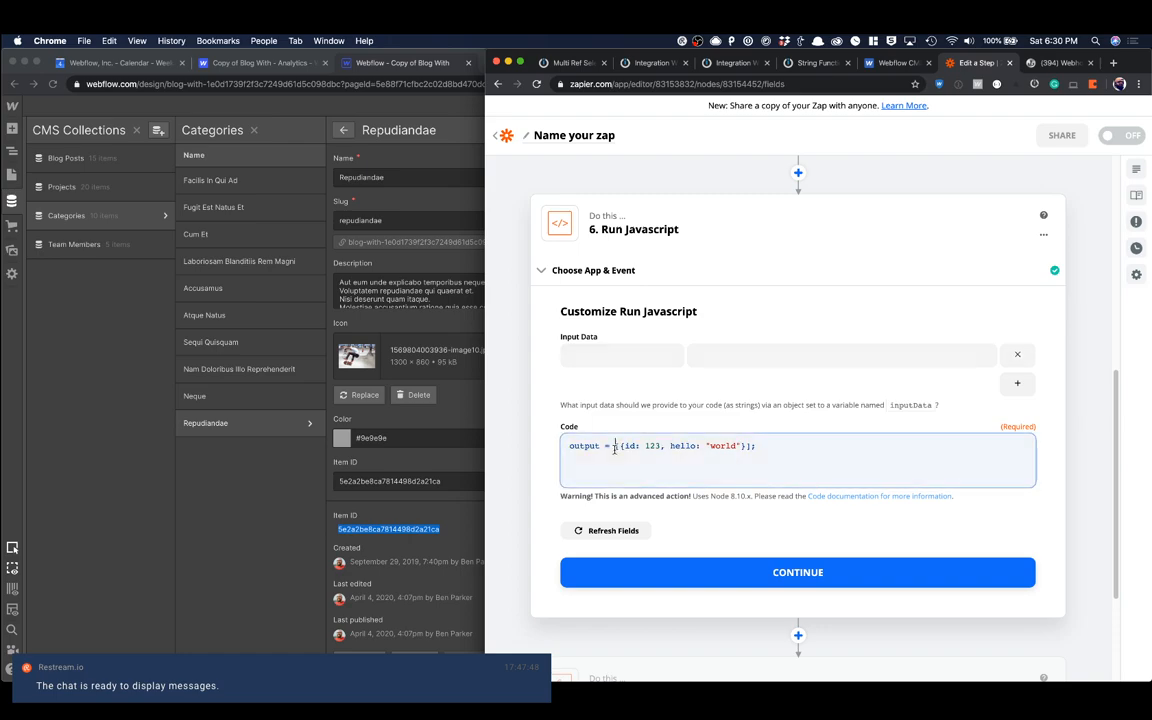
key("ctrl+a")
key("BackSpace")
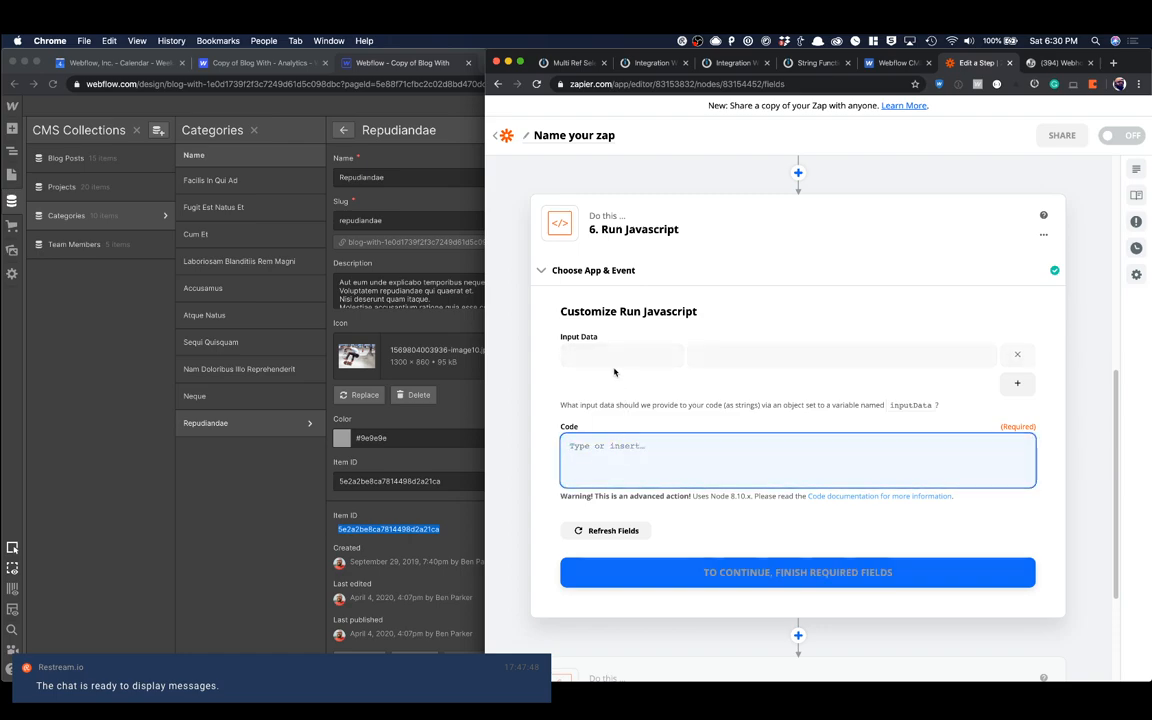
left_click(610, 357)
type("ref")
left_click(720, 353)
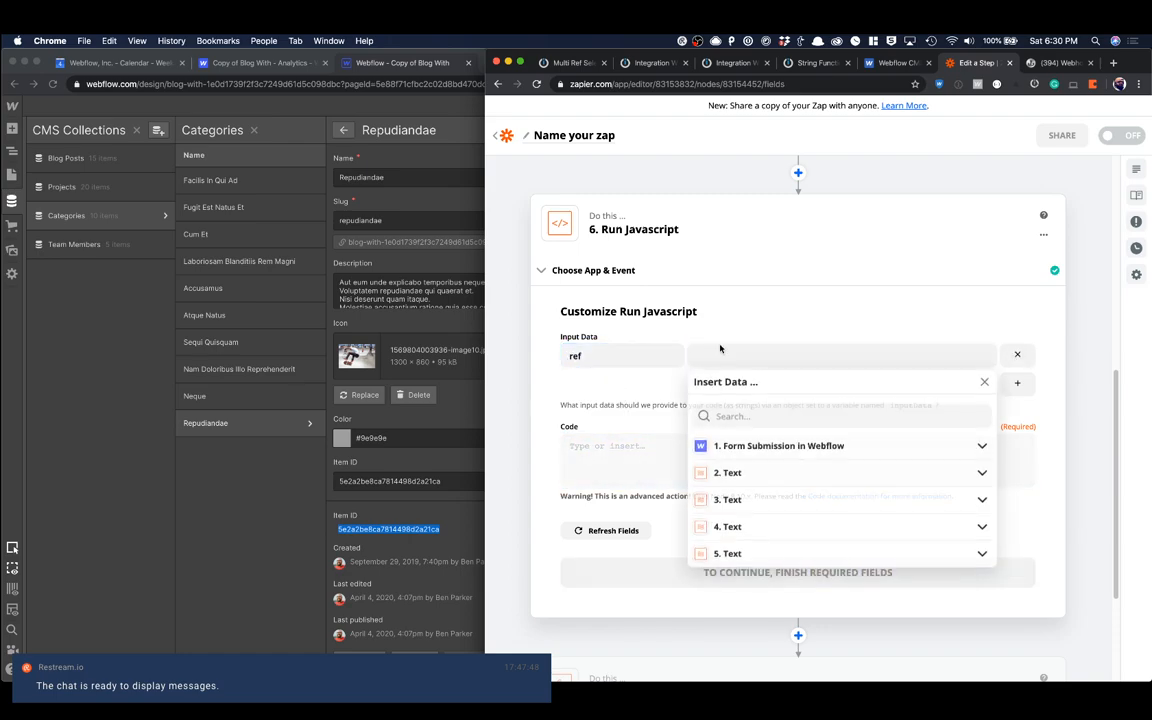
left_click(735, 554)
left_click(754, 568)
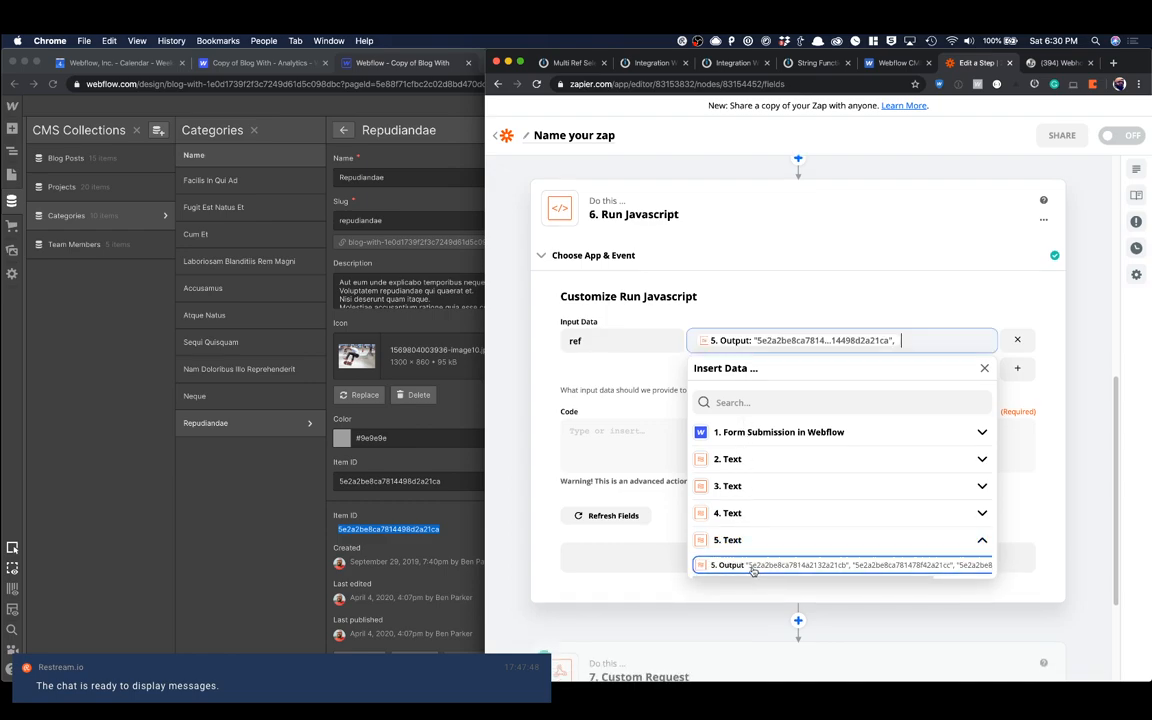
Step: Paste code that strips the last two characters from inputData.ref using str.substring(0, str.length - 2) and returns {refs: newStr}
left_click(605, 441)
key("super+Tab")
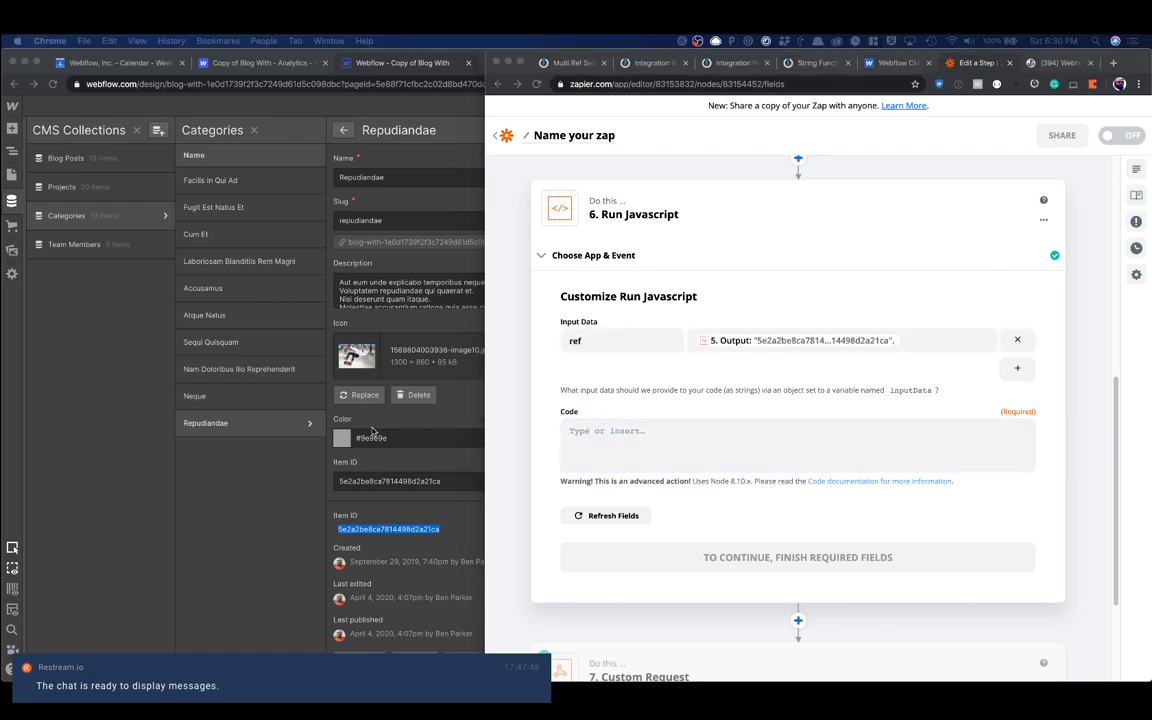
left_click(581, 432)
type("const str = inputData.ref; const newStr = str.substring(0, str.length - 2); return {refs: newStr}")
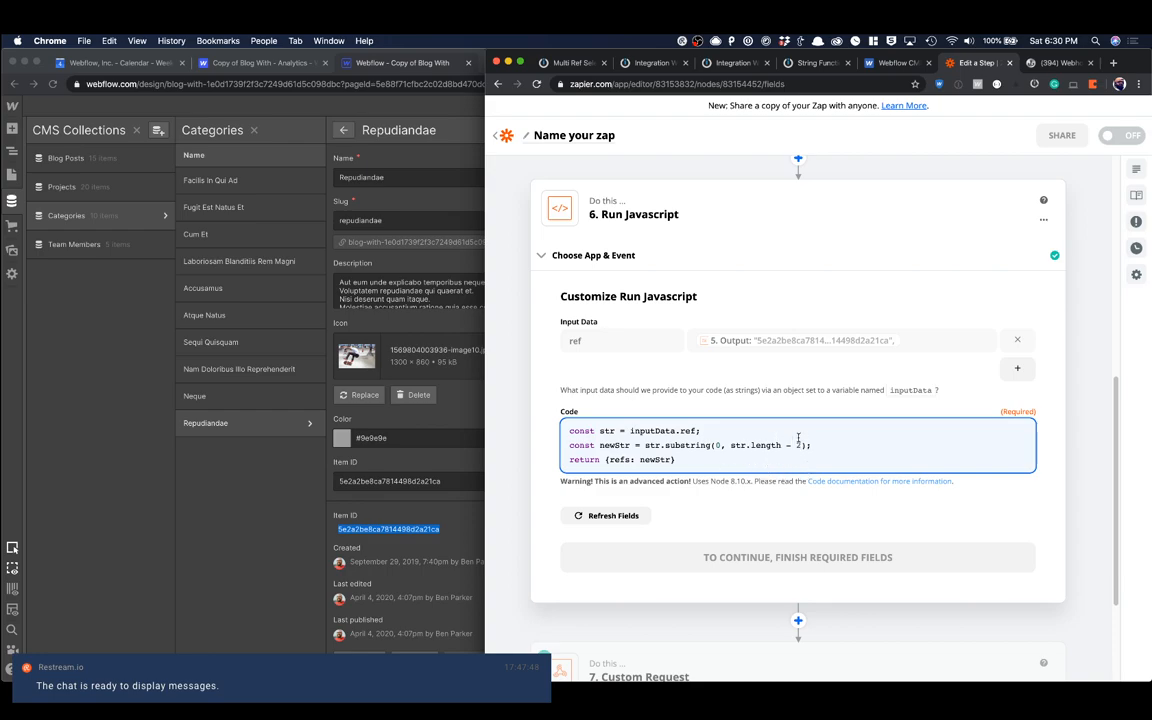
key("Right")
key("Right")
Step: Continue to the Run Javascript step's test, run it, review the returned refs, and finish editing the step
left_click(695, 556)
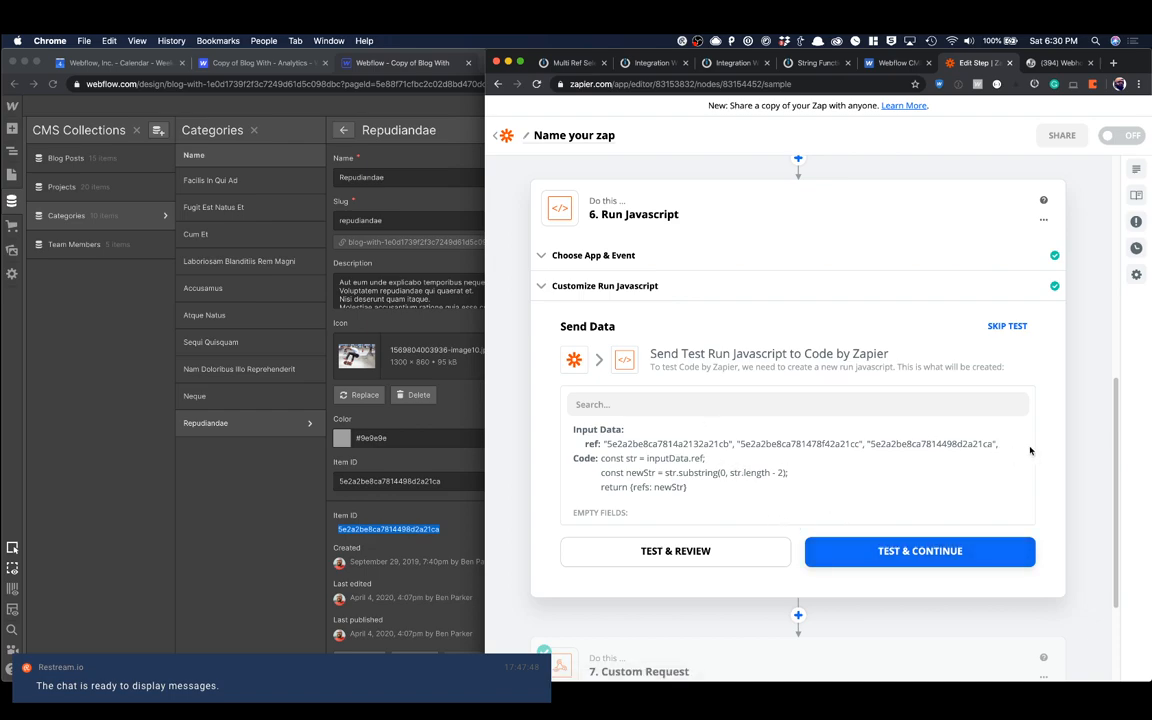
left_click(945, 541)
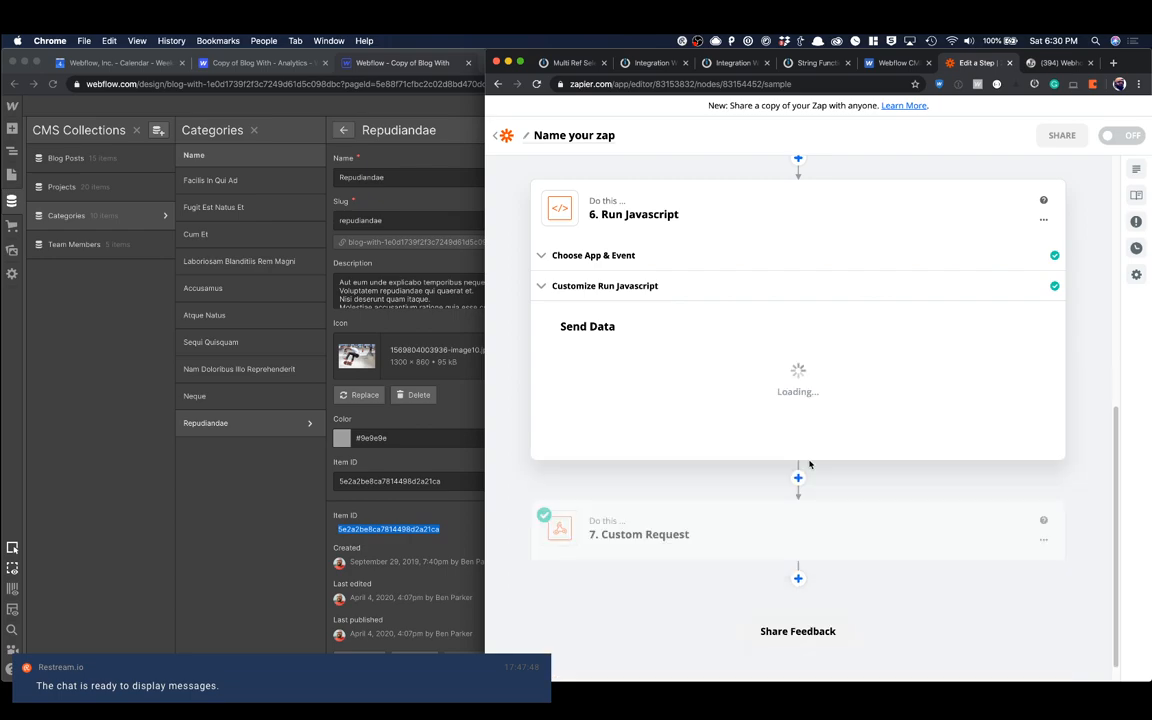
left_click(760, 398)
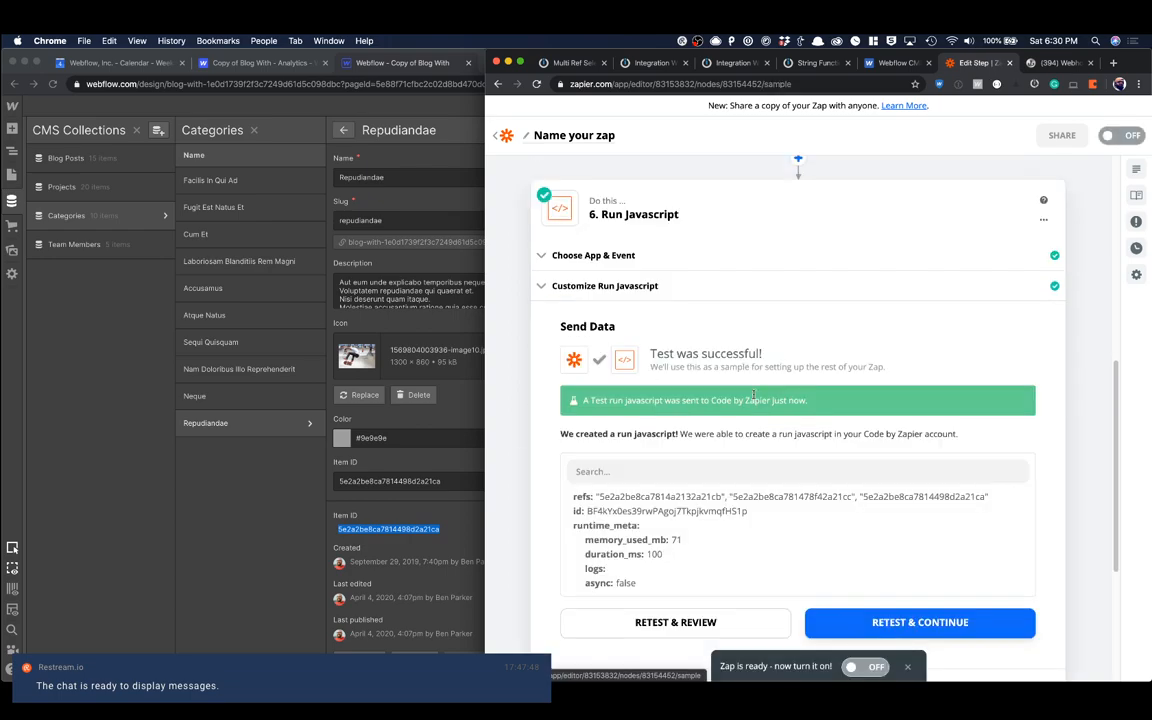
scroll(765, 455, "down", 1)
scroll(765, 455, "down", 1)
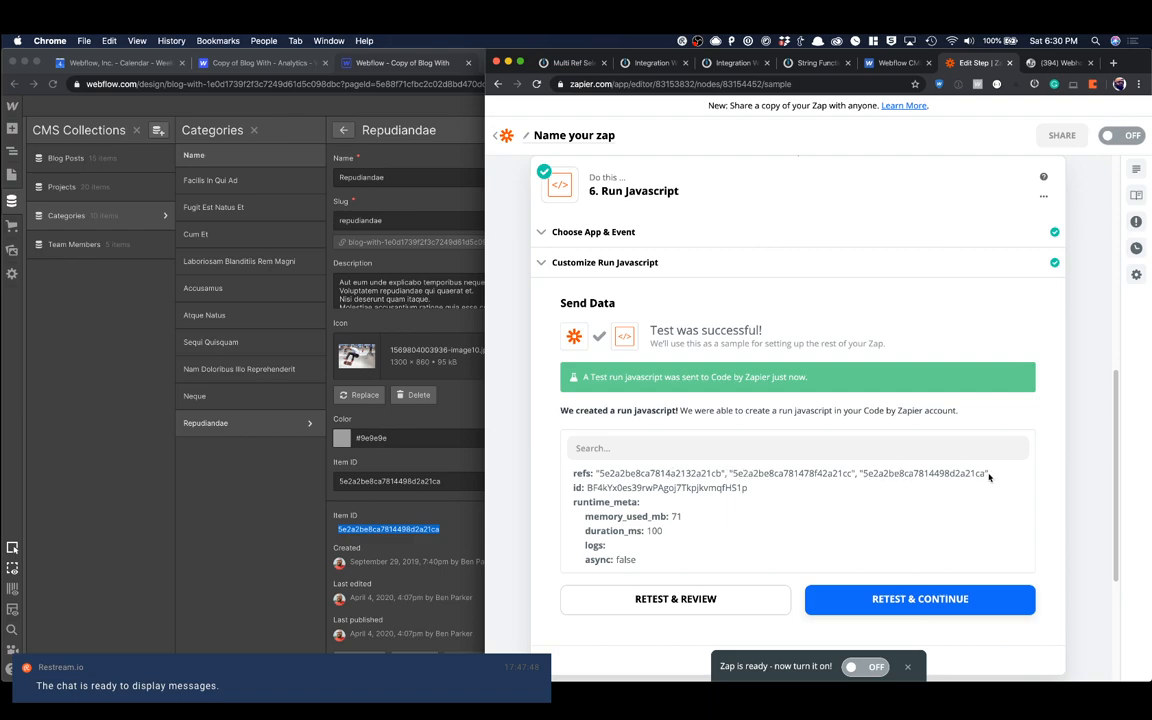
scroll(879, 558, "down", 3)
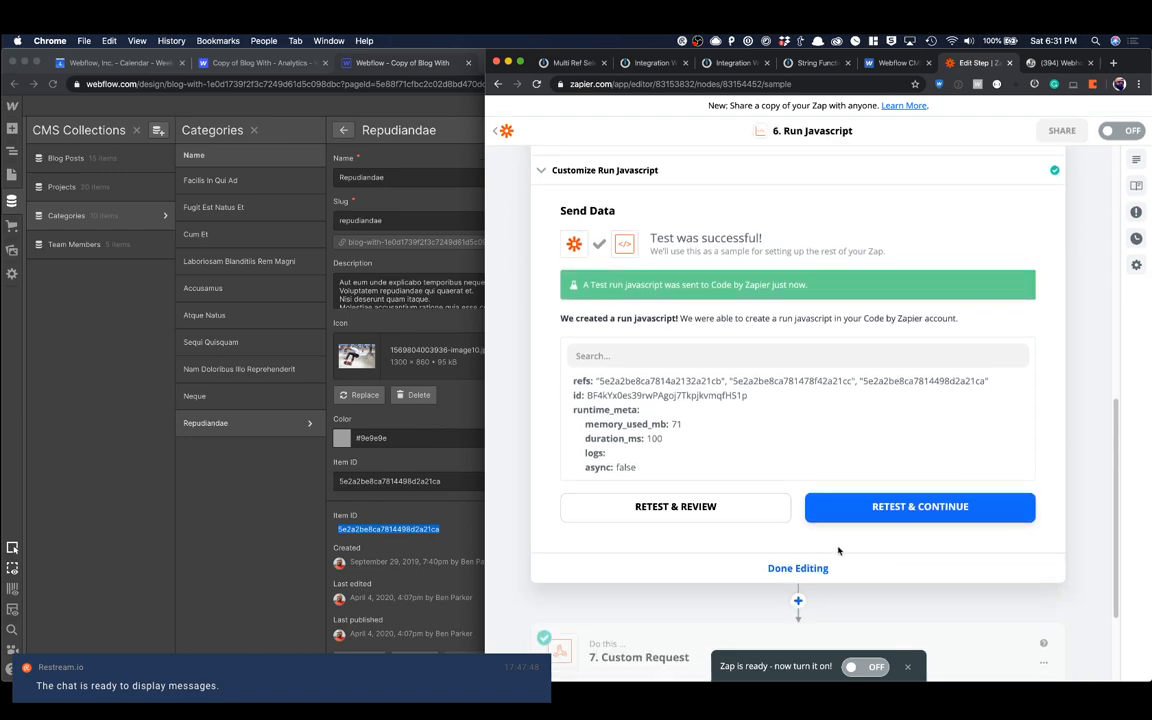
left_click(800, 566)
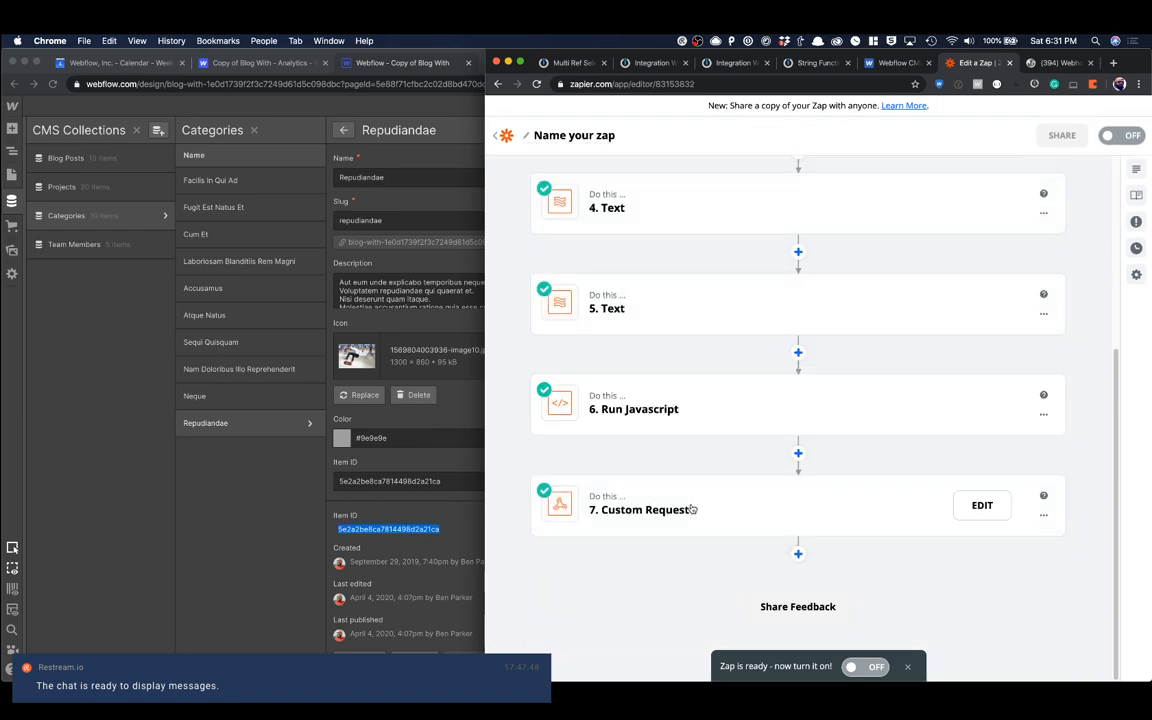
Step: In the Custom Request's data body, replace the Data Field value inside the categories brackets with Refs from step 6
left_click(926, 504)
left_click(682, 495)
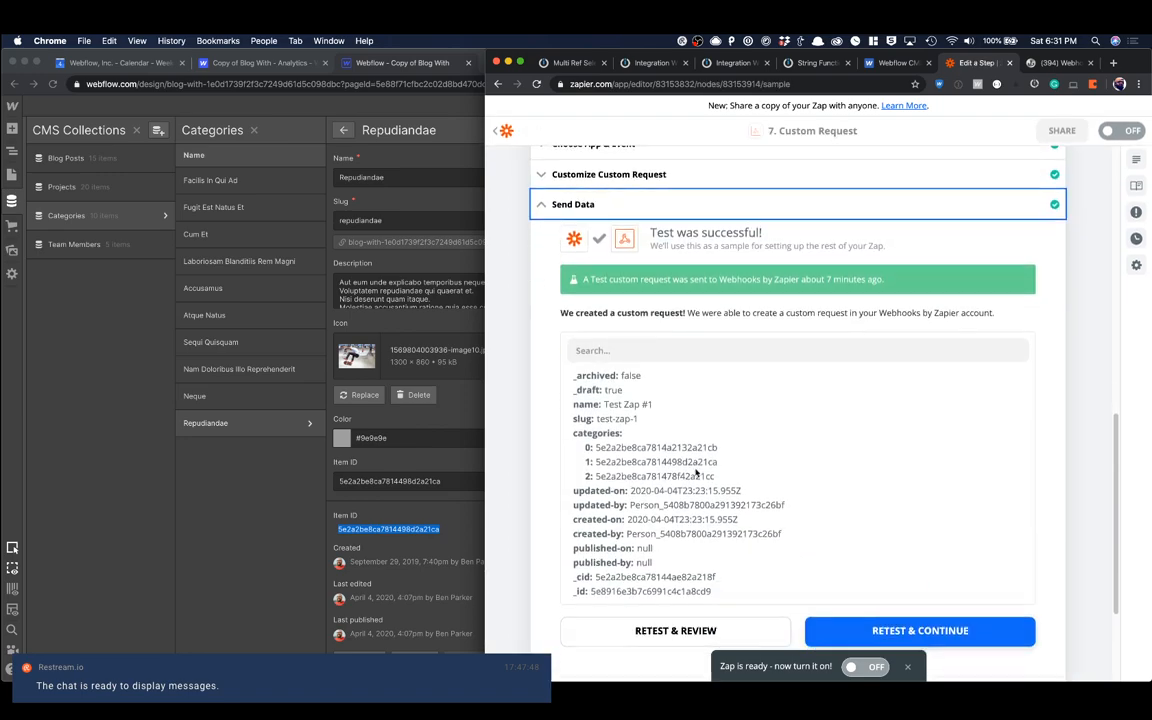
scroll(651, 337, "up", 3)
left_click(630, 298)
scroll(721, 396, "down", 5)
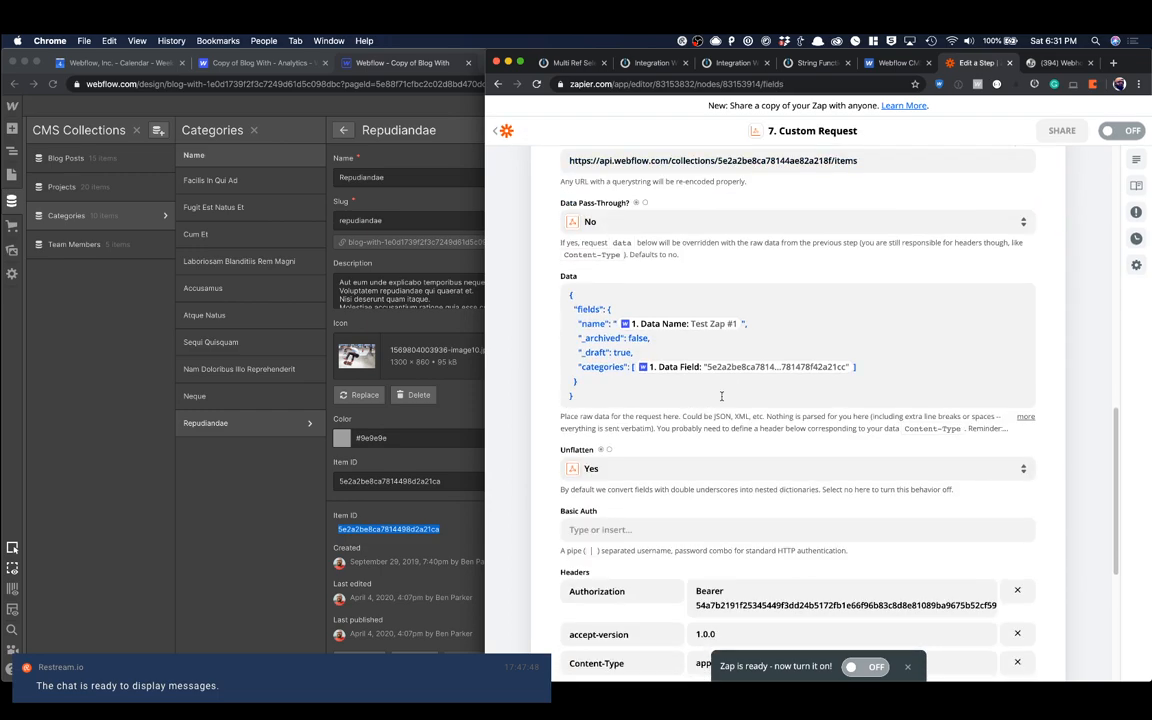
left_click(852, 375)
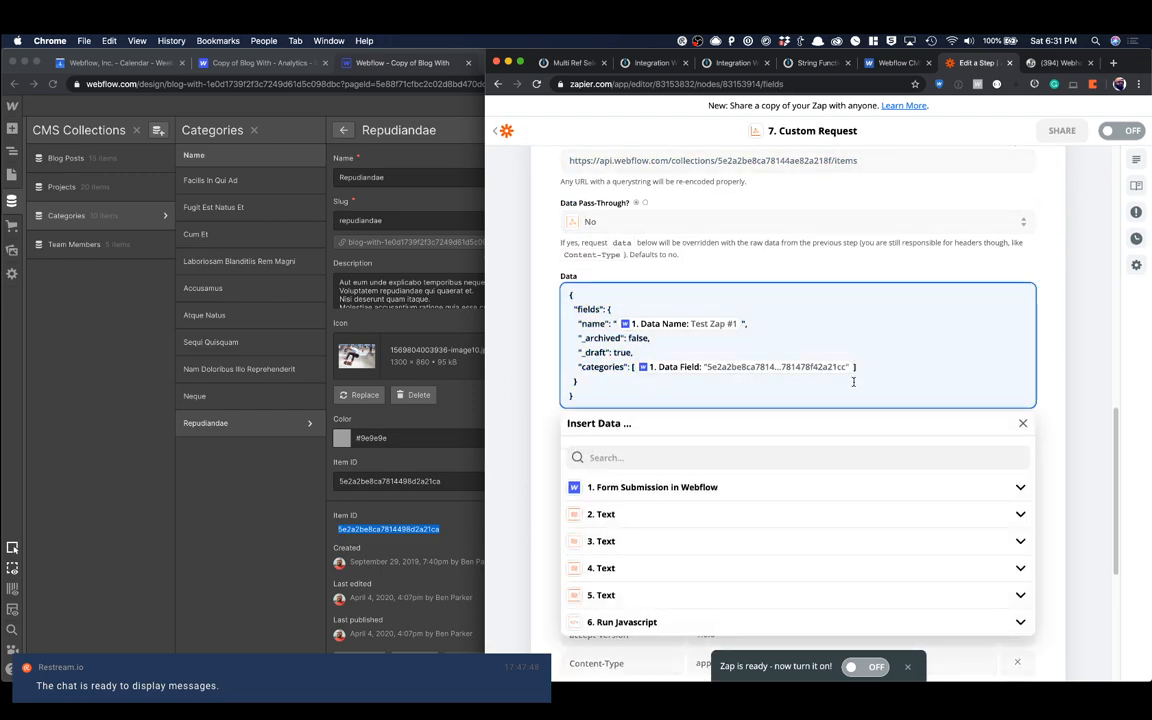
key("BackSpace")
scroll(830, 406, "down", 2)
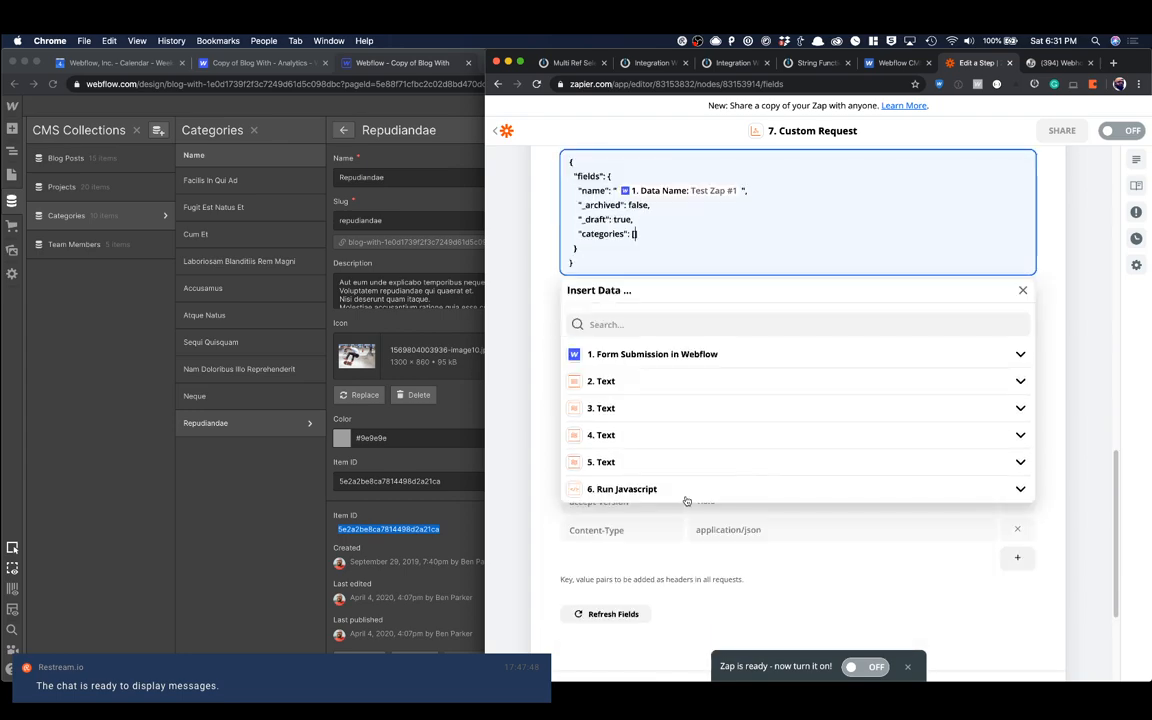
left_click(660, 486)
scroll(681, 498, "down", 1)
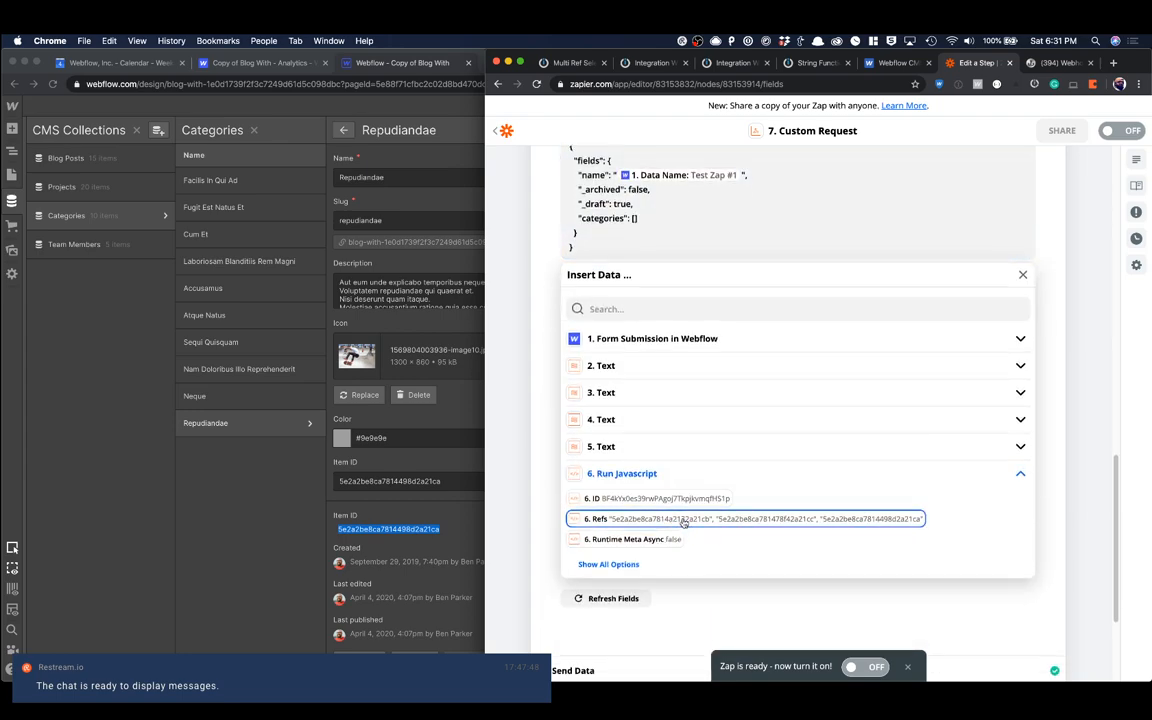
left_click(687, 520)
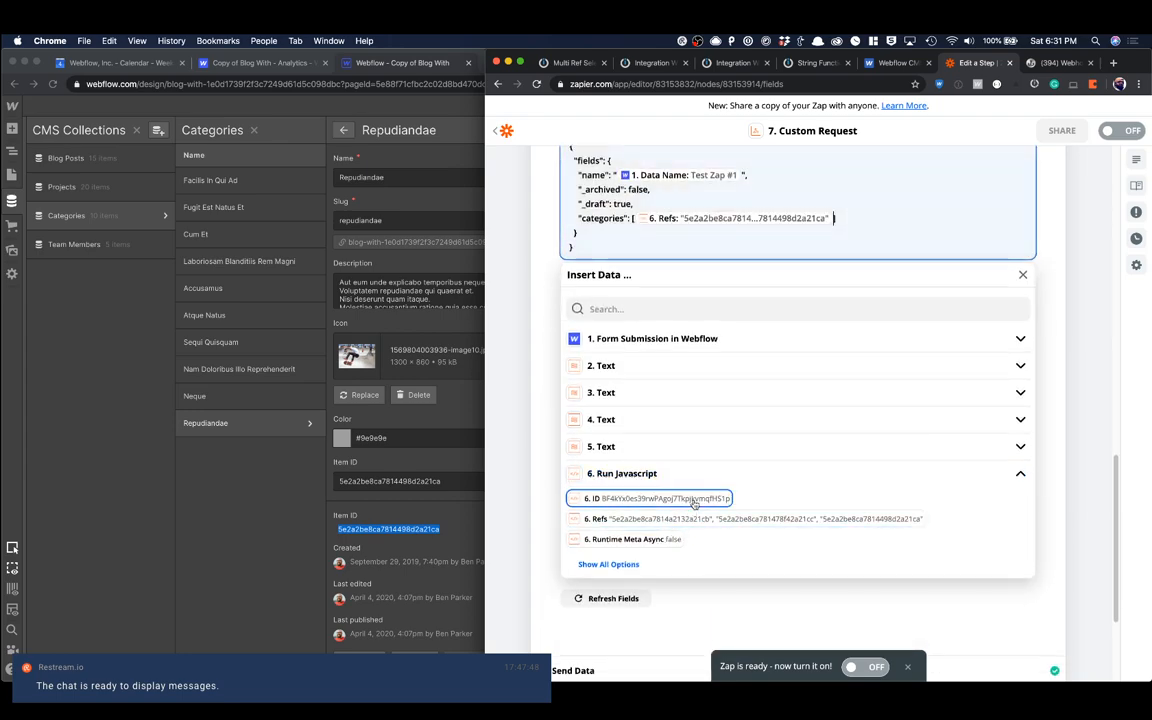
left_click(1046, 241)
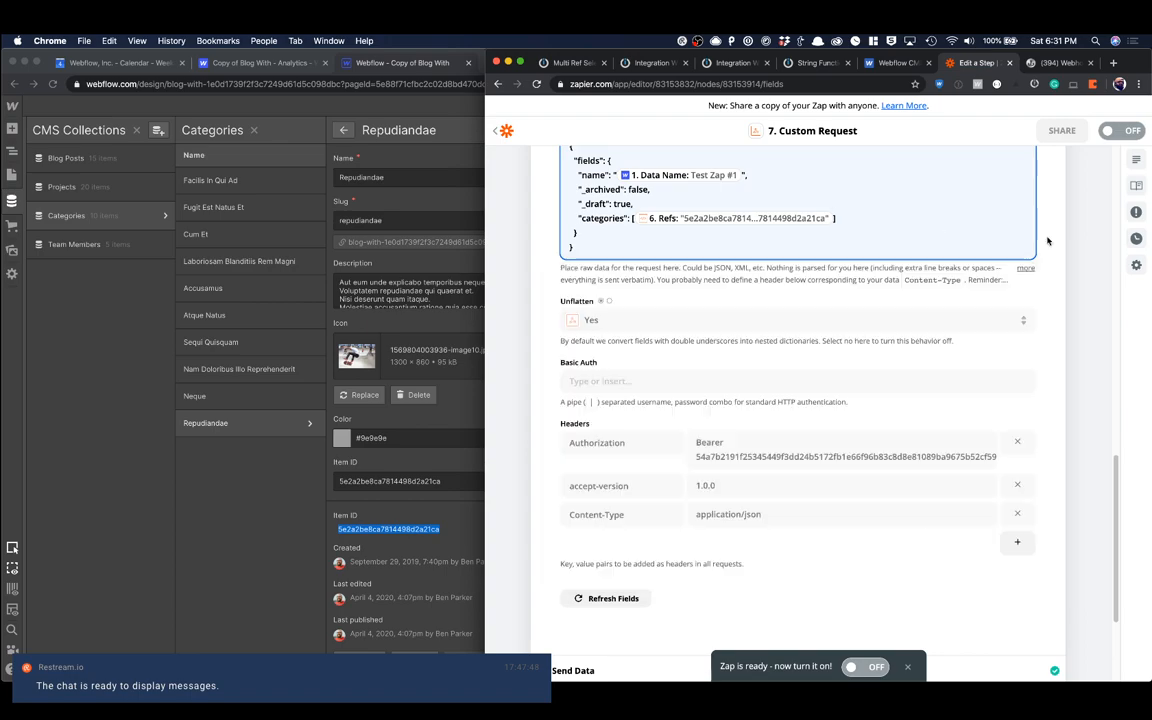
Step: Close the Custom Request's customization and retest sending its data to Webflow
scroll(923, 429, "down", 2)
scroll(840, 500, "down", 2)
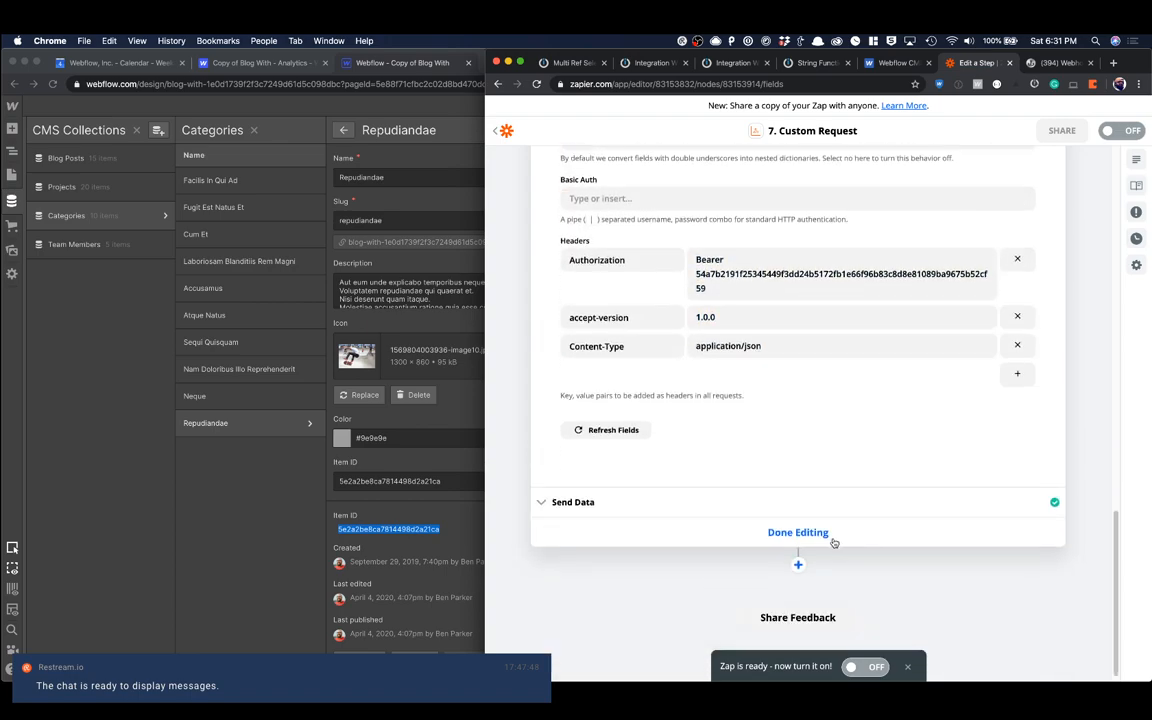
left_click(822, 533)
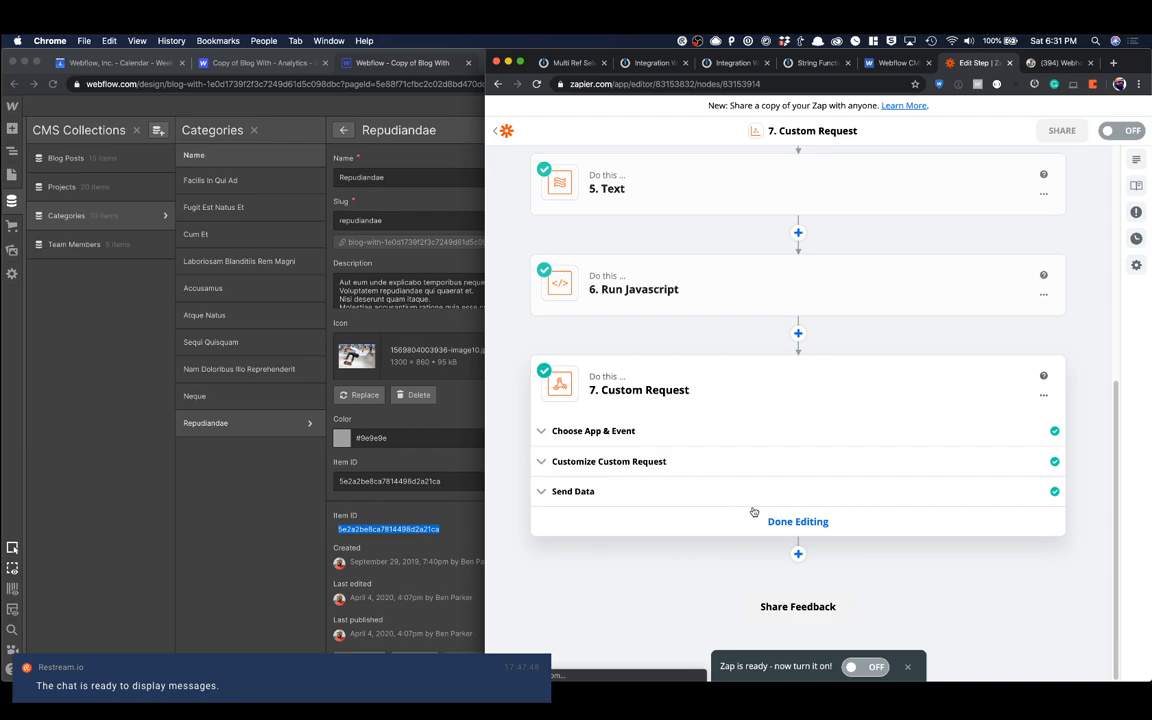
left_click(700, 496)
left_click(868, 462)
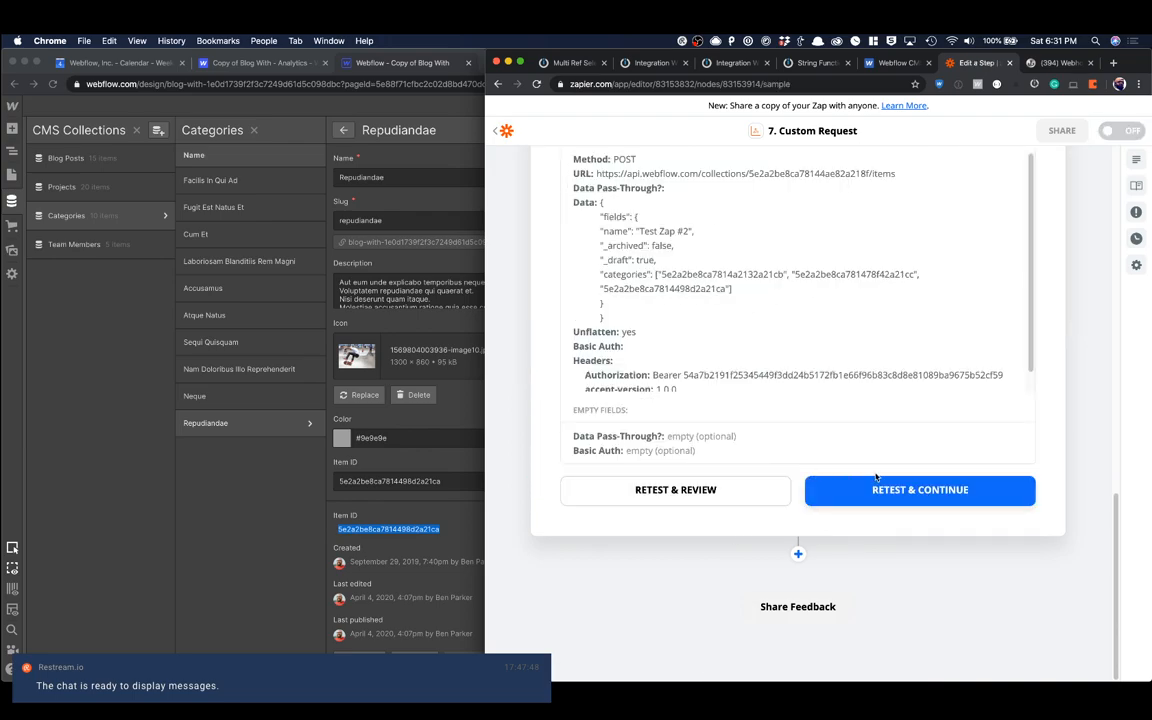
left_click(876, 480)
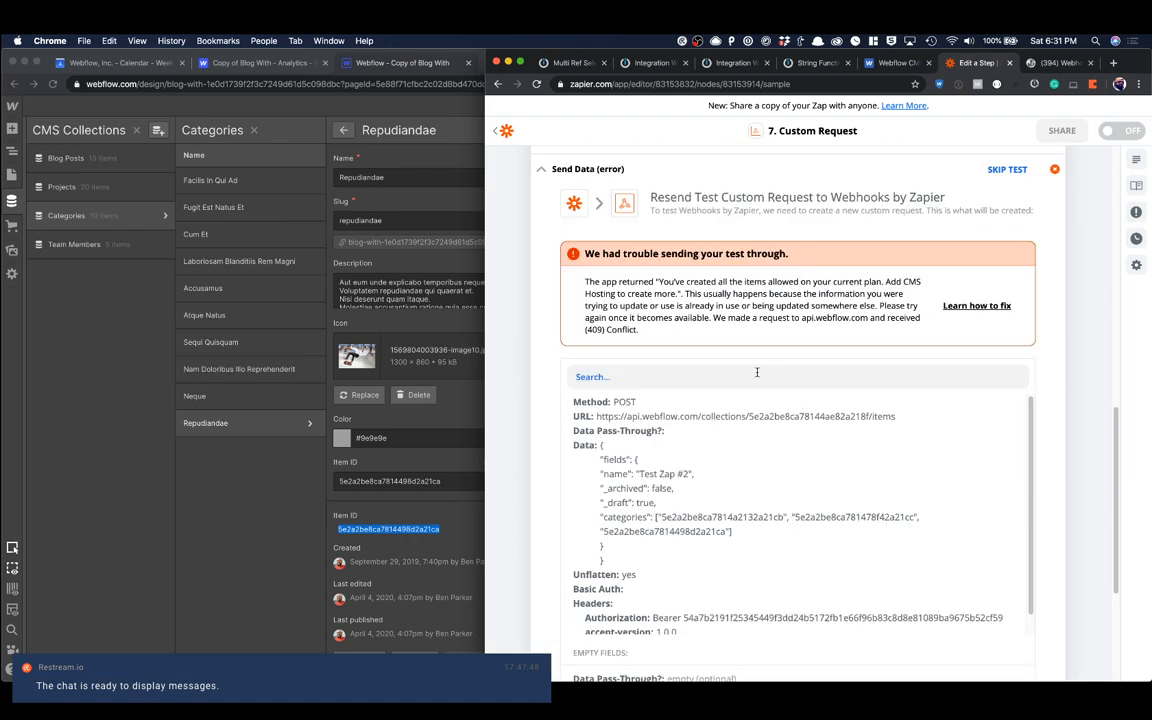
Step: In the Webflow Blog Posts collection, delete the posts Test Zap #1, Test #8, Test #7, Test #3 and Test #2
left_click(365, 297)
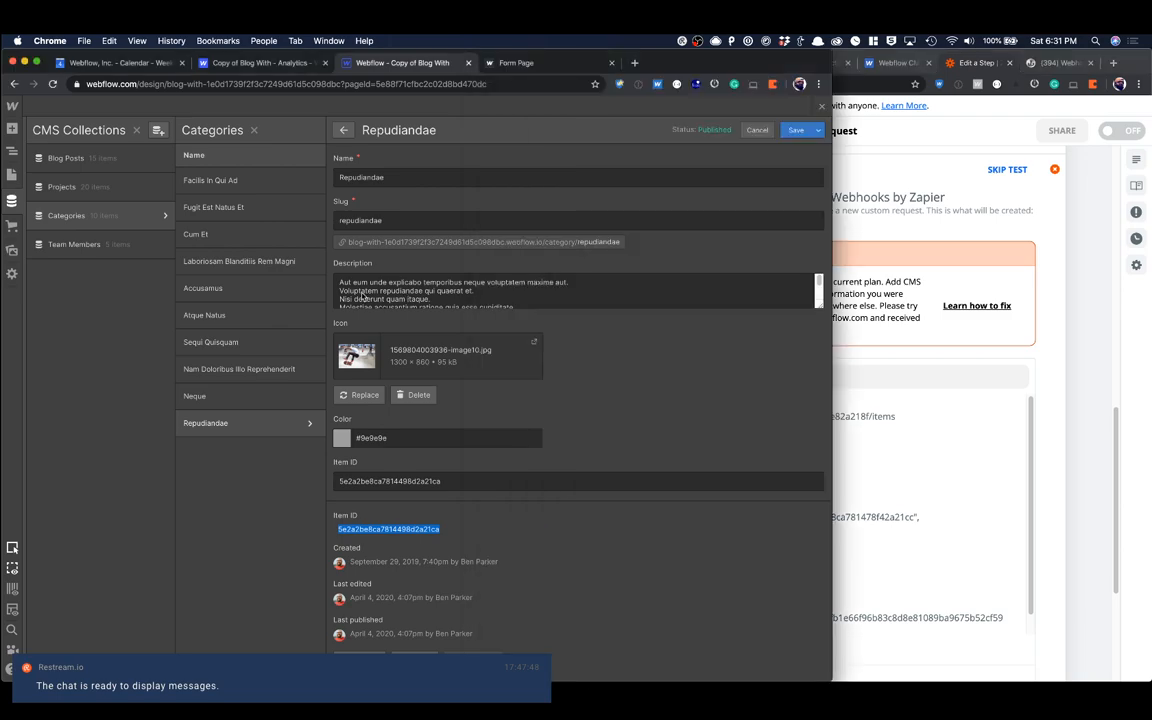
left_click(129, 158)
left_click(537, 132)
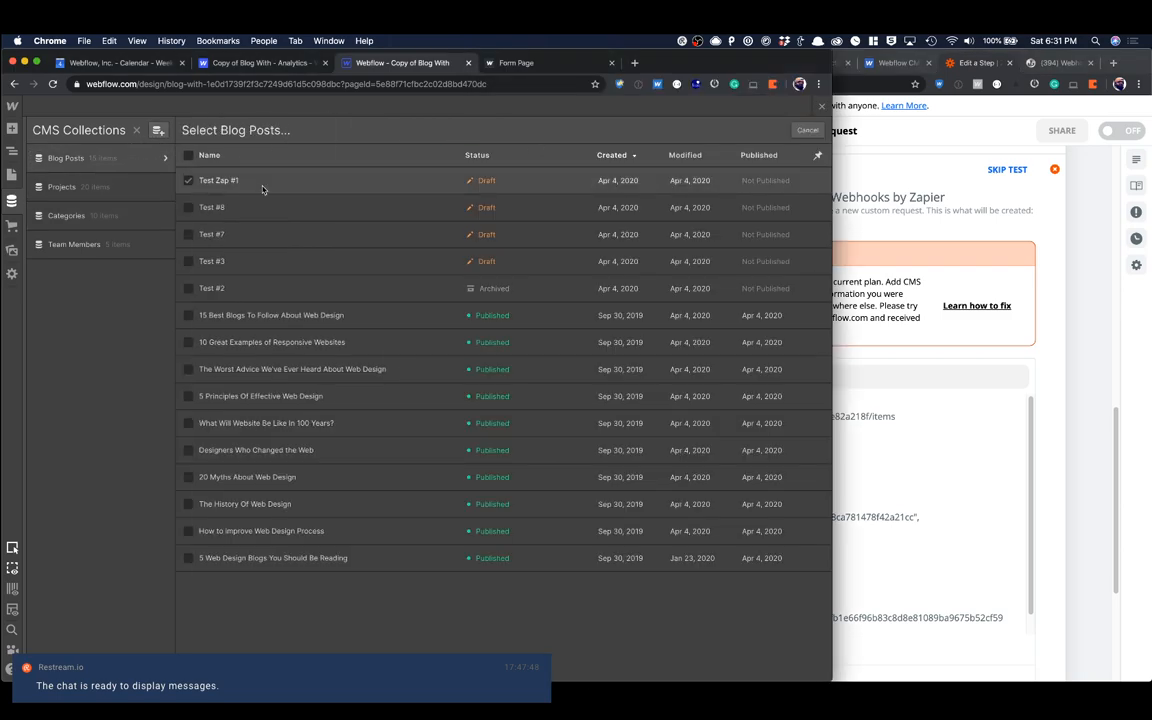
left_click(189, 180)
left_click(188, 207)
left_click(188, 234)
left_click(188, 261)
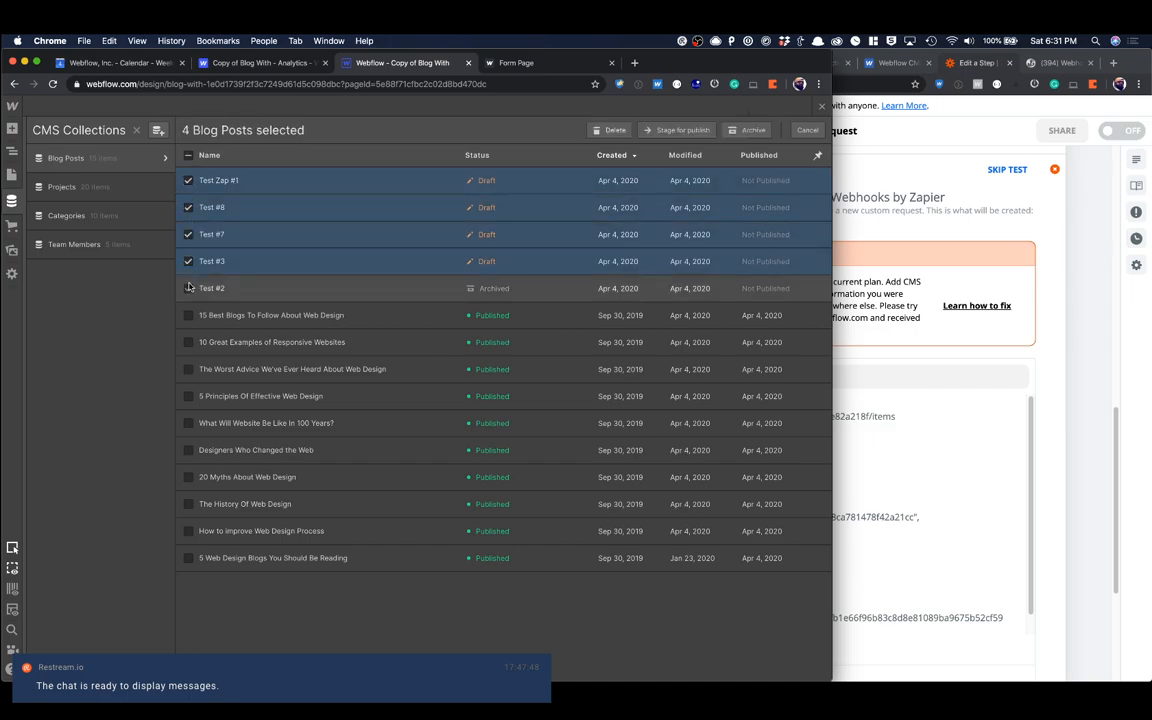
left_click(188, 288)
left_click(660, 131)
left_click(540, 423)
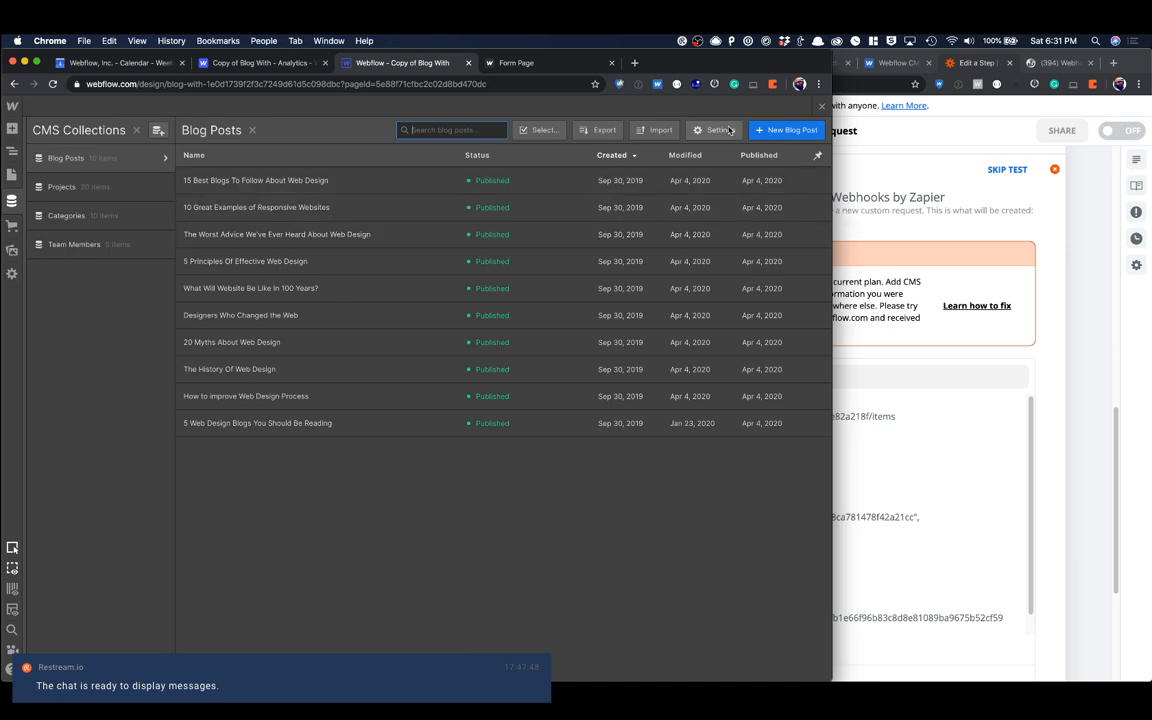
Step: Publish the Webflow site to its webflow.io domain, and retest the Custom Request step in Zapier
left_click(822, 108)
key("shift+p")
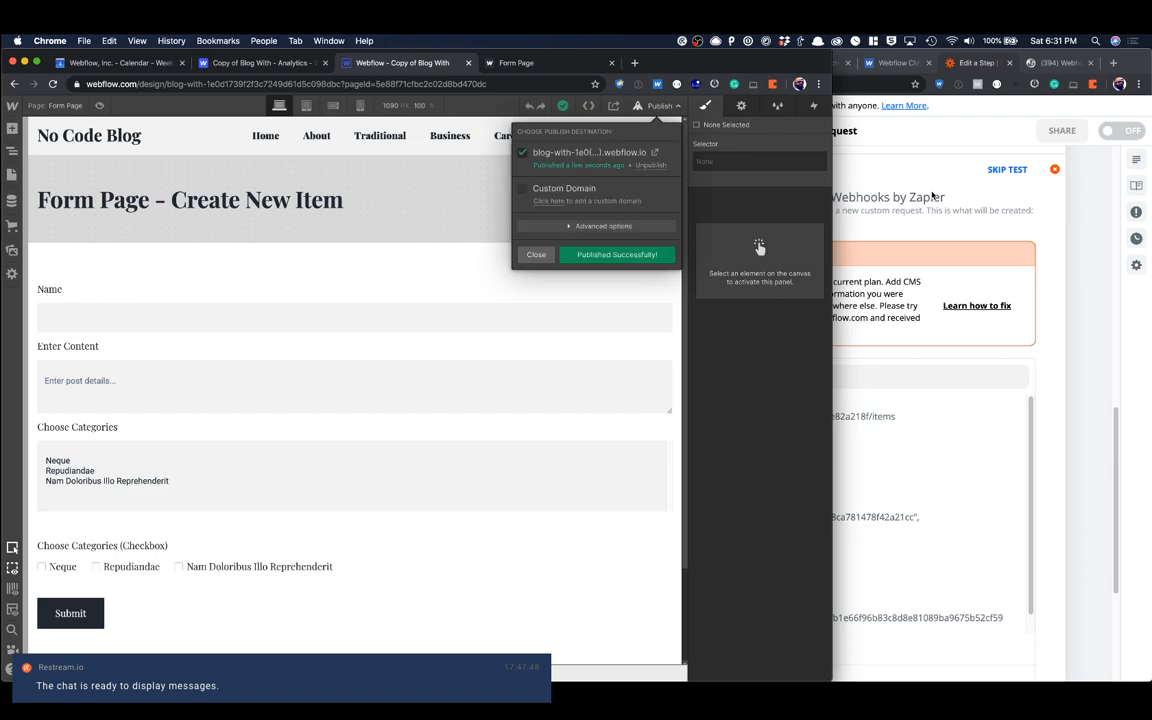
left_click(932, 196)
scroll(888, 410, "down", 5)
left_click(893, 499)
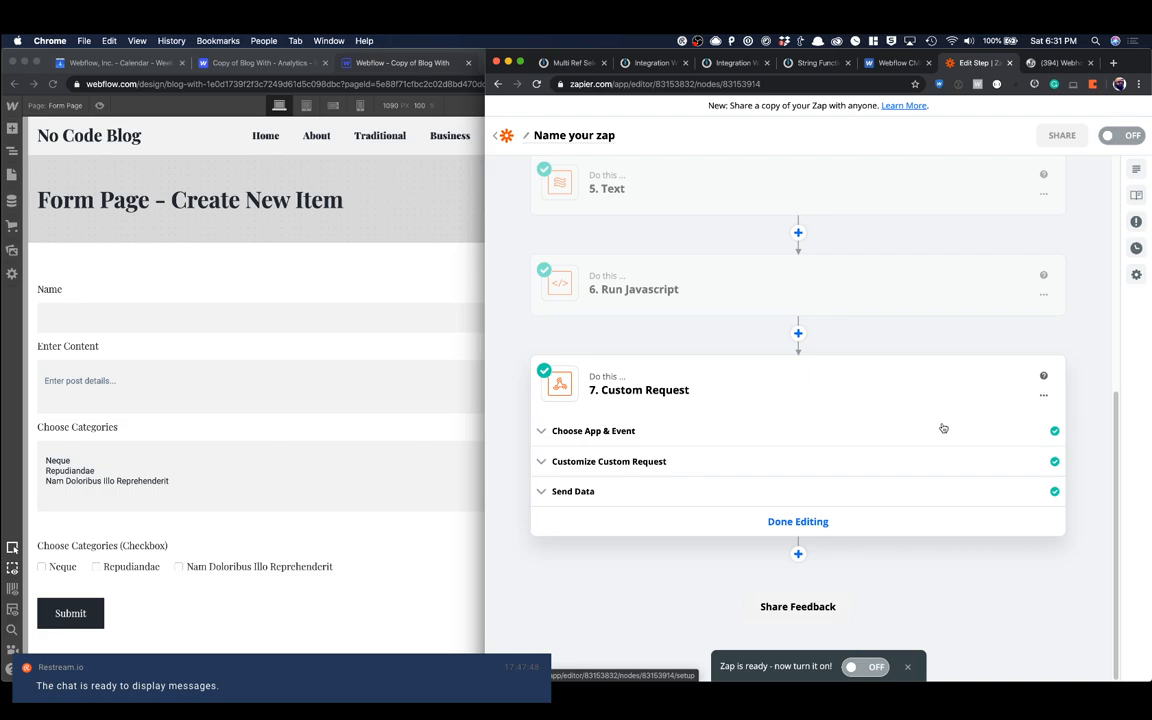
Step: Reload the Webflow Designer and check the categories assigned to the Test Zap #2 blog post
left_click(340, 295)
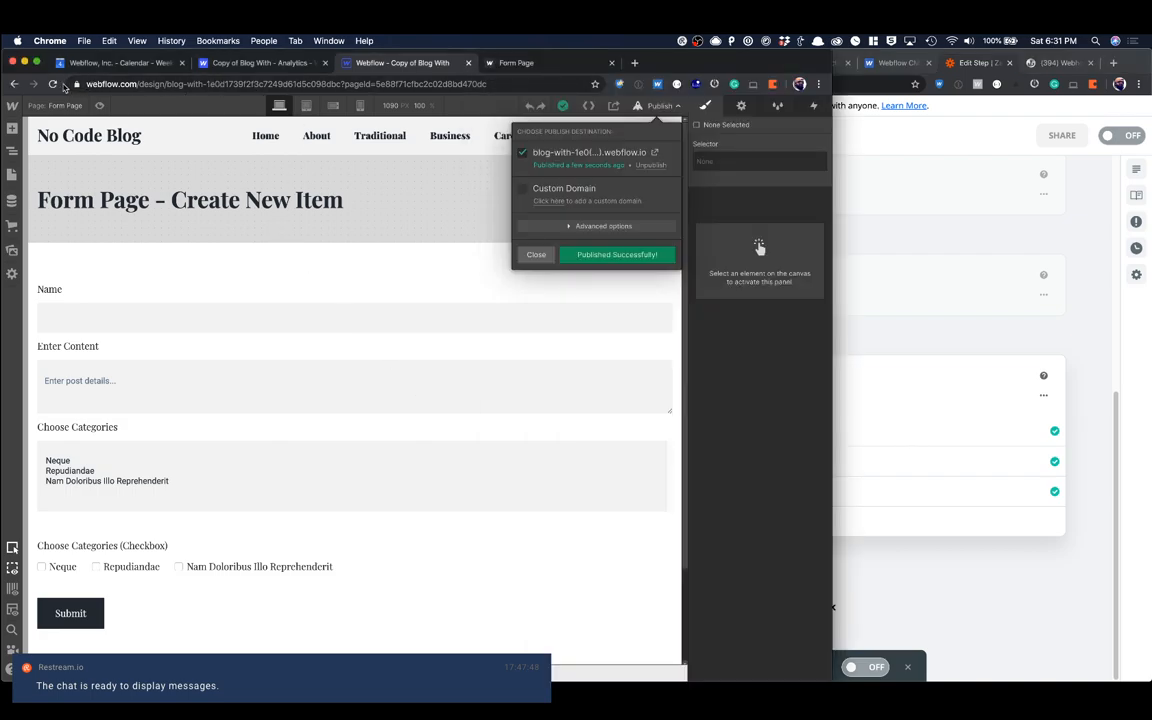
left_click(52, 84)
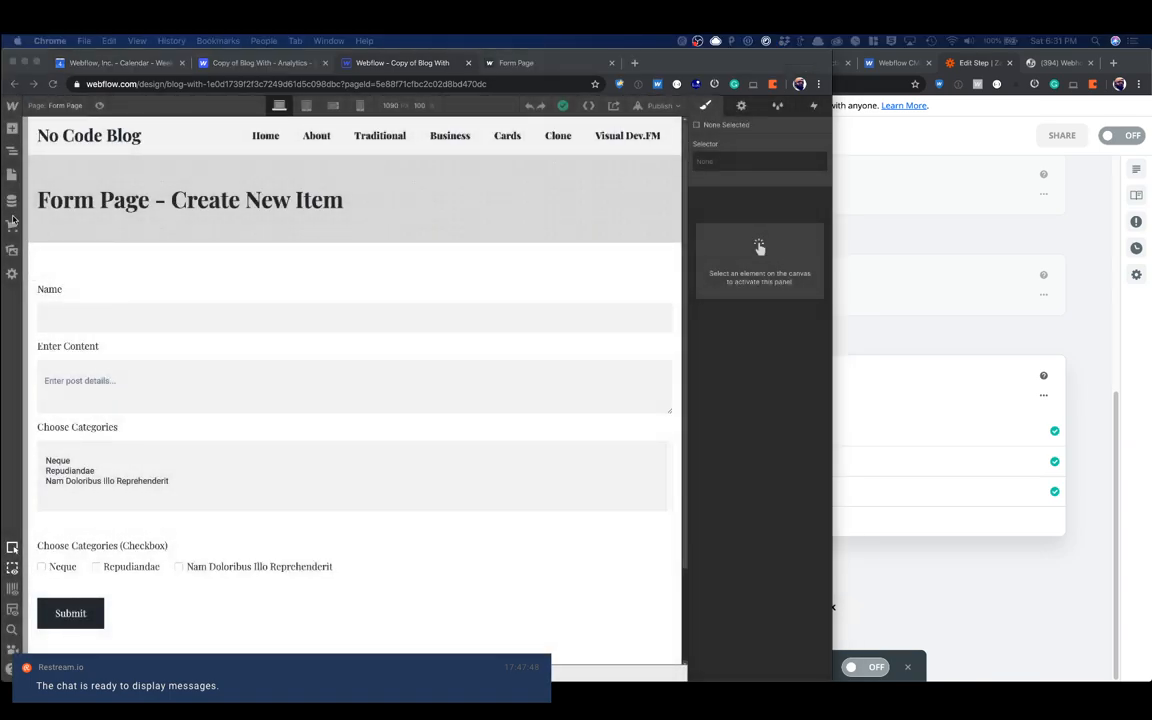
left_click(12, 200)
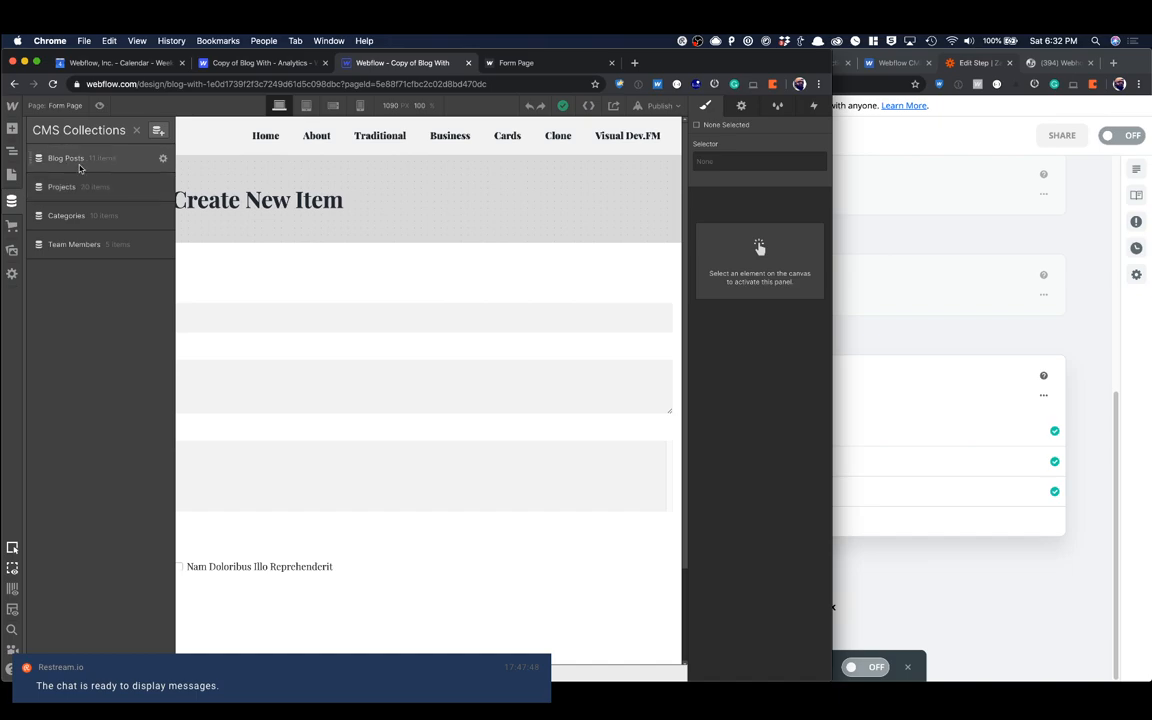
left_click(79, 163)
left_click(240, 179)
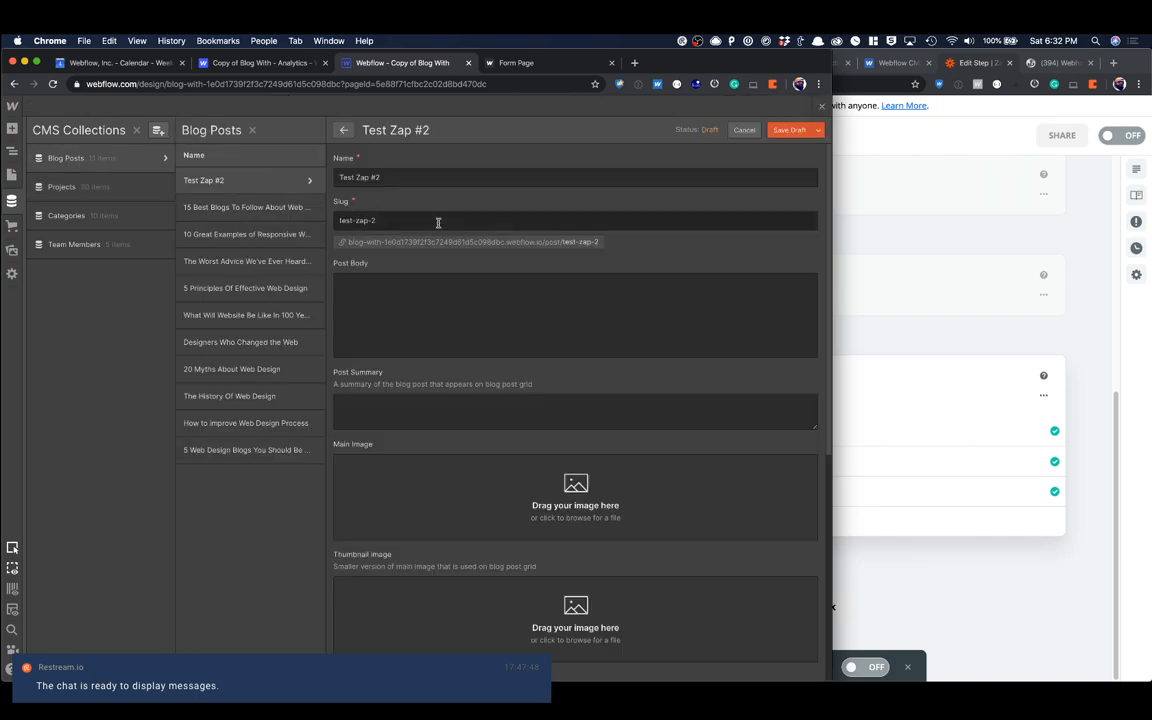
scroll(438, 222, "down", 5)
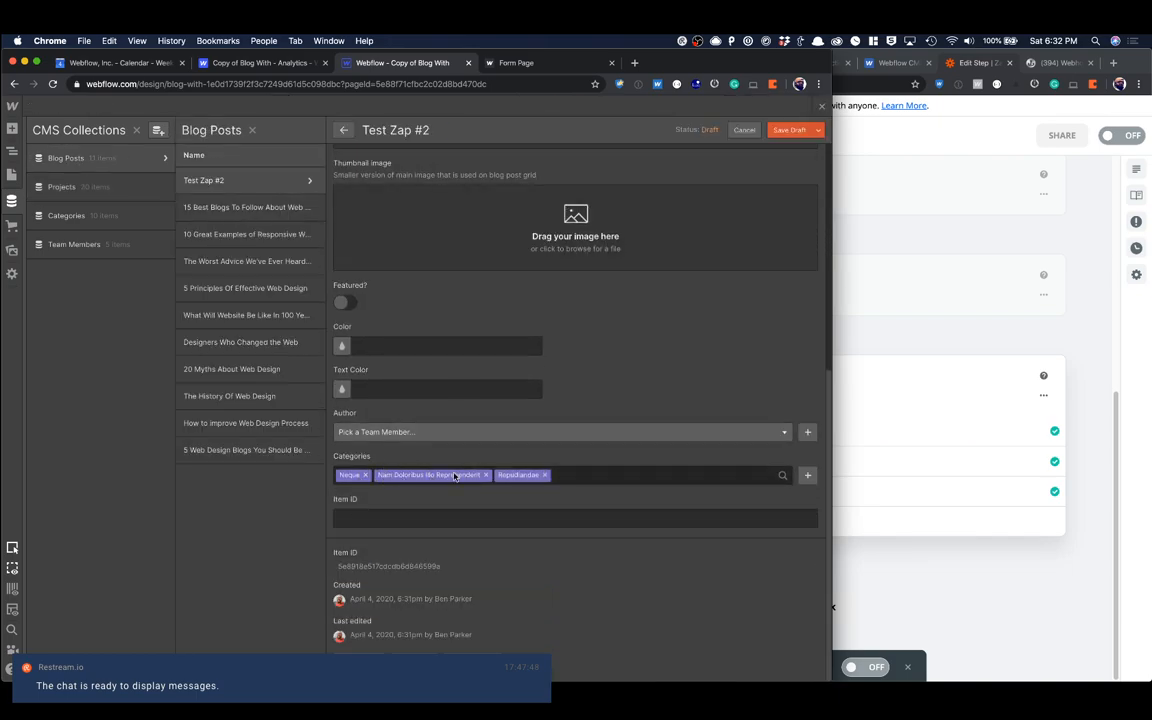
left_click(822, 107)
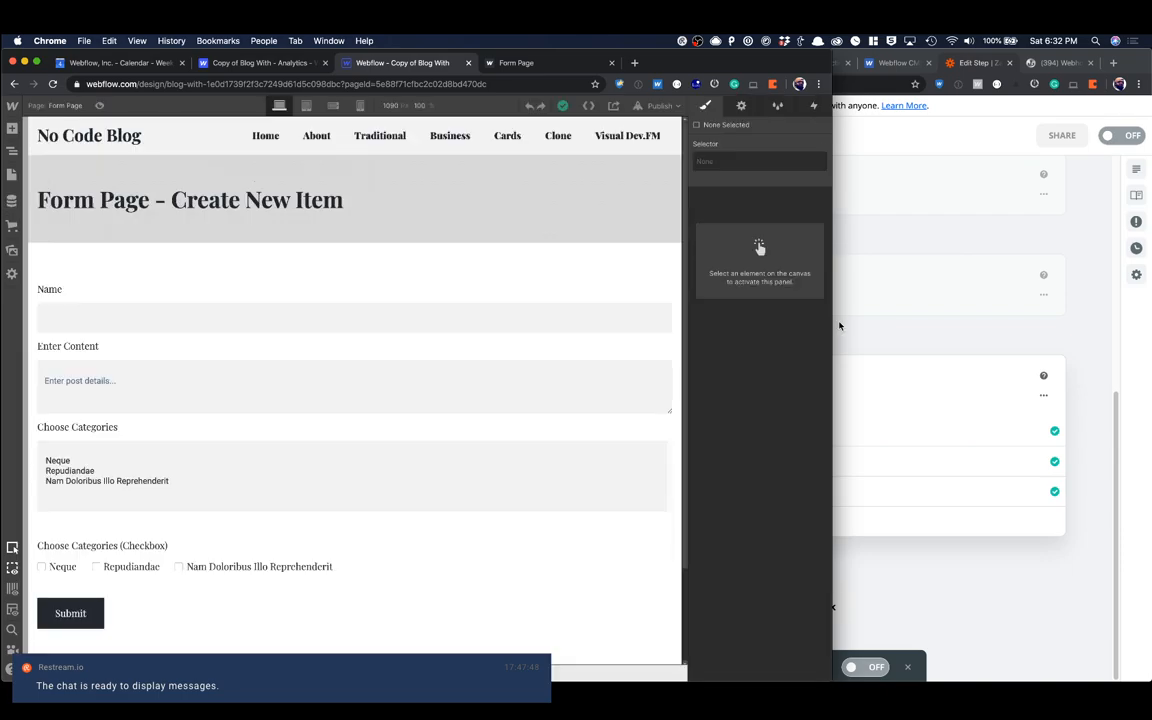
Step: Review the zap's sequence of Text steps from the Custom Request back to the form submission trigger
left_click(839, 326)
scroll(669, 351, "up", 4)
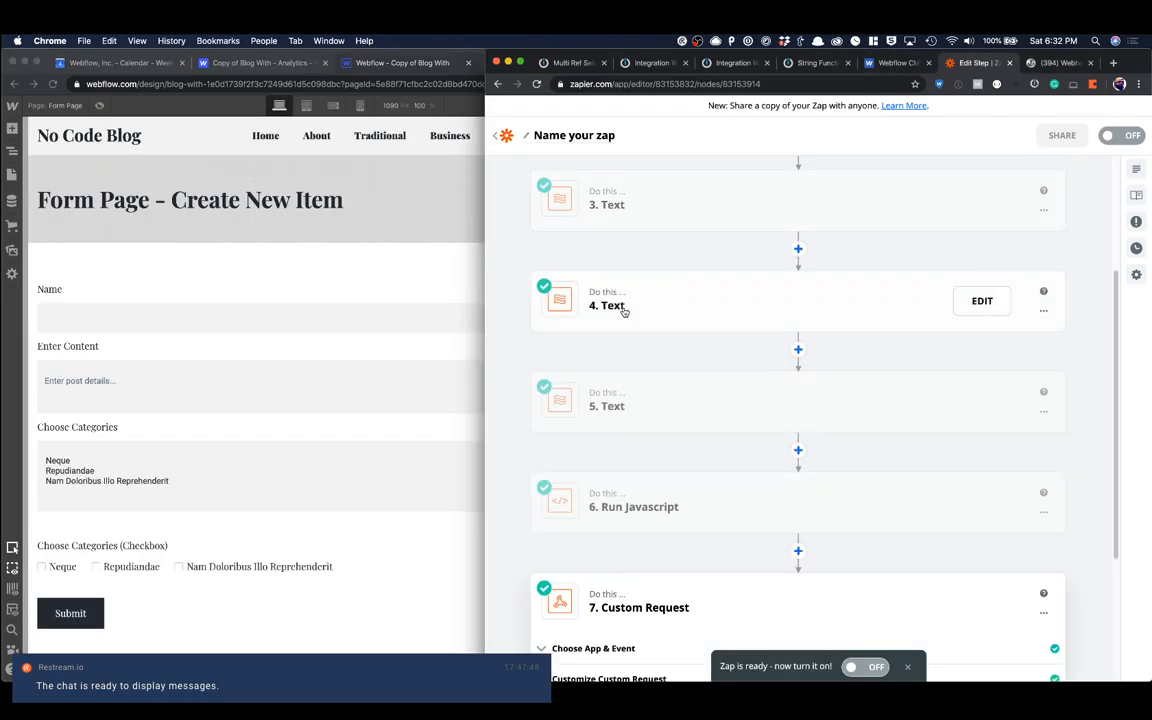
scroll(680, 279, "up", 1)
scroll(680, 279, "up", 2)
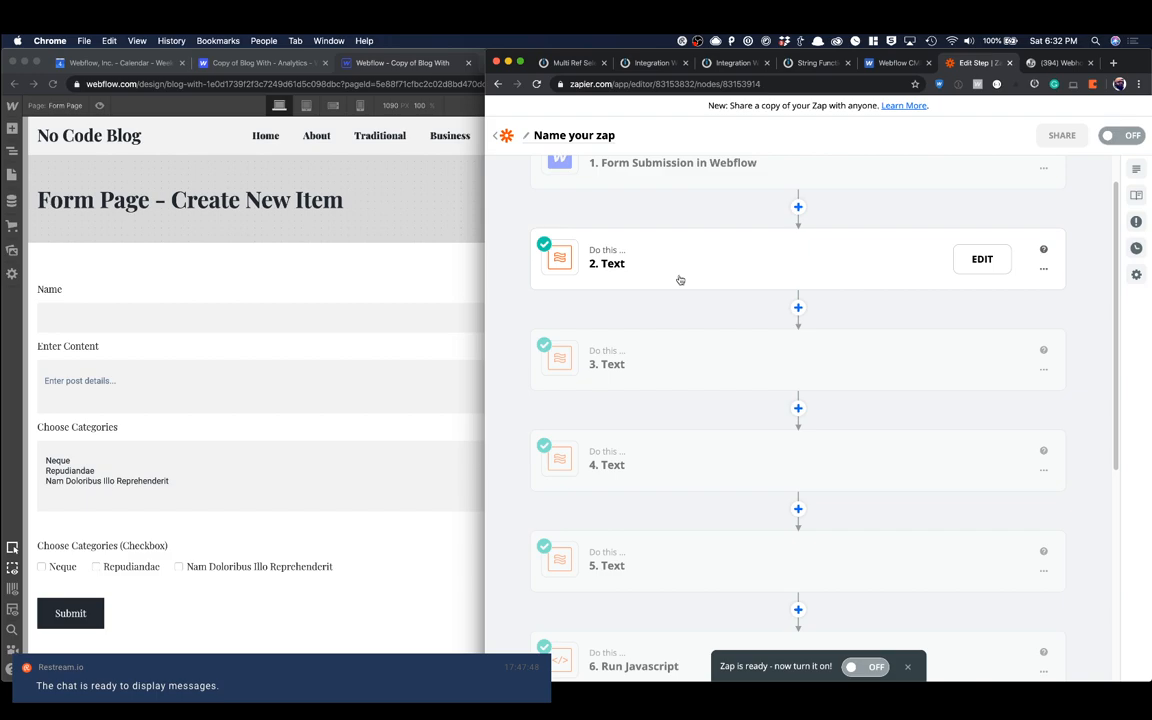
Step: Open the Neque item in Webflow's Categories collection and compare its name and Item ID with the zap's Text step
left_click(14, 183)
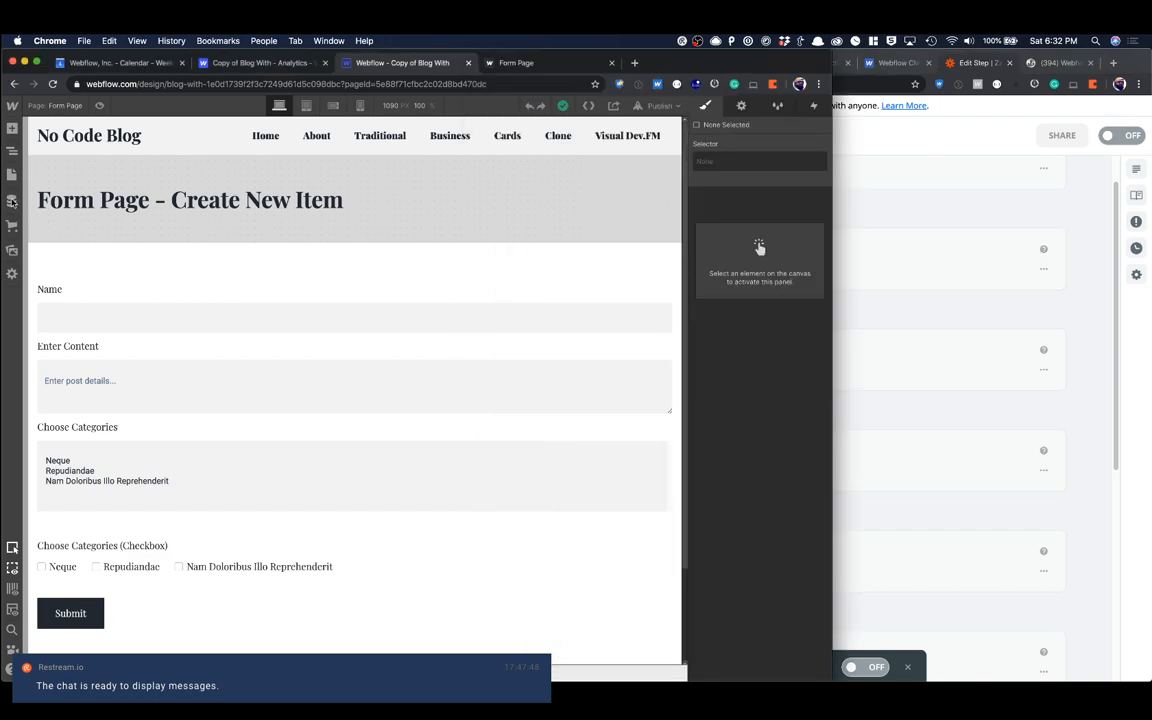
left_click(12, 201)
left_click(75, 215)
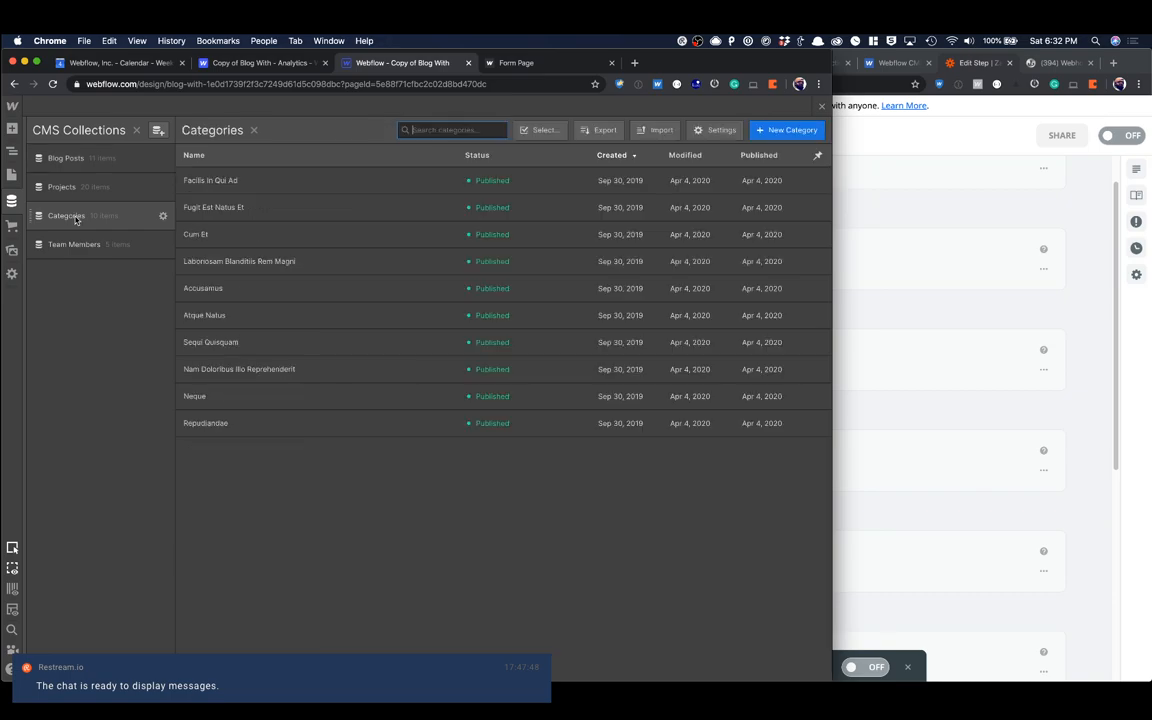
left_click(257, 235)
left_click(205, 288)
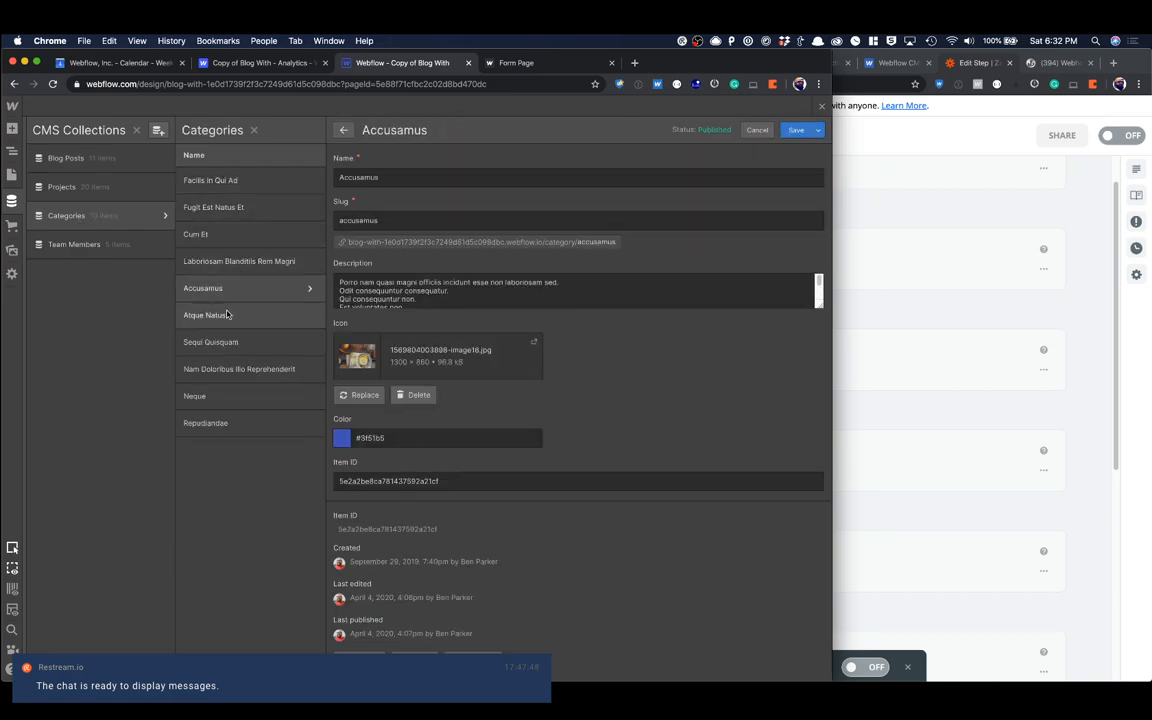
left_click(212, 418)
left_click(206, 398)
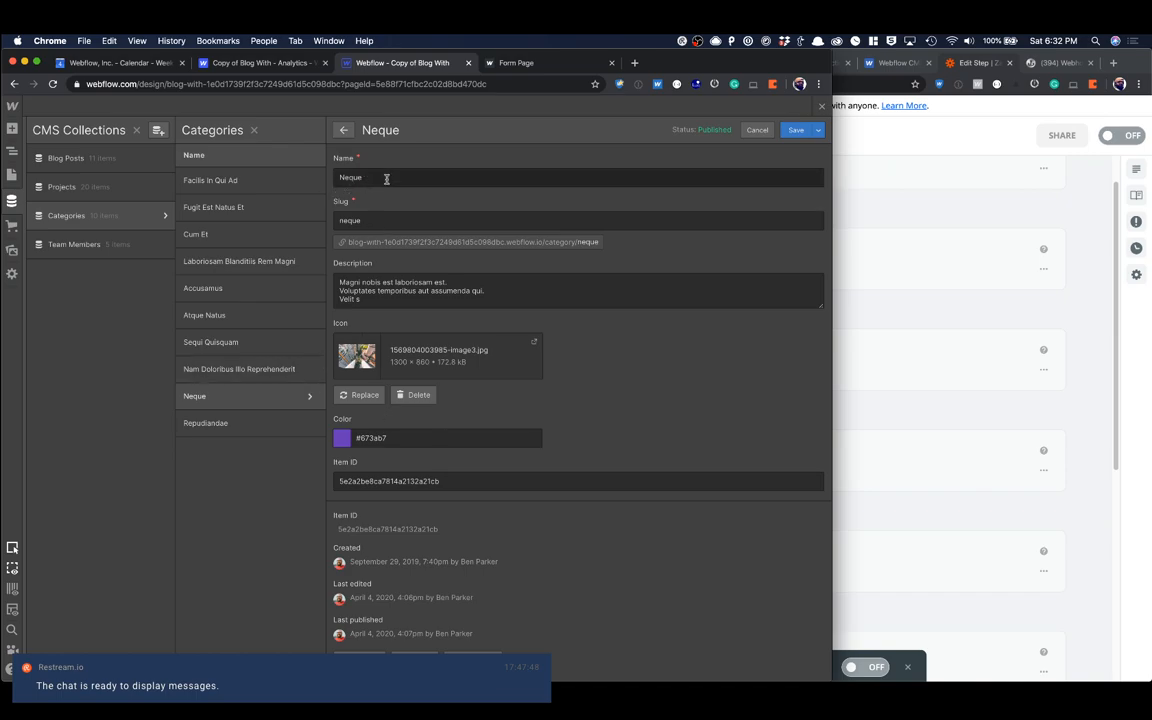
left_click(922, 319)
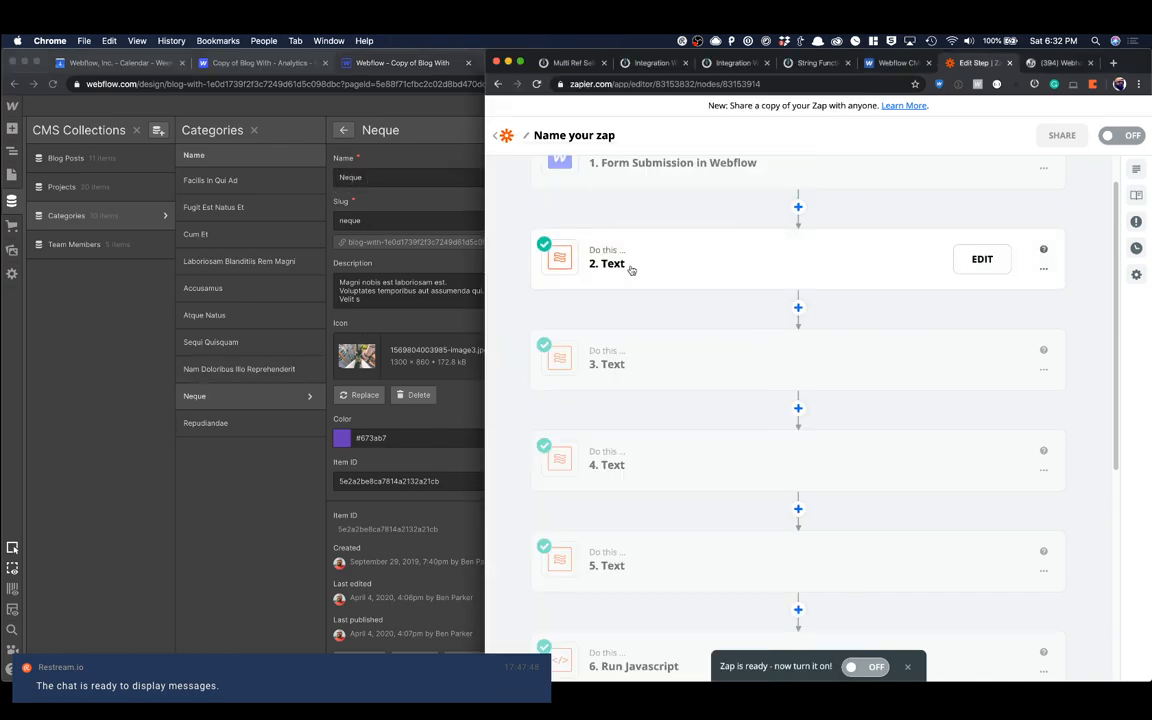
left_click(411, 398)
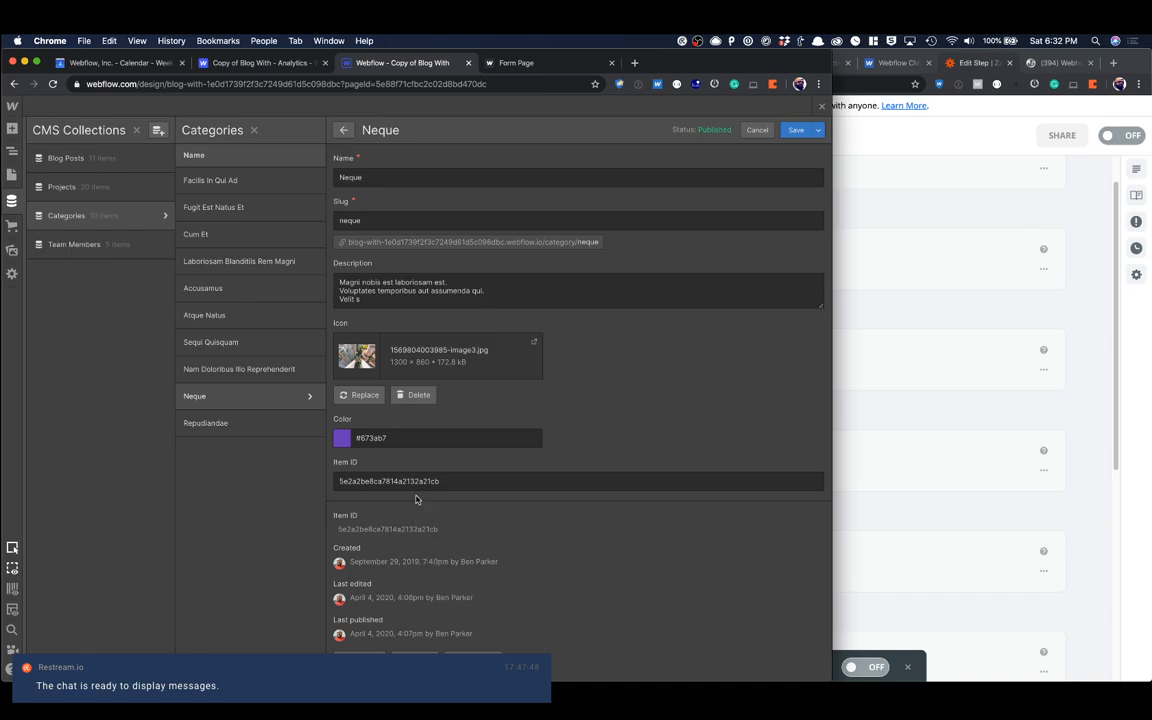
Step: Review the input data and code in Zapier's Run Javascript step
left_click(998, 357)
scroll(800, 417, "down", 5)
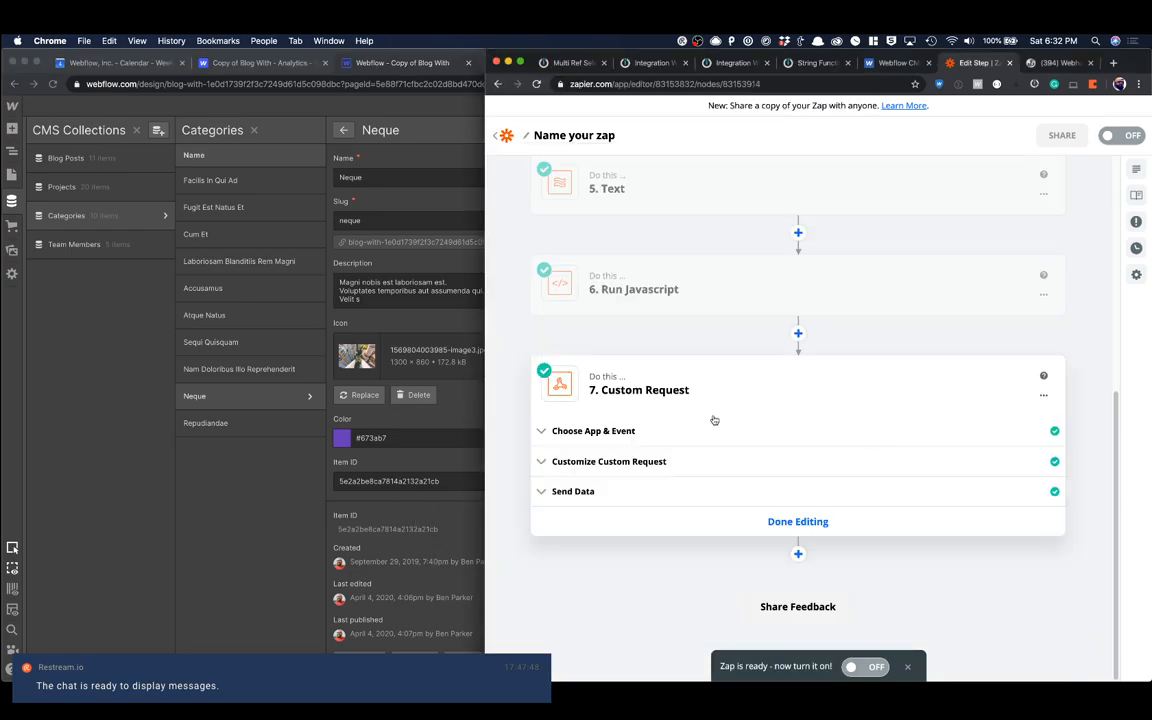
left_click(618, 303)
left_click(636, 366)
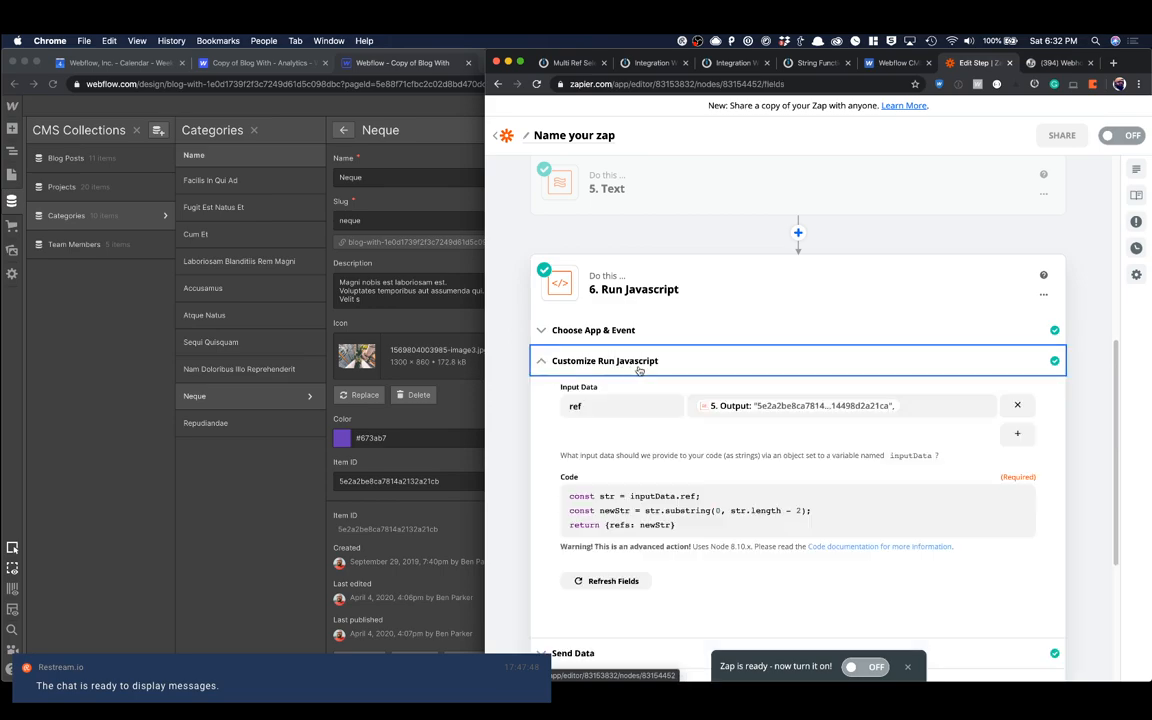
scroll(802, 259, "down", 5)
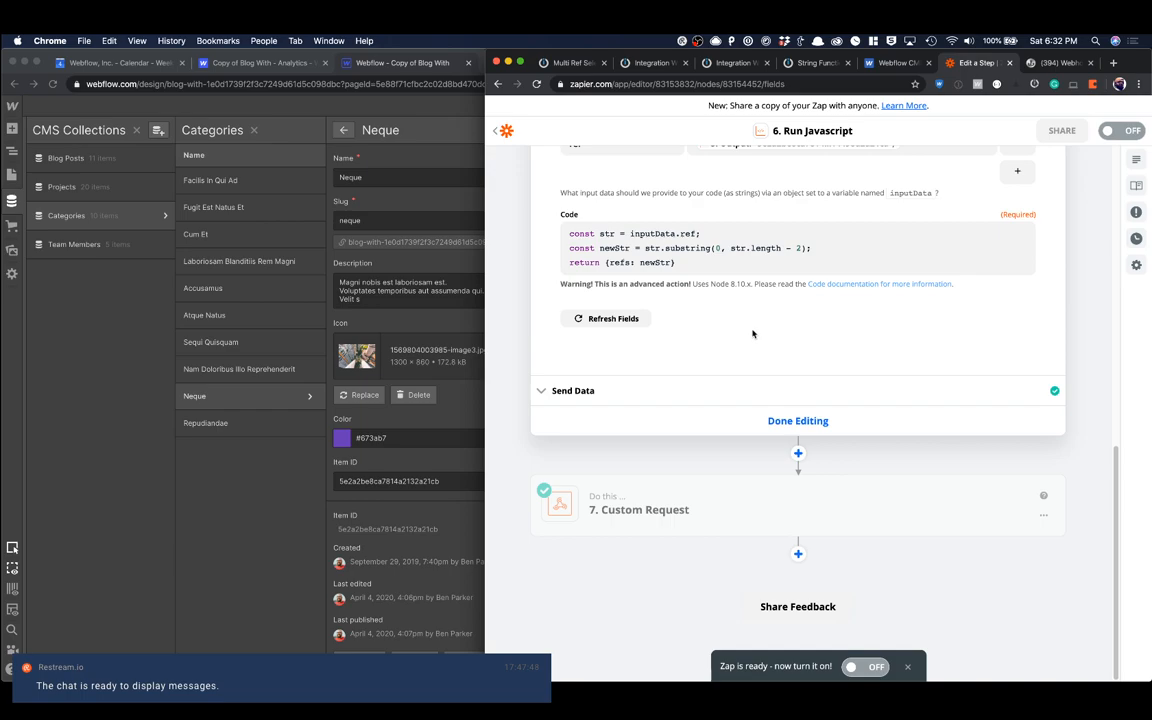
Step: Review the Custom Request's URL and the name, _archived, _draft and categories fields in its data body
left_click(680, 510)
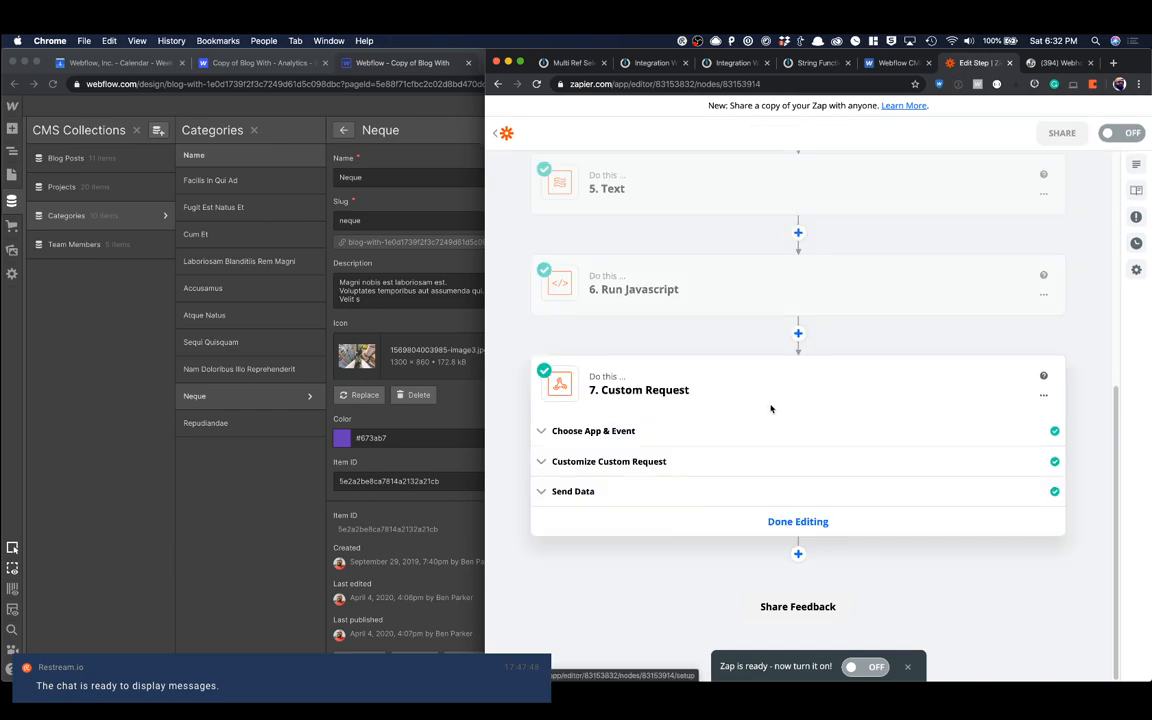
left_click(628, 462)
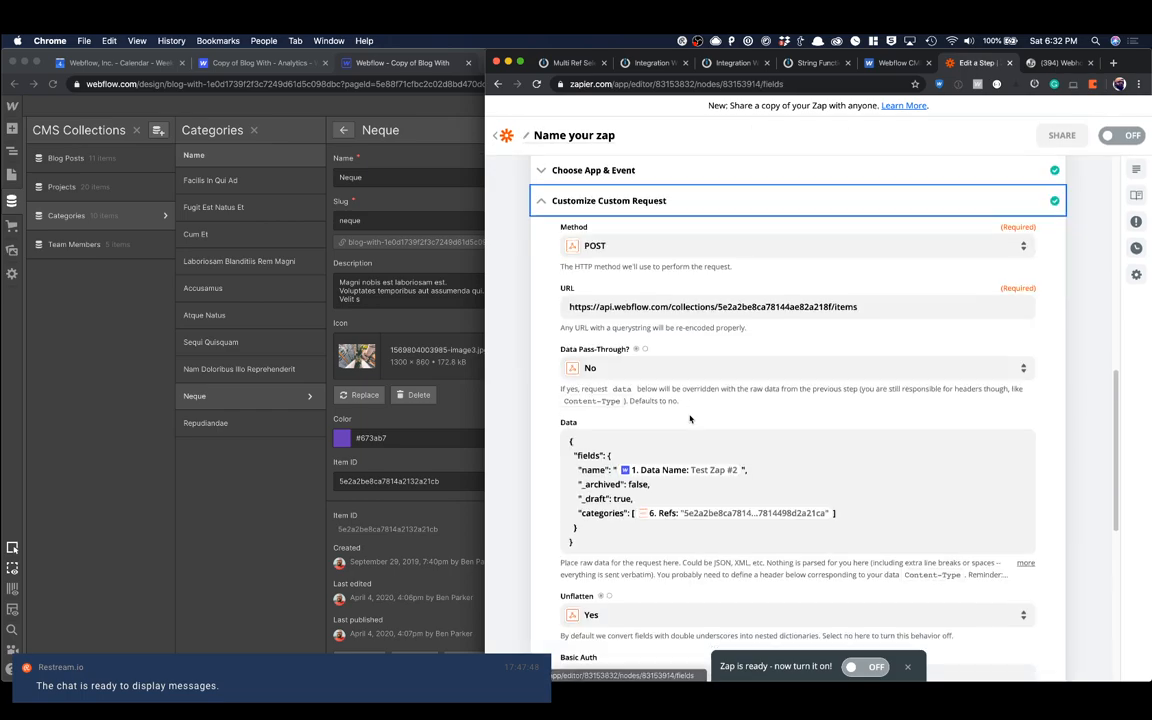
scroll(690, 419, "down", 3)
scroll(690, 419, "up", 3)
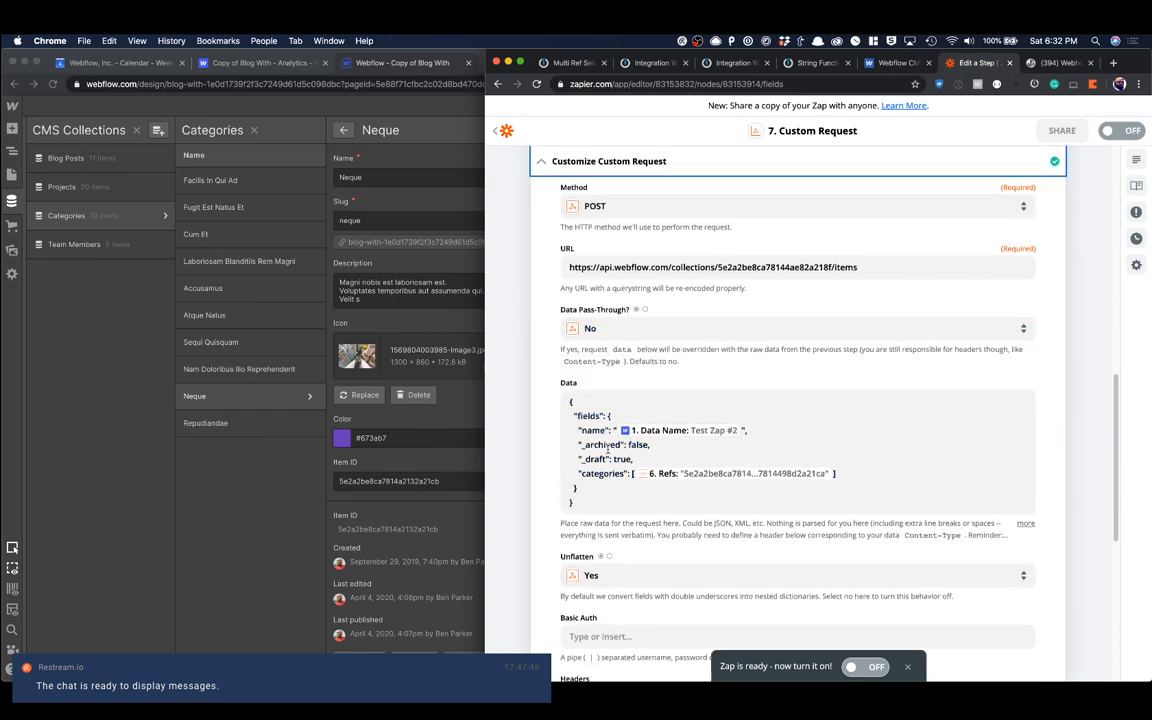
left_click(572, 403)
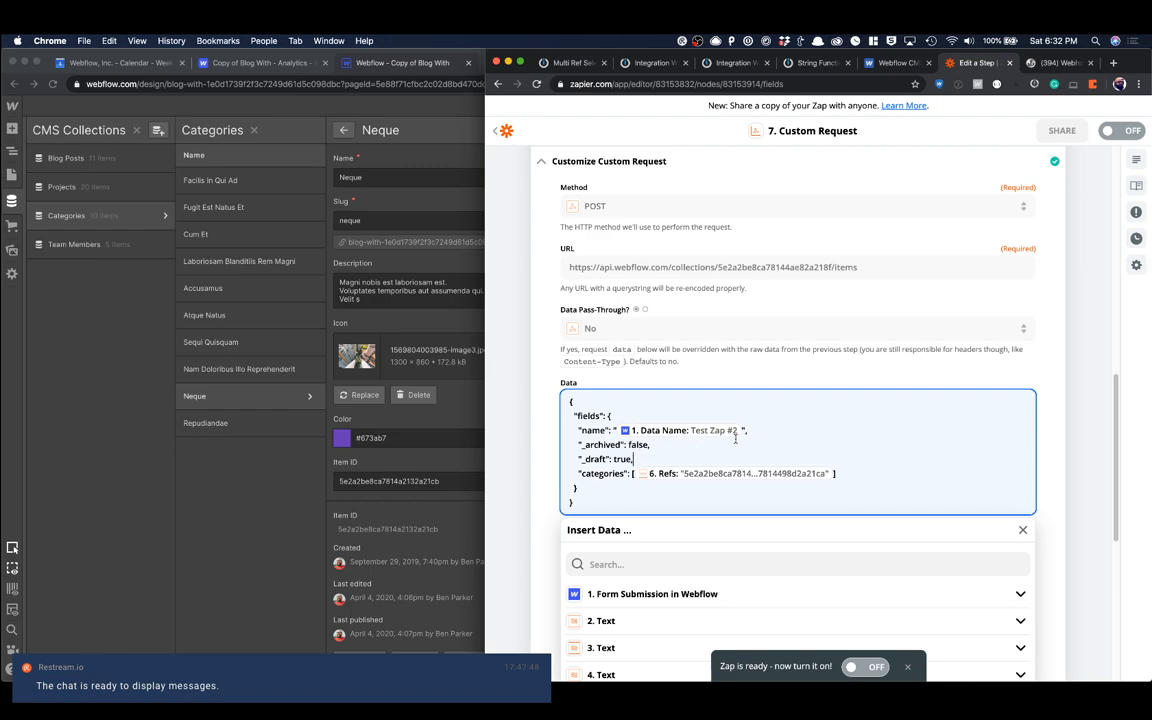
double_click(638, 445)
left_click(855, 449)
left_click(862, 482)
left_click(410, 193)
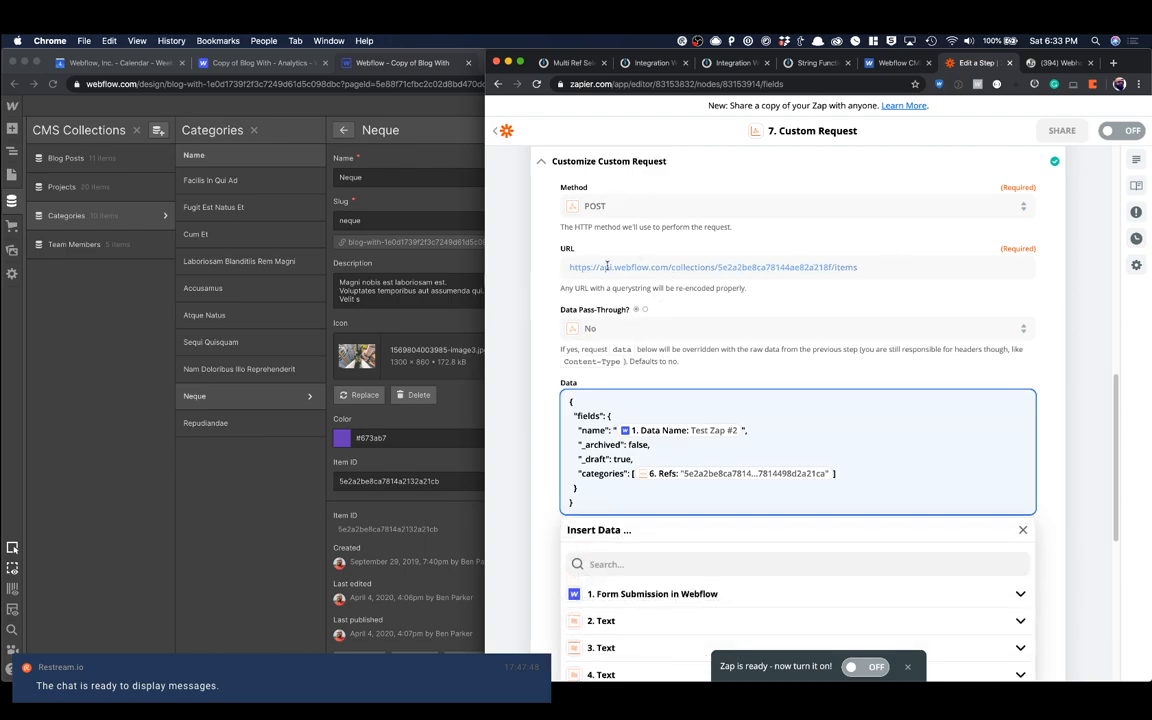
key("super+Tab")
key("super+Tab")
key("super+Tab")
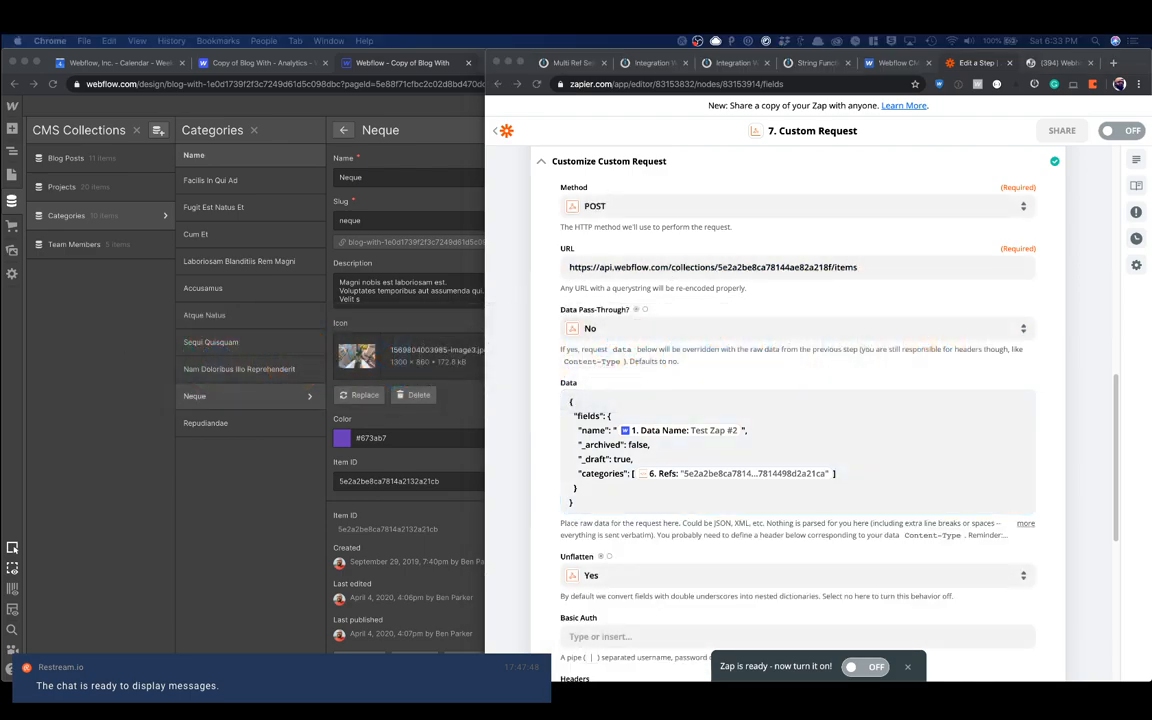